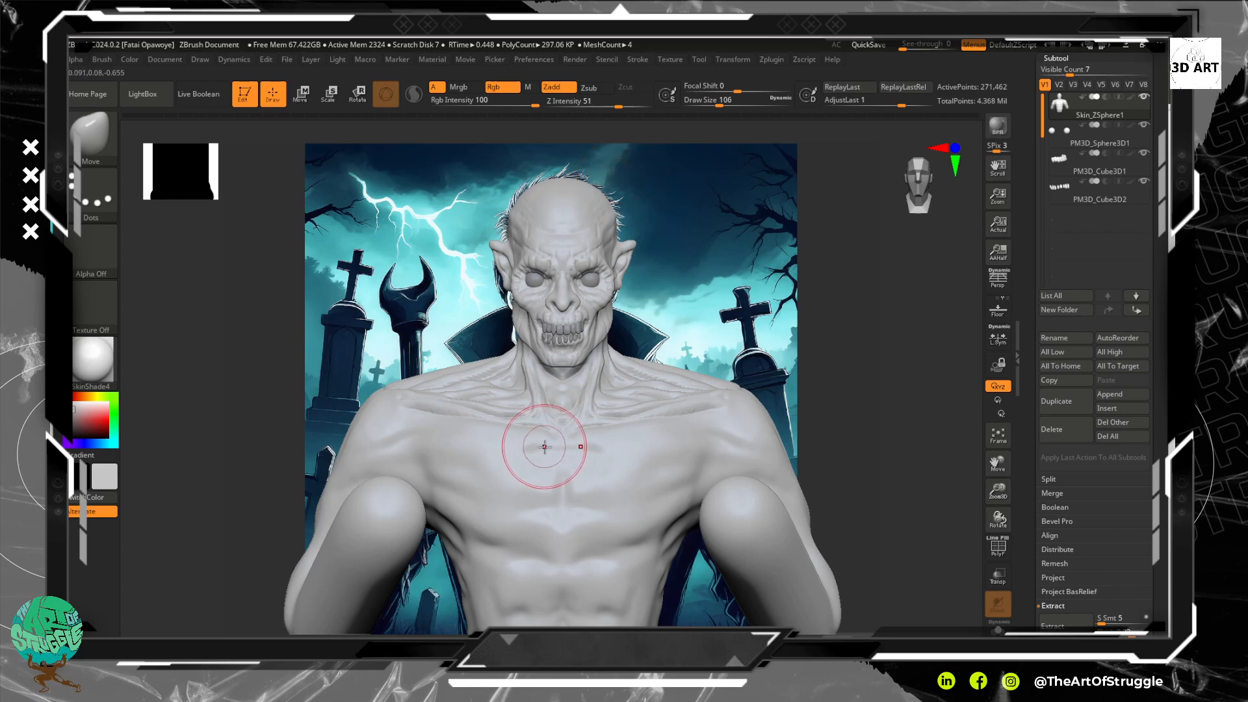
Reduce the brush to a draw size of 34 and mask a vertical strip down the centre of the chest.
{"action": "key", "text": "bracketleft"}
{"action": "key", "text": "bracketleft"}
{"action": "key", "text": "bracketleft"}
{"action": "key", "text": "bracketleft"}
{"action": "key", "text": "bracketleft"}
{"action": "key", "text": "bracketleft"}
{"action": "key", "text": "bracketleft"}
{"action": "key", "text": "bracketleft"}
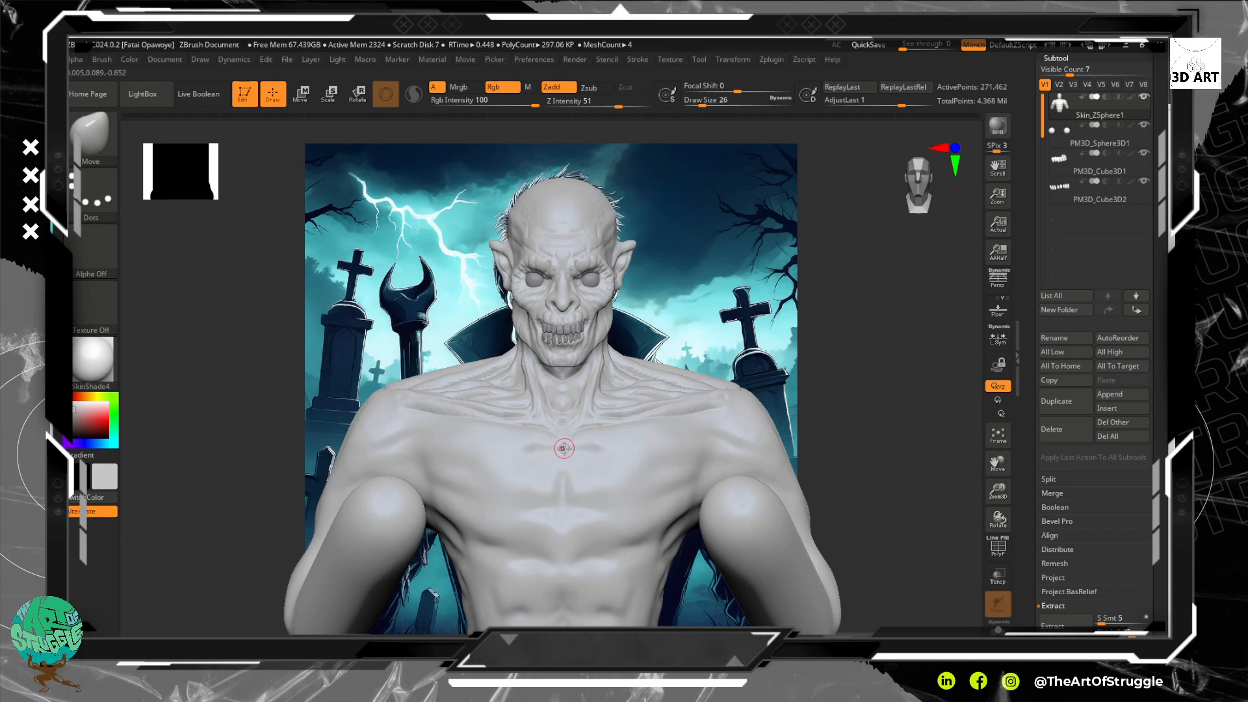
{"action": "key", "text": "bracketleft"}
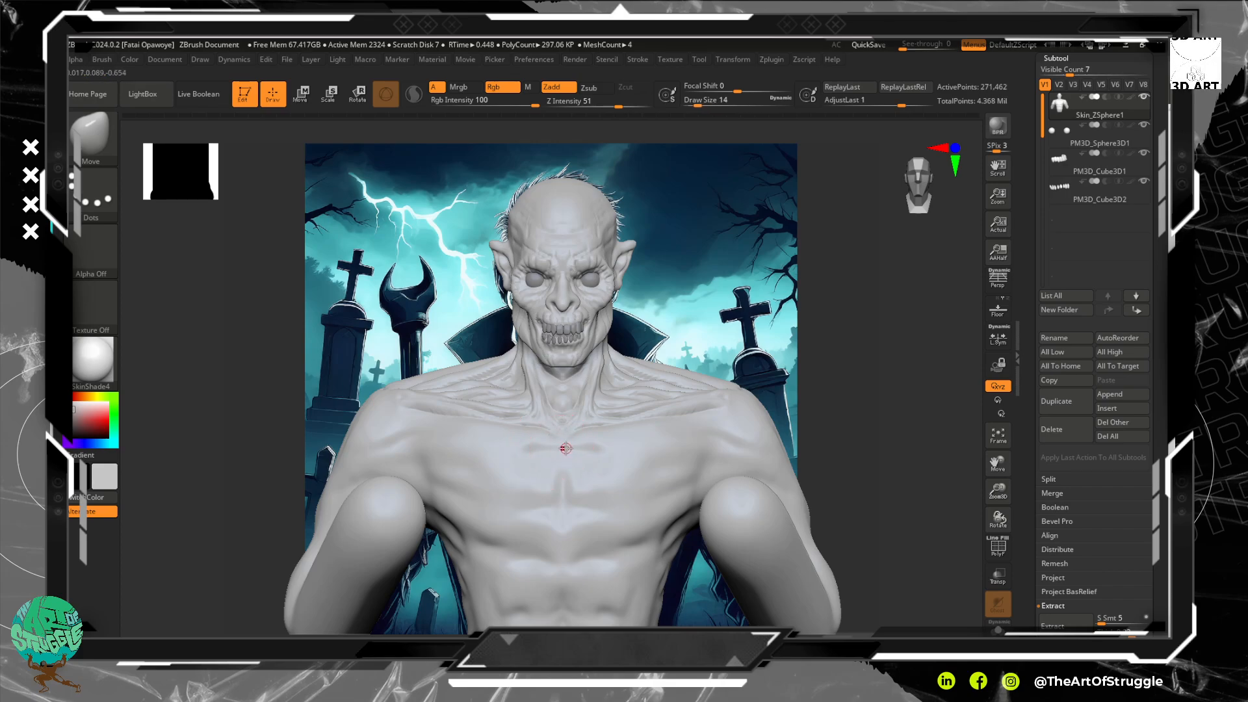
{"action": "key", "text": "bracketleft"}
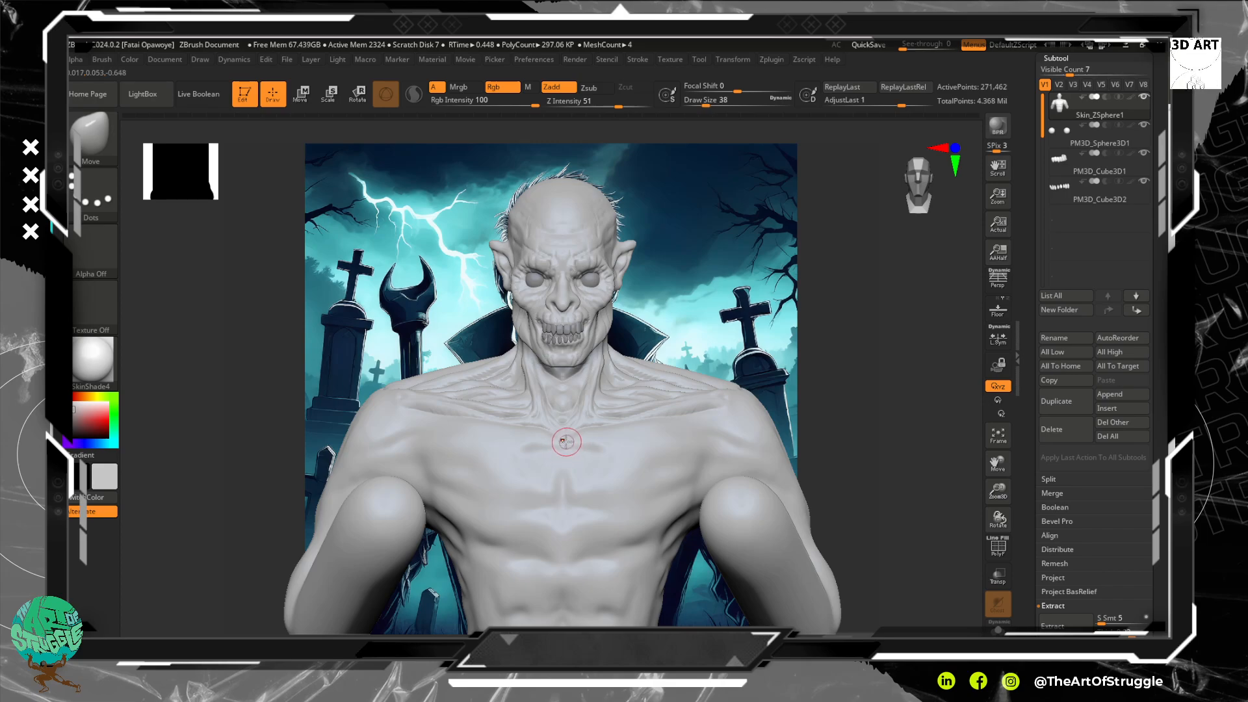
{"action": "left_click_drag", "start_coordinate": [563, 442], "coordinate": [563, 551], "text": "ctrl"}
{"action": "key", "text": "ctrl+z"}
{"action": "key", "text": "bracketleft"}
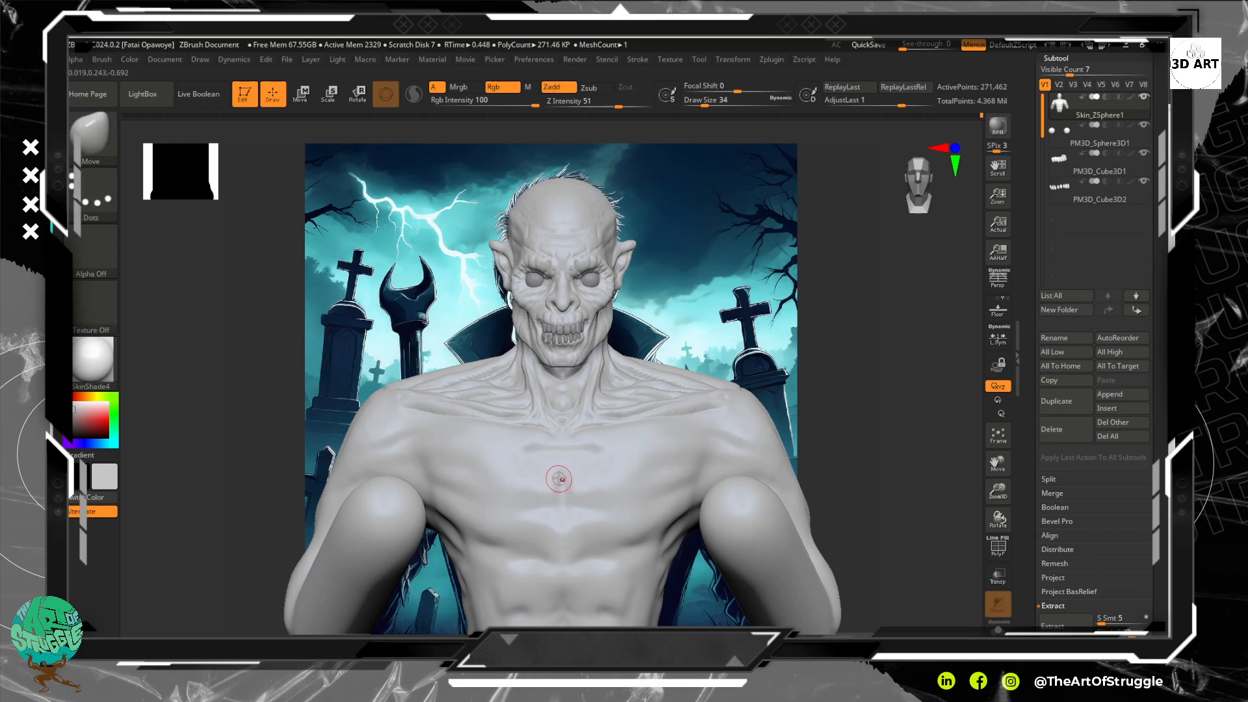
{"action": "left_click_drag", "start_coordinate": [562, 442], "coordinate": [563, 595], "text": "ctrl"}
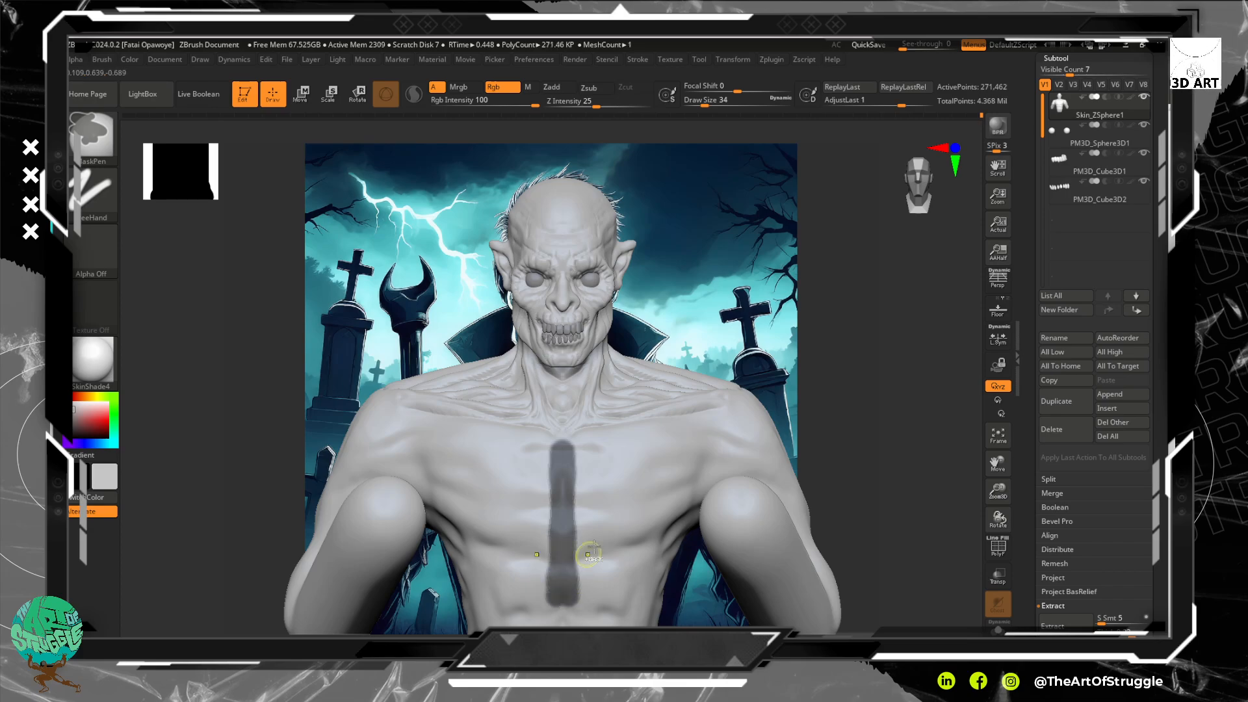
Extend the centre mask strip down to the lower abdomen and trim its edges to an even, narrow width.
{"action": "left_click_drag", "start_coordinate": [836, 420], "coordinate": [841, 283], "text": "alt"}
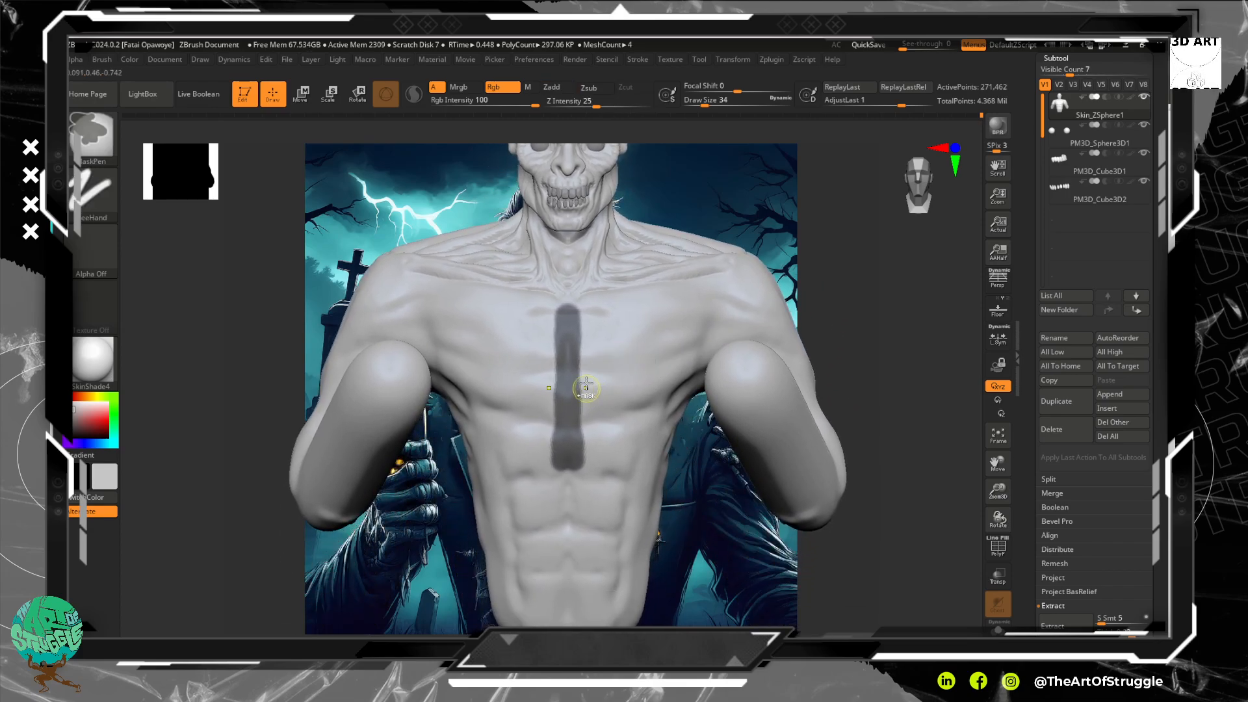
{"action": "left_click_drag", "start_coordinate": [593, 301], "coordinate": [581, 481], "text": "ctrl+alt"}
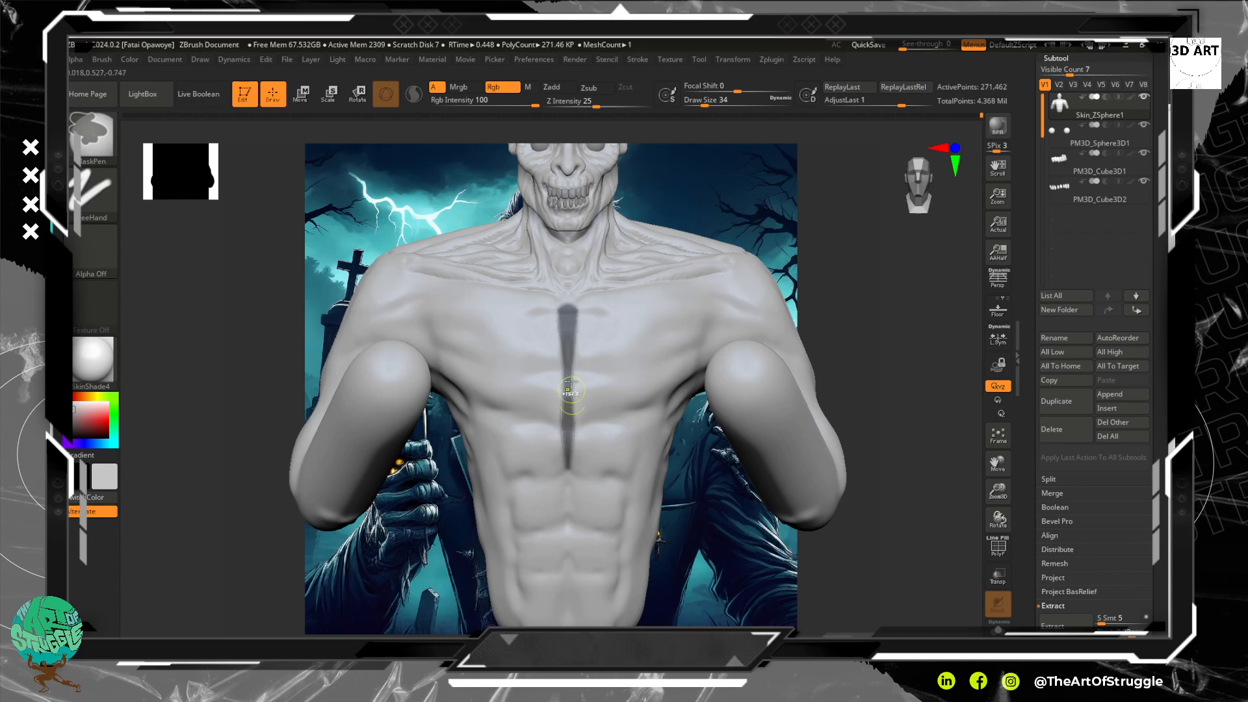
{"action": "left_click_drag", "start_coordinate": [574, 291], "coordinate": [563, 625], "text": "ctrl"}
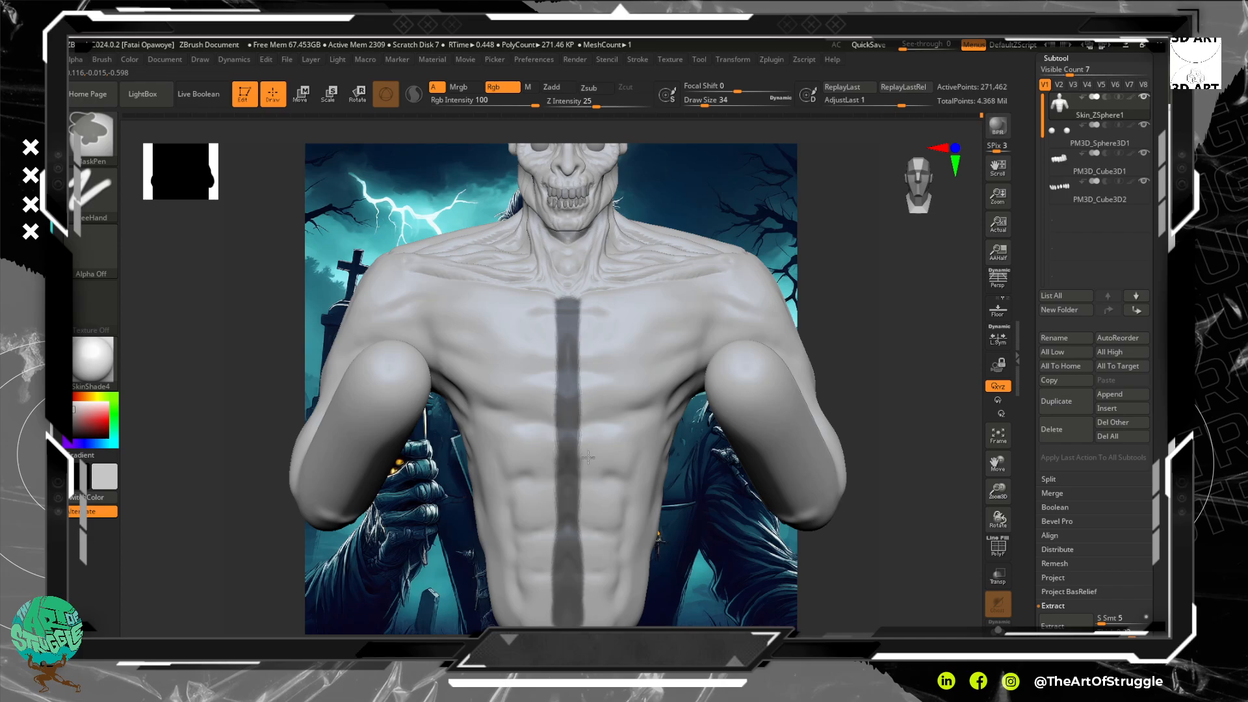
{"action": "left_click_drag", "start_coordinate": [589, 505], "coordinate": [591, 627], "text": "ctrl+alt"}
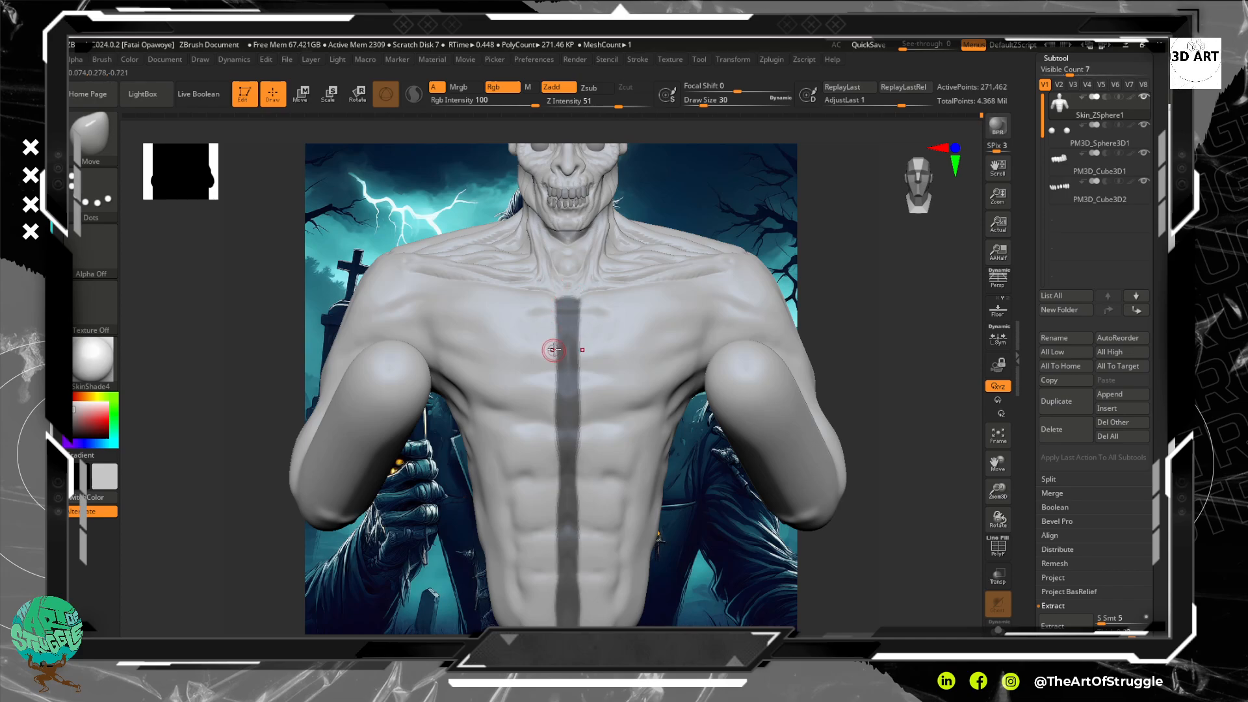
{"action": "left_click_drag", "start_coordinate": [567, 308], "coordinate": [569, 406], "text": "ctrl"}
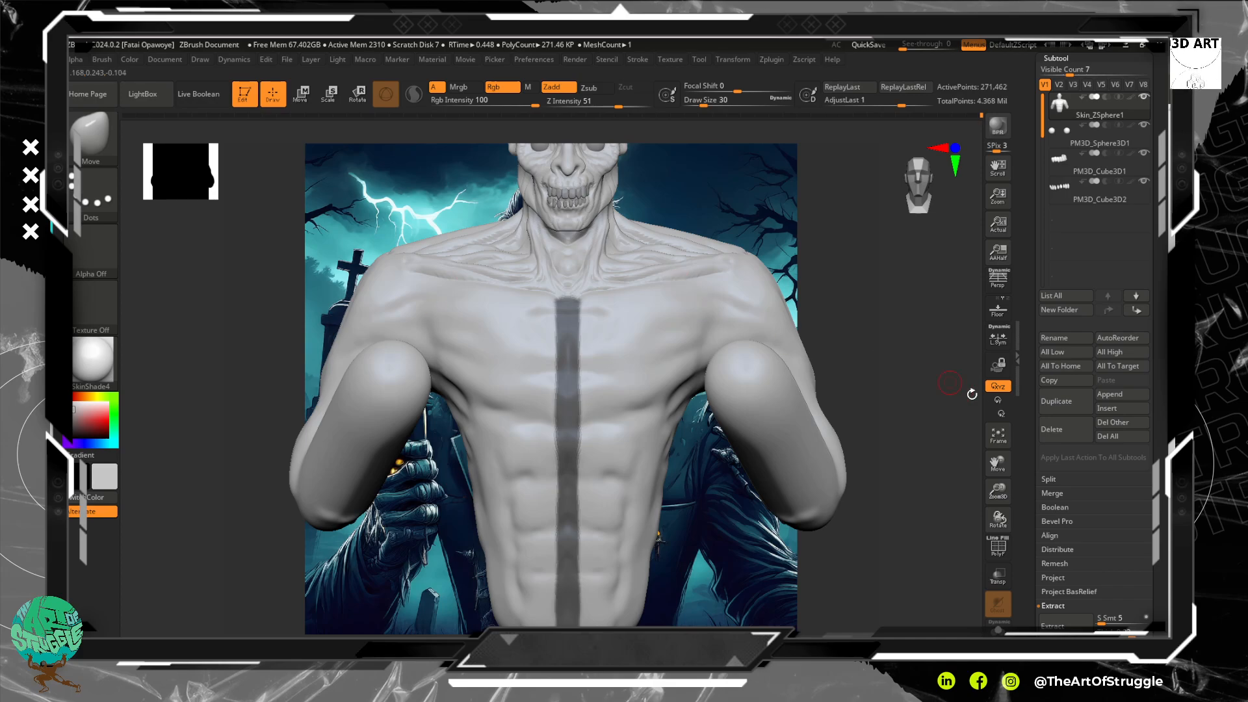
Preview an extraction of the masked strip at thickness 0.02 and turn on the polyframe display.
{"action": "scroll", "coordinate": [1161, 398], "scroll_direction": "down", "scroll_amount": 3}
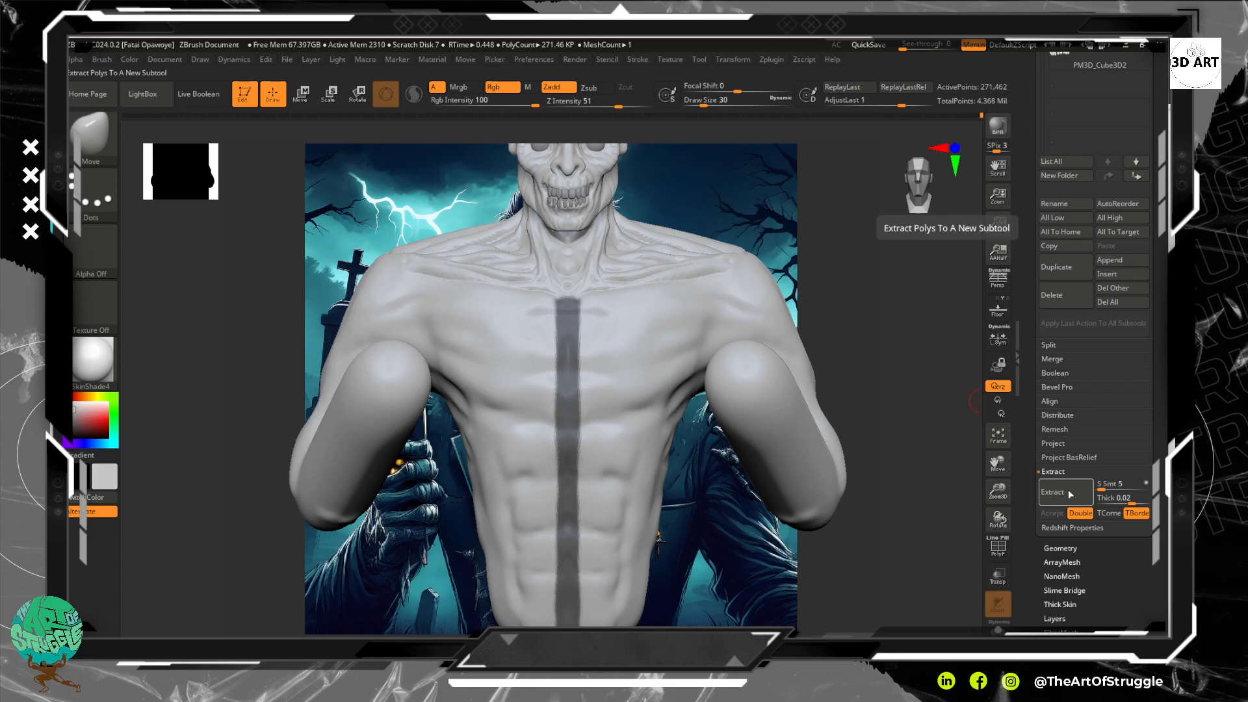
{"action": "left_click", "coordinate": [1067, 493]}
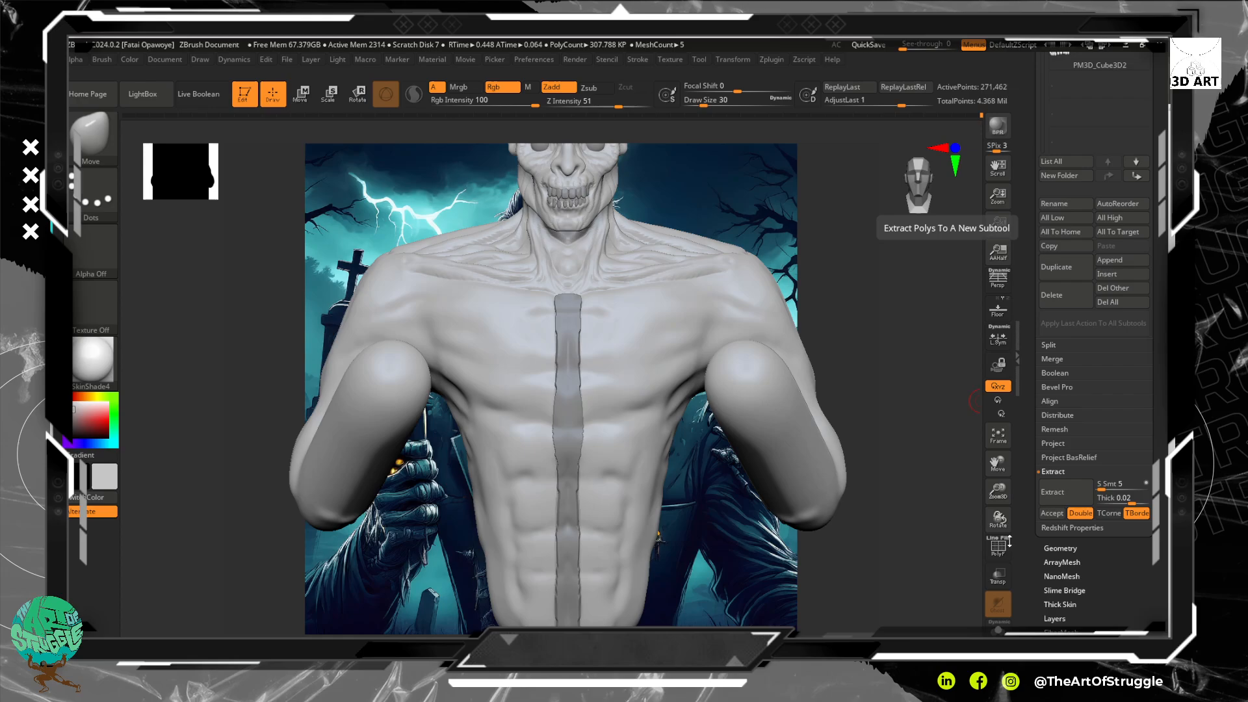
{"action": "left_click", "coordinate": [998, 548]}
{"action": "left_click", "coordinate": [1074, 499]}
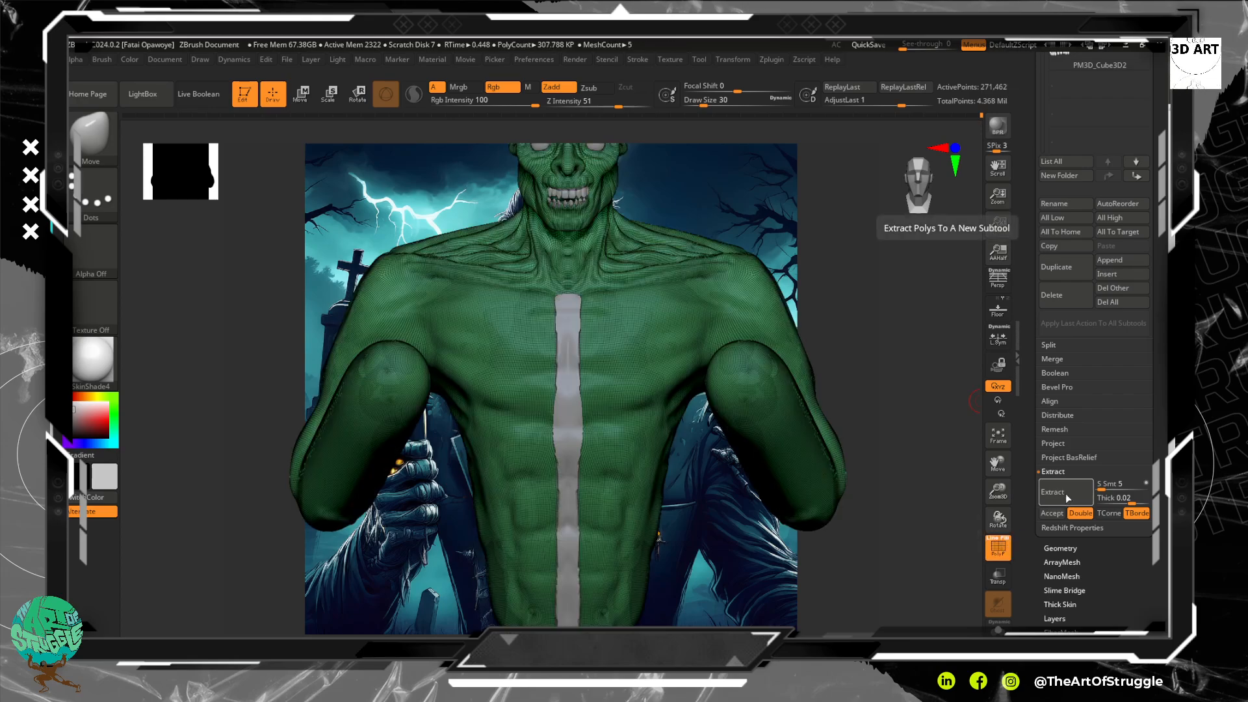
Raise the extract thickness to 0.04 and preview the strip again, including from a three-quarter view.
{"action": "left_click", "coordinate": [1115, 495]}
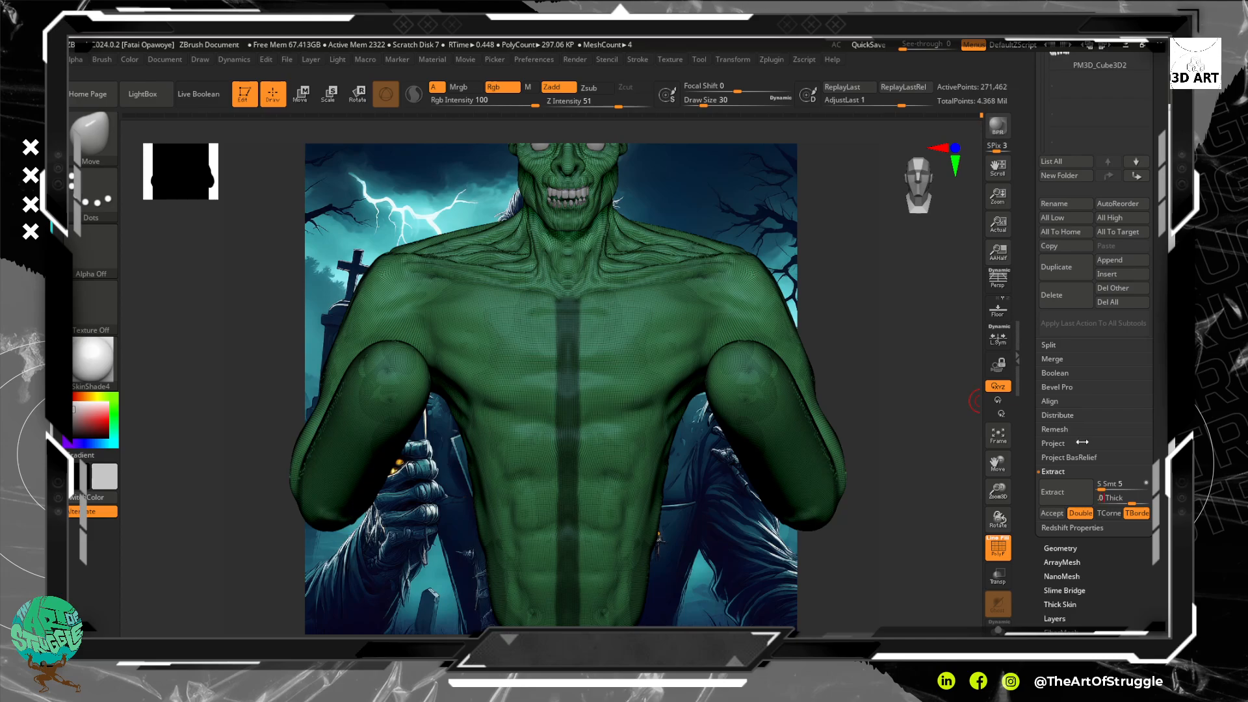
{"action": "left_click", "coordinate": [1066, 489]}
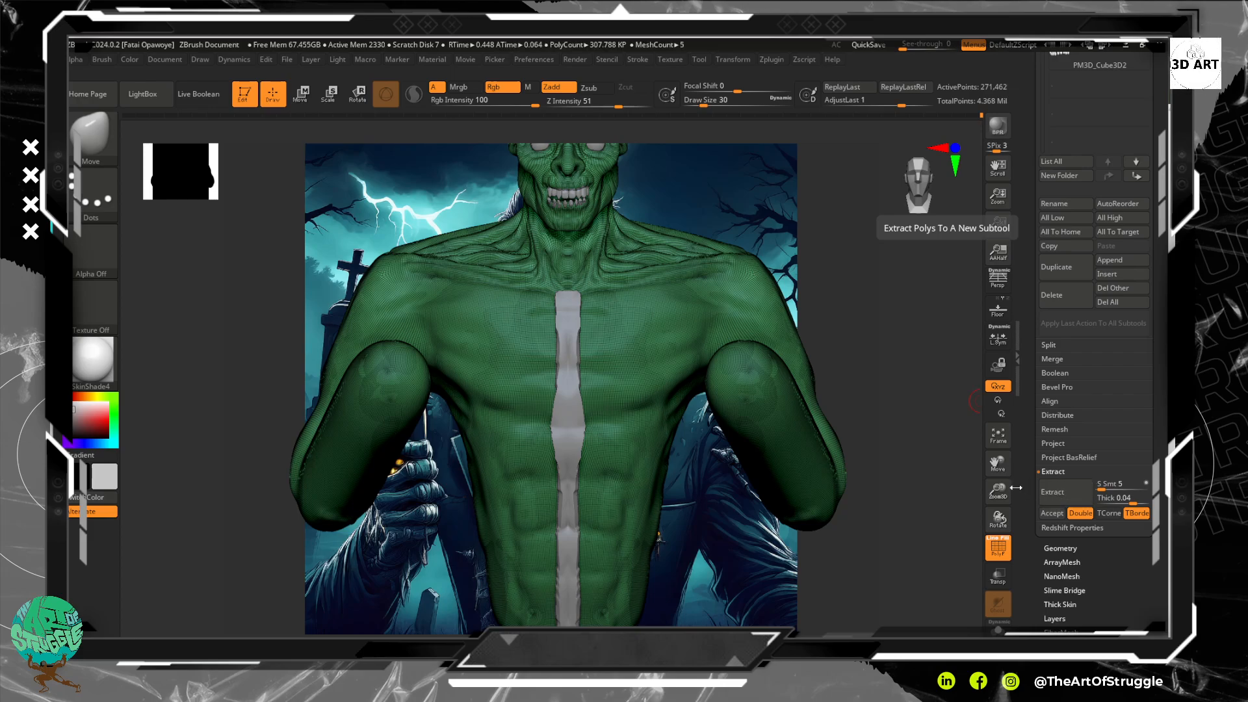
{"action": "mouse_move", "coordinate": [929, 442]}
{"action": "left_mouse_down"}
{"action": "mouse_move", "coordinate": [872, 432]}
{"action": "mouse_move", "coordinate": [928, 432]}
{"action": "left_mouse_up"}
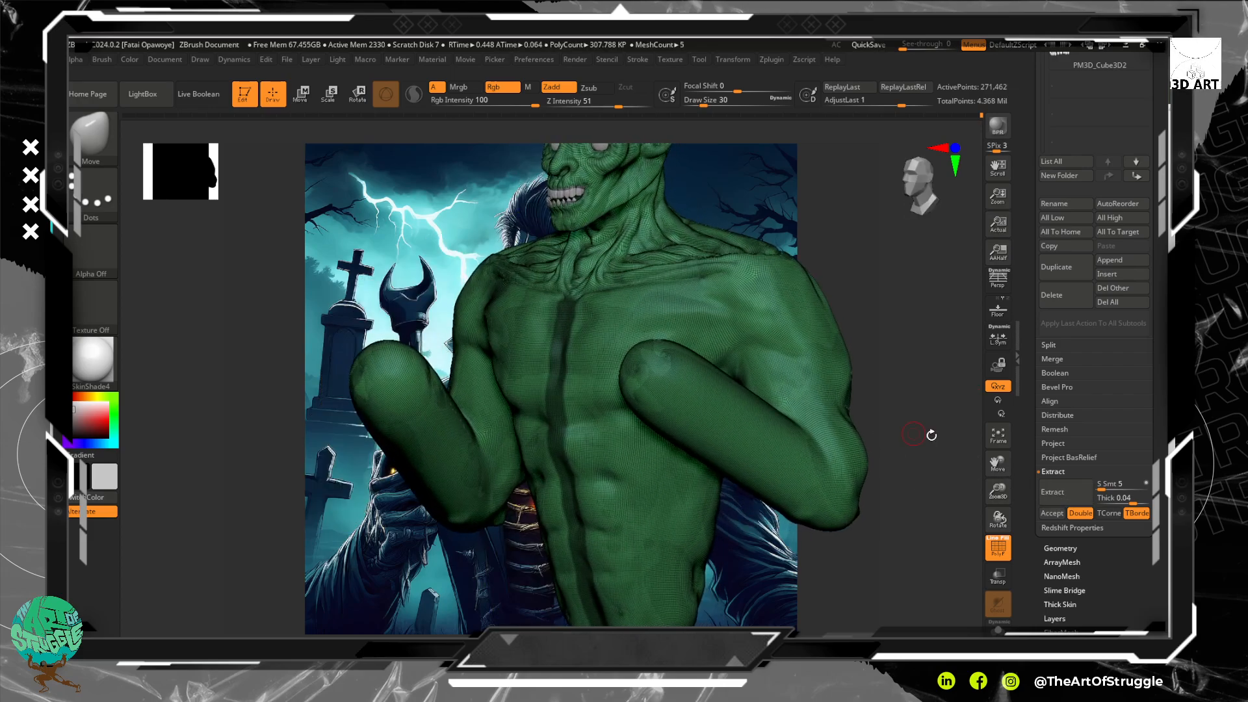
{"action": "left_click", "coordinate": [1053, 494]}
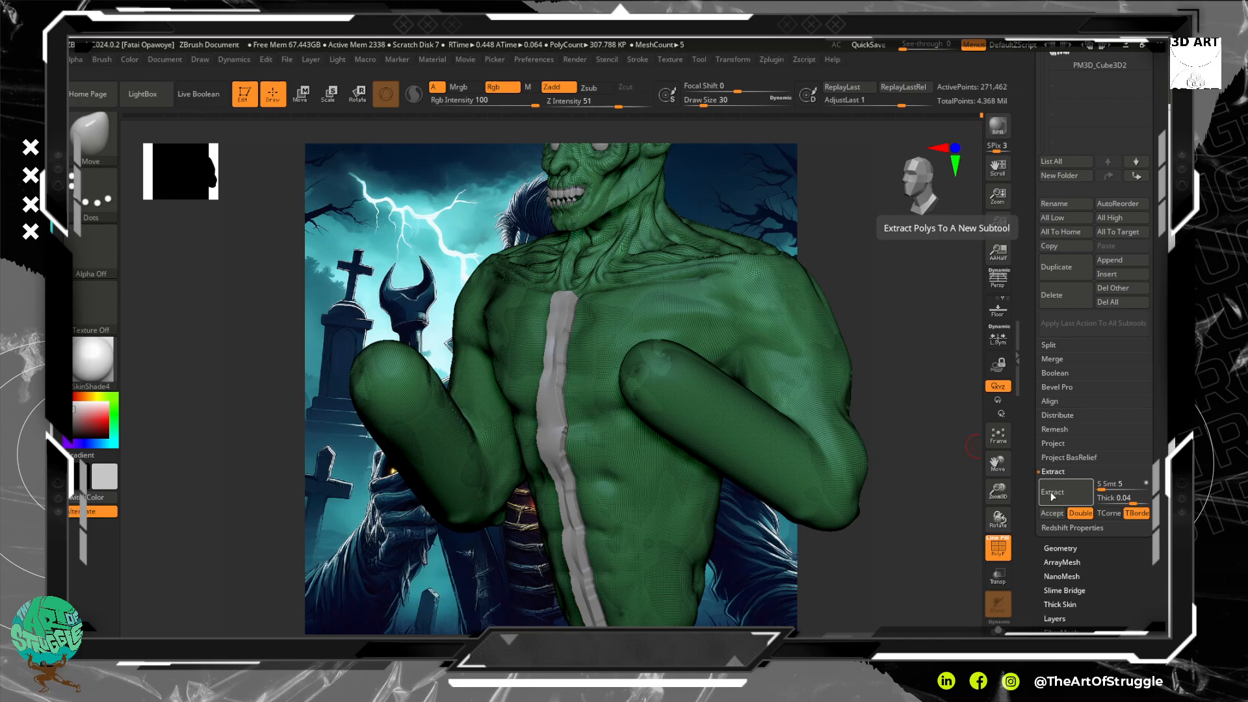
Set the extract thickness to 0.03 and preview the masked strip again.
{"action": "left_click", "coordinate": [1119, 498]}
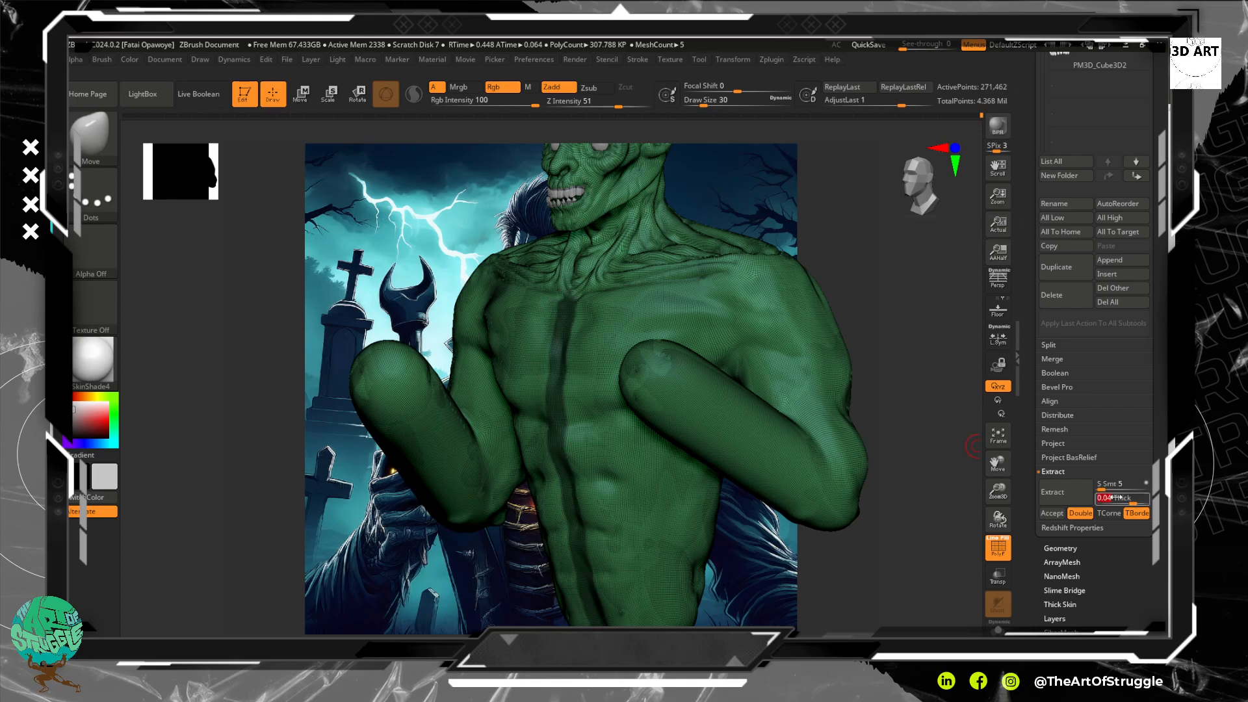
{"action": "left_click", "coordinate": [1098, 486]}
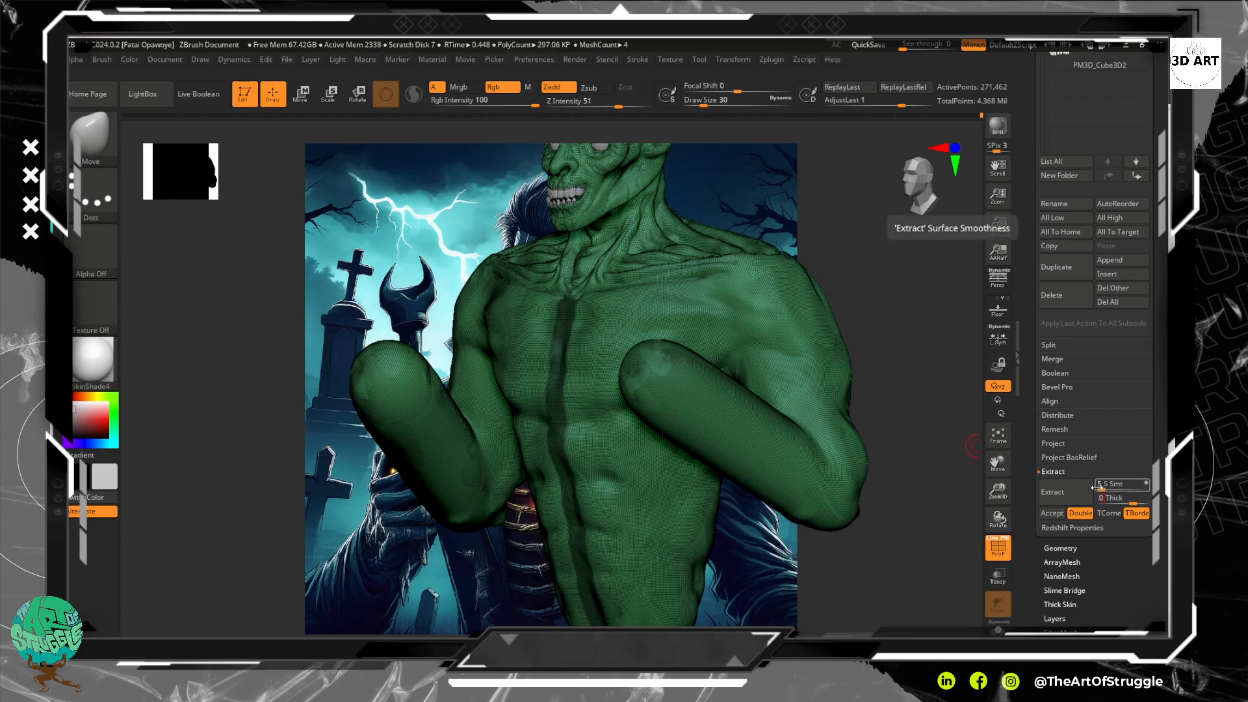
{"action": "left_click", "coordinate": [1077, 500]}
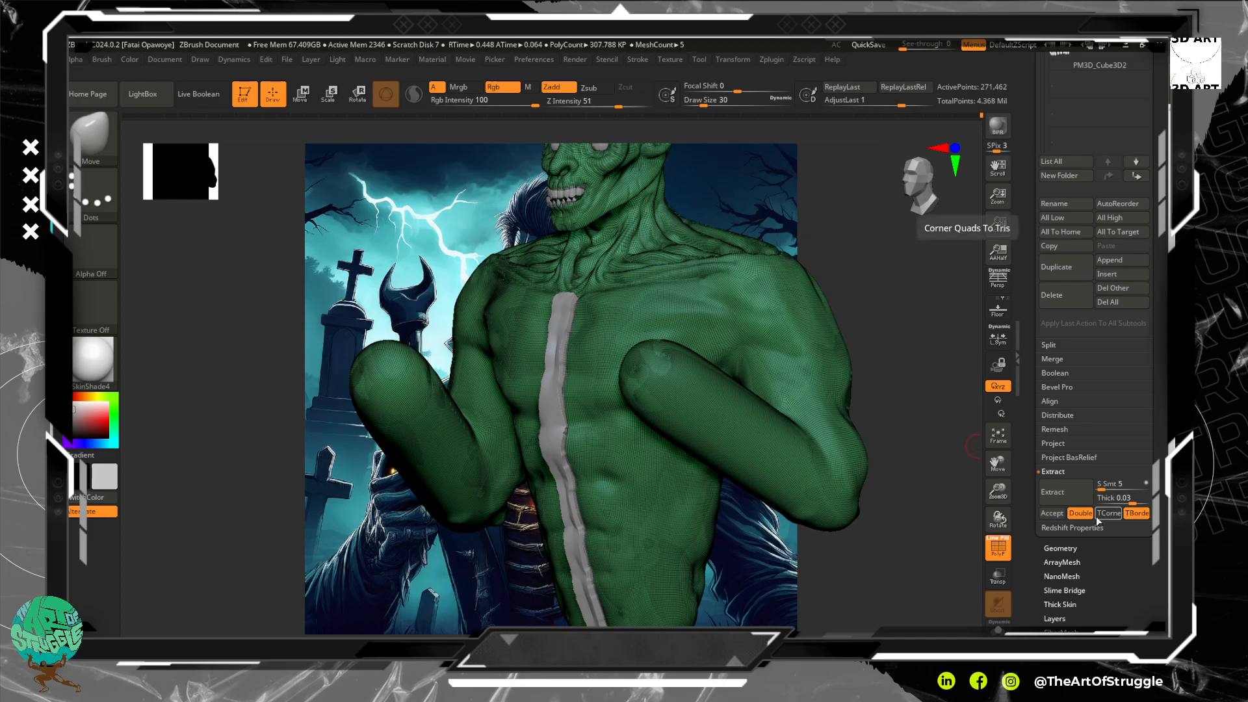
Set the extract surface smoothness to 0 and preview the strip extraction.
{"action": "left_click", "coordinate": [1099, 499]}
{"action": "left_click", "coordinate": [1102, 486]}
{"action": "type", "text": "0"}
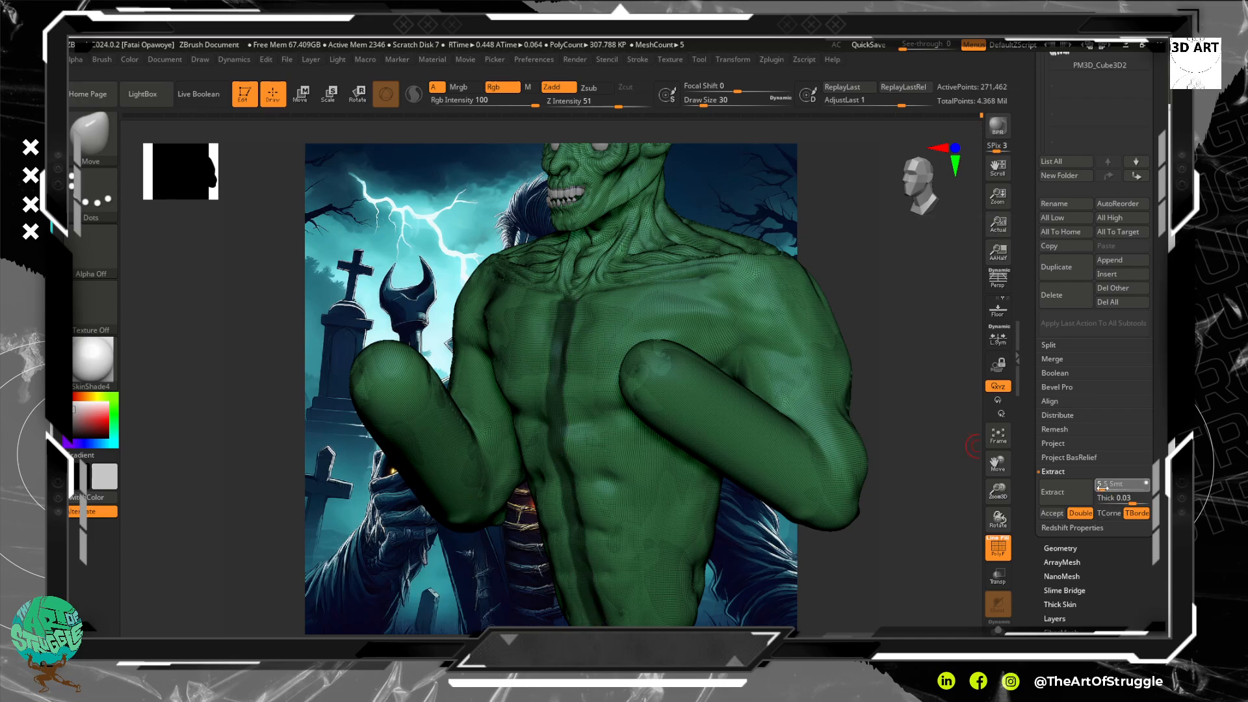
{"action": "key", "text": "Return"}
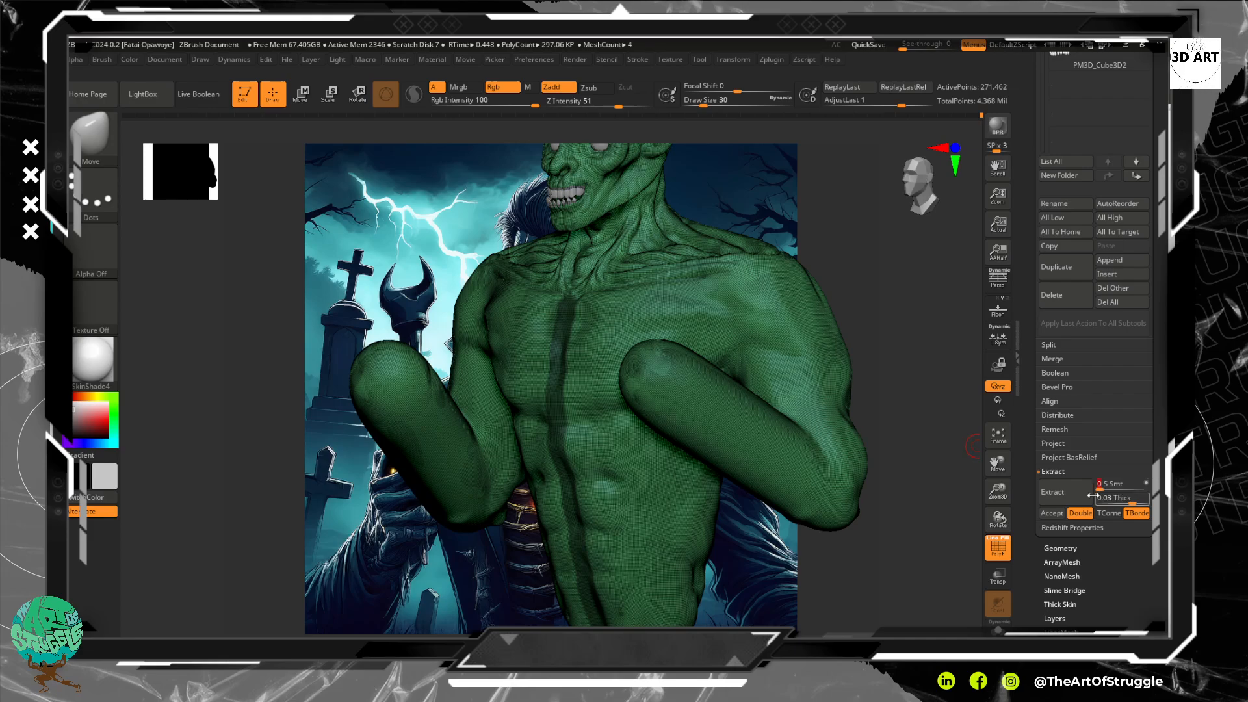
{"action": "left_click", "coordinate": [1073, 495]}
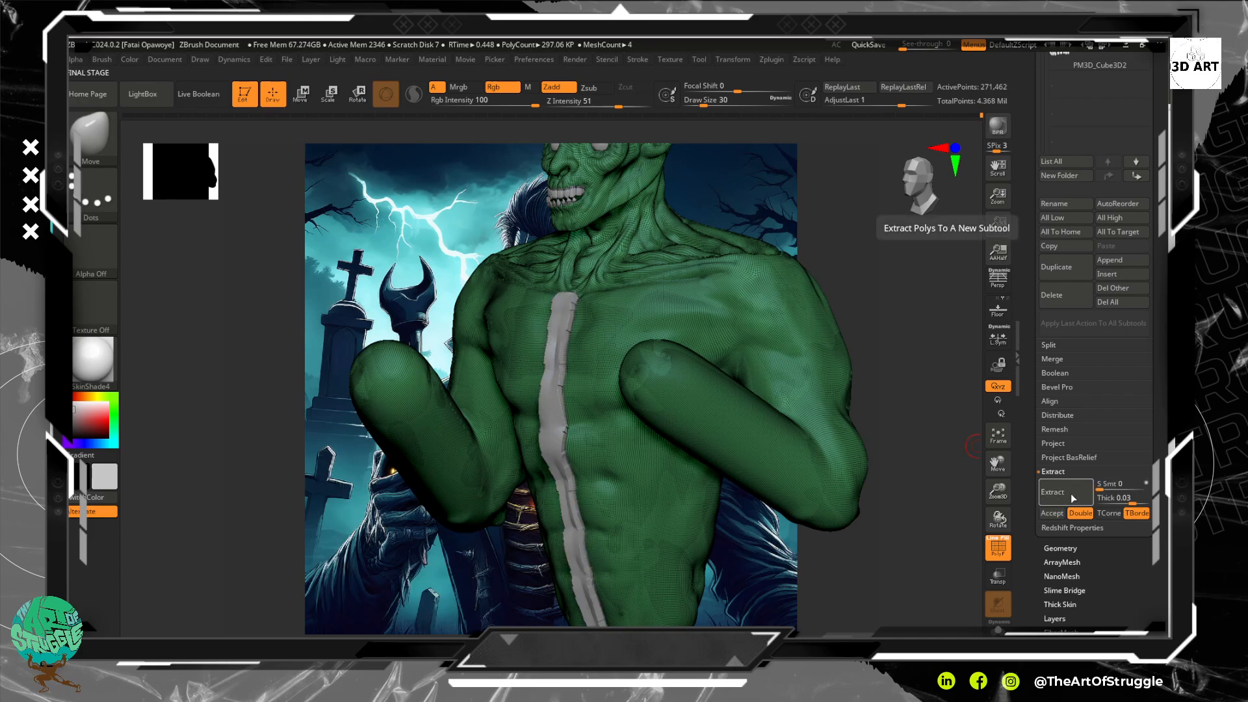
Set the extract surface smoothness to 8, extract the strip again and accept it as a new subtool.
{"action": "left_click", "coordinate": [1105, 486]}
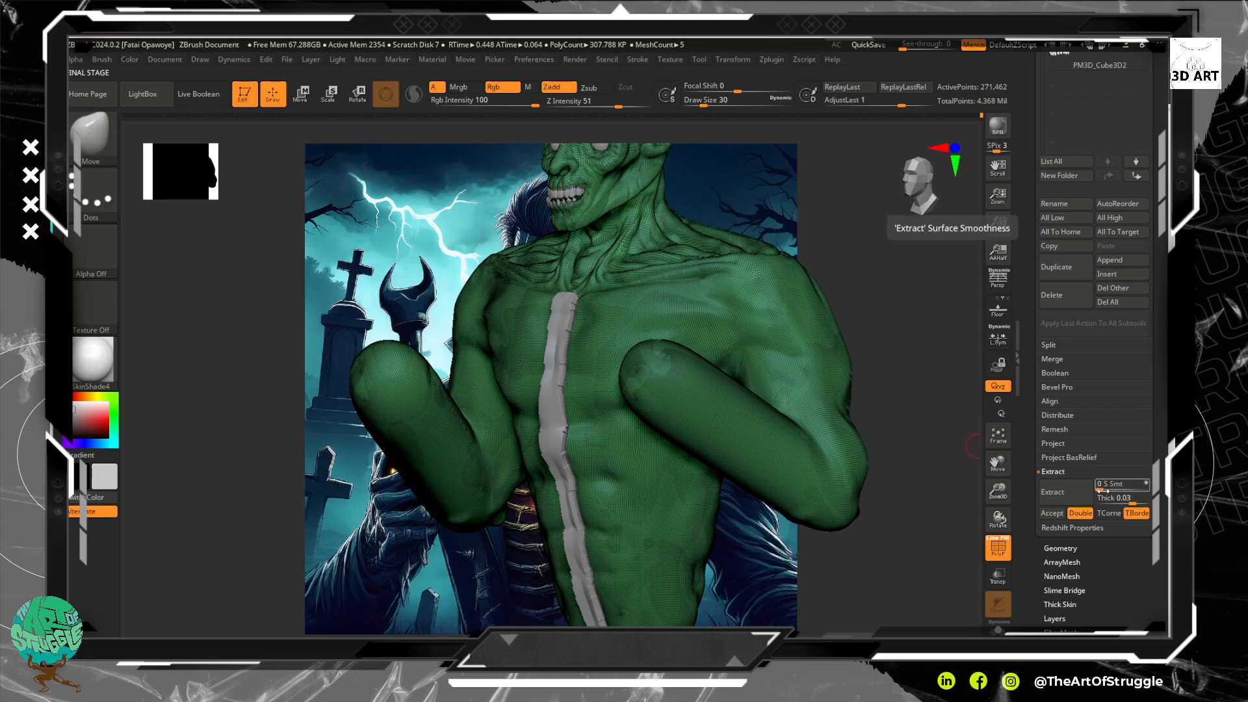
{"action": "type", "text": "3"}
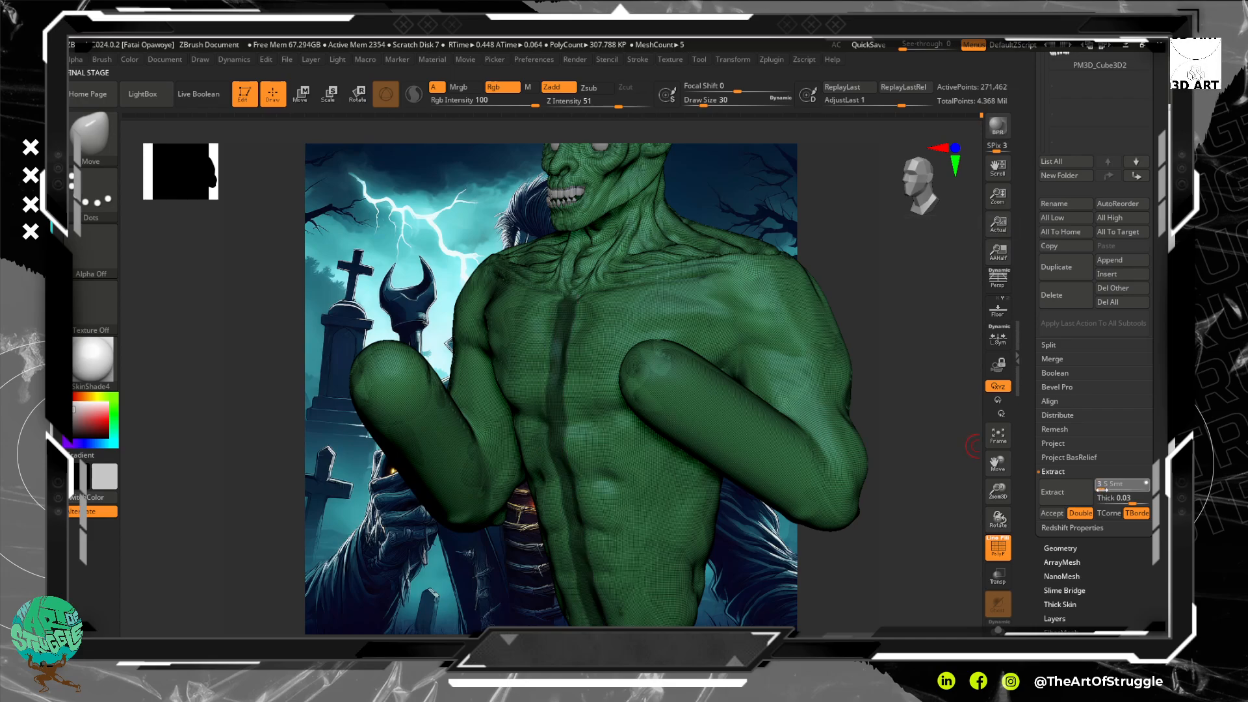
{"action": "key", "text": "Return"}
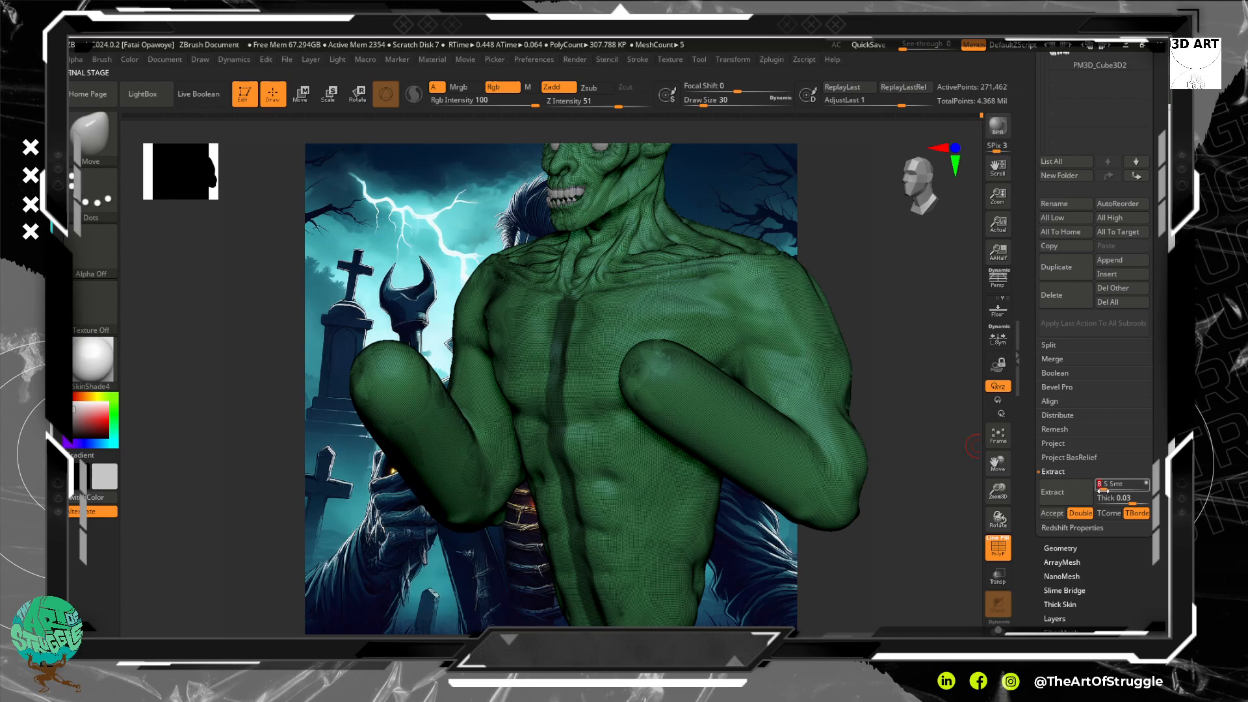
{"action": "left_click", "coordinate": [1076, 496]}
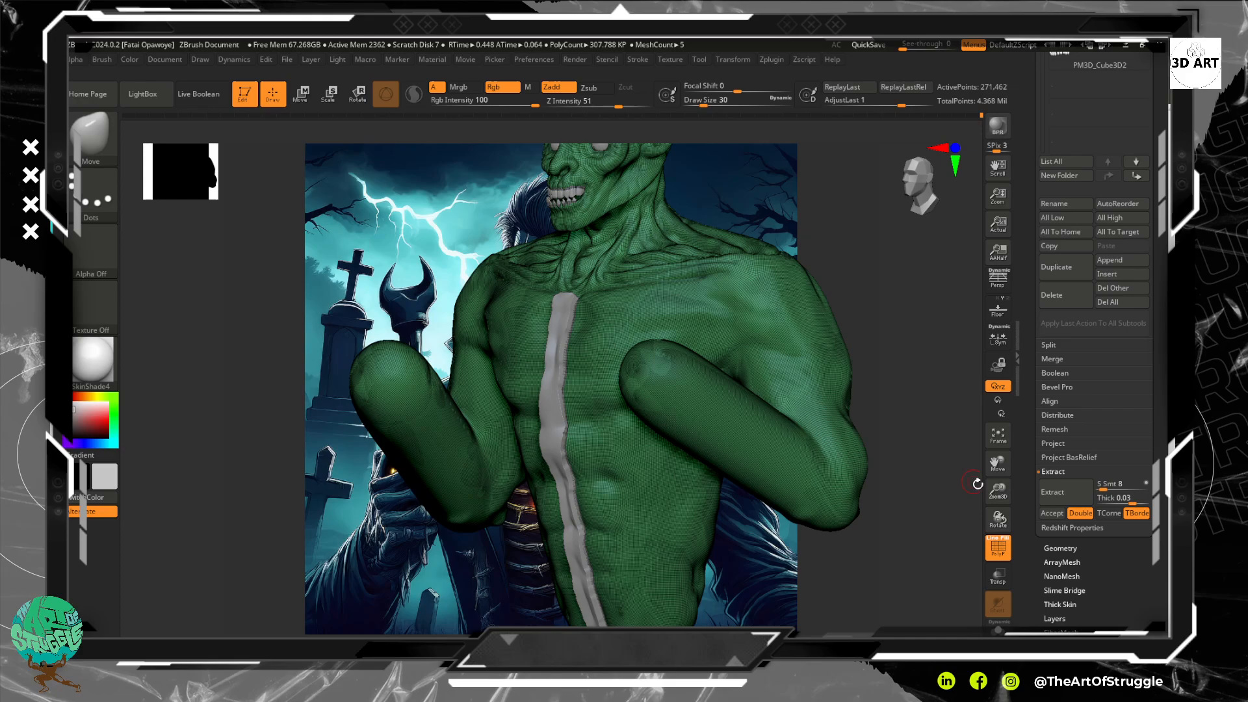
{"action": "left_click", "coordinate": [1055, 513]}
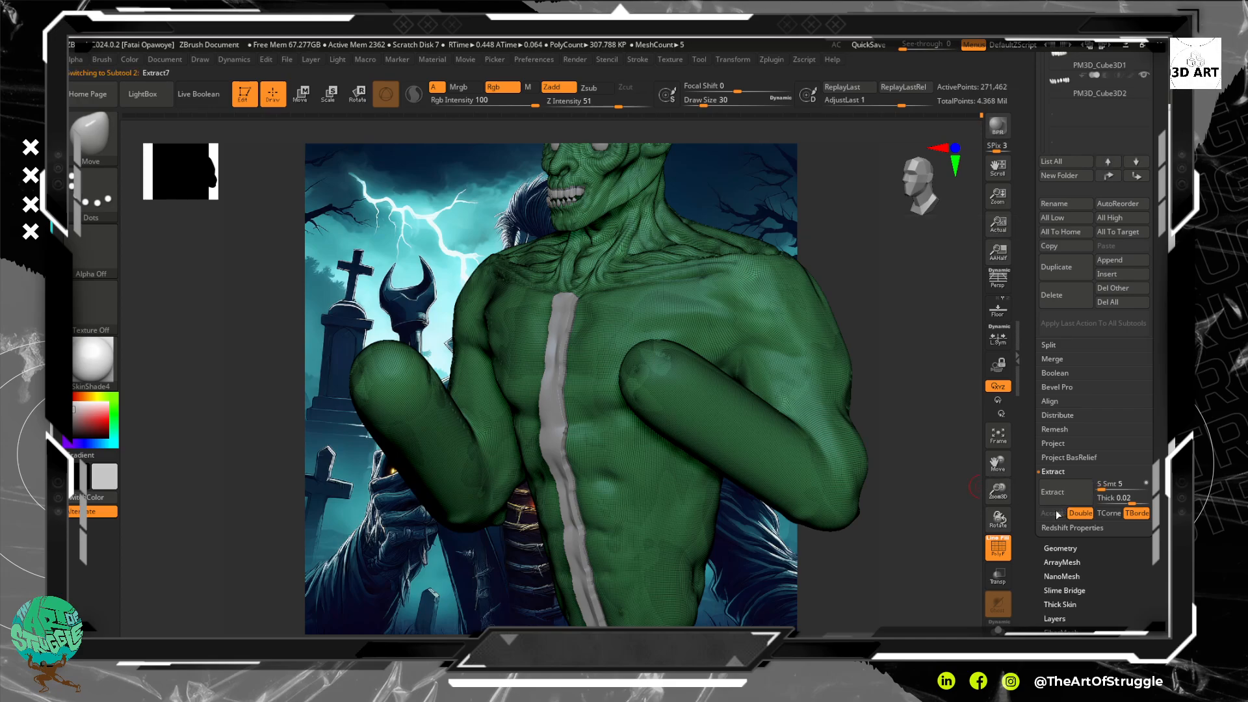
Try to remesh the extracted strip with ZRemesher using the Half polygon count option, viewing the torso from the front.
{"action": "left_click_drag", "start_coordinate": [886, 509], "coordinate": [953, 534], "text": "shift"}
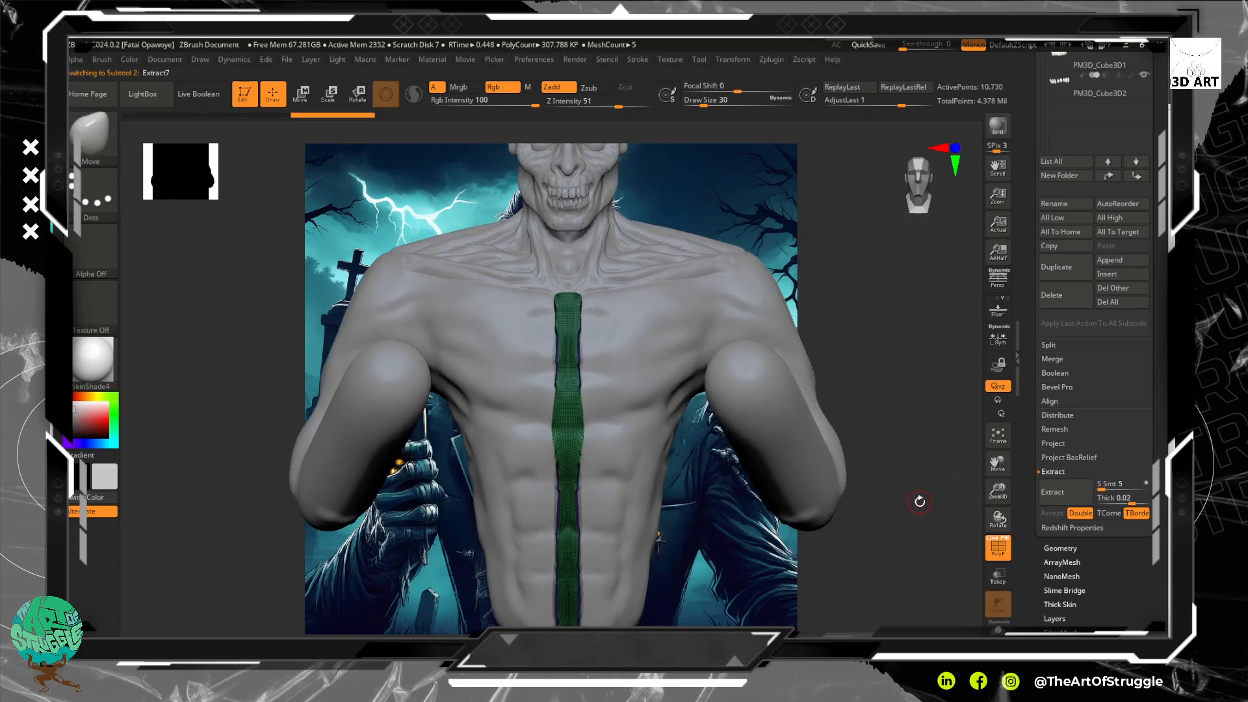
{"action": "scroll", "coordinate": [1105, 431], "scroll_direction": "down", "scroll_amount": 6}
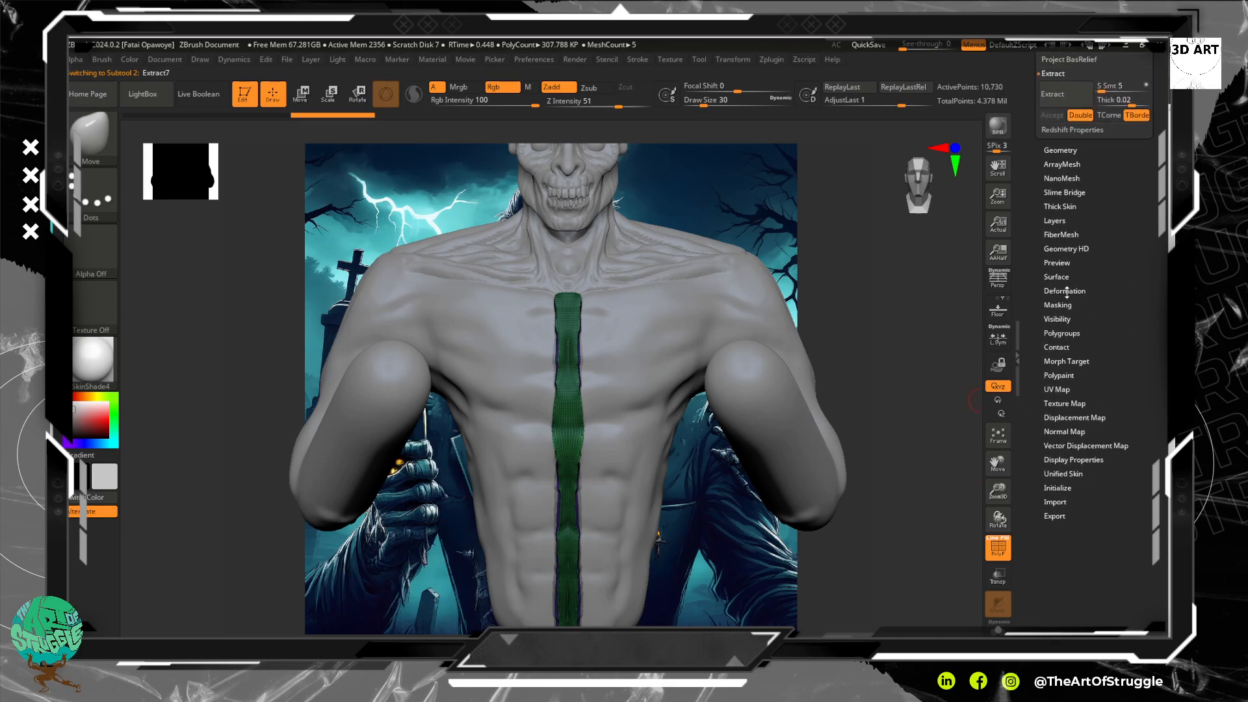
{"action": "left_click", "coordinate": [1060, 150]}
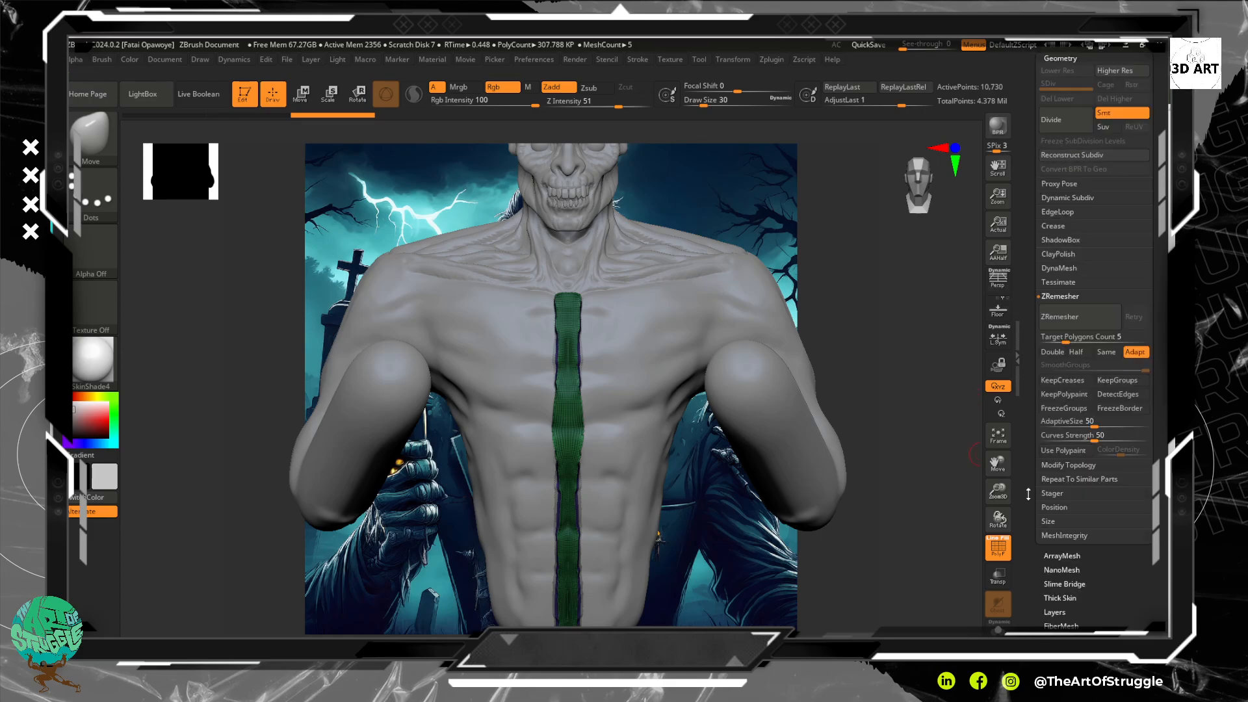
{"action": "left_click", "coordinate": [1075, 350]}
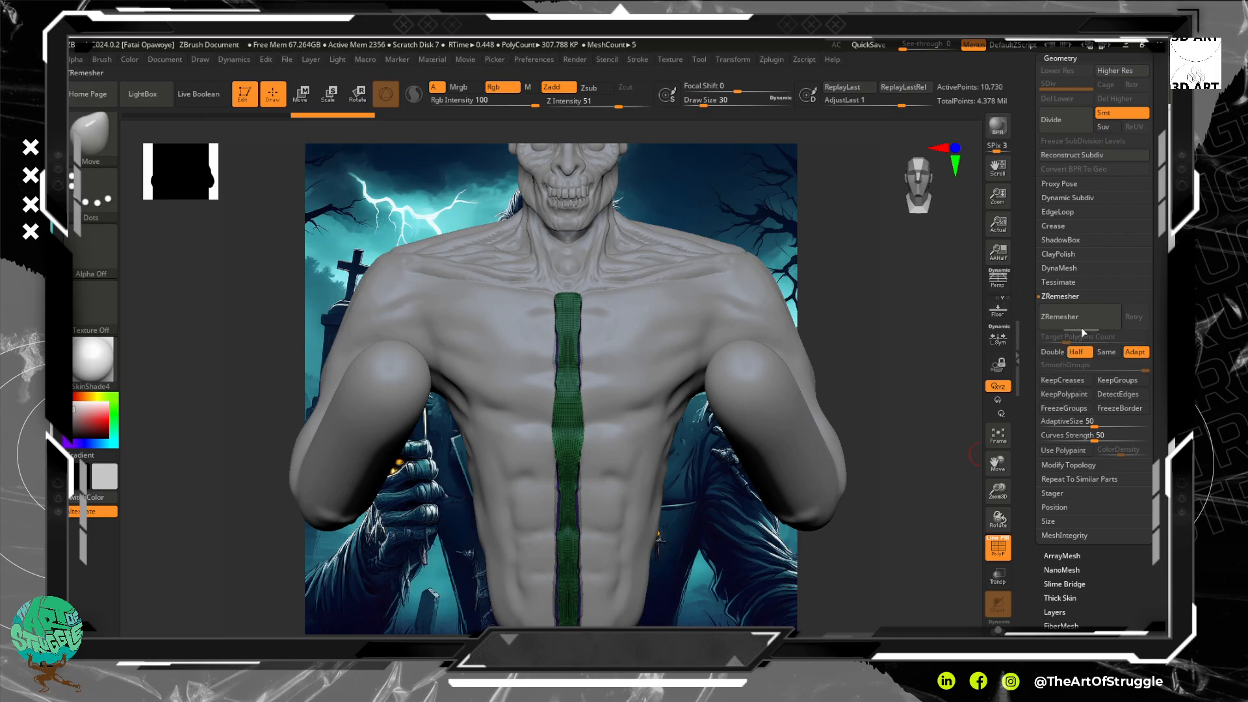
{"action": "left_click", "coordinate": [1074, 316]}
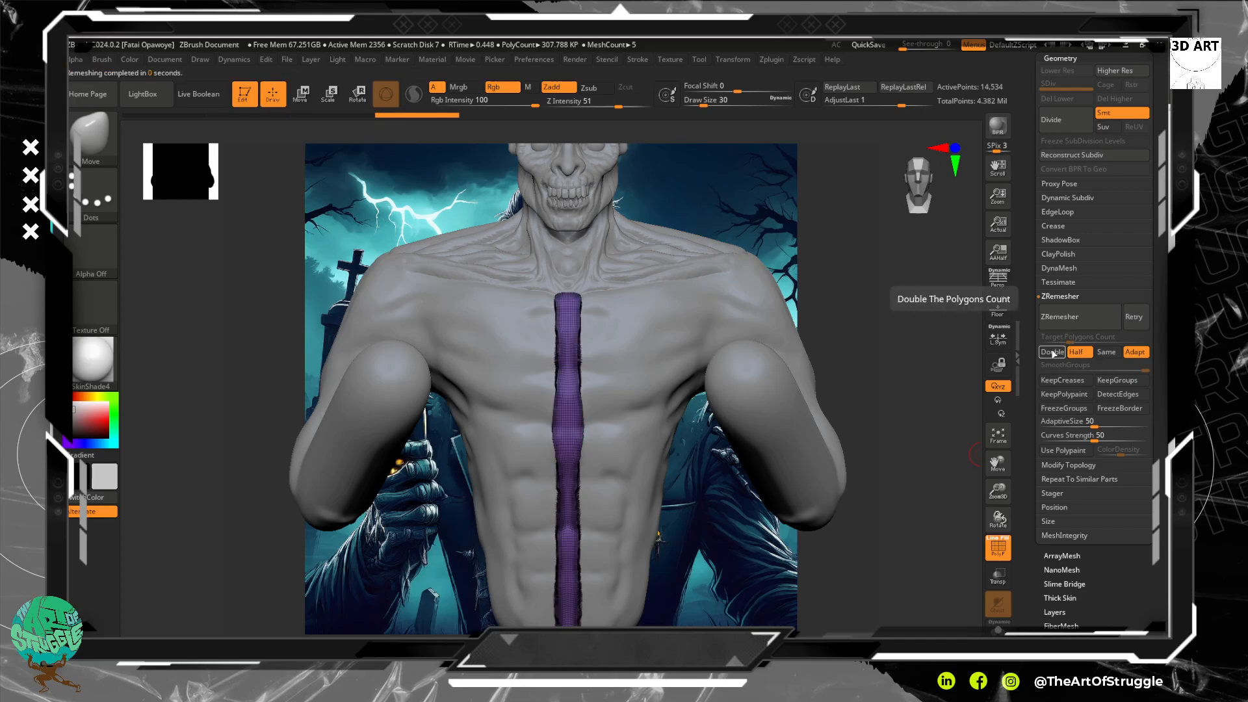
{"action": "left_click", "coordinate": [1136, 325]}
Undo the last remesh and try to smooth the strip with the Polish deformation, checking it with the polygon wireframe hidden.
{"action": "scroll", "coordinate": [1098, 571], "scroll_direction": "down", "scroll_amount": 5}
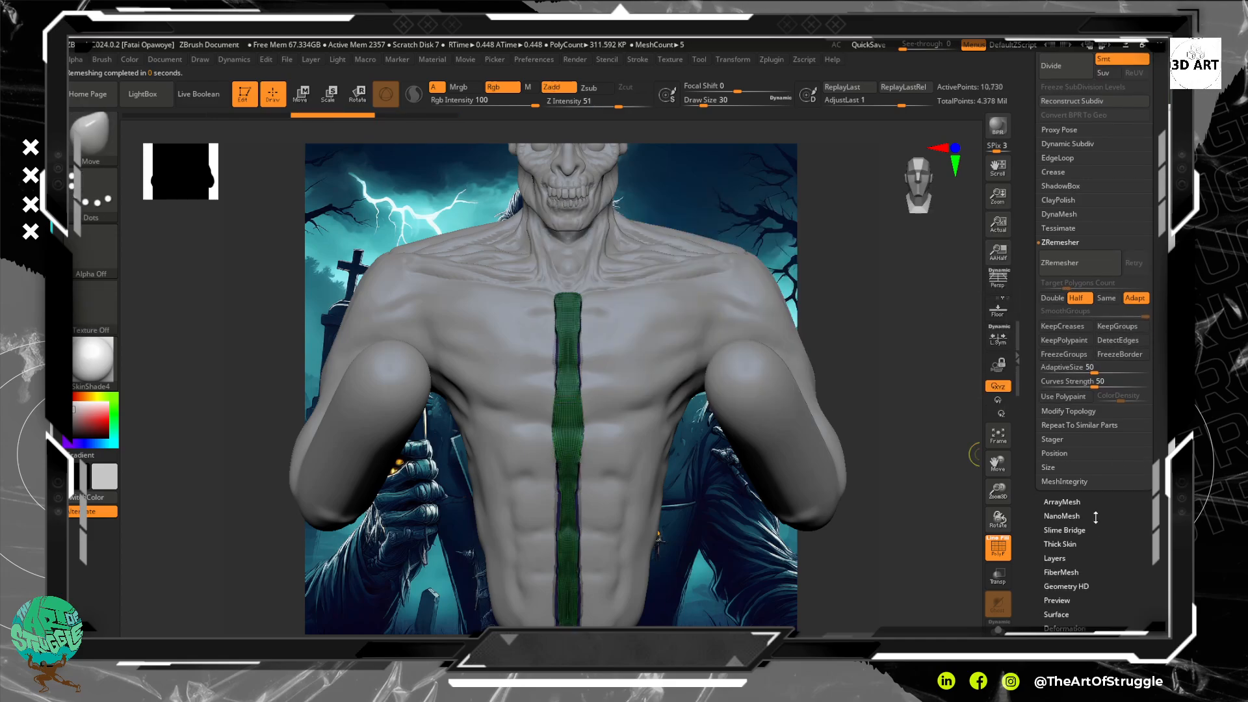
{"action": "left_click", "coordinate": [1065, 376]}
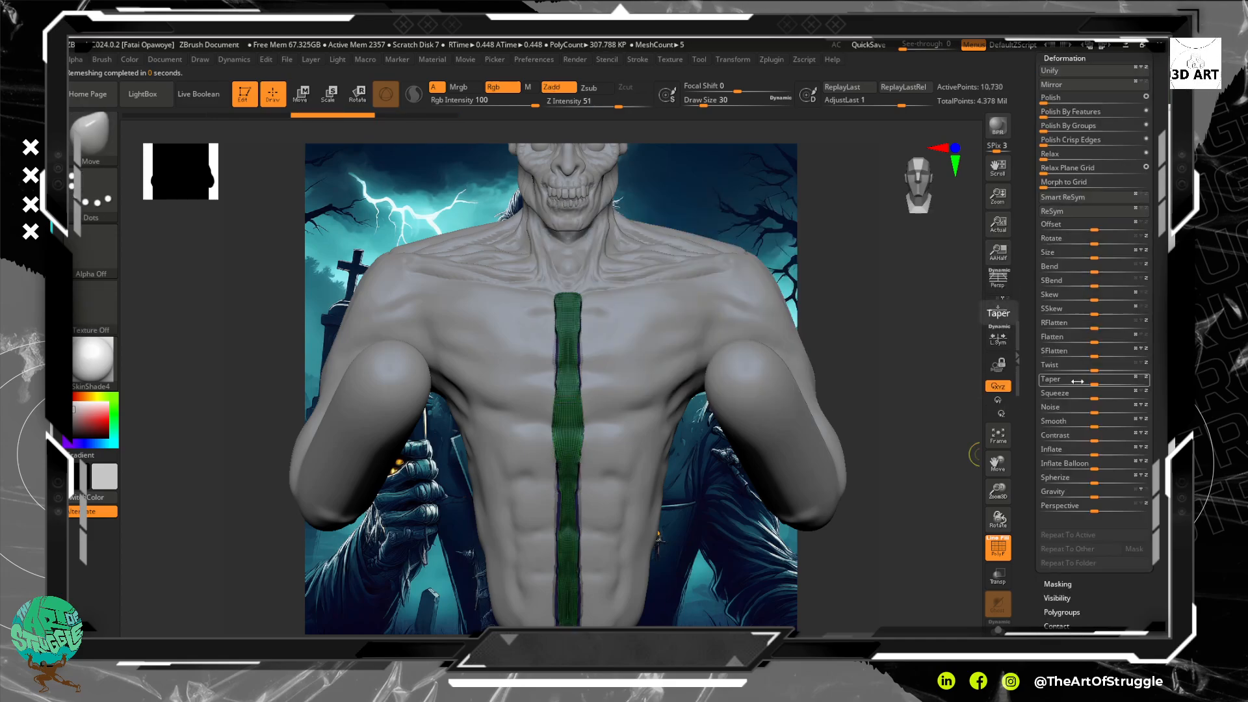
{"action": "scroll", "coordinate": [1154, 204], "scroll_direction": "down", "scroll_amount": 4}
{"action": "scroll", "coordinate": [1154, 203], "scroll_direction": "up", "scroll_amount": 2}
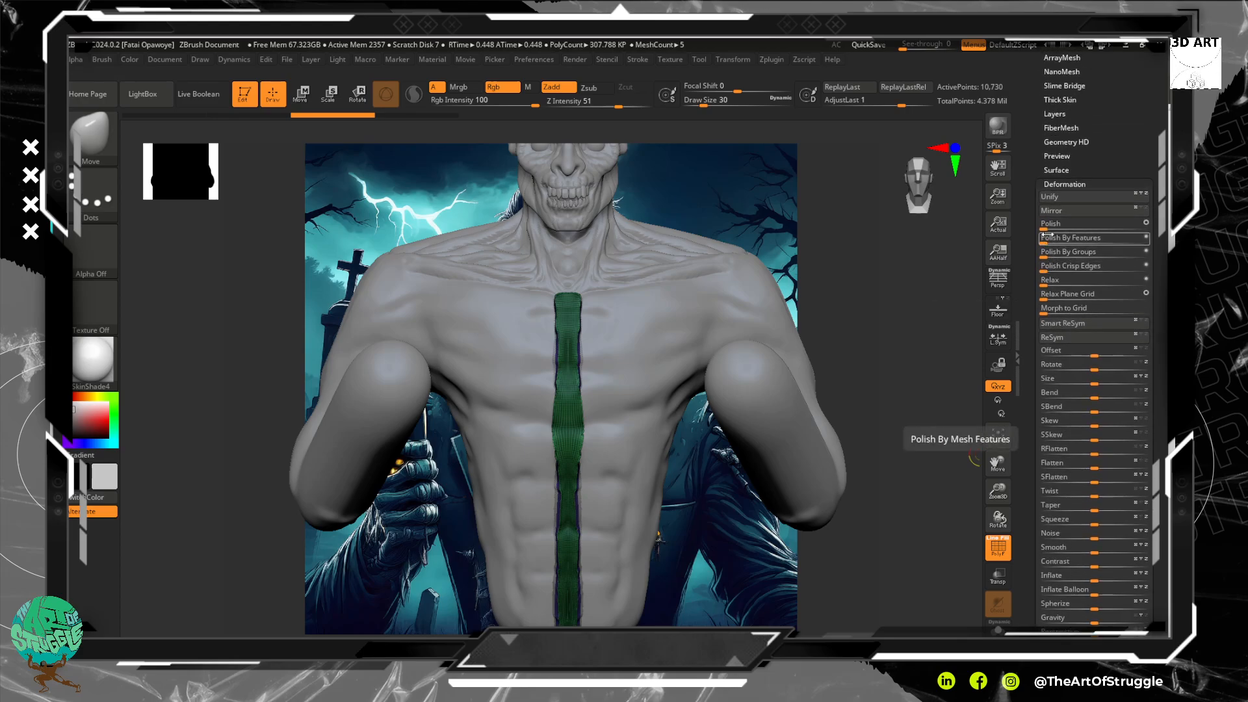
{"action": "left_click", "coordinate": [1069, 224]}
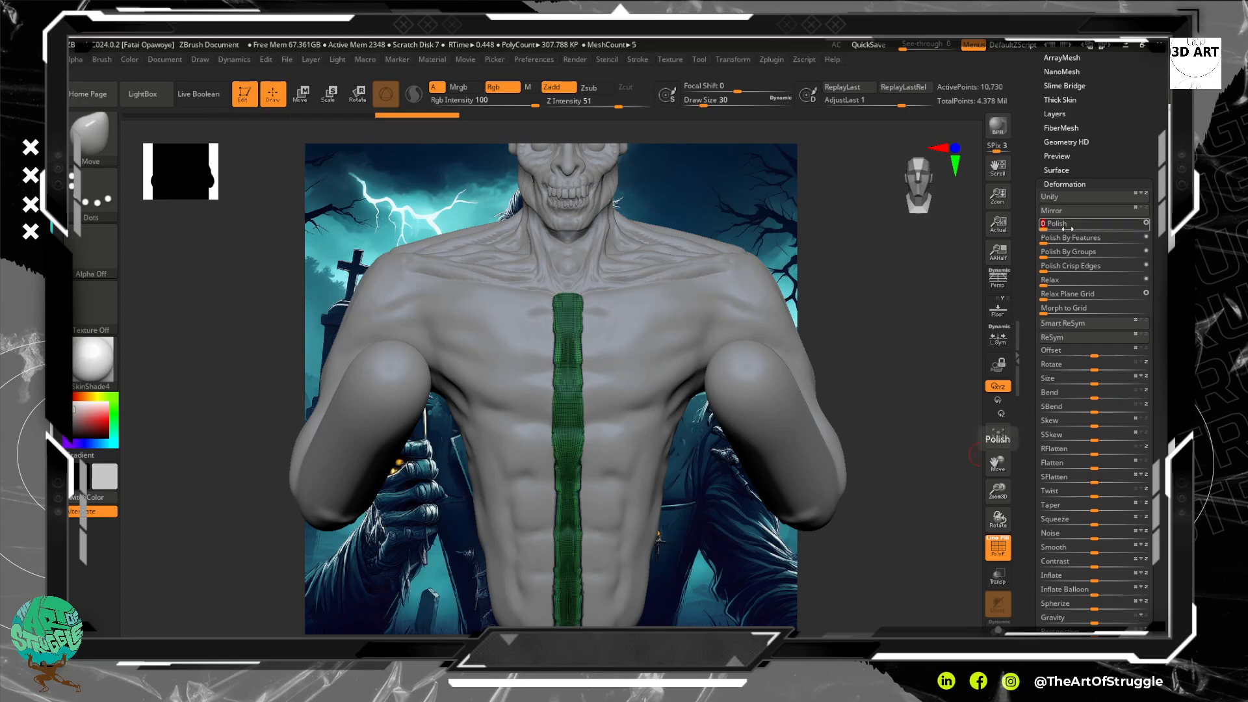
{"action": "left_click", "coordinate": [1000, 548]}
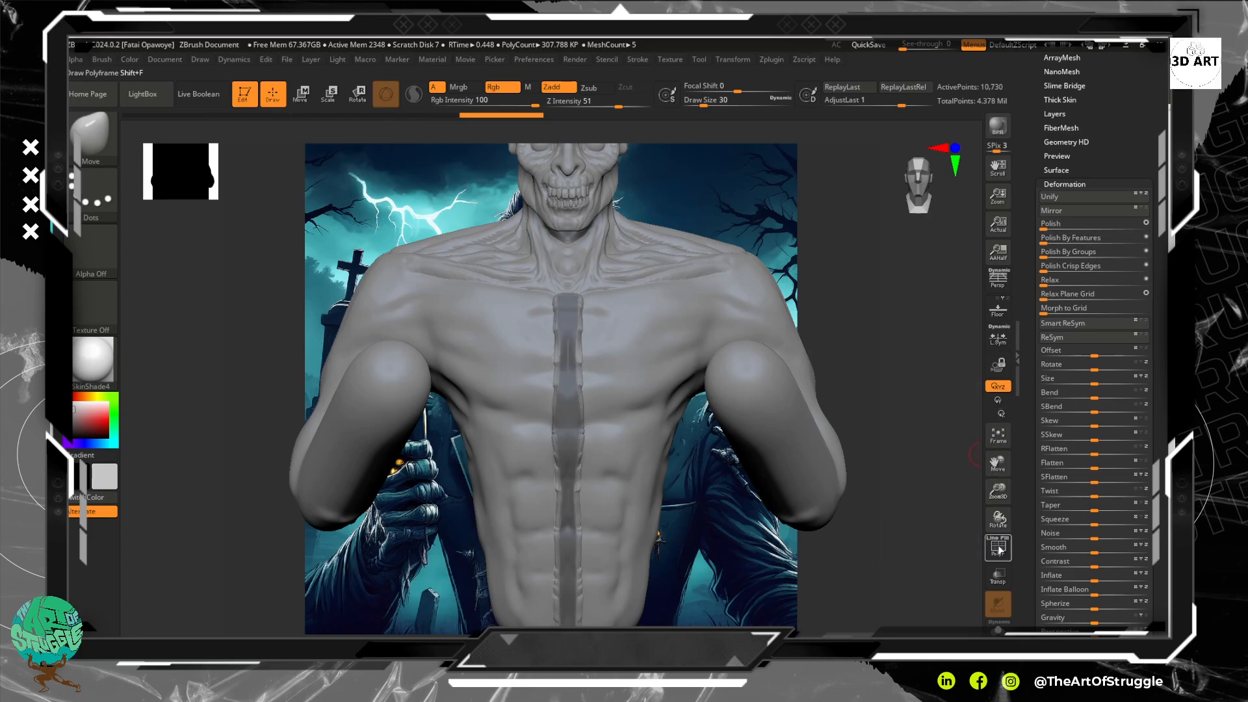
{"action": "key", "text": "ctrl"}
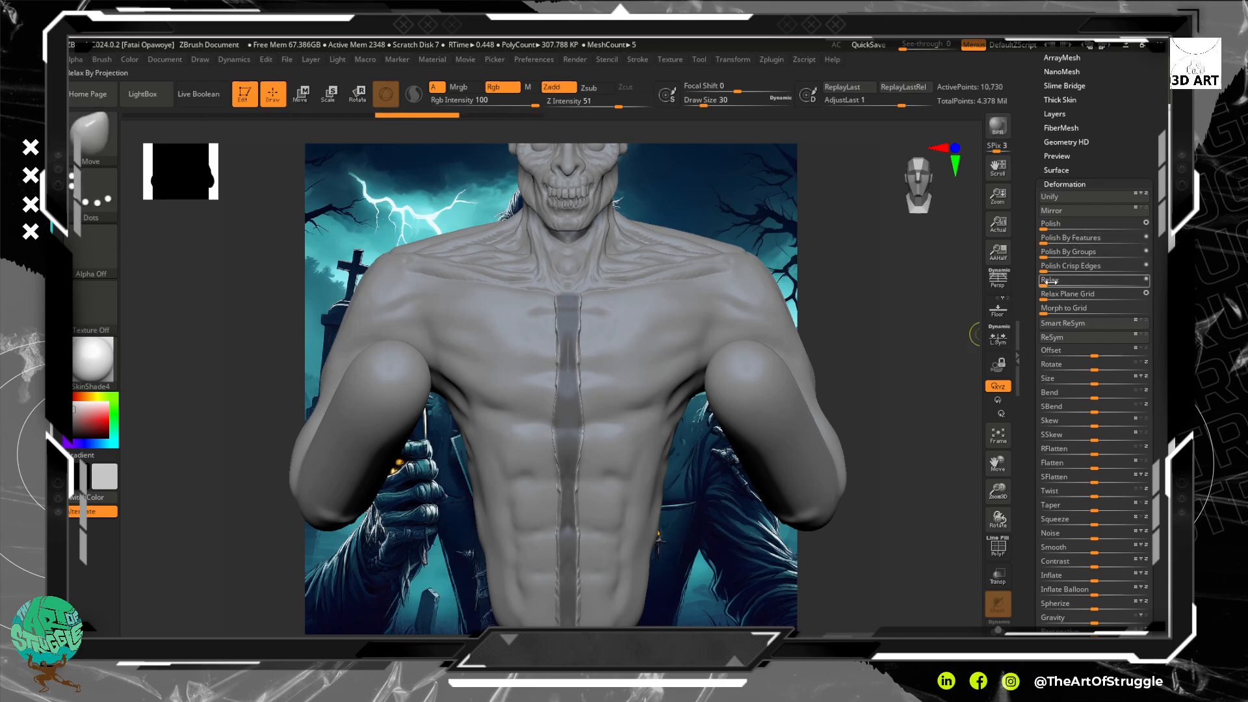
Try the Relax deformation on the strip and undo it.
{"action": "left_click_drag", "start_coordinate": [1050, 280], "coordinate": [1061, 285]}
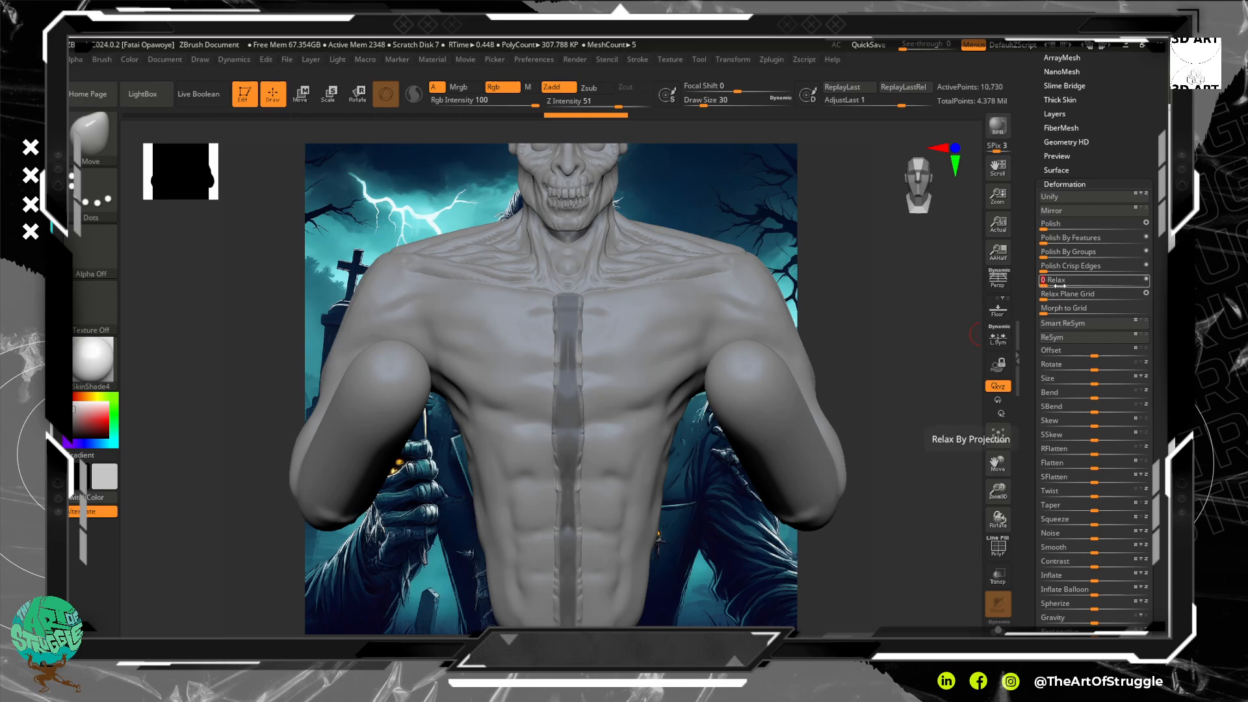
{"action": "key", "text": "ctrl+z"}
{"action": "key", "text": "ctrl+z"}
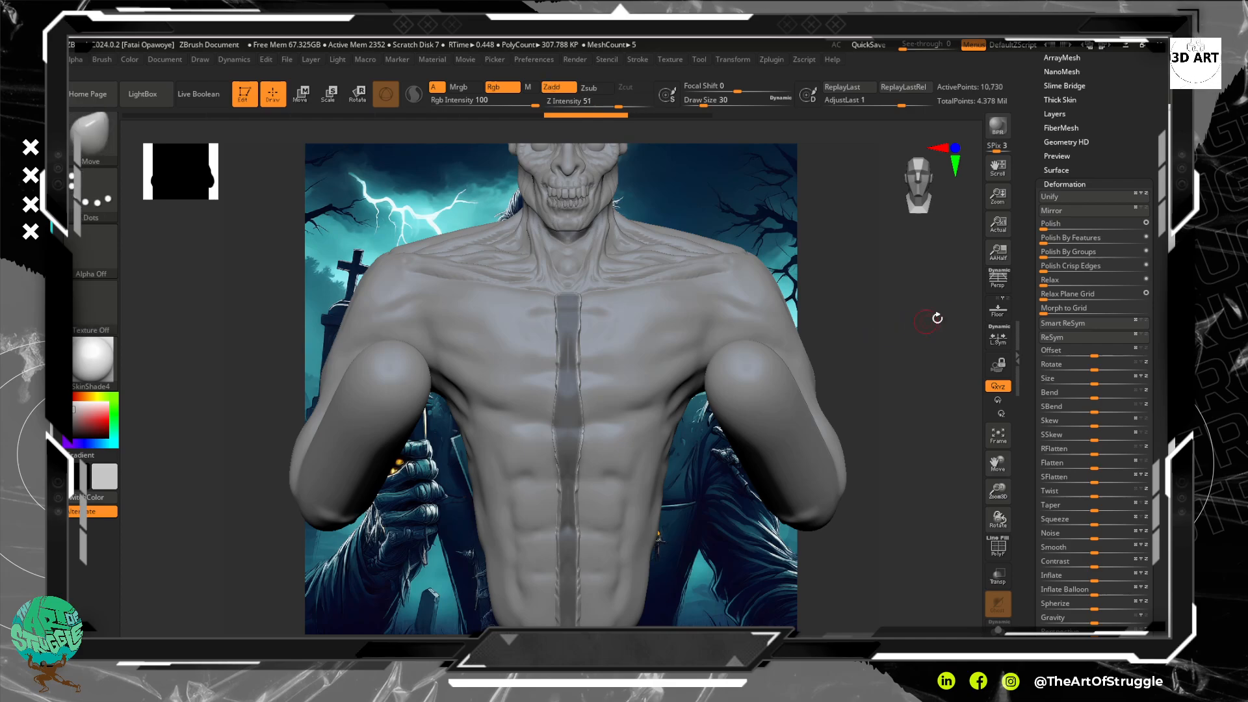
Try ZRemesher with Half on the strip, check the polygon wireframe, and undo the remesh.
{"action": "left_click_drag", "start_coordinate": [1126, 150], "coordinate": [1126, 260]}
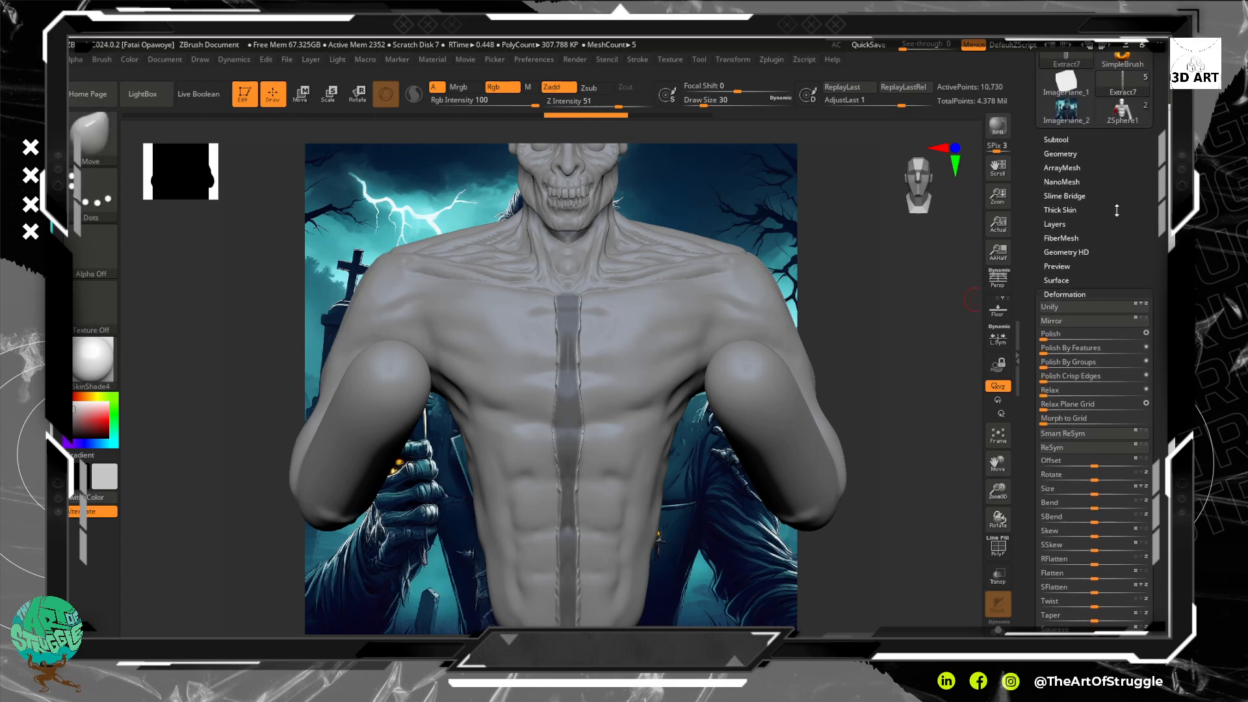
{"action": "left_click", "coordinate": [1060, 153]}
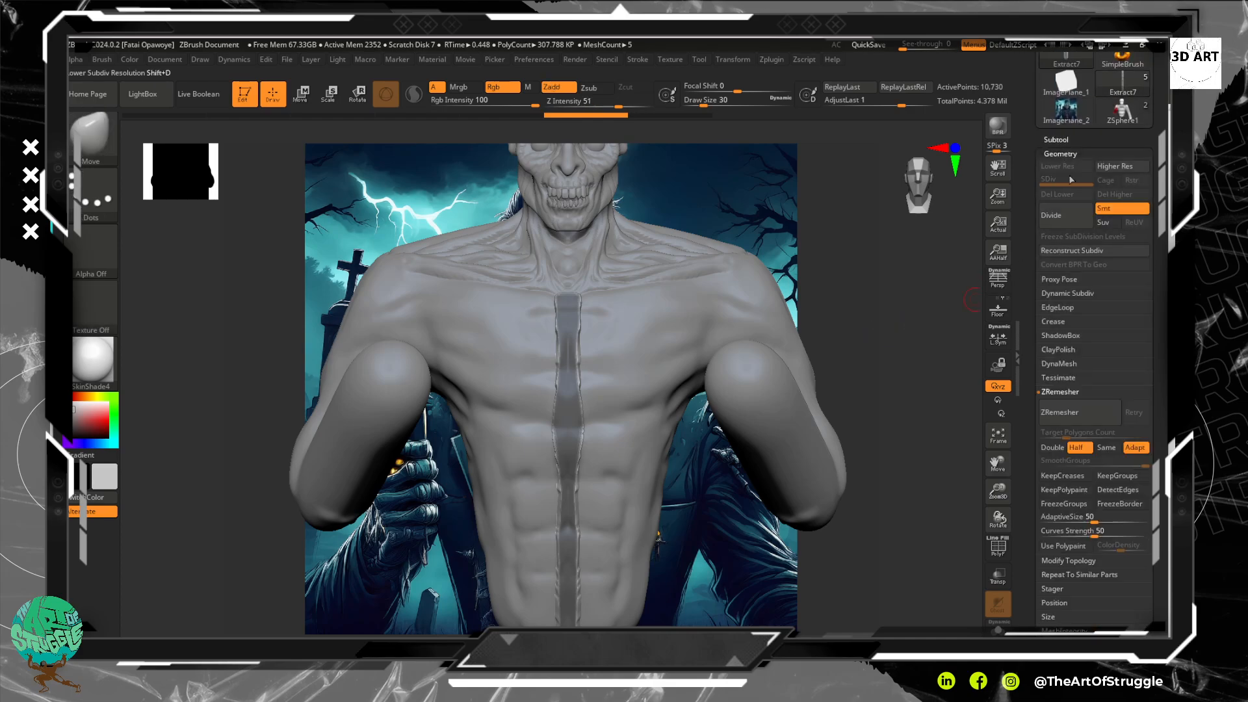
{"action": "left_click", "coordinate": [1071, 414]}
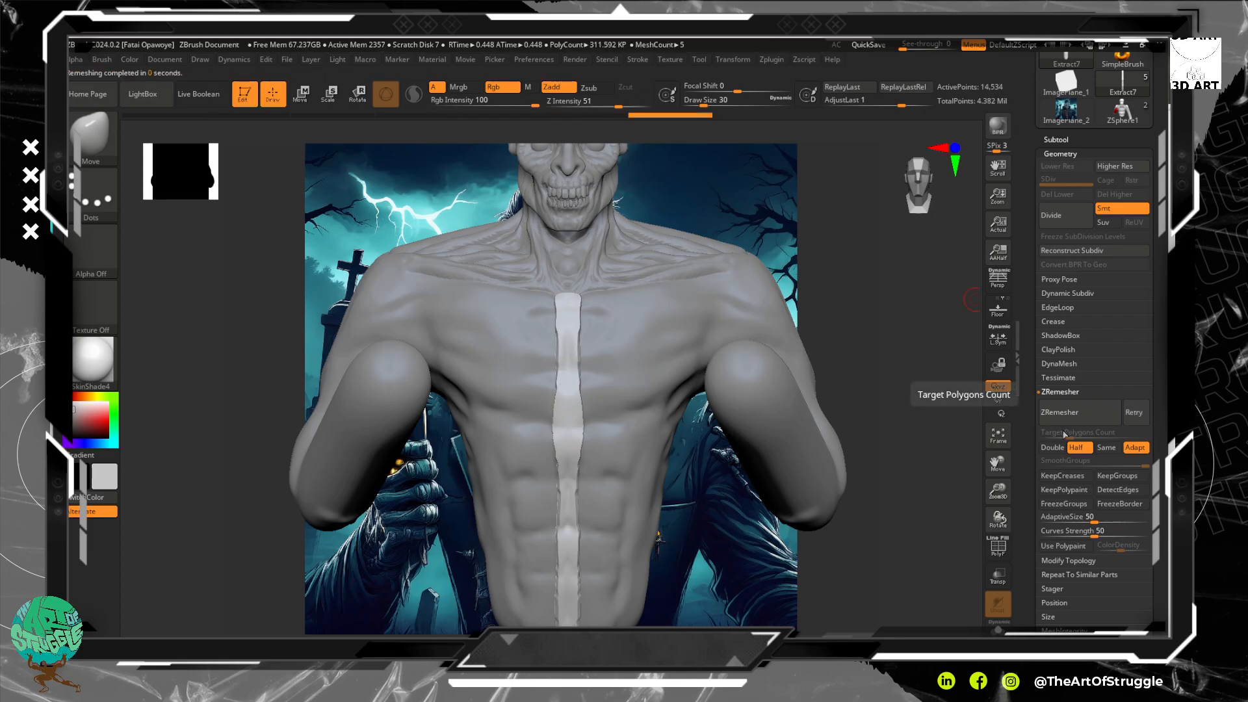
{"action": "left_click", "coordinate": [1006, 549]}
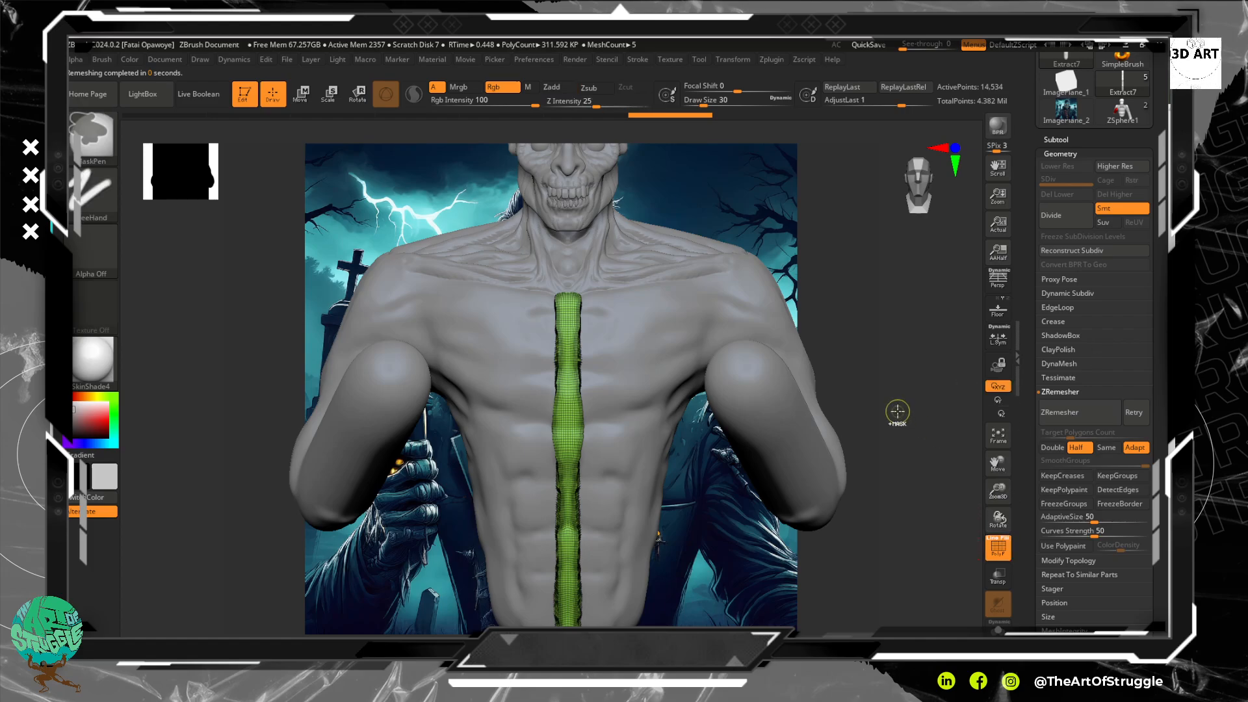
{"action": "key", "text": "ctrl+z"}
Clear the mask on the strip and remesh it twice with ZRemesher set to Half.
{"action": "right_click_drag", "start_coordinate": [897, 394], "coordinate": [935, 429], "text": "ctrl"}
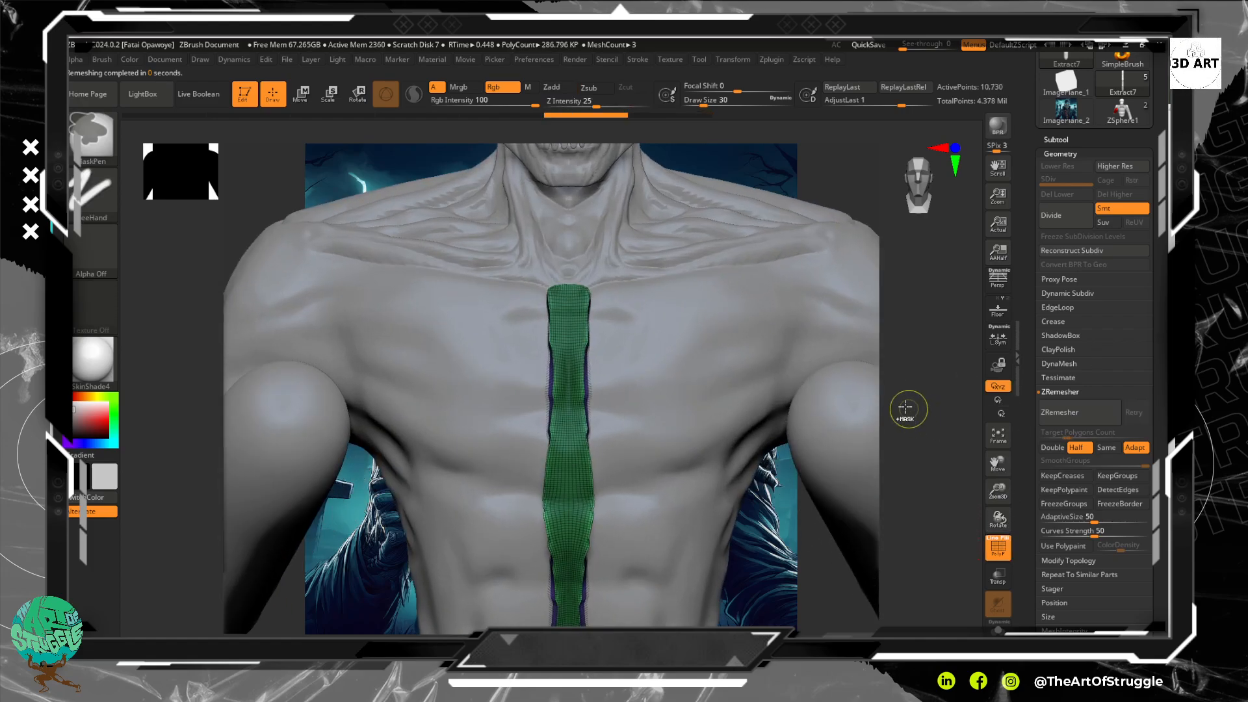
{"action": "left_click_drag", "start_coordinate": [822, 157], "coordinate": [857, 191], "text": "ctrl"}
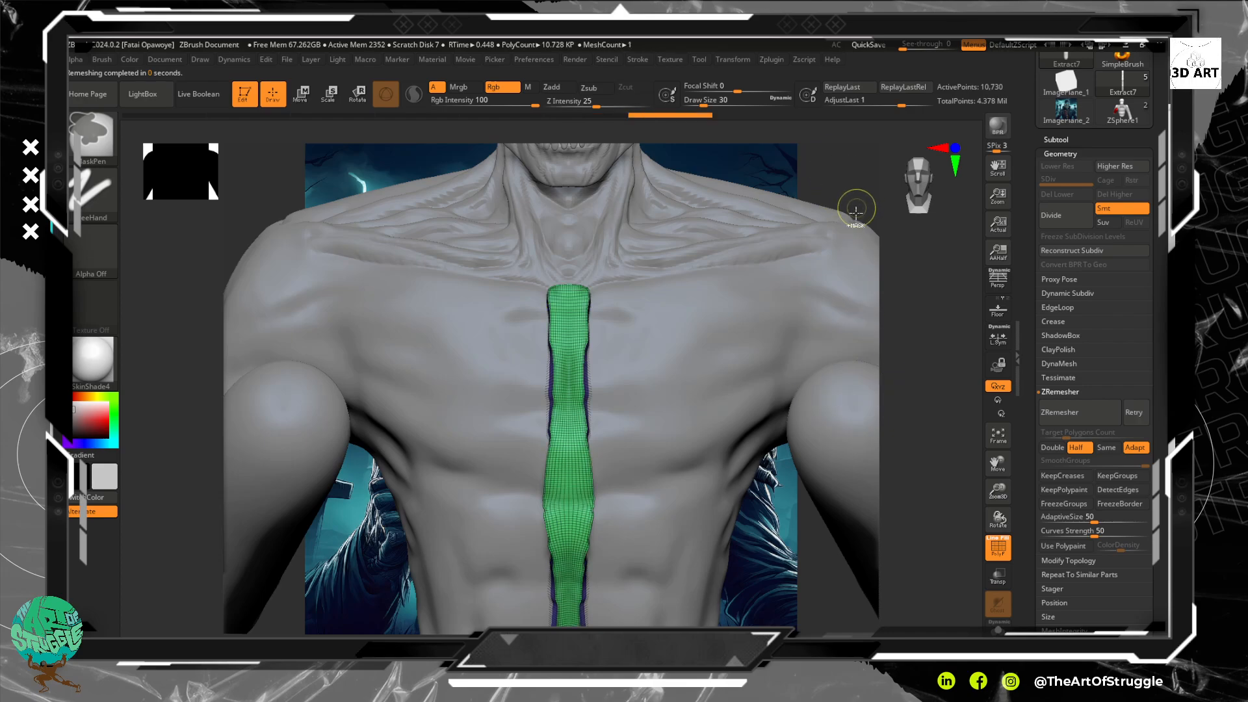
{"action": "left_click", "coordinate": [999, 413]}
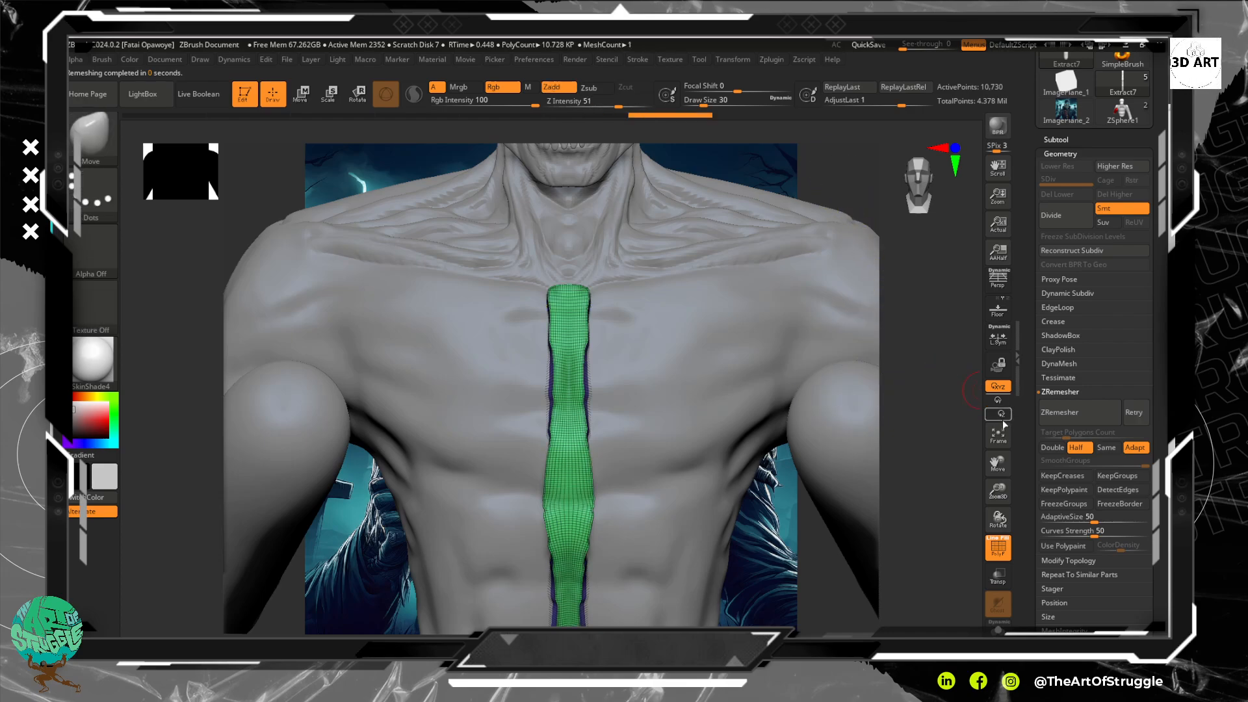
{"action": "left_click", "coordinate": [1071, 416]}
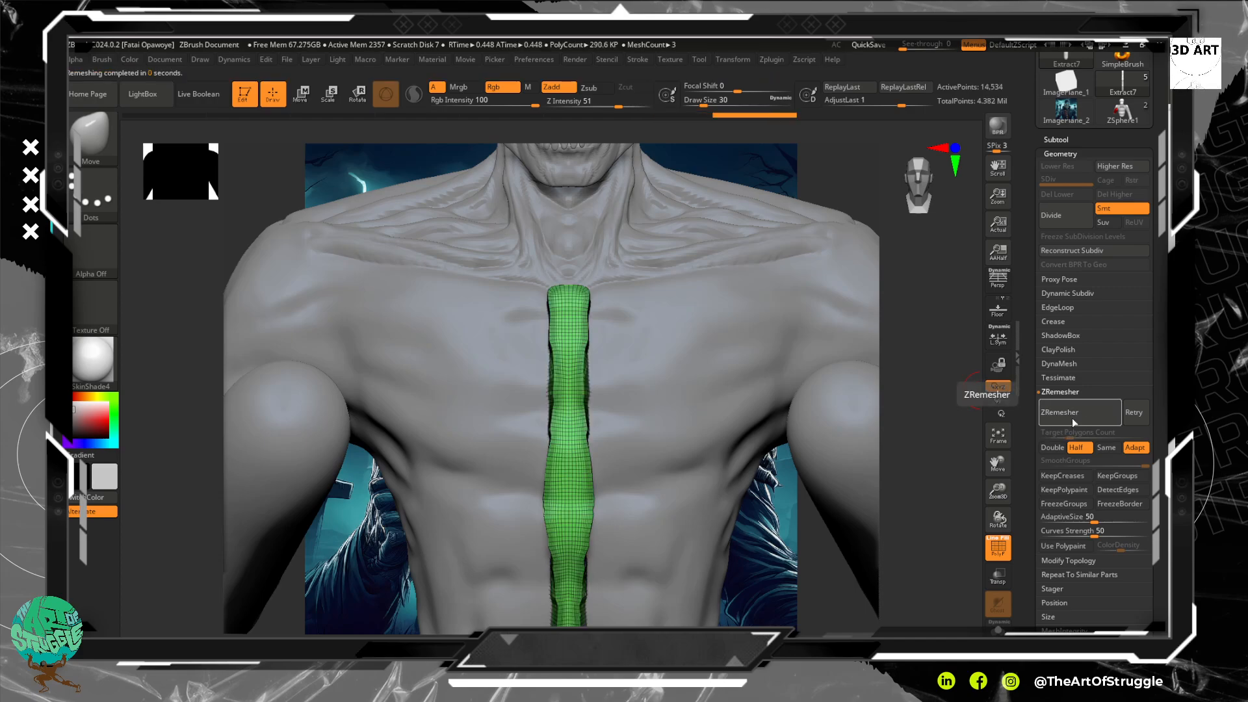
{"action": "left_click", "coordinate": [1074, 420]}
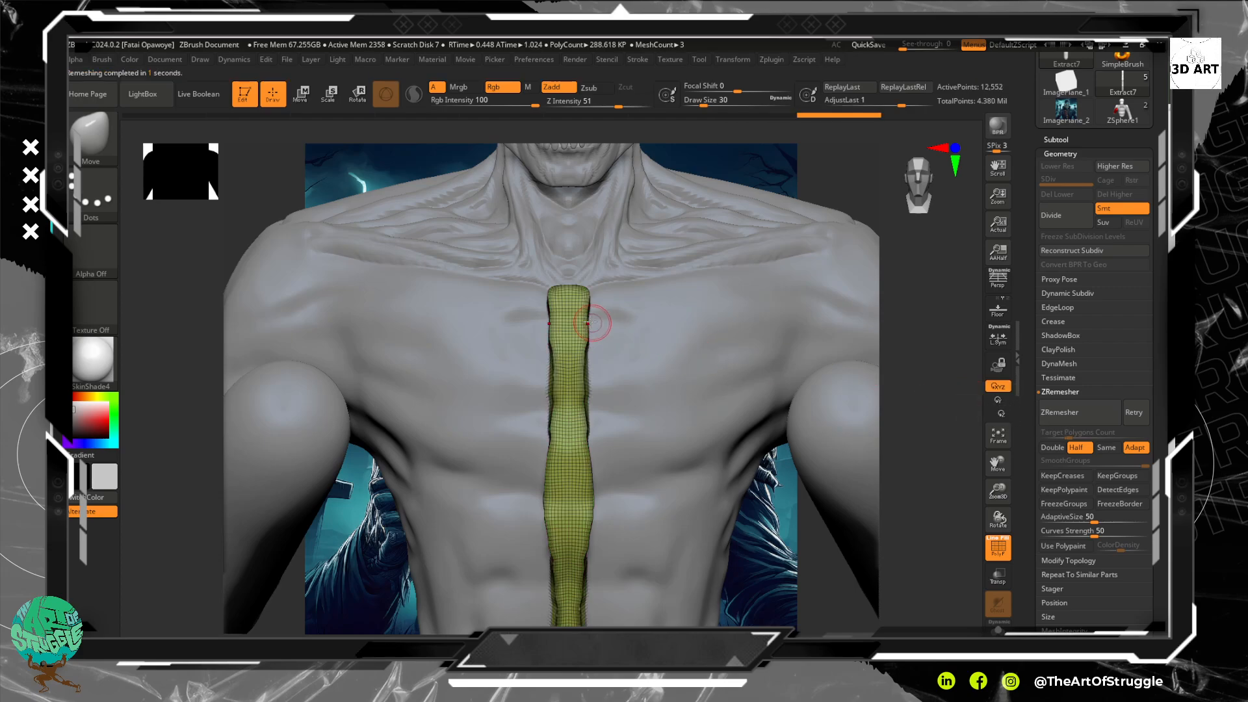
Smooth the strip's uneven edges along the chest and abdomen, and remesh it twice more with ZRemesher.
{"action": "key", "text": "shift"}
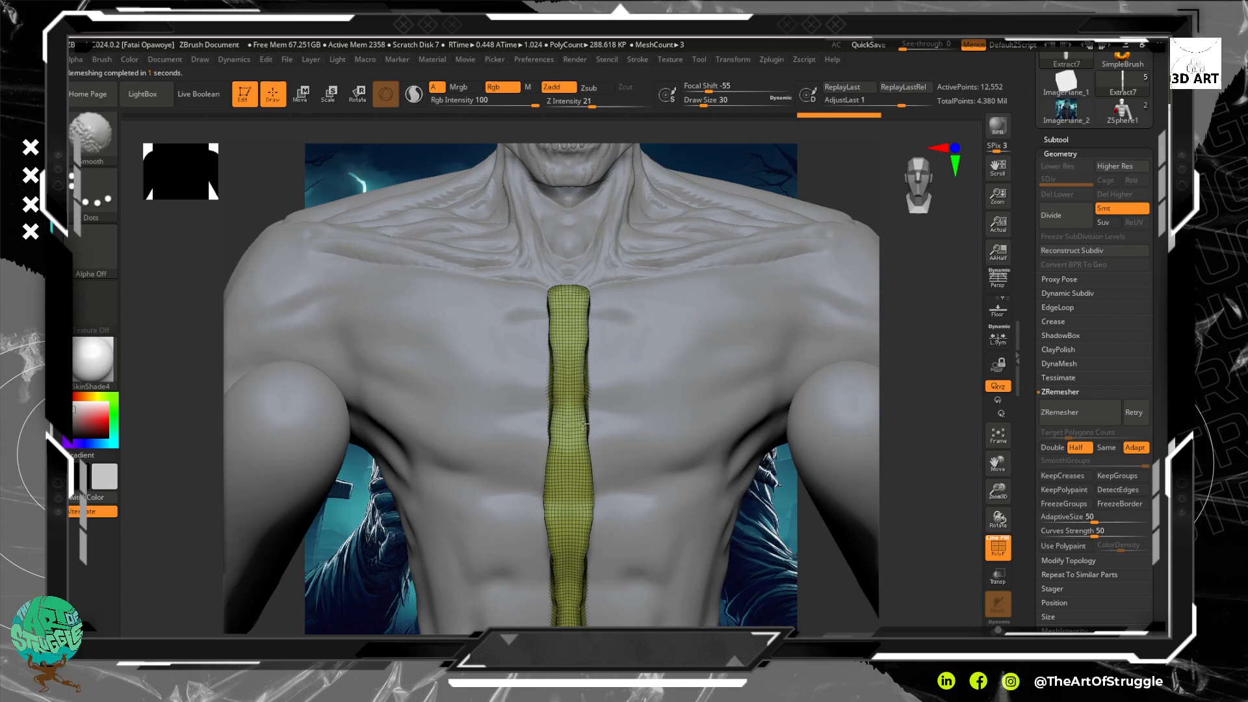
{"action": "left_click_drag", "start_coordinate": [927, 429], "coordinate": [918, 258], "text": "alt"}
{"action": "key", "text": "shift"}
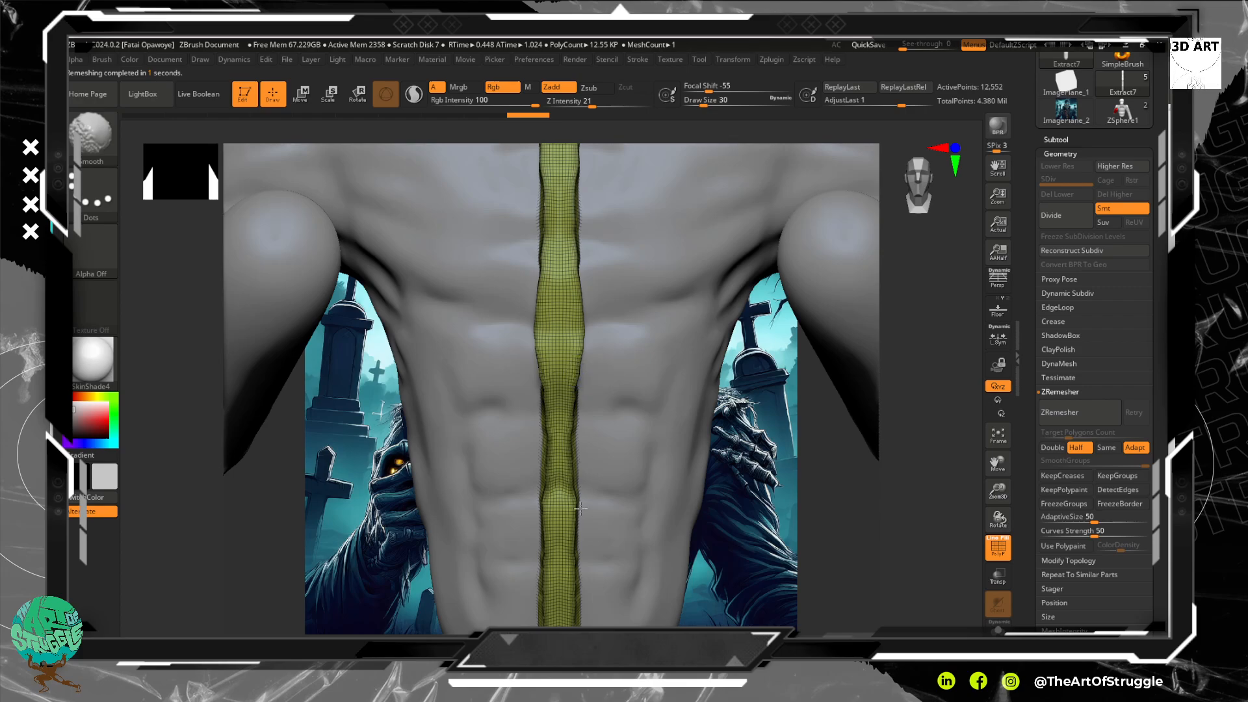
{"action": "left_click", "coordinate": [1080, 416]}
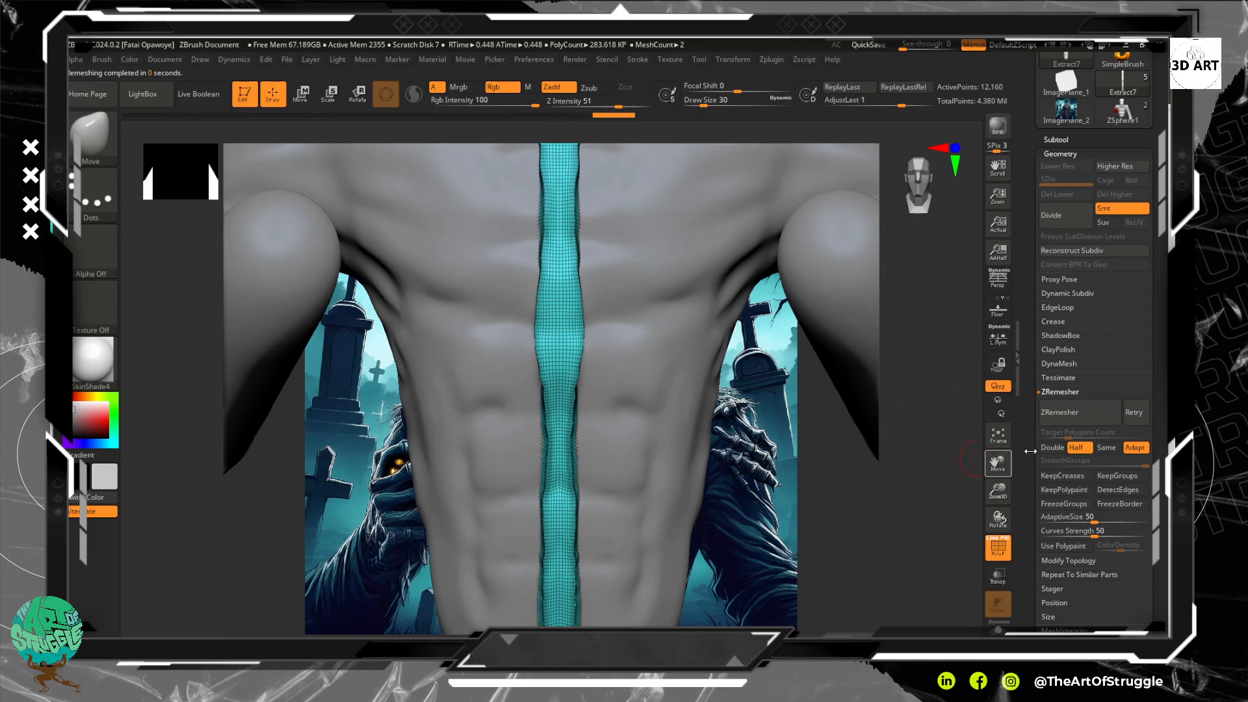
{"action": "left_click", "coordinate": [1070, 413]}
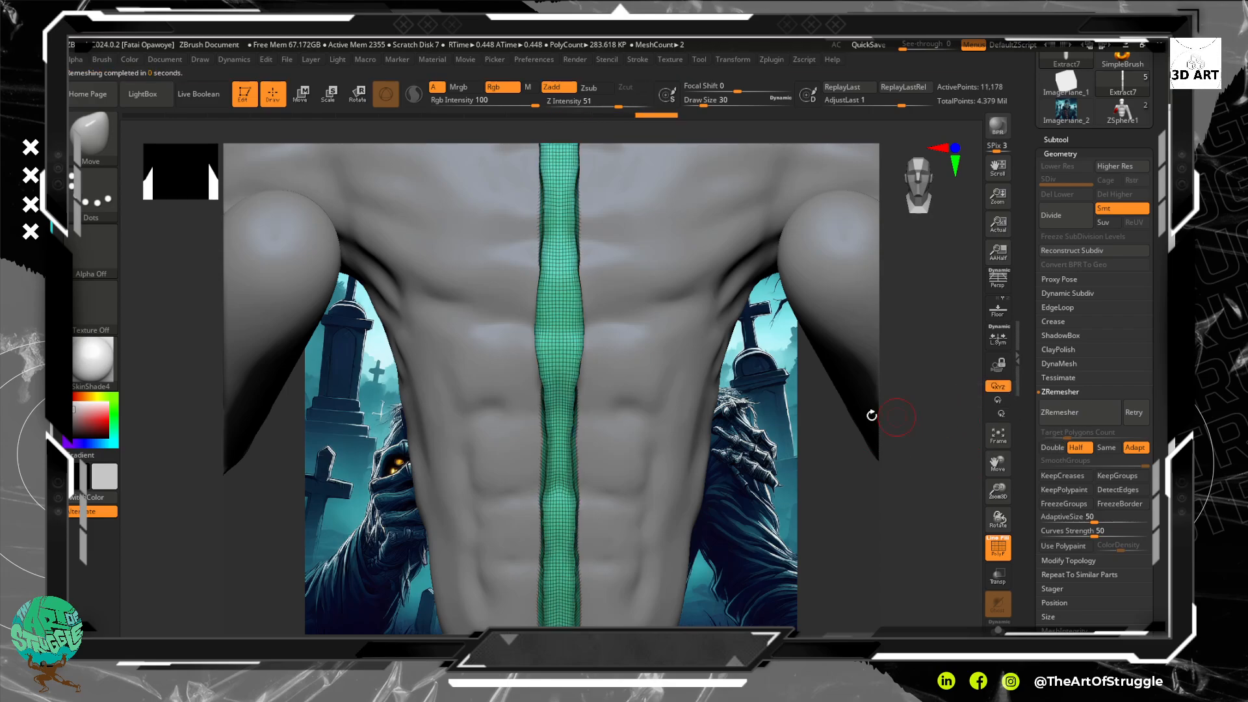
Hide the polygon wireframe and examine the strip's shape against the torso from several angles.
{"action": "left_click_drag", "start_coordinate": [812, 501], "coordinate": [813, 403], "text": "alt"}
{"action": "mouse_move", "coordinate": [838, 318]}
{"action": "left_mouse_down", "text": "alt"}
{"action": "mouse_move", "coordinate": [823, 405]}
{"action": "mouse_move", "coordinate": [803, 361]}
{"action": "mouse_move", "coordinate": [845, 330]}
{"action": "left_mouse_up", "text": "alt"}
{"action": "left_click", "coordinate": [834, 329], "text": "ctrl"}
{"action": "left_click", "coordinate": [834, 329], "text": "ctrl"}
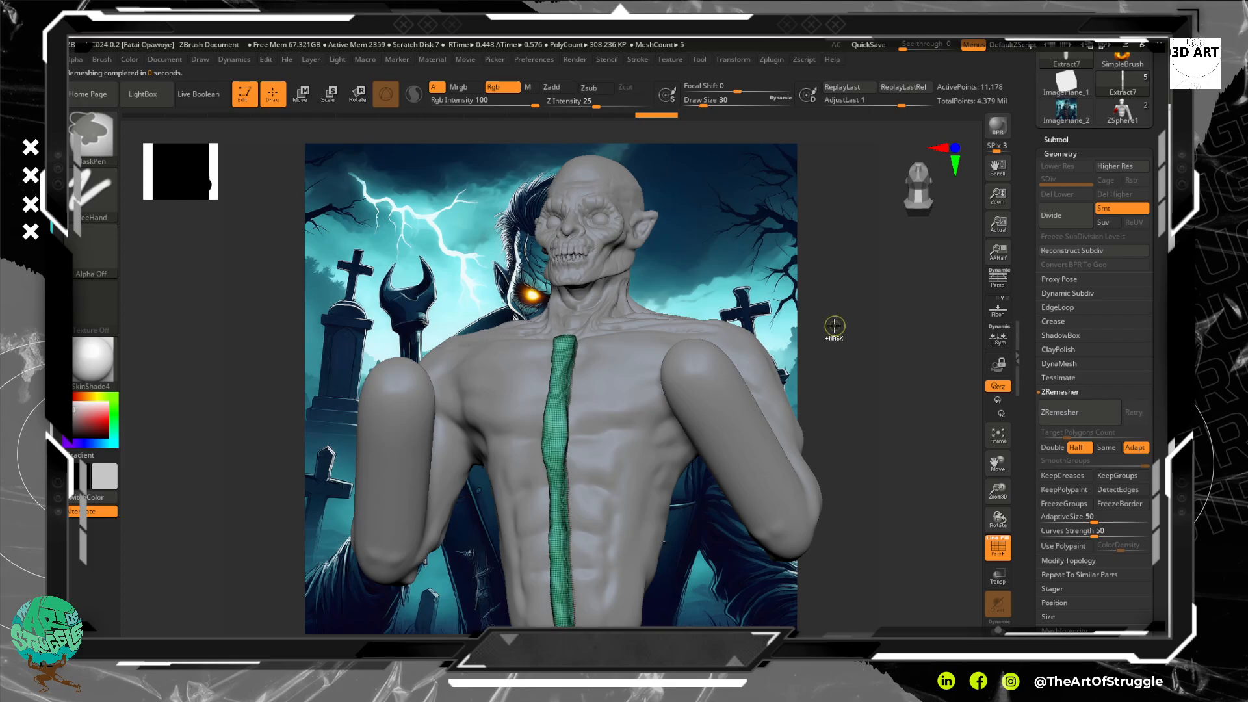
{"action": "mouse_move", "coordinate": [828, 340]}
{"action": "left_mouse_down", "text": "alt"}
{"action": "mouse_move", "coordinate": [841, 430]}
{"action": "mouse_move", "coordinate": [922, 437]}
{"action": "left_mouse_up", "text": "alt"}
{"action": "left_click", "coordinate": [1005, 556]}
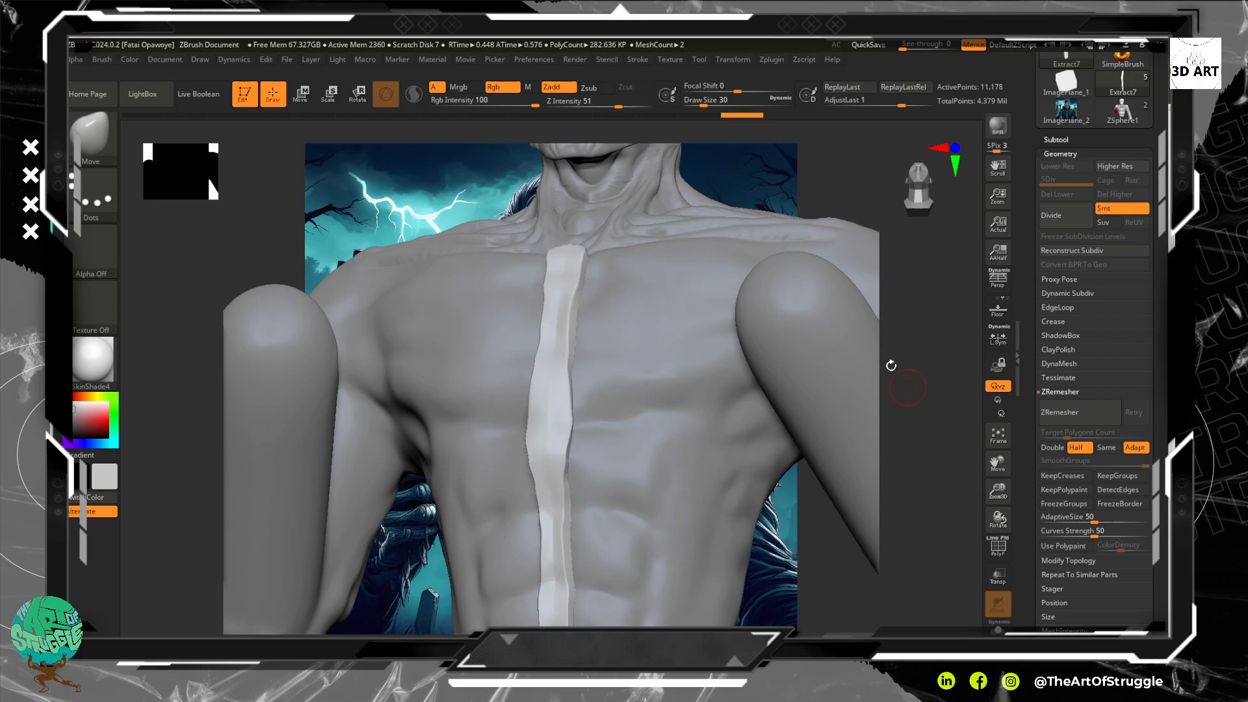
{"action": "left_click_drag", "start_coordinate": [892, 363], "coordinate": [717, 307]}
{"action": "key", "text": "shift"}
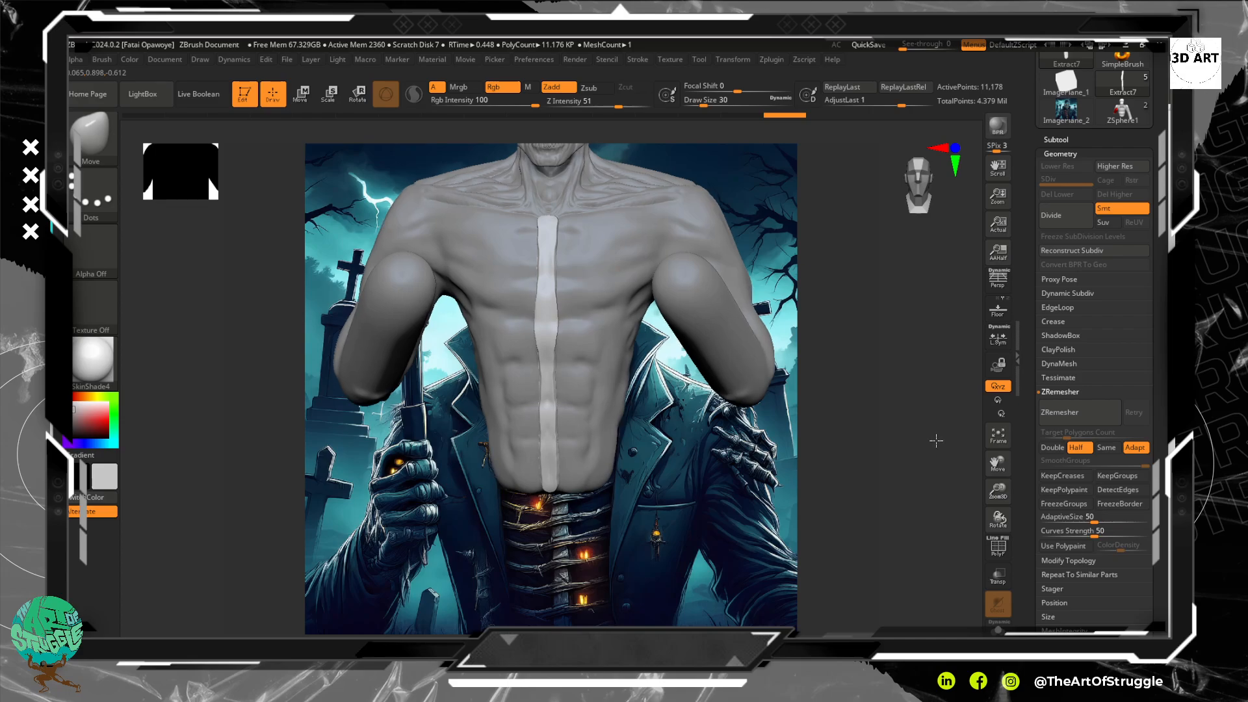
Try to trim the strip's edge straight with the ClipRect brush from the front view, and undo the clip.
{"action": "mouse_move", "coordinate": [936, 441]}
{"action": "left_mouse_down", "text": "alt"}
{"action": "mouse_move", "coordinate": [947, 488]}
{"action": "mouse_move", "coordinate": [940, 480]}
{"action": "left_mouse_up", "text": "alt"}
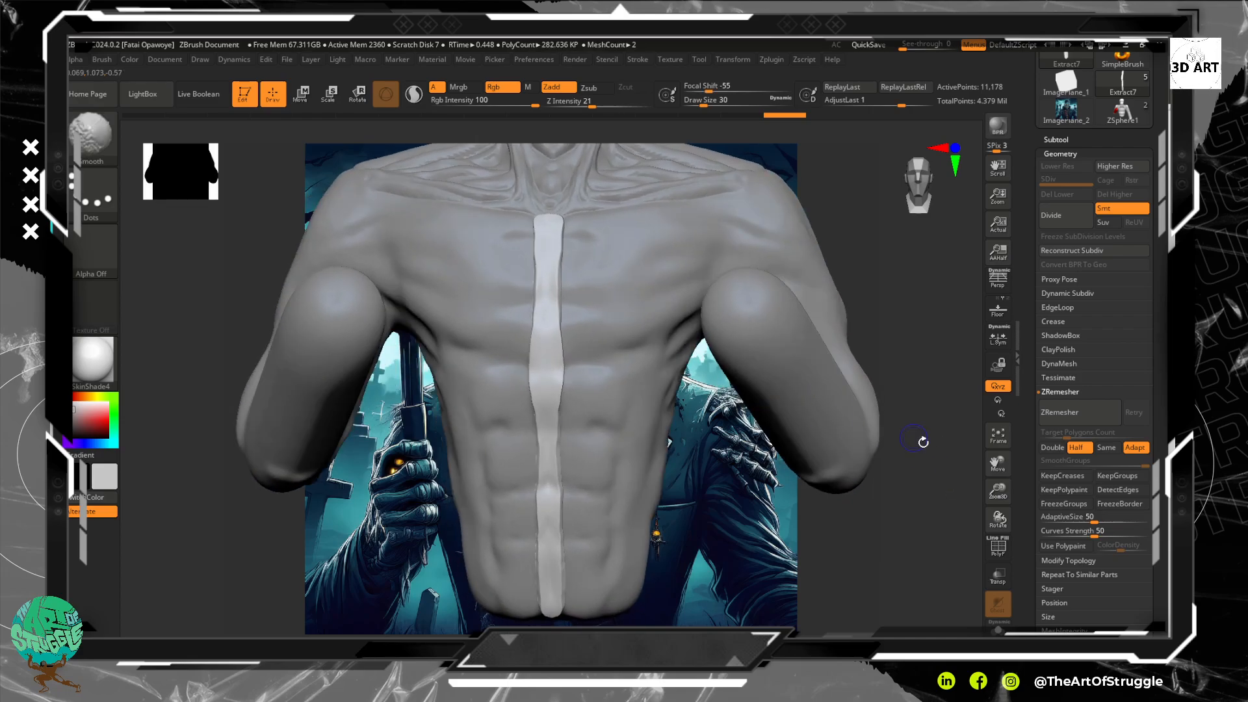
{"action": "left_click_drag", "start_coordinate": [963, 535], "coordinate": [958, 509]}
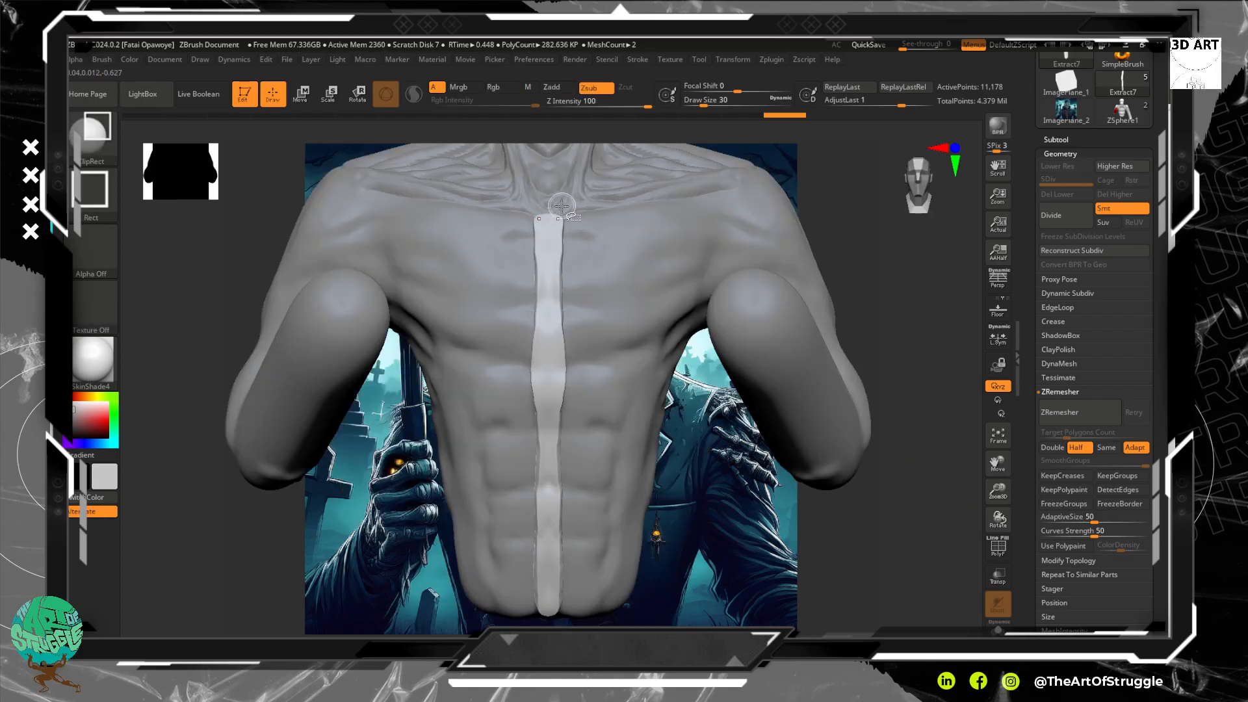
{"action": "key", "text": "ctrl+shift"}
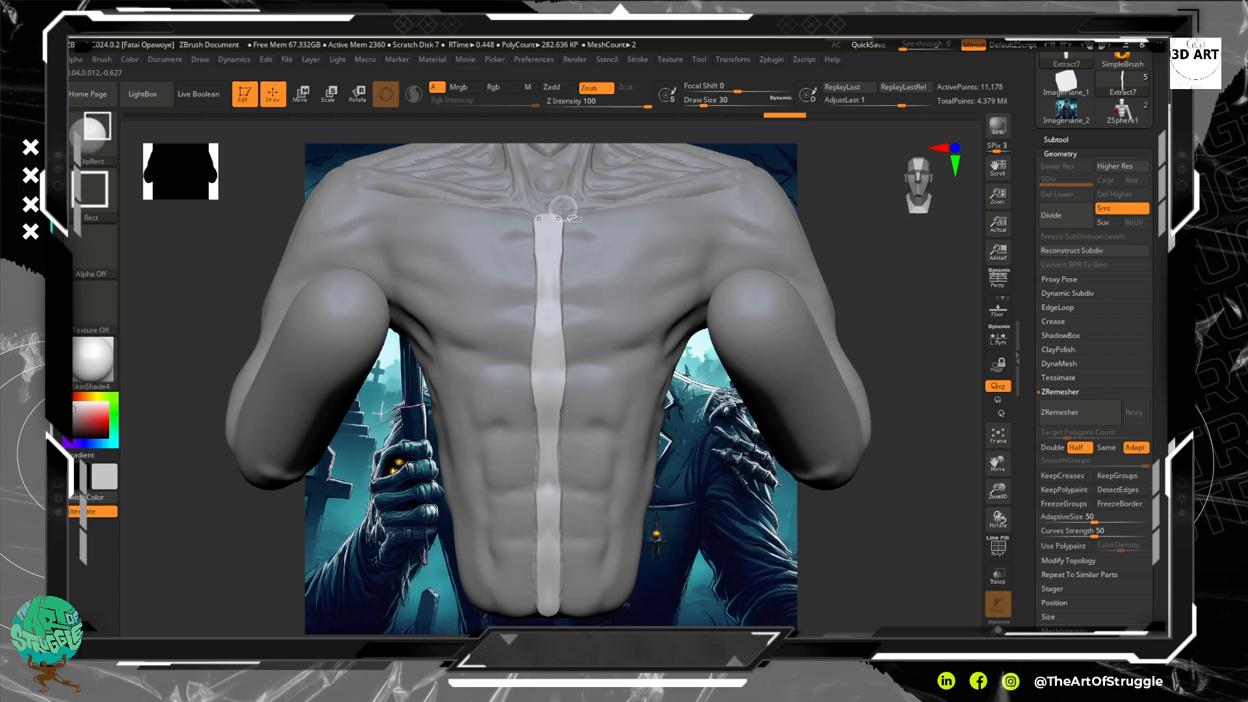
{"action": "left_click_drag", "start_coordinate": [567, 442], "coordinate": [578, 525], "text": "ctrl+shift"}
{"action": "key", "text": "ctrl+z"}
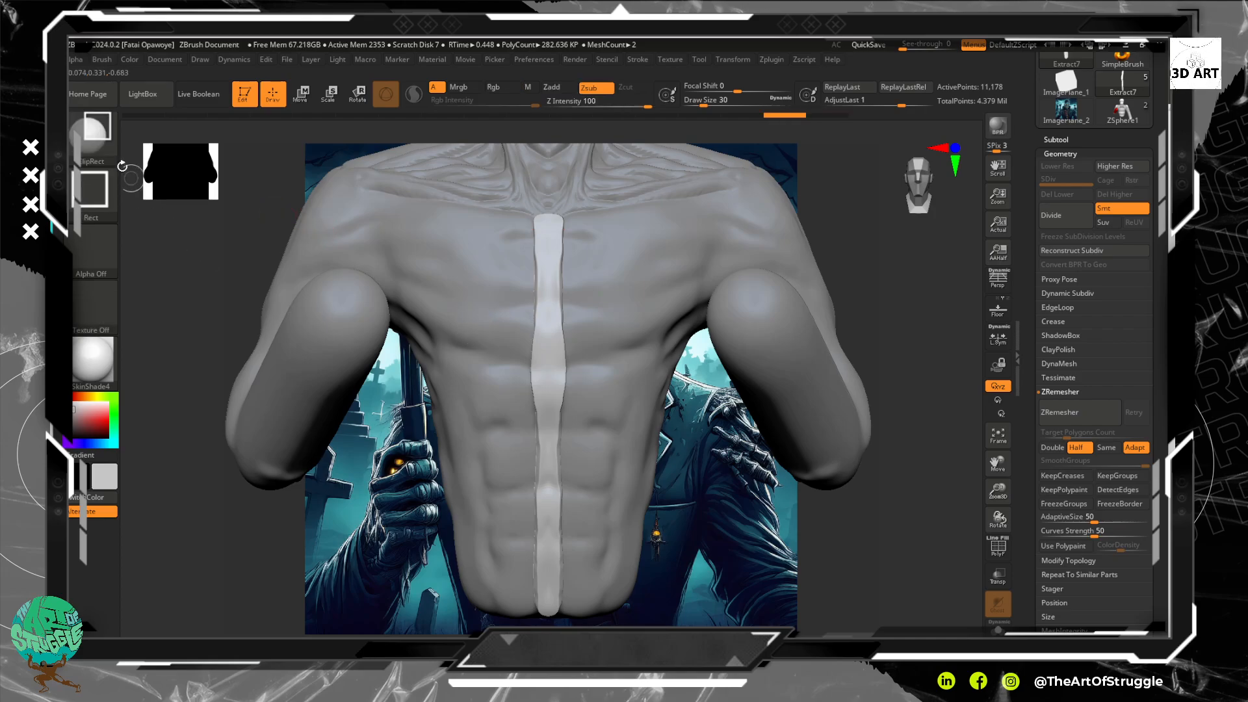
Cut the strip's long edges straight and parallel with the ClipCurve brush, from collarbone to waist.
{"action": "left_click", "coordinate": [96, 144], "text": "ctrl+shift"}
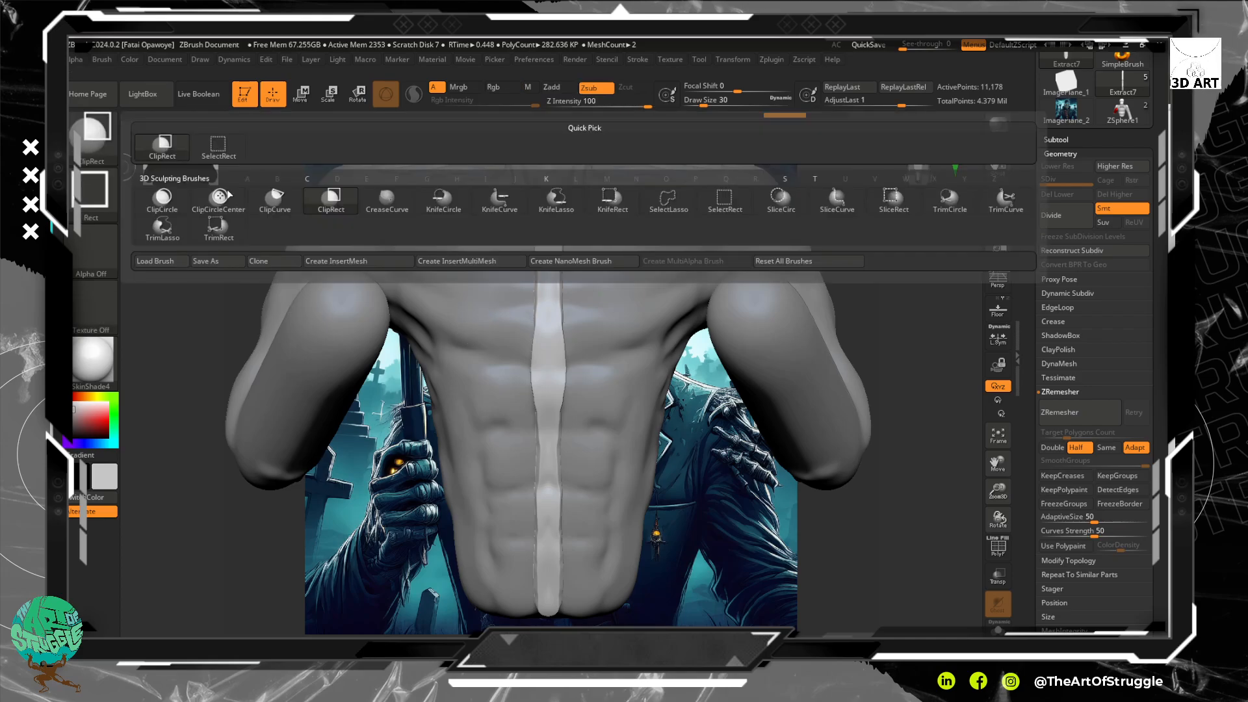
{"action": "mouse_move", "coordinate": [276, 203]}
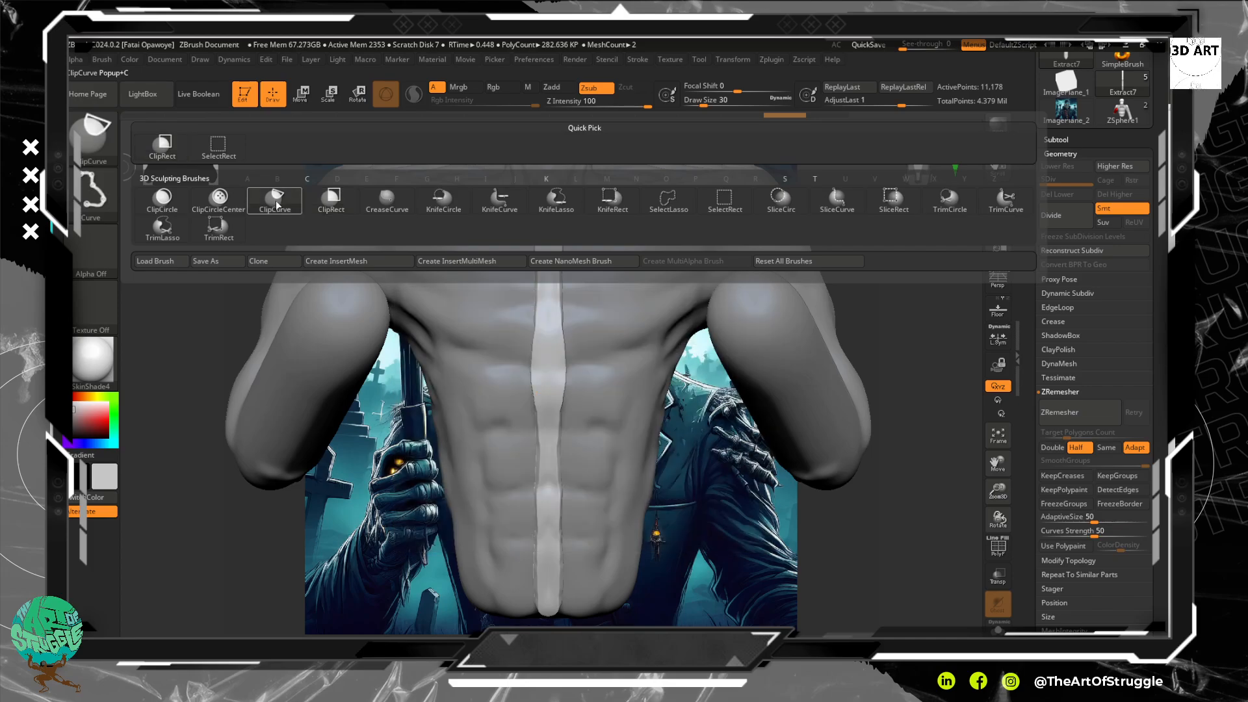
{"action": "left_click", "coordinate": [274, 200]}
{"action": "key", "text": "ctrl+shift"}
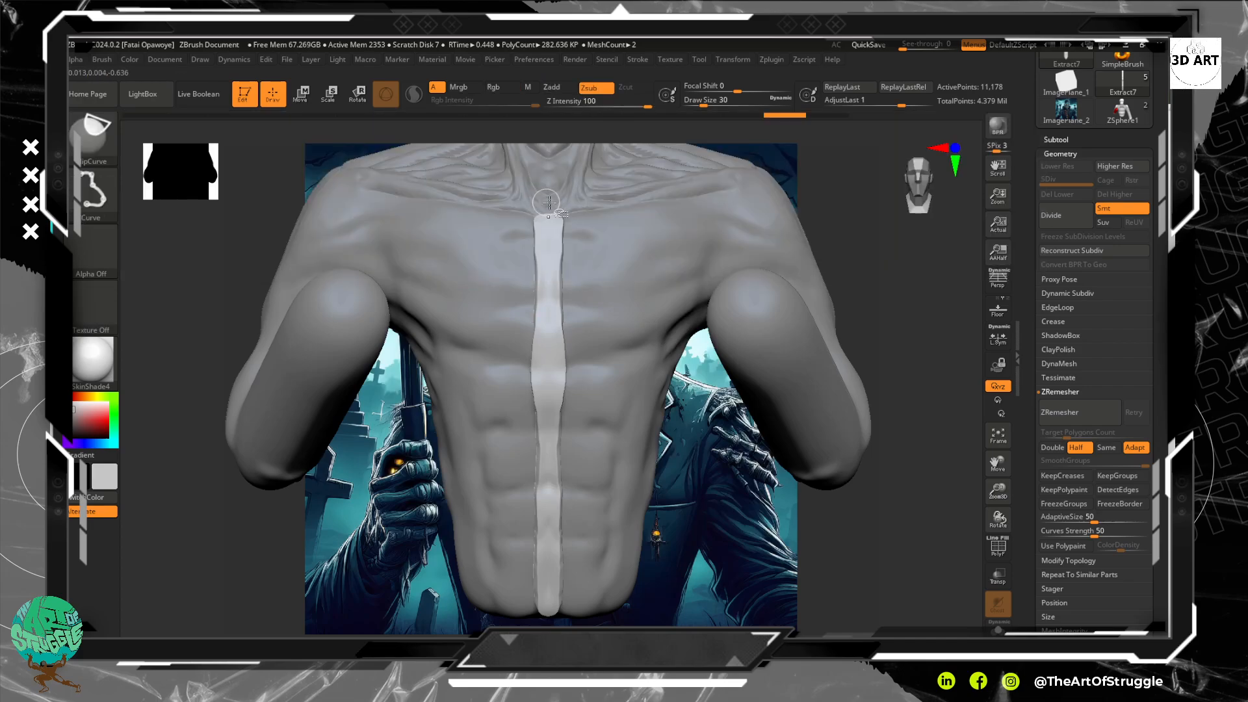
{"action": "left_click_drag", "start_coordinate": [555, 267], "coordinate": [561, 611], "text": "ctrl+shift"}
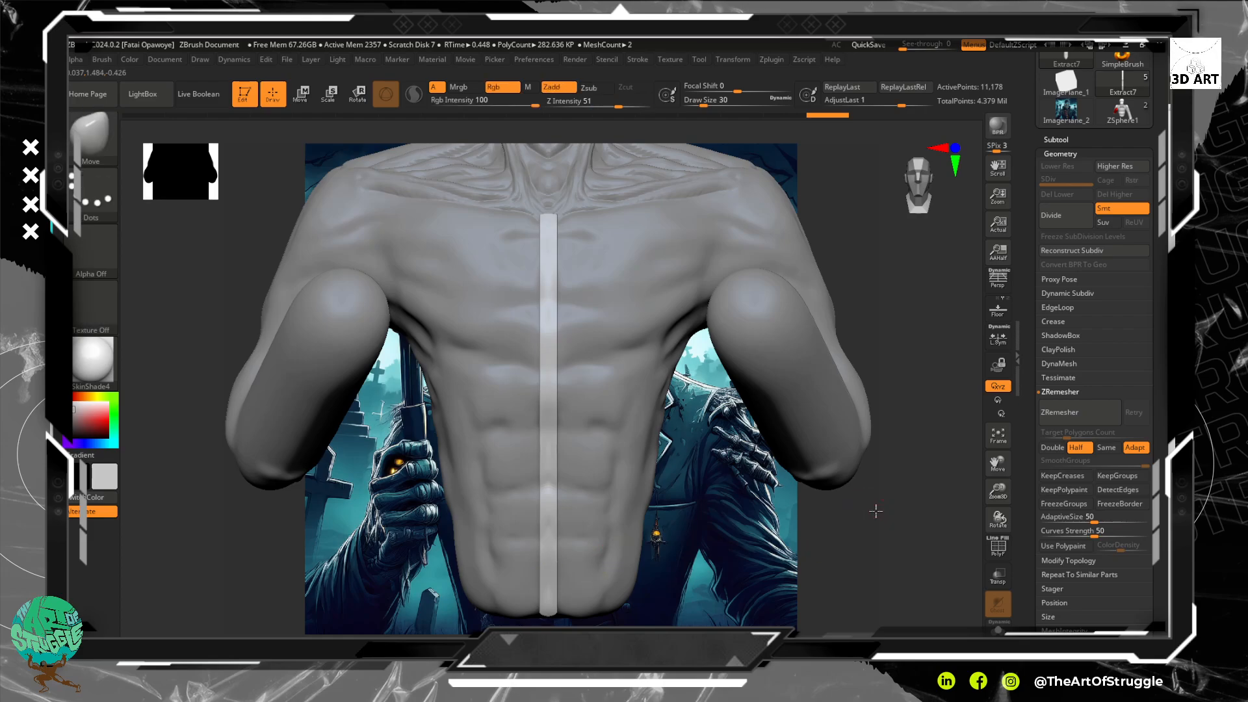
Show the polygon wireframe on the straightened strip and remesh it with ZRemesher set to Half.
{"action": "mouse_move", "coordinate": [876, 511]}
{"action": "left_mouse_down"}
{"action": "mouse_move", "coordinate": [830, 518]}
{"action": "mouse_move", "coordinate": [875, 501]}
{"action": "mouse_move", "coordinate": [889, 440]}
{"action": "mouse_move", "coordinate": [843, 437]}
{"action": "mouse_move", "coordinate": [849, 495]}
{"action": "mouse_move", "coordinate": [884, 448]}
{"action": "left_mouse_up"}
{"action": "mouse_move", "coordinate": [899, 310]}
{"action": "left_mouse_down", "text": "alt"}
{"action": "mouse_move", "coordinate": [886, 423]}
{"action": "mouse_move", "coordinate": [886, 334]}
{"action": "mouse_move", "coordinate": [918, 364]}
{"action": "mouse_move", "coordinate": [939, 302]}
{"action": "mouse_move", "coordinate": [837, 273]}
{"action": "mouse_move", "coordinate": [904, 327]}
{"action": "mouse_move", "coordinate": [875, 427]}
{"action": "mouse_move", "coordinate": [869, 404]}
{"action": "mouse_move", "coordinate": [891, 373]}
{"action": "mouse_move", "coordinate": [899, 424]}
{"action": "left_mouse_up", "text": "alt"}
{"action": "left_click", "coordinate": [999, 550]}
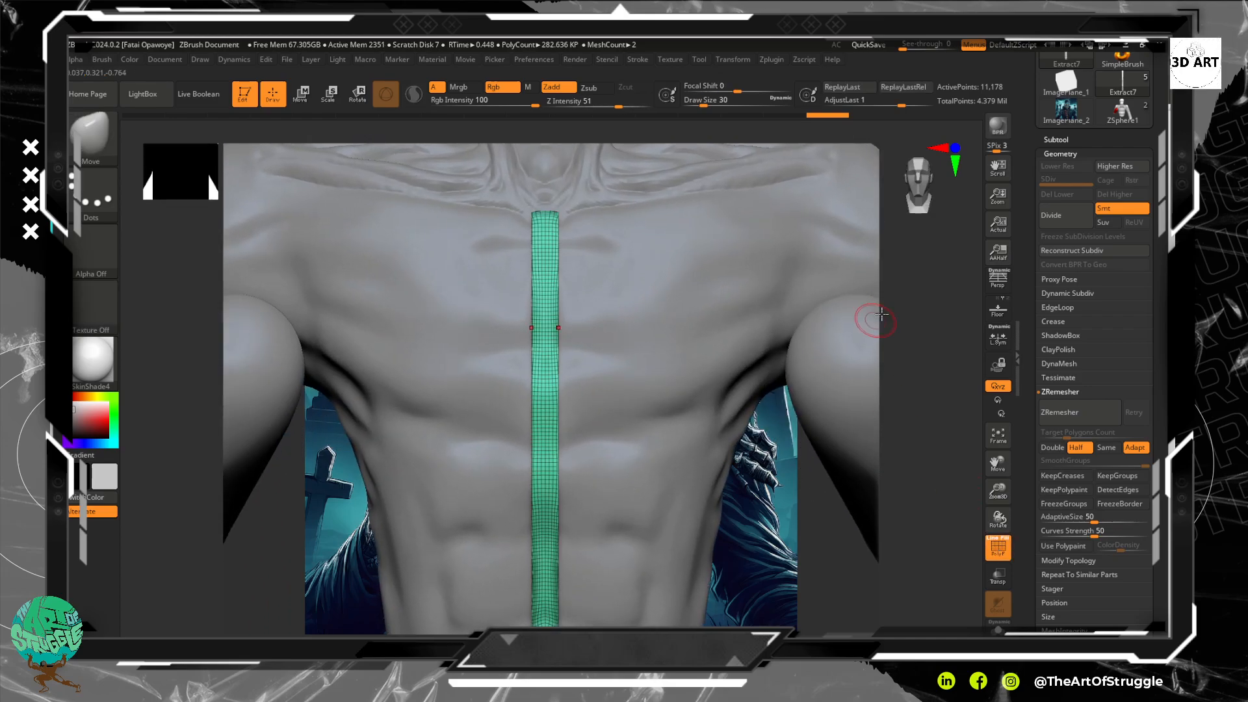
{"action": "left_click", "coordinate": [1075, 413]}
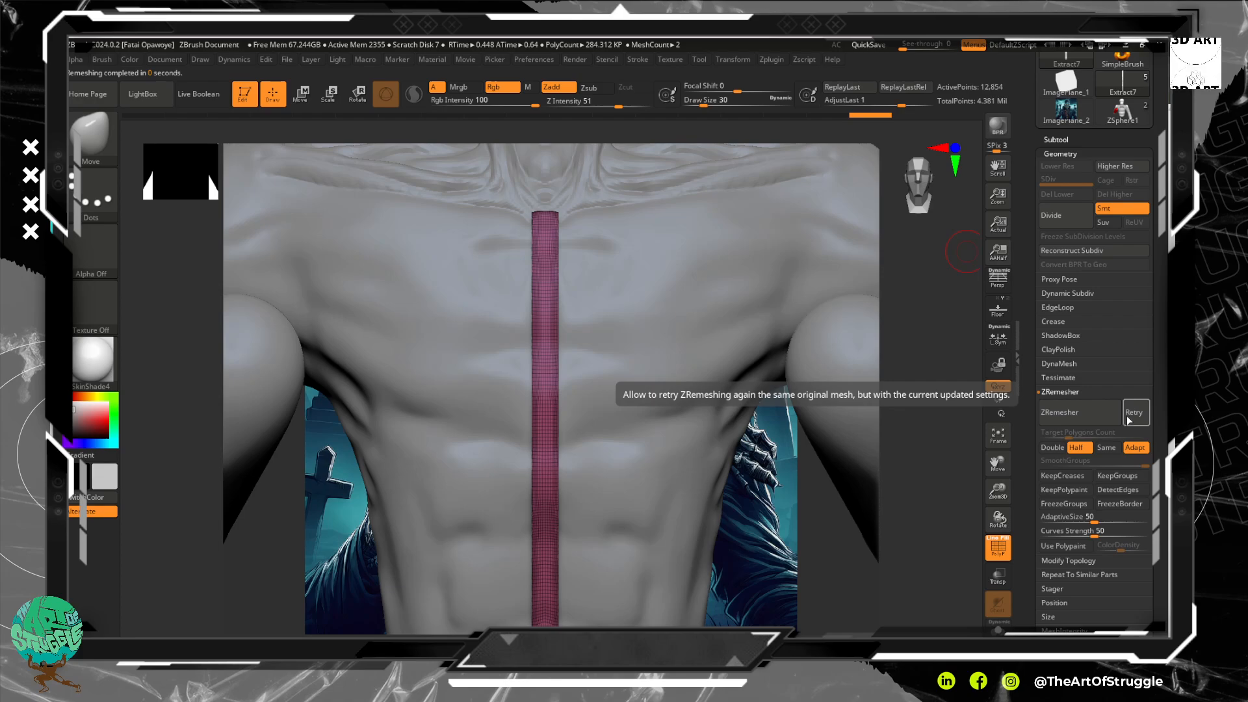
{"action": "left_click", "coordinate": [1082, 418]}
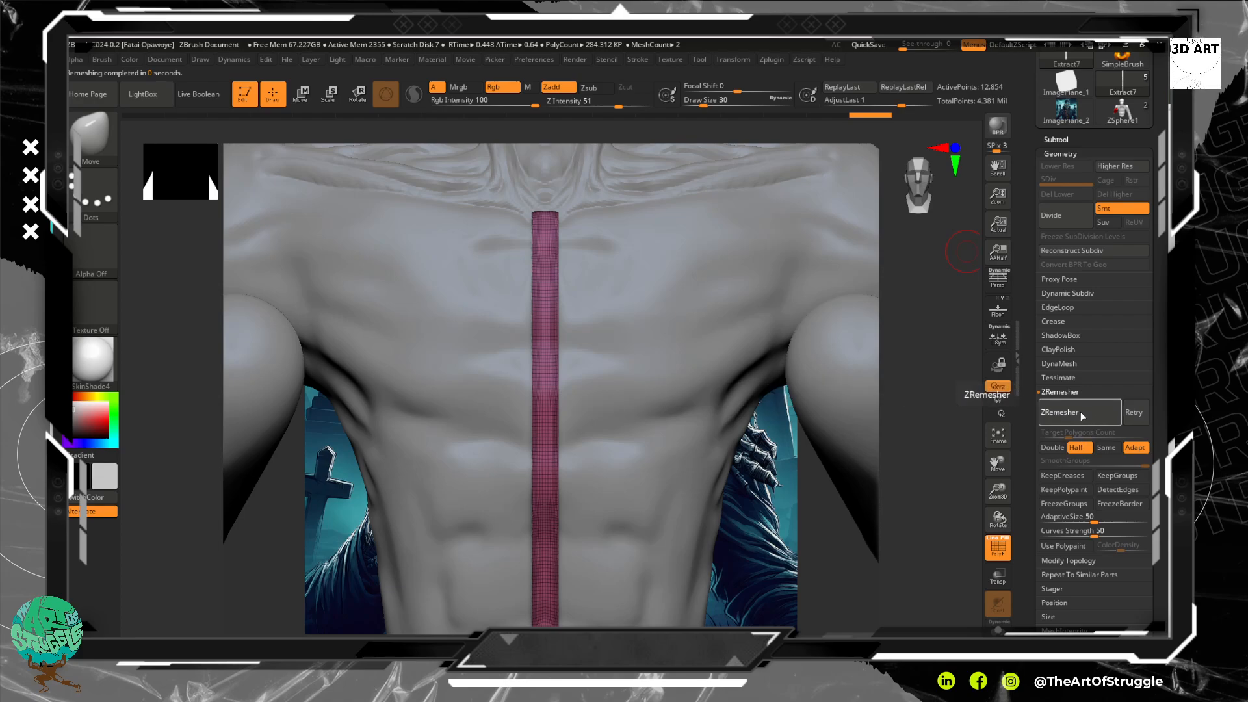
Remesh the central strip again with ZRemesher at Half to reduce its polygon density further.
{"action": "left_click_drag", "start_coordinate": [918, 520], "coordinate": [947, 550]}
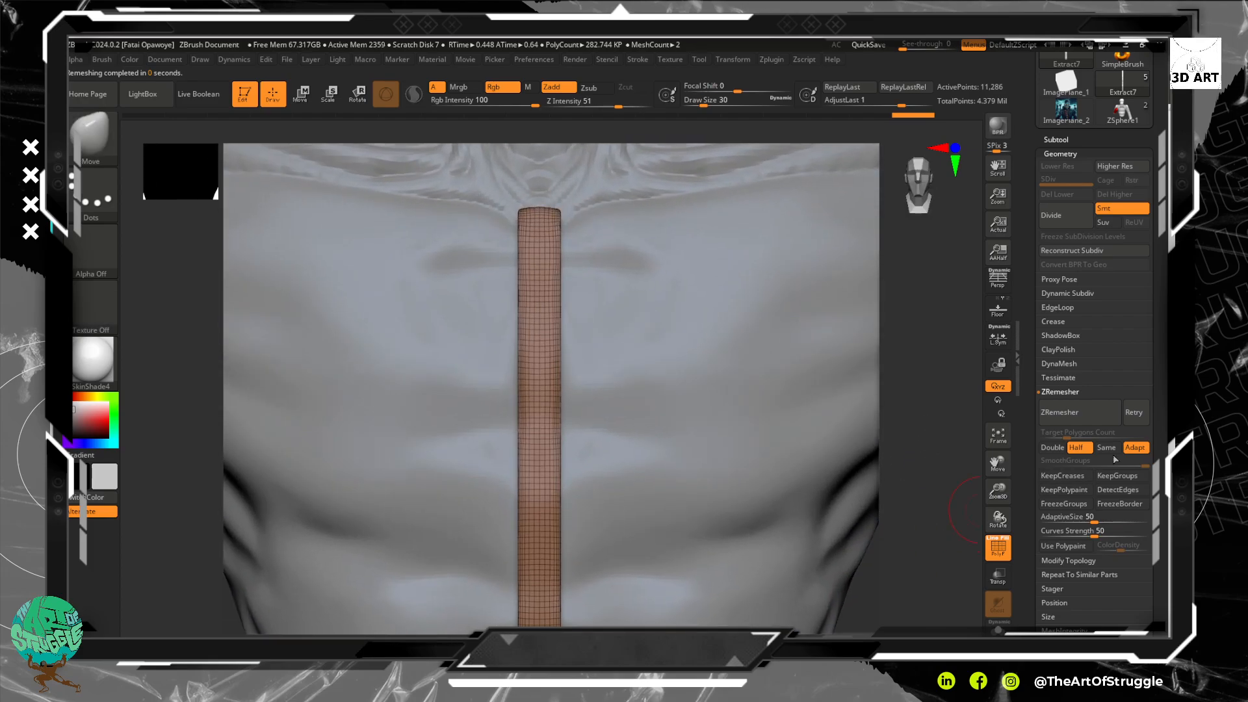
{"action": "left_click", "coordinate": [1073, 415]}
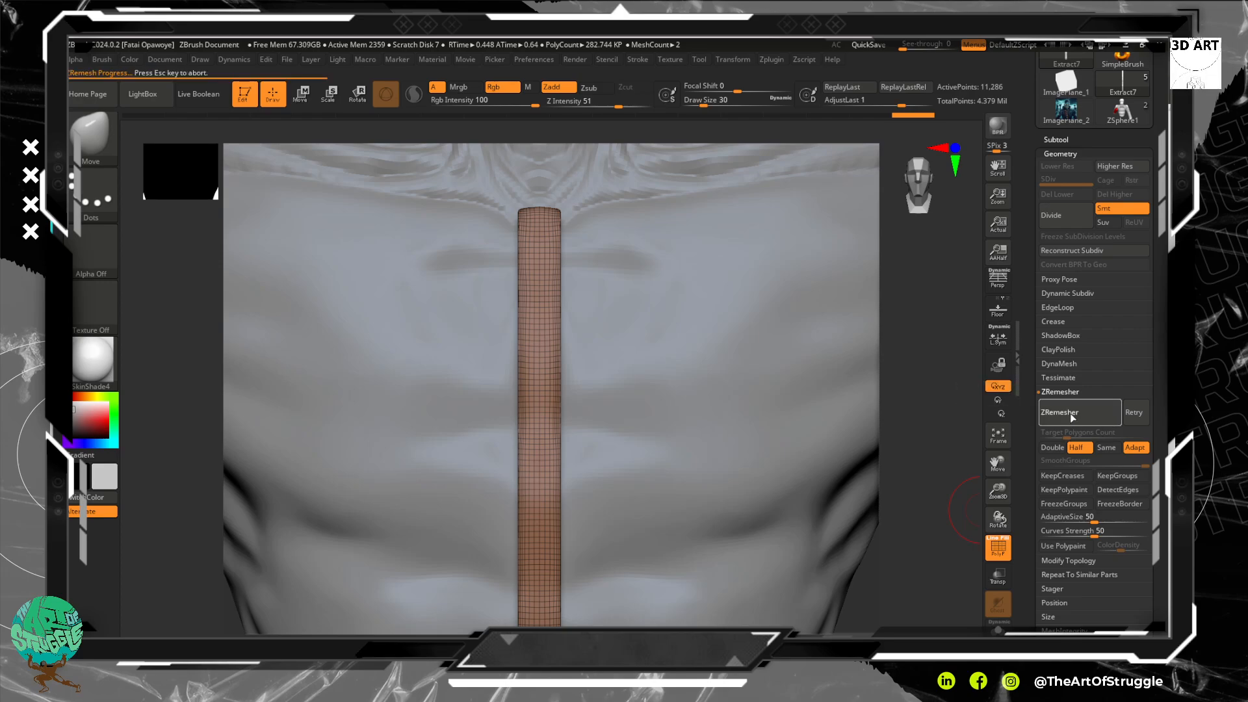
{"action": "left_click", "coordinate": [1072, 420]}
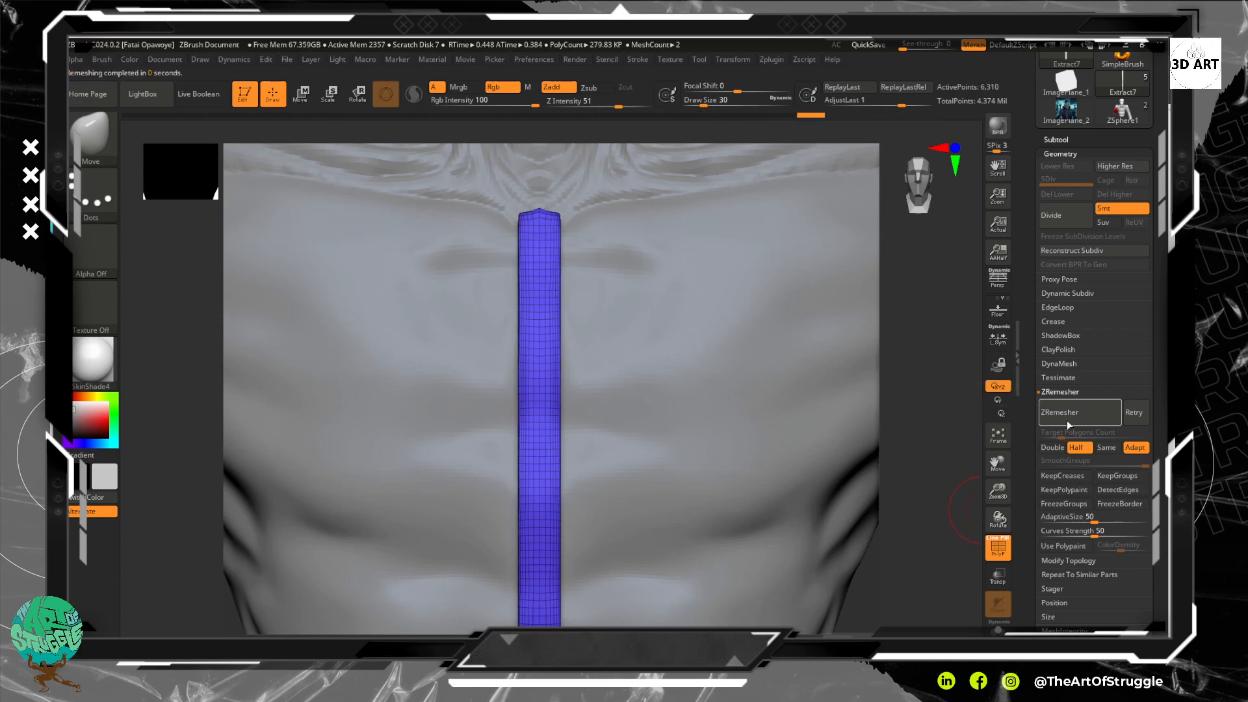
{"action": "left_click_drag", "start_coordinate": [925, 460], "coordinate": [894, 312], "text": "alt"}
{"action": "left_click_drag", "start_coordinate": [899, 373], "coordinate": [940, 341]}
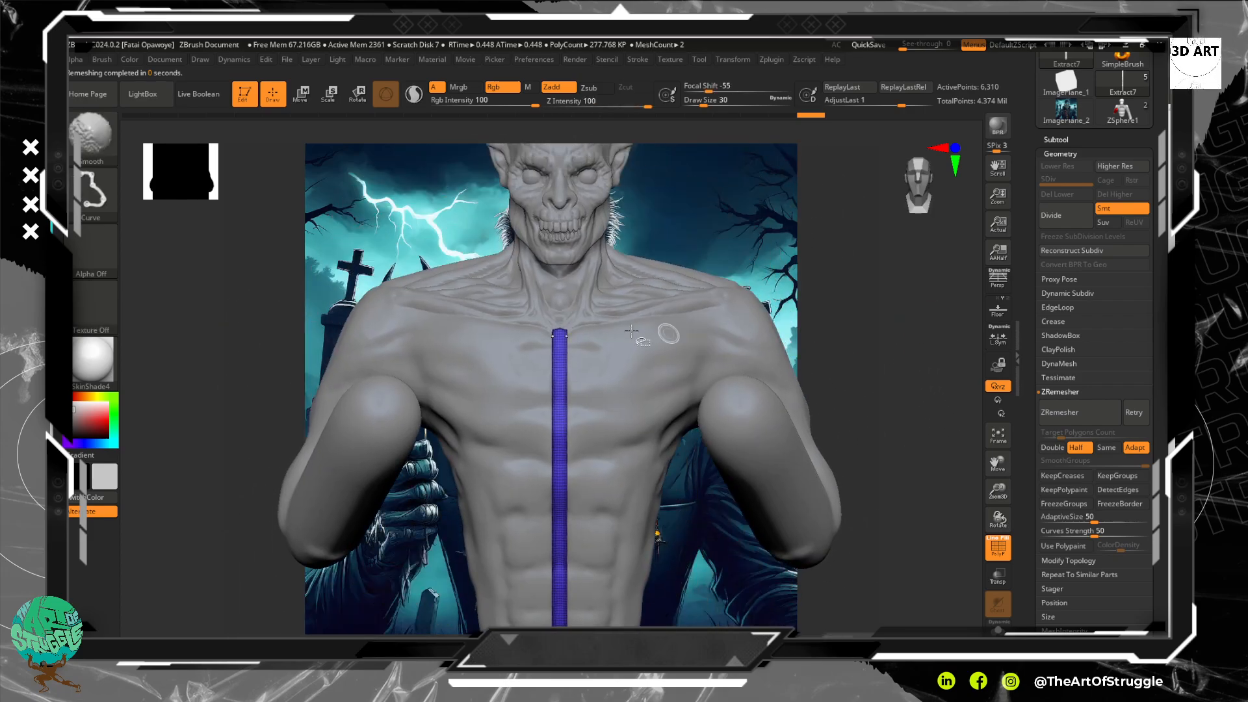
Clip the strip's upper end flat just below the collarbone with a horizontal ClipCurve cut.
{"action": "key", "text": "ctrl+shift"}
{"action": "left_click_drag", "start_coordinate": [580, 334], "coordinate": [612, 317], "text": "ctrl+shift"}
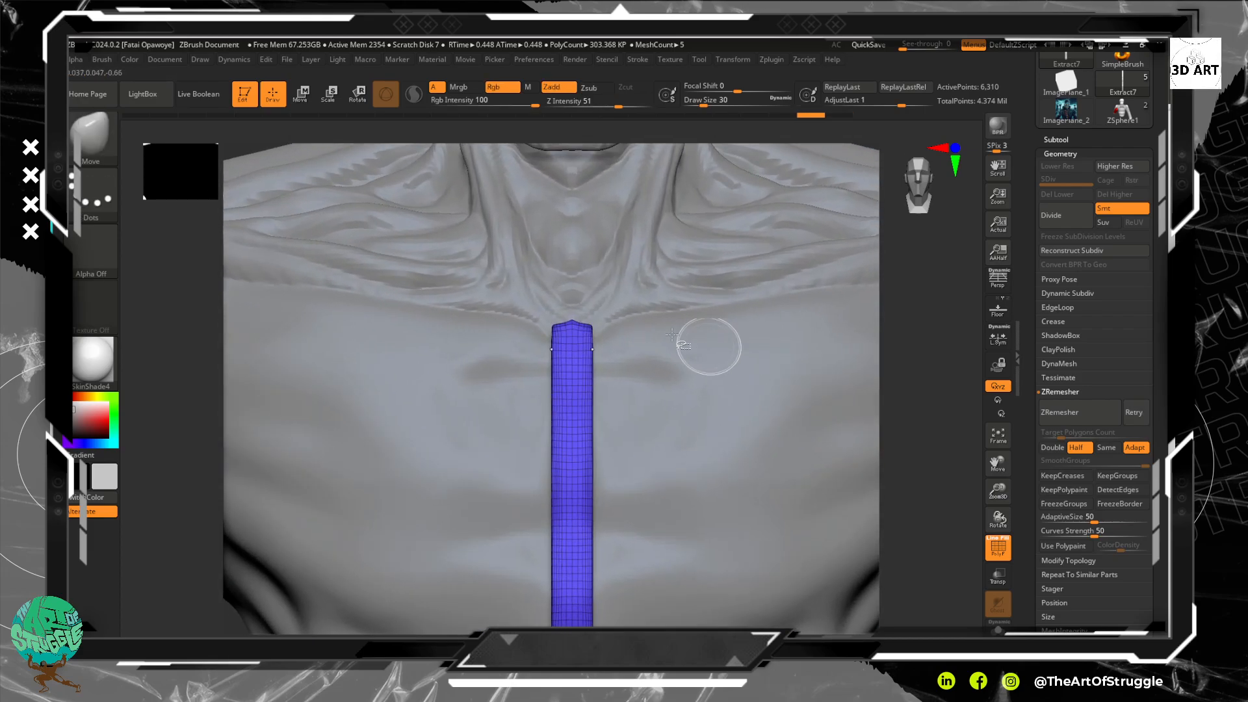
{"action": "key", "text": "ctrl+shift"}
{"action": "left_click_drag", "start_coordinate": [524, 325], "coordinate": [633, 324], "text": "ctrl+shift"}
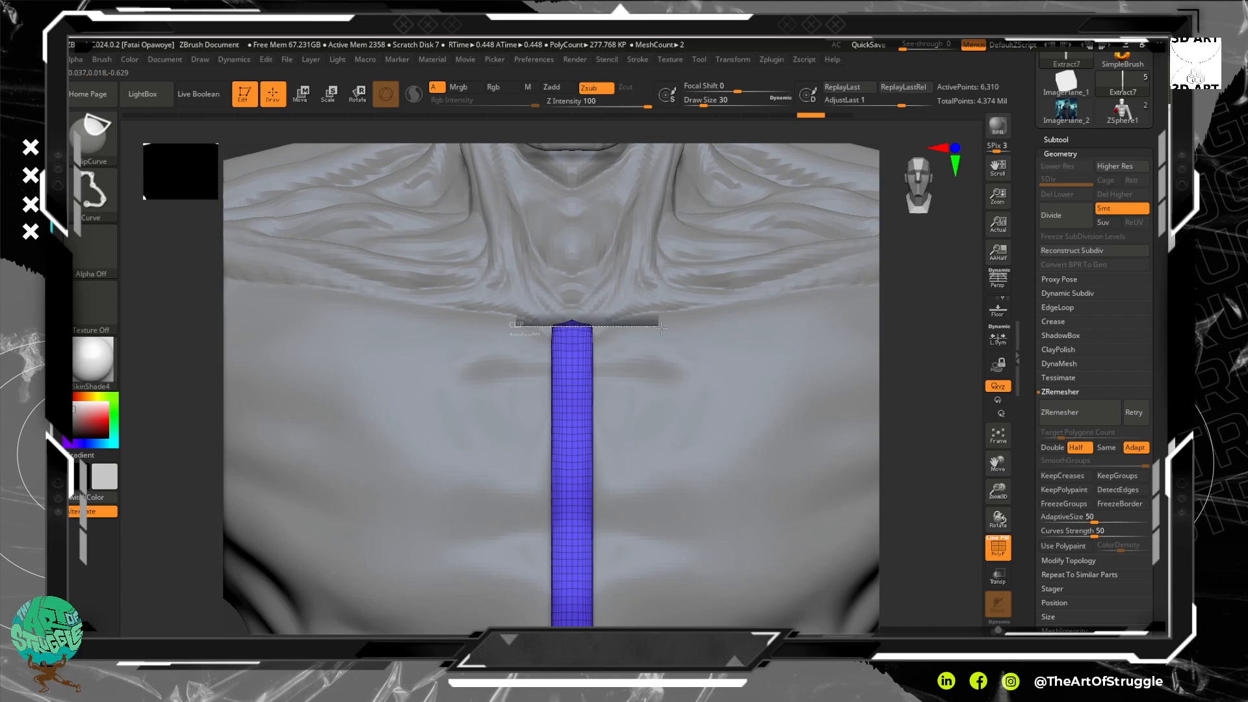
{"action": "left_click_drag", "start_coordinate": [667, 329], "coordinate": [669, 329], "text": "ctrl+shift"}
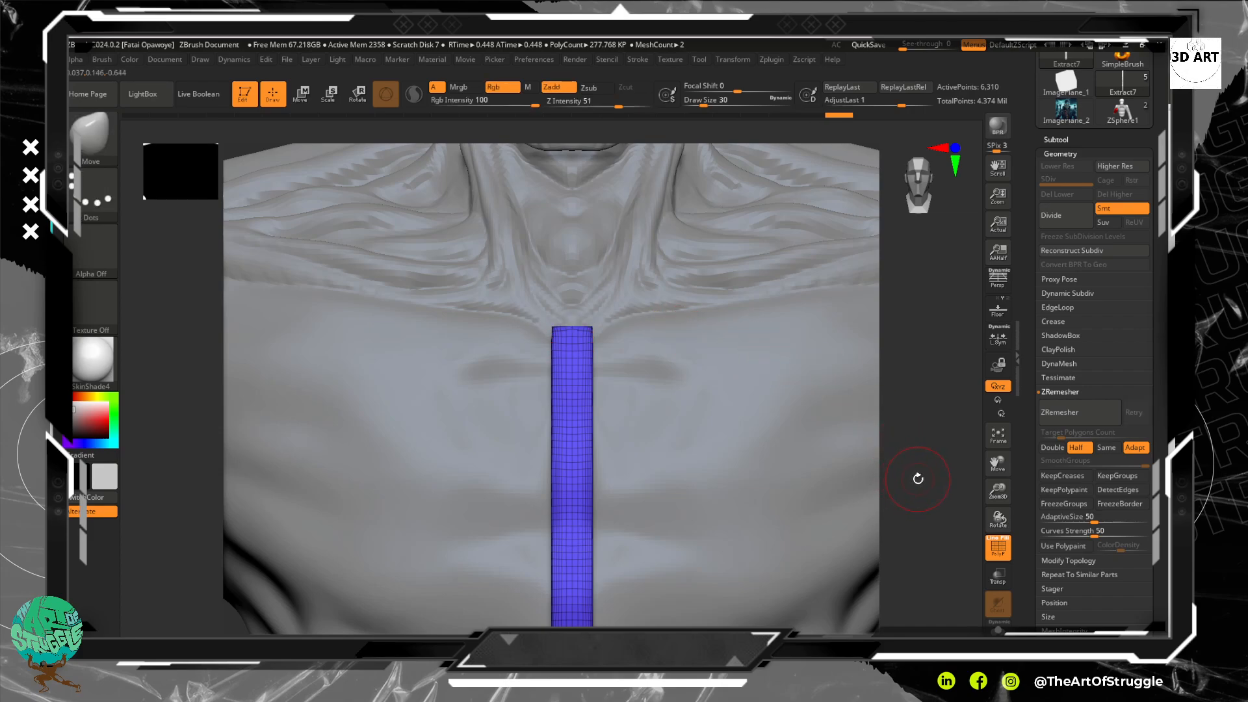
Nudge the strip slightly back toward the chest with the move gizmo from the side view.
{"action": "left_click_drag", "start_coordinate": [918, 480], "coordinate": [825, 299], "text": "alt"}
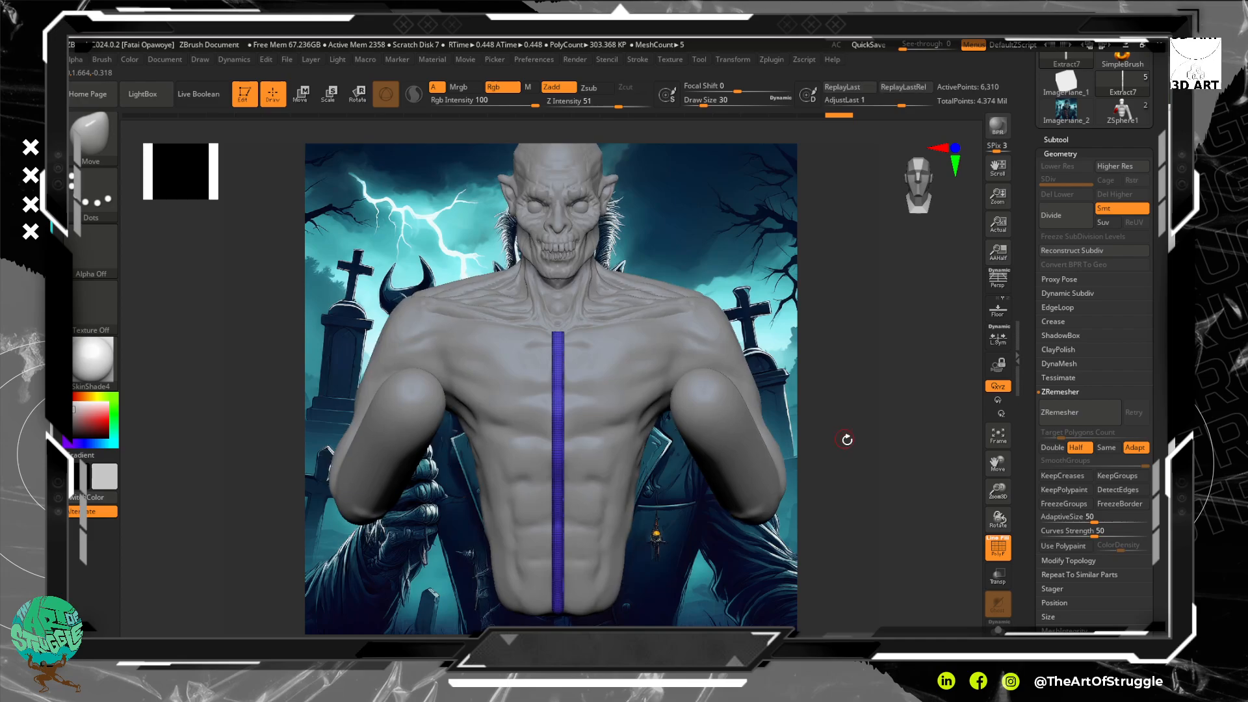
{"action": "mouse_move", "coordinate": [847, 438]}
{"action": "left_mouse_down"}
{"action": "mouse_move", "coordinate": [943, 441]}
{"action": "mouse_move", "coordinate": [774, 439]}
{"action": "mouse_move", "coordinate": [853, 434]}
{"action": "mouse_move", "coordinate": [845, 426]}
{"action": "left_mouse_up"}
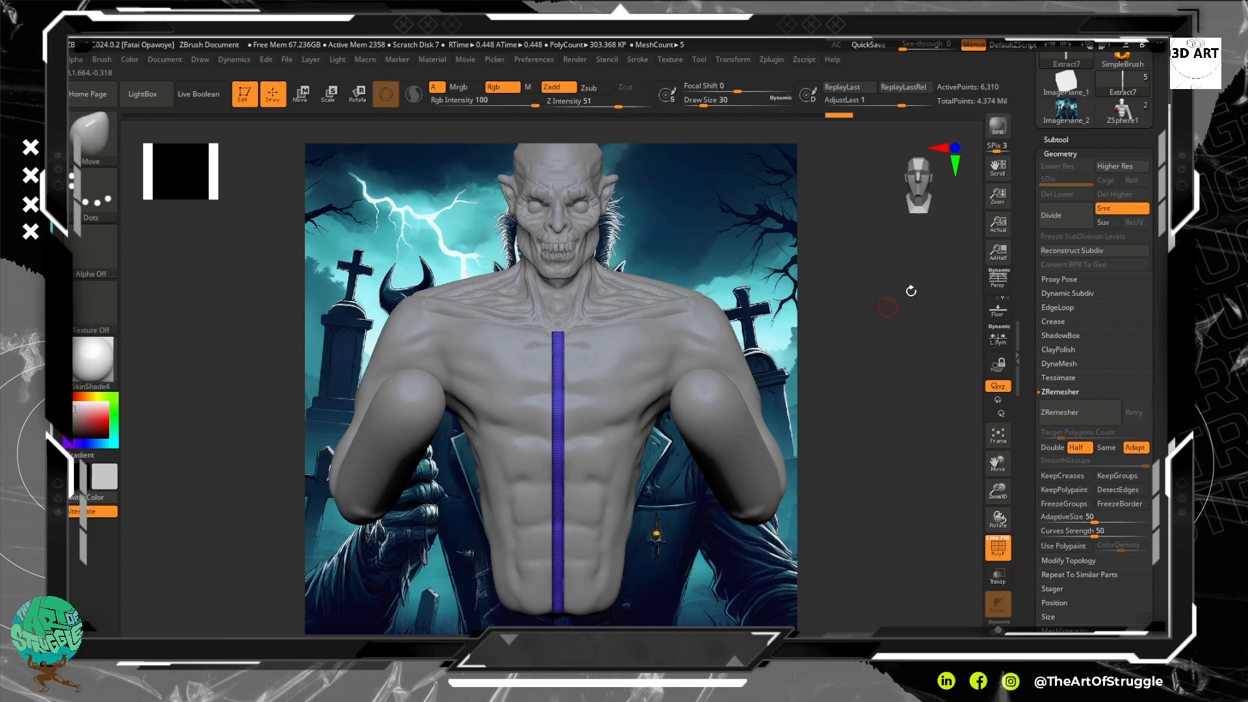
{"action": "left_click_drag", "start_coordinate": [882, 307], "coordinate": [875, 421]}
{"action": "key", "text": "w"}
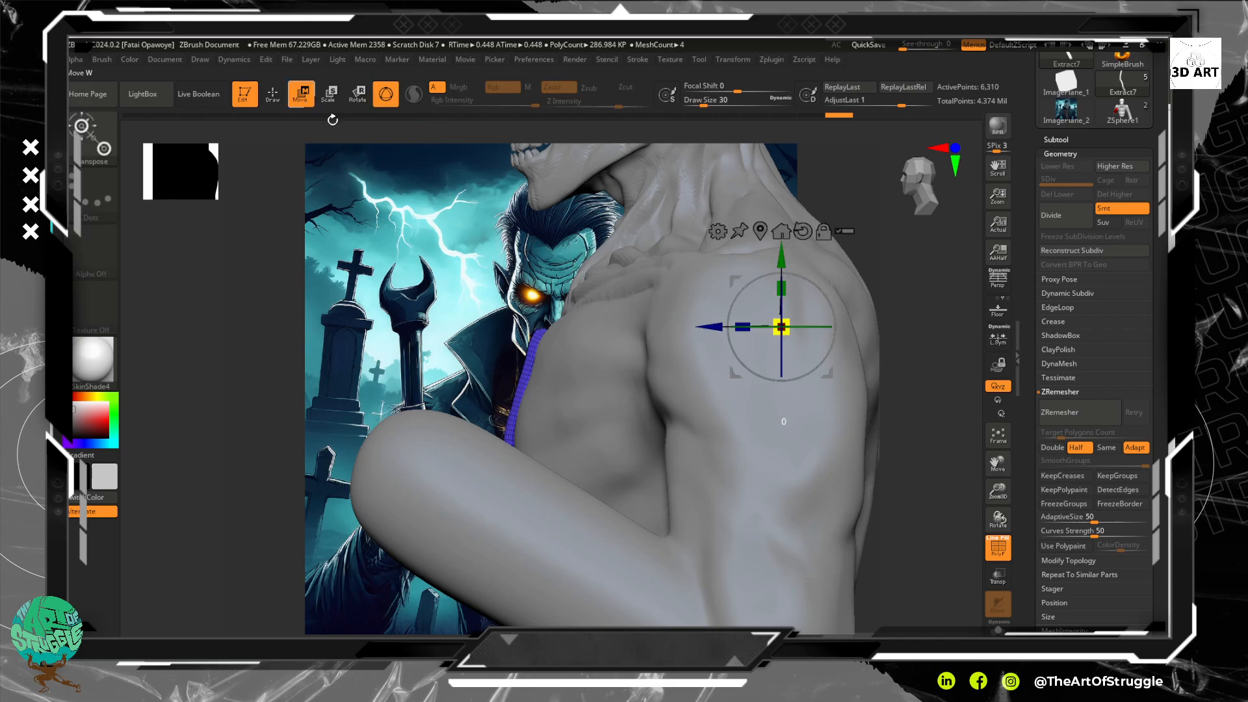
{"action": "left_click_drag", "start_coordinate": [711, 326], "coordinate": [722, 331]}
{"action": "left_click_drag", "start_coordinate": [886, 456], "coordinate": [869, 403]}
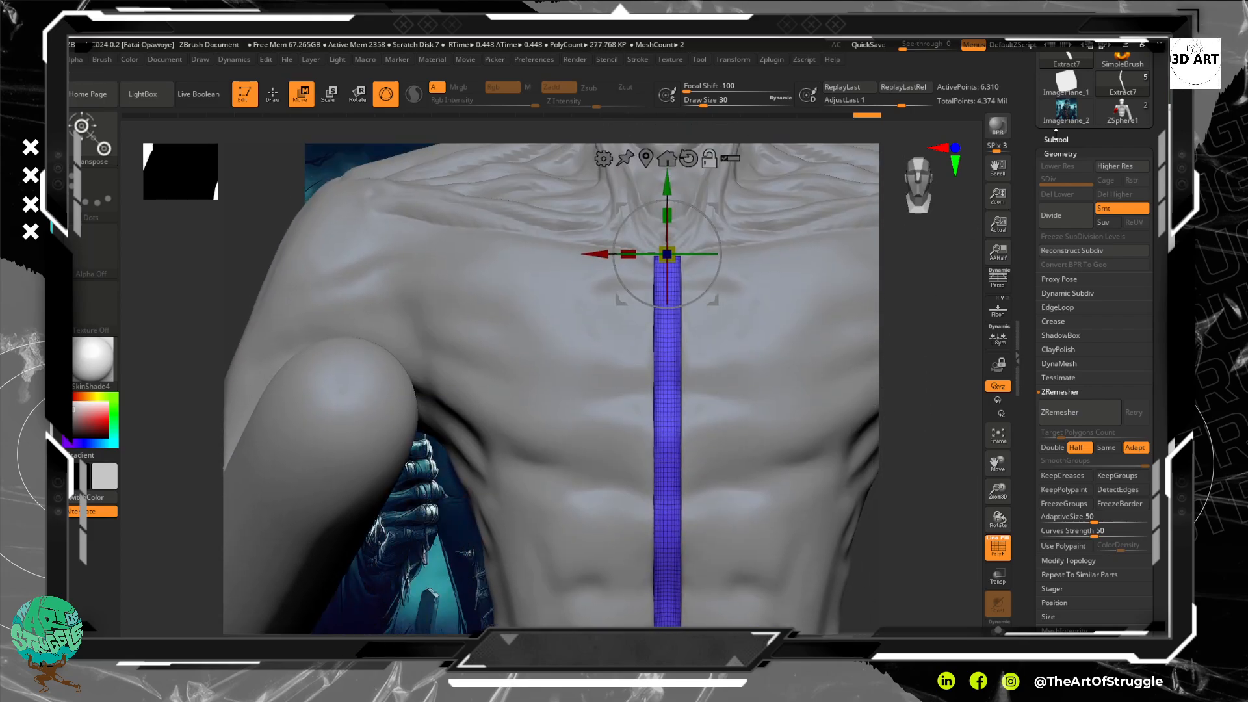
Make the Skin_ZSphere1 body the active subtool and clear the strip-shaped mask from its torso.
{"action": "left_click", "coordinate": [1086, 139]}
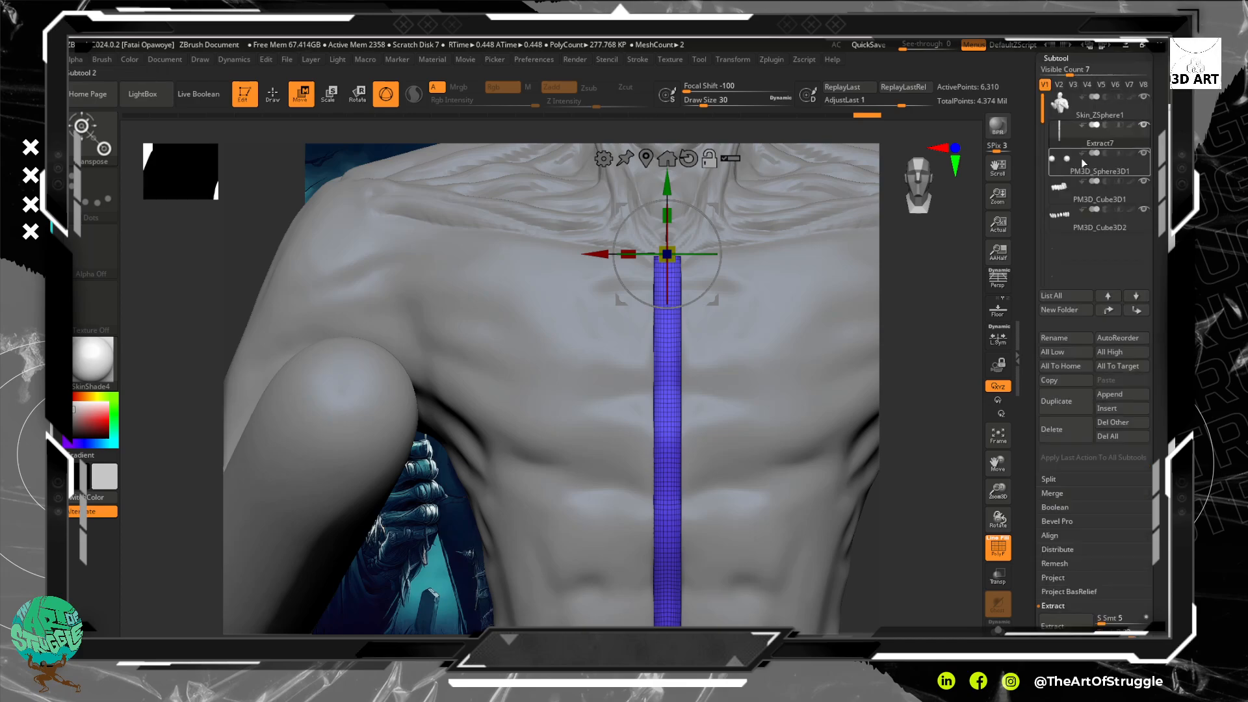
{"action": "left_click", "coordinate": [1129, 116]}
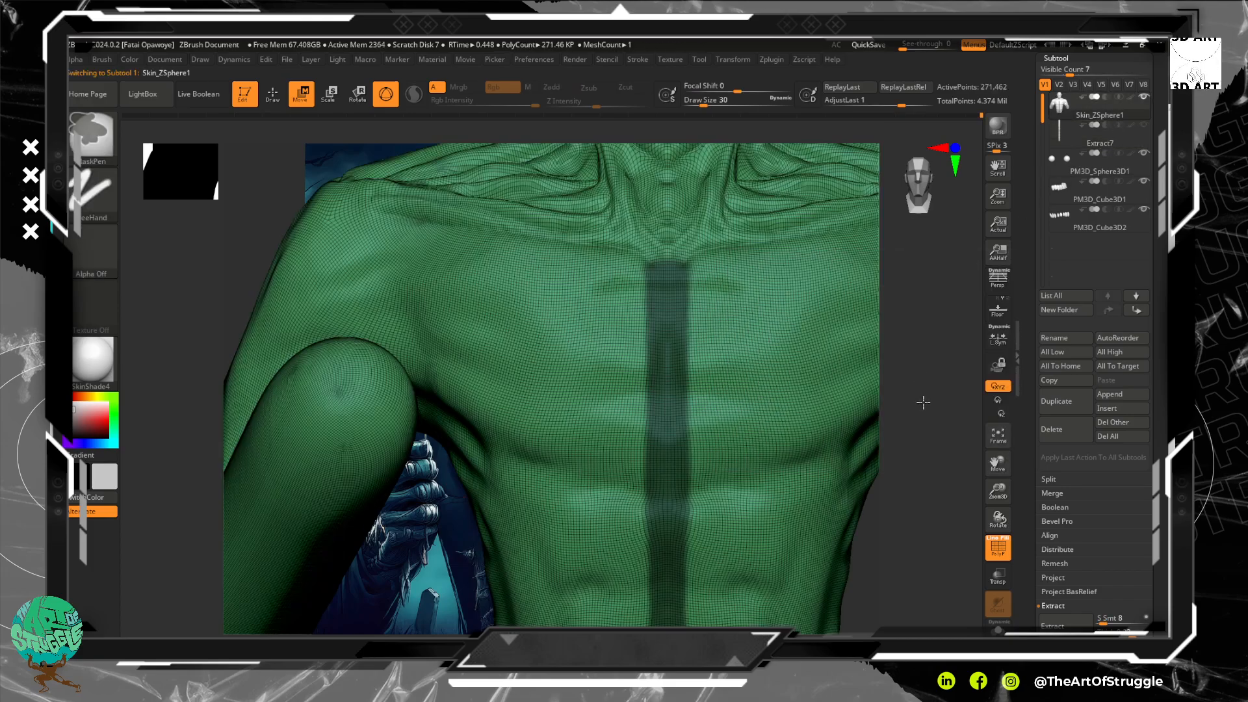
{"action": "right_click_drag", "start_coordinate": [899, 359], "coordinate": [951, 418], "text": "ctrl"}
{"action": "left_click_drag", "start_coordinate": [855, 197], "coordinate": [884, 241], "text": "ctrl"}
{"action": "right_click_drag", "start_coordinate": [944, 404], "coordinate": [872, 476], "text": "ctrl"}
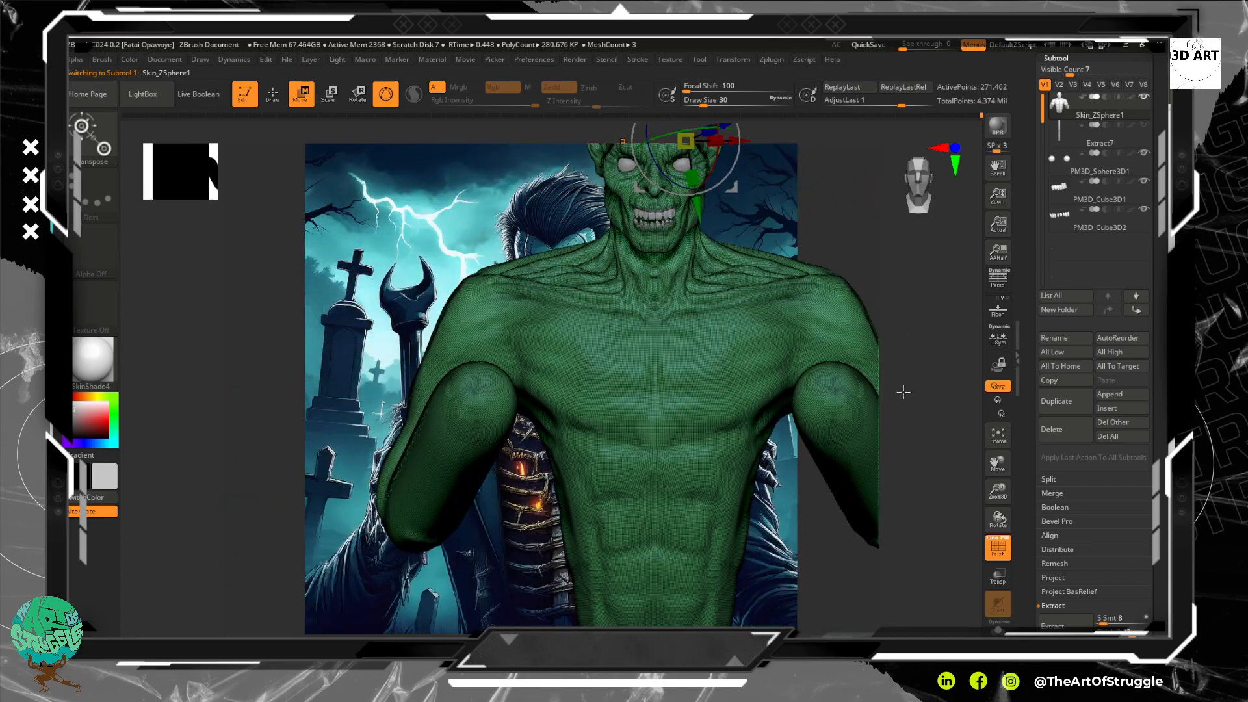
Hide the body's polygon wireframe and return to Draw mode with the torso facing front.
{"action": "left_click", "coordinate": [996, 548]}
{"action": "right_click_drag", "start_coordinate": [934, 319], "coordinate": [920, 399], "text": "alt"}
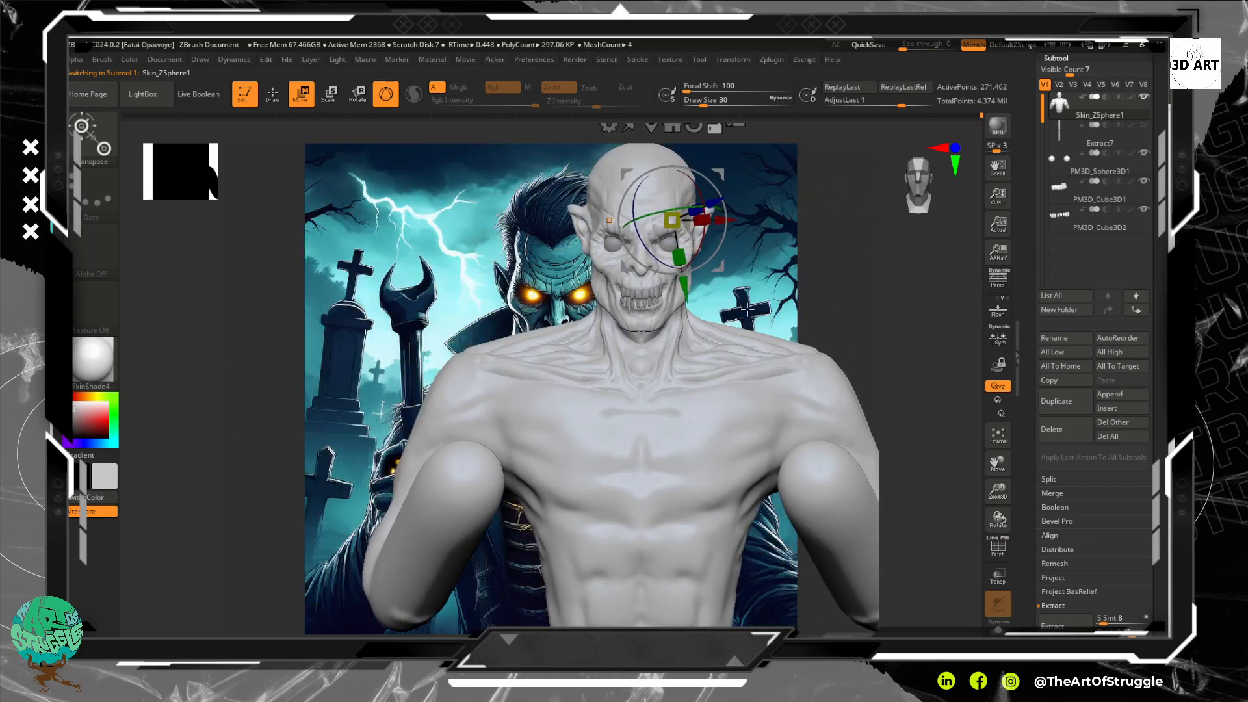
{"action": "key", "text": "q"}
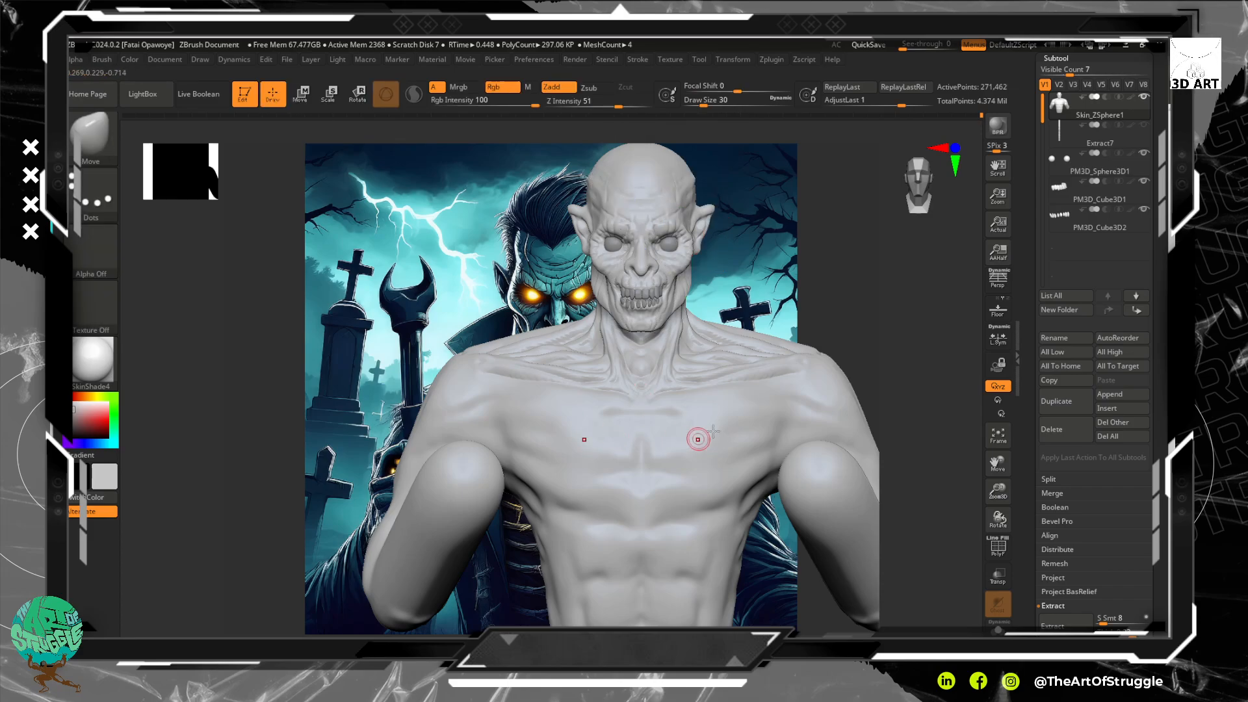
{"action": "mouse_move", "coordinate": [904, 327]}
{"action": "left_mouse_down", "text": "alt"}
{"action": "mouse_move", "coordinate": [1064, 382]}
{"action": "mouse_move", "coordinate": [1070, 424]}
{"action": "mouse_move", "coordinate": [1044, 437]}
{"action": "mouse_move", "coordinate": [1005, 327]}
{"action": "mouse_move", "coordinate": [805, 332]}
{"action": "mouse_move", "coordinate": [940, 416]}
{"action": "mouse_move", "coordinate": [941, 212]}
{"action": "left_mouse_up", "text": "alt"}
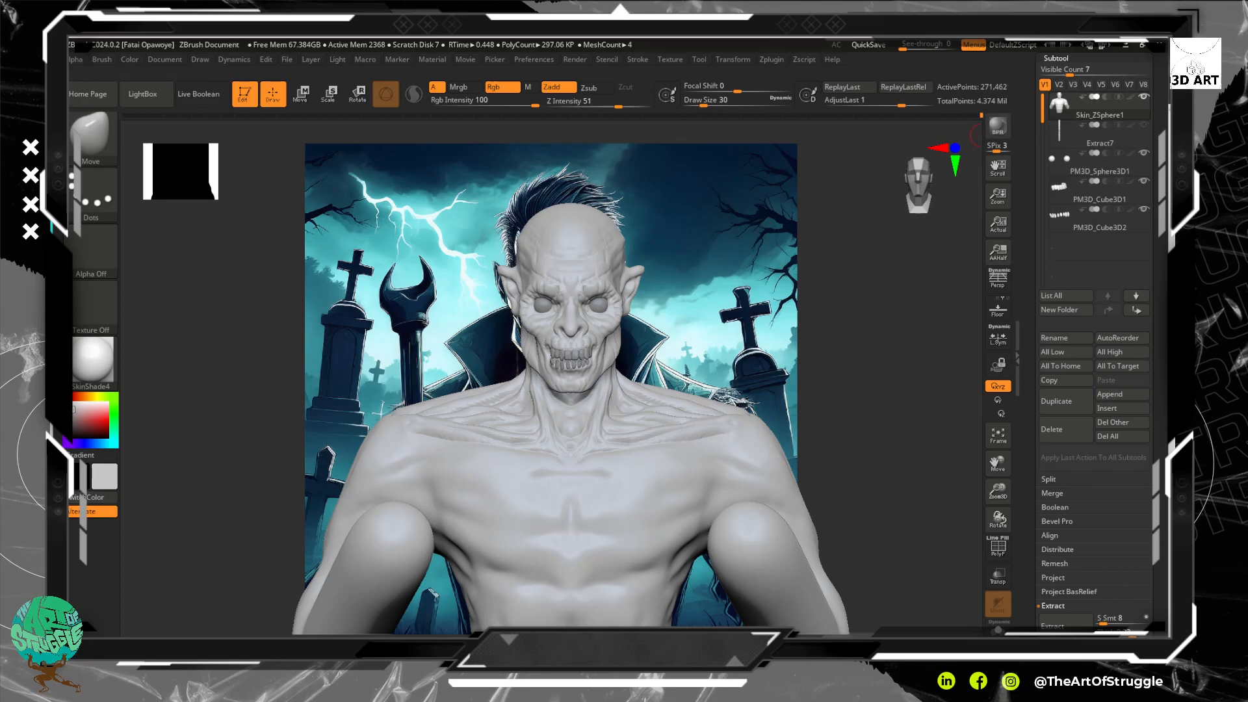
Lower the reference view's model opacity to 59 and line the body up with the vampire artwork.
{"action": "scroll", "coordinate": [1137, 276], "scroll_direction": "up", "scroll_amount": 10}
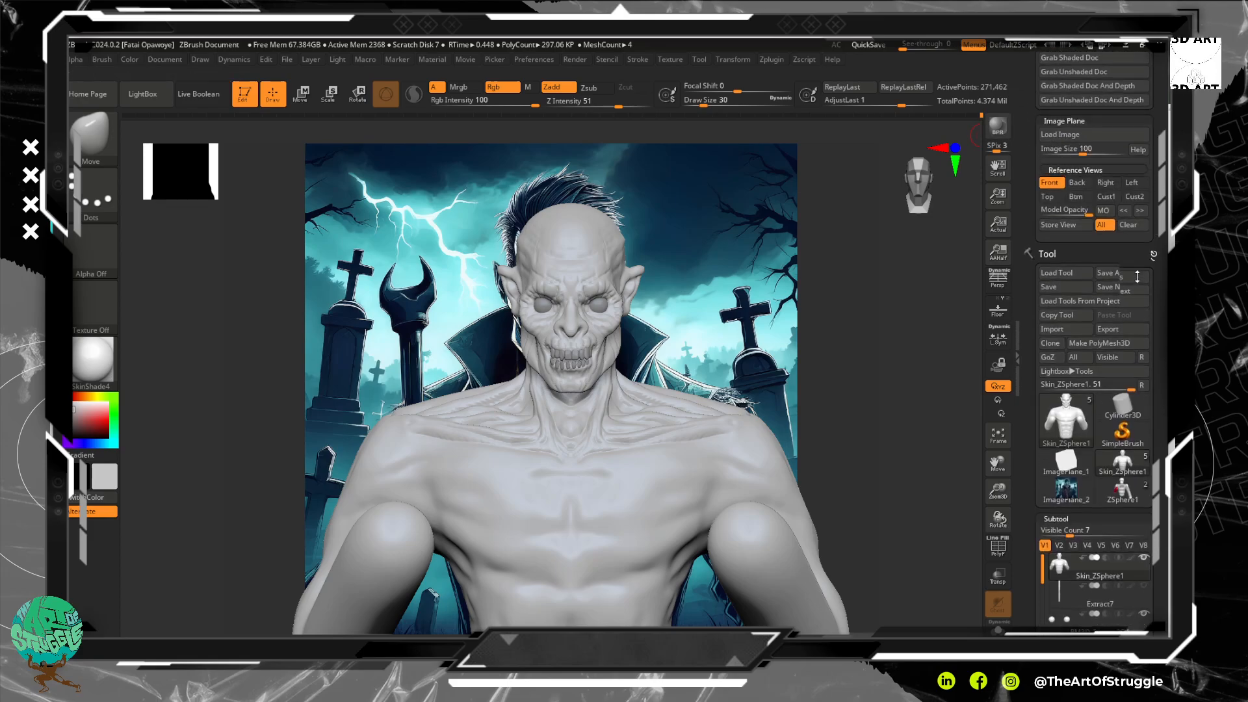
{"action": "scroll", "coordinate": [1137, 277], "scroll_direction": "up", "scroll_amount": 2}
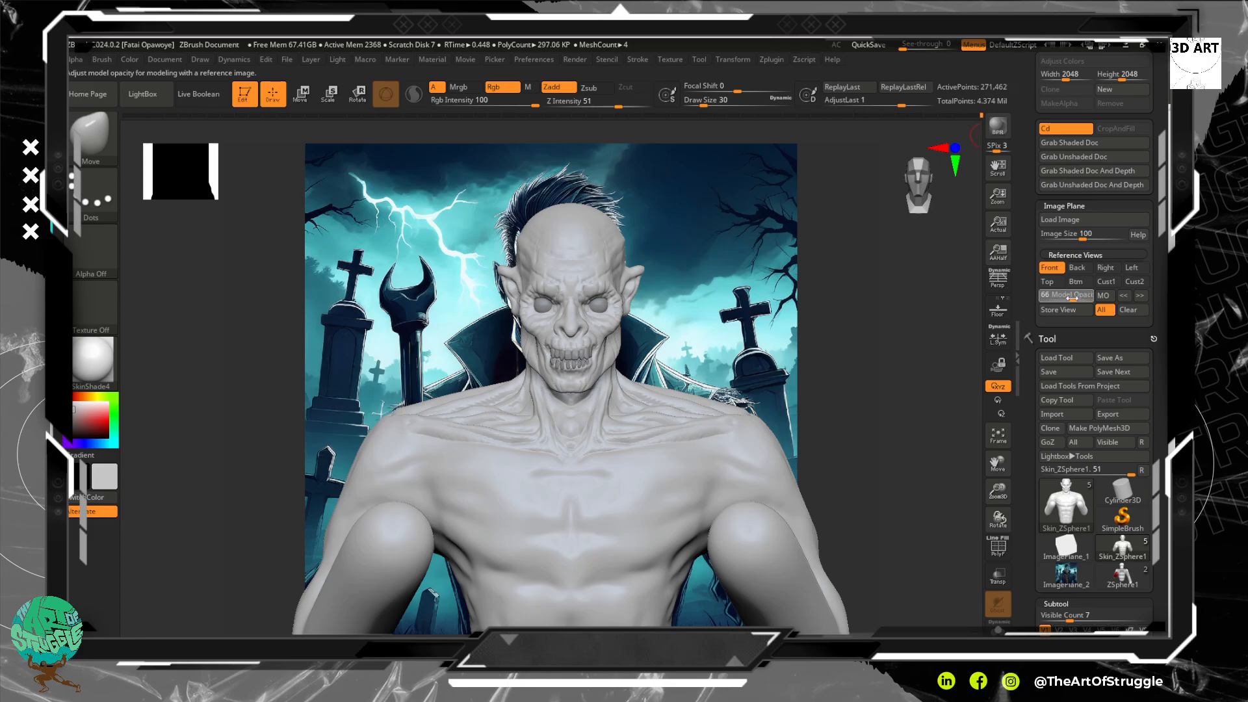
{"action": "left_click_drag", "start_coordinate": [1073, 298], "coordinate": [1070, 297]}
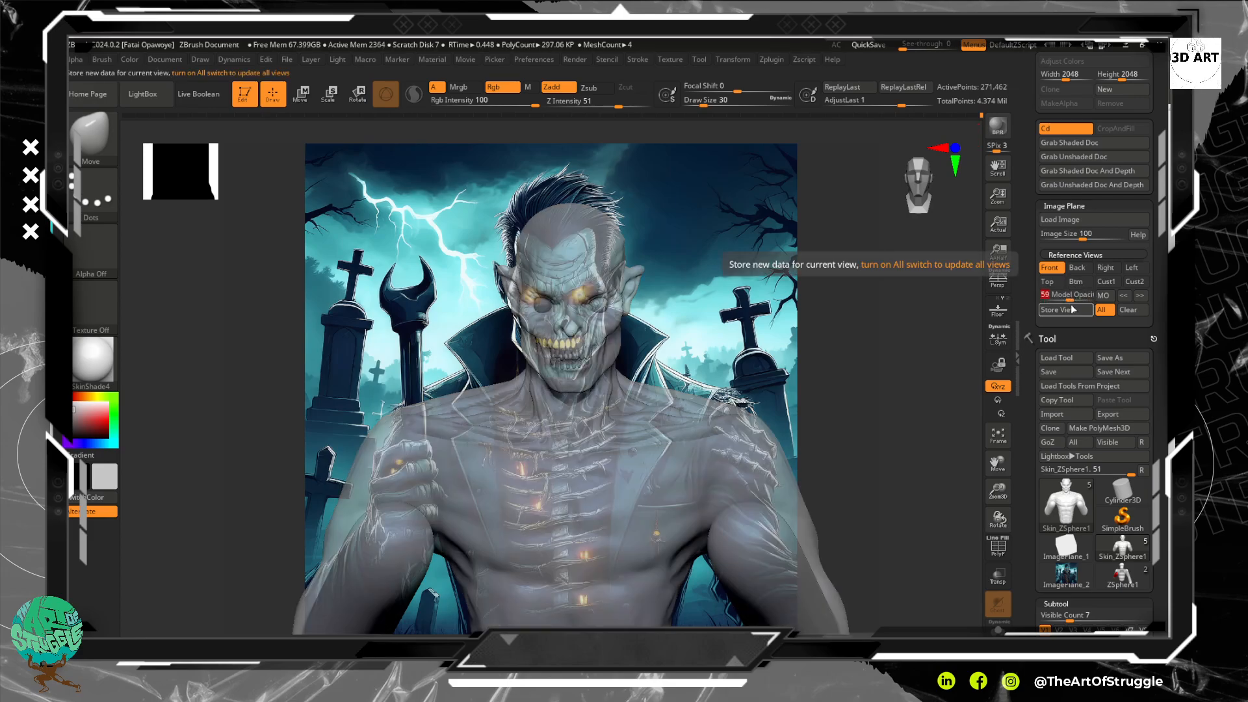
{"action": "mouse_move", "coordinate": [857, 380]}
{"action": "left_mouse_down"}
{"action": "mouse_move", "coordinate": [841, 360]}
{"action": "mouse_move", "coordinate": [842, 373]}
{"action": "mouse_move", "coordinate": [864, 378]}
{"action": "left_mouse_up"}
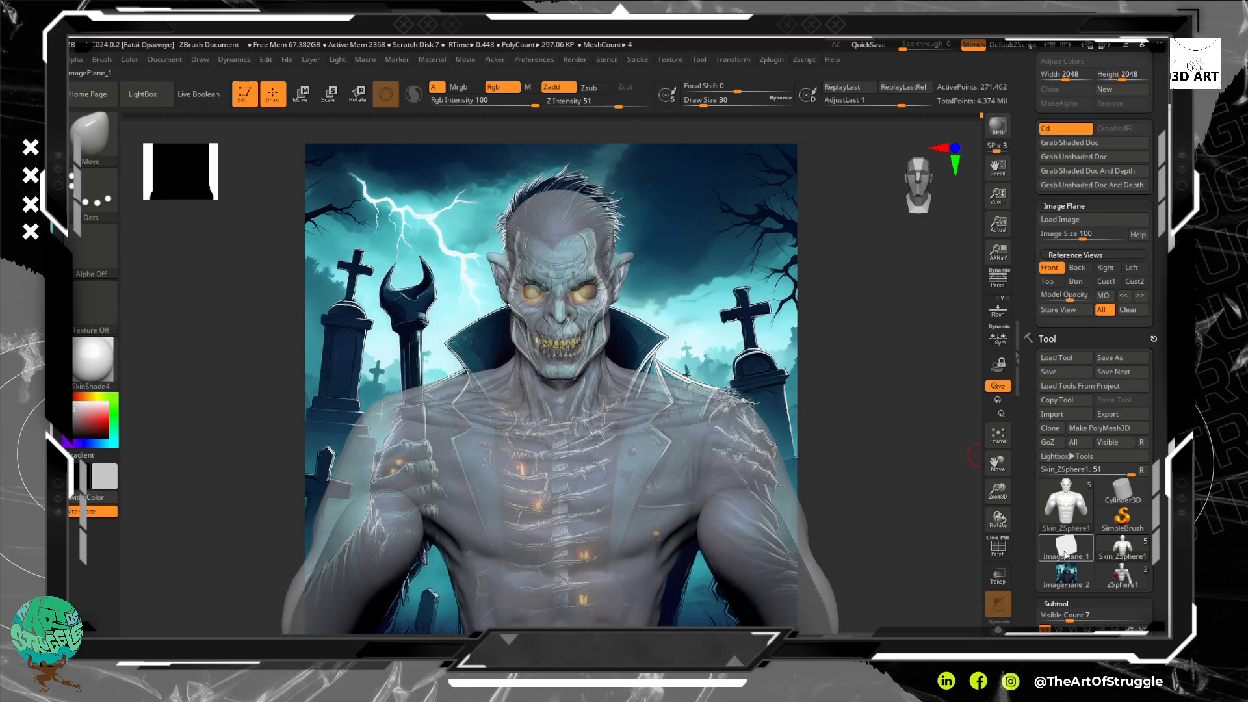
{"action": "scroll", "coordinate": [1145, 512], "scroll_direction": "down", "scroll_amount": 3}
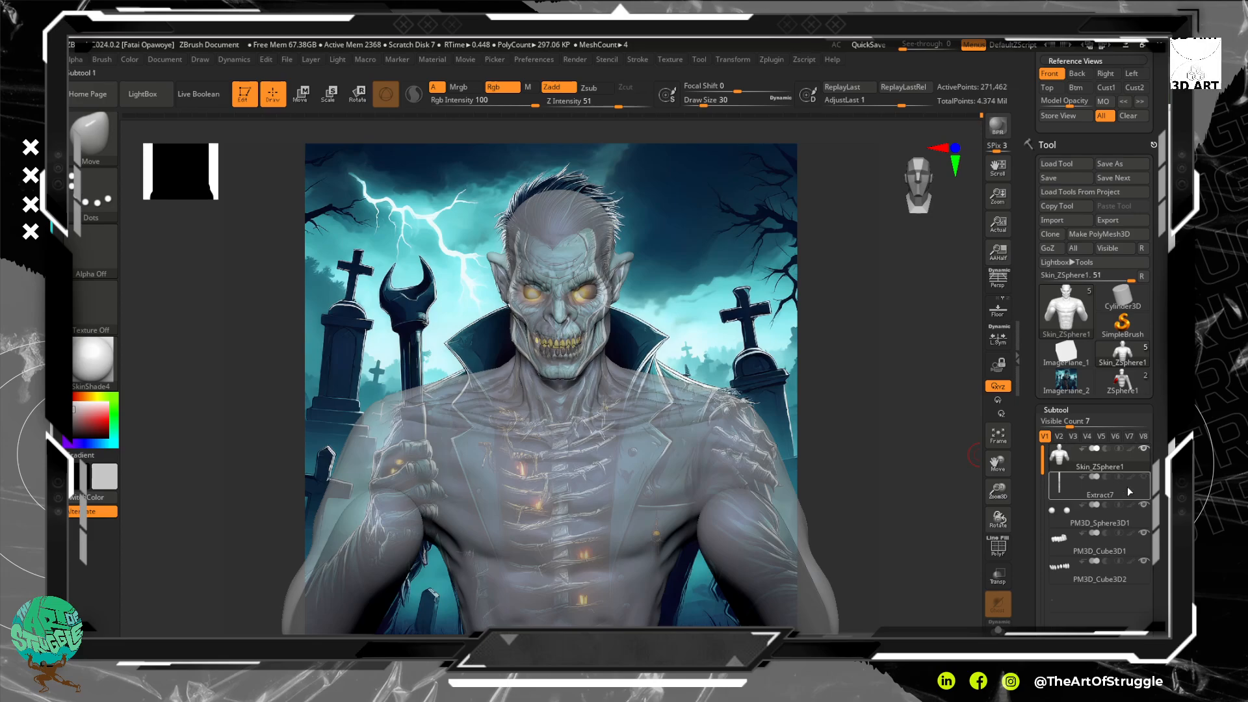
{"action": "left_click", "coordinate": [1143, 478]}
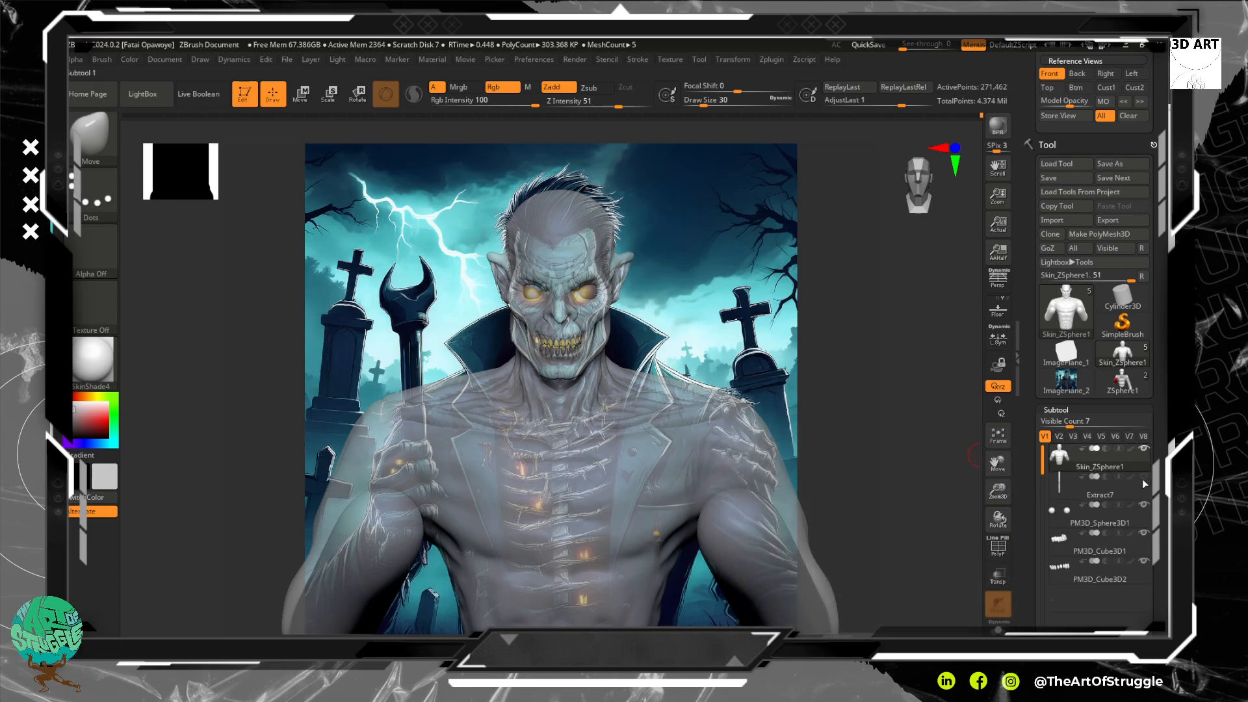
{"action": "left_click", "coordinate": [1087, 466]}
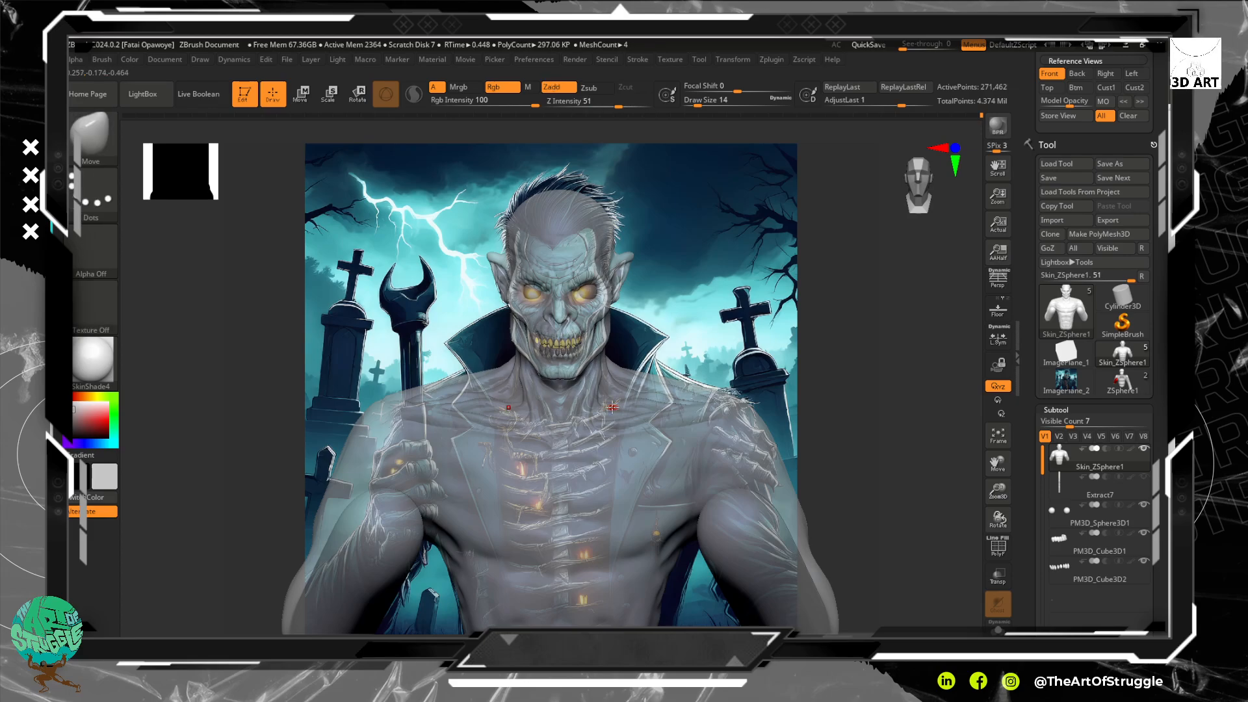
Paint curved rib-shaped mask bands across the upper chest with MaskPen at draw size 14, following the reference.
{"action": "key", "text": "ctrl"}
{"action": "mouse_move", "coordinate": [604, 414]}
{"action": "left_mouse_down", "text": "ctrl"}
{"action": "mouse_move", "coordinate": [539, 434]}
{"action": "mouse_move", "coordinate": [543, 424]}
{"action": "mouse_move", "coordinate": [513, 415]}
{"action": "left_mouse_up", "text": "ctrl"}
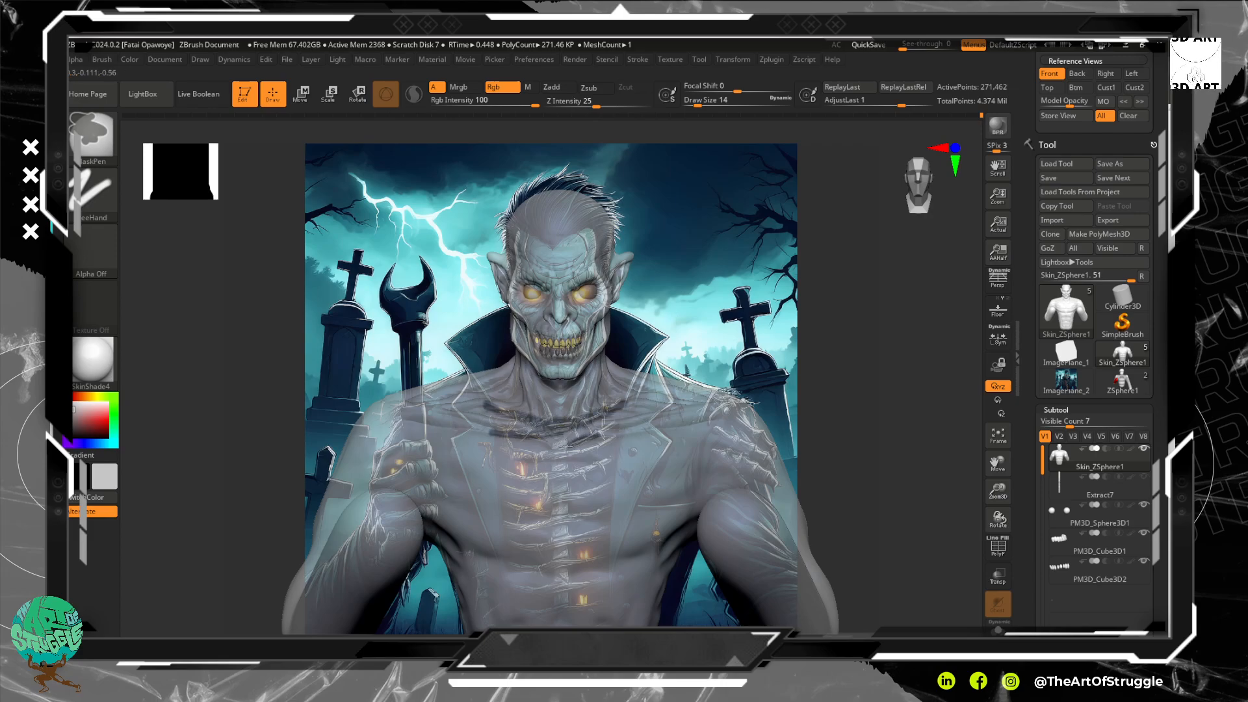
{"action": "mouse_move", "coordinate": [488, 451]}
{"action": "left_mouse_down", "text": "ctrl"}
{"action": "mouse_move", "coordinate": [599, 444]}
{"action": "mouse_move", "coordinate": [489, 450]}
{"action": "mouse_move", "coordinate": [630, 419]}
{"action": "left_mouse_up", "text": "ctrl"}
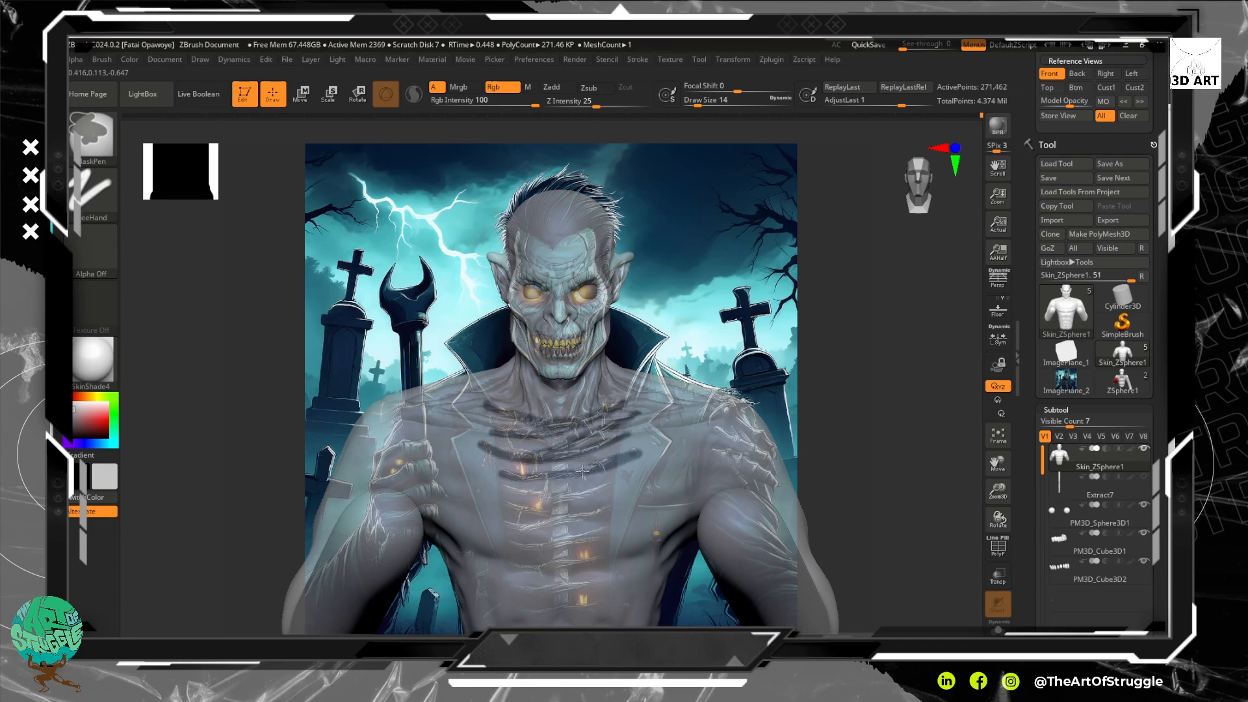
{"action": "key", "text": "ctrl+z"}
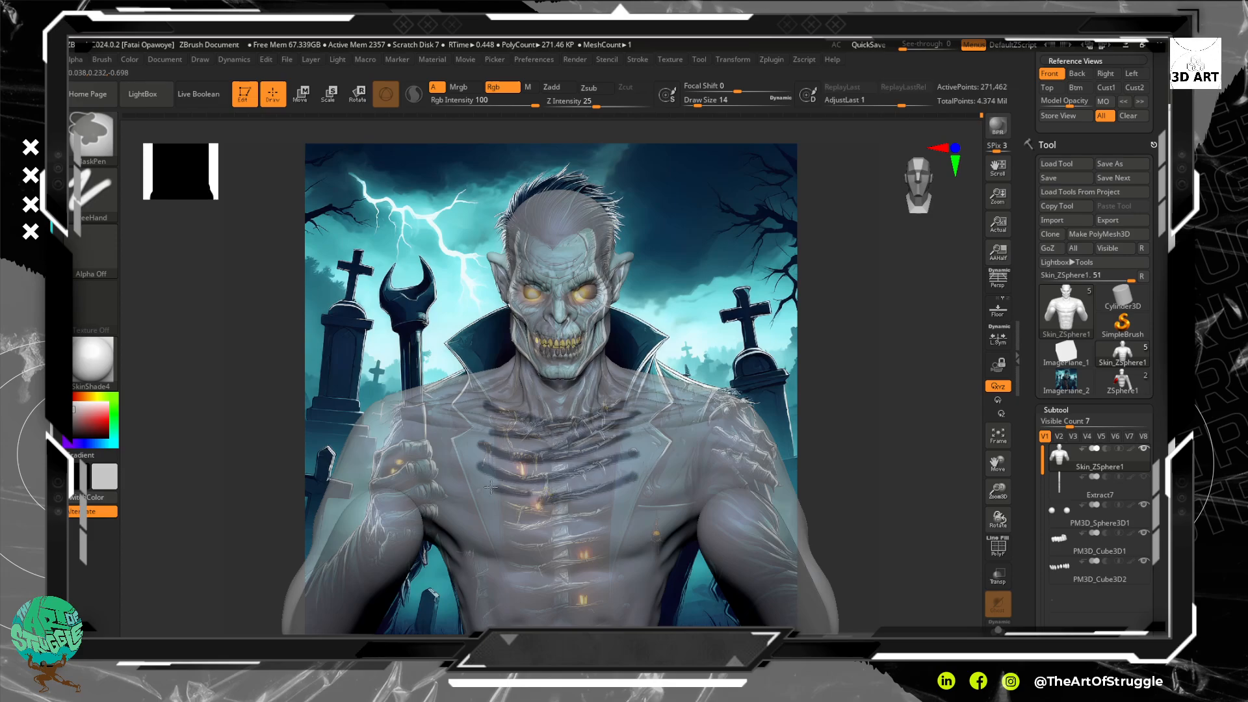
{"action": "left_click_drag", "start_coordinate": [491, 487], "coordinate": [494, 488]}
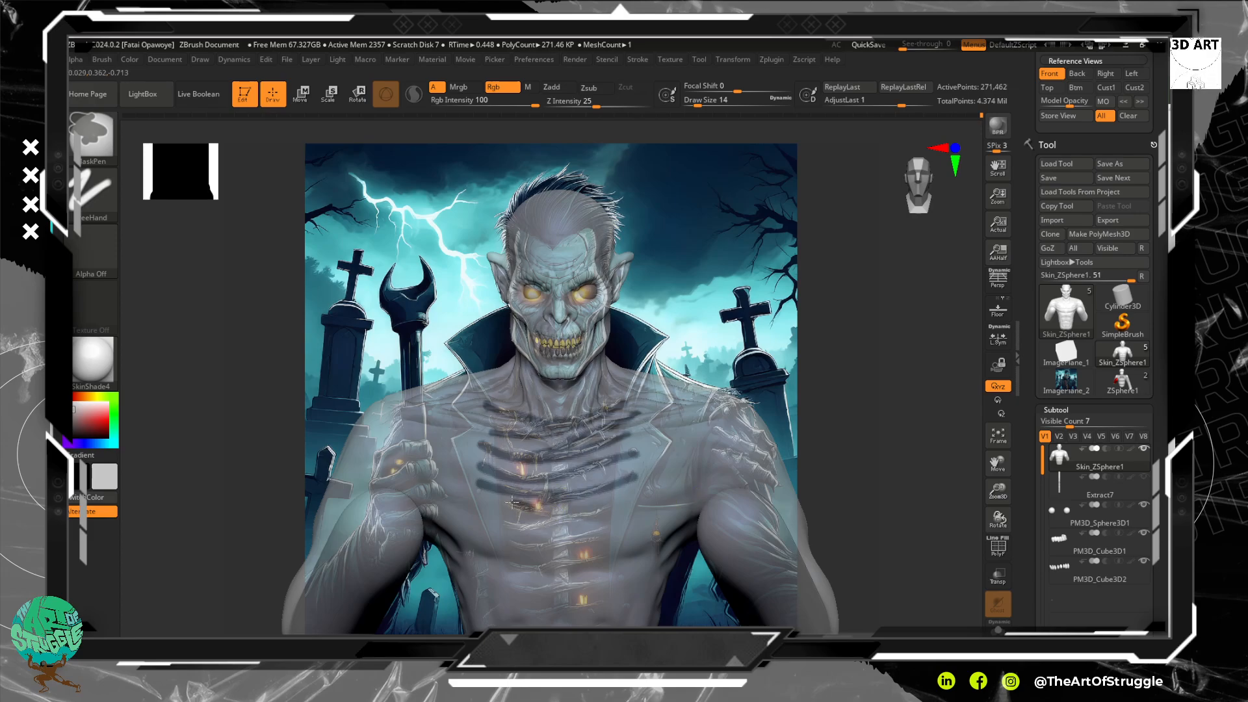
Mask further horizontal rib bands down the lower chest and upper abdomen, following the reference artwork.
{"action": "left_click_drag", "start_coordinate": [563, 518], "coordinate": [498, 501], "text": "ctrl"}
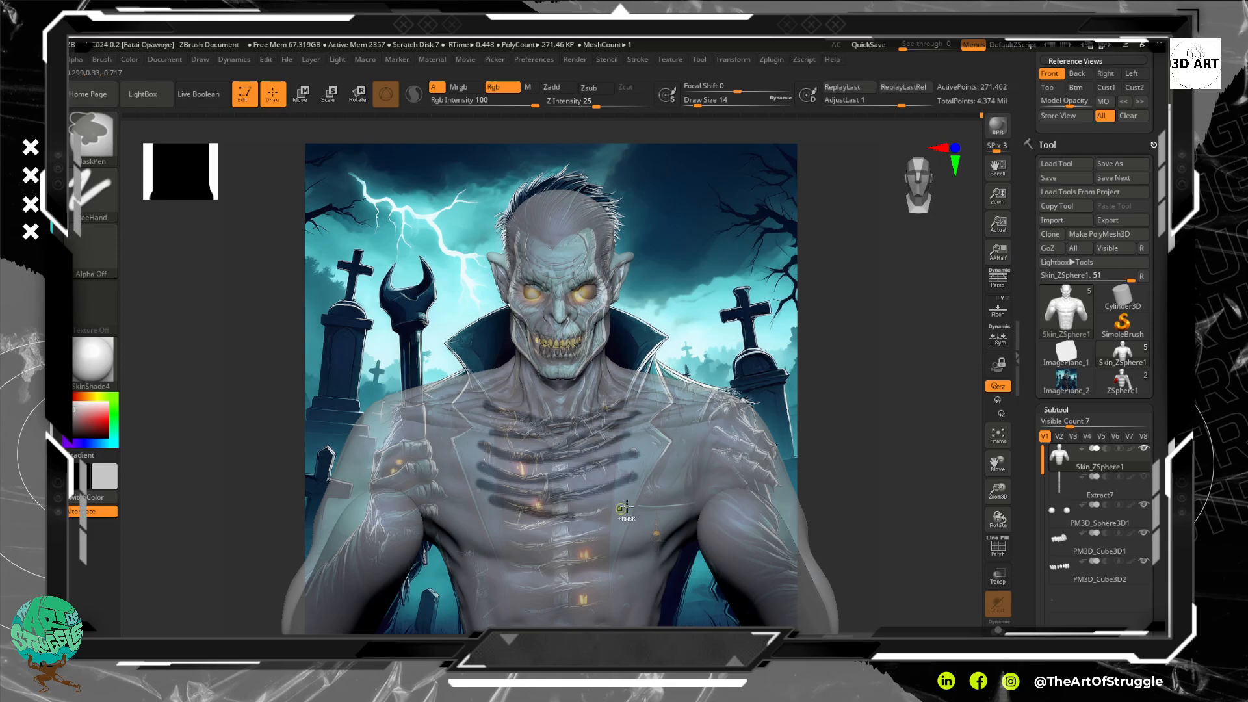
{"action": "left_click_drag", "start_coordinate": [630, 502], "coordinate": [522, 524], "text": "ctrl"}
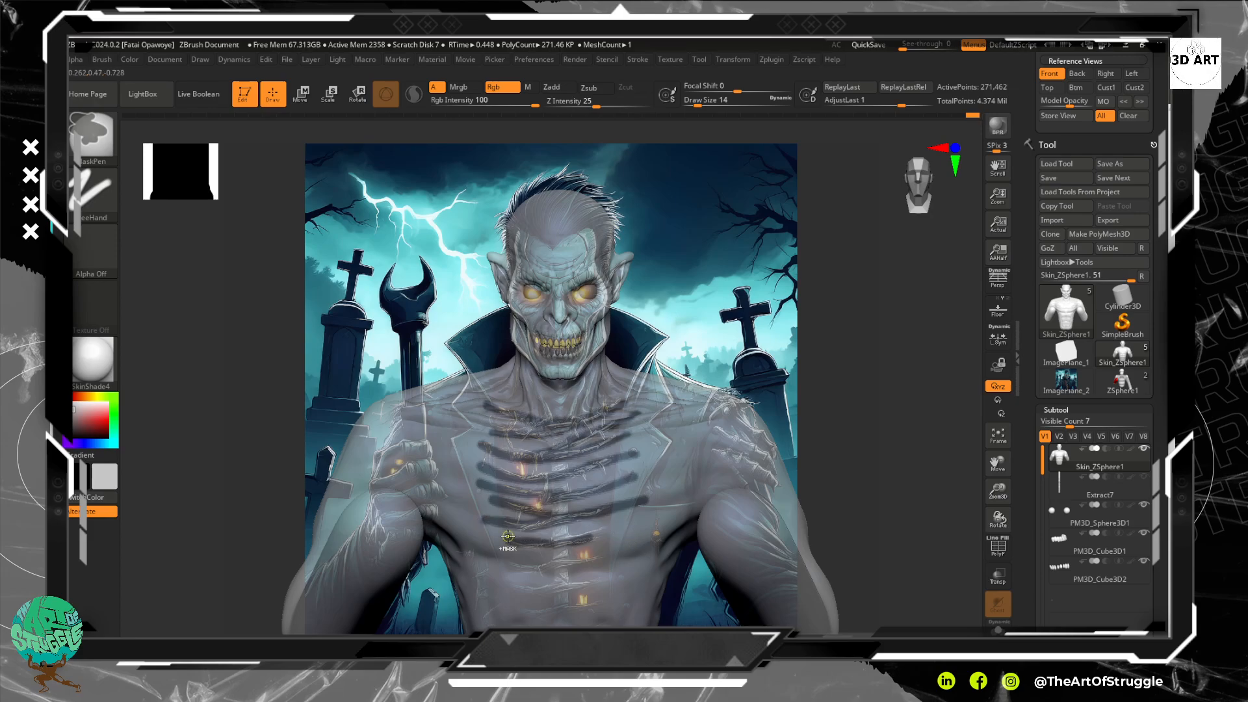
{"action": "left_click_drag", "start_coordinate": [522, 548], "coordinate": [617, 528], "text": "ctrl"}
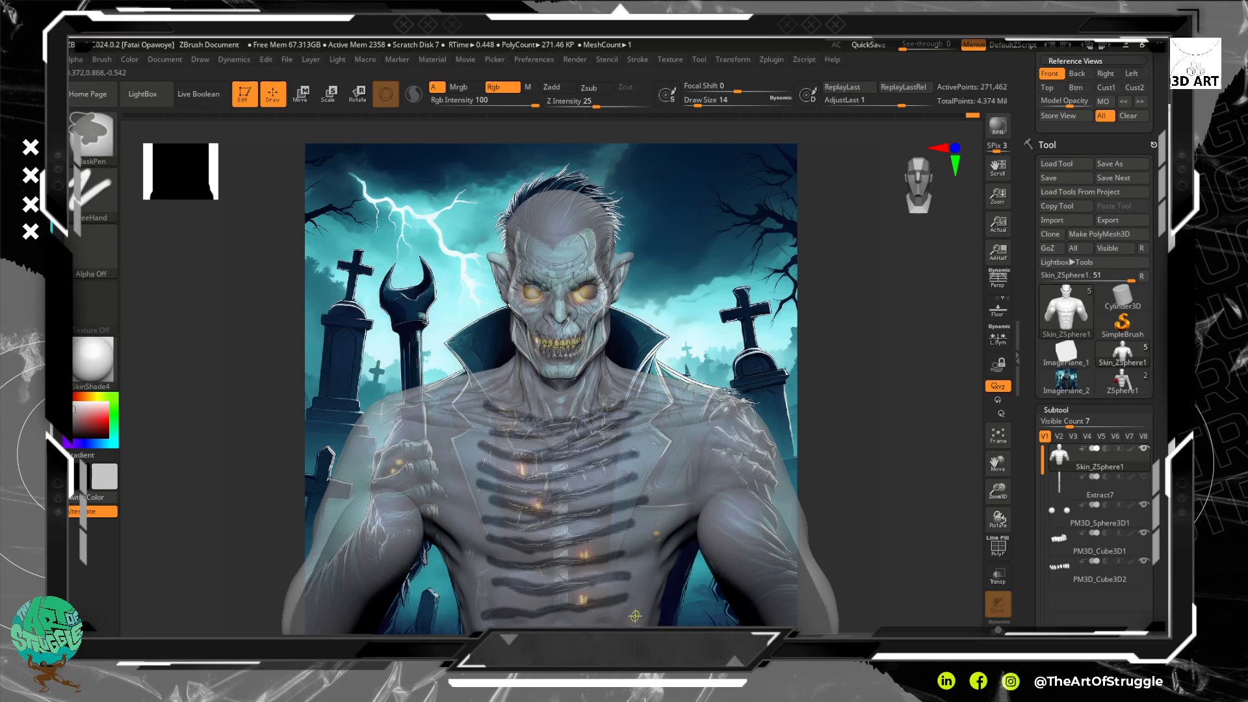
{"action": "key", "text": "ctrl"}
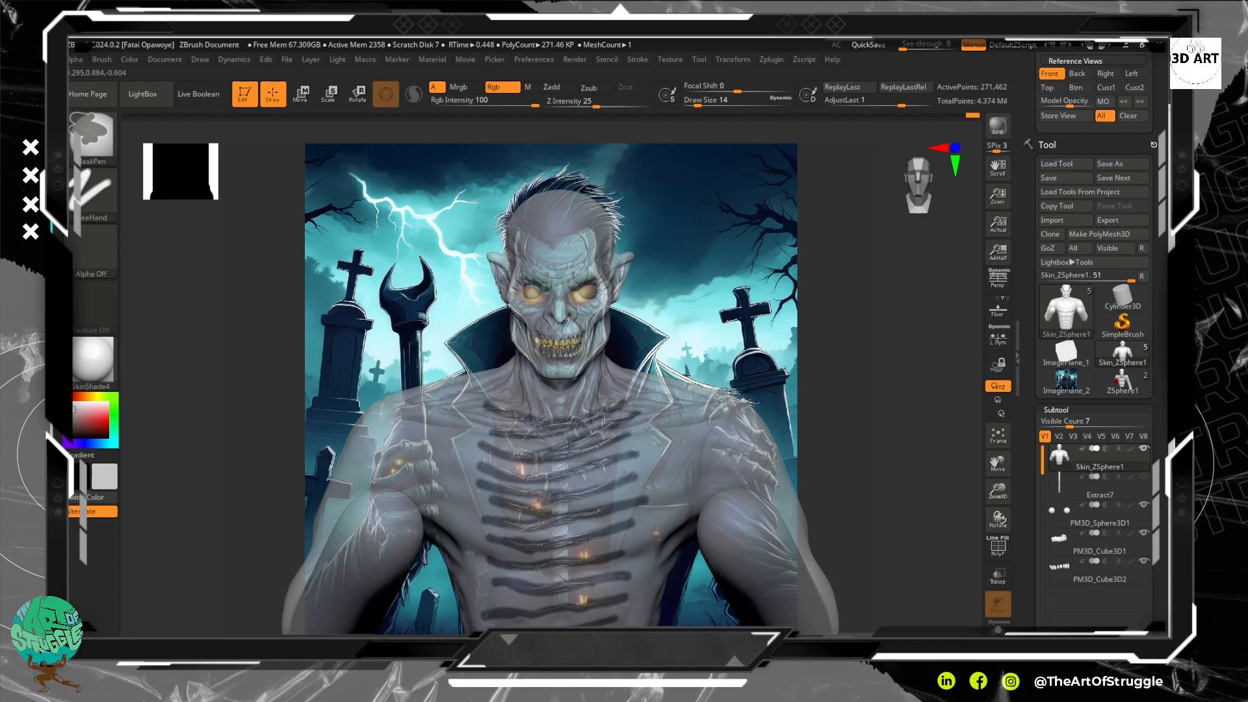
Mask the remaining rib bands across the lower abdomen with MaskPen at draw size 14, undoing and repainting any misplaced stroke.
{"action": "left_click_drag", "start_coordinate": [668, 588], "coordinate": [674, 490], "text": "alt"}
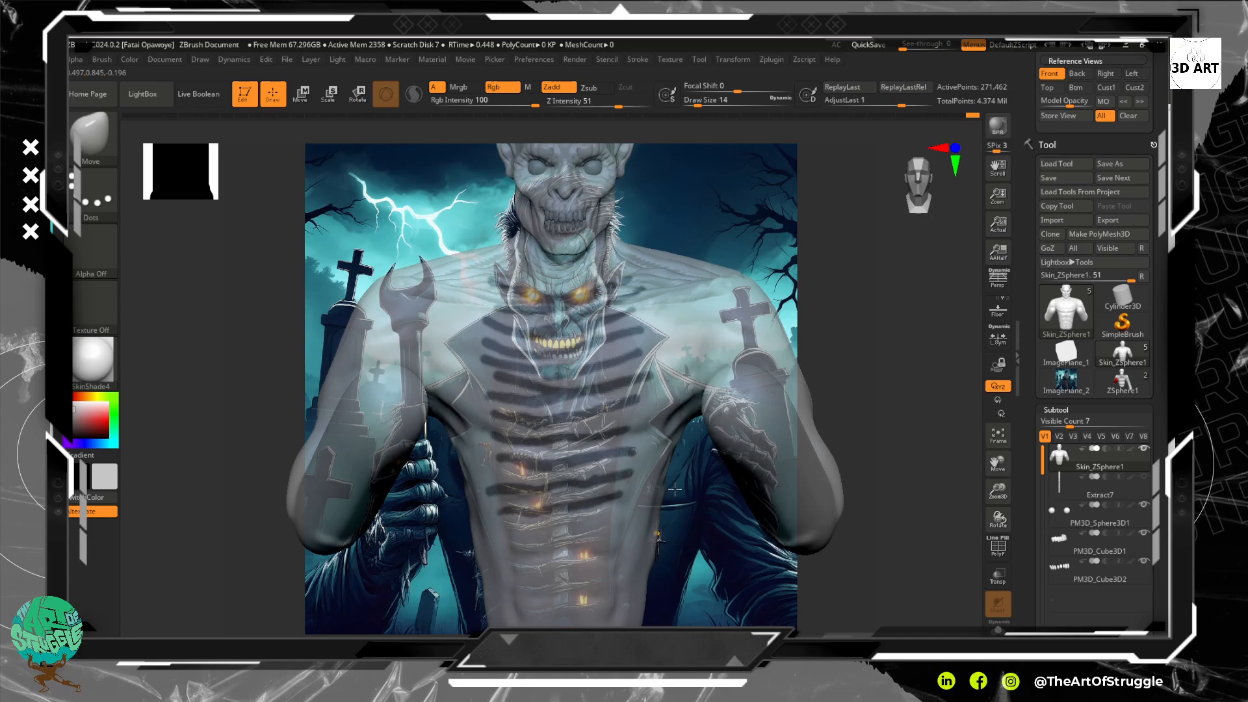
{"action": "key", "text": "ctrl"}
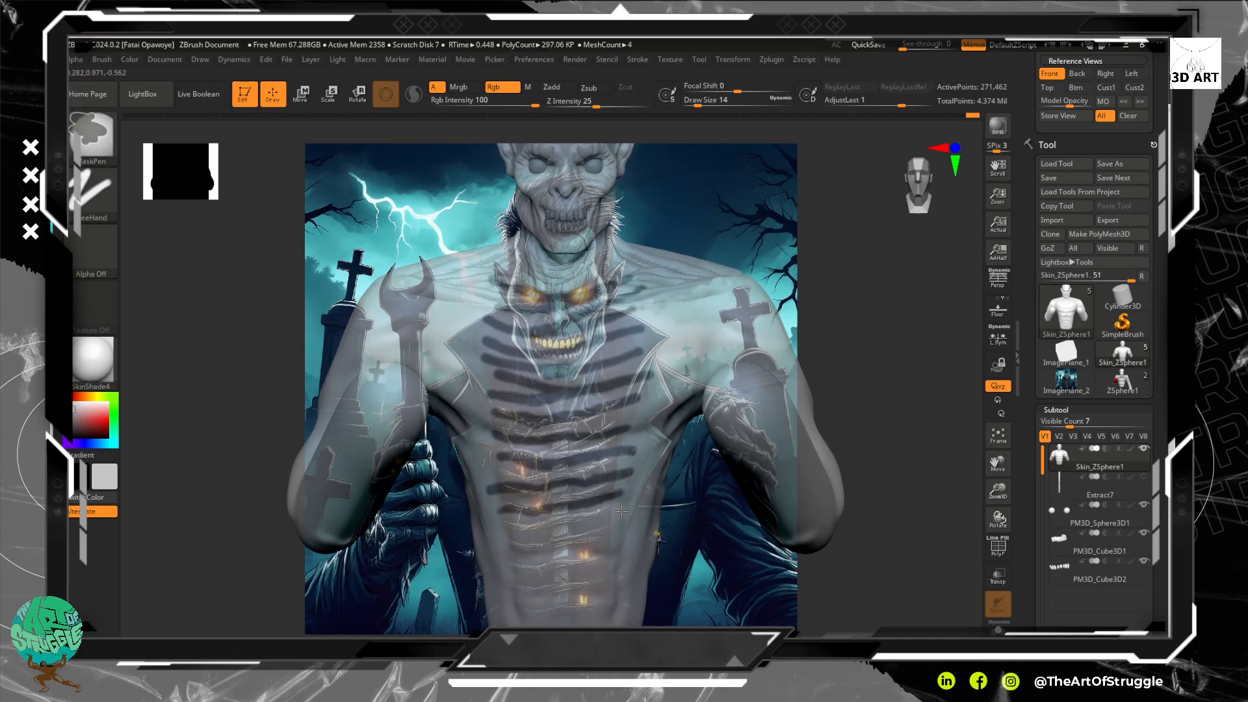
{"action": "mouse_move", "coordinate": [621, 511]}
{"action": "left_mouse_down", "text": "ctrl"}
{"action": "mouse_move", "coordinate": [608, 528]}
{"action": "mouse_move", "coordinate": [518, 546]}
{"action": "left_mouse_up", "text": "ctrl"}
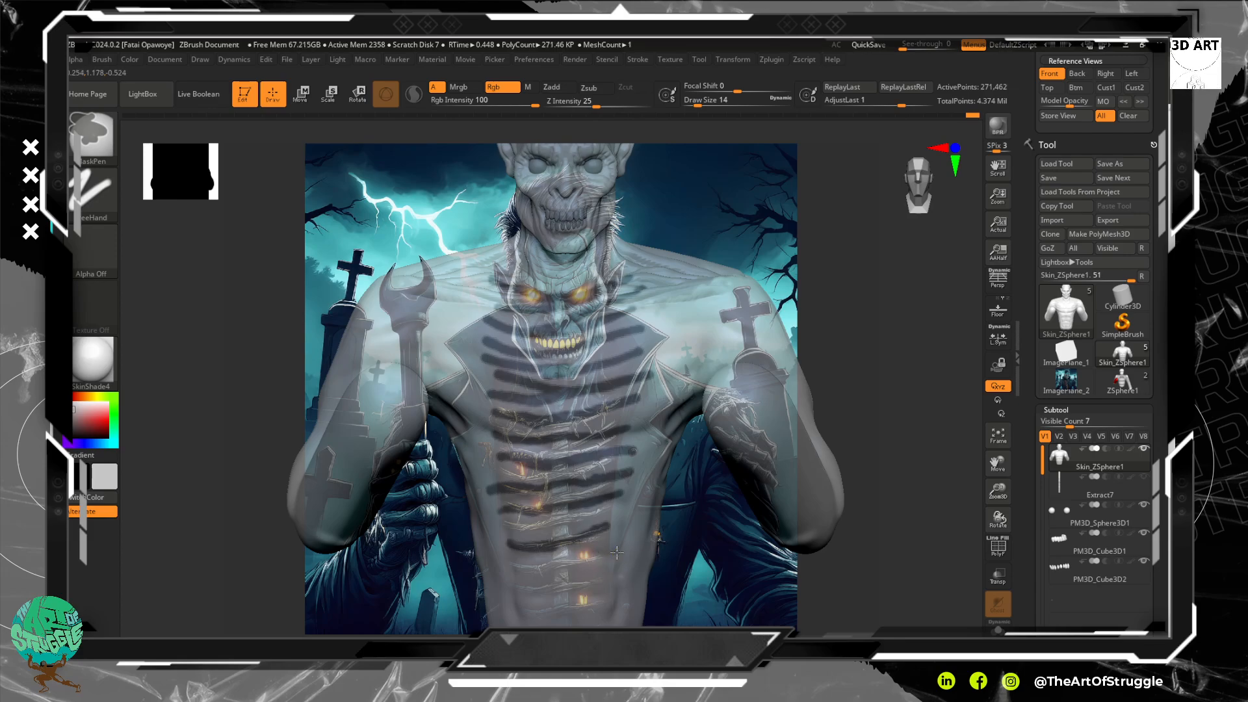
{"action": "left_click", "coordinate": [615, 559], "text": "ctrl"}
{"action": "left_click_drag", "start_coordinate": [584, 560], "coordinate": [574, 561], "text": "ctrl"}
{"action": "key", "text": "ctrl+z"}
{"action": "key", "text": "ctrl+z"}
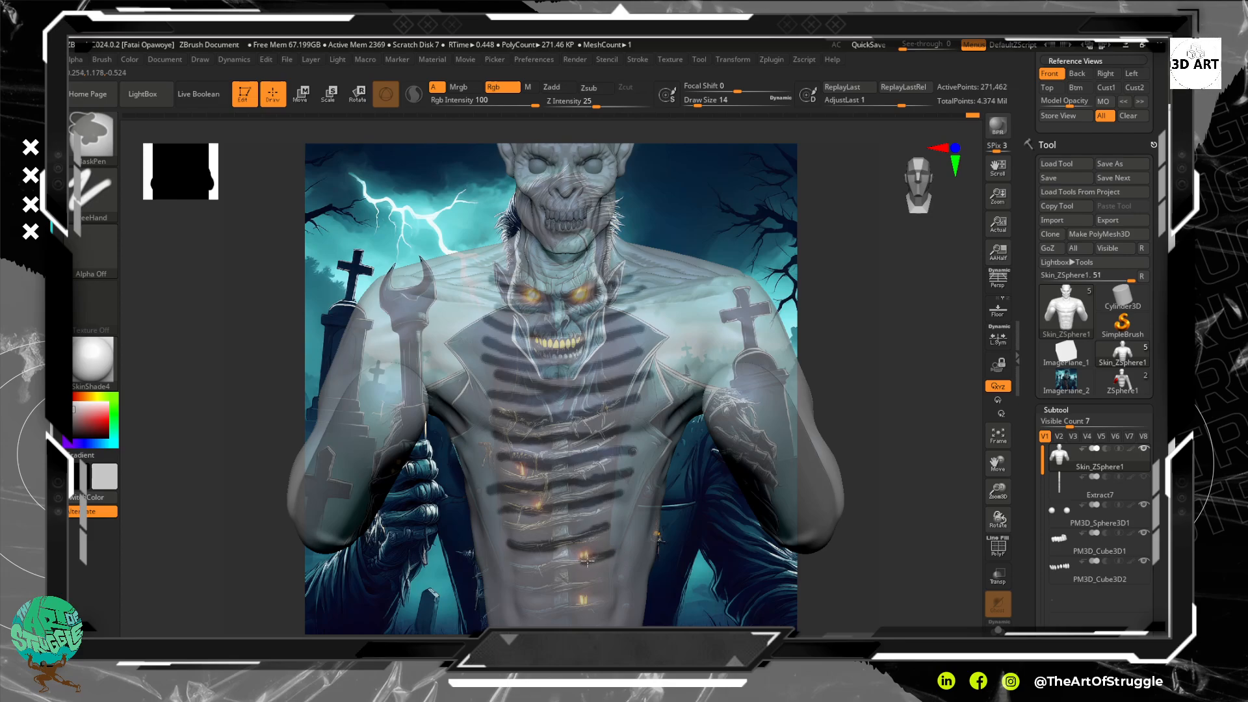
{"action": "left_click_drag", "start_coordinate": [537, 568], "coordinate": [500, 565], "text": "ctrl"}
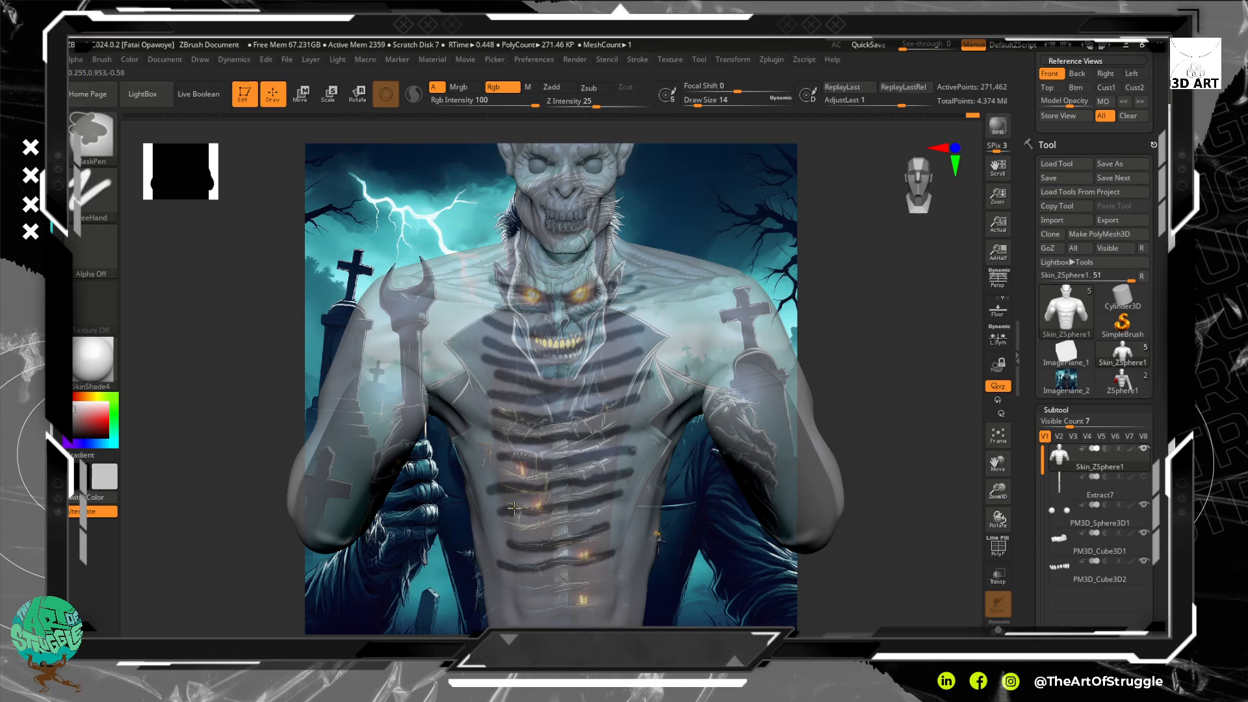
{"action": "left_click_drag", "start_coordinate": [535, 513], "coordinate": [563, 507], "text": "ctrl"}
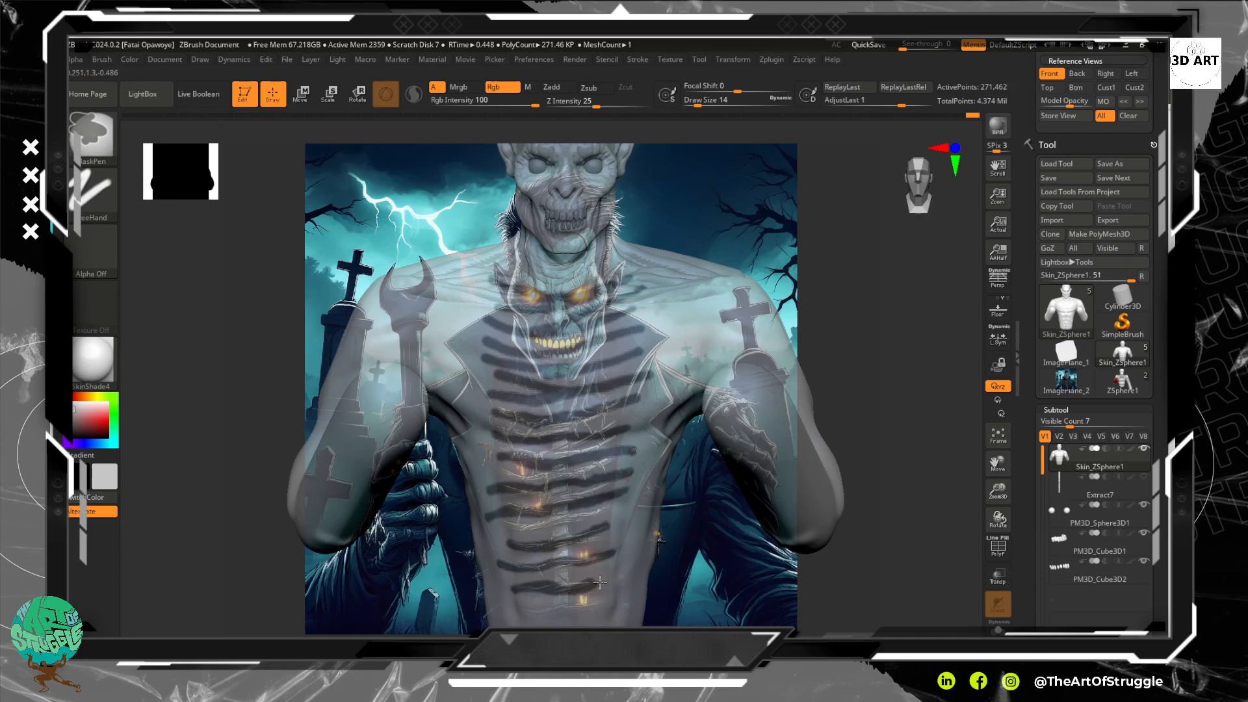
{"action": "left_click_drag", "start_coordinate": [599, 582], "coordinate": [629, 576], "text": "ctrl"}
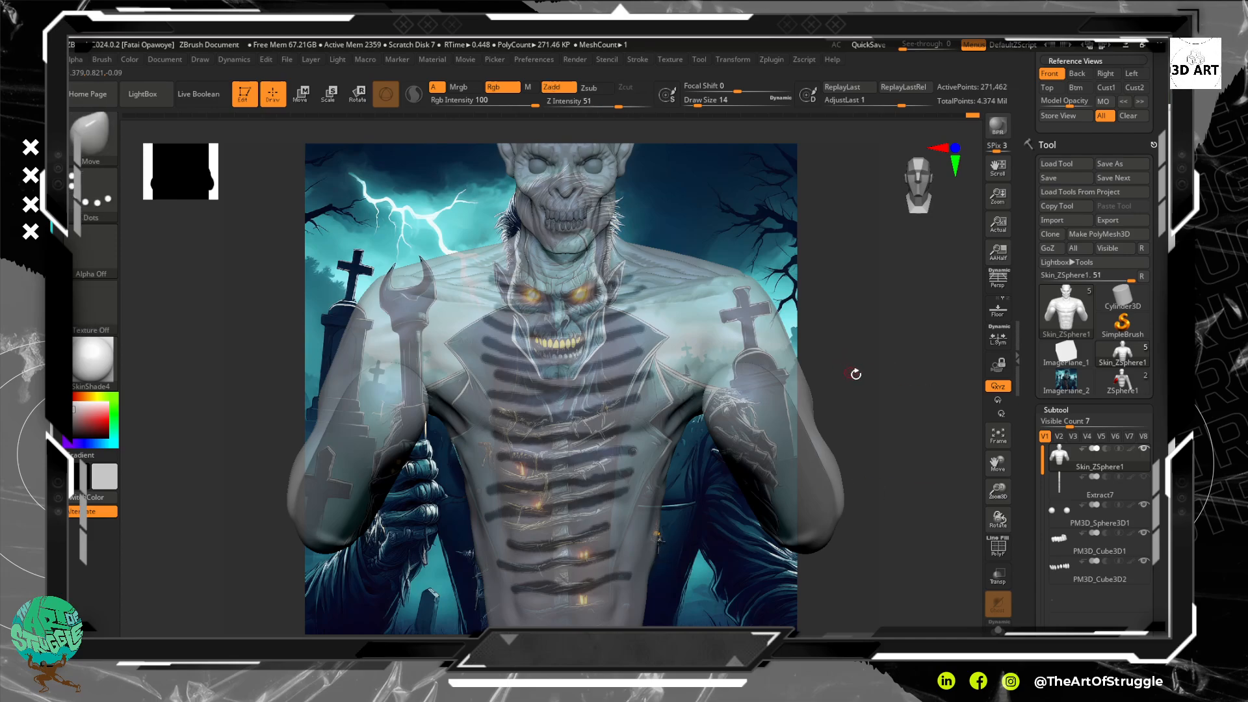
Preview an extraction of the masked rib bands with surface smoothness 1 and thickness 0.02.
{"action": "mouse_move", "coordinate": [856, 373]}
{"action": "left_mouse_down"}
{"action": "mouse_move", "coordinate": [872, 388]}
{"action": "mouse_move", "coordinate": [867, 468]}
{"action": "mouse_move", "coordinate": [867, 418]}
{"action": "left_mouse_up"}
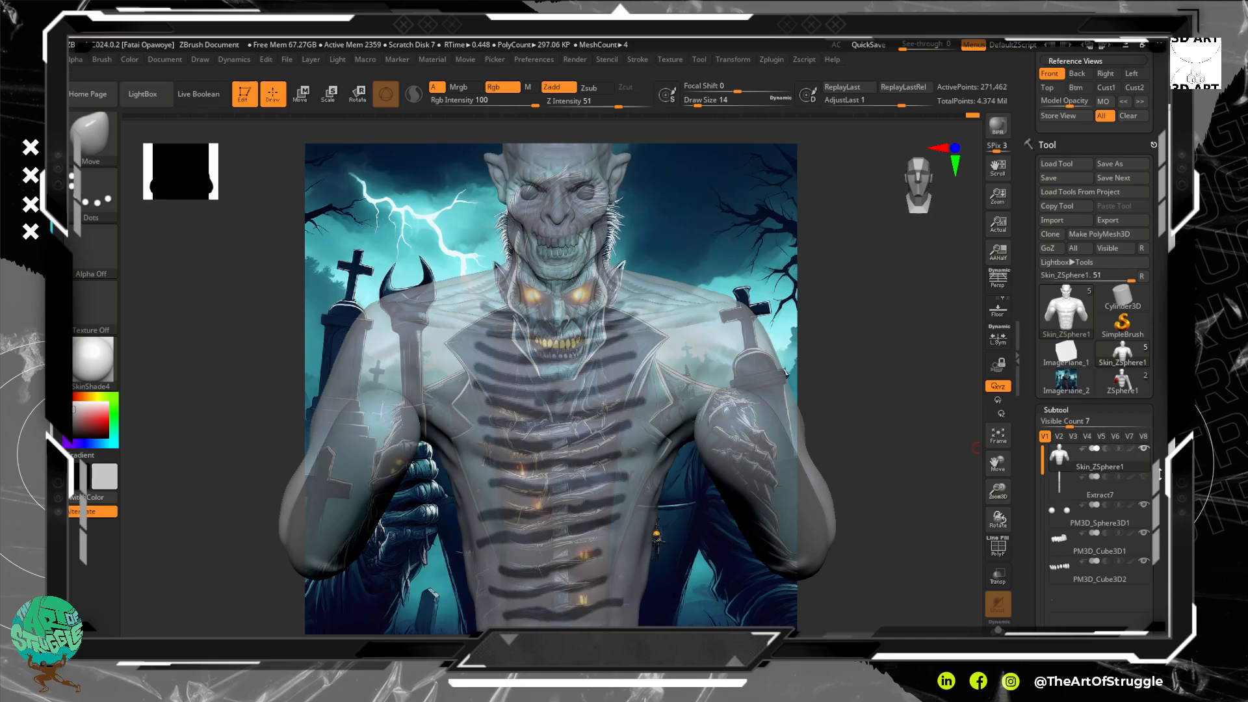
{"action": "scroll", "coordinate": [1098, 494], "scroll_direction": "down", "scroll_amount": 10}
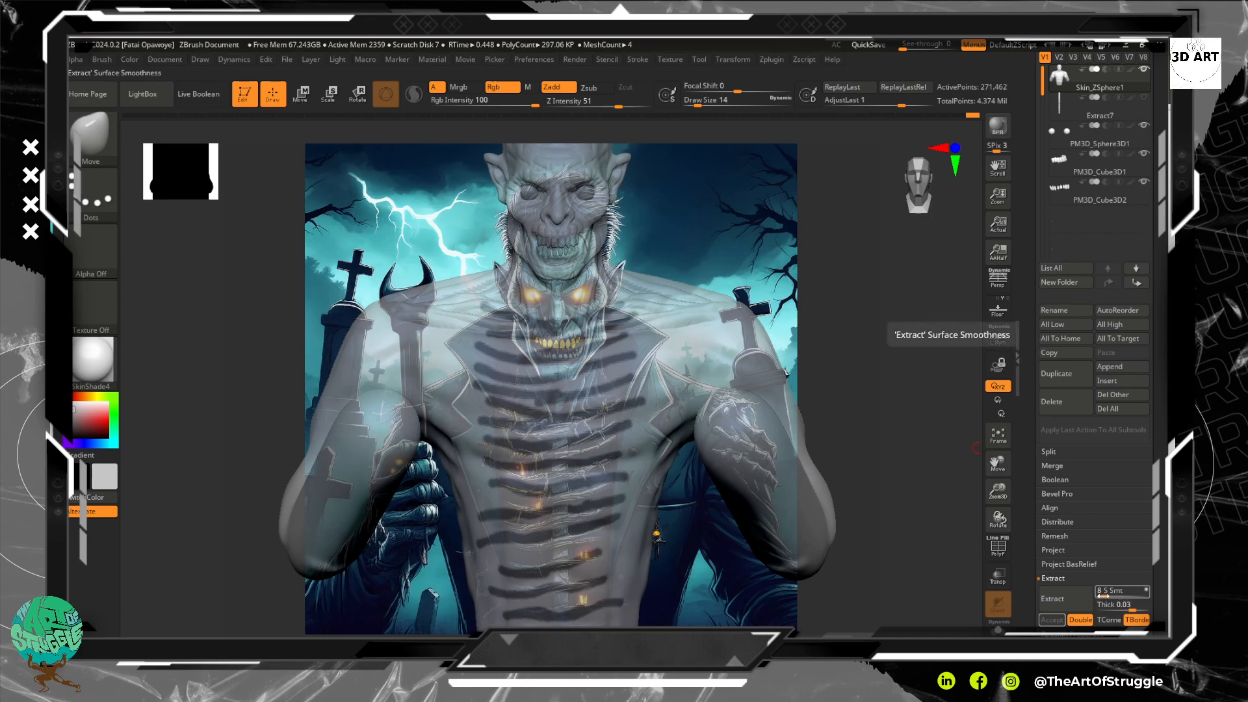
{"action": "left_click_drag", "start_coordinate": [1113, 591], "coordinate": [1098, 596]}
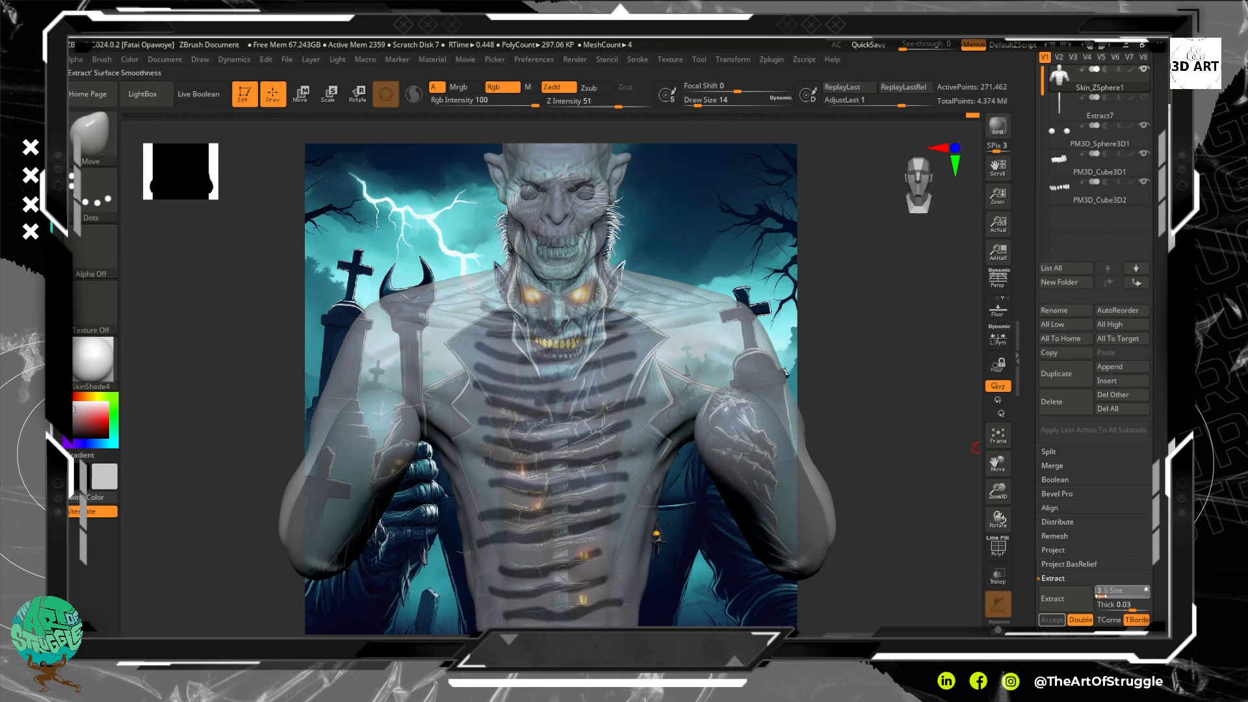
{"action": "left_click", "coordinate": [1113, 604]}
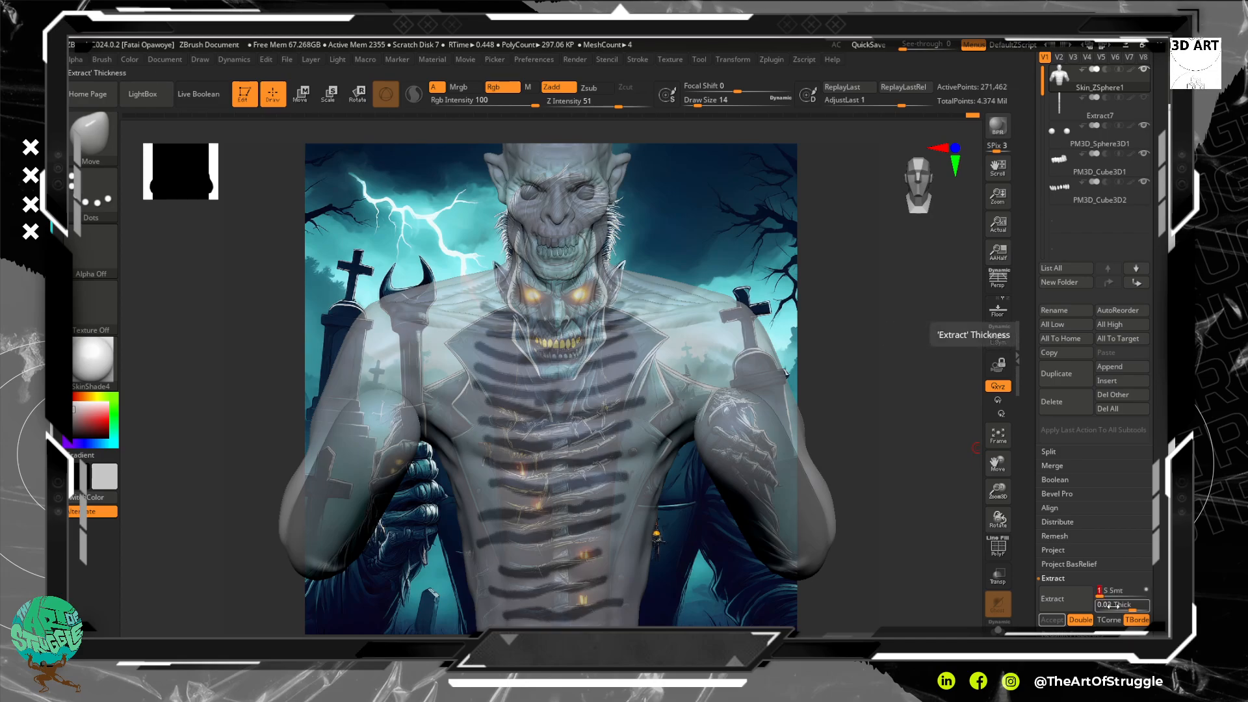
{"action": "left_click", "coordinate": [1123, 592]}
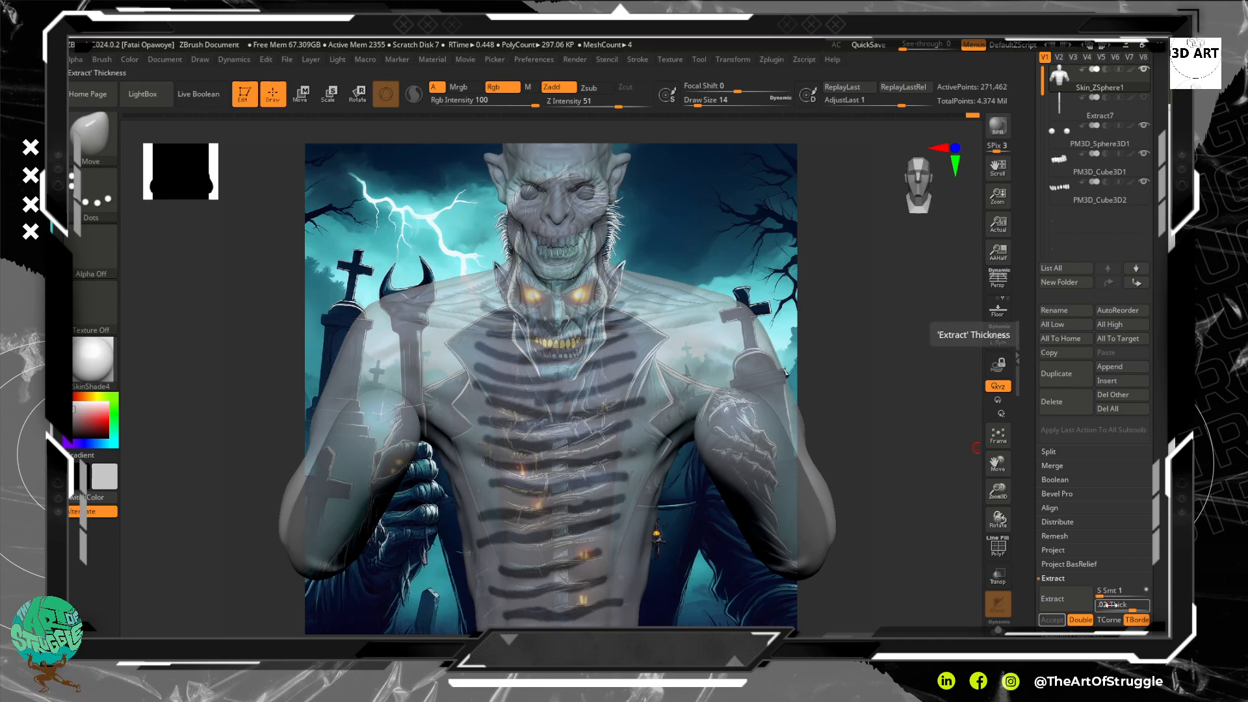
{"action": "left_click", "coordinate": [1070, 601]}
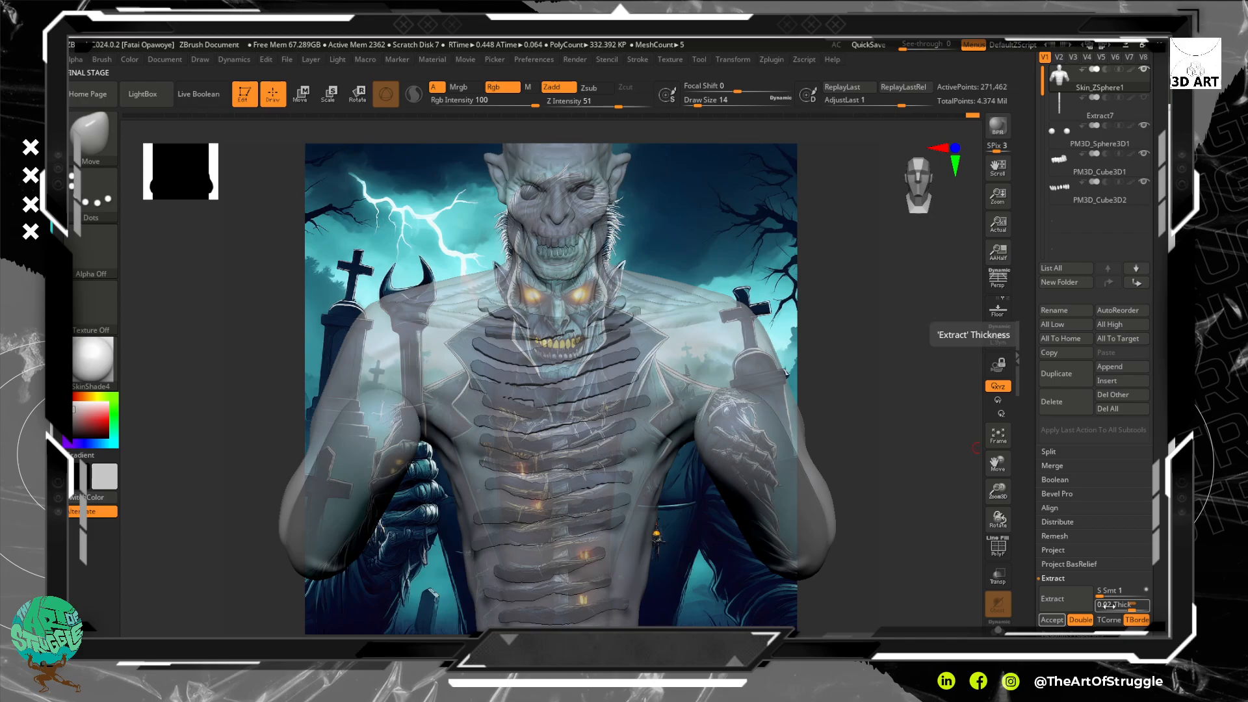
Lower the extraction thickness to 0.01 and preview the rib bands again, including from an angled view.
{"action": "left_click_drag", "start_coordinate": [1104, 605], "coordinate": [1109, 602]}
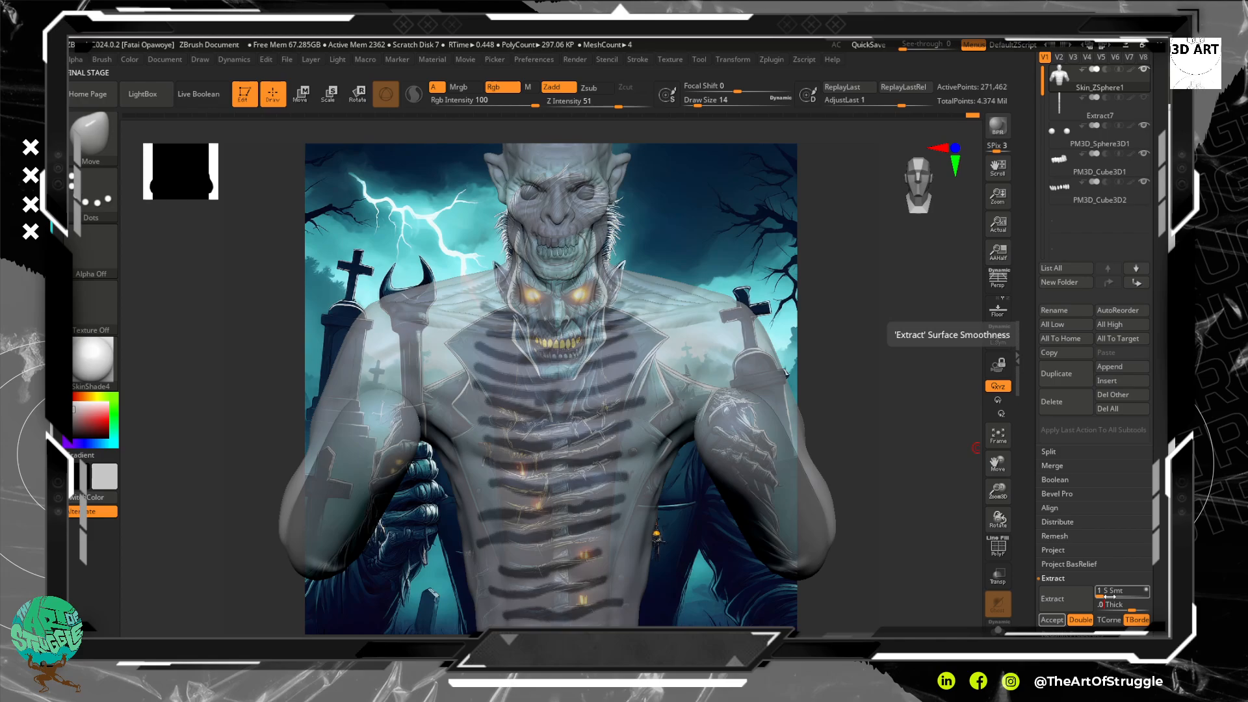
{"action": "left_click", "coordinate": [1063, 598]}
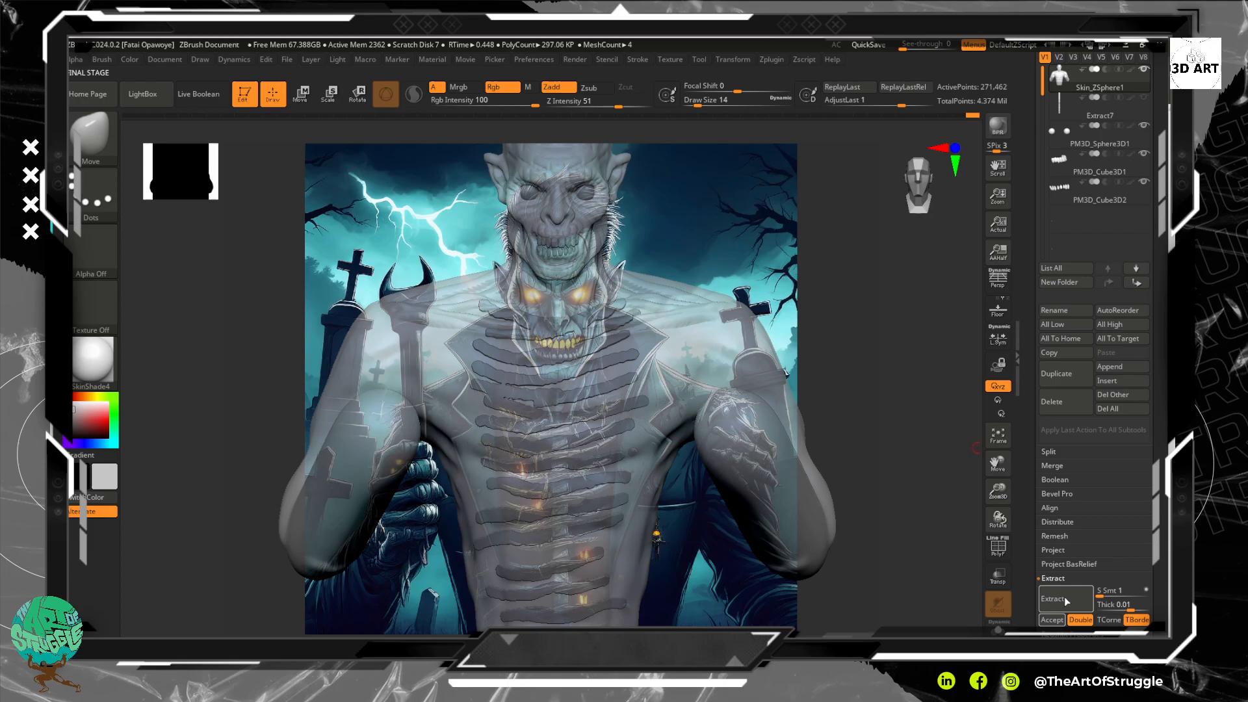
{"action": "left_click_drag", "start_coordinate": [925, 479], "coordinate": [894, 487]}
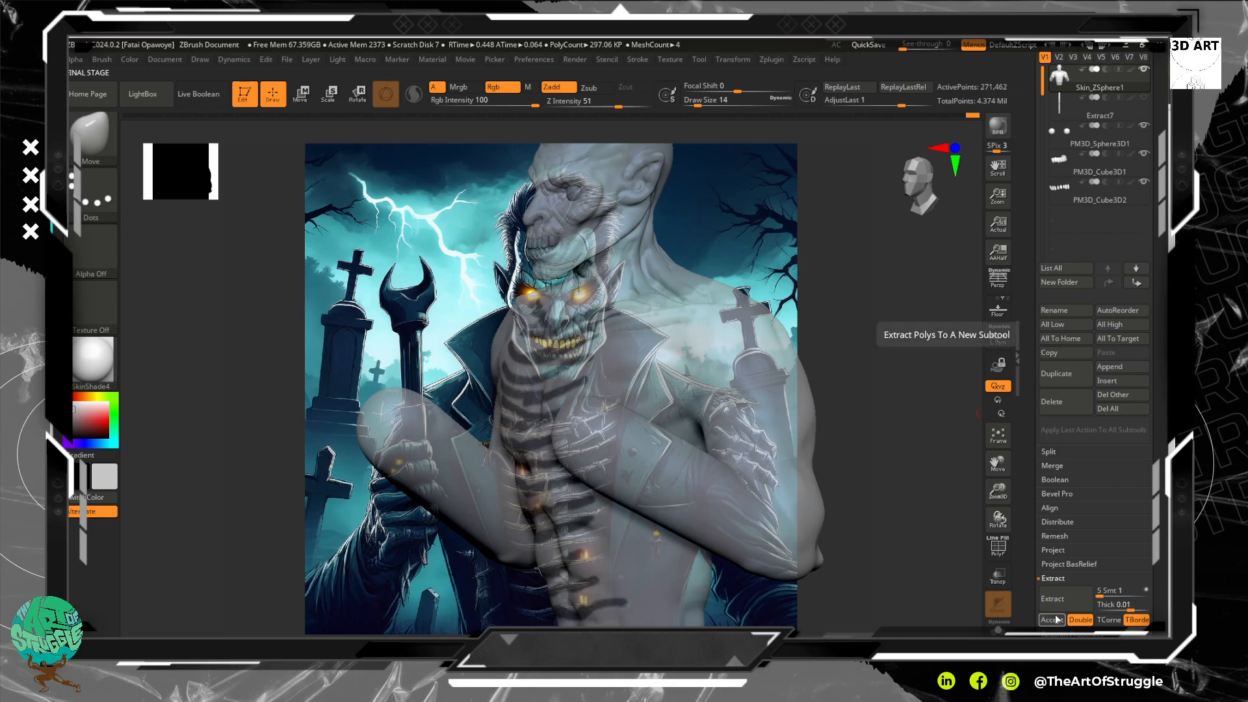
{"action": "left_click", "coordinate": [1058, 604]}
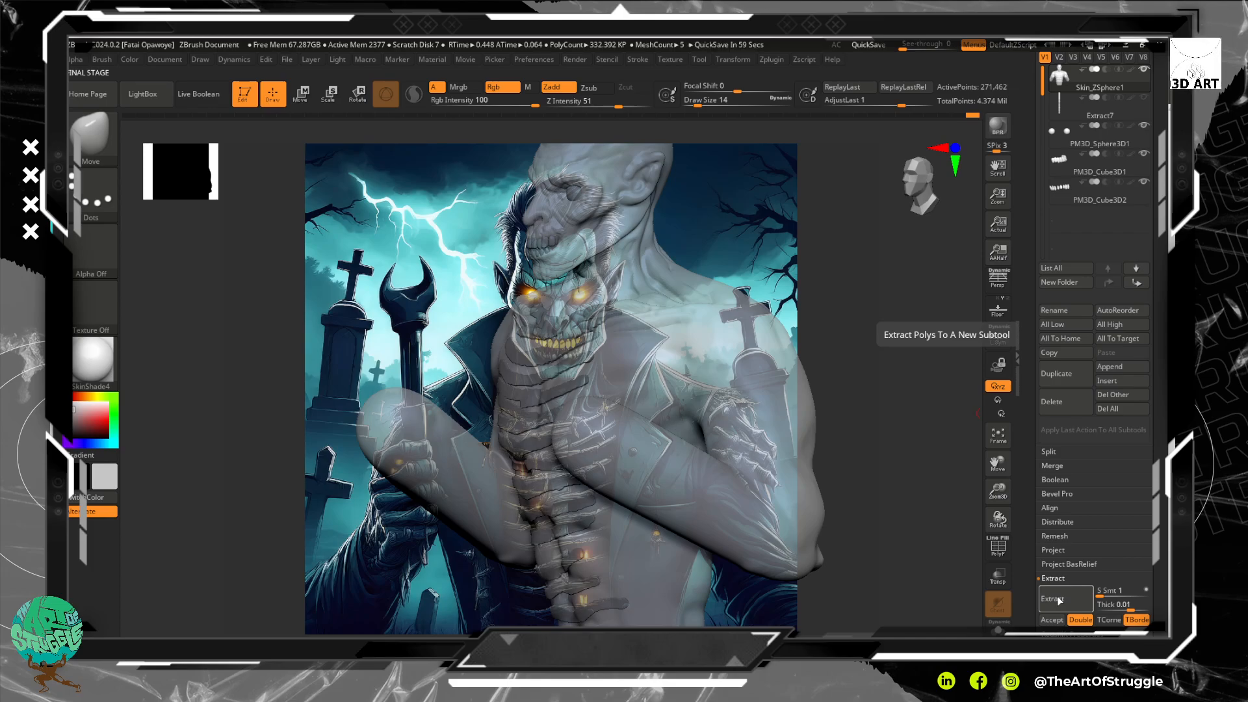
Set the extraction thickness to 0.03 and preview the rib bands with the double-sided option off.
{"action": "left_click", "coordinate": [1116, 606]}
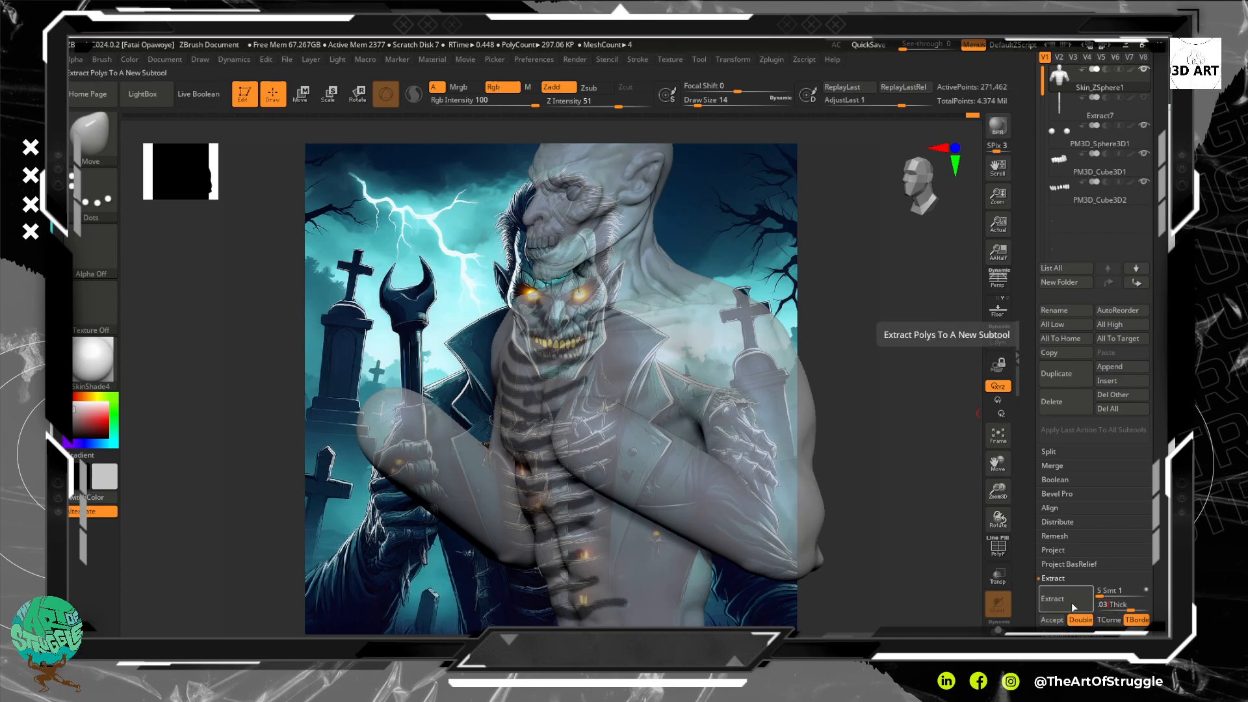
{"action": "key", "text": "Return"}
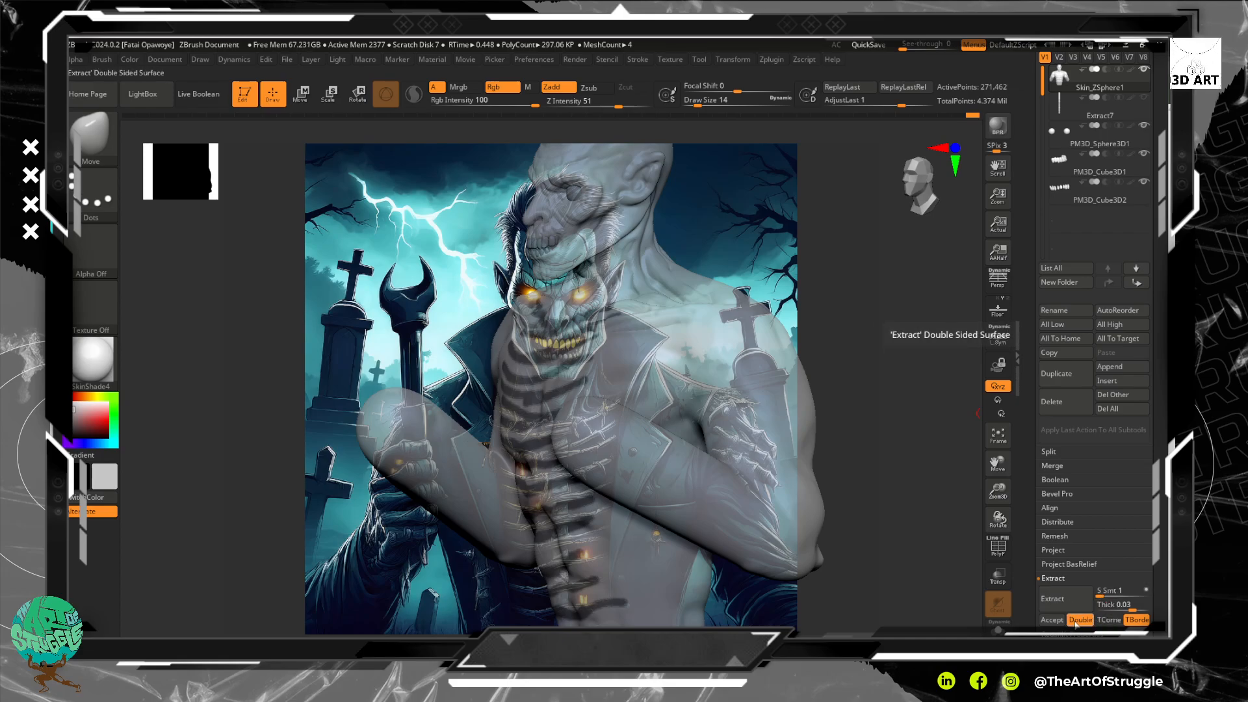
{"action": "left_click", "coordinate": [1079, 620]}
{"action": "left_click", "coordinate": [1074, 602]}
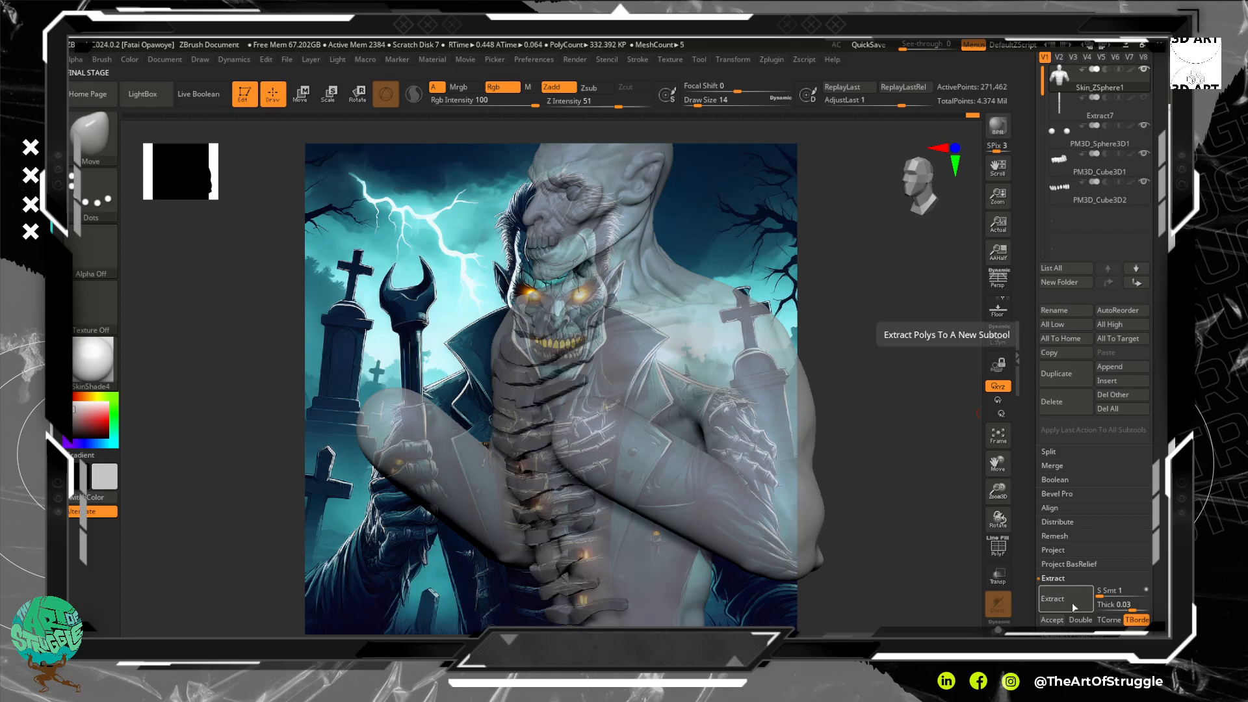
Turn the double-sided option back on, extract the rib bands again and accept them as a new subtool.
{"action": "left_click", "coordinate": [1078, 618]}
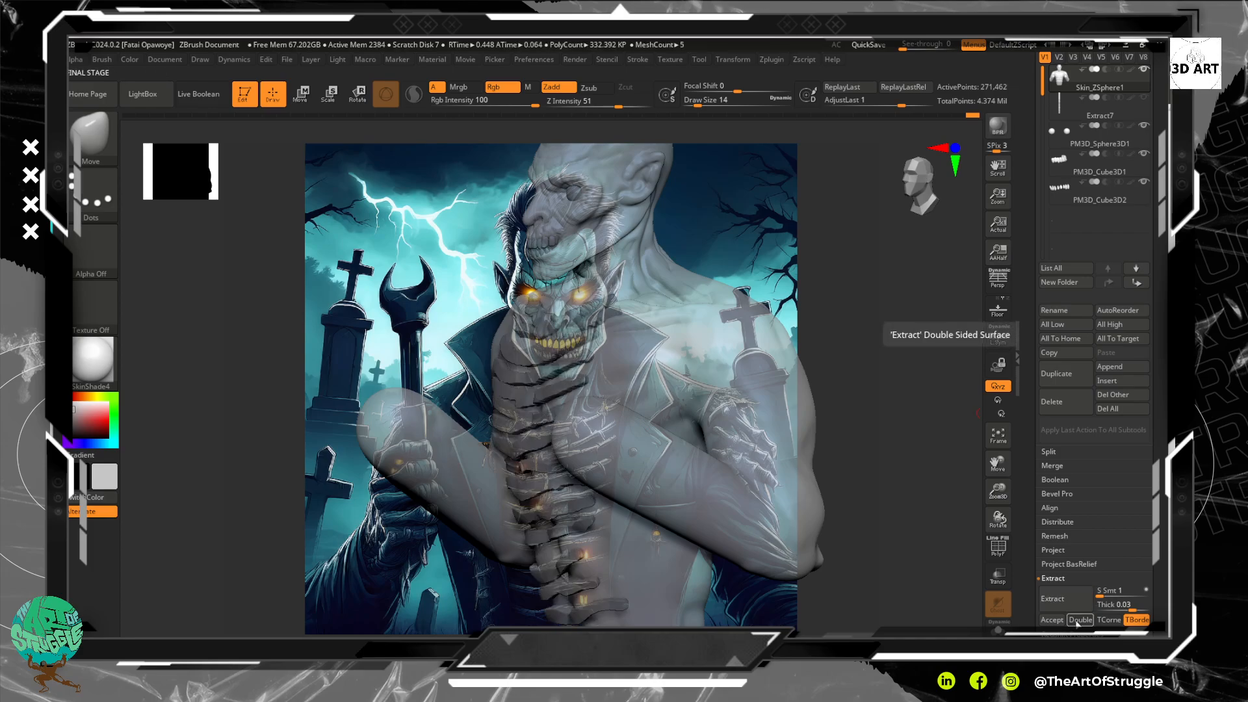
{"action": "left_click", "coordinate": [1074, 602]}
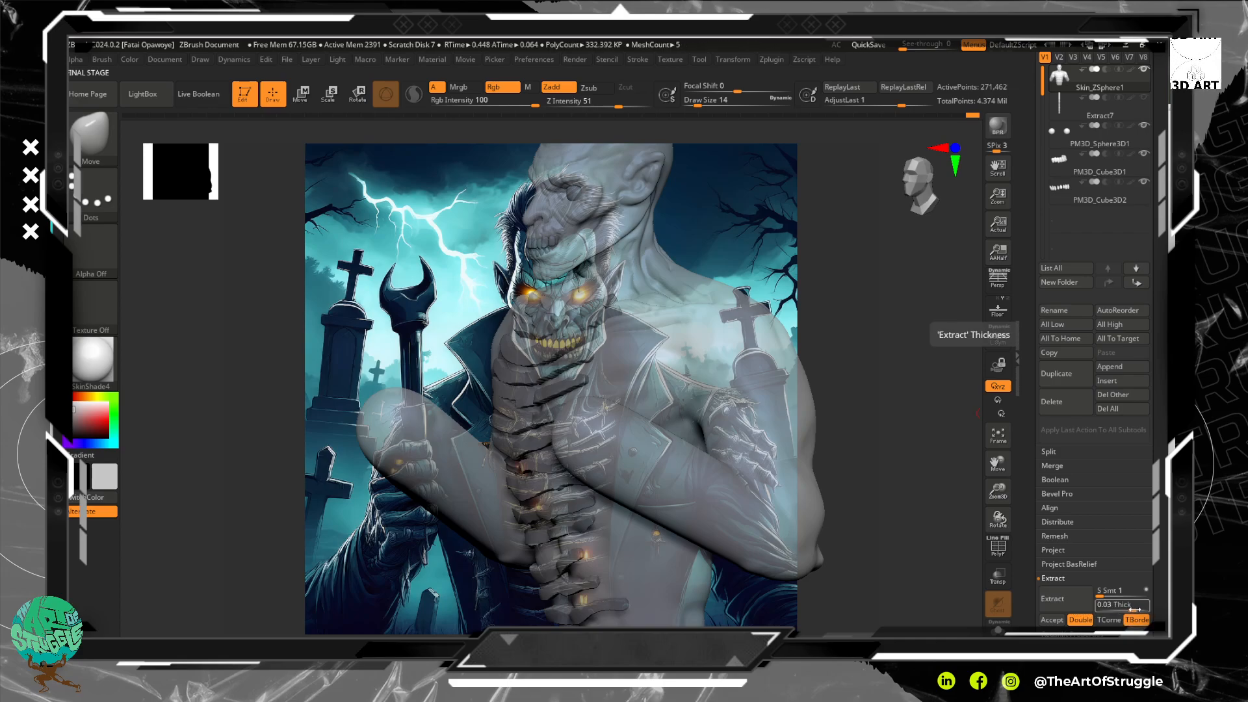
{"action": "left_click", "coordinate": [1052, 620]}
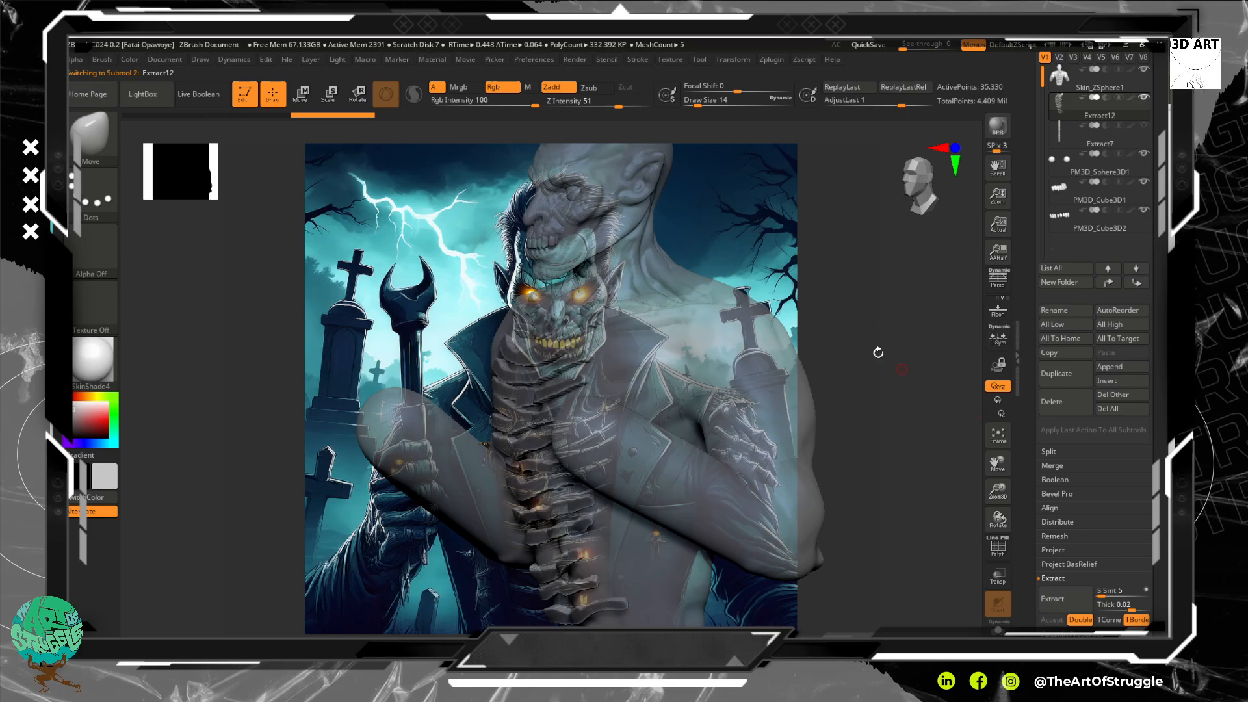
Smooth the newly extracted rib bands with the Polish deformation and inspect them from the front.
{"action": "left_click_drag", "start_coordinate": [839, 436], "coordinate": [850, 360]}
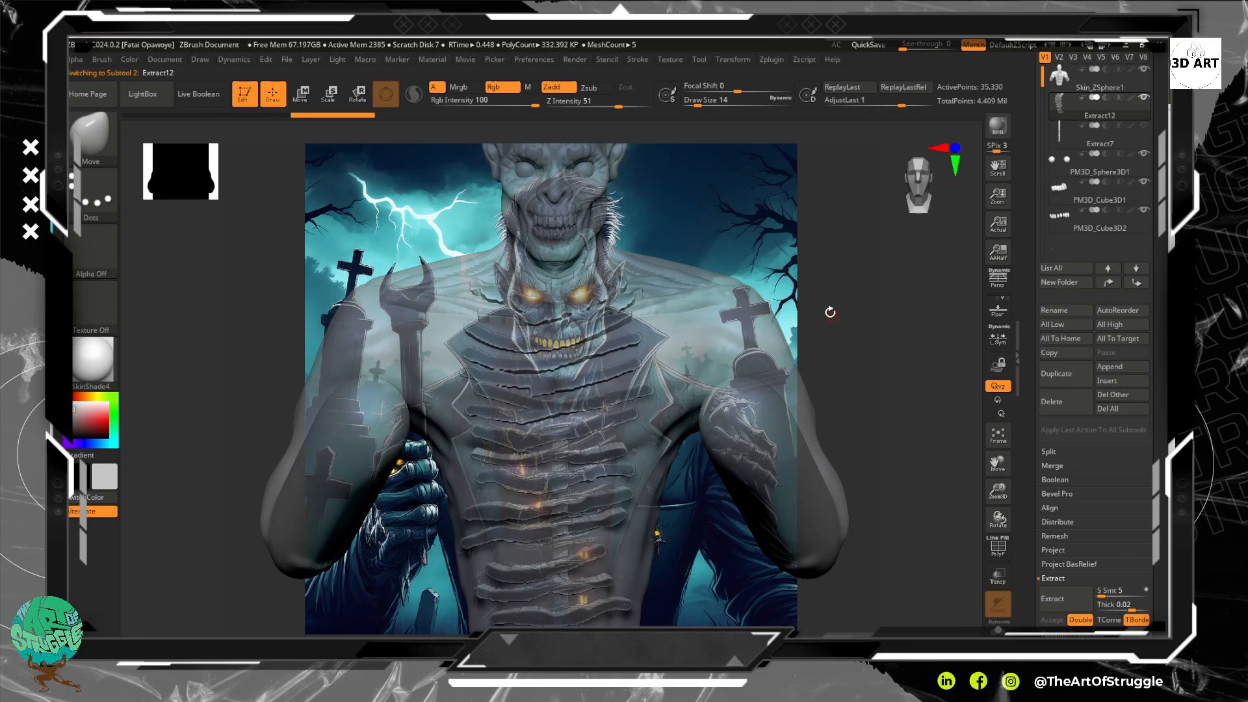
{"action": "left_click_drag", "start_coordinate": [1157, 458], "coordinate": [1146, 359]}
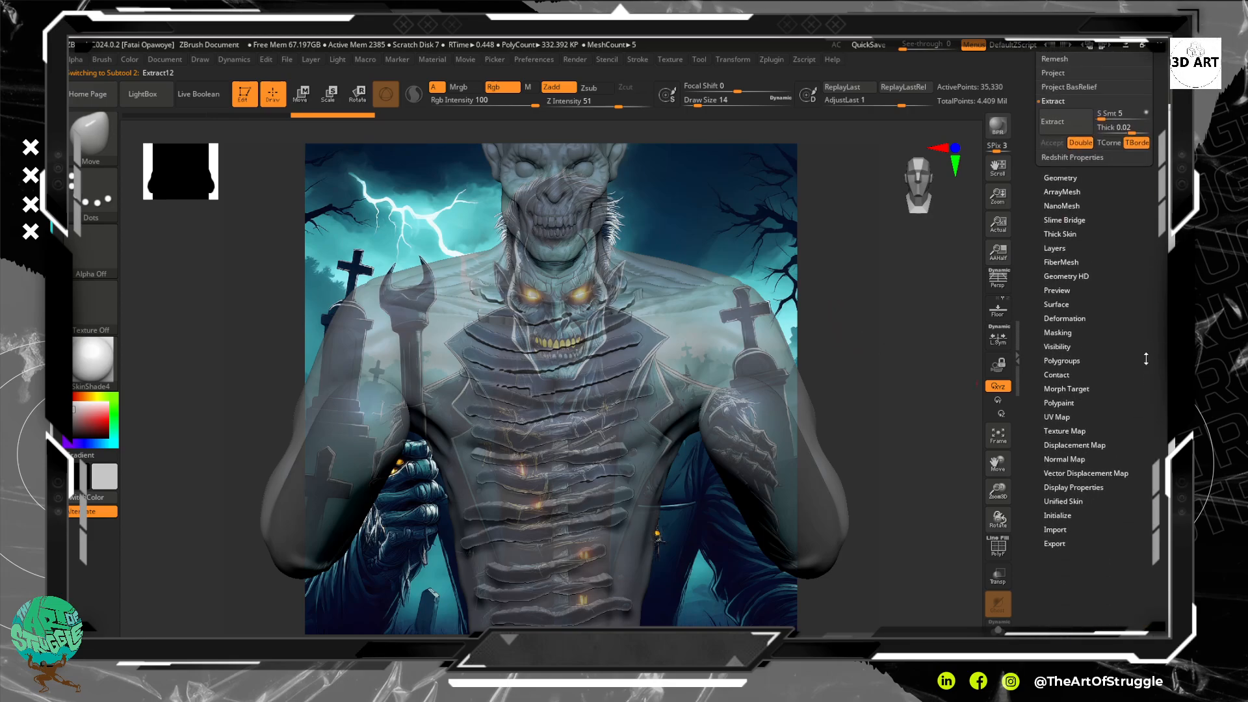
{"action": "left_click", "coordinate": [1061, 177]}
{"action": "scroll", "coordinate": [1072, 338], "scroll_direction": "down", "scroll_amount": 5}
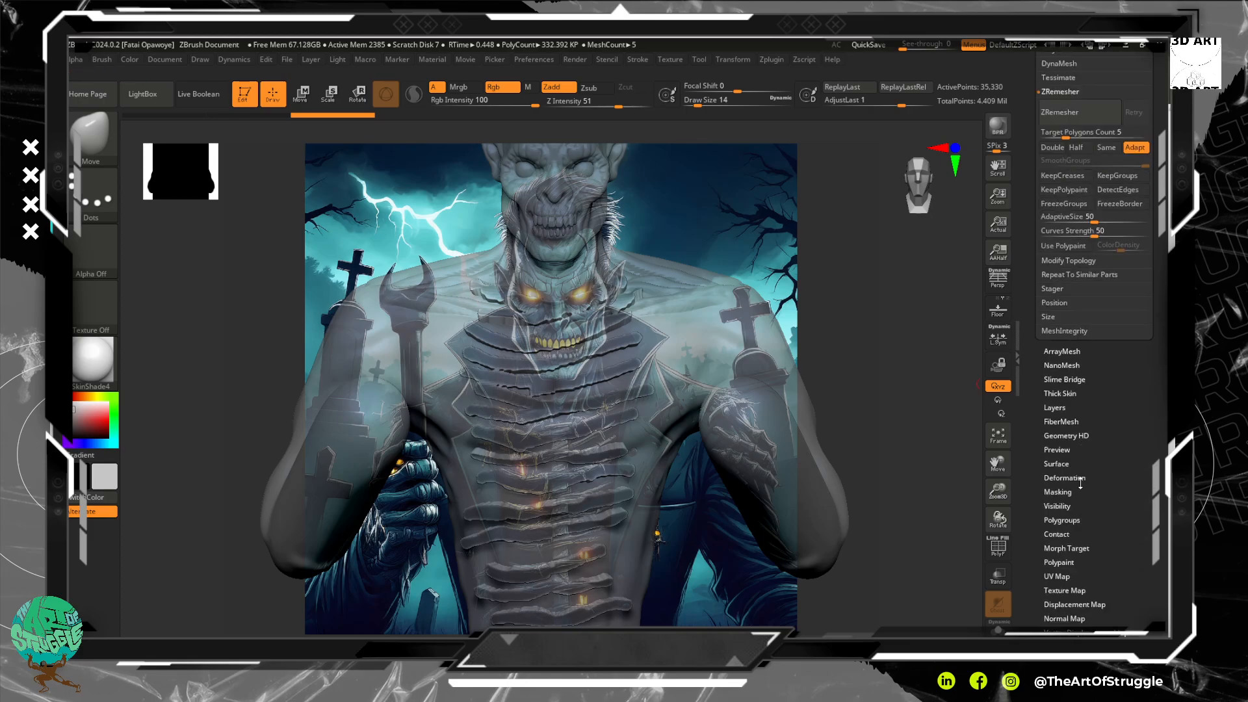
{"action": "left_click", "coordinate": [1059, 400]}
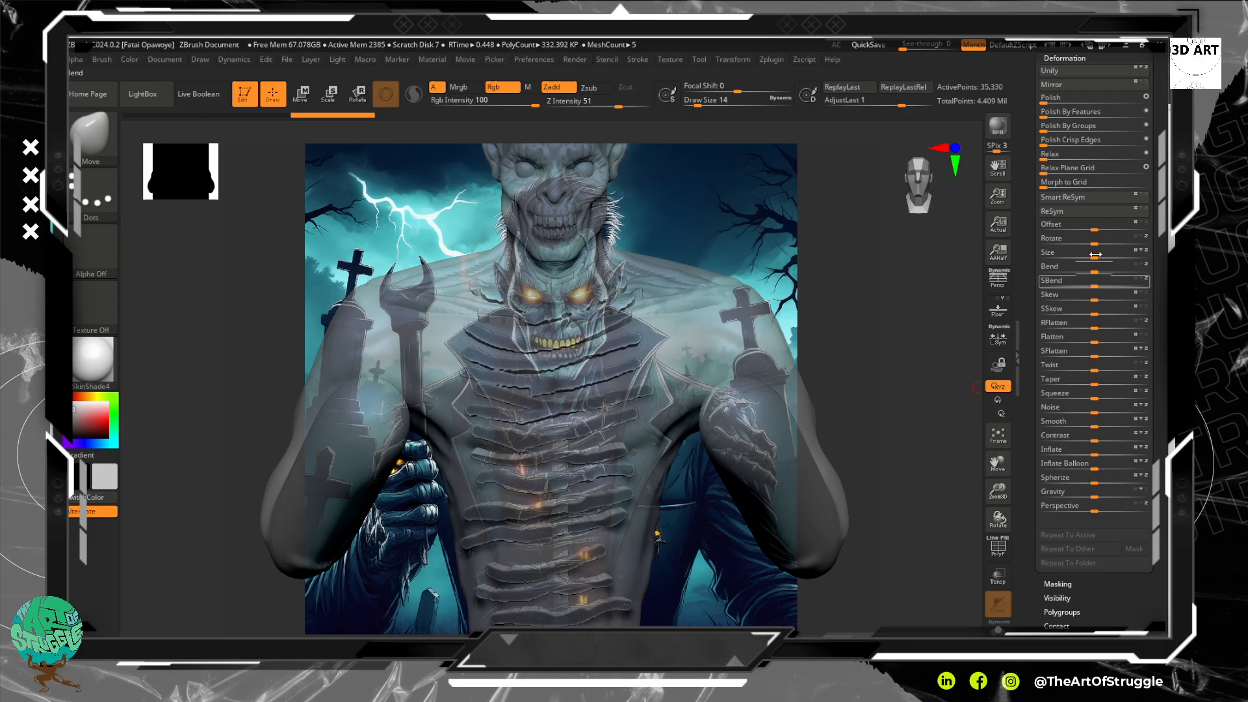
{"action": "left_click_drag", "start_coordinate": [1051, 97], "coordinate": [1056, 102]}
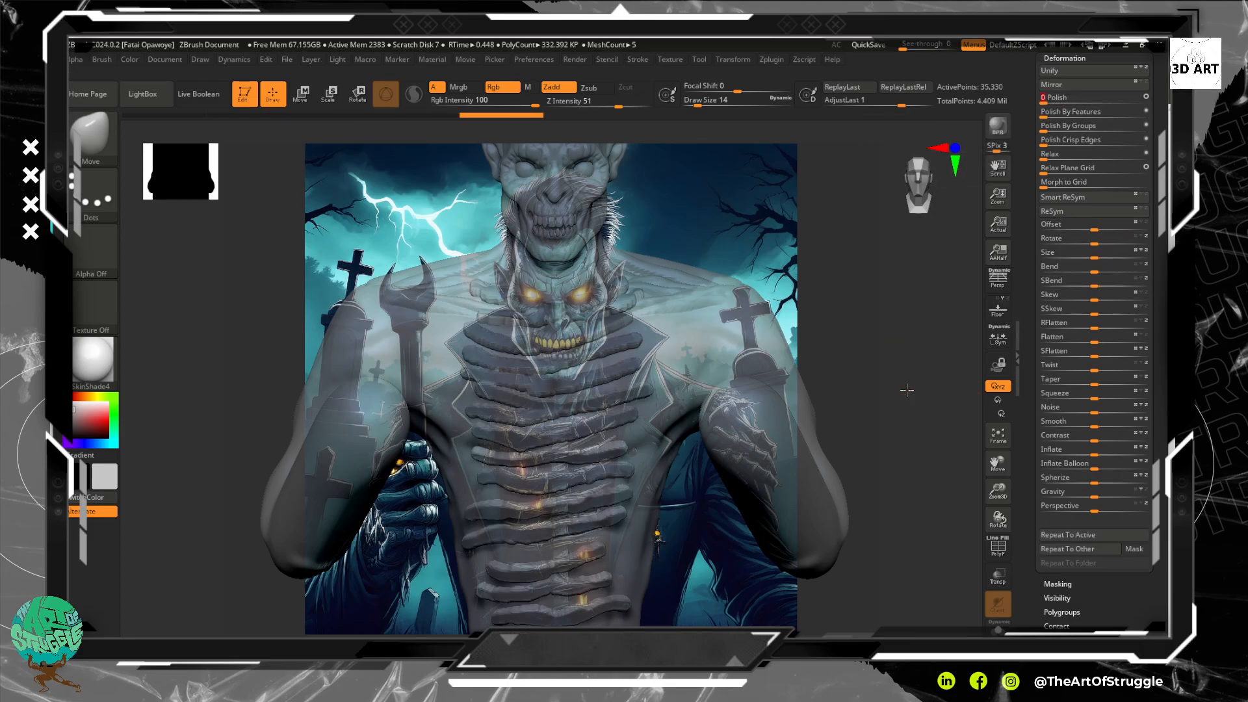
{"action": "mouse_move", "coordinate": [903, 389]}
{"action": "left_mouse_down"}
{"action": "mouse_move", "coordinate": [897, 430]}
{"action": "mouse_move", "coordinate": [930, 412]}
{"action": "mouse_move", "coordinate": [883, 429]}
{"action": "mouse_move", "coordinate": [917, 357]}
{"action": "mouse_move", "coordinate": [891, 362]}
{"action": "mouse_move", "coordinate": [922, 403]}
{"action": "left_mouse_up"}
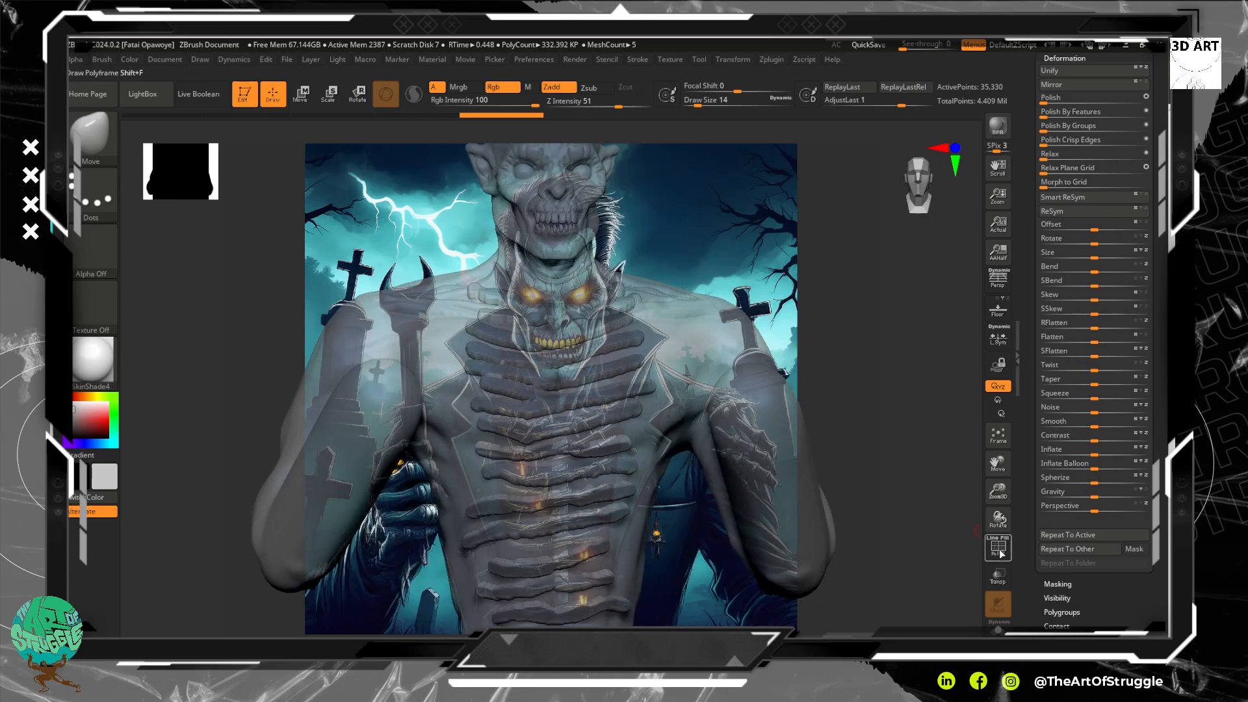
Show the polygon wireframe on the extracted rib bands and clear their mask.
{"action": "left_click", "coordinate": [998, 546]}
{"action": "left_click_drag", "start_coordinate": [900, 355], "coordinate": [900, 398], "text": "alt"}
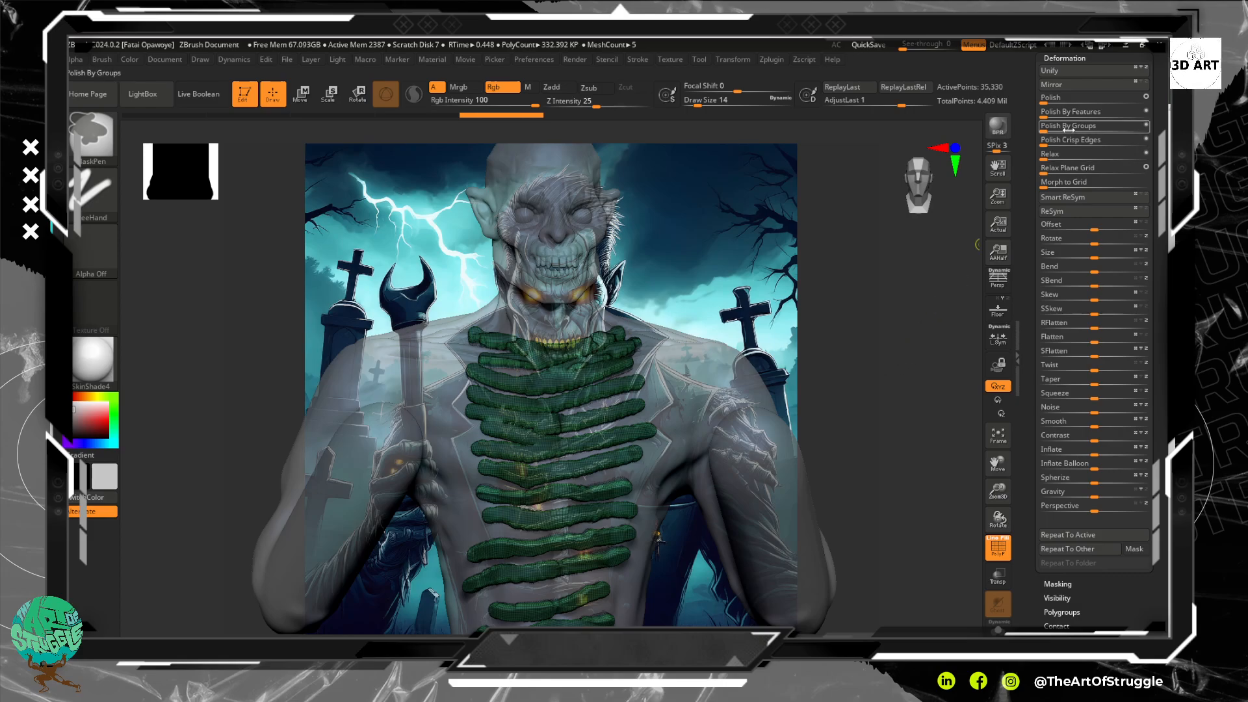
{"action": "mouse_move", "coordinate": [1060, 140]}
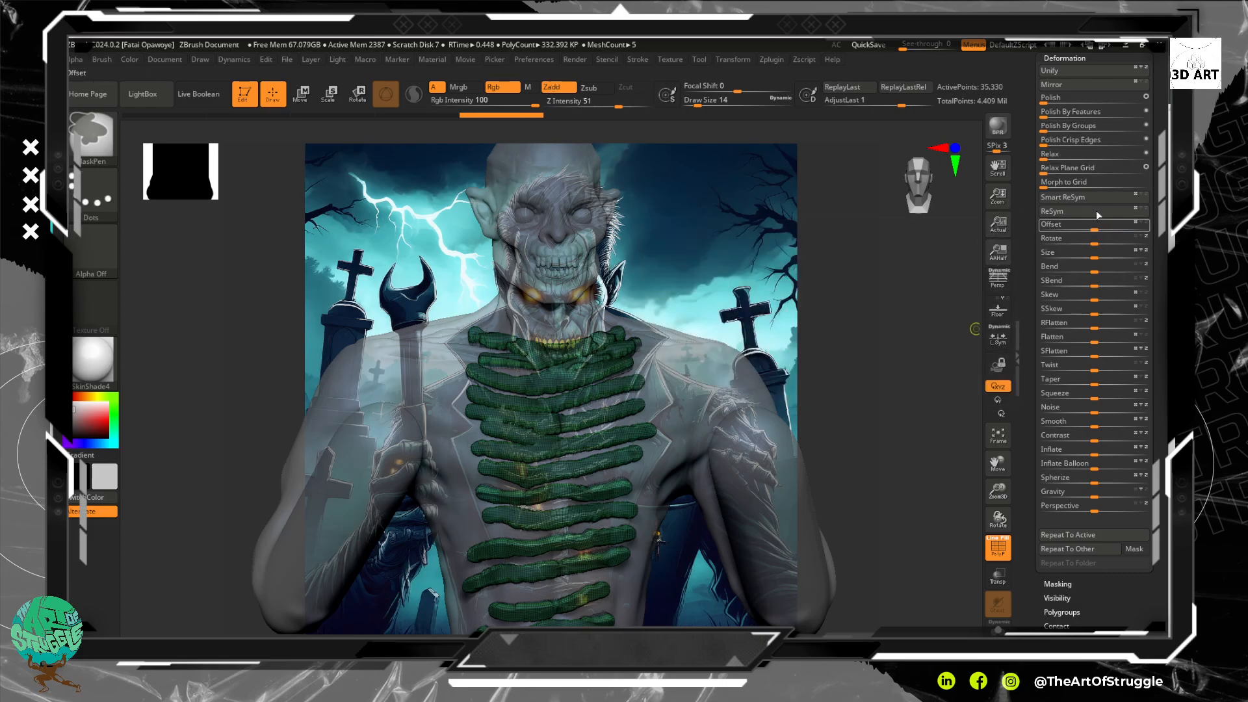
{"action": "left_click_drag", "start_coordinate": [942, 351], "coordinate": [869, 365], "text": "ctrl"}
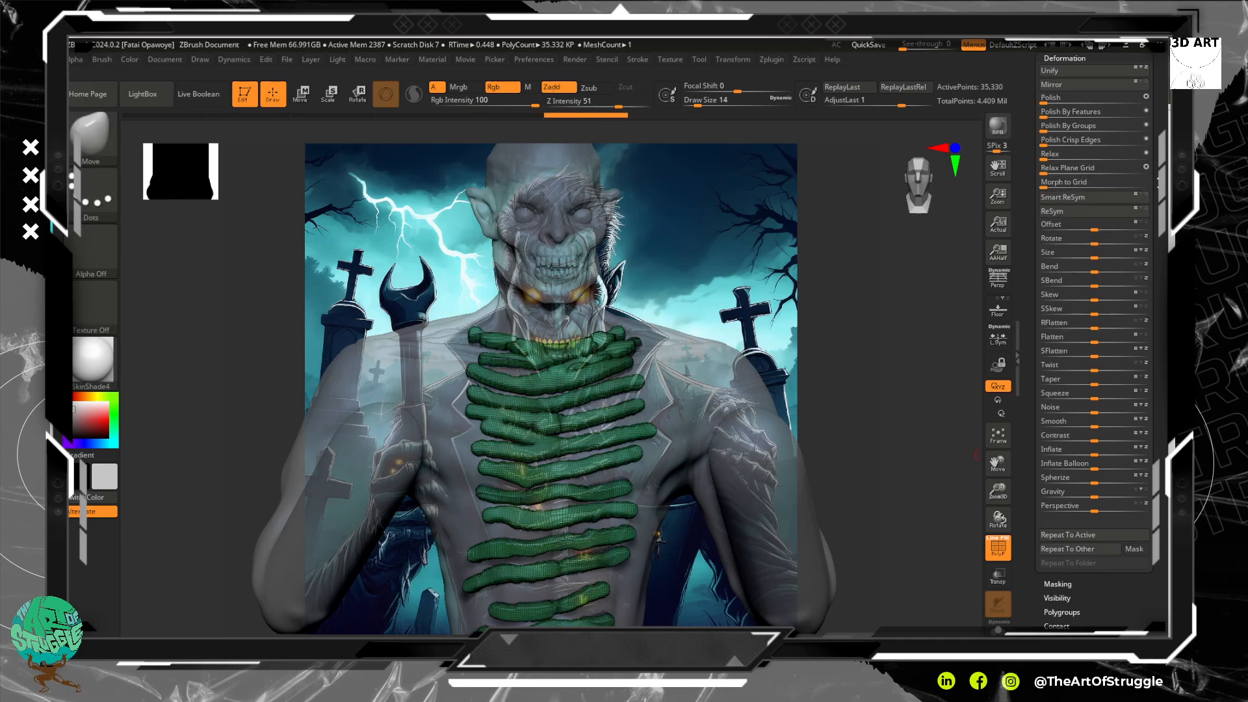
Adjust the thickness of the rib bands with the Inflate and Inflate Balloon deformations.
{"action": "scroll", "coordinate": [1098, 260], "scroll_direction": "up", "scroll_amount": 15}
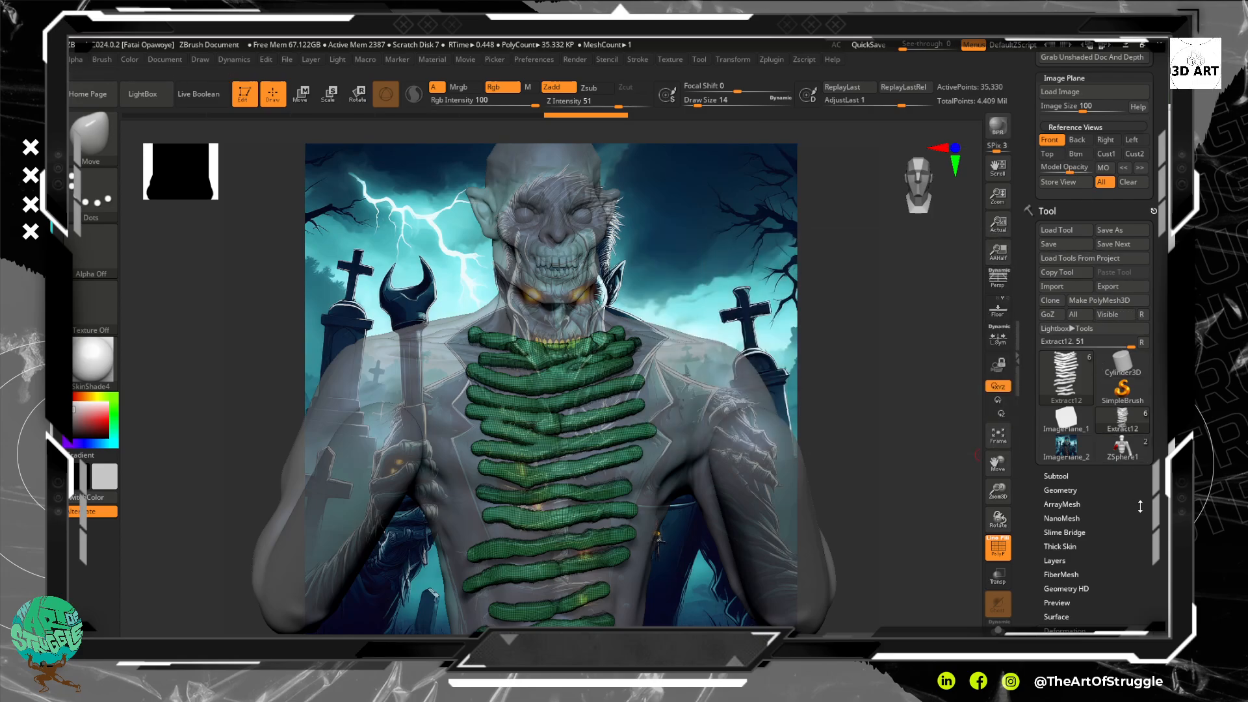
{"action": "scroll", "coordinate": [1135, 383], "scroll_direction": "down", "scroll_amount": 12}
{"action": "left_click_drag", "start_coordinate": [1135, 382], "coordinate": [1137, 350]}
{"action": "right_click_drag", "start_coordinate": [909, 404], "coordinate": [911, 418], "text": "ctrl"}
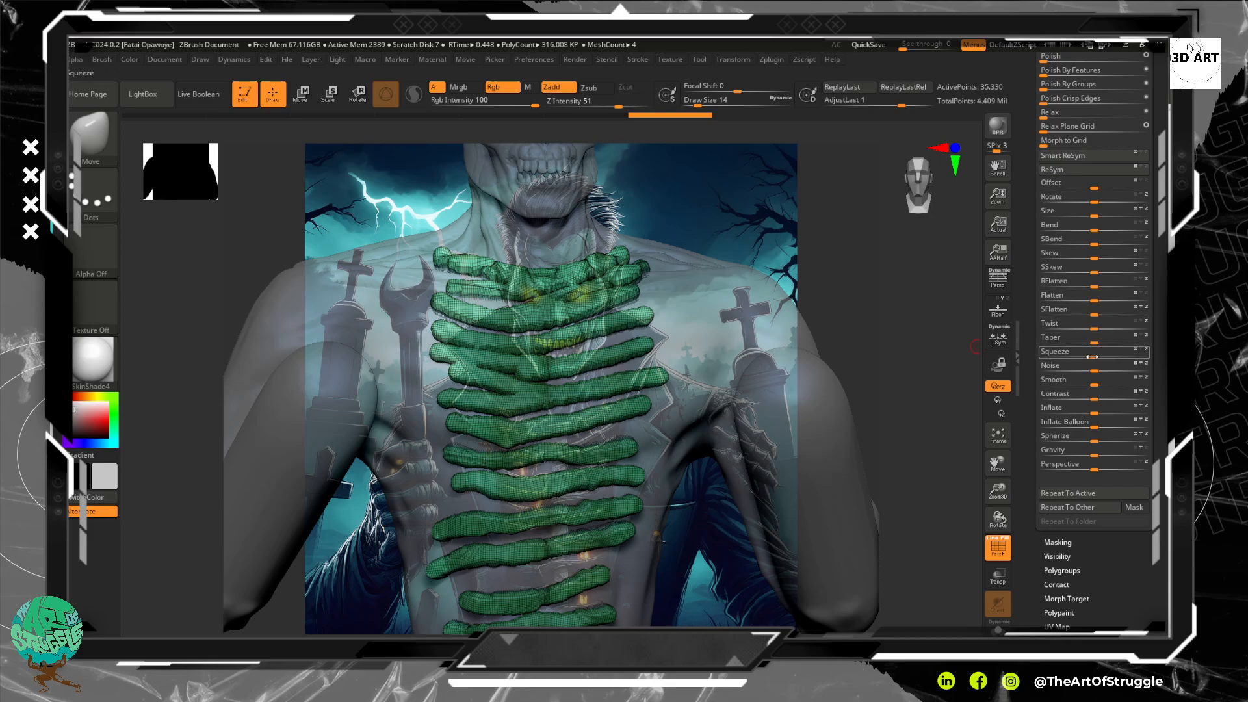
{"action": "left_click_drag", "start_coordinate": [1094, 353], "coordinate": [1084, 358]}
{"action": "left_click_drag", "start_coordinate": [1089, 357], "coordinate": [1079, 356]}
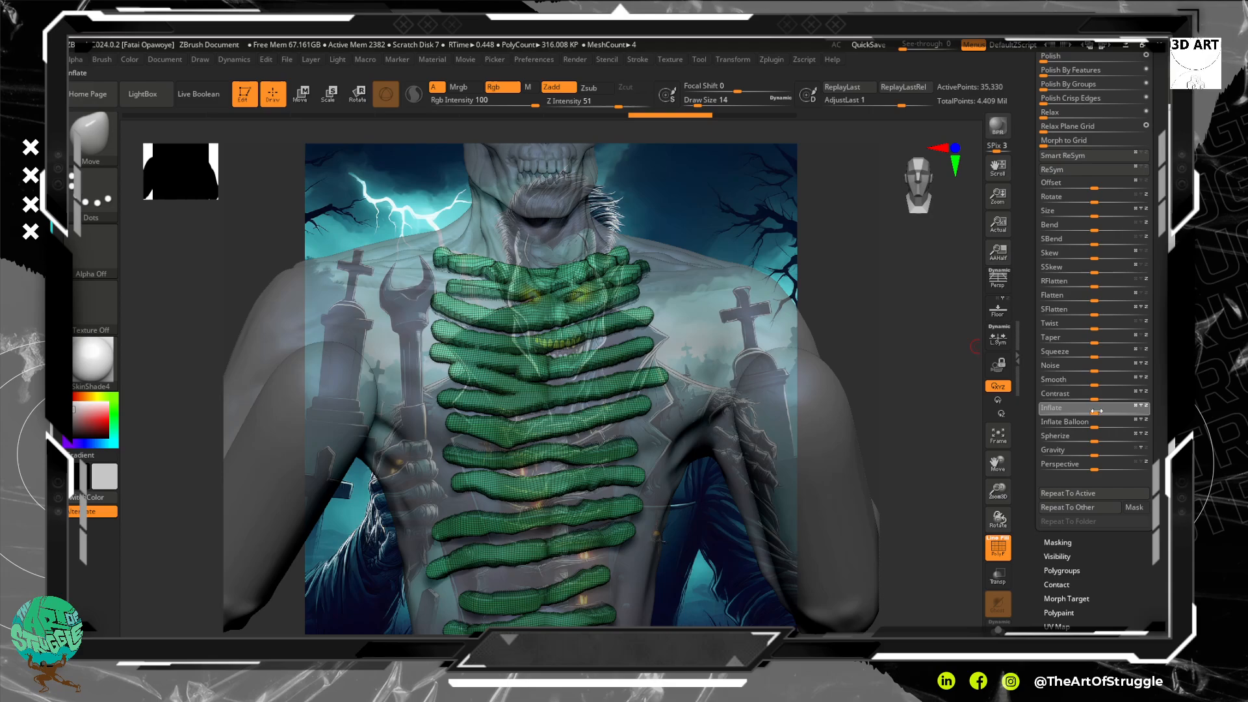
{"action": "mouse_move", "coordinate": [1096, 412]}
{"action": "left_mouse_down"}
{"action": "mouse_move", "coordinate": [1089, 425]}
{"action": "mouse_move", "coordinate": [1103, 422]}
{"action": "left_mouse_up"}
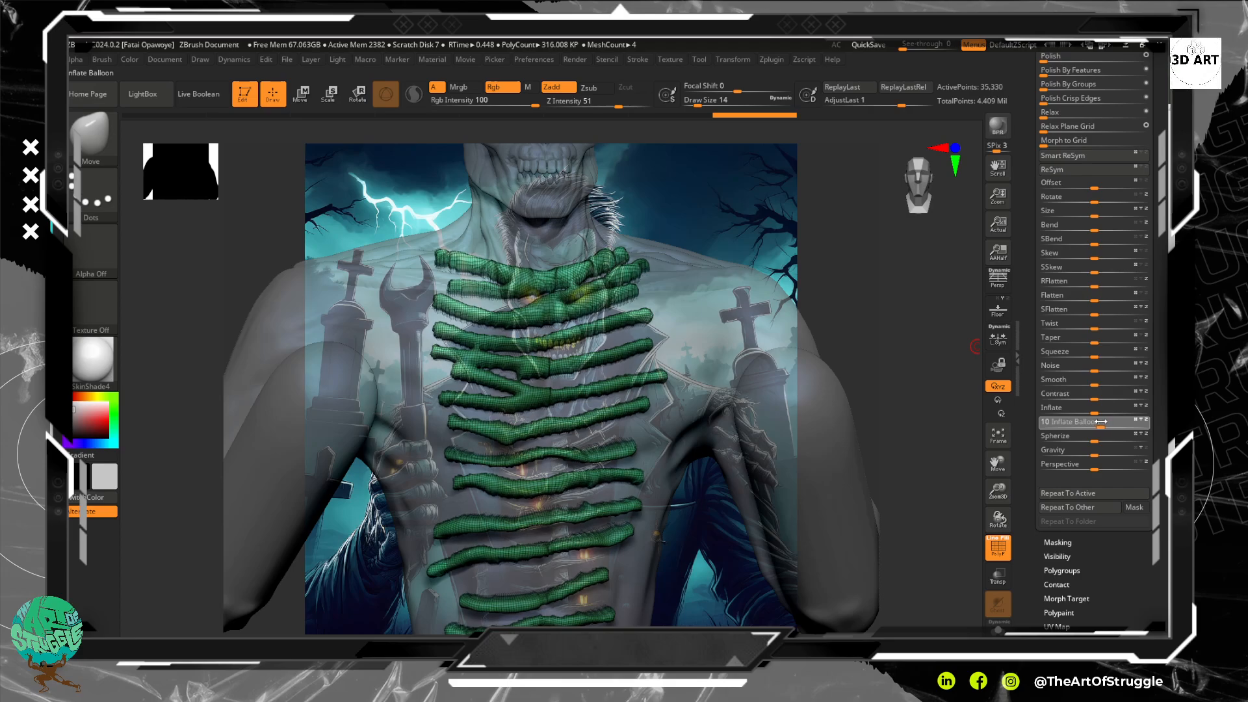
{"action": "left_click_drag", "start_coordinate": [1100, 422], "coordinate": [1099, 422]}
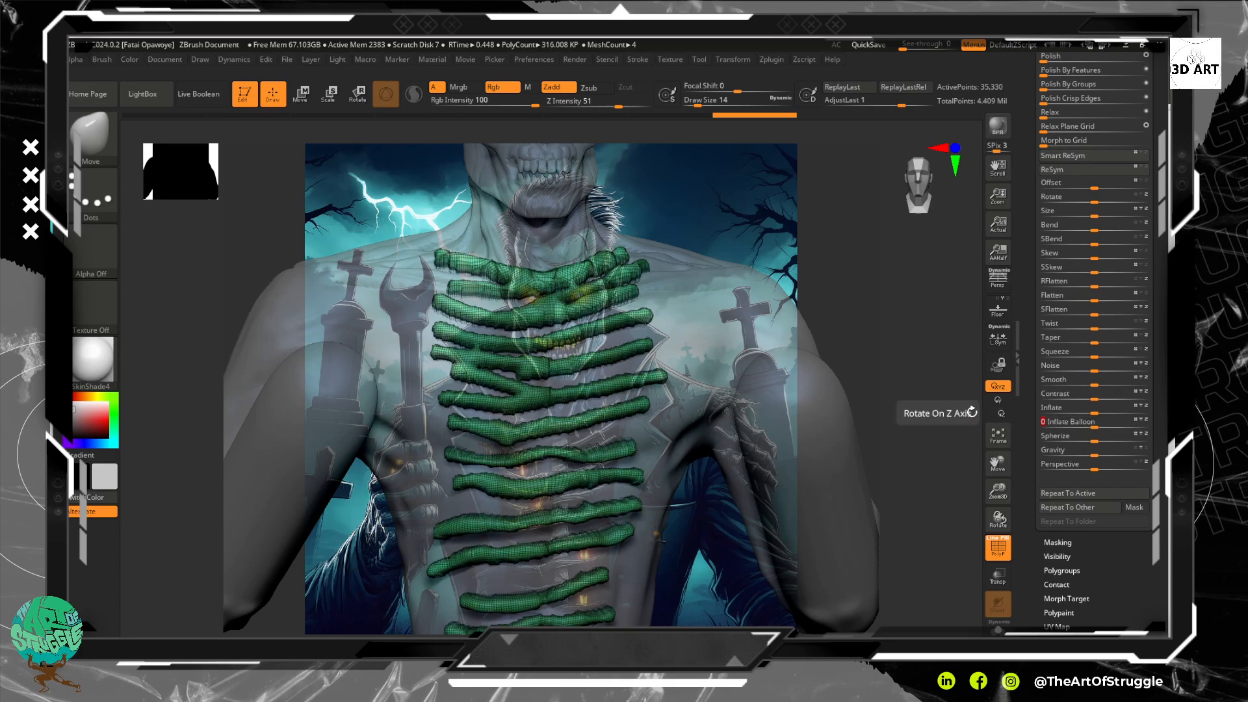
{"action": "left_click_drag", "start_coordinate": [969, 413], "coordinate": [912, 313]}
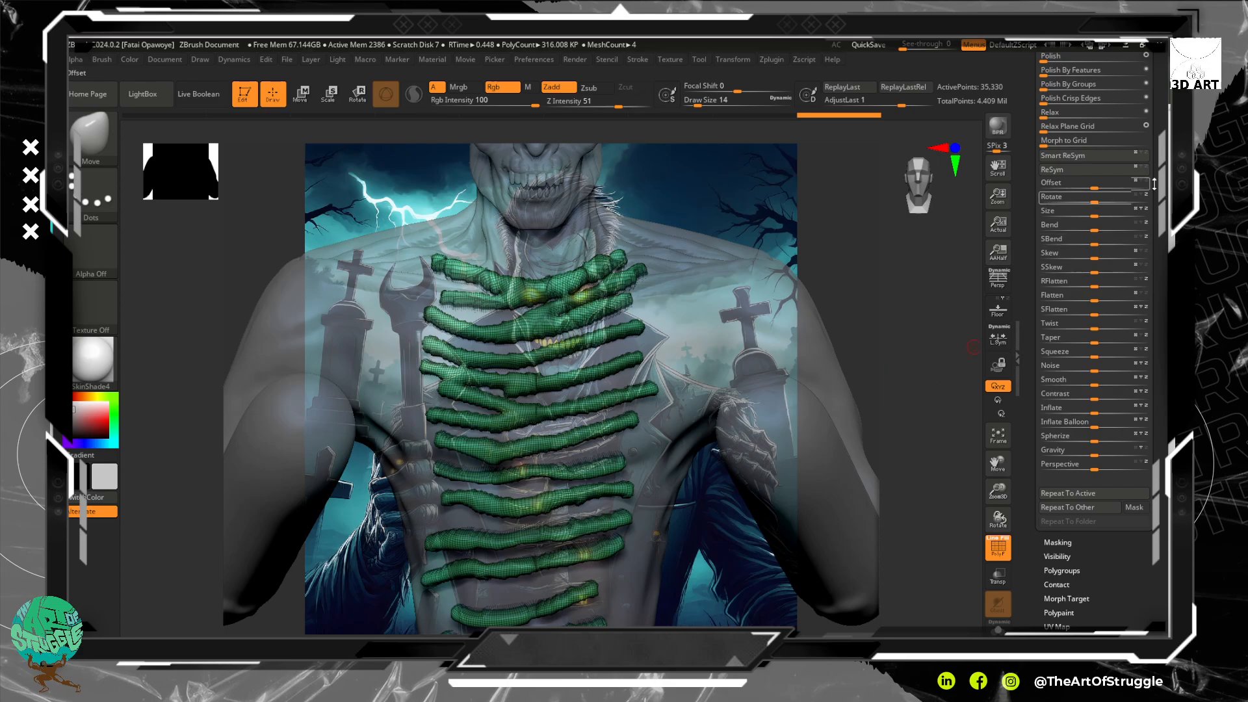
Hide the Skin_ZSphere1 body subtool and turn off the polygon wireframe on the rib bands.
{"action": "scroll", "coordinate": [1158, 189], "scroll_direction": "up", "scroll_amount": 15}
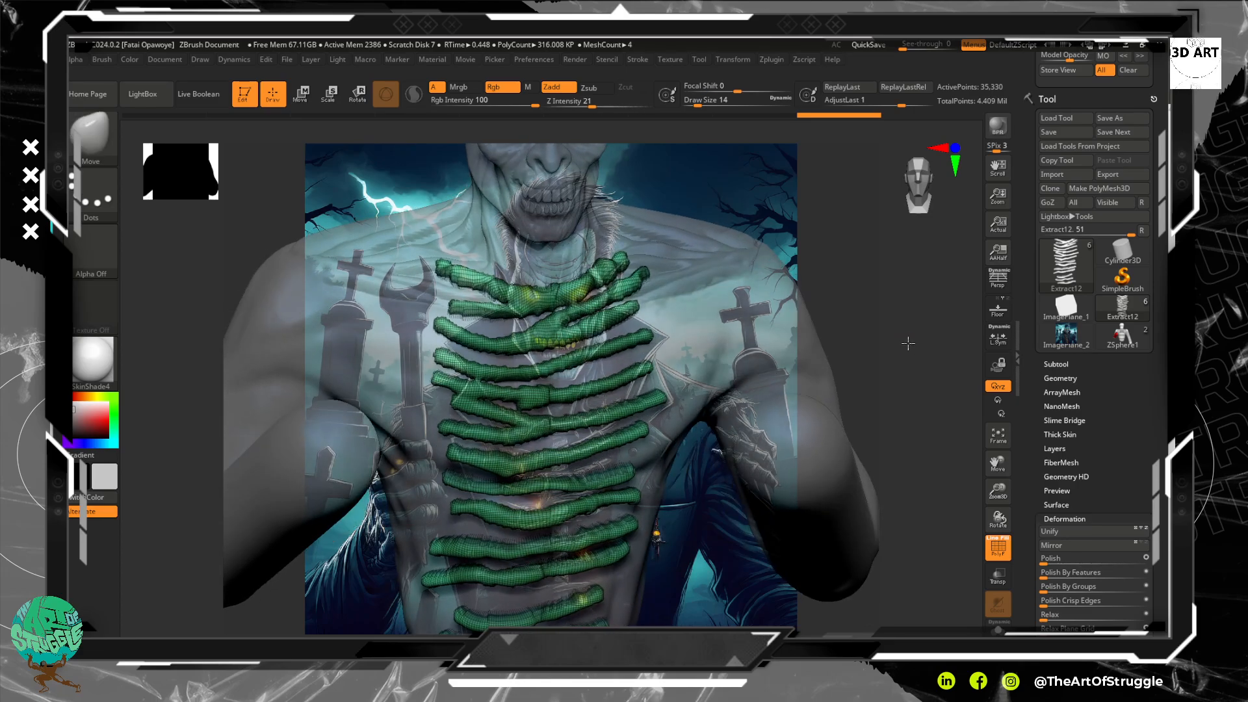
{"action": "left_click", "coordinate": [1057, 364]}
{"action": "left_click", "coordinate": [1145, 97]}
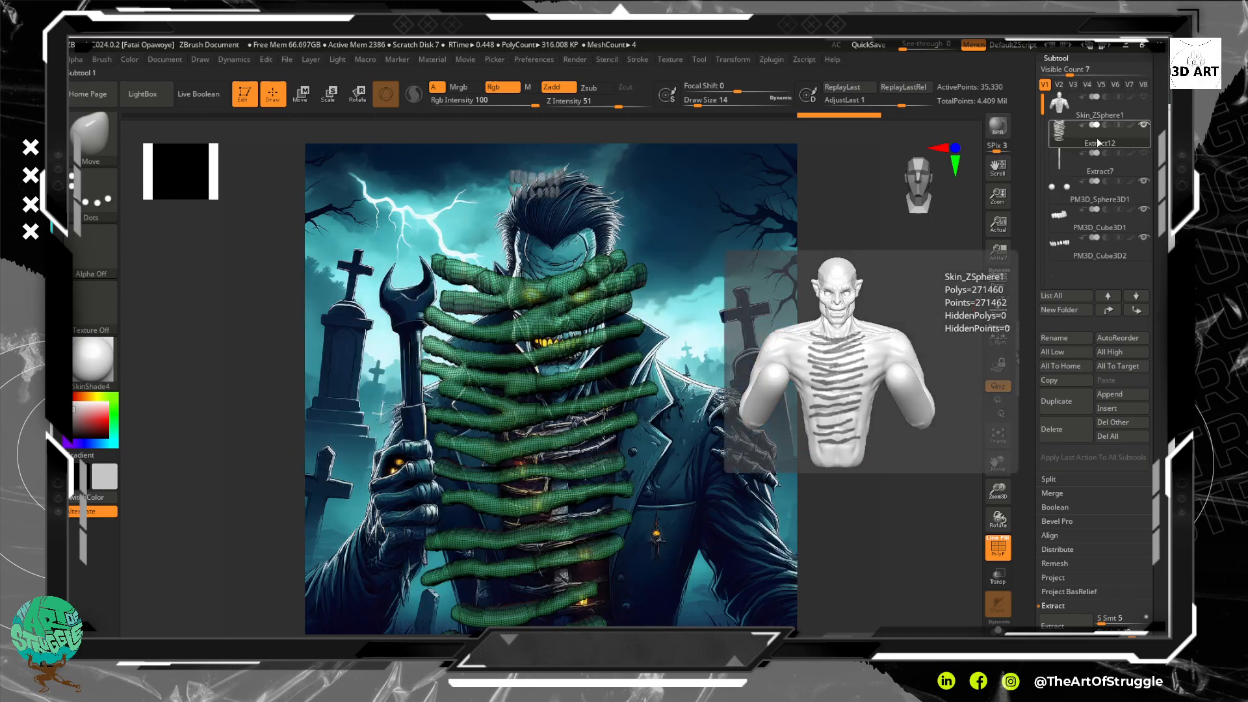
{"action": "left_click_drag", "start_coordinate": [854, 423], "coordinate": [830, 433], "text": "alt"}
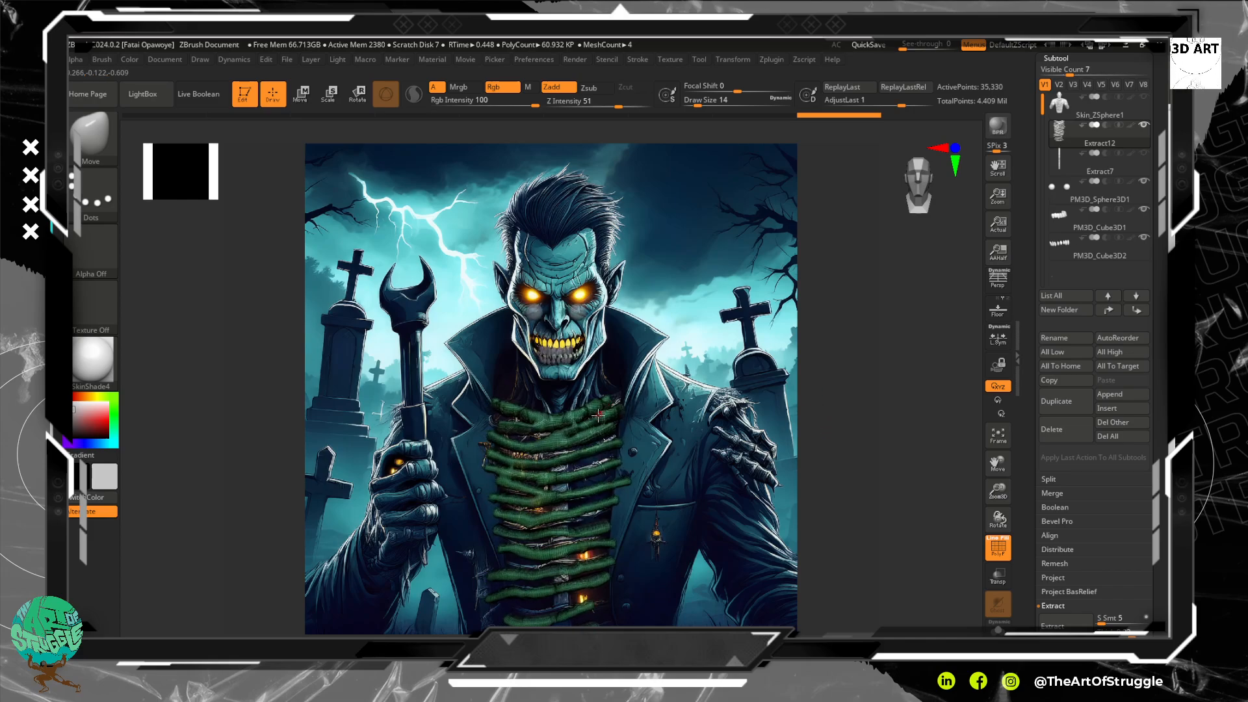
{"action": "left_click", "coordinate": [991, 559]}
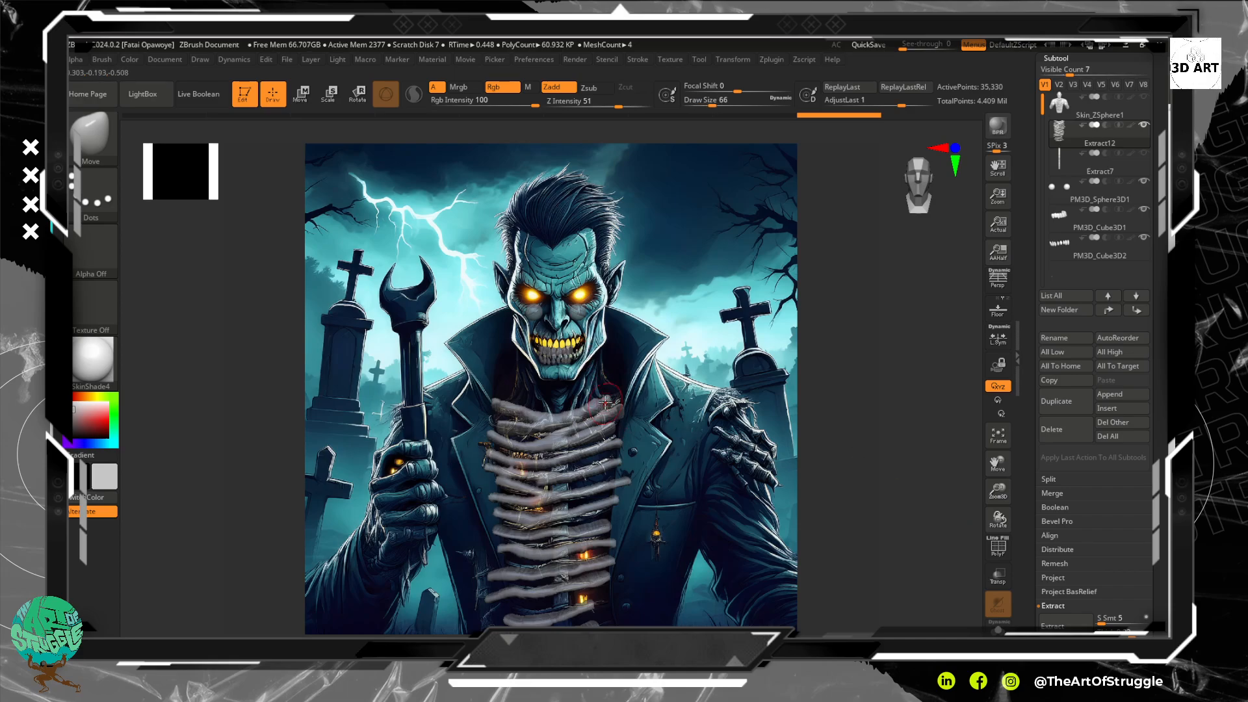
Set the Smooth brush's Z Intensity to 44 and smooth the surface of the rib bands.
{"action": "key", "text": "shift"}
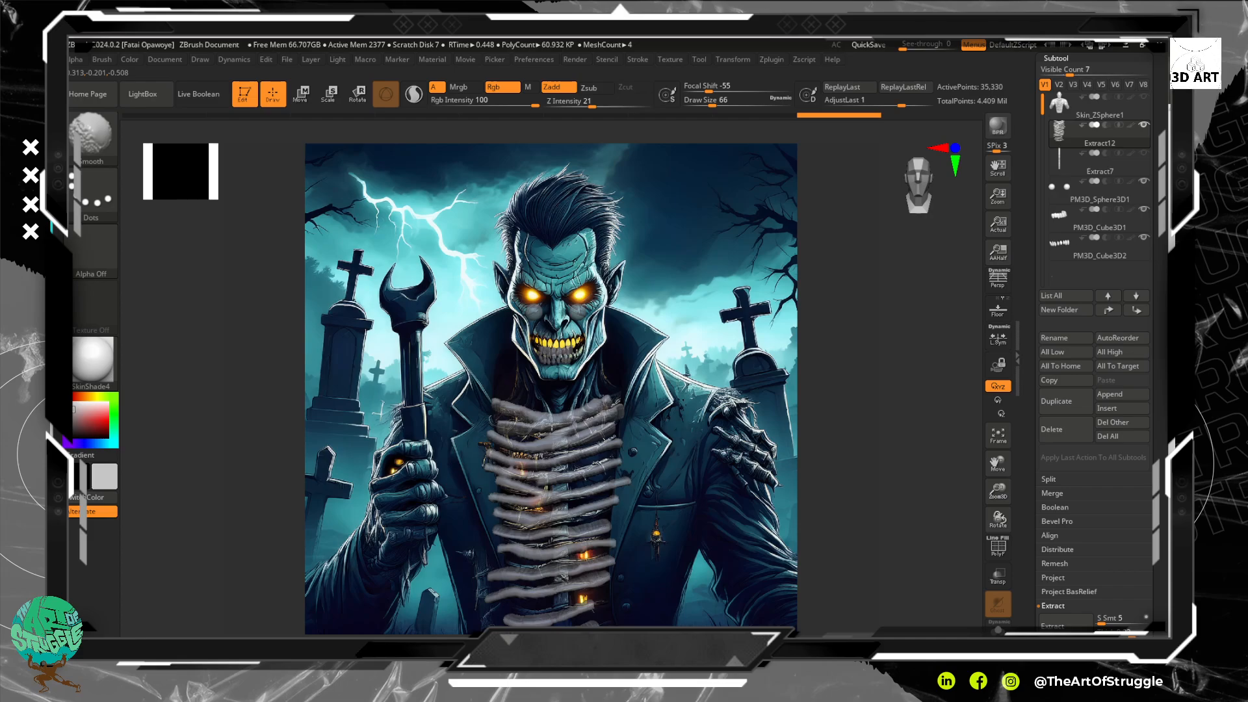
{"action": "left_click", "coordinate": [605, 107]}
{"action": "left_click_drag", "start_coordinate": [605, 106], "coordinate": [612, 109]}
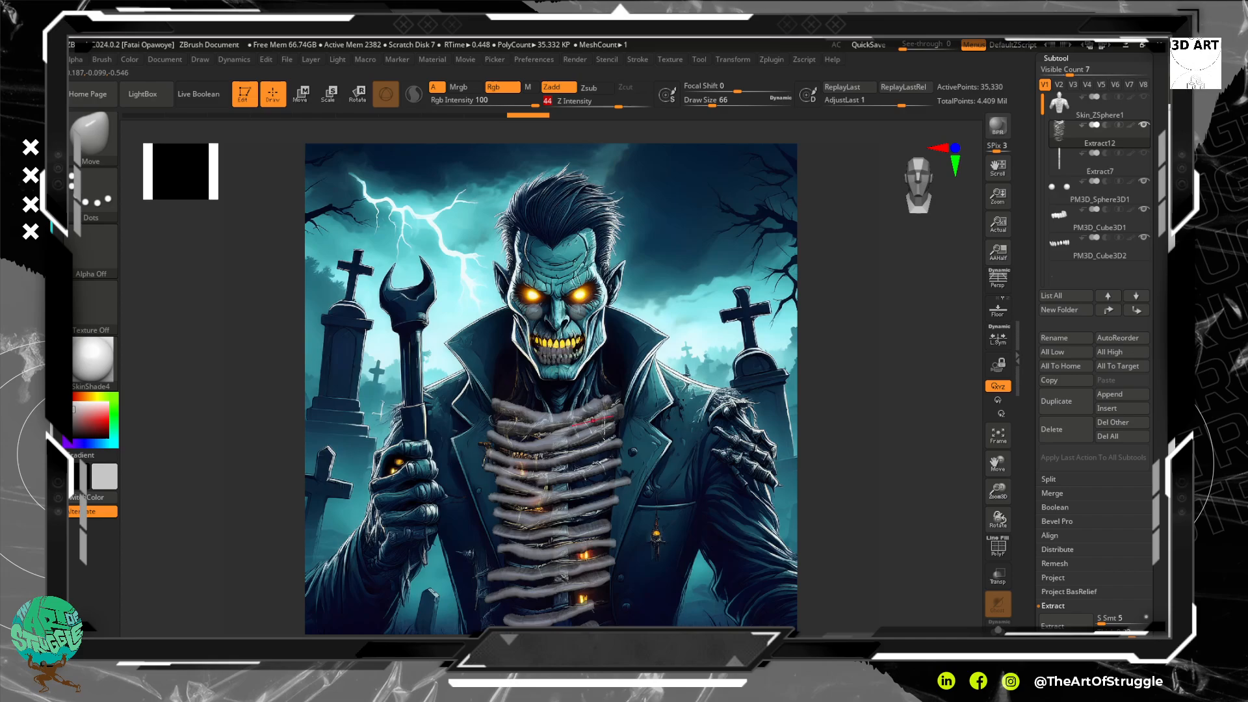
{"action": "mouse_move", "coordinate": [865, 488]}
{"action": "left_mouse_down"}
{"action": "mouse_move", "coordinate": [825, 483]}
{"action": "mouse_move", "coordinate": [860, 484]}
{"action": "left_mouse_up"}
{"action": "left_click", "coordinate": [1122, 185]}
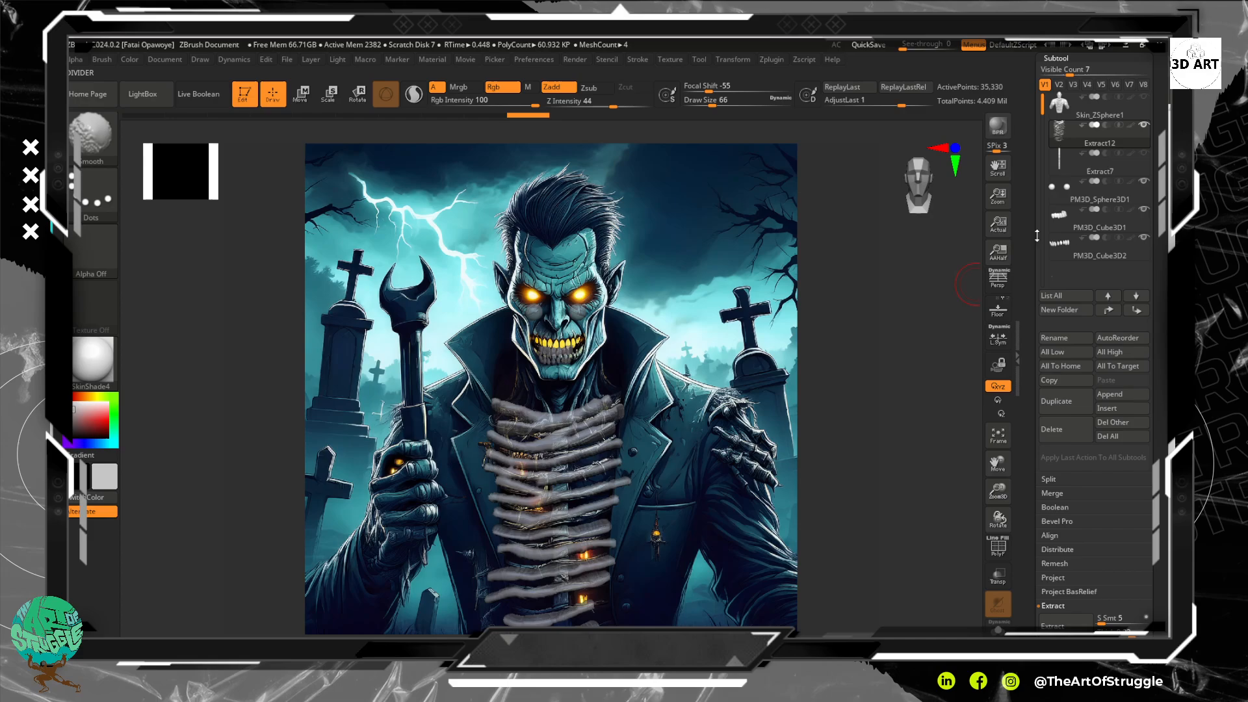
{"action": "key", "text": "shift"}
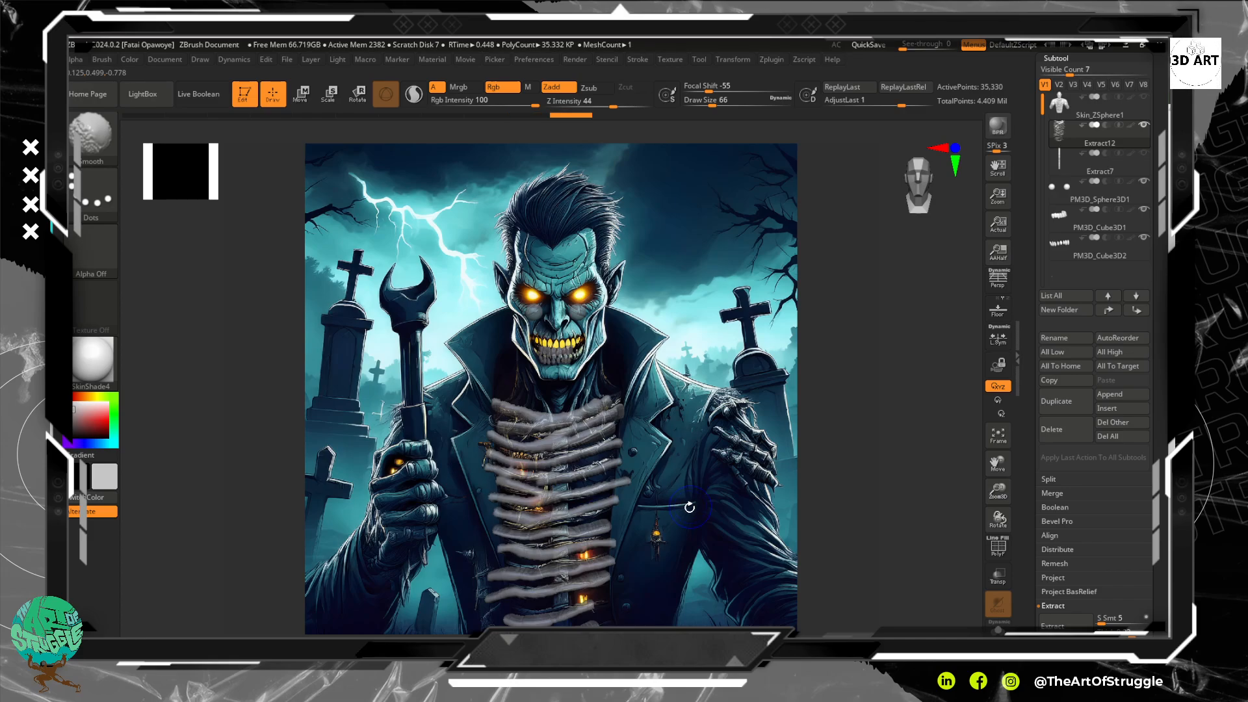
Show the polygon wireframe and repeatedly ZRemesh the rib bands with the Half option to reduce their polygons.
{"action": "left_click", "coordinate": [998, 546]}
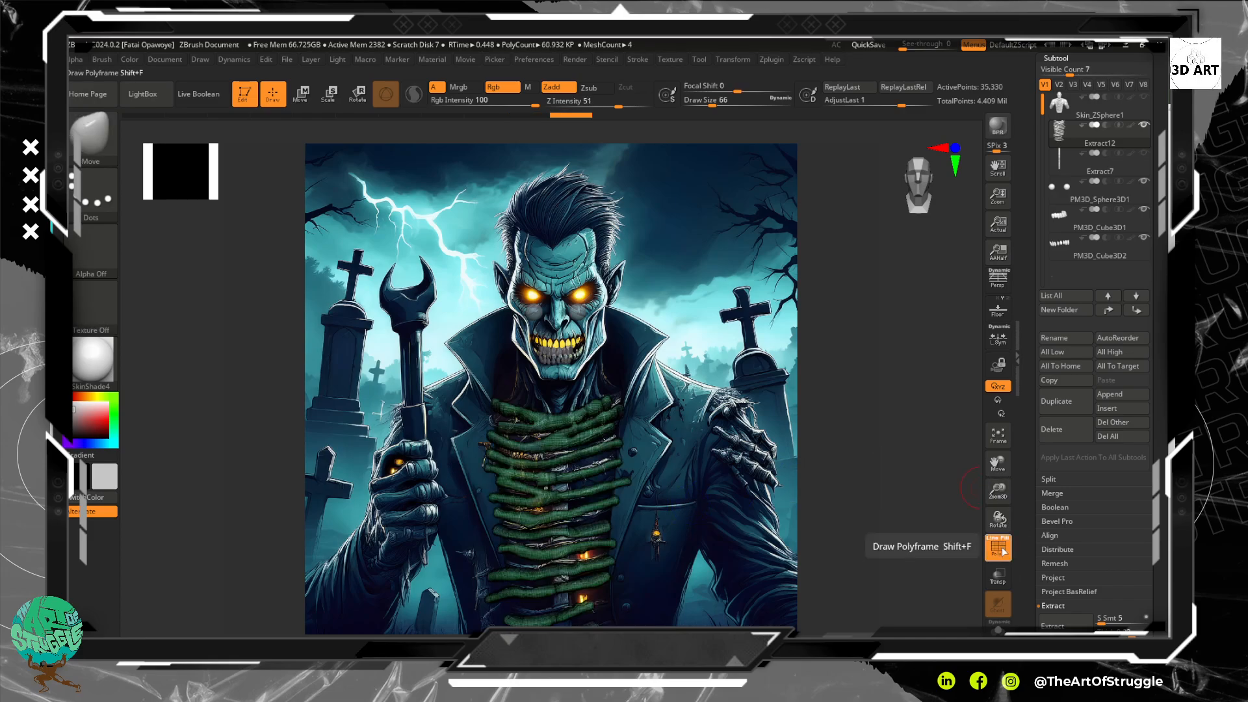
{"action": "left_click_drag", "start_coordinate": [1153, 618], "coordinate": [1153, 414]}
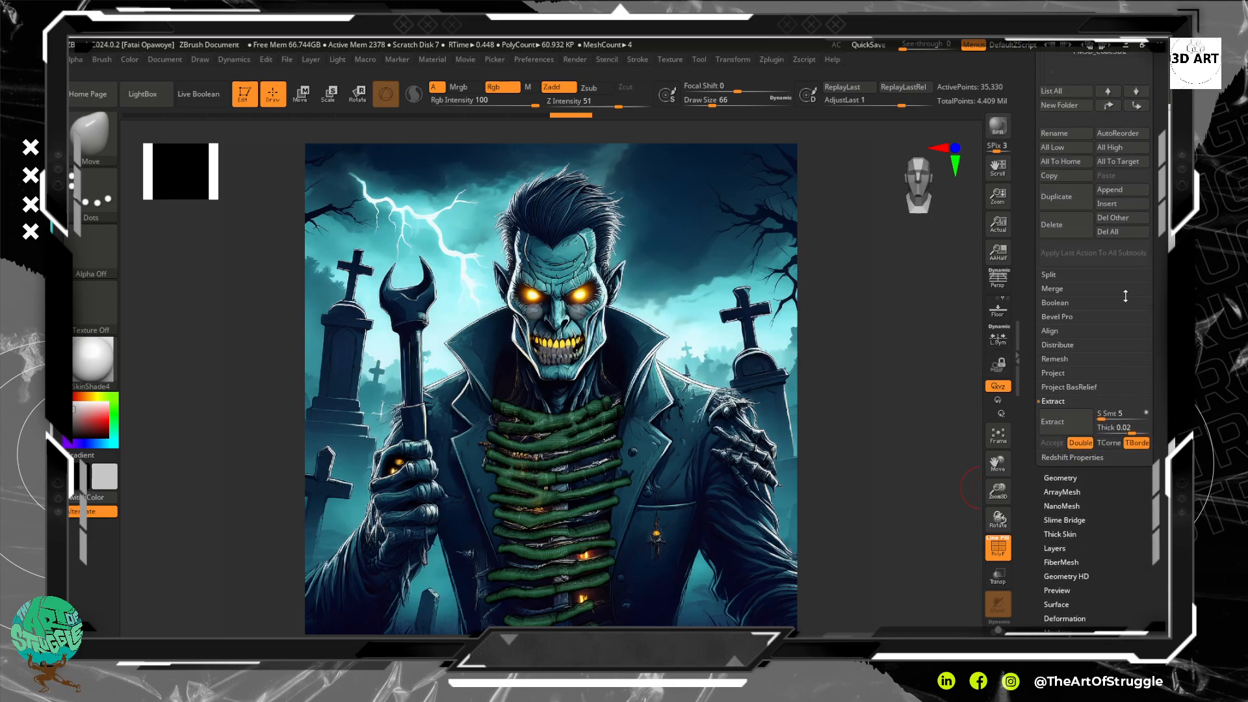
{"action": "left_click", "coordinate": [1061, 478]}
{"action": "left_click", "coordinate": [1075, 352]}
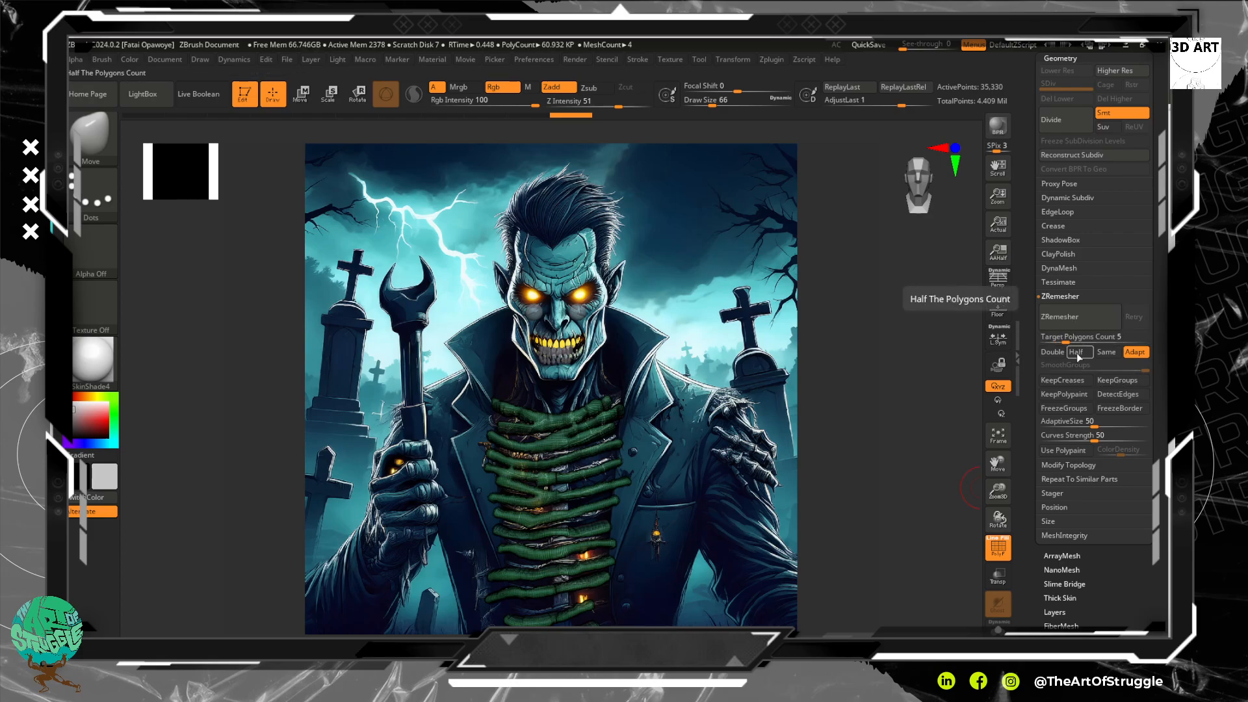
{"action": "left_click", "coordinate": [1078, 317]}
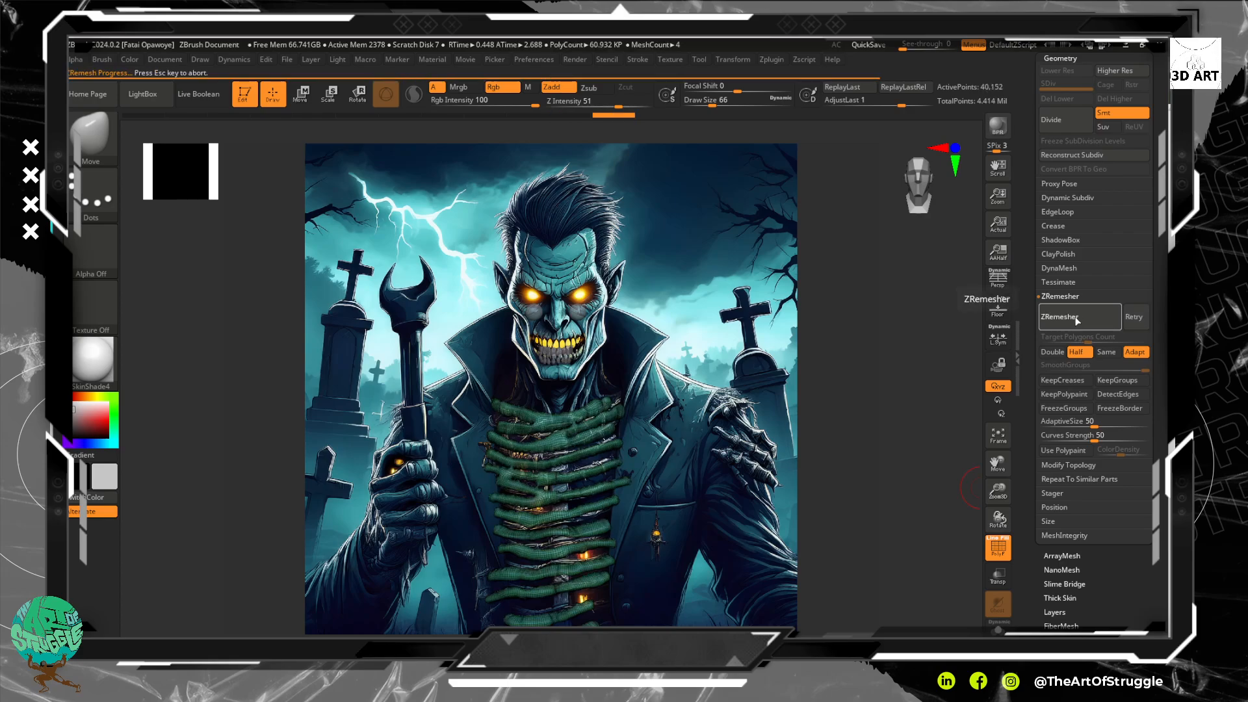
{"action": "left_click", "coordinate": [1077, 319]}
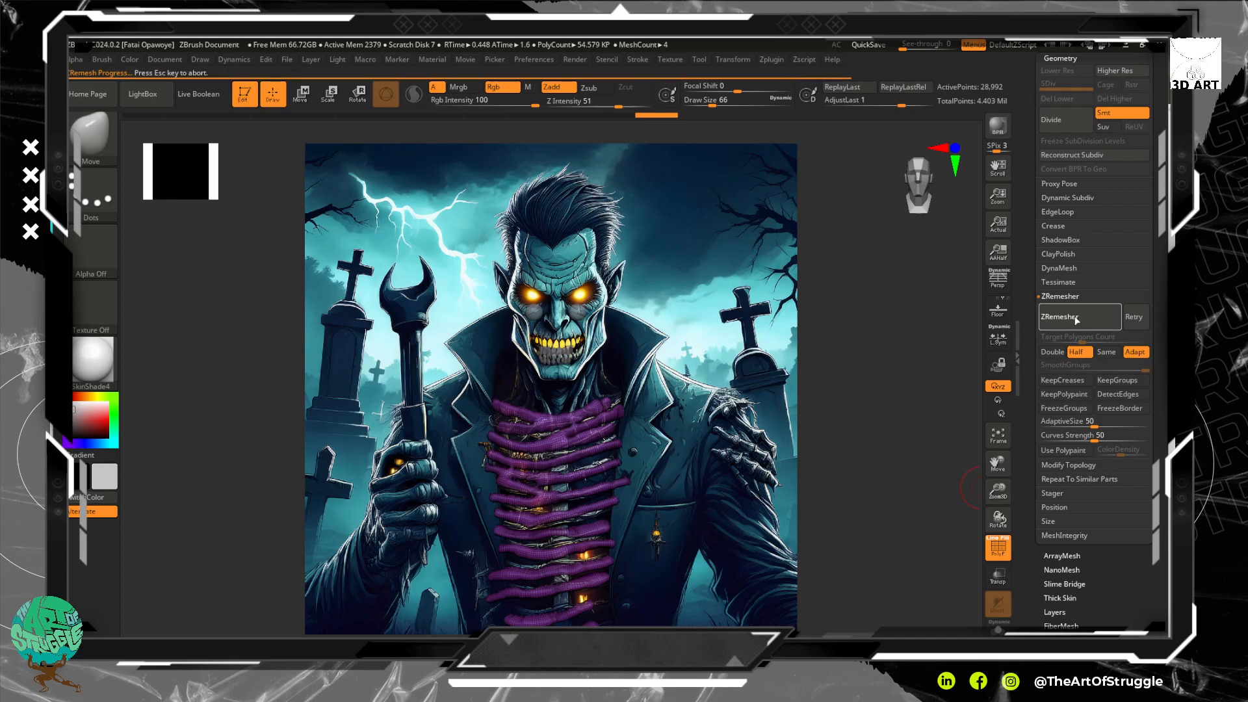
{"action": "left_click", "coordinate": [1076, 318]}
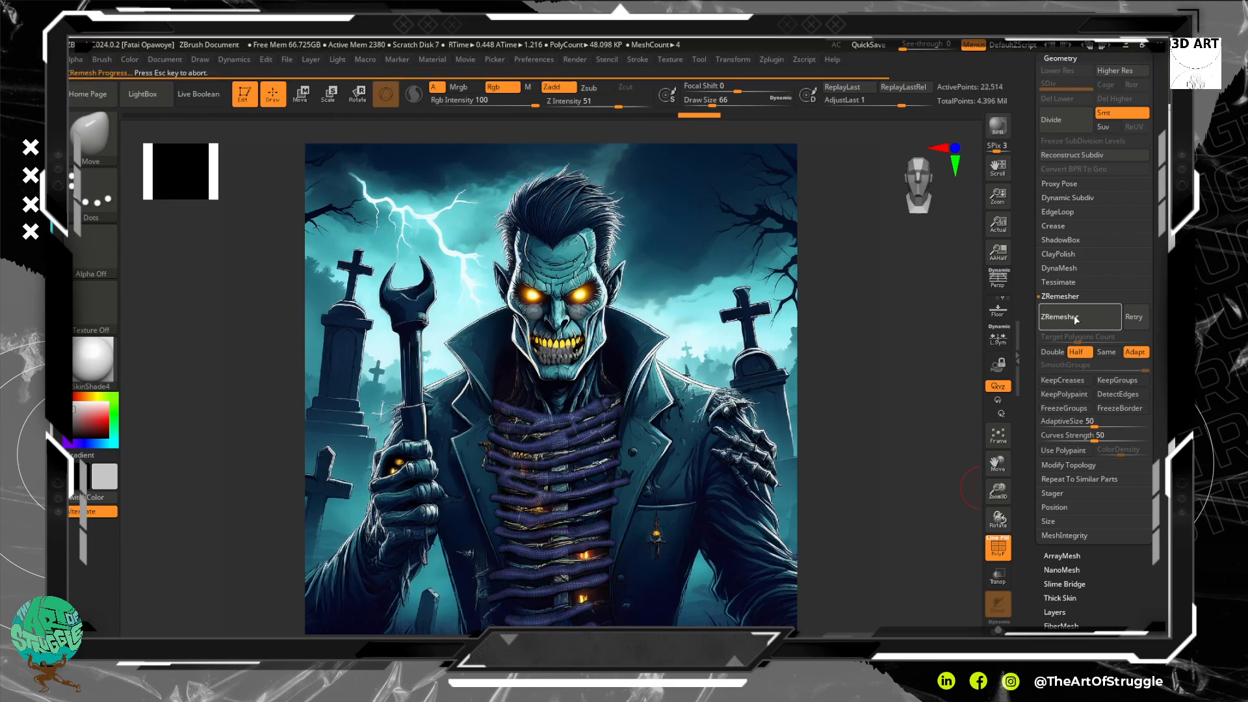
{"action": "left_click", "coordinate": [1074, 316]}
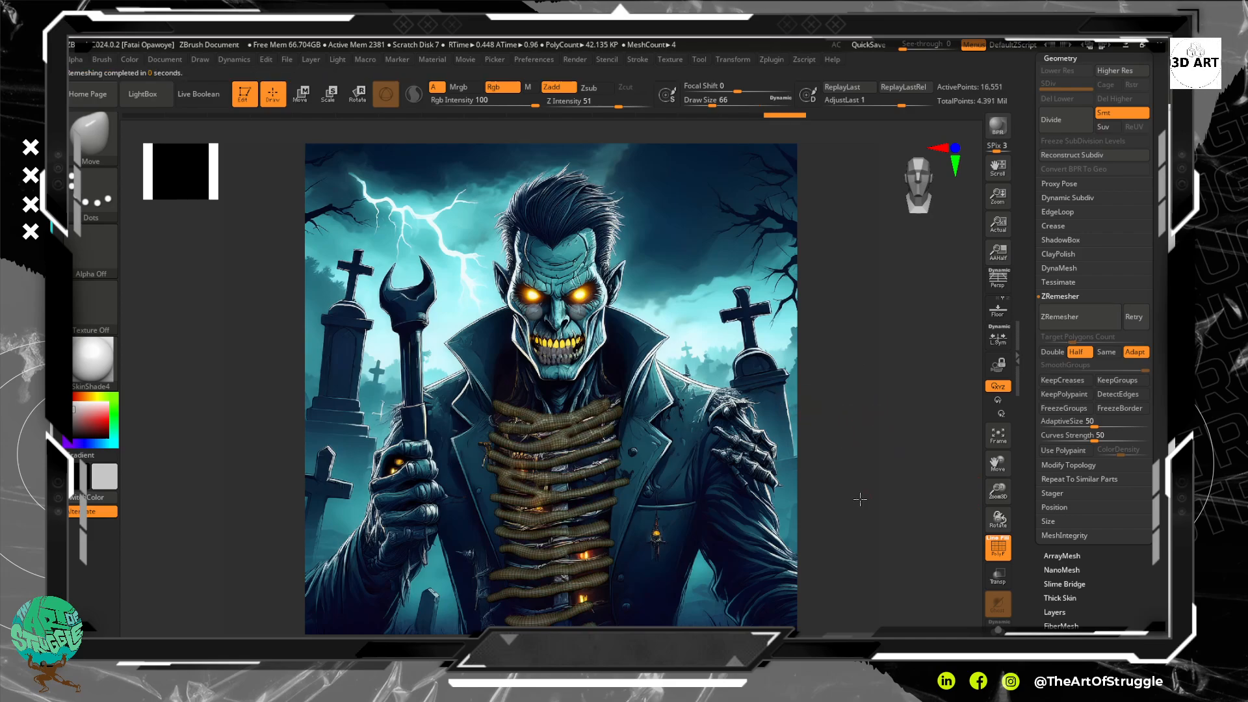
Hide the wireframe on the remeshed rib bands and smooth them around the middle of the chest.
{"action": "left_click_drag", "start_coordinate": [860, 499], "coordinate": [862, 510]}
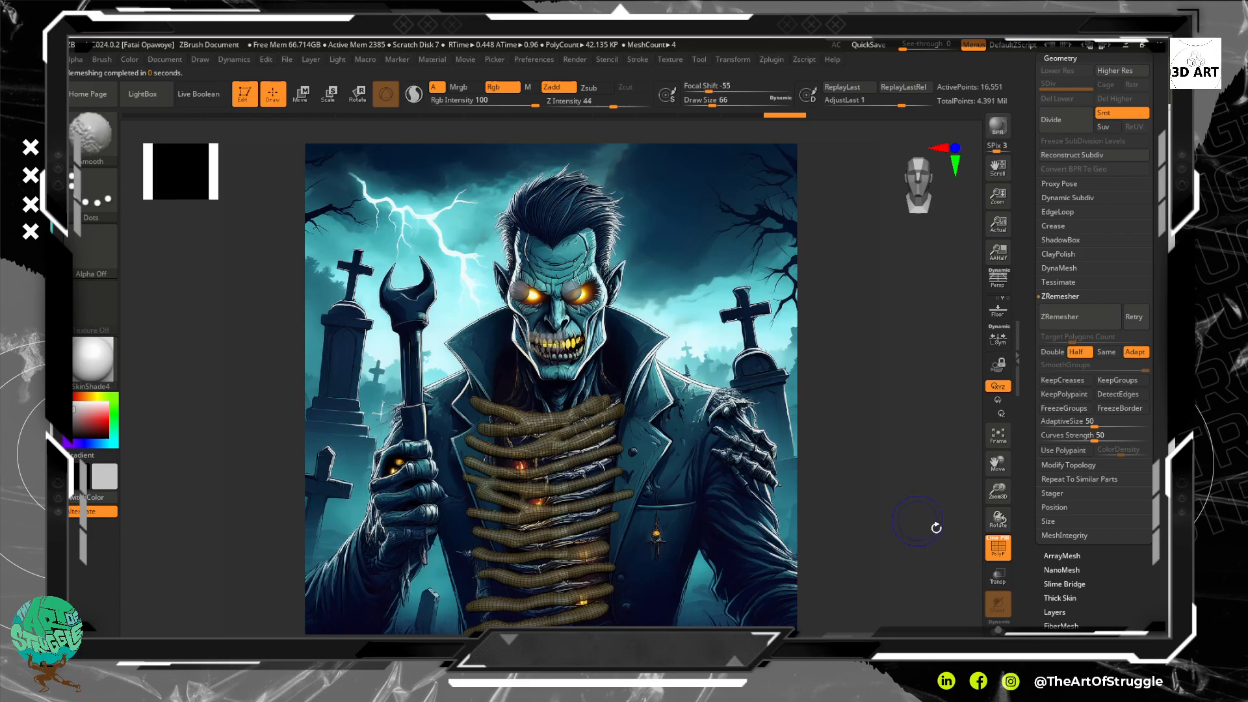
{"action": "key", "text": "shift+f"}
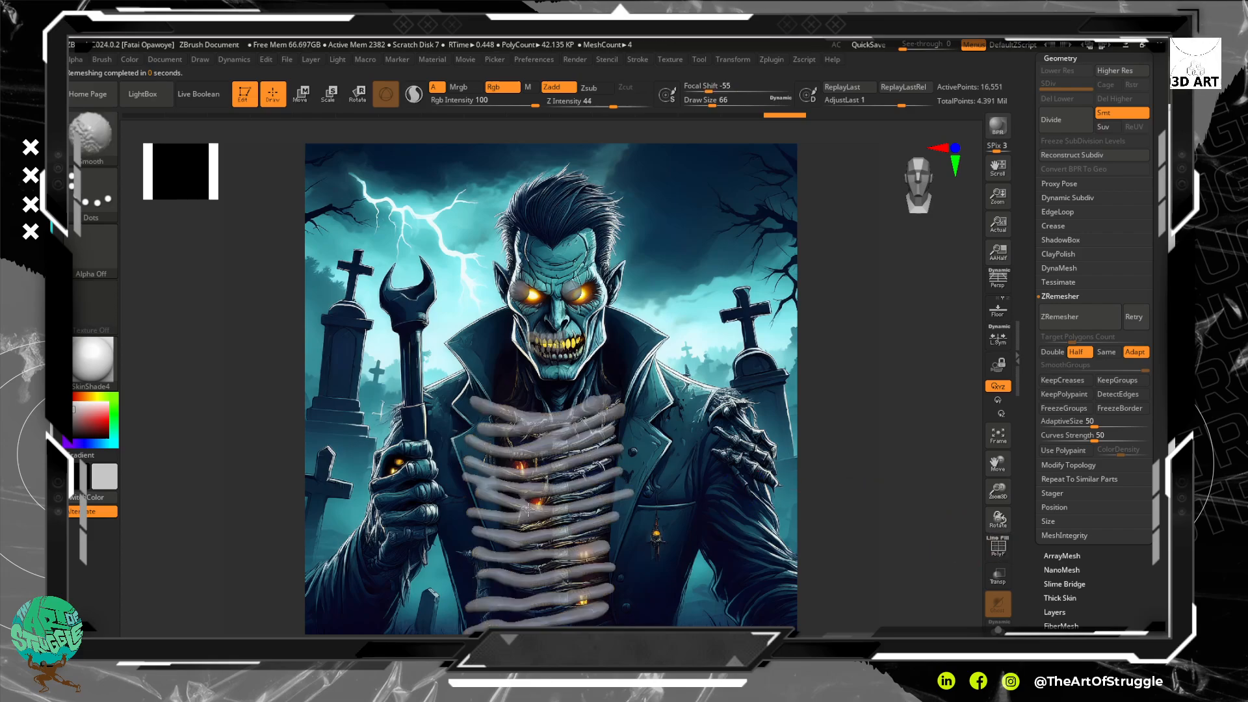
{"action": "left_click_drag", "start_coordinate": [513, 496], "coordinate": [547, 487], "text": "shift"}
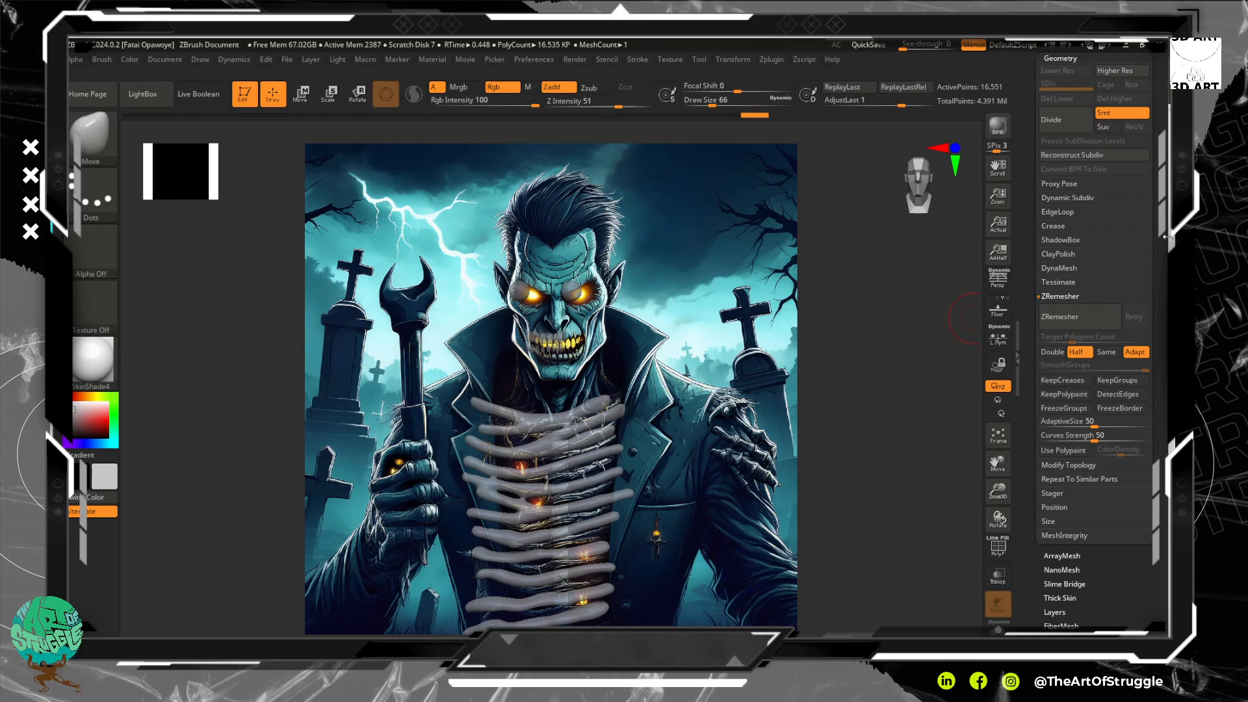
Raise the reference view's model opacity to its maximum and make the Skin_ZSphere1 body subtool visible again.
{"action": "scroll", "coordinate": [1167, 270], "scroll_direction": "up", "scroll_amount": 10}
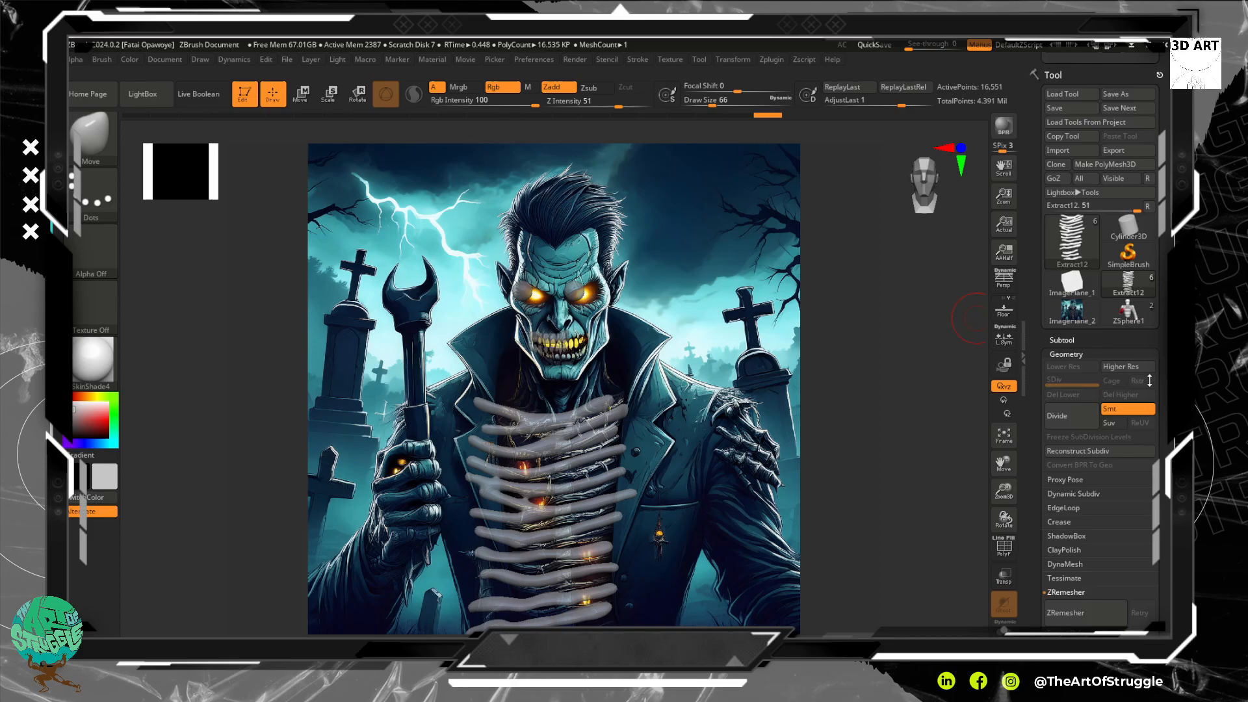
{"action": "scroll", "coordinate": [1150, 389], "scroll_direction": "up", "scroll_amount": 3}
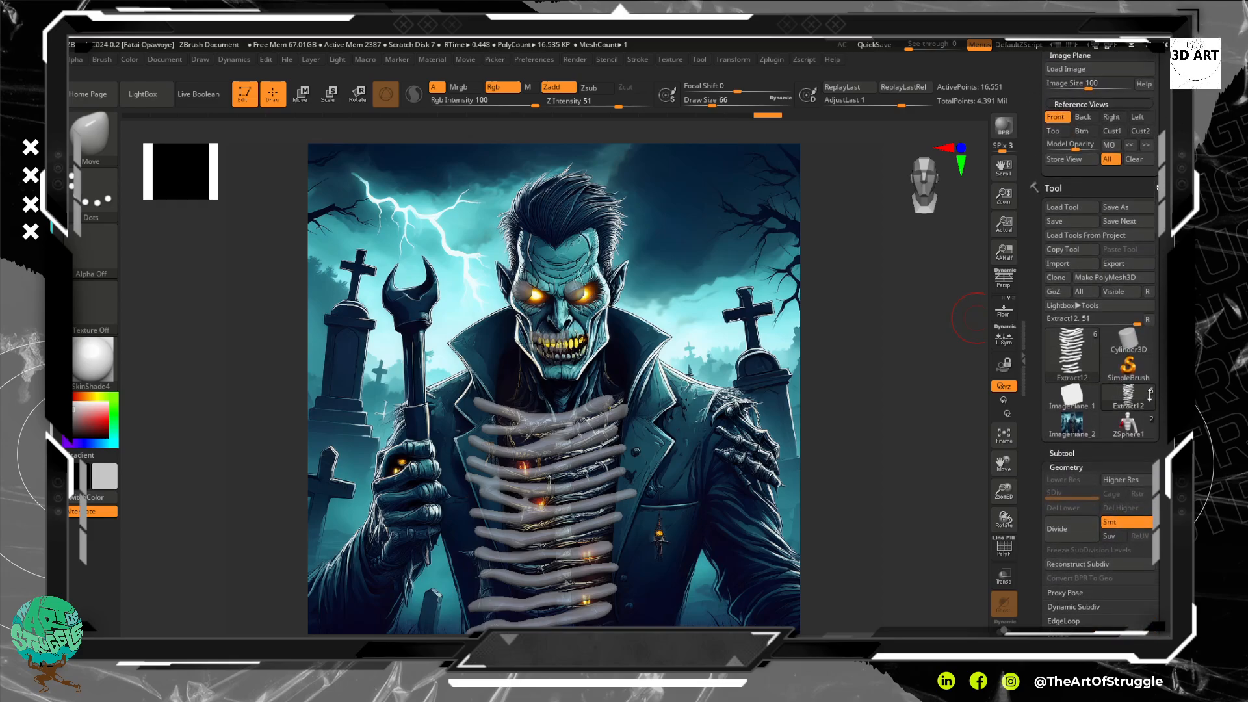
{"action": "left_click_drag", "start_coordinate": [1070, 181], "coordinate": [1109, 182]}
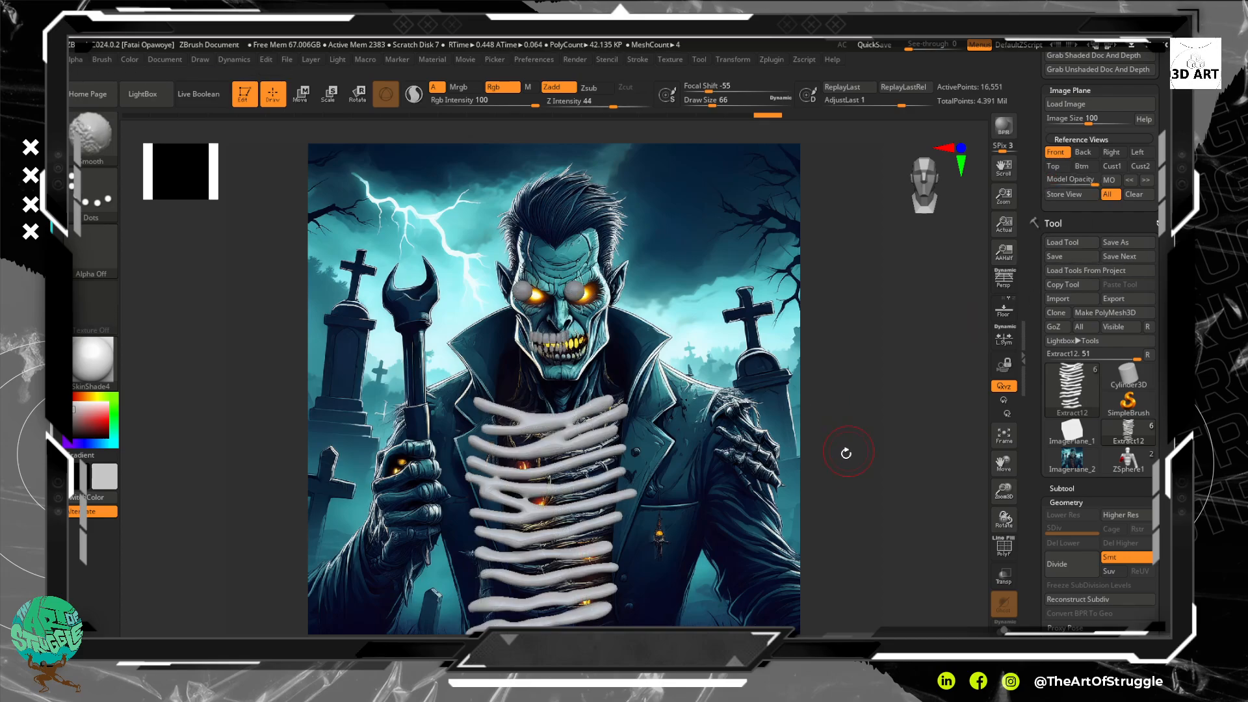
{"action": "mouse_move", "coordinate": [845, 451]}
{"action": "left_mouse_down", "text": "shift"}
{"action": "mouse_move", "coordinate": [869, 446]}
{"action": "mouse_move", "coordinate": [880, 479]}
{"action": "left_mouse_up", "text": "shift"}
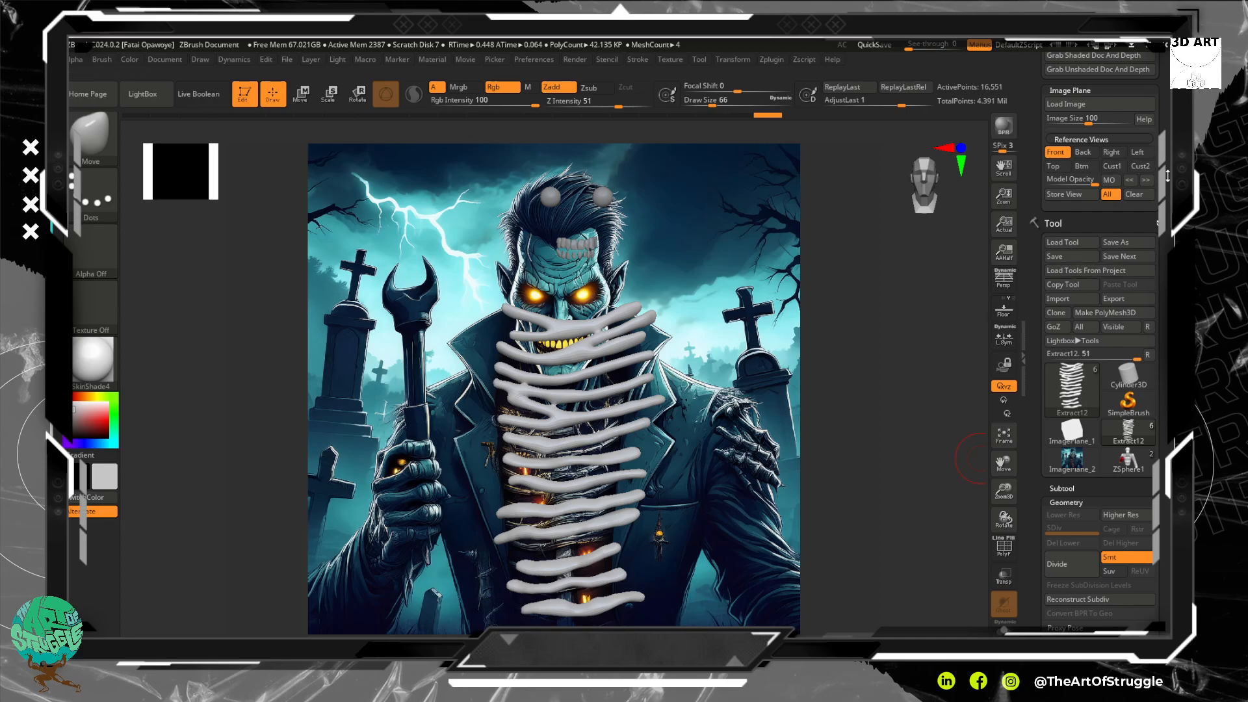
{"action": "mouse_move", "coordinate": [1158, 181]}
{"action": "left_mouse_down"}
{"action": "mouse_move", "coordinate": [1158, 352]}
{"action": "mouse_move", "coordinate": [1156, 179]}
{"action": "left_mouse_up"}
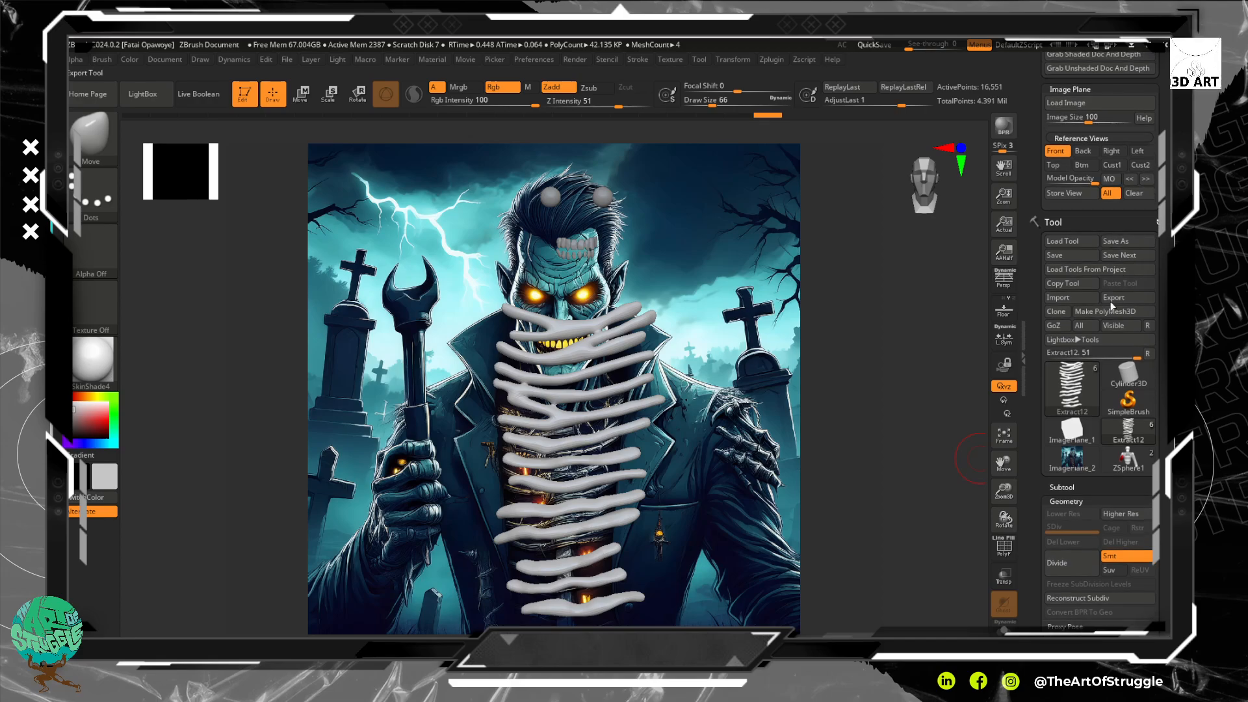
{"action": "left_click", "coordinate": [1062, 487]}
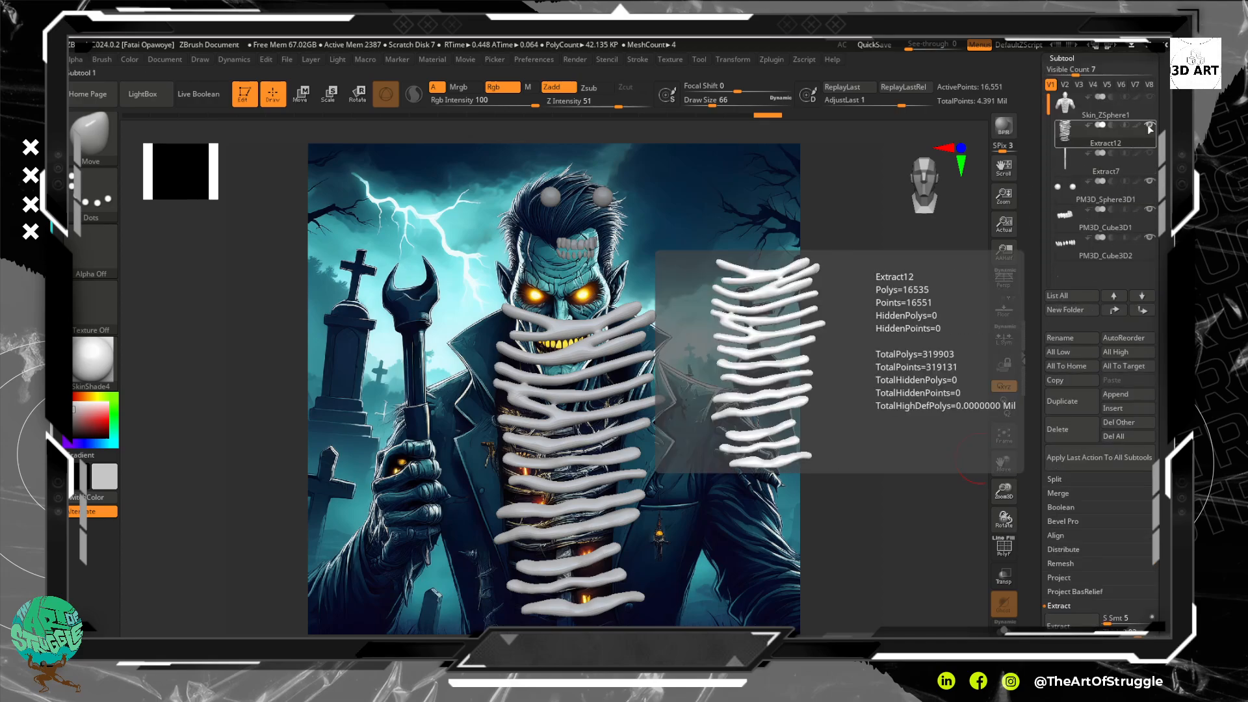
{"action": "left_click", "coordinate": [1150, 97]}
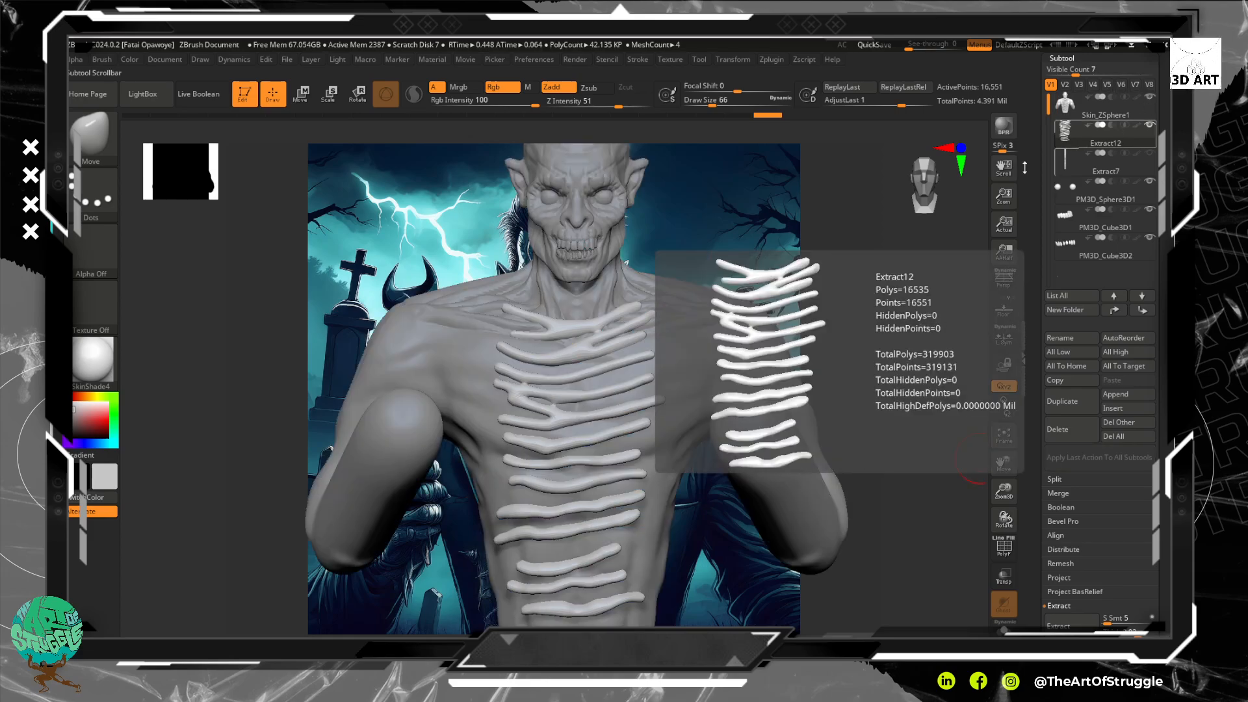
Smooth the rib bands along the chest and abdomen with the Smooth brush.
{"action": "key", "text": "shift"}
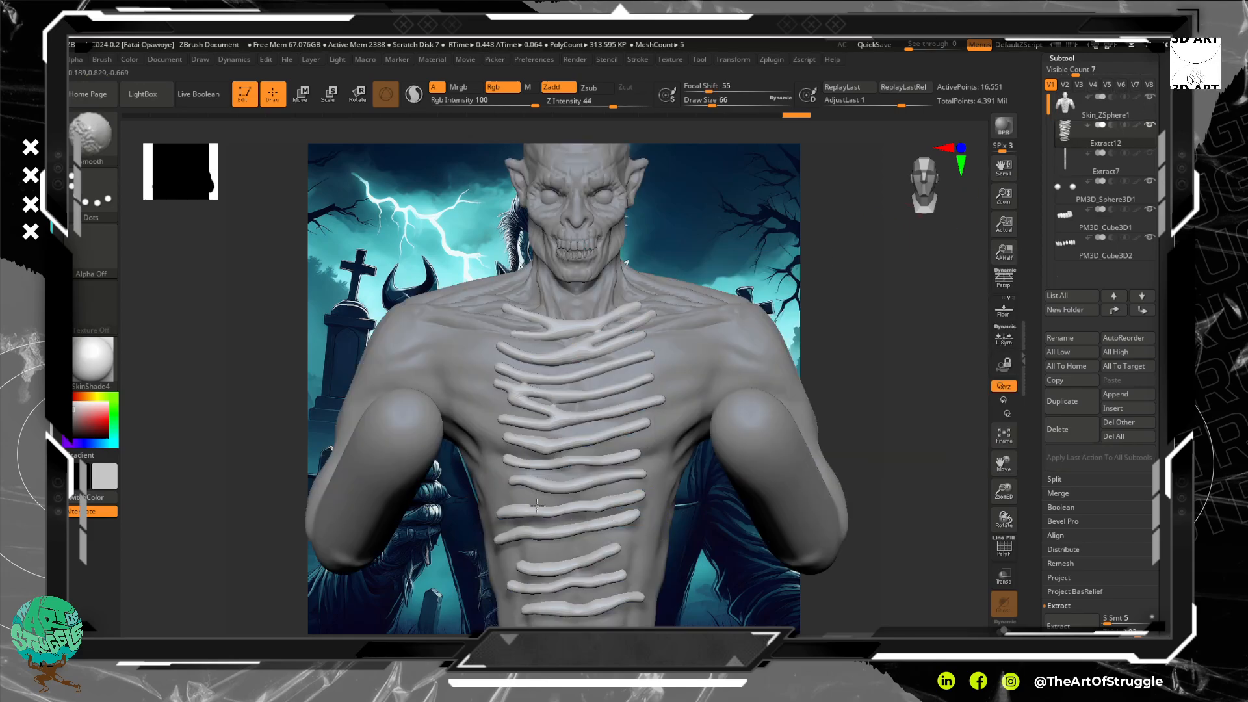
{"action": "mouse_move", "coordinate": [637, 494]}
{"action": "left_mouse_down", "text": "shift"}
{"action": "mouse_move", "coordinate": [619, 537]}
{"action": "mouse_move", "coordinate": [624, 585]}
{"action": "mouse_move", "coordinate": [570, 617]}
{"action": "mouse_move", "coordinate": [511, 612]}
{"action": "left_mouse_up", "text": "shift"}
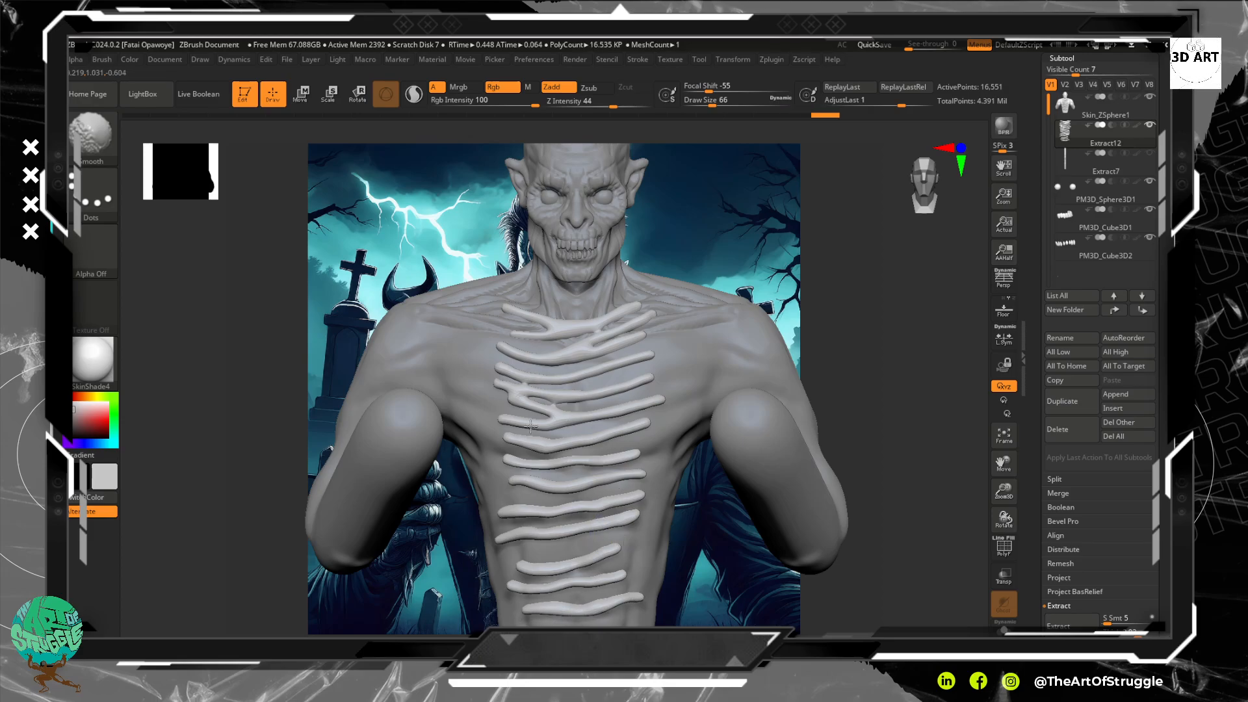
{"action": "left_click_drag", "start_coordinate": [599, 341], "coordinate": [655, 322], "text": "shift"}
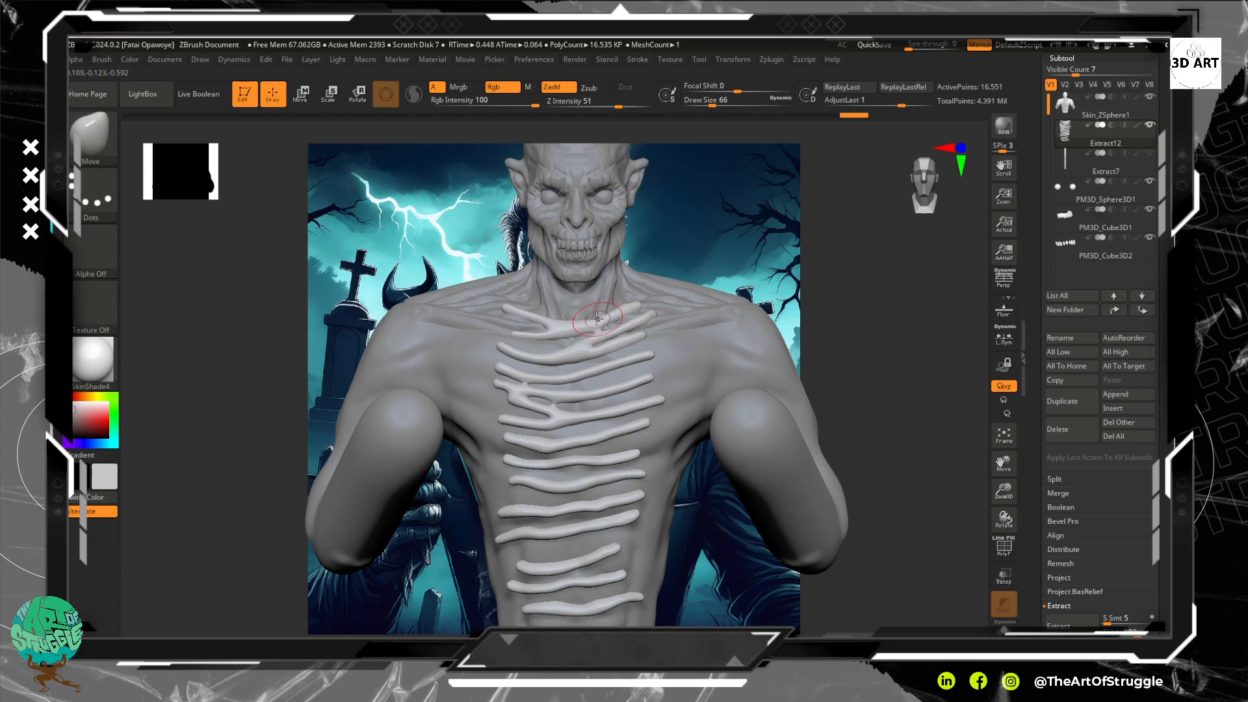
Set the Move brush's draw size to 126 and reposition the rib bands so they fit closely against the chest.
{"action": "key", "text": "bracketright"}
{"action": "key", "text": "bracketright"}
{"action": "key", "text": "bracketright"}
{"action": "mouse_move", "coordinate": [581, 321]}
{"action": "left_mouse_down"}
{"action": "mouse_move", "coordinate": [557, 338]}
{"action": "mouse_move", "coordinate": [519, 318]}
{"action": "left_mouse_up"}
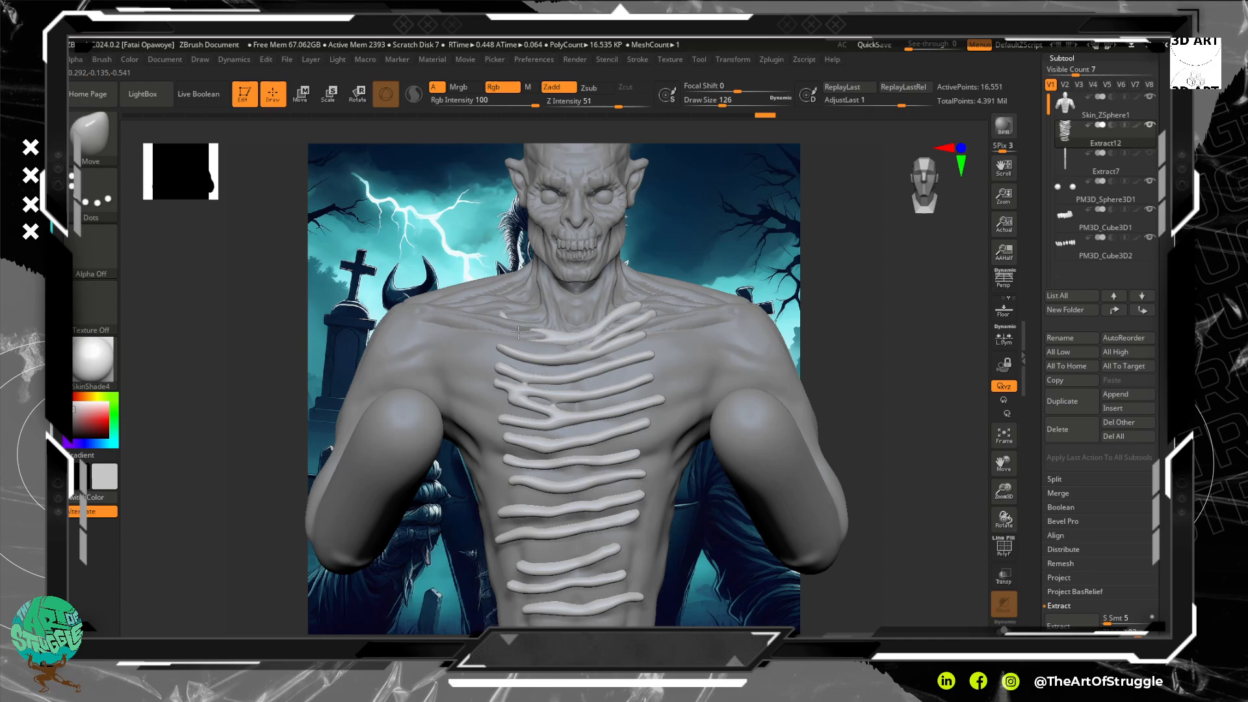
{"action": "left_click_drag", "start_coordinate": [787, 300], "coordinate": [552, 338]}
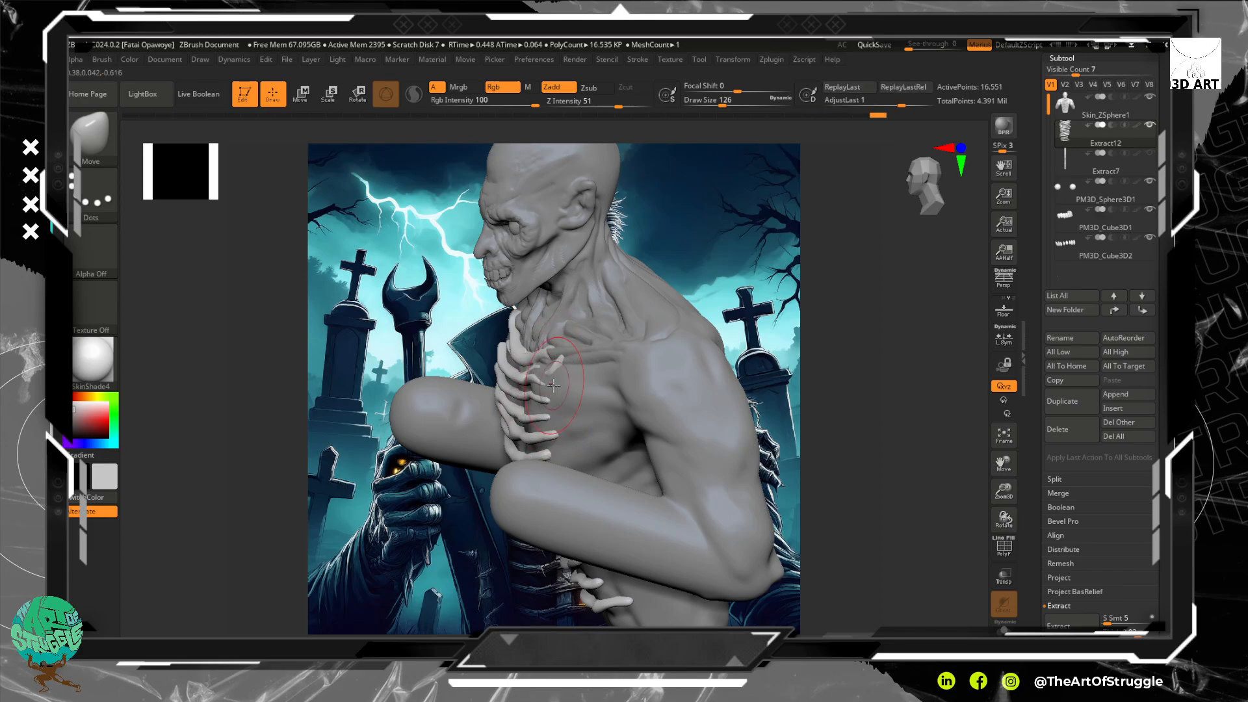
{"action": "left_click_drag", "start_coordinate": [829, 377], "coordinate": [917, 368]}
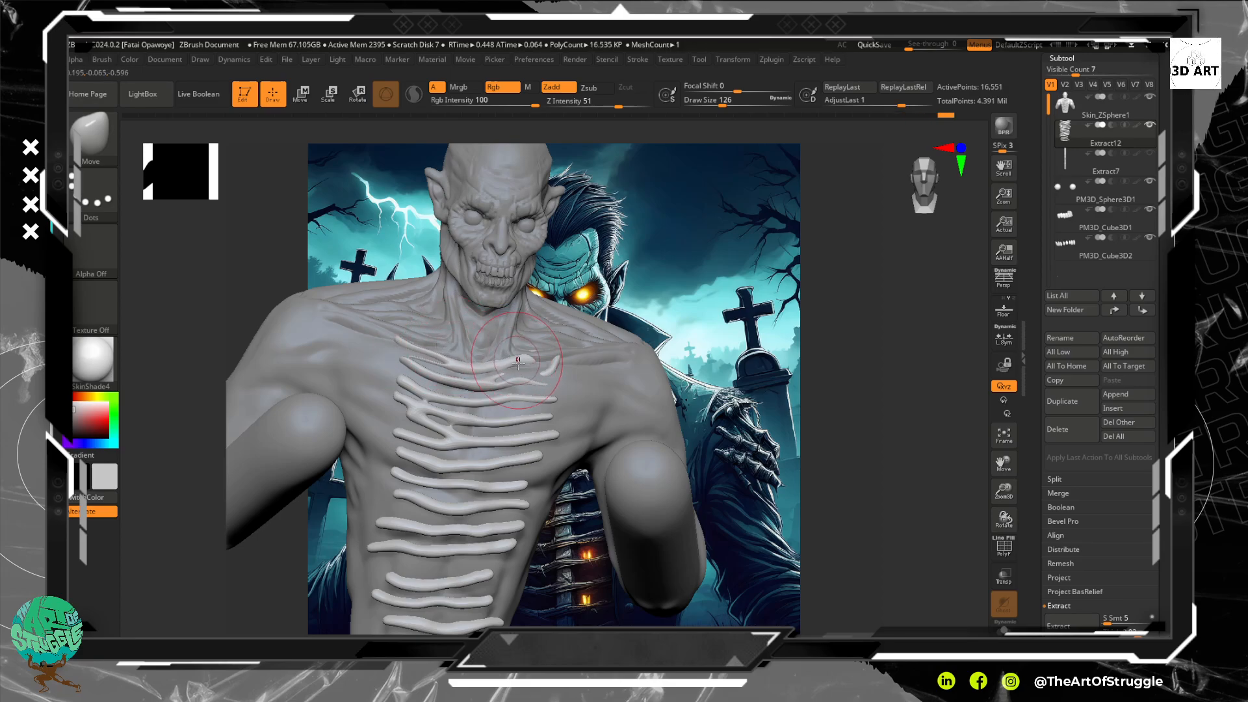
{"action": "left_click_drag", "start_coordinate": [418, 421], "coordinate": [407, 422]}
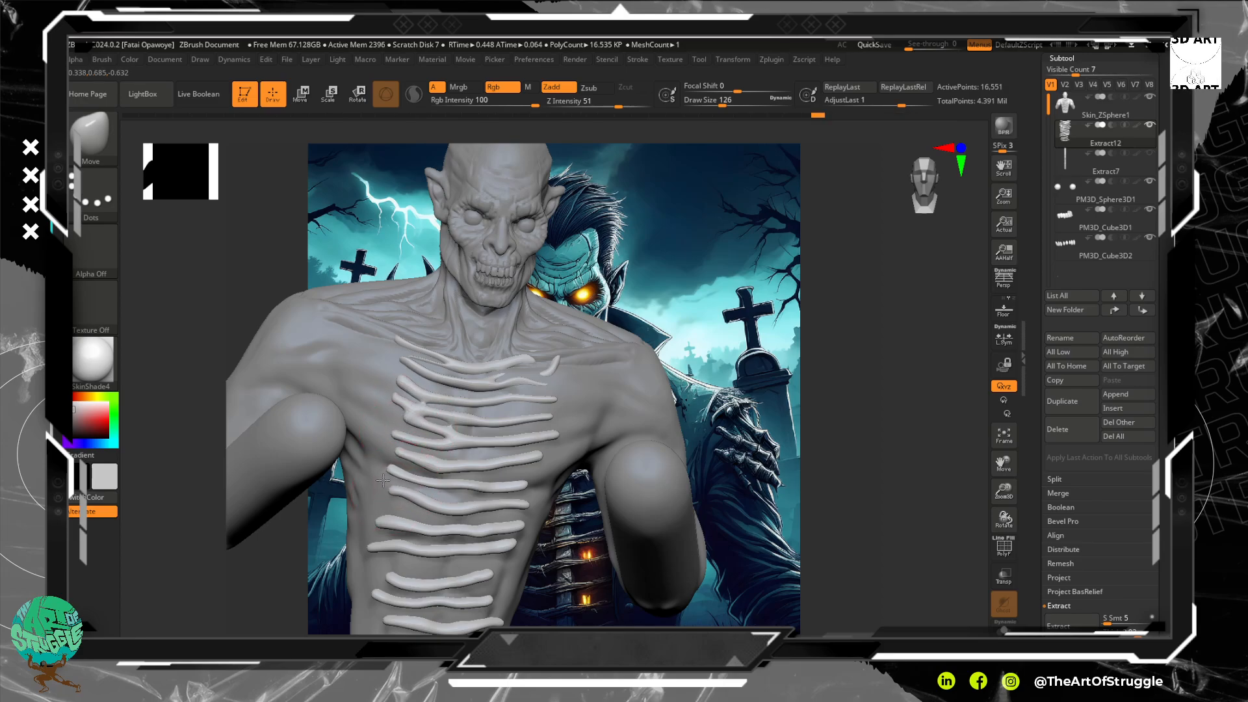
{"action": "left_click_drag", "start_coordinate": [383, 481], "coordinate": [382, 484]}
{"action": "mouse_move", "coordinate": [531, 505]}
{"action": "left_mouse_down"}
{"action": "mouse_move", "coordinate": [522, 495]}
{"action": "mouse_move", "coordinate": [540, 482]}
{"action": "left_mouse_up"}
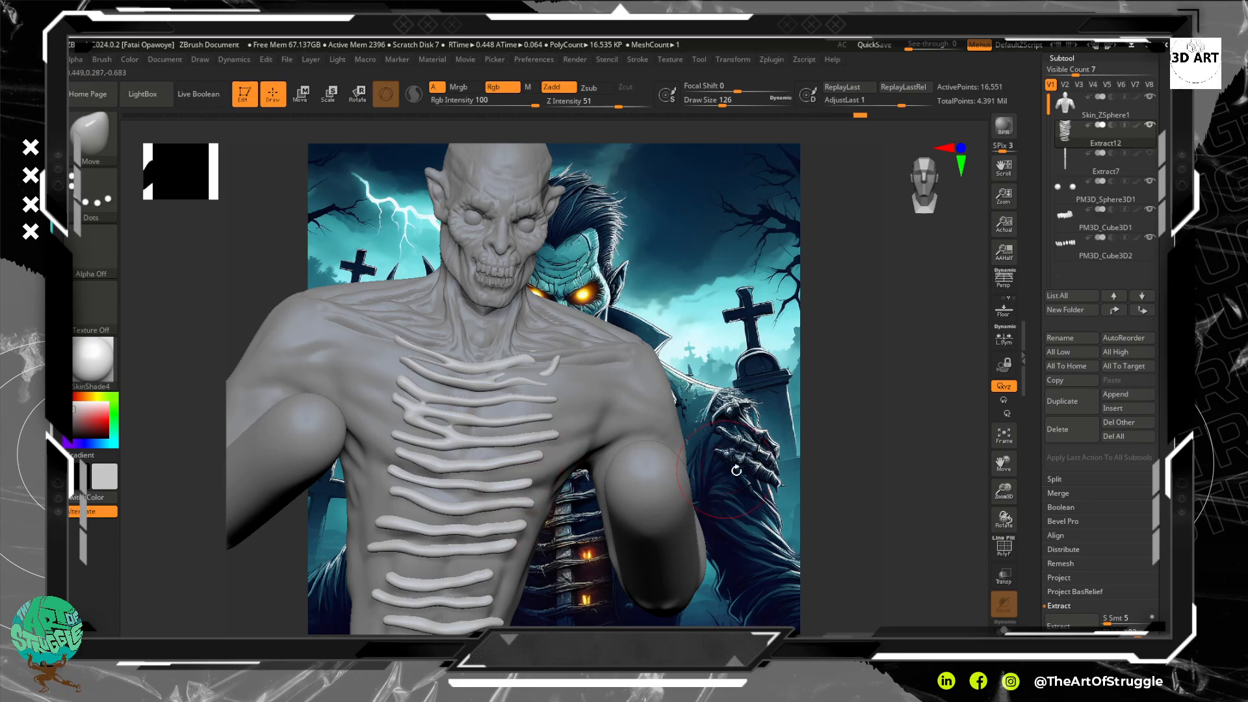
Make the Skin_ZSphere1 body the active subtool and open its Geometry settings.
{"action": "left_click_drag", "start_coordinate": [737, 470], "coordinate": [744, 377]}
{"action": "left_click_drag", "start_coordinate": [765, 436], "coordinate": [768, 408], "text": "alt"}
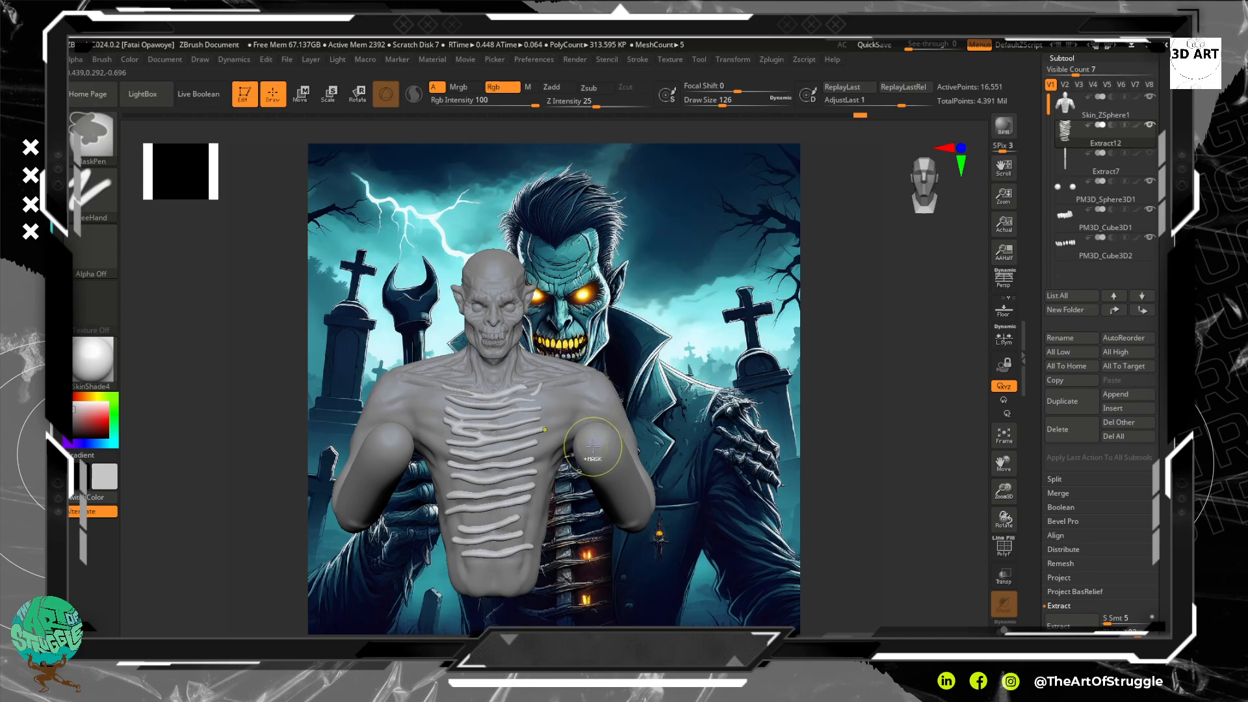
{"action": "mouse_move", "coordinate": [840, 454]}
{"action": "left_mouse_down"}
{"action": "mouse_move", "coordinate": [787, 461]}
{"action": "mouse_move", "coordinate": [771, 442]}
{"action": "left_mouse_up"}
{"action": "left_click", "coordinate": [751, 405], "text": "alt"}
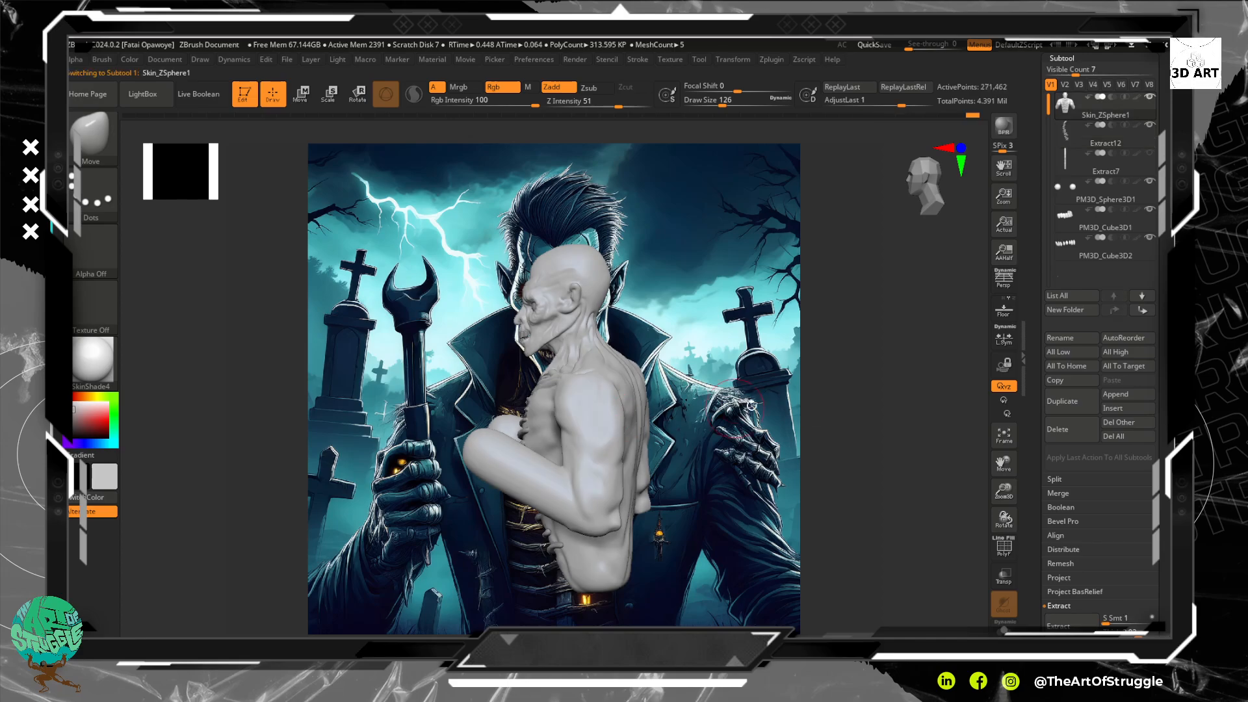
{"action": "scroll", "coordinate": [1138, 370], "scroll_direction": "down", "scroll_amount": 2}
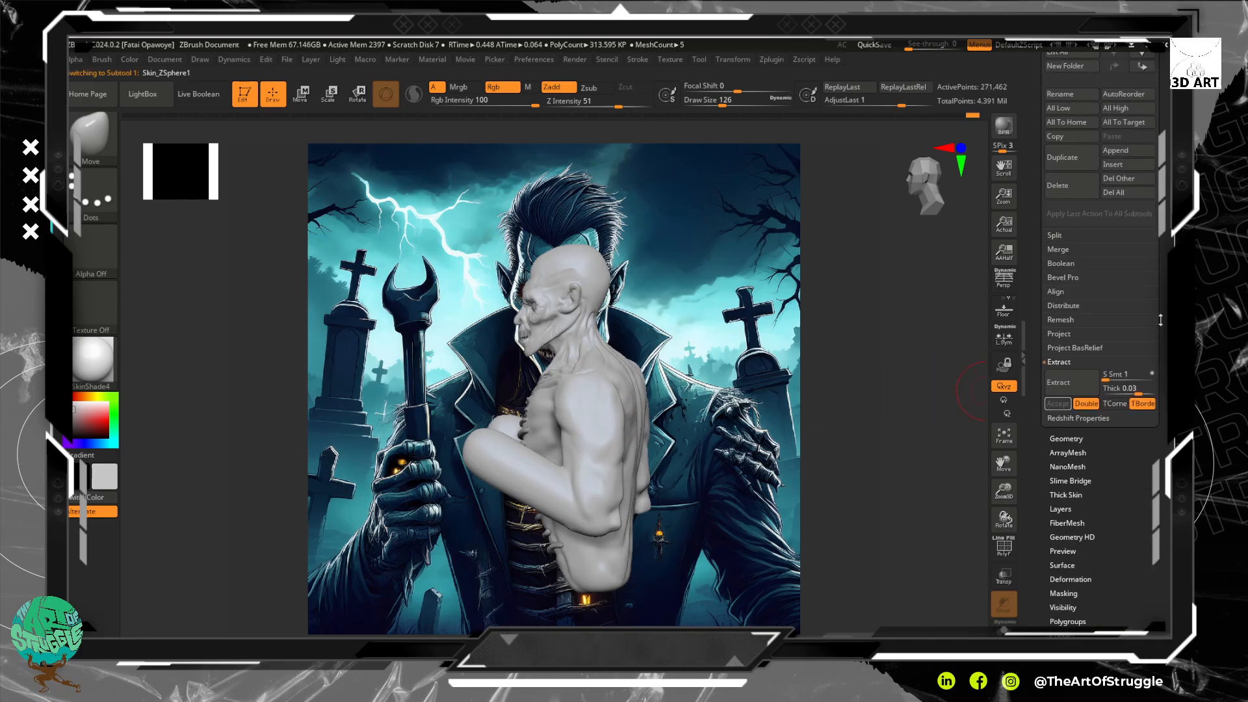
{"action": "scroll", "coordinate": [1118, 342], "scroll_direction": "up", "scroll_amount": 3}
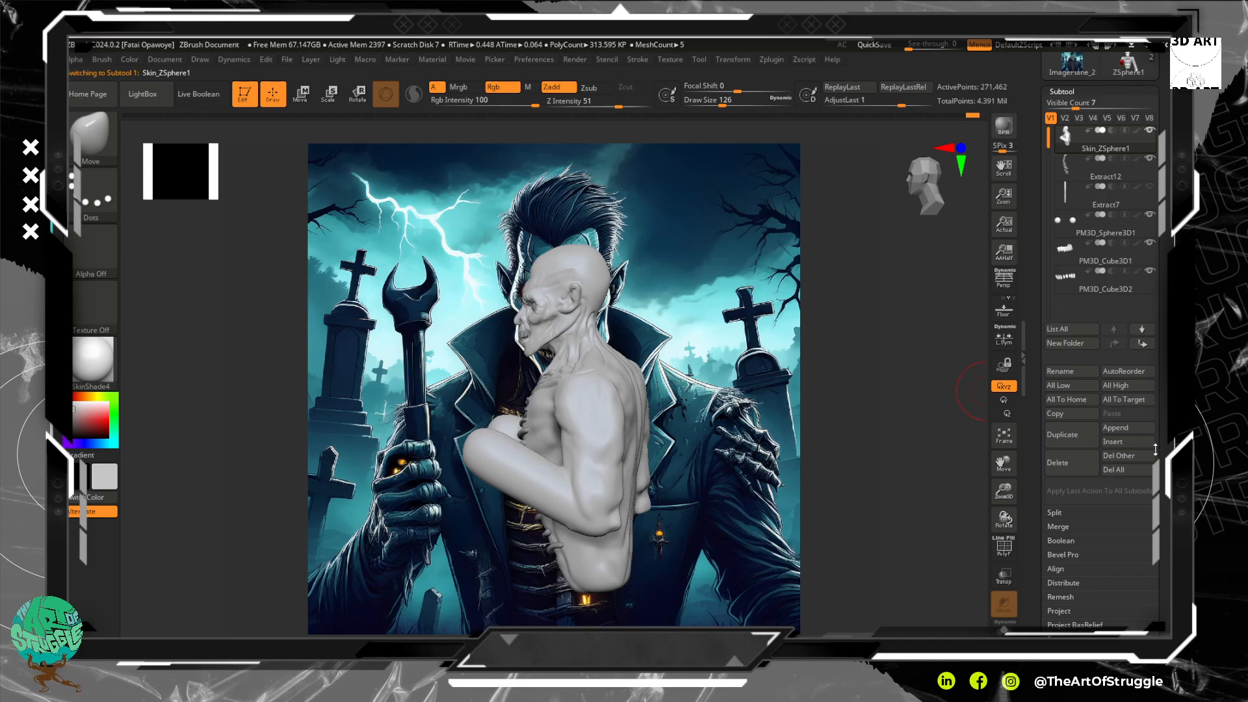
{"action": "scroll", "coordinate": [1080, 289], "scroll_direction": "down", "scroll_amount": 6}
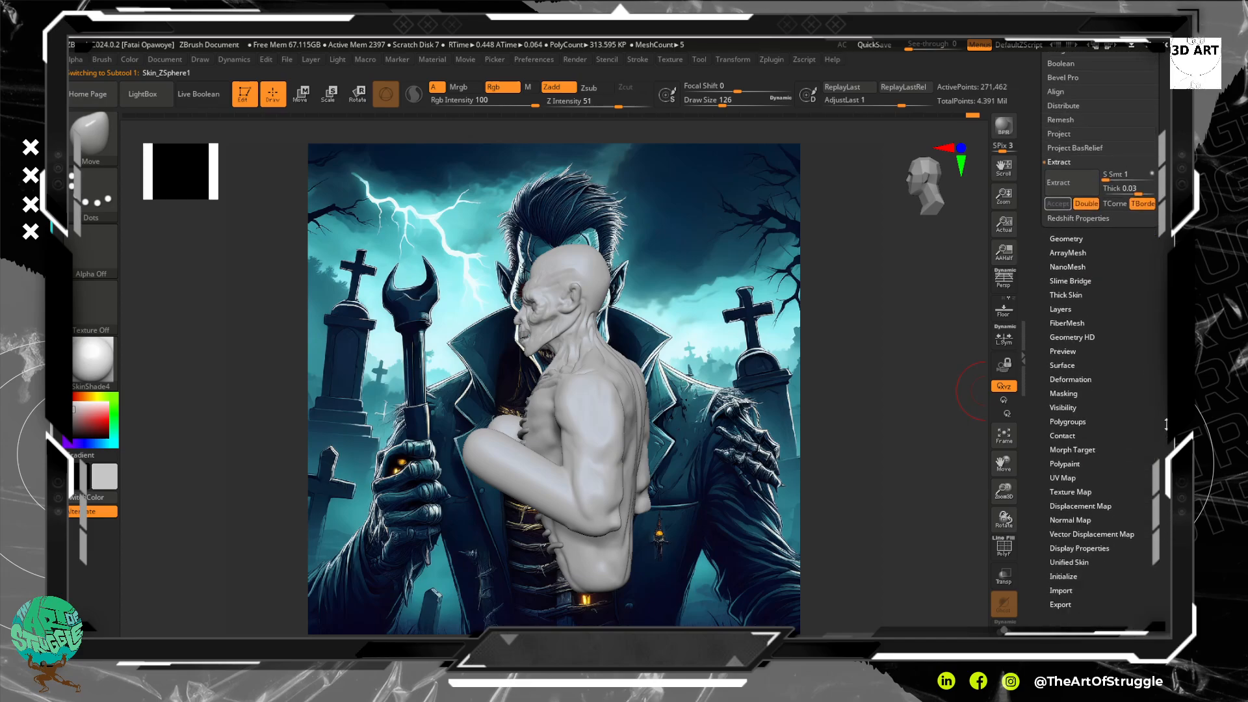
{"action": "left_click", "coordinate": [1069, 226]}
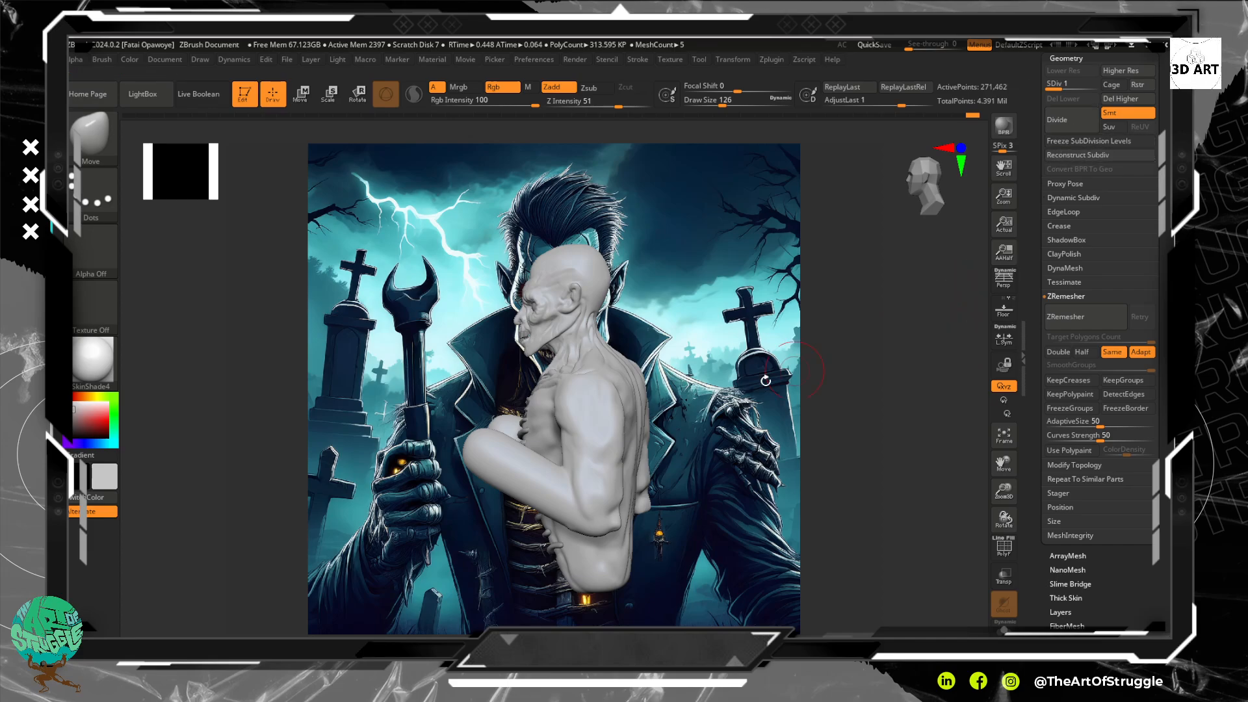
{"action": "key", "text": "shift"}
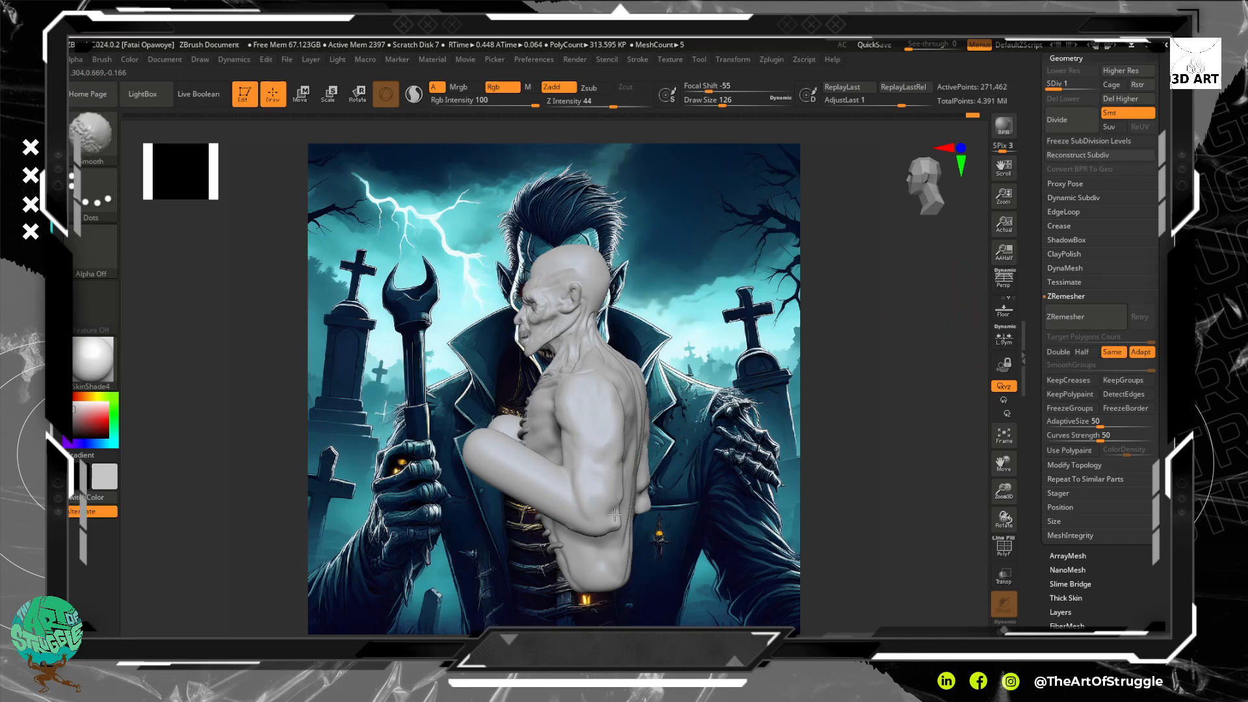
Show the polygon wireframe and mask one whole arm of the body with a rectangular mask.
{"action": "left_click", "coordinate": [1004, 548]}
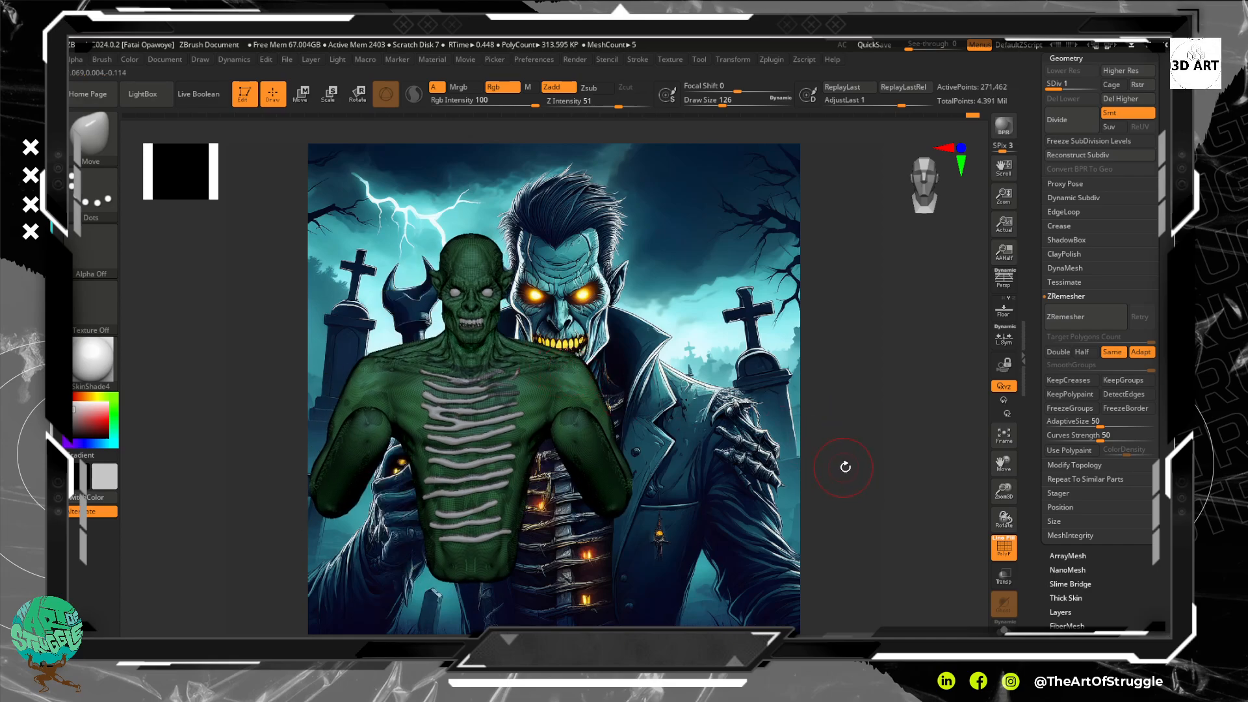
{"action": "key", "text": "ctrl"}
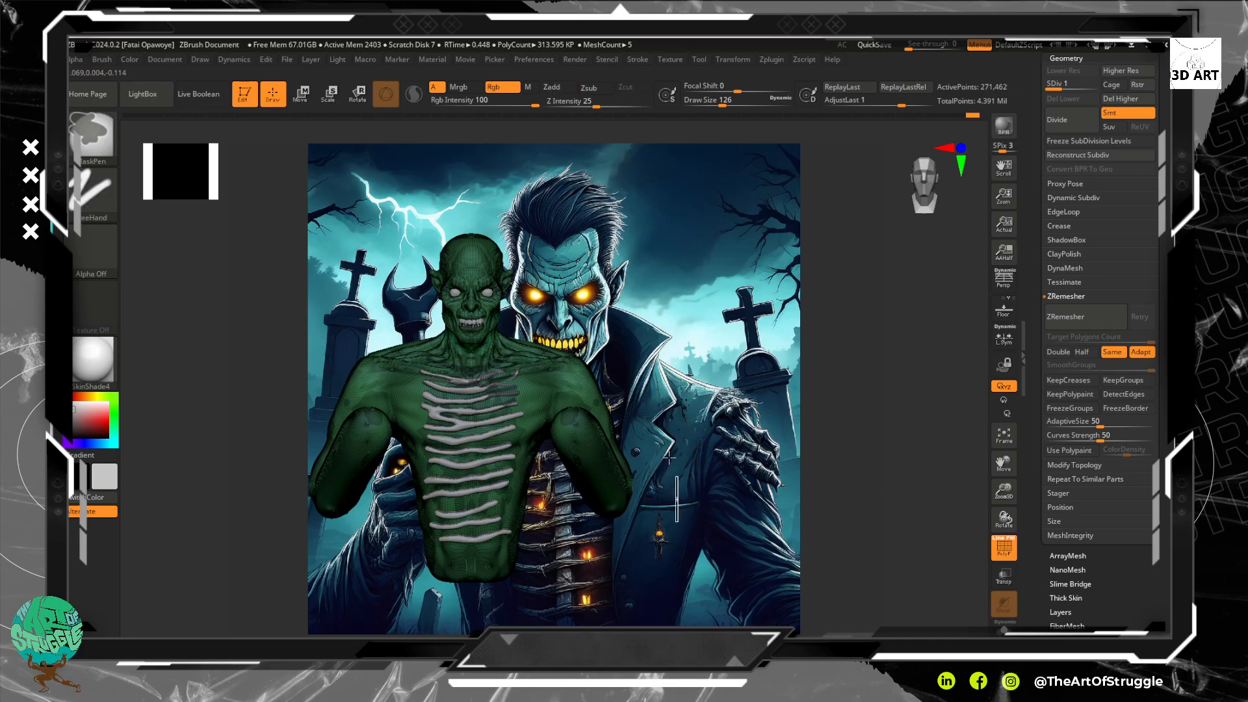
{"action": "left_click_drag", "start_coordinate": [669, 458], "coordinate": [528, 332], "text": "ctrl"}
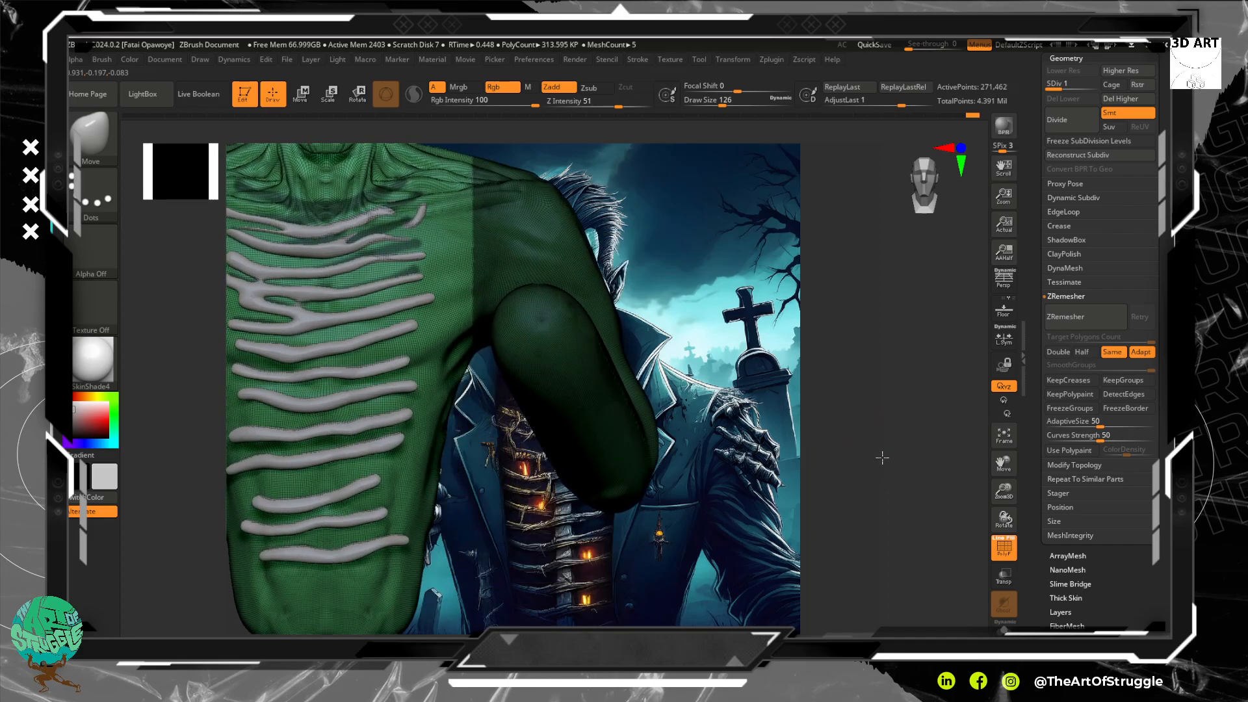
Erase the mask from the chest, shoulder and upper back areas beside the masked arm.
{"action": "mouse_move", "coordinate": [882, 458]}
{"action": "left_mouse_down"}
{"action": "mouse_move", "coordinate": [897, 452]}
{"action": "mouse_move", "coordinate": [888, 459]}
{"action": "left_mouse_up"}
{"action": "left_click_drag", "start_coordinate": [514, 259], "coordinate": [528, 232], "text": "ctrl+alt"}
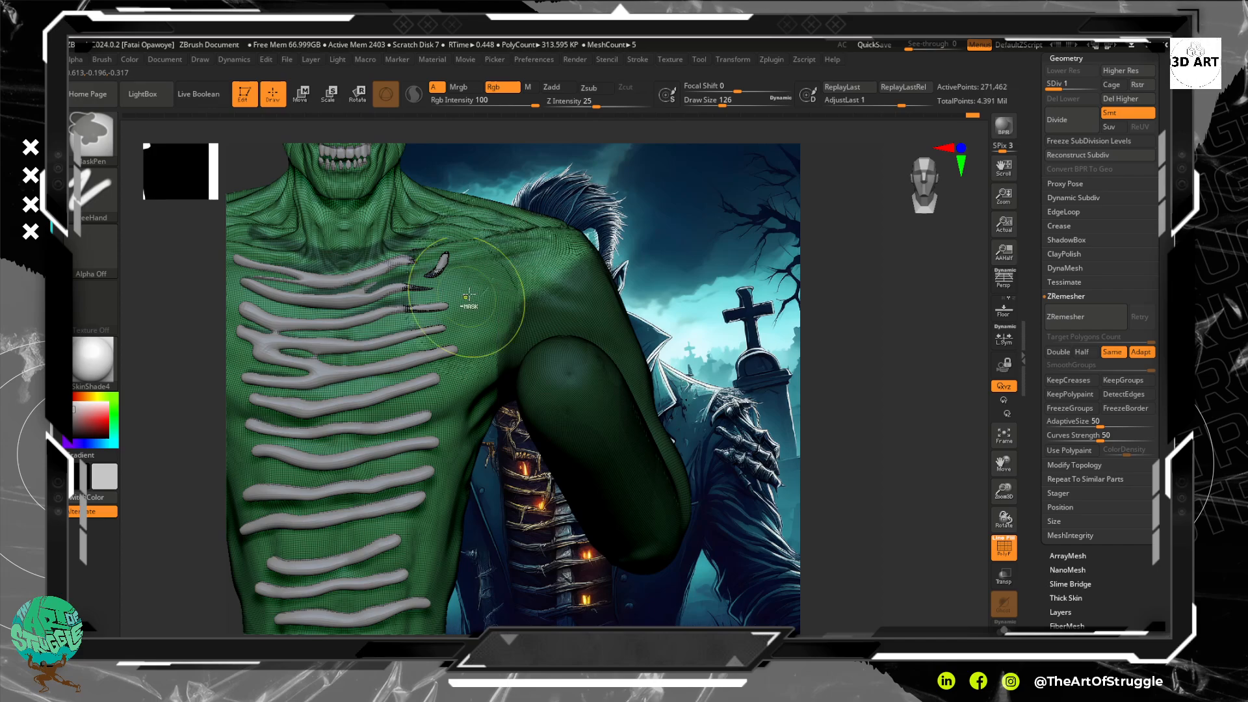
{"action": "left_click_drag", "start_coordinate": [925, 423], "coordinate": [821, 448]}
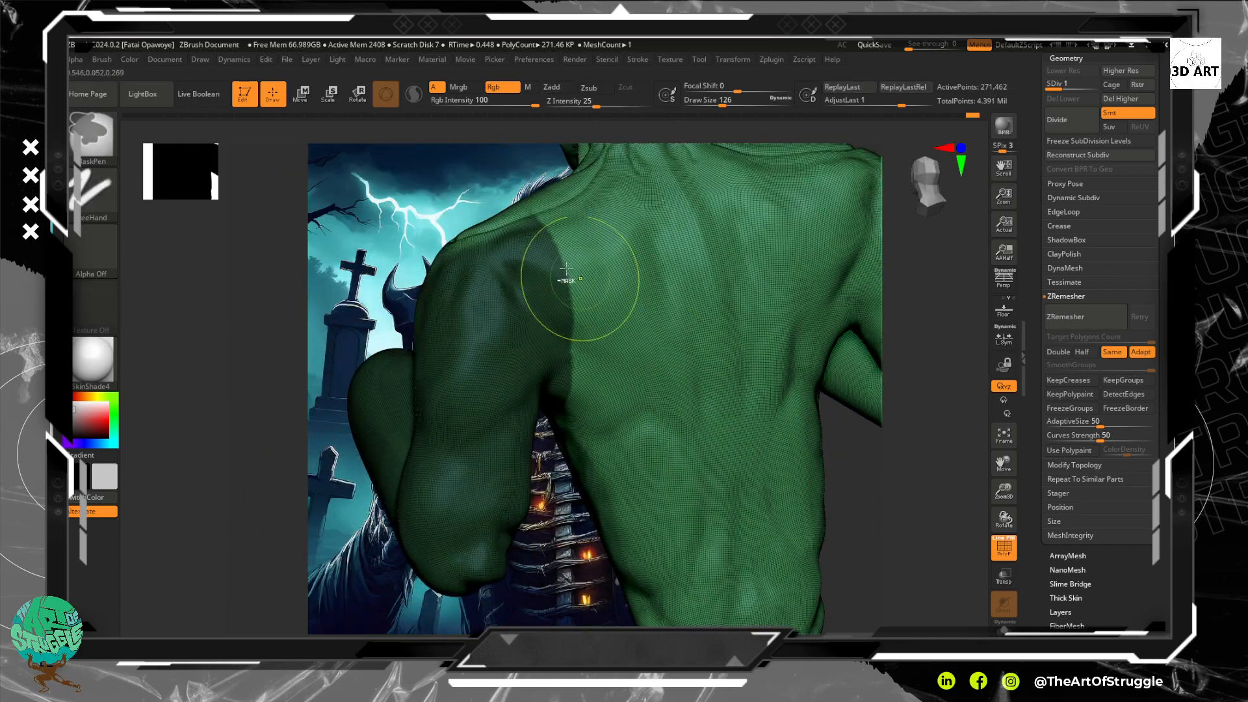
{"action": "left_click_drag", "start_coordinate": [601, 338], "coordinate": [571, 262], "text": "ctrl+alt"}
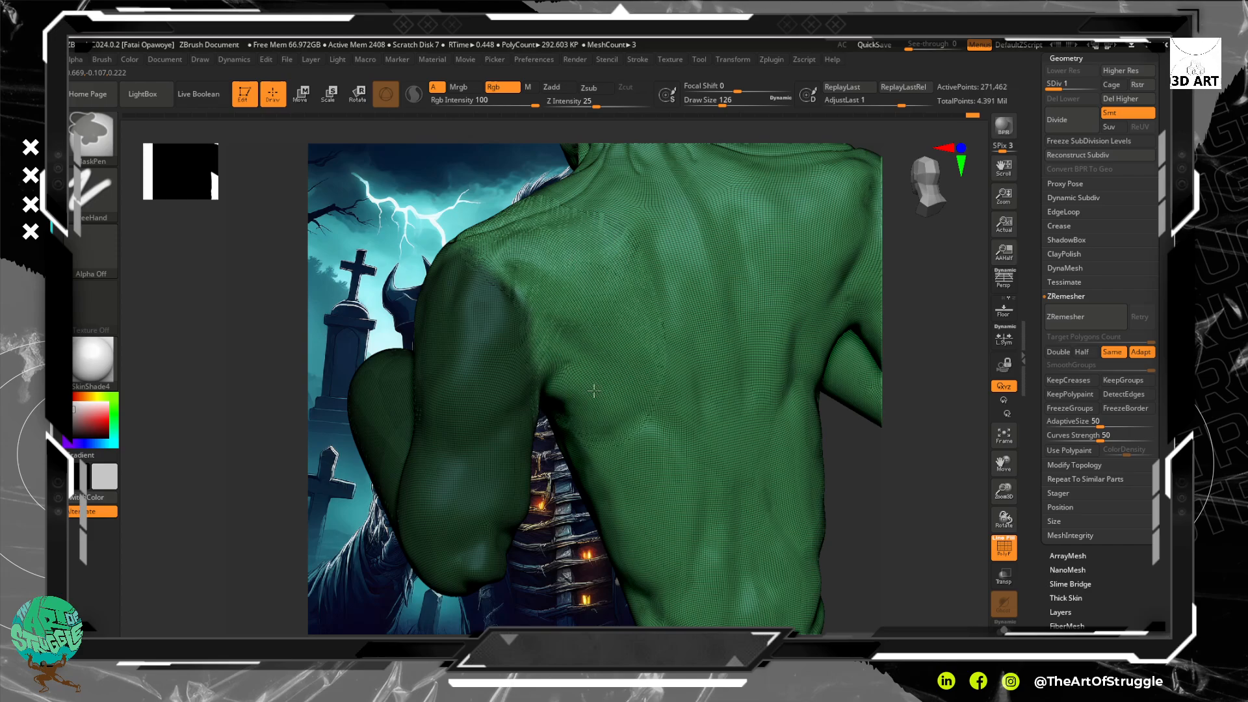
{"action": "mouse_move", "coordinate": [914, 480]}
{"action": "left_mouse_down"}
{"action": "mouse_move", "coordinate": [870, 432]}
{"action": "mouse_move", "coordinate": [900, 281]}
{"action": "mouse_move", "coordinate": [825, 343]}
{"action": "left_mouse_up"}
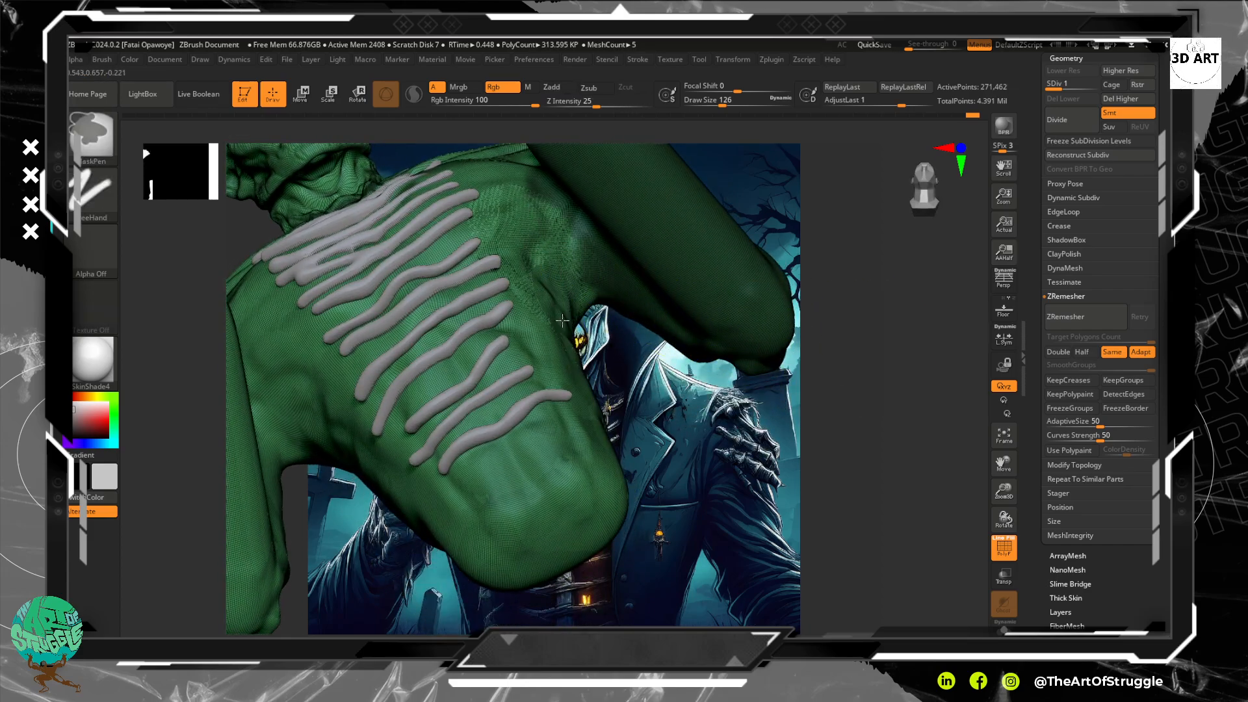
{"action": "mouse_move", "coordinate": [899, 367]}
{"action": "left_mouse_down"}
{"action": "mouse_move", "coordinate": [875, 479]}
{"action": "mouse_move", "coordinate": [894, 393]}
{"action": "mouse_move", "coordinate": [813, 363]}
{"action": "left_mouse_up"}
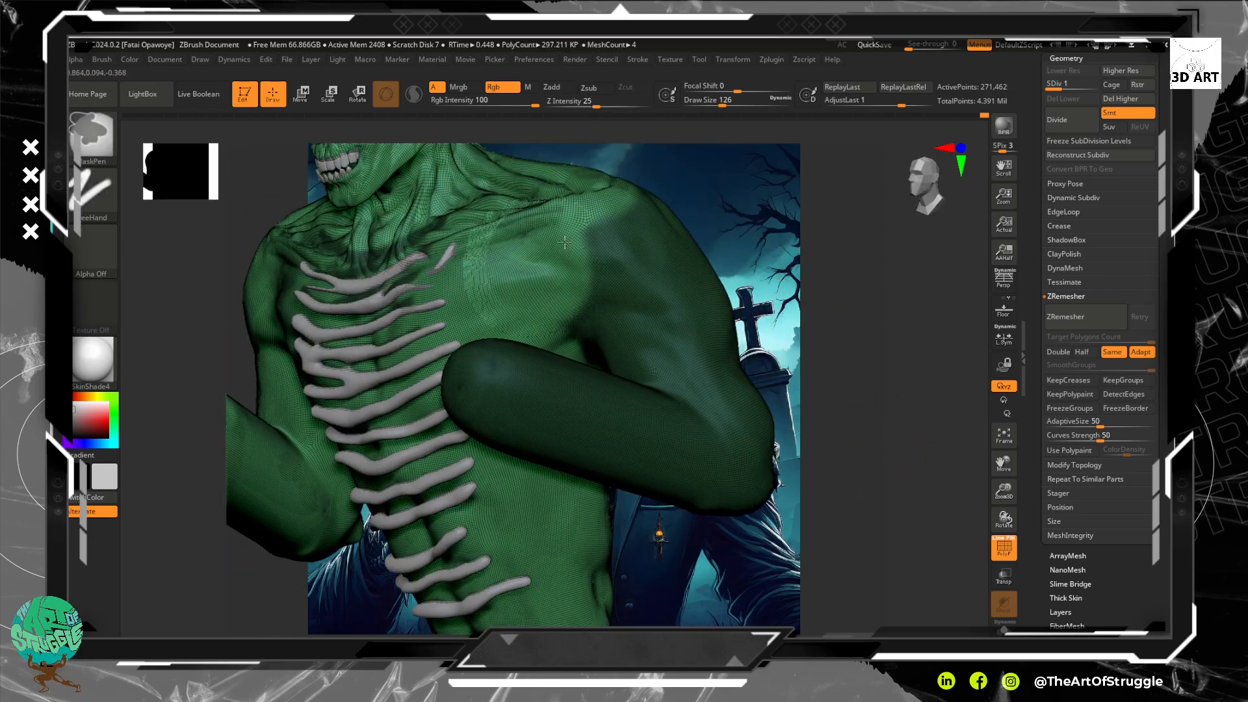
Erase the mask from the upper arm down to the elbow, keeping the forearm masked.
{"action": "left_click_drag", "start_coordinate": [900, 323], "coordinate": [830, 362]}
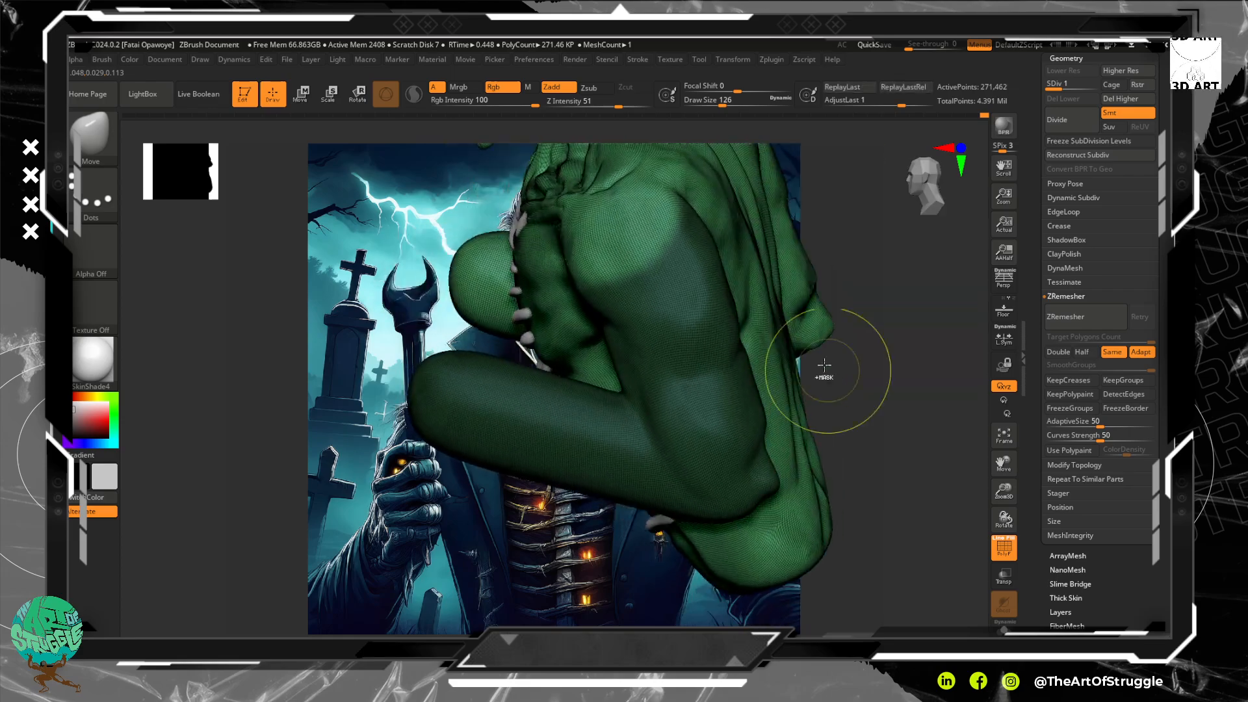
{"action": "mouse_move", "coordinate": [668, 275]}
{"action": "left_mouse_down", "text": "ctrl+alt"}
{"action": "mouse_move", "coordinate": [648, 327]}
{"action": "mouse_move", "coordinate": [676, 374]}
{"action": "left_mouse_up", "text": "ctrl+alt"}
{"action": "left_click_drag", "start_coordinate": [874, 406], "coordinate": [884, 514]}
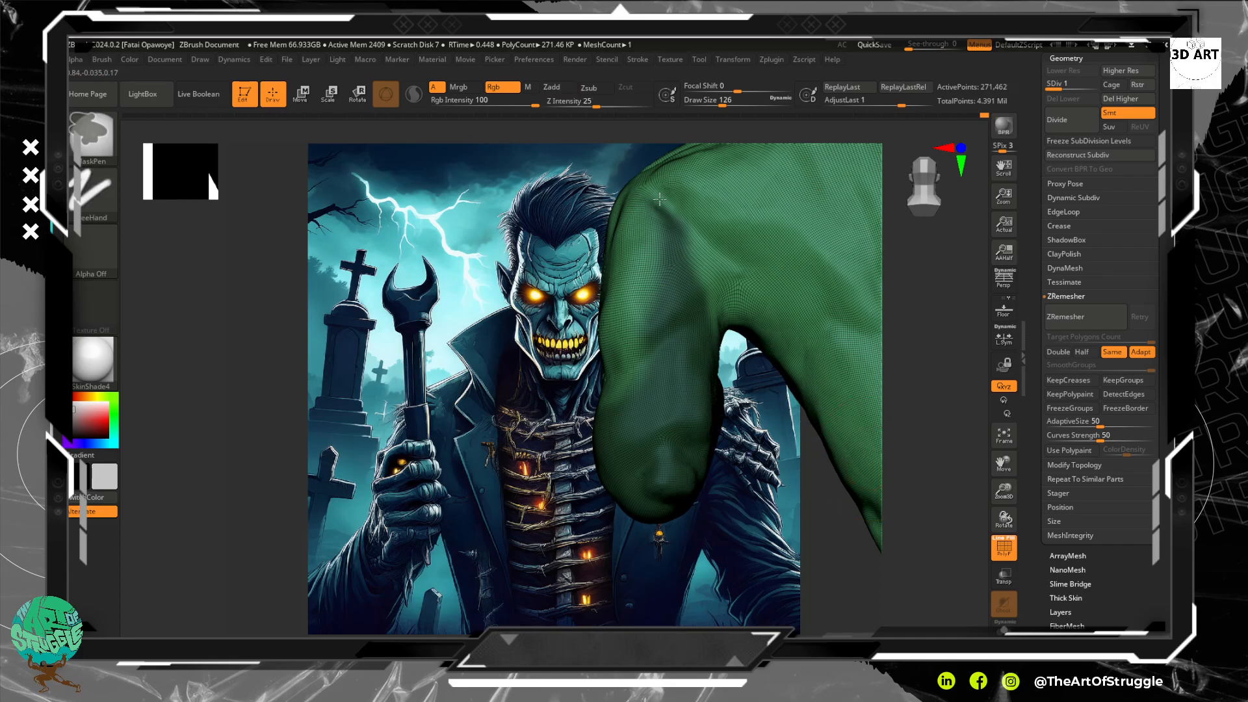
{"action": "left_click_drag", "start_coordinate": [680, 241], "coordinate": [662, 368], "text": "ctrl+alt"}
{"action": "left_click_drag", "start_coordinate": [958, 488], "coordinate": [994, 474]}
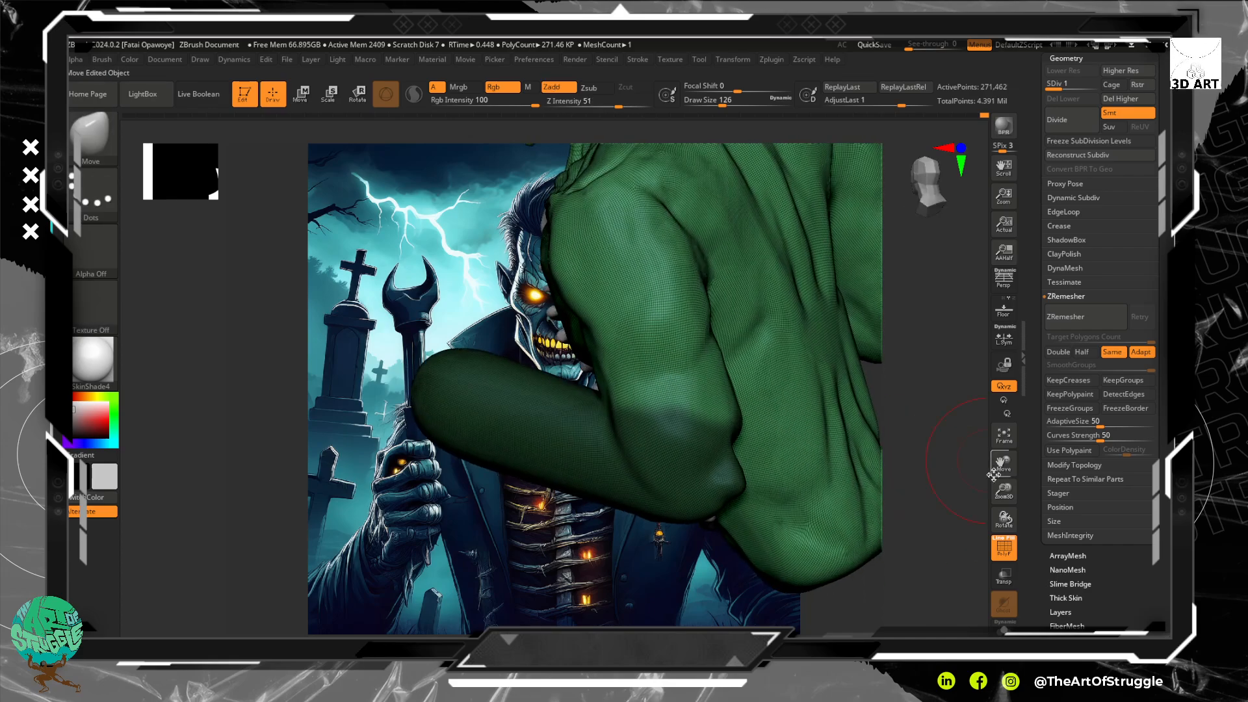
Hide the wireframe and erase the leftover mask patches from the upper chest around the rib bands.
{"action": "left_click", "coordinate": [1004, 552]}
{"action": "left_click_drag", "start_coordinate": [914, 454], "coordinate": [888, 437]}
{"action": "left_click", "coordinate": [856, 374], "text": "ctrl"}
{"action": "left_click", "coordinate": [857, 373], "text": "ctrl"}
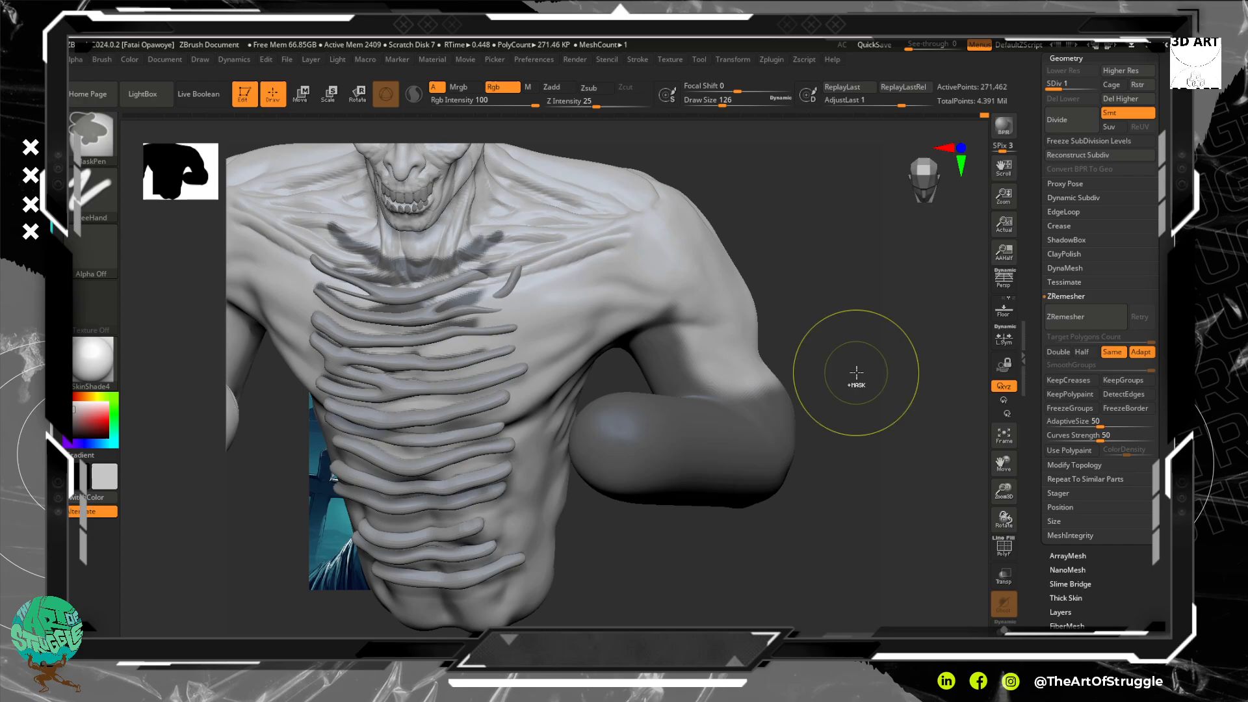
{"action": "left_click_drag", "start_coordinate": [457, 322], "coordinate": [330, 260], "text": "ctrl+alt"}
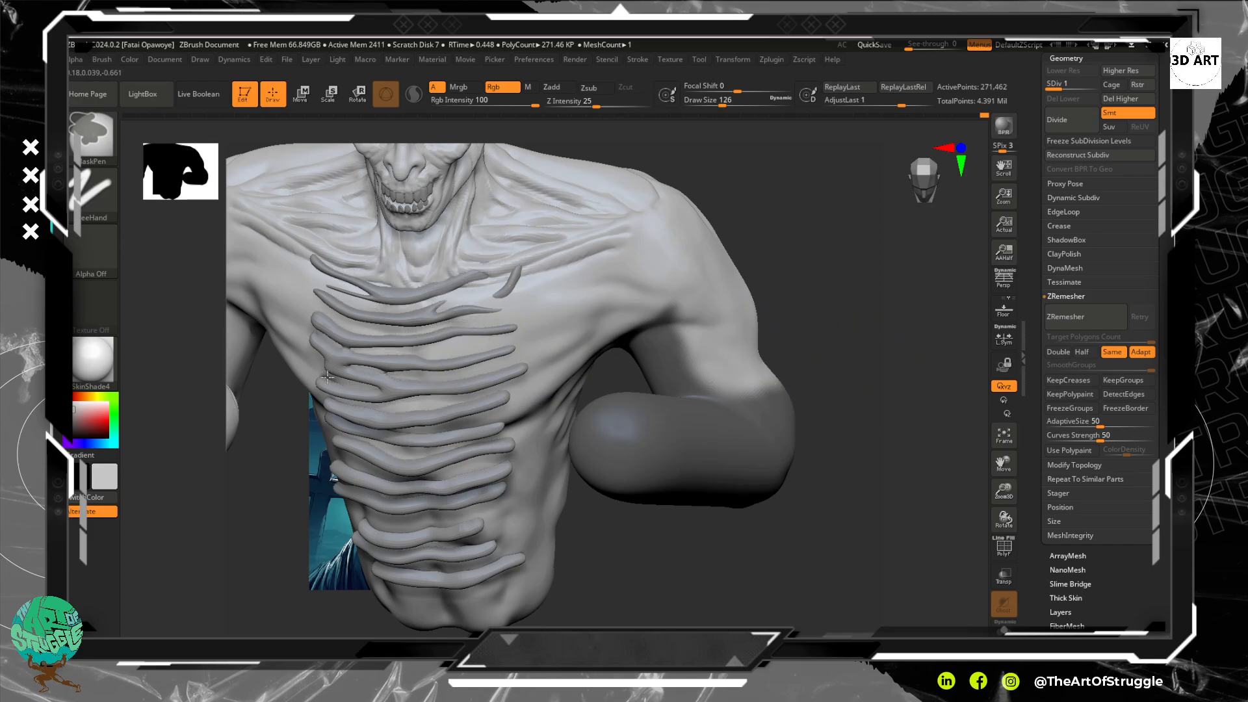
{"action": "left_click", "coordinate": [862, 398], "text": "ctrl"}
Select the Move brush, clear the body's mask and mask the forearm with a rectangular selection.
{"action": "key", "text": "b"}
{"action": "key", "text": "m"}
{"action": "key", "text": "v"}
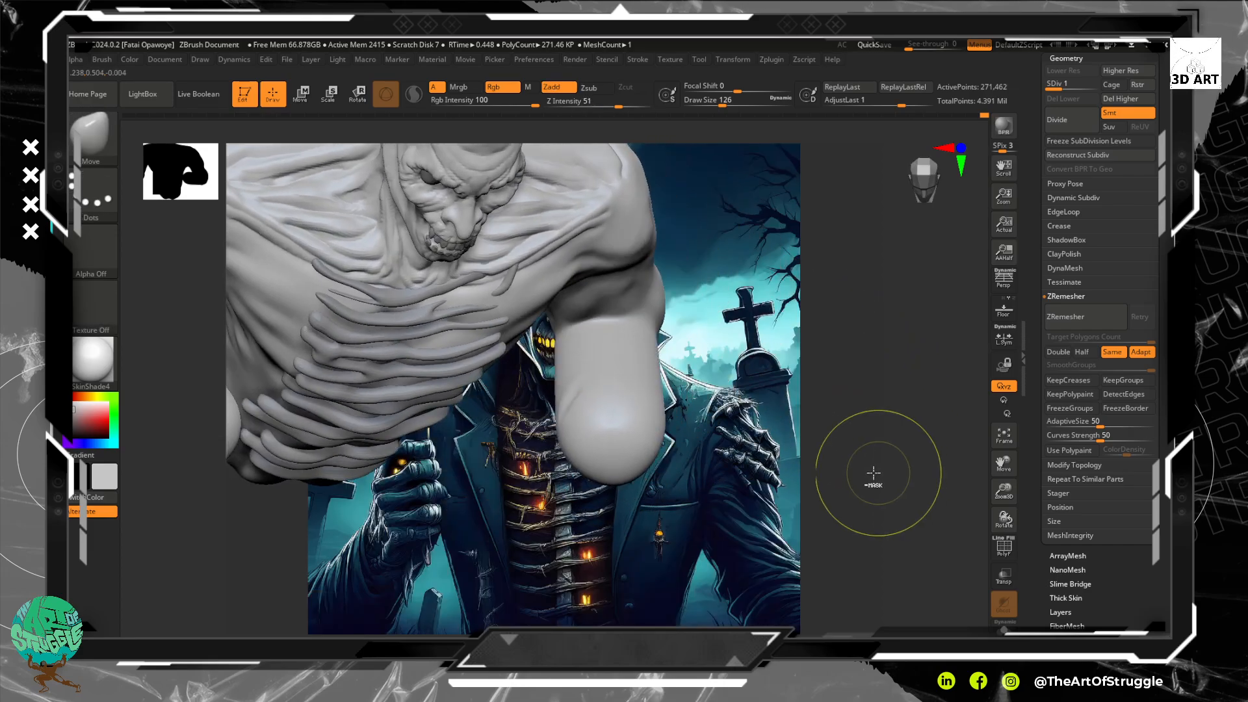
{"action": "left_click_drag", "start_coordinate": [729, 506], "coordinate": [548, 323], "text": "ctrl"}
{"action": "left_click_drag", "start_coordinate": [681, 368], "coordinate": [696, 377], "text": "ctrl"}
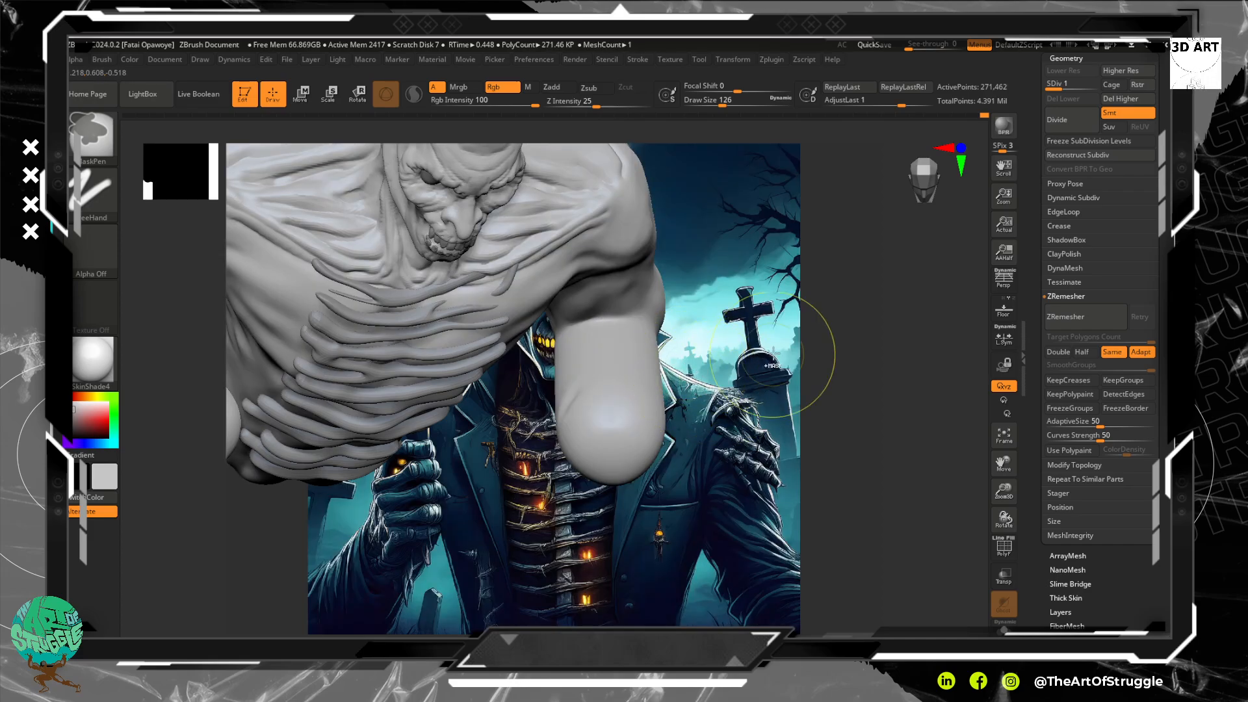
{"action": "left_click_drag", "start_coordinate": [776, 329], "coordinate": [565, 510], "text": "ctrl"}
{"action": "mouse_move", "coordinate": [713, 360]}
{"action": "left_mouse_down"}
{"action": "mouse_move", "coordinate": [604, 370]}
{"action": "mouse_move", "coordinate": [738, 330]}
{"action": "mouse_move", "coordinate": [731, 426]}
{"action": "mouse_move", "coordinate": [450, 372]}
{"action": "left_mouse_up"}
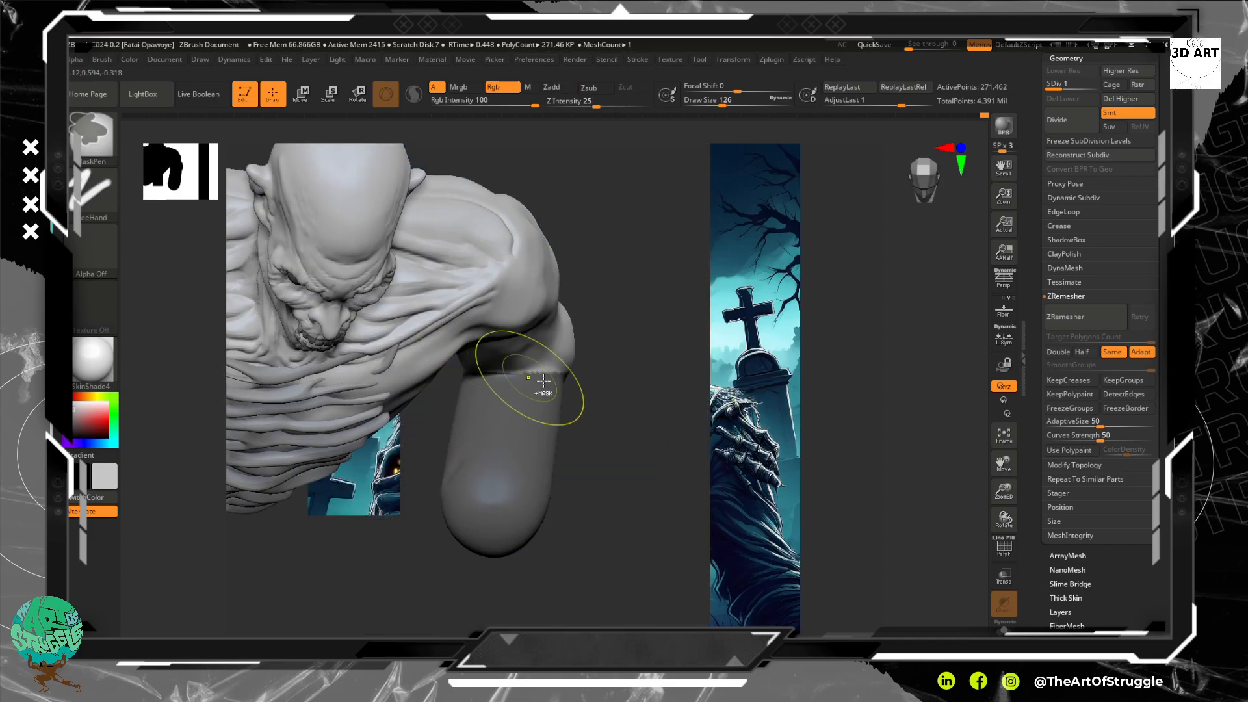
Extend the forearm mask around the elbow with a rectangular mask.
{"action": "left_click_drag", "start_coordinate": [800, 448], "coordinate": [568, 459]}
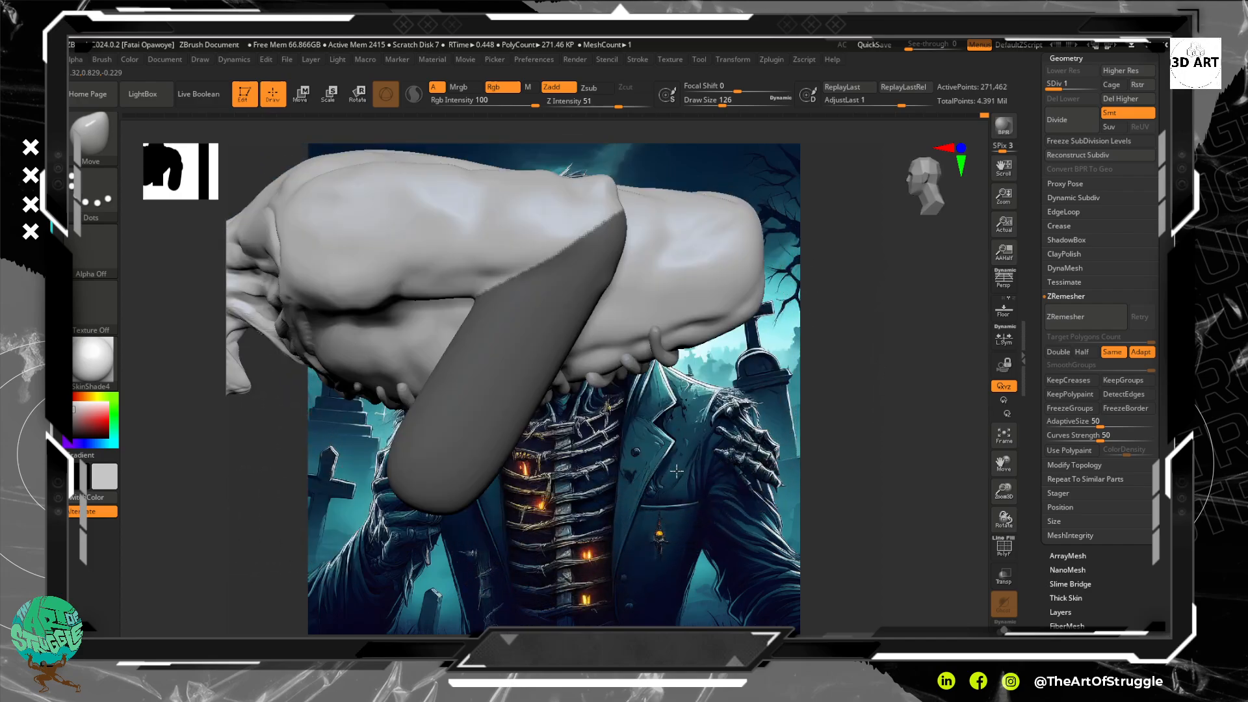
{"action": "mouse_move", "coordinate": [803, 382]}
{"action": "left_mouse_down", "text": "alt"}
{"action": "mouse_move", "coordinate": [825, 471]}
{"action": "mouse_move", "coordinate": [836, 399]}
{"action": "mouse_move", "coordinate": [810, 430]}
{"action": "left_mouse_up", "text": "alt"}
{"action": "key", "text": "ctrl"}
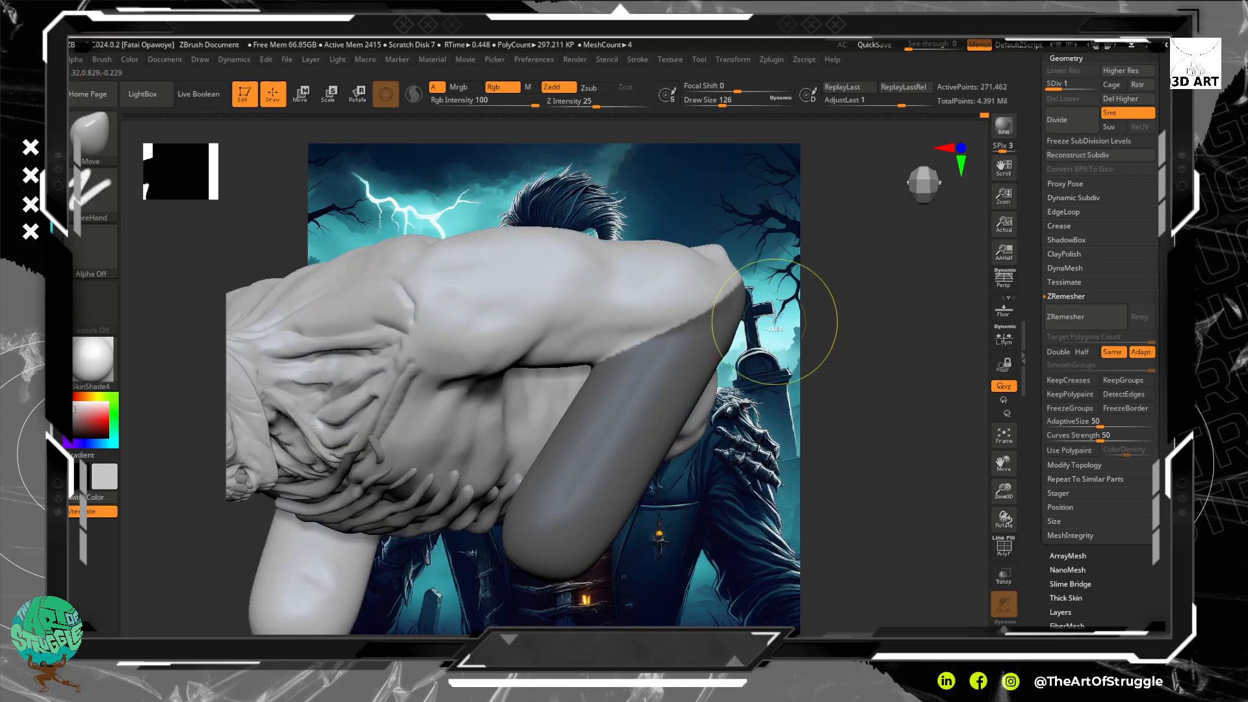
{"action": "left_click_drag", "start_coordinate": [687, 352], "coordinate": [689, 350], "text": "ctrl"}
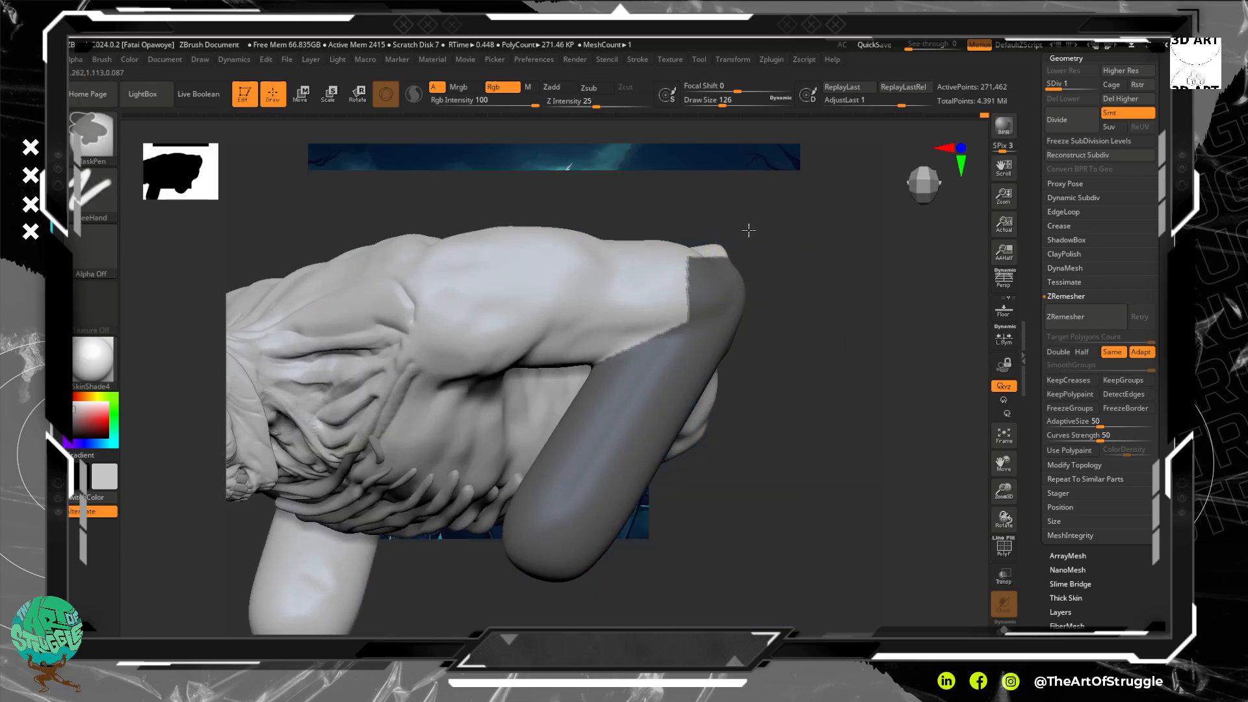
Remove the stray mask patch from the side of the lower torso.
{"action": "mouse_move", "coordinate": [804, 328]}
{"action": "left_mouse_down"}
{"action": "mouse_move", "coordinate": [722, 336]}
{"action": "mouse_move", "coordinate": [764, 381]}
{"action": "mouse_move", "coordinate": [751, 332]}
{"action": "mouse_move", "coordinate": [759, 374]}
{"action": "left_mouse_up"}
{"action": "left_click_drag", "start_coordinate": [770, 285], "coordinate": [722, 381], "text": "ctrl"}
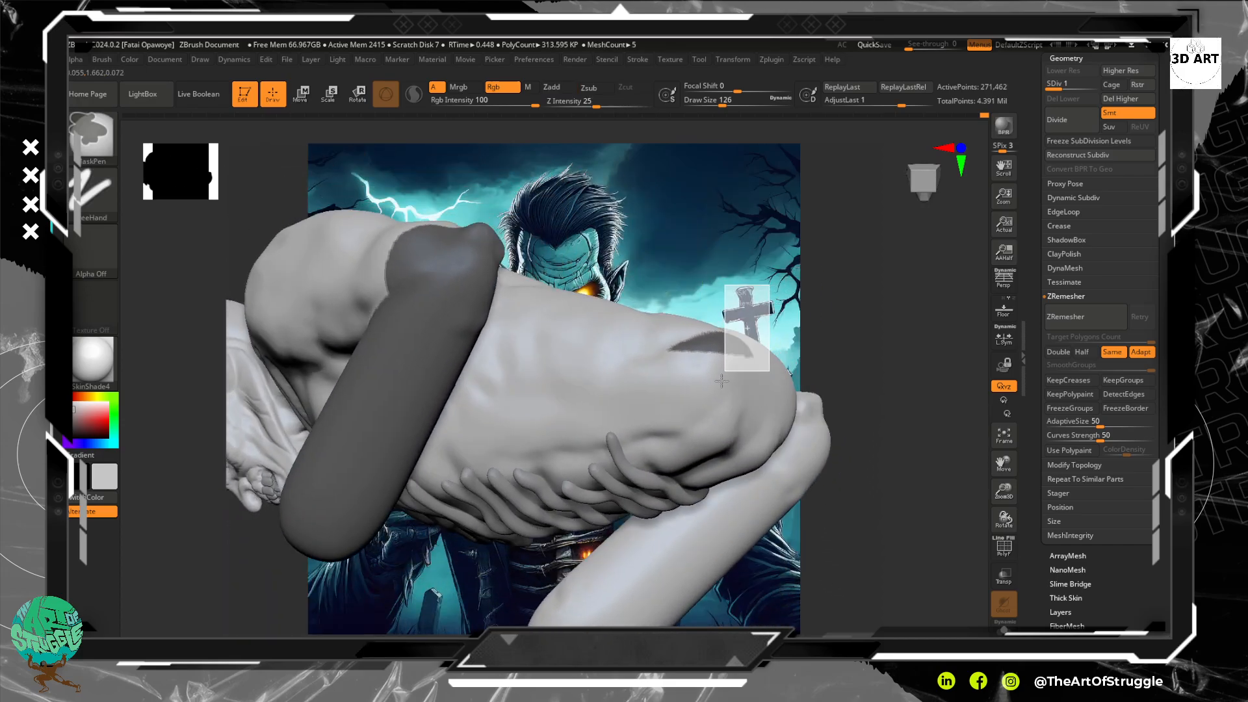
{"action": "left_click_drag", "start_coordinate": [640, 457], "coordinate": [639, 458], "text": "ctrl"}
Refine the forearm mask's border on the inner arm and trim the mask off the tip of the elbow.
{"action": "mouse_move", "coordinate": [803, 345]}
{"action": "left_mouse_down"}
{"action": "mouse_move", "coordinate": [705, 378]}
{"action": "mouse_move", "coordinate": [683, 417]}
{"action": "left_mouse_up"}
{"action": "key", "text": "ctrl"}
{"action": "left_click_drag", "start_coordinate": [488, 485], "coordinate": [458, 481], "text": "ctrl"}
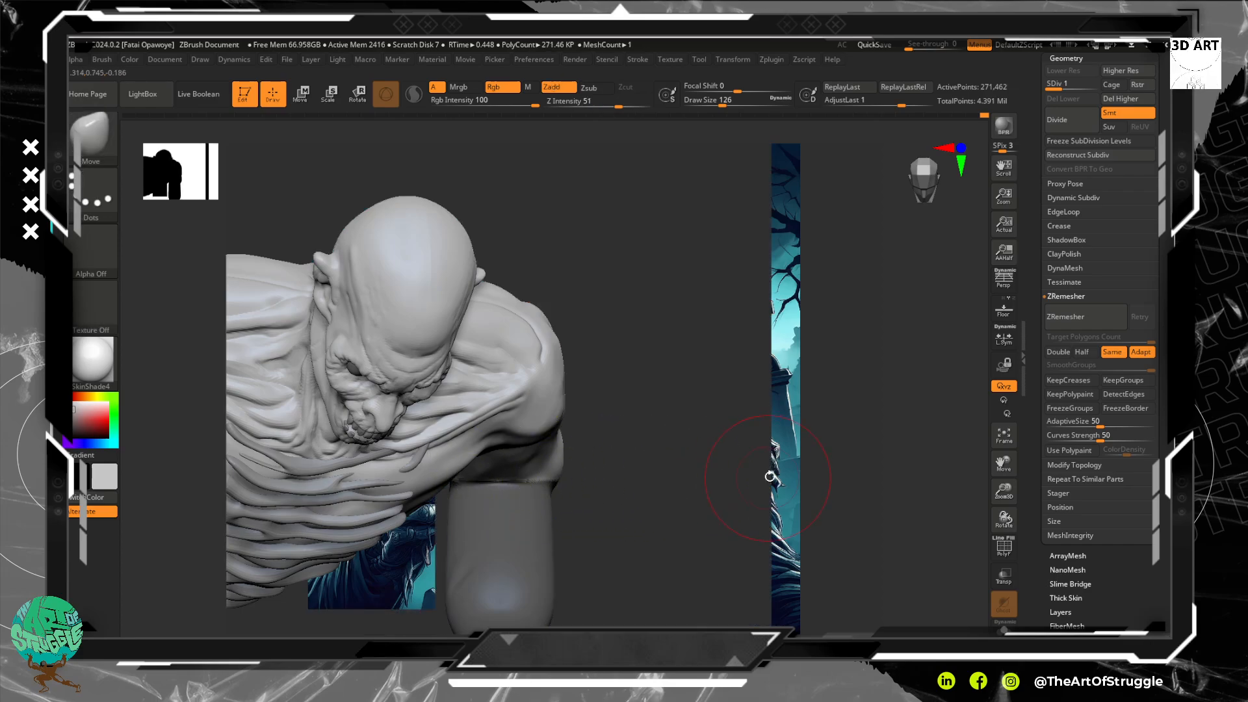
{"action": "mouse_move", "coordinate": [808, 488]}
{"action": "left_mouse_down"}
{"action": "mouse_move", "coordinate": [656, 483]}
{"action": "mouse_move", "coordinate": [708, 475]}
{"action": "mouse_move", "coordinate": [709, 441]}
{"action": "left_mouse_up"}
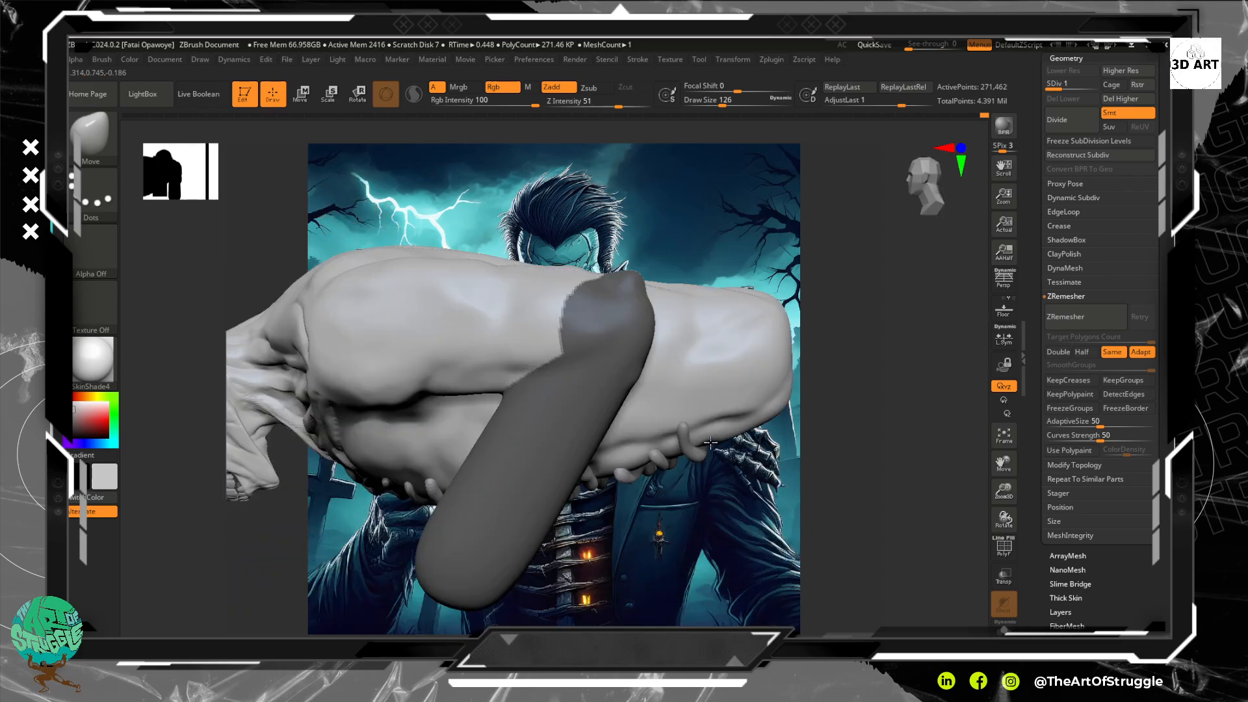
{"action": "mouse_move", "coordinate": [445, 246]}
{"action": "left_mouse_down", "text": "ctrl"}
{"action": "mouse_move", "coordinate": [657, 308]}
{"action": "mouse_move", "coordinate": [715, 346]}
{"action": "mouse_move", "coordinate": [695, 301]}
{"action": "left_mouse_up", "text": "ctrl"}
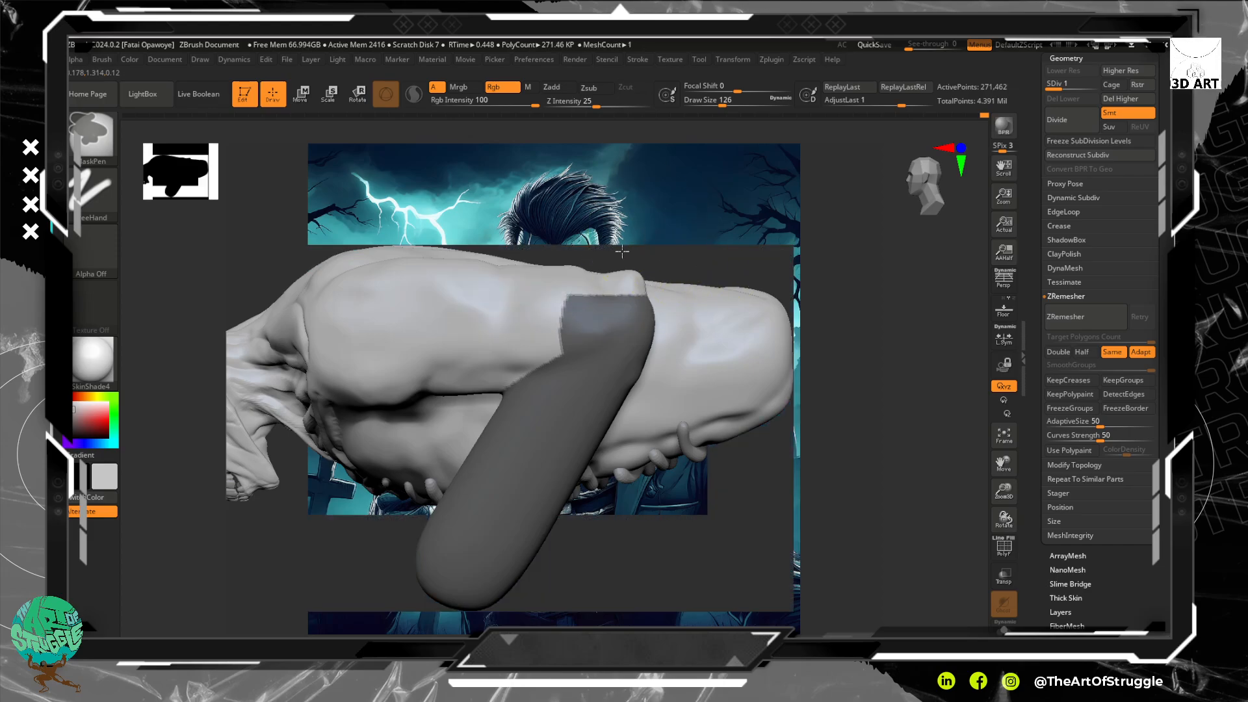
Clear the leftover mask patch from the upper arm just above the elbow so that only the forearm stays masked.
{"action": "mouse_move", "coordinate": [651, 226]}
{"action": "left_mouse_down", "text": "ctrl"}
{"action": "mouse_move", "coordinate": [530, 302]}
{"action": "mouse_move", "coordinate": [521, 286]}
{"action": "left_mouse_up", "text": "ctrl"}
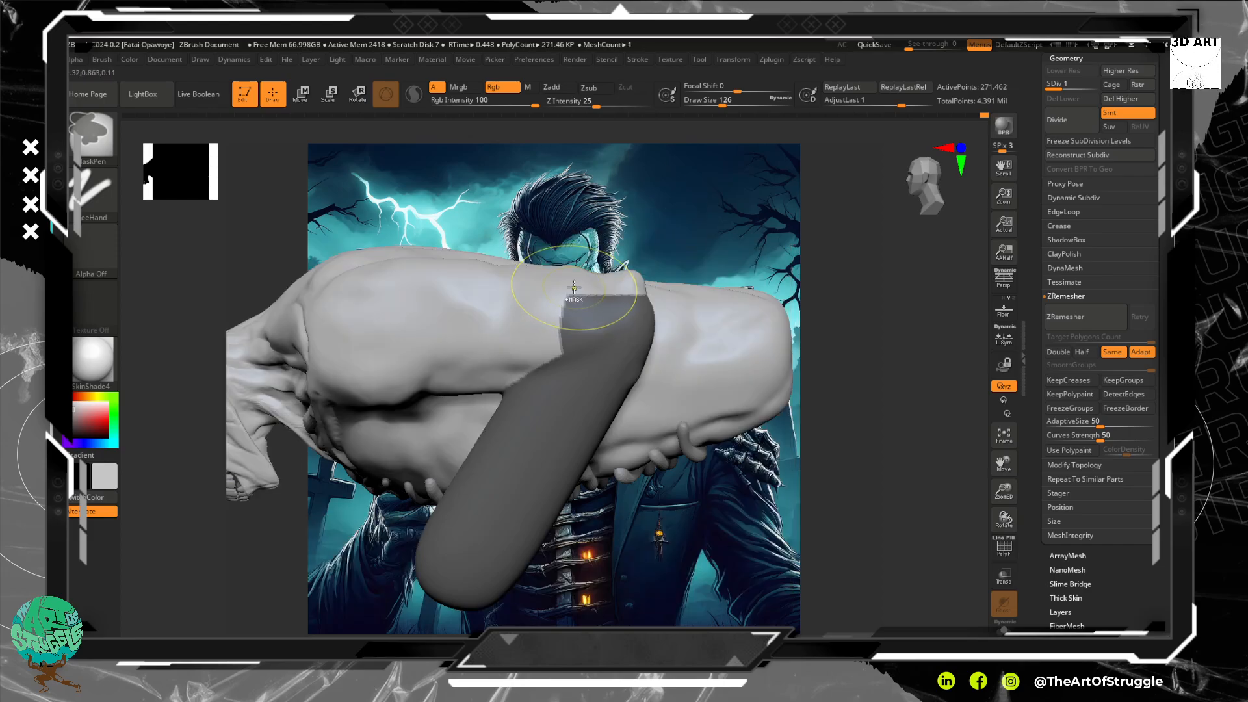
{"action": "left_click", "coordinate": [569, 287], "text": "ctrl"}
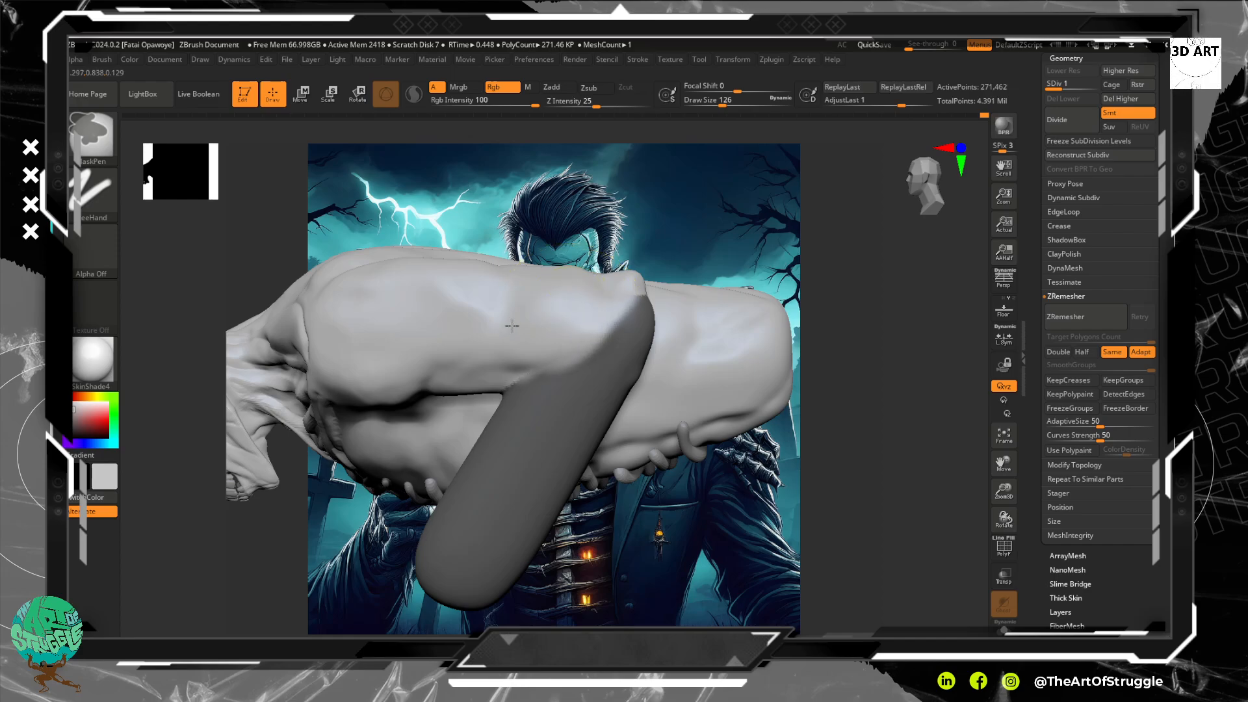
{"action": "mouse_move", "coordinate": [887, 374]}
{"action": "left_mouse_down"}
{"action": "mouse_move", "coordinate": [908, 407]}
{"action": "mouse_move", "coordinate": [911, 361]}
{"action": "left_mouse_up"}
{"action": "left_click_drag", "start_coordinate": [830, 351], "coordinate": [917, 297], "text": "shift"}
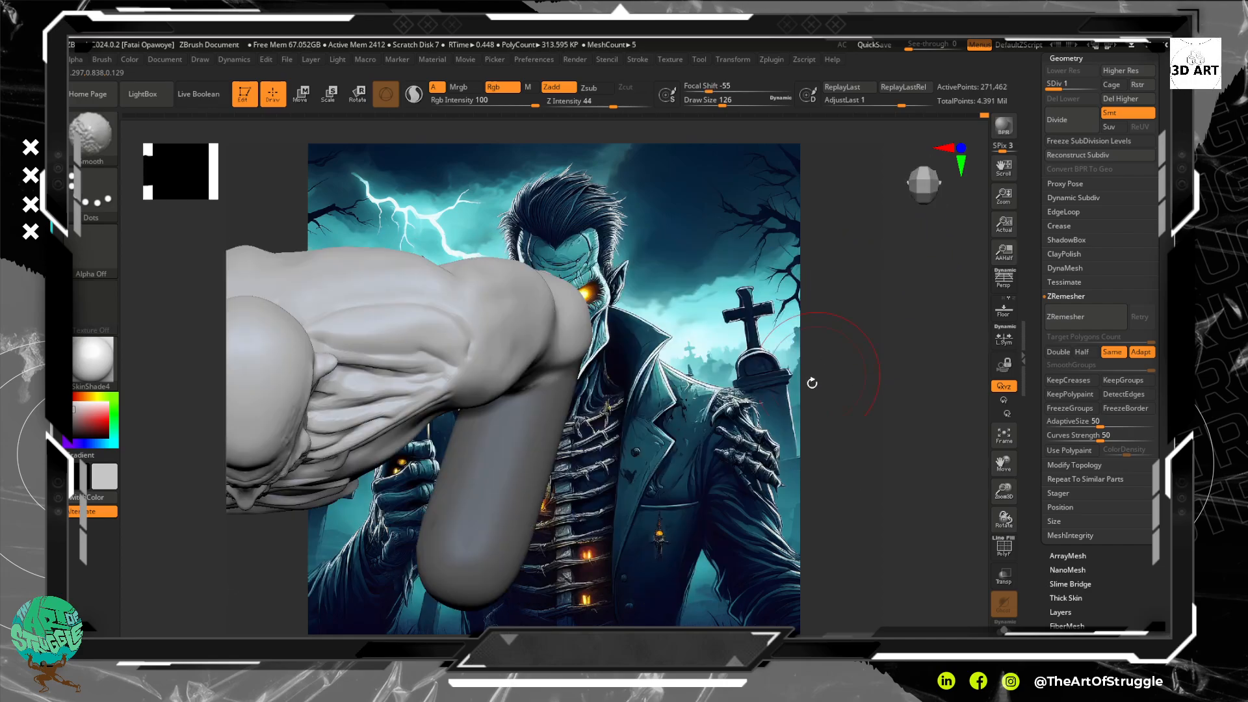
{"action": "mouse_move", "coordinate": [812, 383]}
{"action": "left_mouse_down", "text": "shift"}
{"action": "mouse_move", "coordinate": [804, 310]}
{"action": "mouse_move", "coordinate": [853, 376]}
{"action": "mouse_move", "coordinate": [897, 368]}
{"action": "left_mouse_up", "text": "shift"}
{"action": "mouse_move", "coordinate": [897, 368]}
{"action": "left_mouse_down", "text": "alt"}
{"action": "mouse_move", "coordinate": [797, 366]}
{"action": "mouse_move", "coordinate": [789, 352]}
{"action": "left_mouse_up", "text": "alt"}
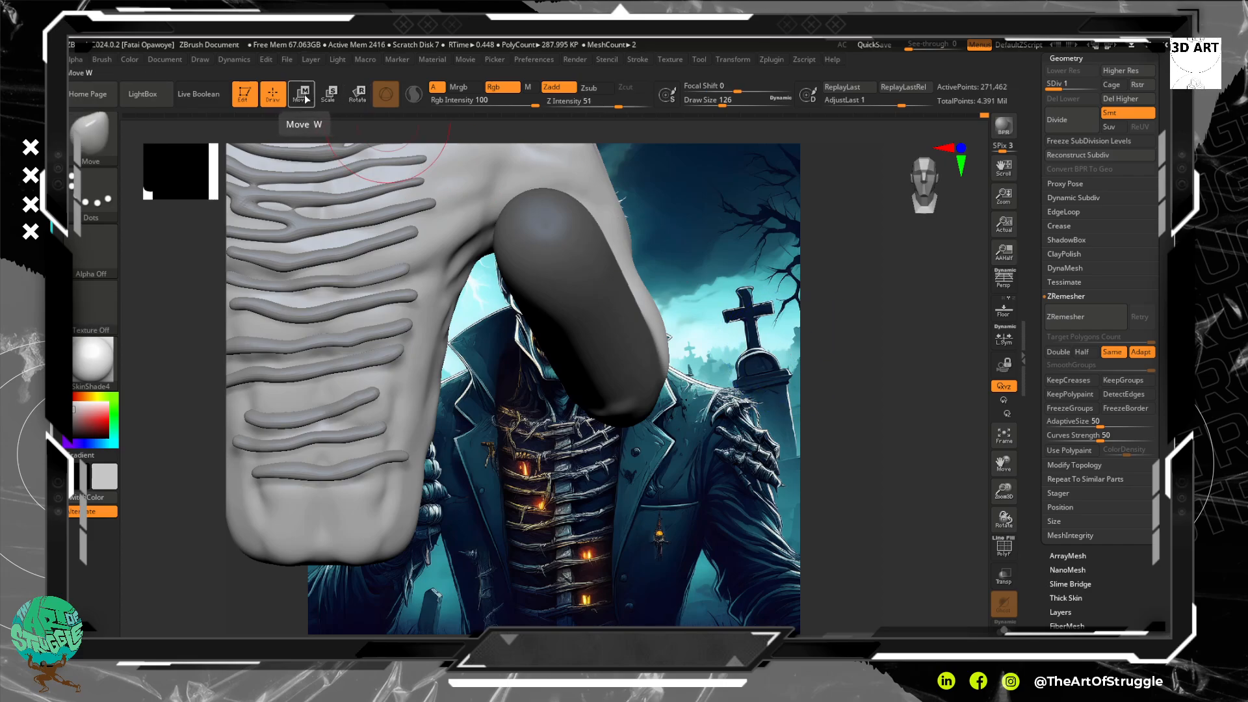
Invert the mask to leave only the forearm free, and undo the stray topological mask drawn along it.
{"action": "left_click", "coordinate": [305, 95]}
{"action": "left_click_drag", "start_coordinate": [838, 386], "coordinate": [790, 378]}
{"action": "left_click", "coordinate": [845, 377], "text": "ctrl"}
{"action": "left_click_drag", "start_coordinate": [364, 251], "coordinate": [578, 402], "text": "ctrl"}
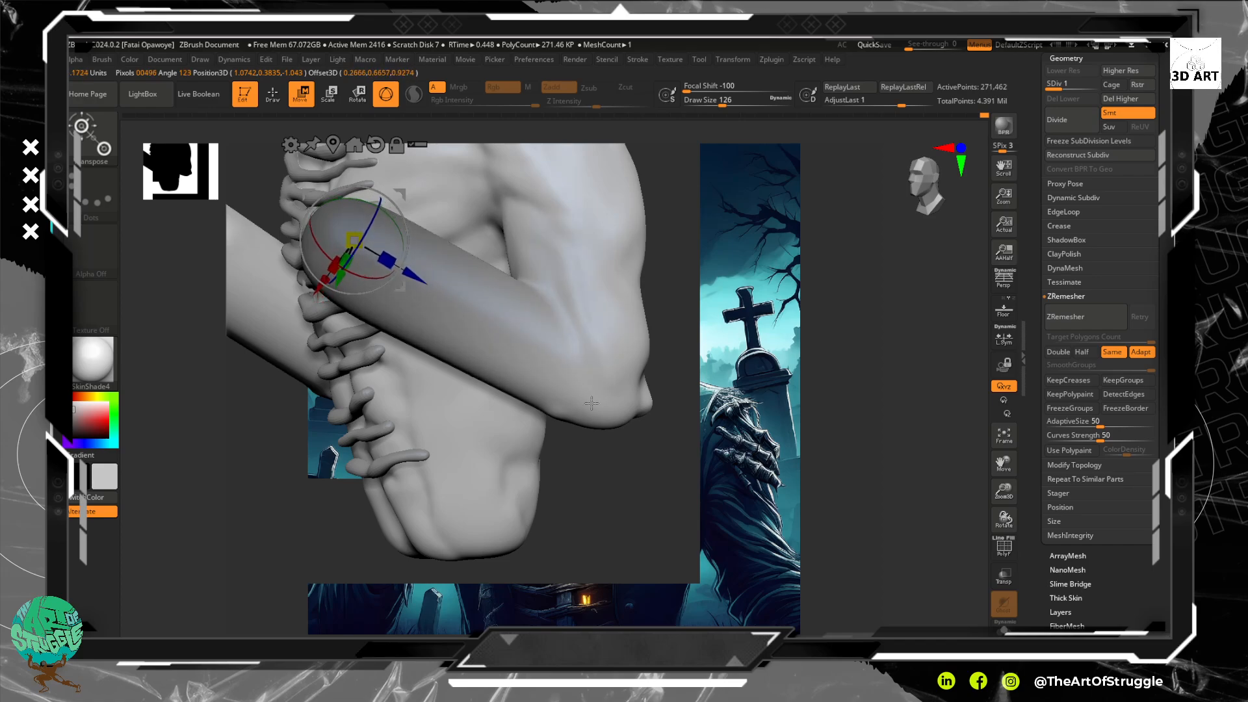
{"action": "key", "text": "ctrl+z"}
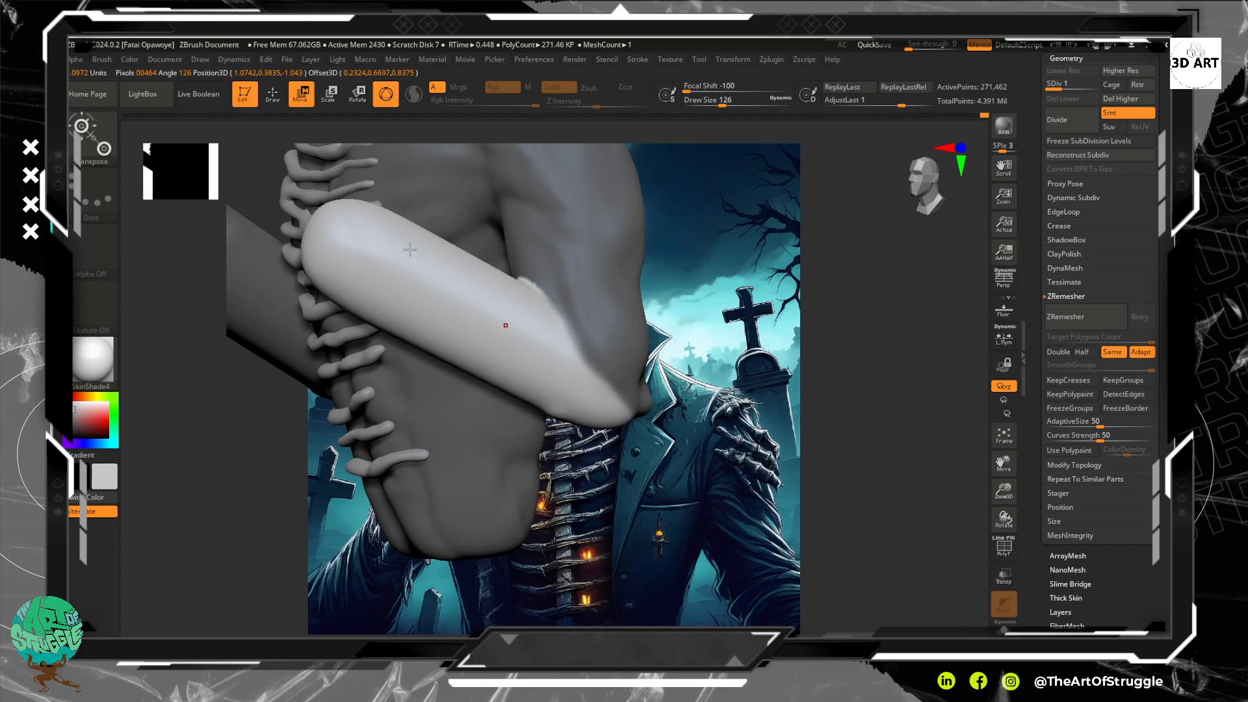
{"action": "key", "text": "q"}
{"action": "mouse_move", "coordinate": [839, 400]}
{"action": "left_mouse_down", "text": "ctrl"}
{"action": "mouse_move", "coordinate": [771, 385]}
{"action": "mouse_move", "coordinate": [858, 387]}
{"action": "left_mouse_up", "text": "ctrl"}
Try to rotate the unmasked forearm with the transform gizmo placed at its middle.
{"action": "left_click_drag", "start_coordinate": [768, 385], "coordinate": [676, 364]}
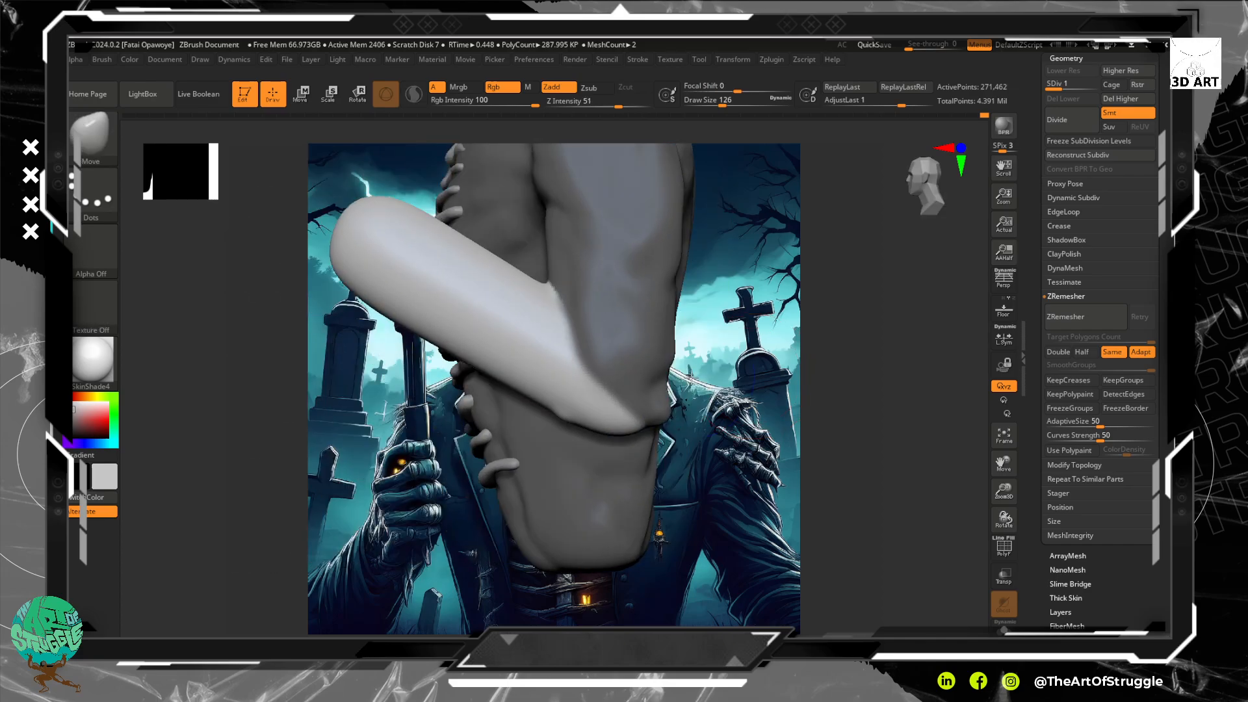
{"action": "left_click_drag", "start_coordinate": [676, 312], "coordinate": [736, 416], "text": "alt"}
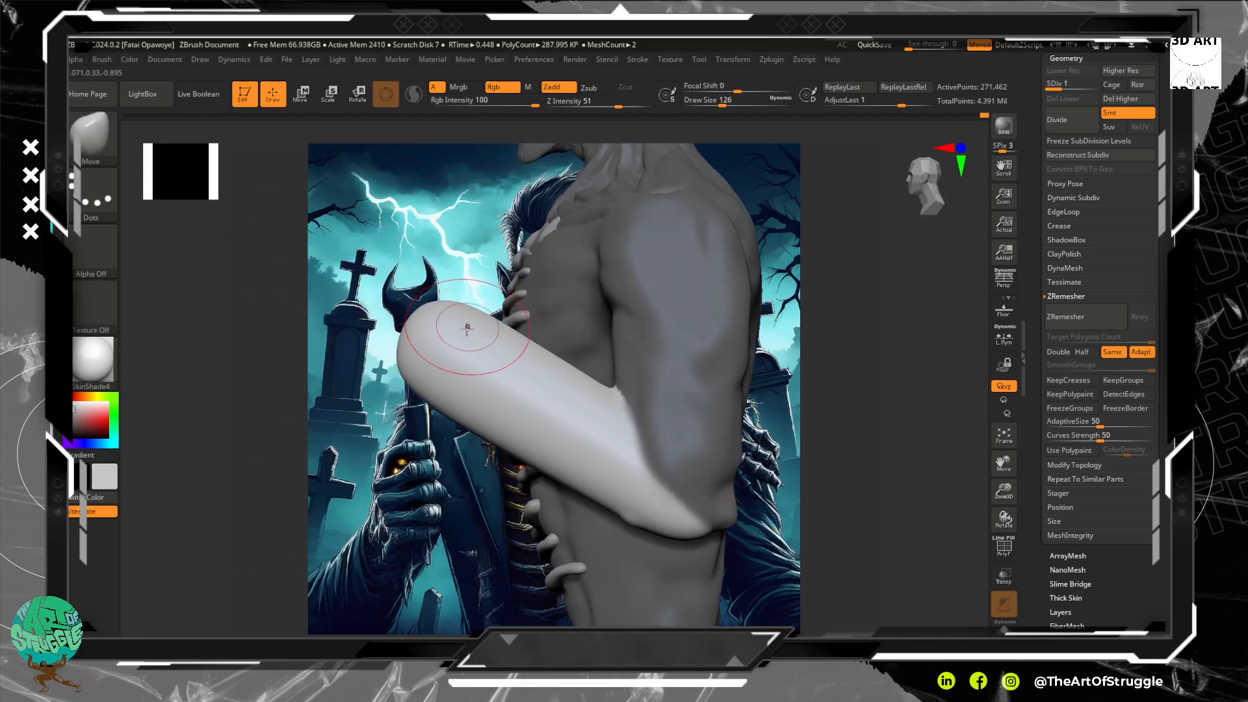
{"action": "key", "text": "ctrl"}
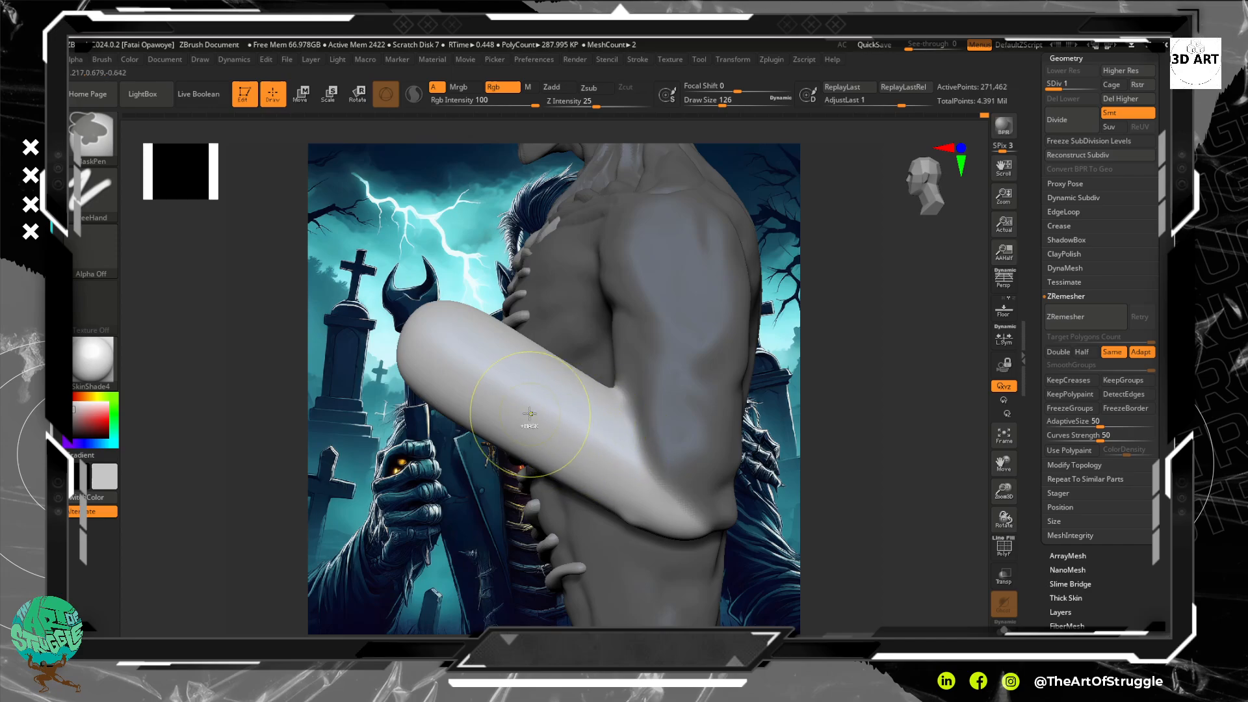
{"action": "left_click", "coordinate": [303, 95]}
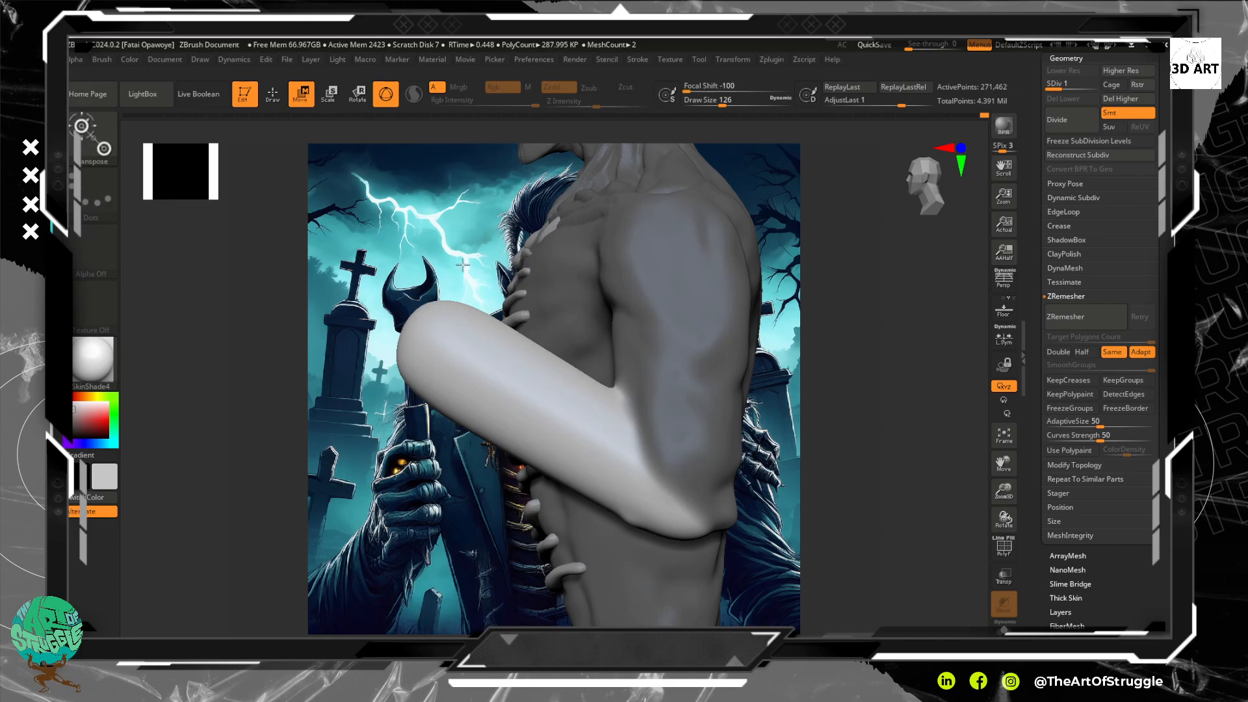
{"action": "left_click", "coordinate": [552, 394]}
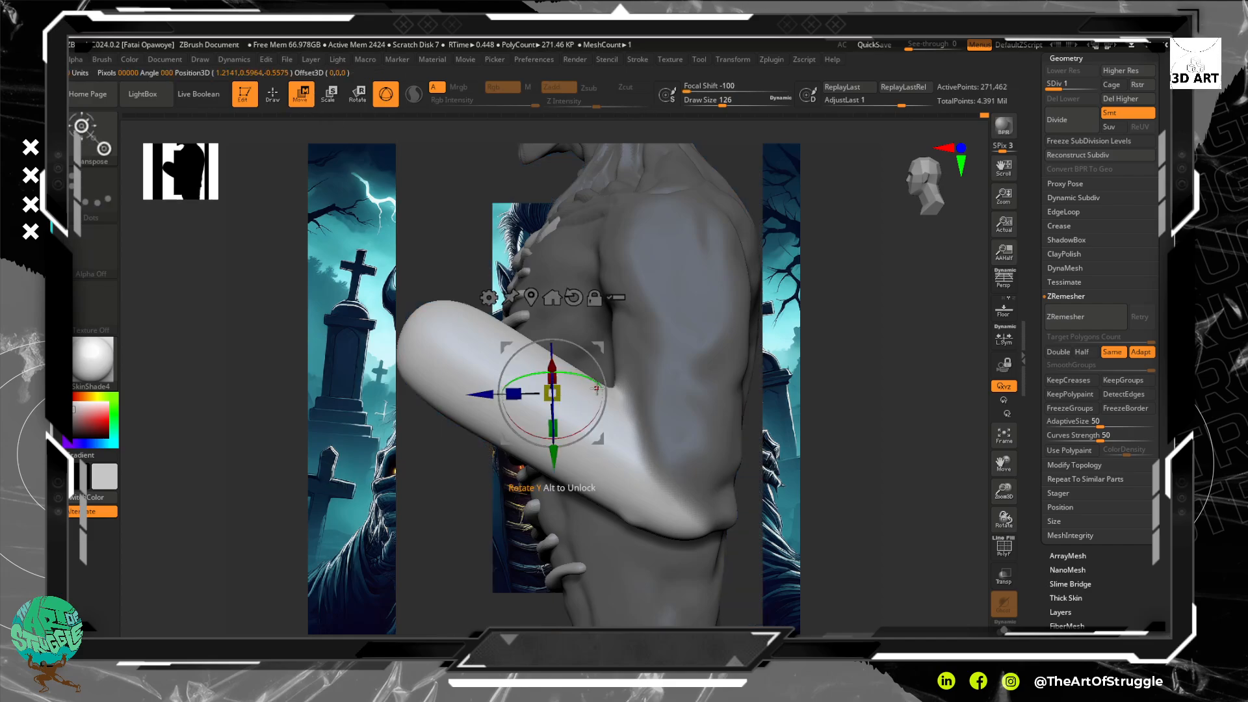
{"action": "left_click_drag", "start_coordinate": [594, 361], "coordinate": [552, 323]}
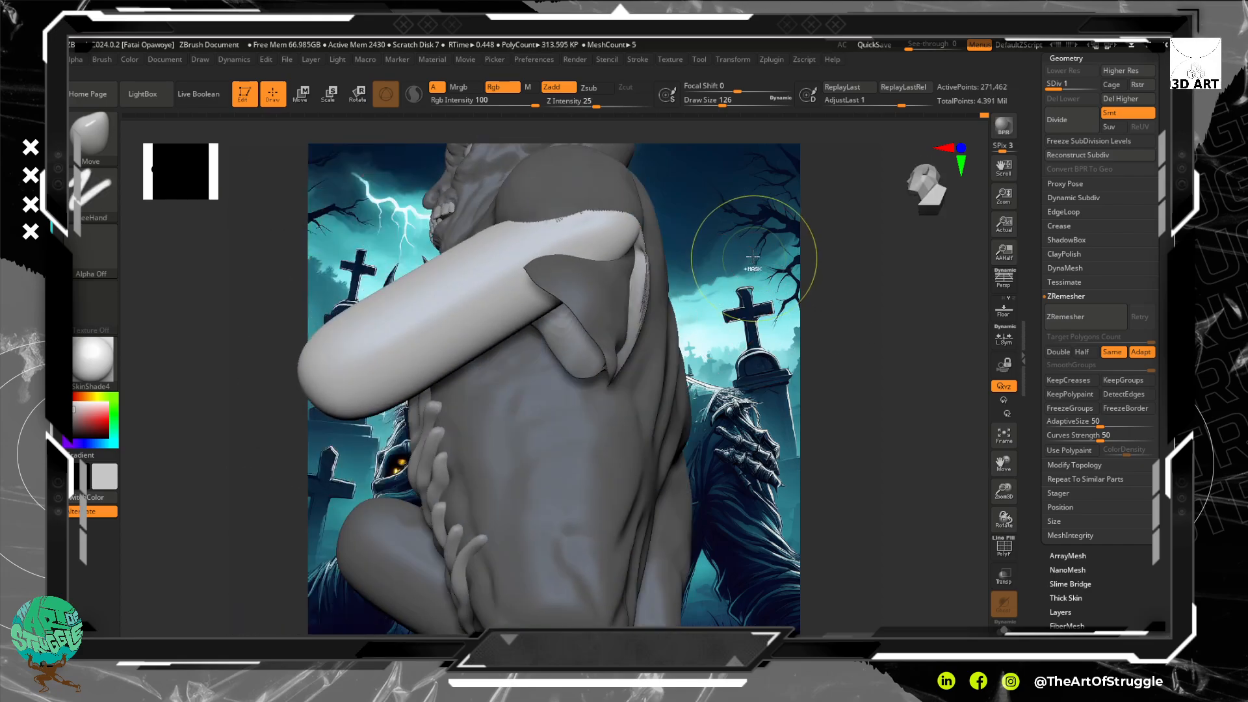
{"action": "key", "text": "ctrl"}
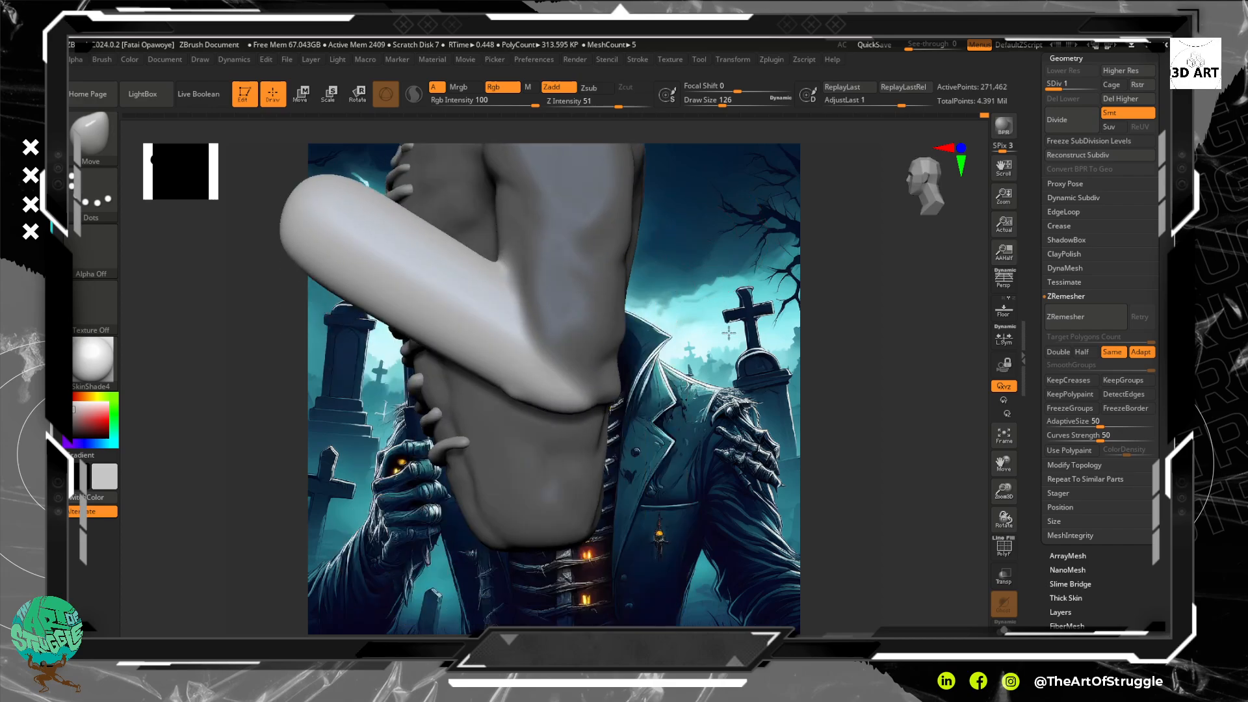
Try to swing the unmasked forearm downward with the gizmo and move it below the elbow.
{"action": "left_click_drag", "start_coordinate": [715, 260], "coordinate": [775, 394]}
{"action": "left_click", "coordinate": [310, 101]}
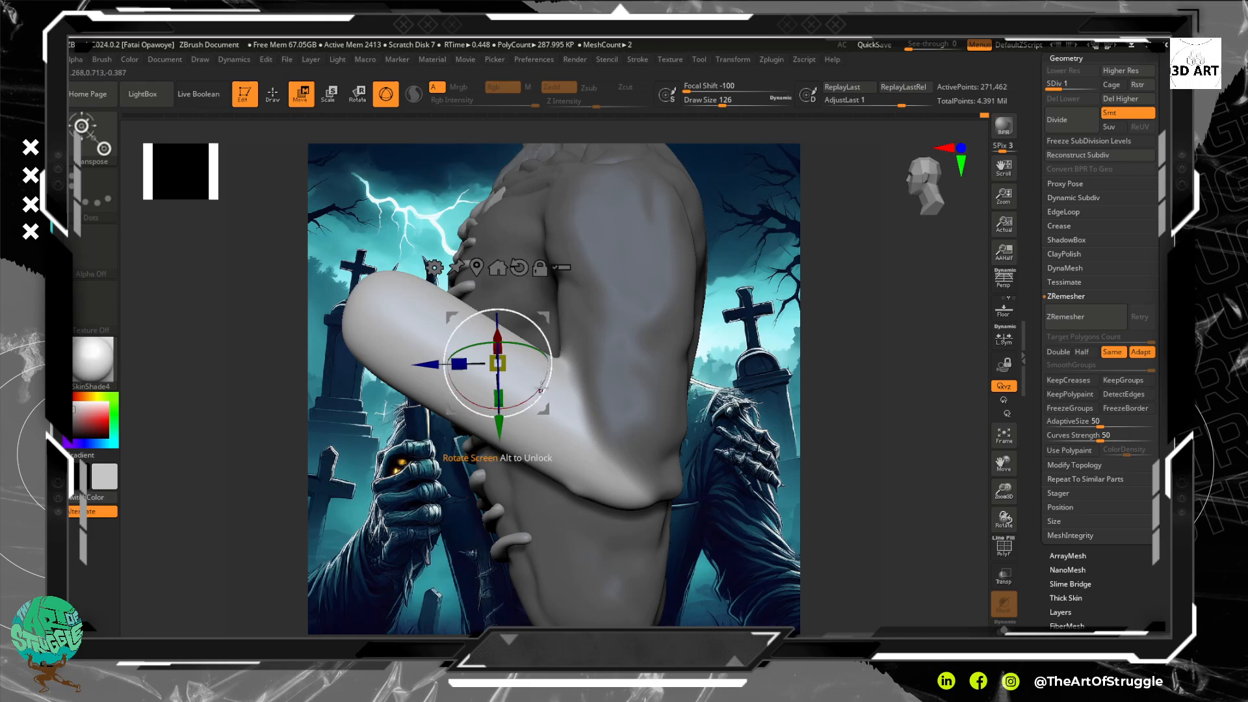
{"action": "left_click_drag", "start_coordinate": [548, 340], "coordinate": [469, 282]}
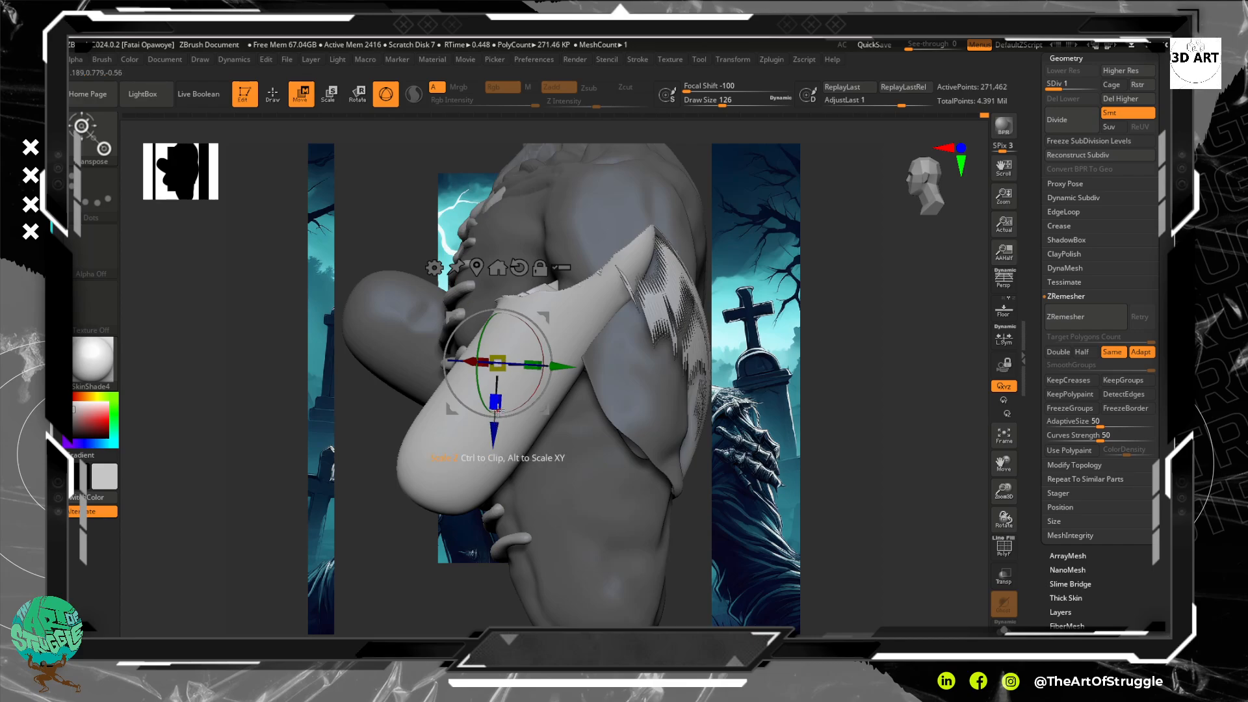
{"action": "left_click_drag", "start_coordinate": [498, 405], "coordinate": [480, 624]}
{"action": "left_click_drag", "start_coordinate": [546, 558], "coordinate": [578, 560]}
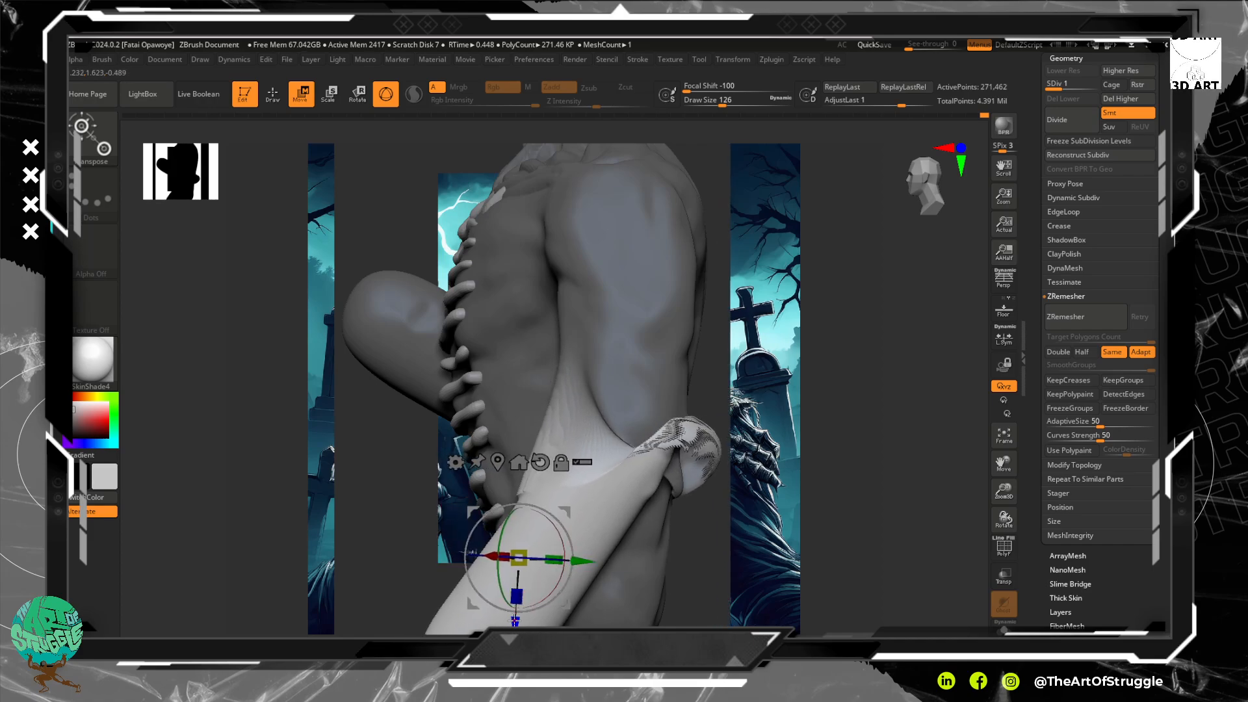
{"action": "left_click_drag", "start_coordinate": [515, 621], "coordinate": [514, 636]}
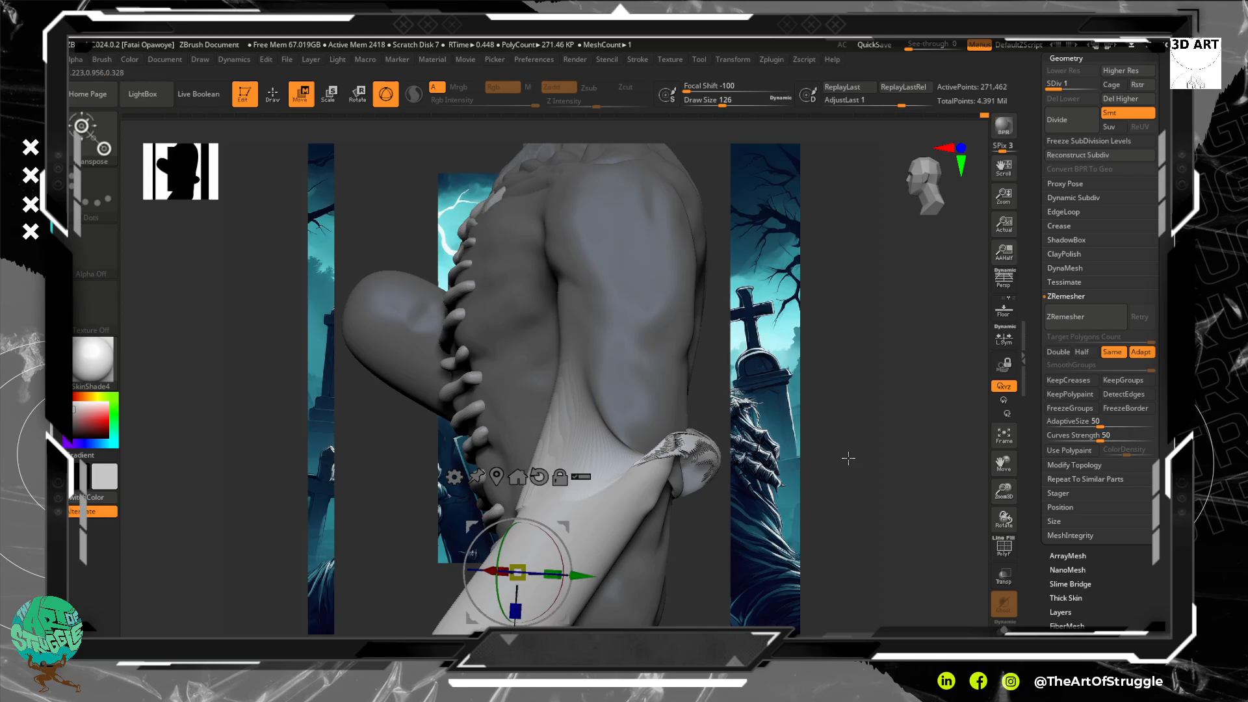
Undo the forearm's rotation and moves.
{"action": "left_click_drag", "start_coordinate": [849, 458], "coordinate": [808, 375]}
{"action": "key", "text": "ctrl+z"}
{"action": "key", "text": "ctrl+z"}
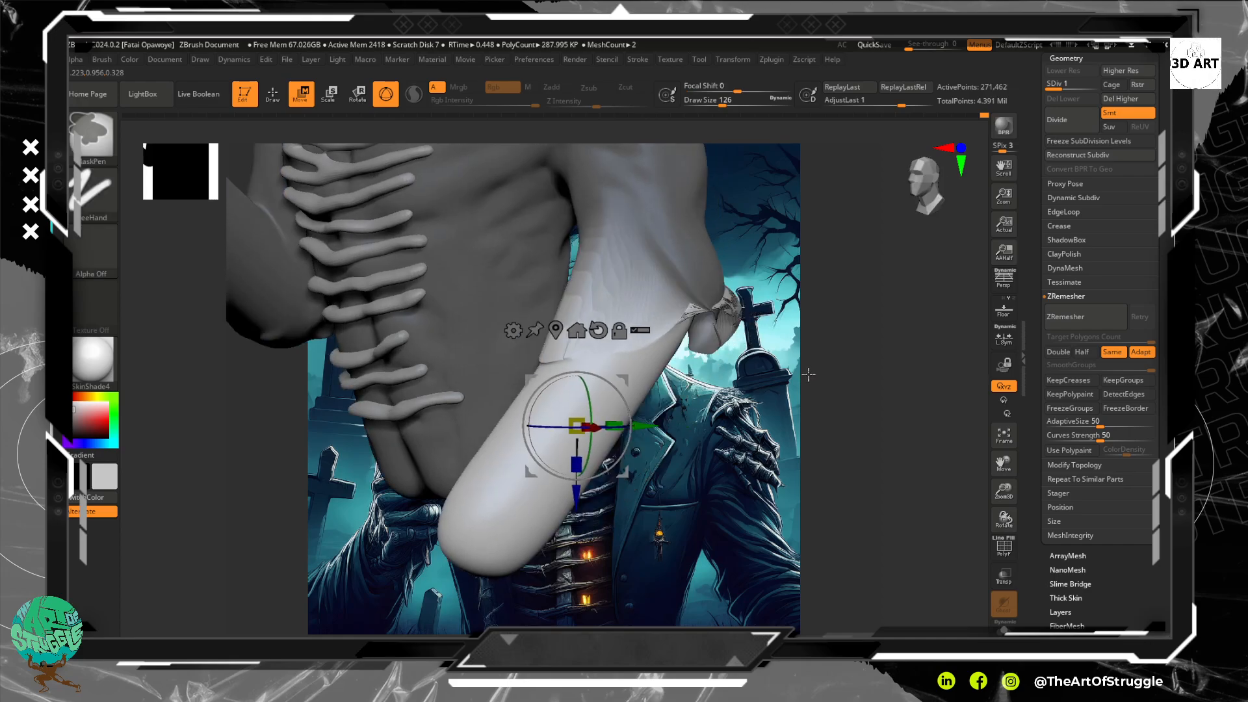
{"action": "key", "text": "ctrl+z"}
{"action": "key", "text": "ctrl+z"}
{"action": "key", "text": "ctrl+z"}
{"action": "key", "text": "ctrl+z"}
{"action": "key", "text": "ctrl+z"}
{"action": "key", "text": "ctrl+z"}
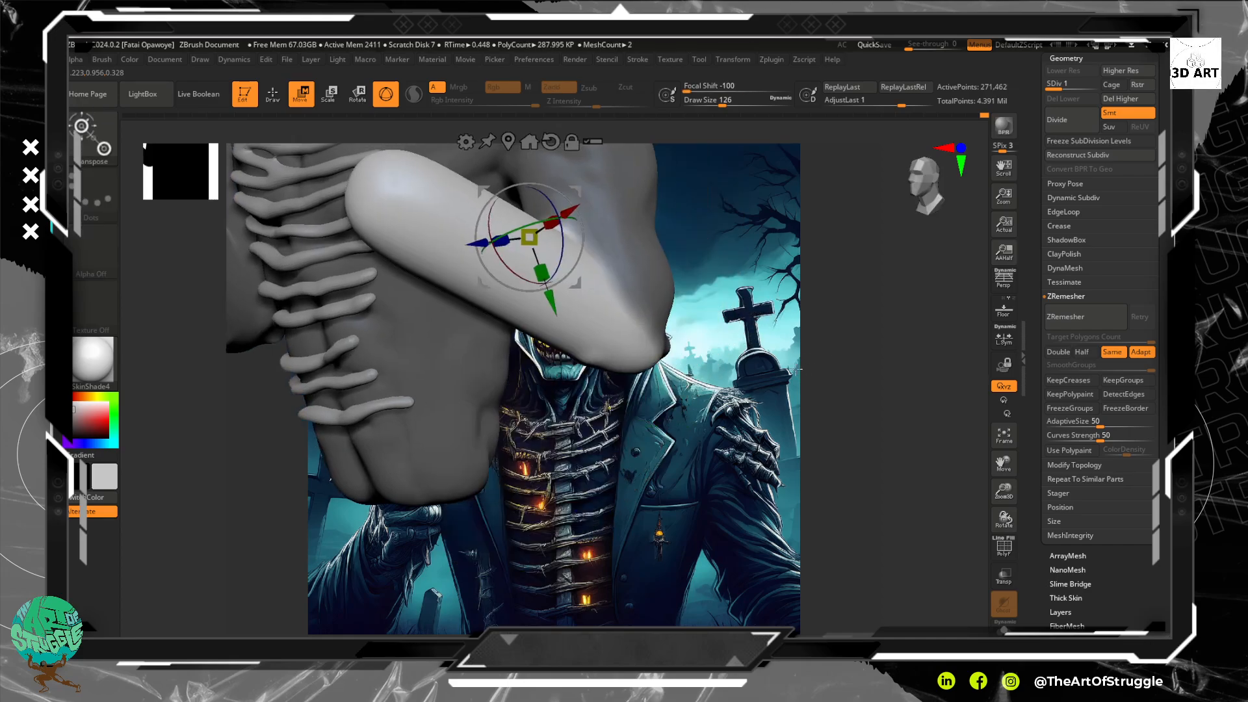
Place the gizmo near the forearm's end, enable Transpose All Selected Subtools, try rotating the forearm and undo it.
{"action": "left_click_drag", "start_coordinate": [802, 418], "coordinate": [759, 301]}
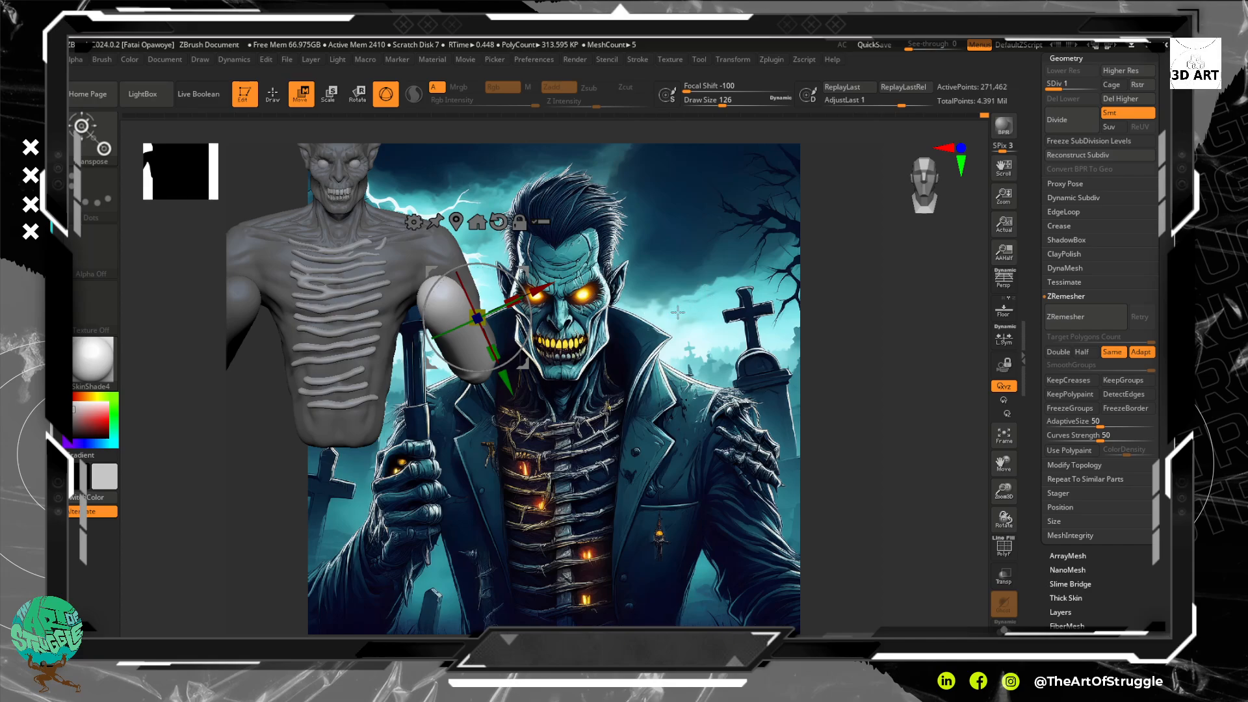
{"action": "key", "text": "q"}
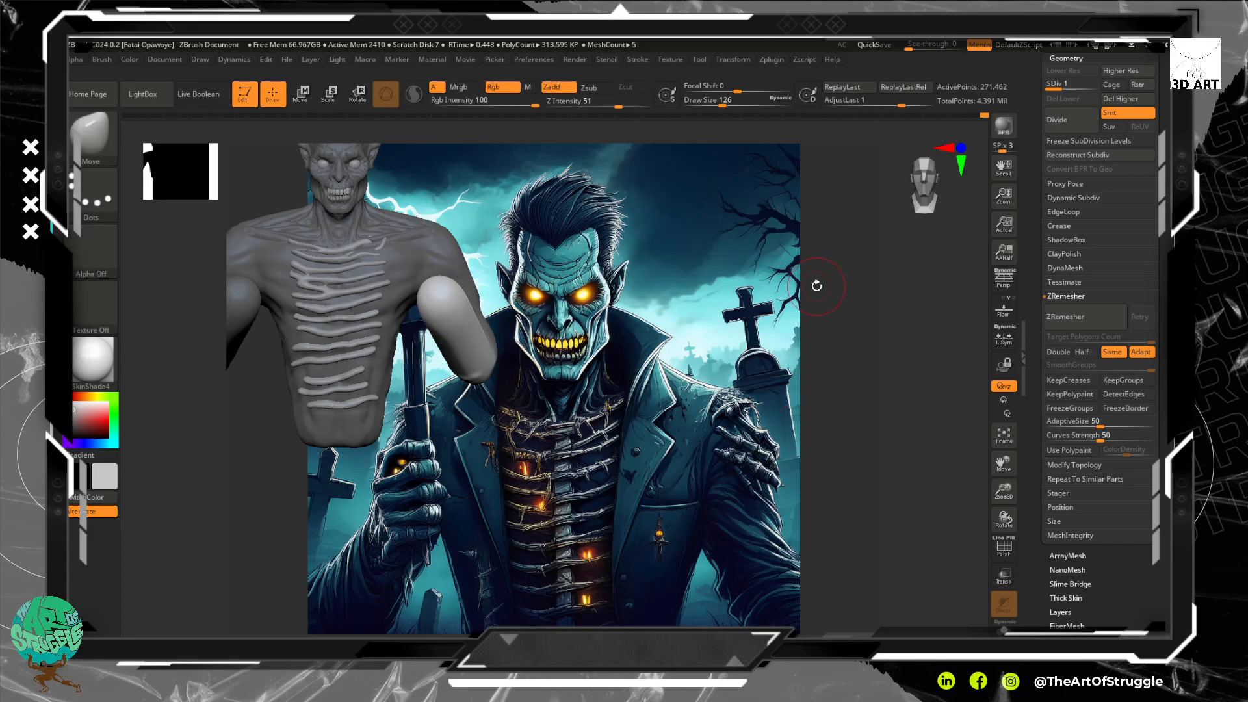
{"action": "left_click_drag", "start_coordinate": [727, 290], "coordinate": [845, 367], "text": "alt"}
{"action": "left_click_drag", "start_coordinate": [637, 290], "coordinate": [769, 340], "text": "alt"}
{"action": "left_click_drag", "start_coordinate": [720, 273], "coordinate": [676, 286], "text": "alt"}
{"action": "mouse_move", "coordinate": [767, 312]}
{"action": "left_mouse_down"}
{"action": "mouse_move", "coordinate": [640, 338]}
{"action": "mouse_move", "coordinate": [623, 389]}
{"action": "mouse_move", "coordinate": [676, 340]}
{"action": "mouse_move", "coordinate": [703, 250]}
{"action": "mouse_move", "coordinate": [665, 345]}
{"action": "mouse_move", "coordinate": [681, 346]}
{"action": "left_mouse_up"}
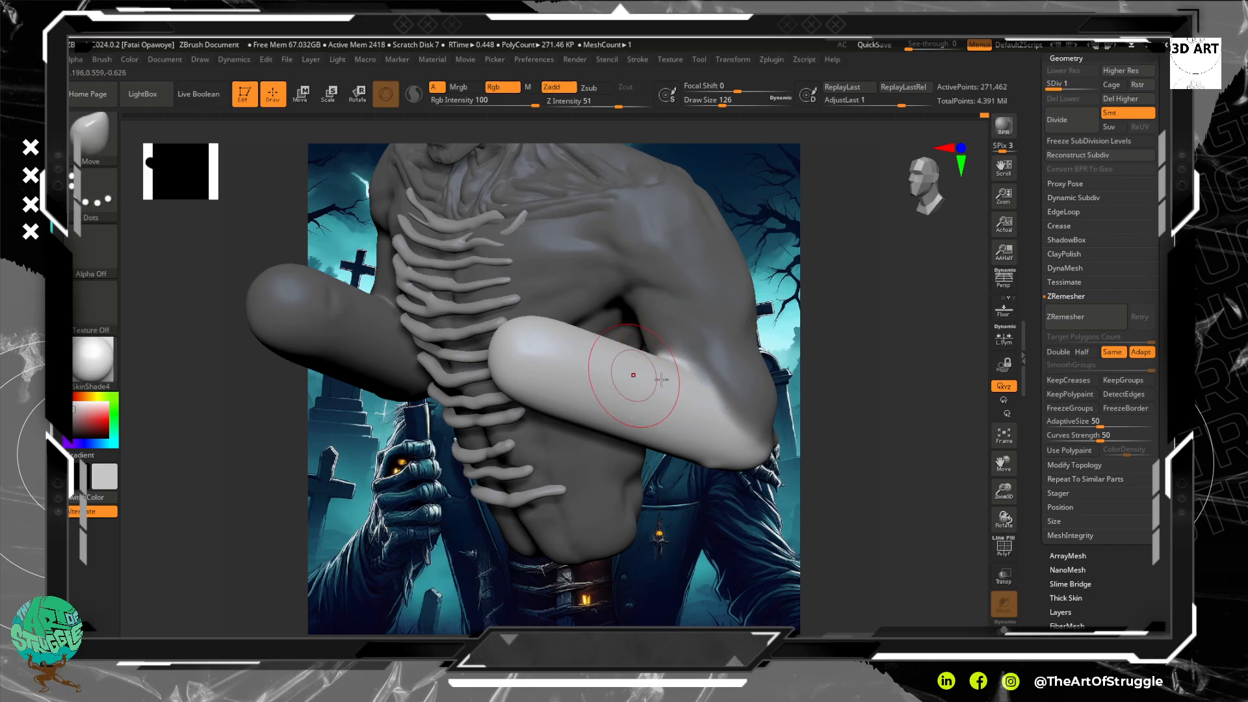
{"action": "key", "text": "w"}
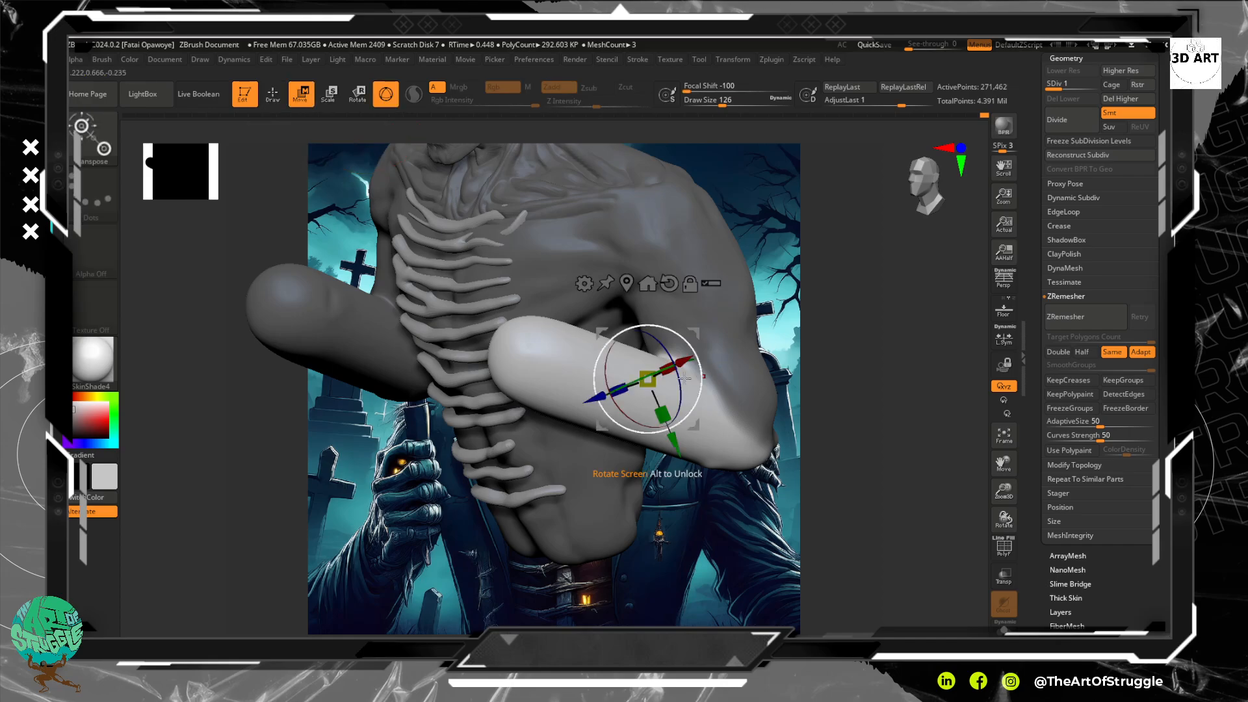
{"action": "left_click", "coordinate": [555, 347]}
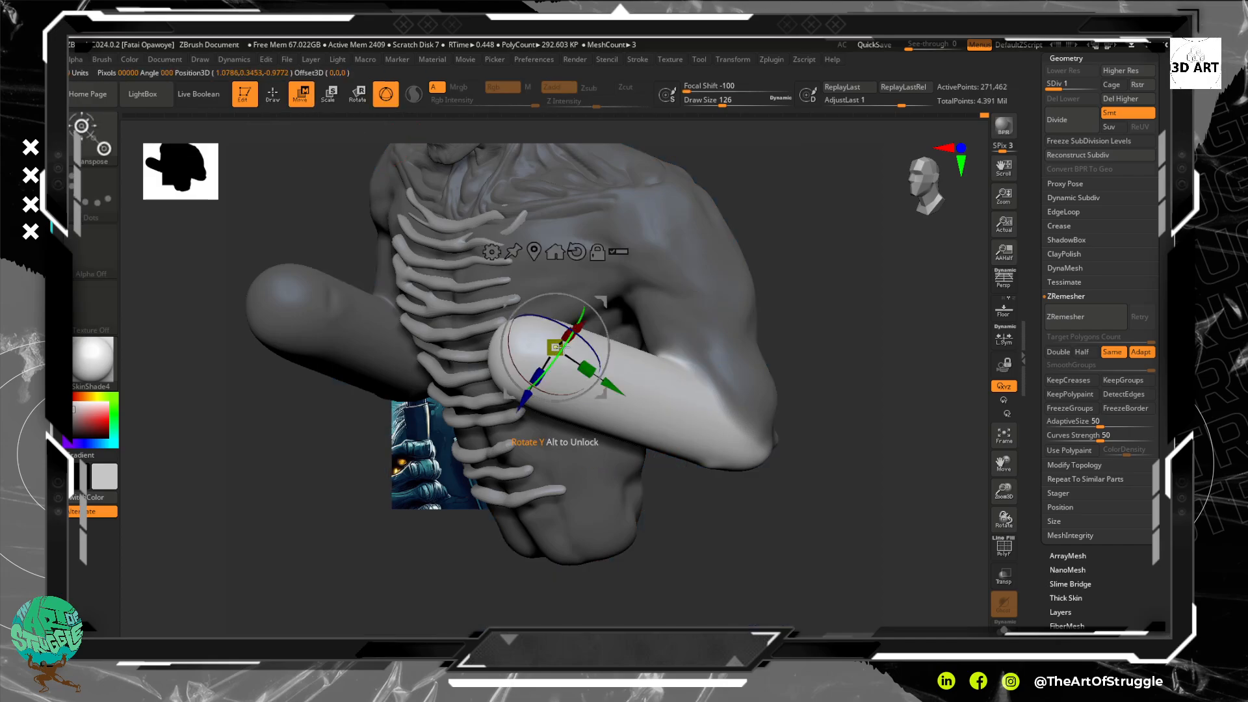
{"action": "left_click", "coordinate": [615, 252]}
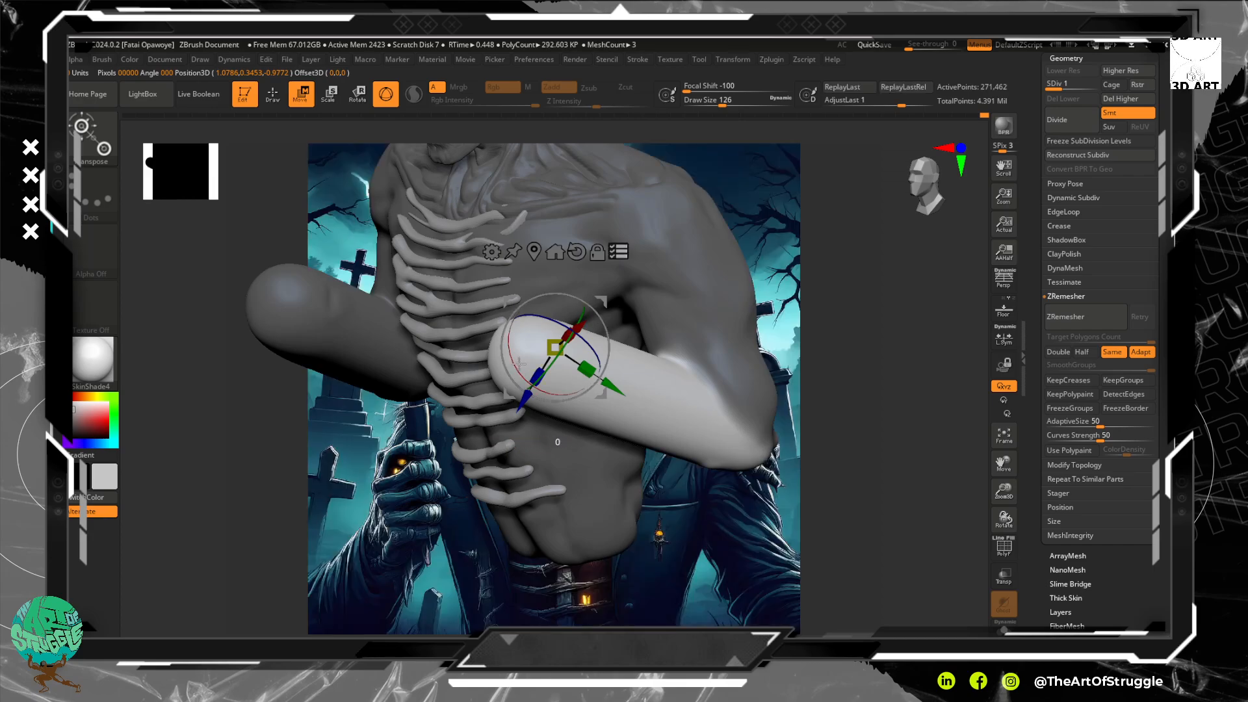
{"action": "left_click_drag", "start_coordinate": [519, 364], "coordinate": [542, 389]}
{"action": "key", "text": "ctrl+z"}
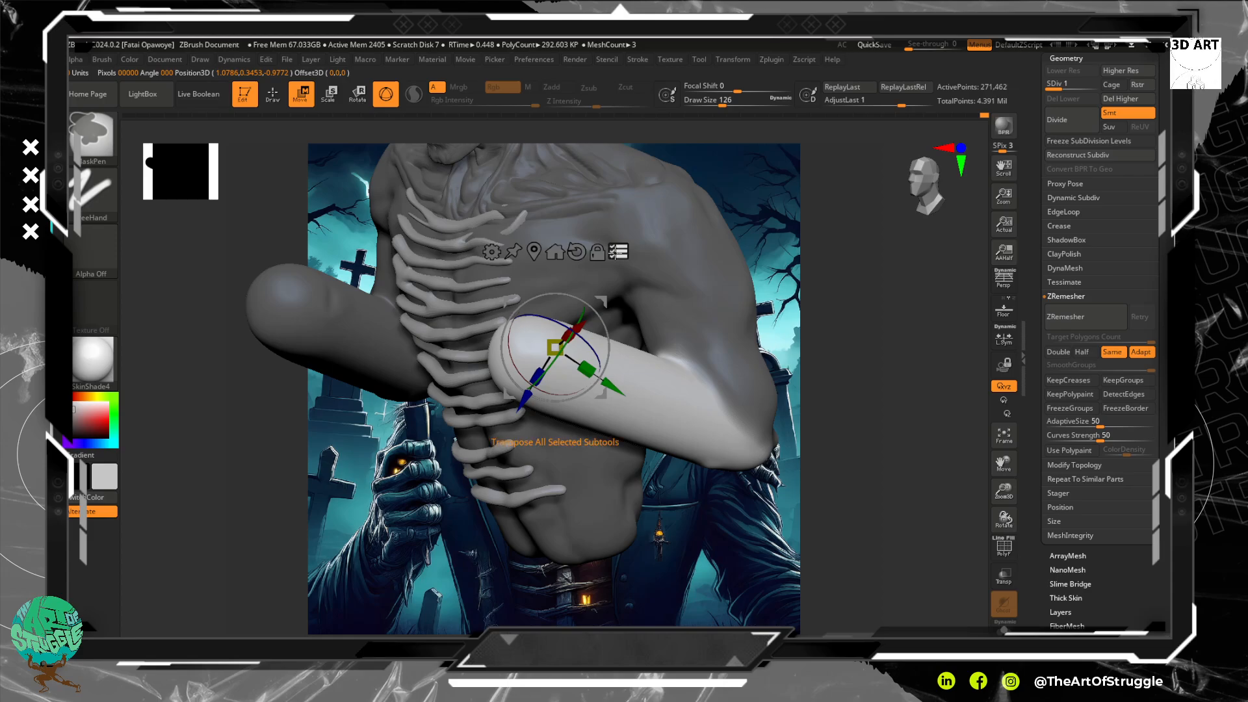
Disable Transpose All Selected Subtools, try rotating the forearm about the gizmo's X axis and undo the rotation.
{"action": "left_click", "coordinate": [618, 252]}
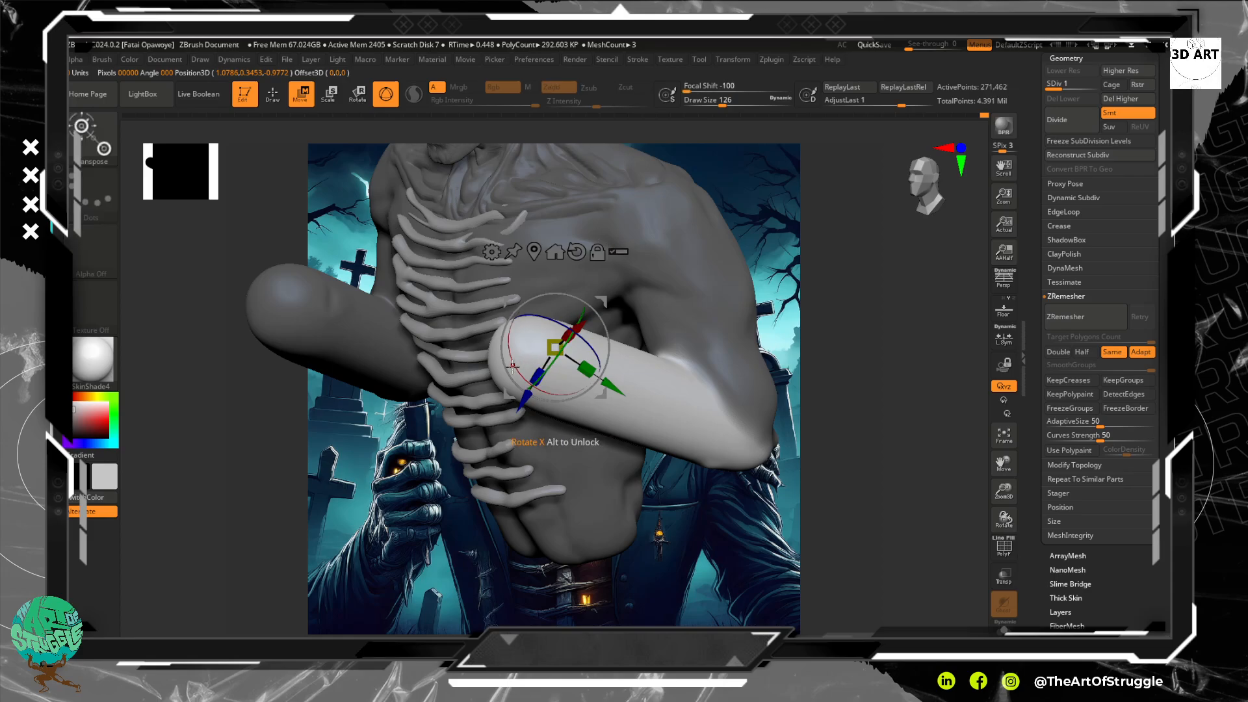
{"action": "mouse_move", "coordinate": [512, 368]}
{"action": "left_mouse_down"}
{"action": "mouse_move", "coordinate": [498, 332]}
{"action": "mouse_move", "coordinate": [533, 376]}
{"action": "mouse_move", "coordinate": [597, 389]}
{"action": "mouse_move", "coordinate": [738, 548]}
{"action": "left_mouse_up"}
{"action": "key", "text": "ctrl+z"}
{"action": "key", "text": "ctrl+z"}
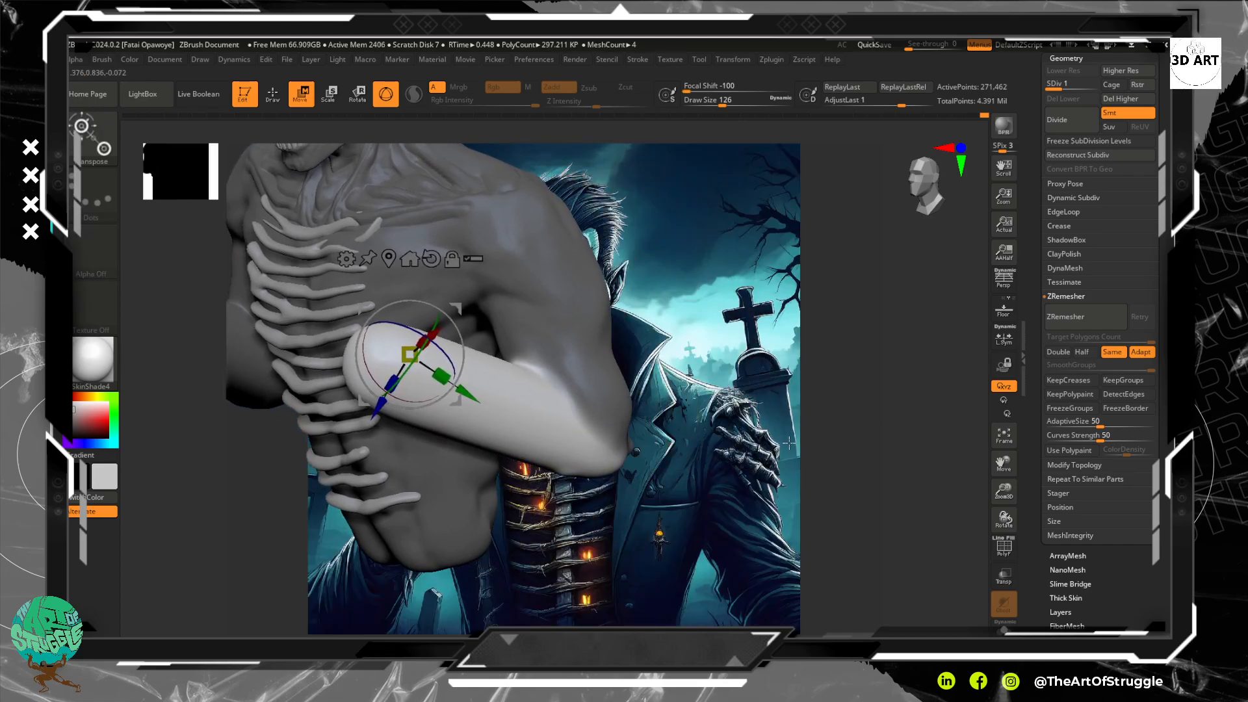
Return to sculpting mode and extend the mask over the elbow tip, leaving the forearm free.
{"action": "key", "text": "q"}
{"action": "mouse_move", "coordinate": [708, 455]}
{"action": "left_mouse_down"}
{"action": "mouse_move", "coordinate": [808, 438]}
{"action": "mouse_move", "coordinate": [867, 446]}
{"action": "left_mouse_up"}
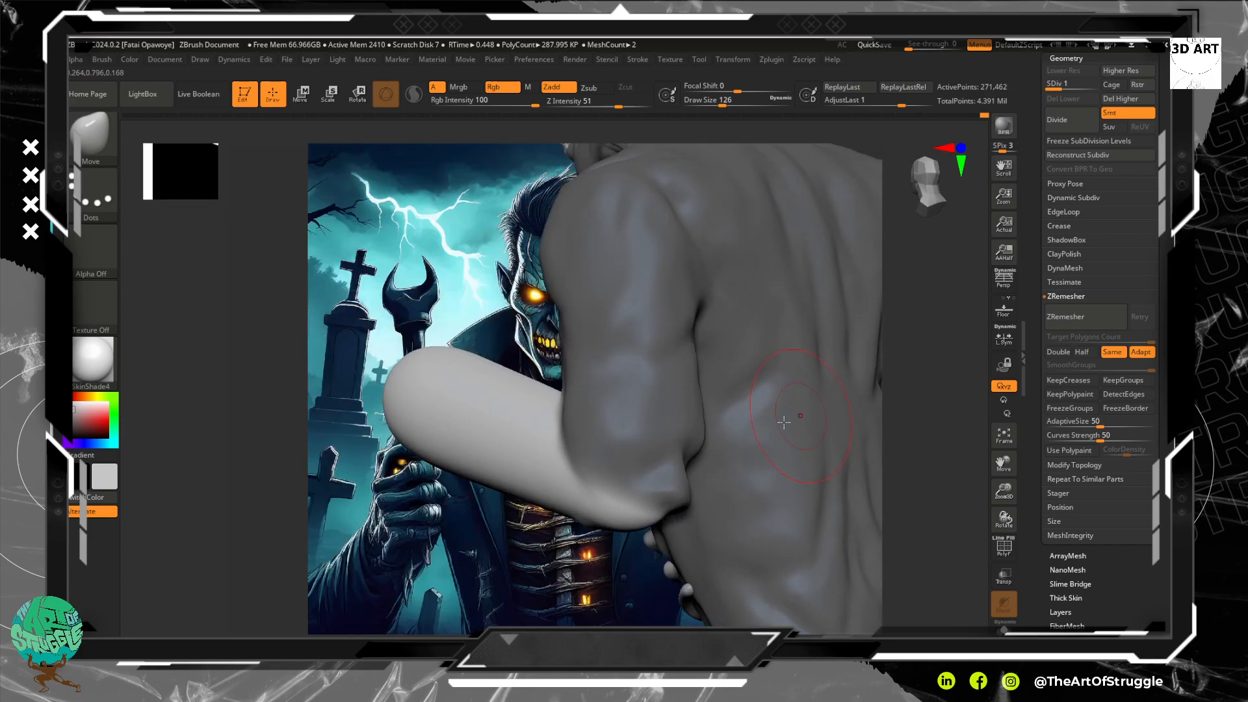
{"action": "key", "text": "ctrl"}
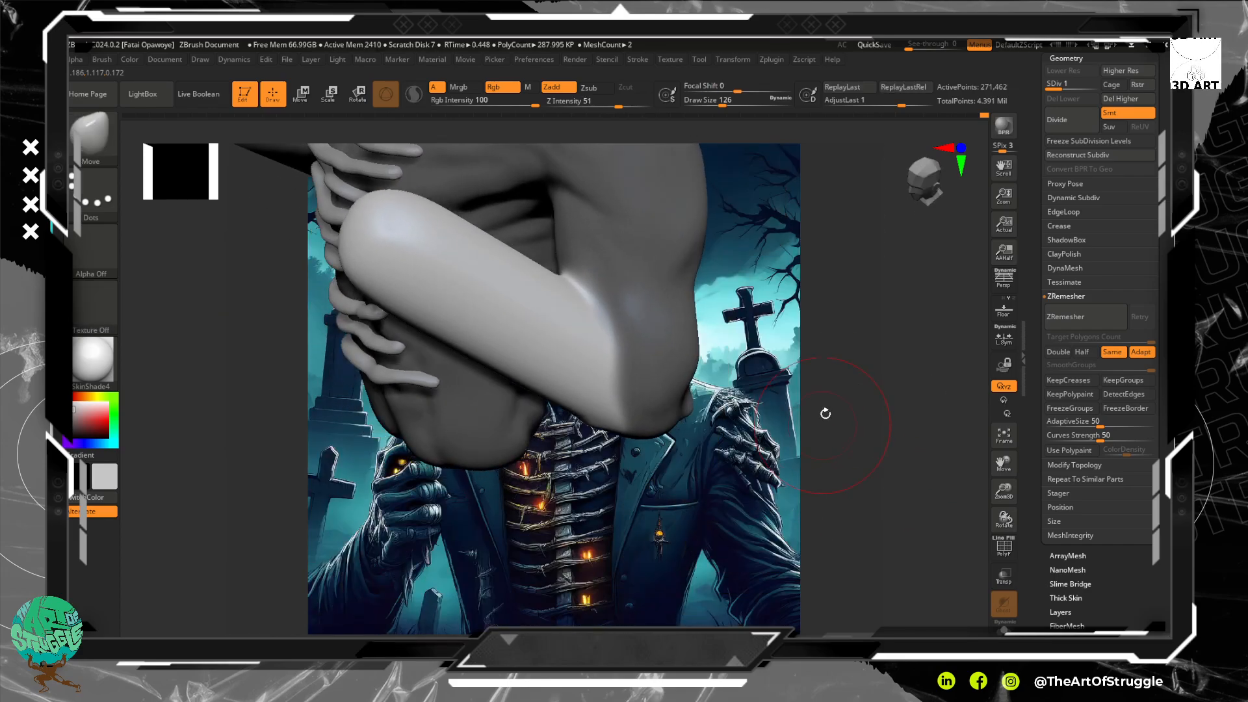
Place the rotate gizmo on the middle of the forearm, swing the forearm downward and move it along the gizmo's Z axis.
{"action": "left_click_drag", "start_coordinate": [826, 413], "coordinate": [827, 365]}
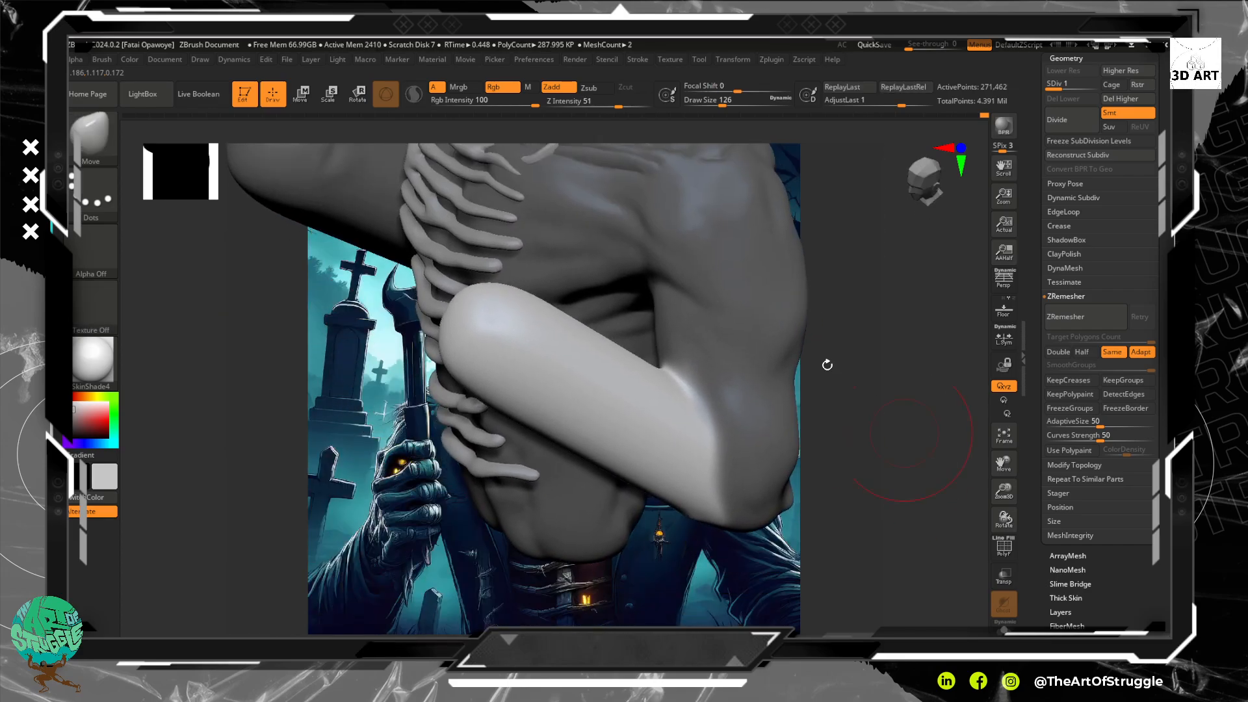
{"action": "left_click", "coordinate": [358, 96]}
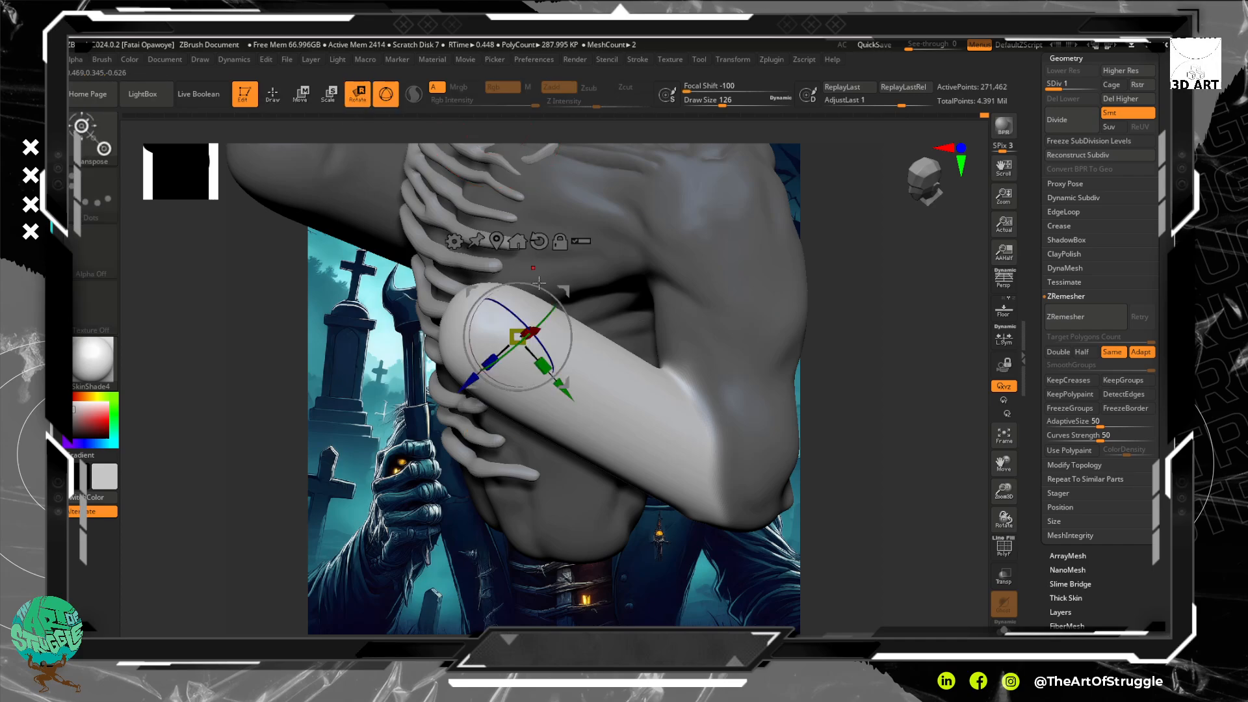
{"action": "left_click", "coordinate": [587, 381]}
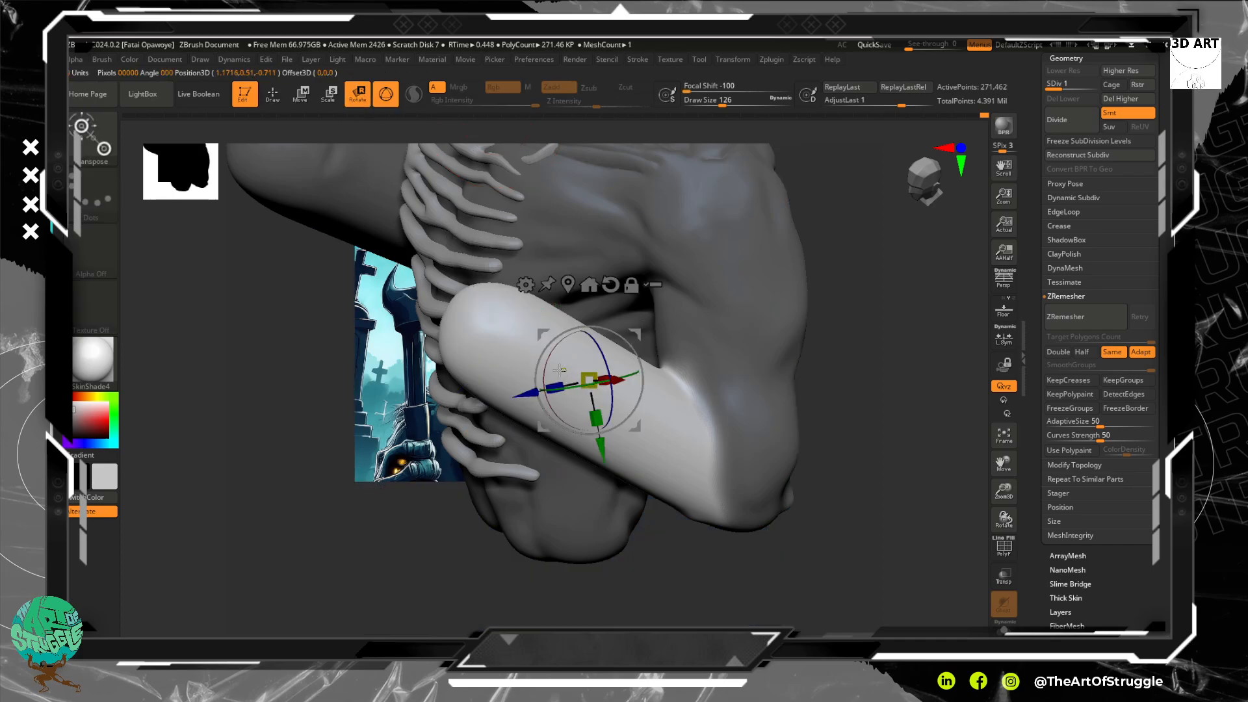
{"action": "left_click_drag", "start_coordinate": [548, 359], "coordinate": [793, 576]}
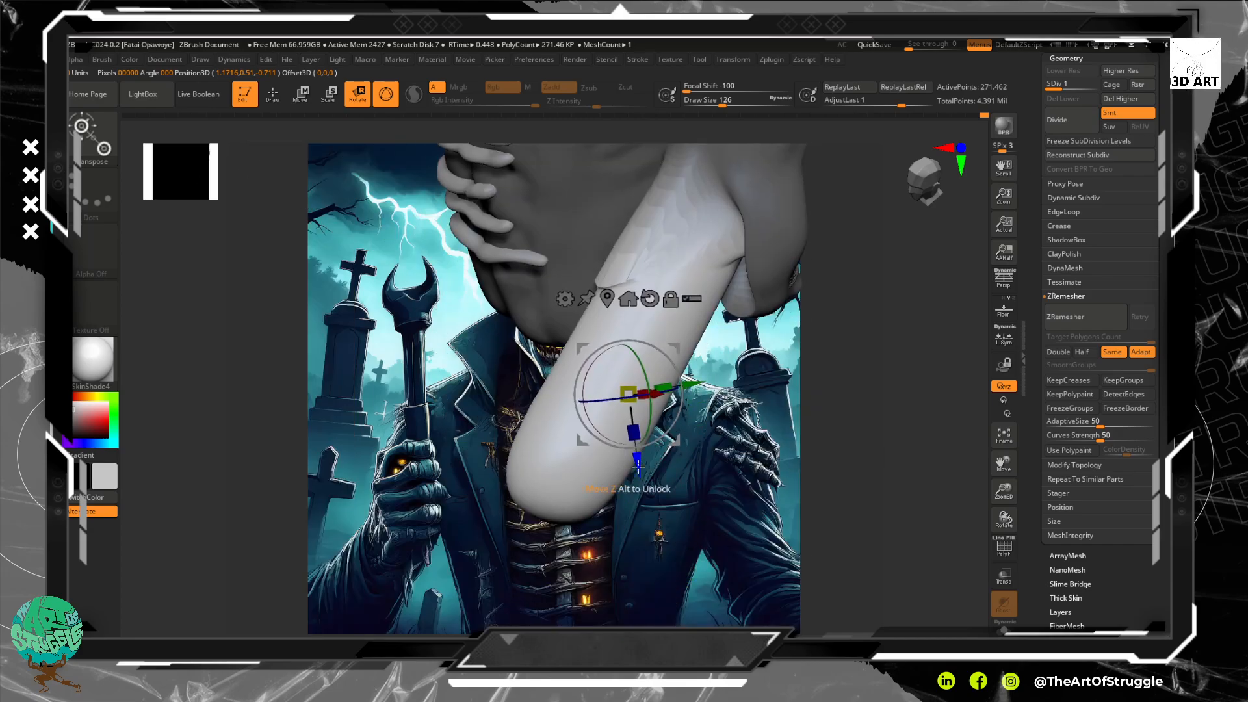
{"action": "left_click_drag", "start_coordinate": [638, 465], "coordinate": [683, 482]}
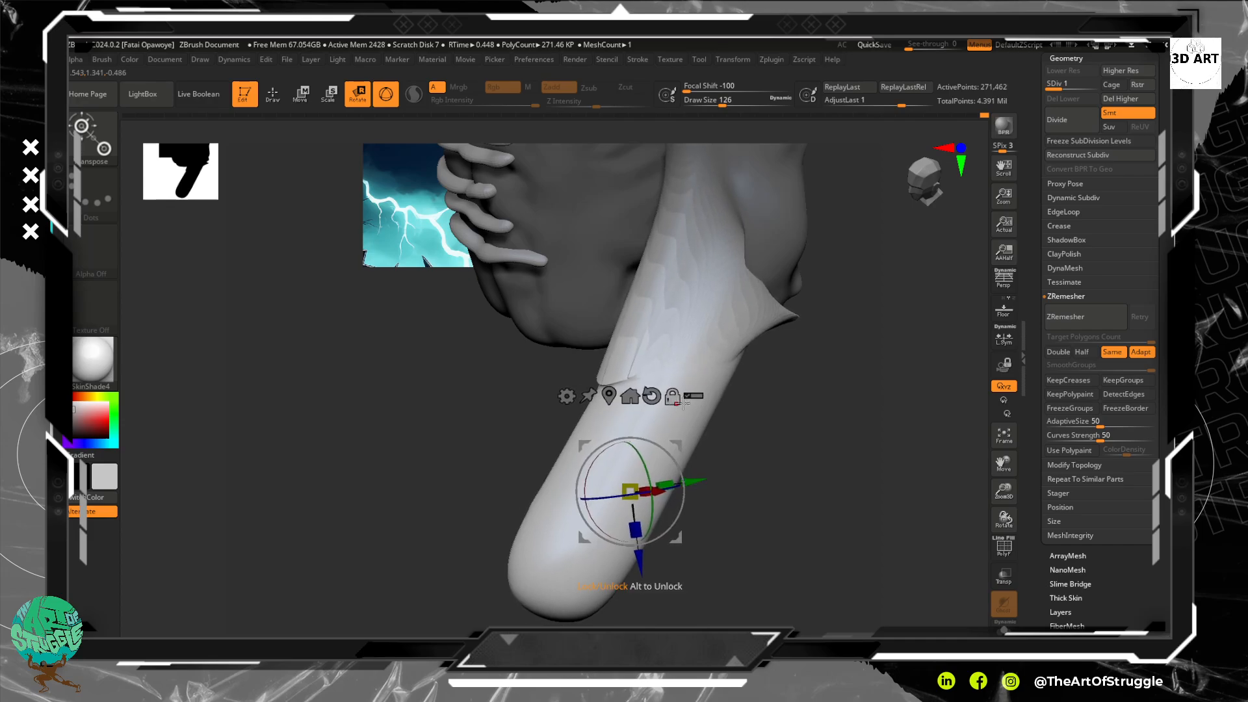
Return to sculpting mode, clear the mask from the body and smooth the stretched surface along the reposed arm.
{"action": "left_click_drag", "start_coordinate": [868, 293], "coordinate": [883, 314]}
{"action": "left_click_drag", "start_coordinate": [765, 289], "coordinate": [888, 296], "text": "alt"}
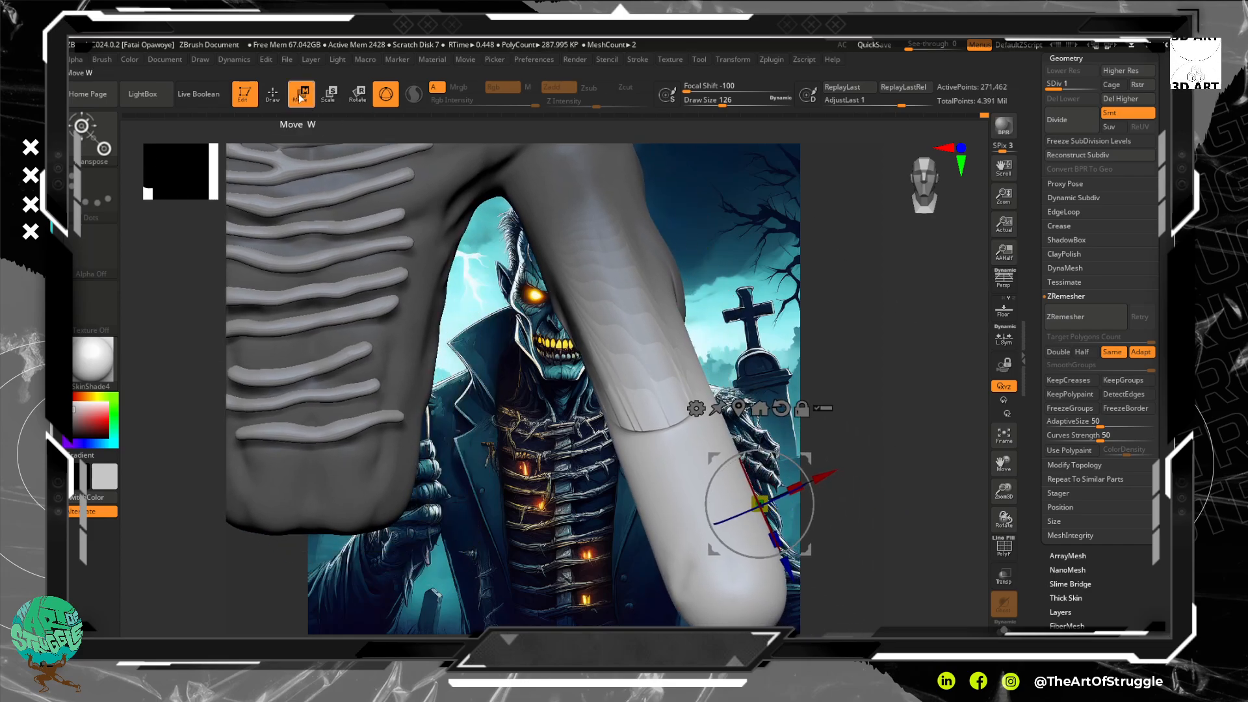
{"action": "left_click", "coordinate": [272, 93]}
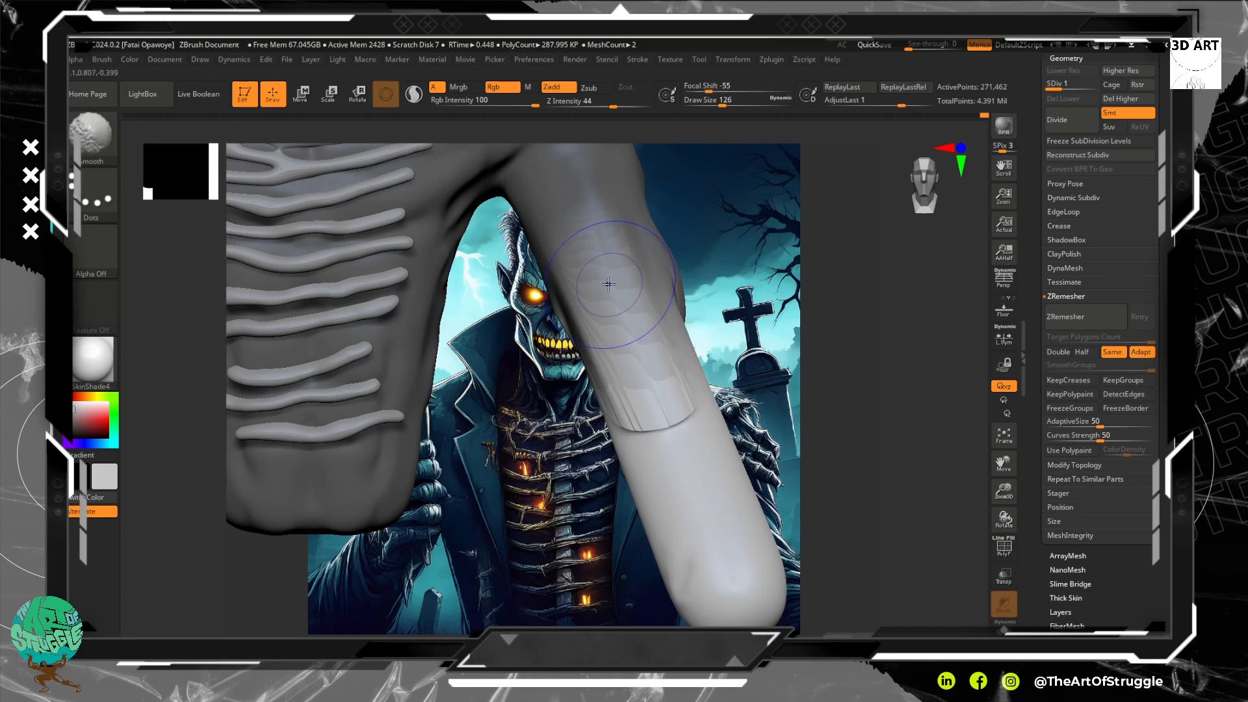
{"action": "left_click_drag", "start_coordinate": [685, 415], "coordinate": [699, 359], "text": "shift"}
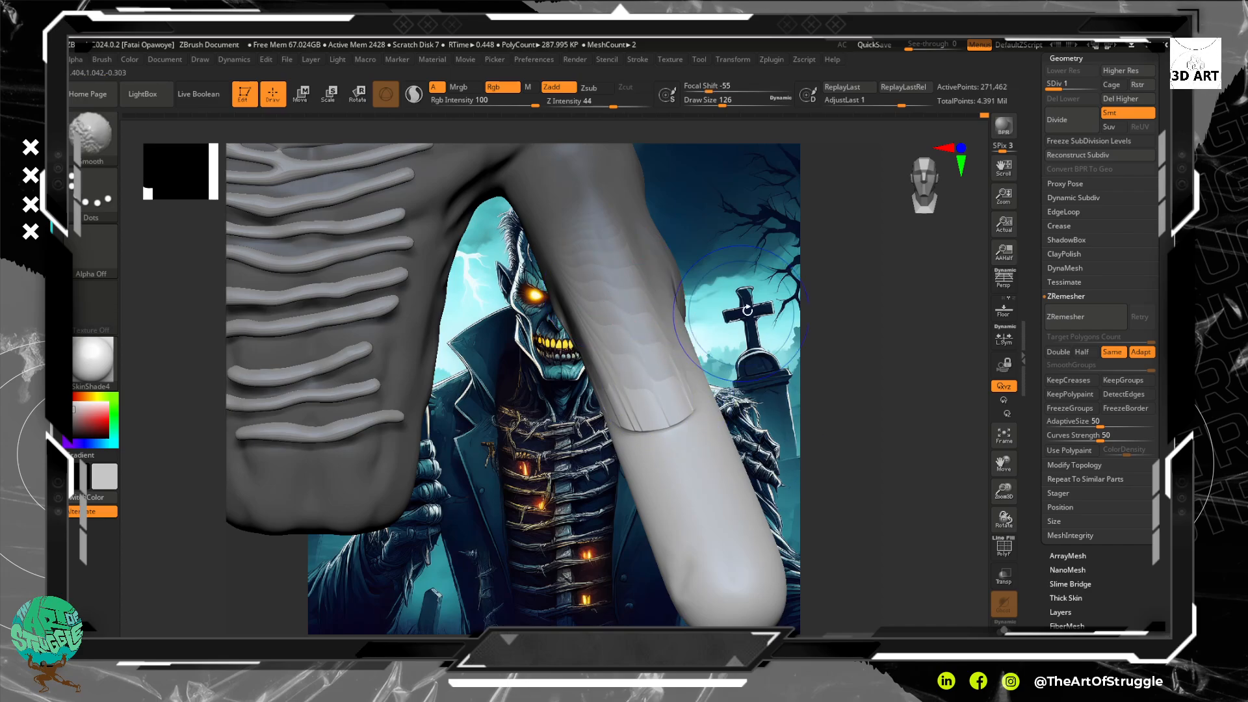
{"action": "left_click", "coordinate": [848, 368], "text": "ctrl"}
{"action": "left_click_drag", "start_coordinate": [856, 369], "coordinate": [890, 390], "text": "ctrl"}
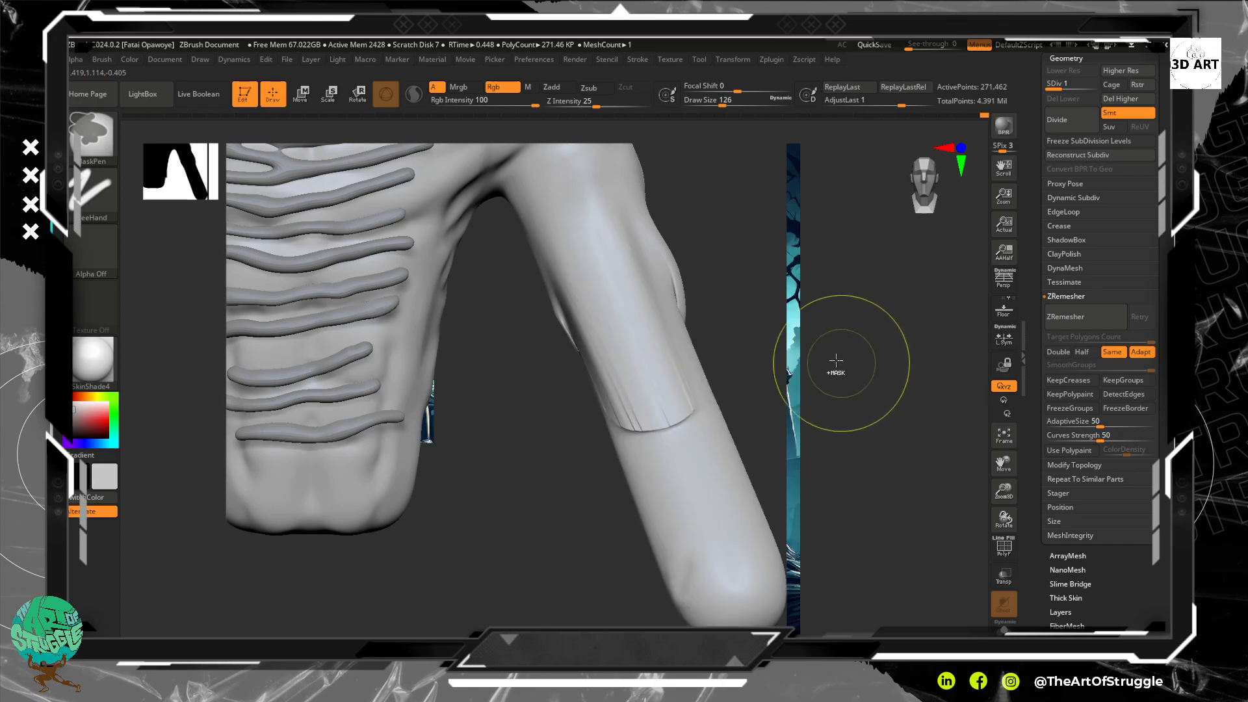
{"action": "left_click_drag", "start_coordinate": [665, 350], "coordinate": [636, 398], "text": "shift"}
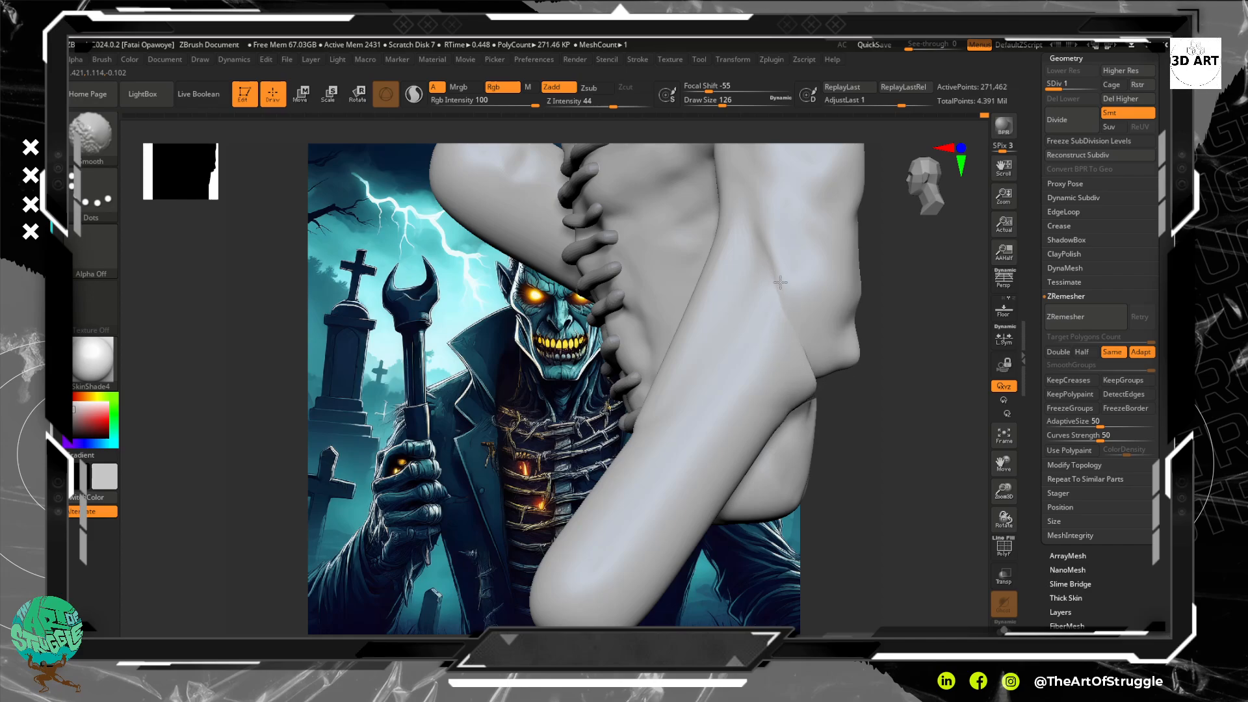
Refine the reposed arm's elbow and forearm with the Move and Smooth brushes, blending the remaining seam.
{"action": "mouse_move", "coordinate": [964, 459]}
{"action": "left_mouse_down"}
{"action": "mouse_move", "coordinate": [898, 439]}
{"action": "mouse_move", "coordinate": [922, 351]}
{"action": "mouse_move", "coordinate": [682, 345]}
{"action": "left_mouse_up"}
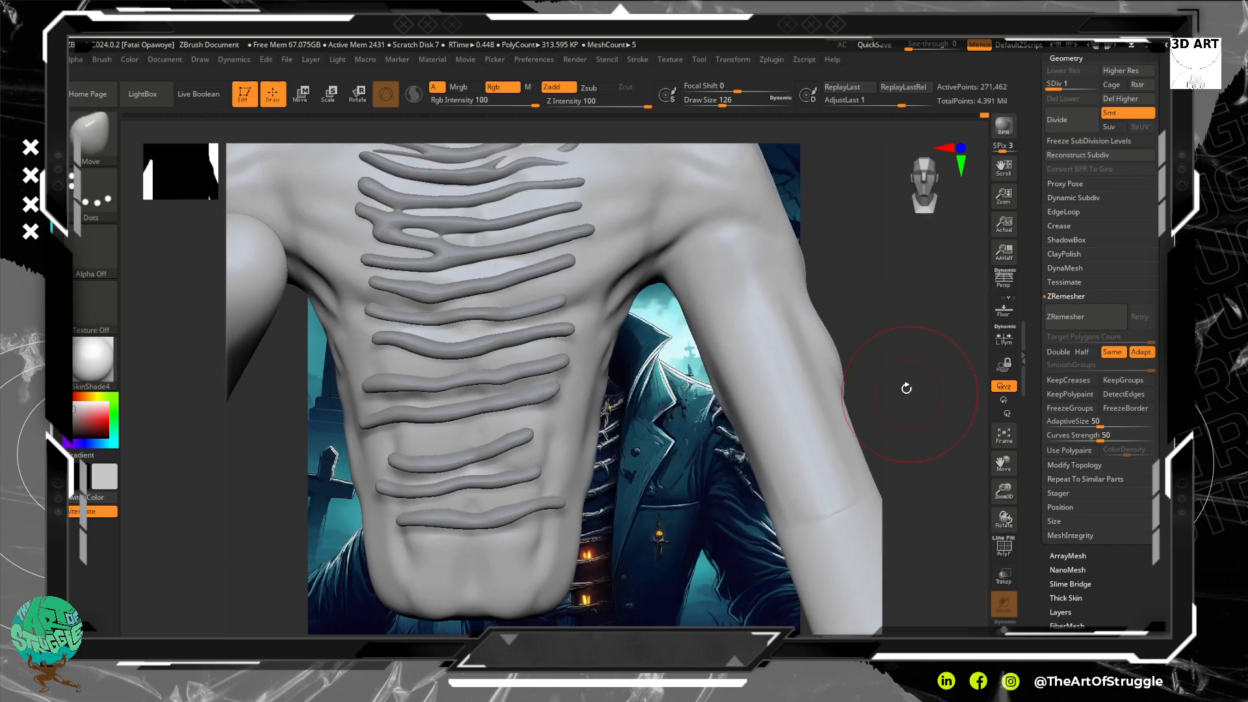
{"action": "key", "text": "f"}
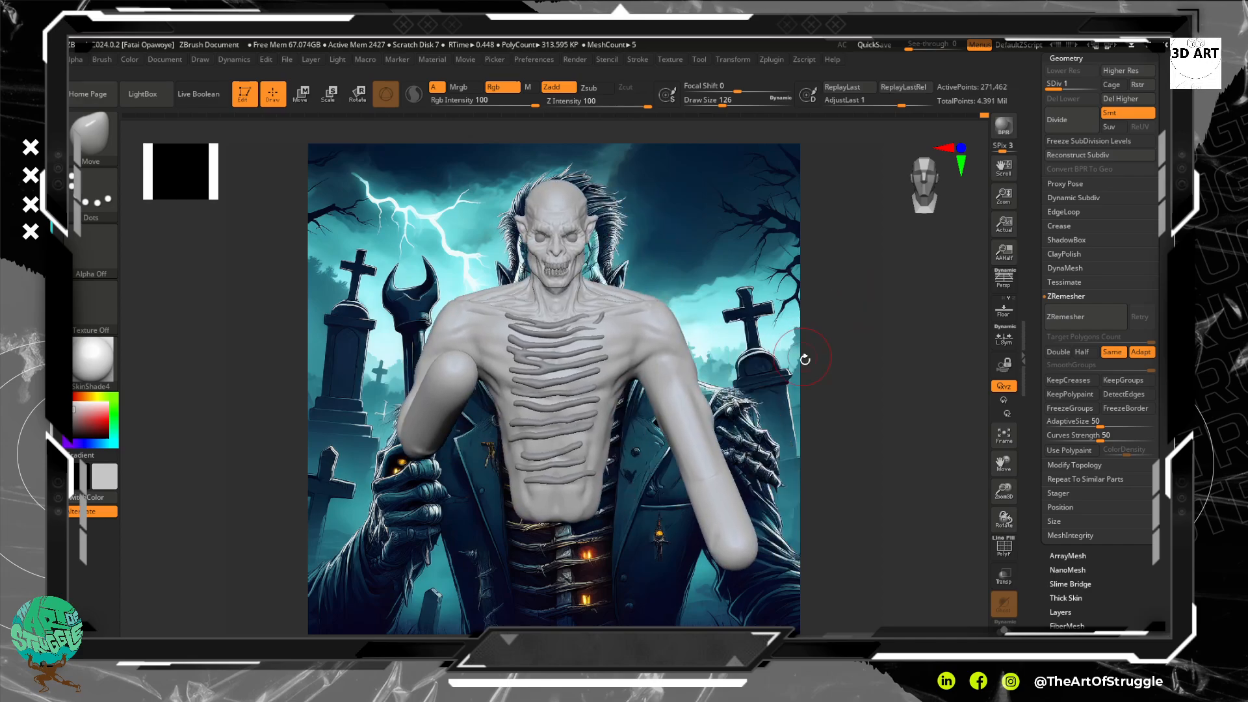
{"action": "mouse_move", "coordinate": [805, 359]}
{"action": "left_mouse_down"}
{"action": "mouse_move", "coordinate": [728, 384]}
{"action": "mouse_move", "coordinate": [785, 391]}
{"action": "mouse_move", "coordinate": [748, 426]}
{"action": "left_mouse_up"}
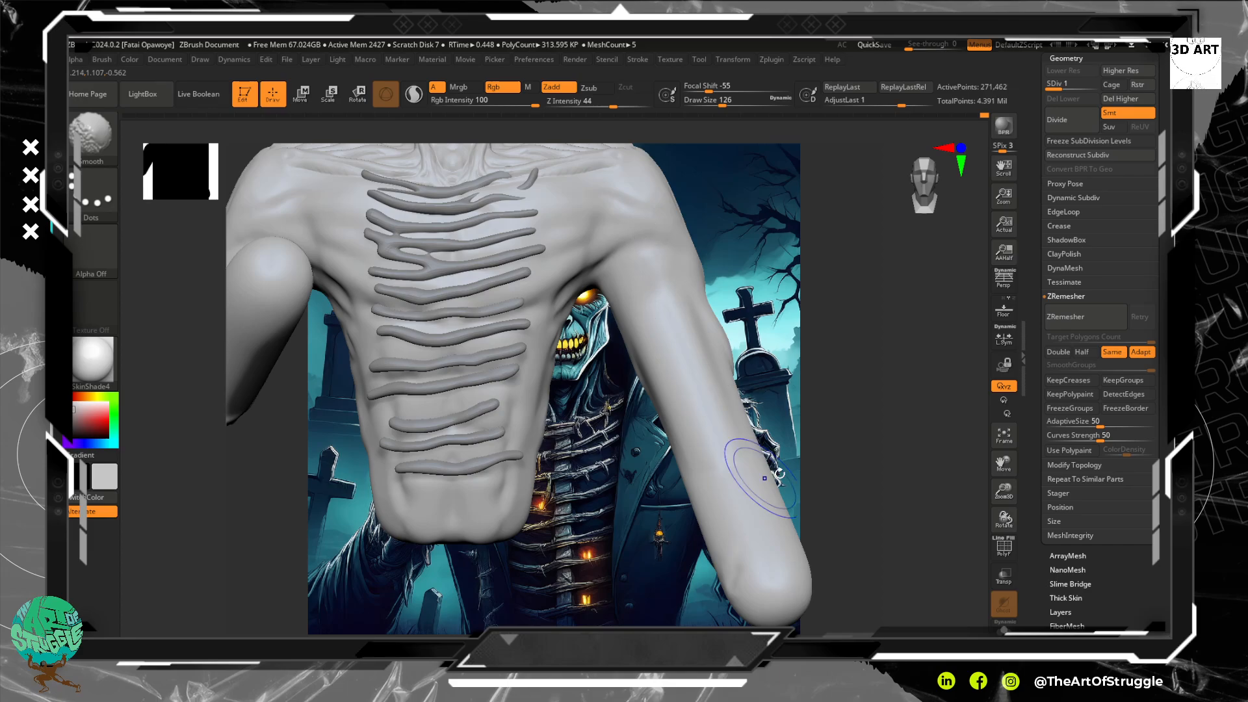
{"action": "mouse_move", "coordinate": [738, 446]}
{"action": "left_mouse_down"}
{"action": "mouse_move", "coordinate": [828, 437]}
{"action": "mouse_move", "coordinate": [823, 422]}
{"action": "left_mouse_up"}
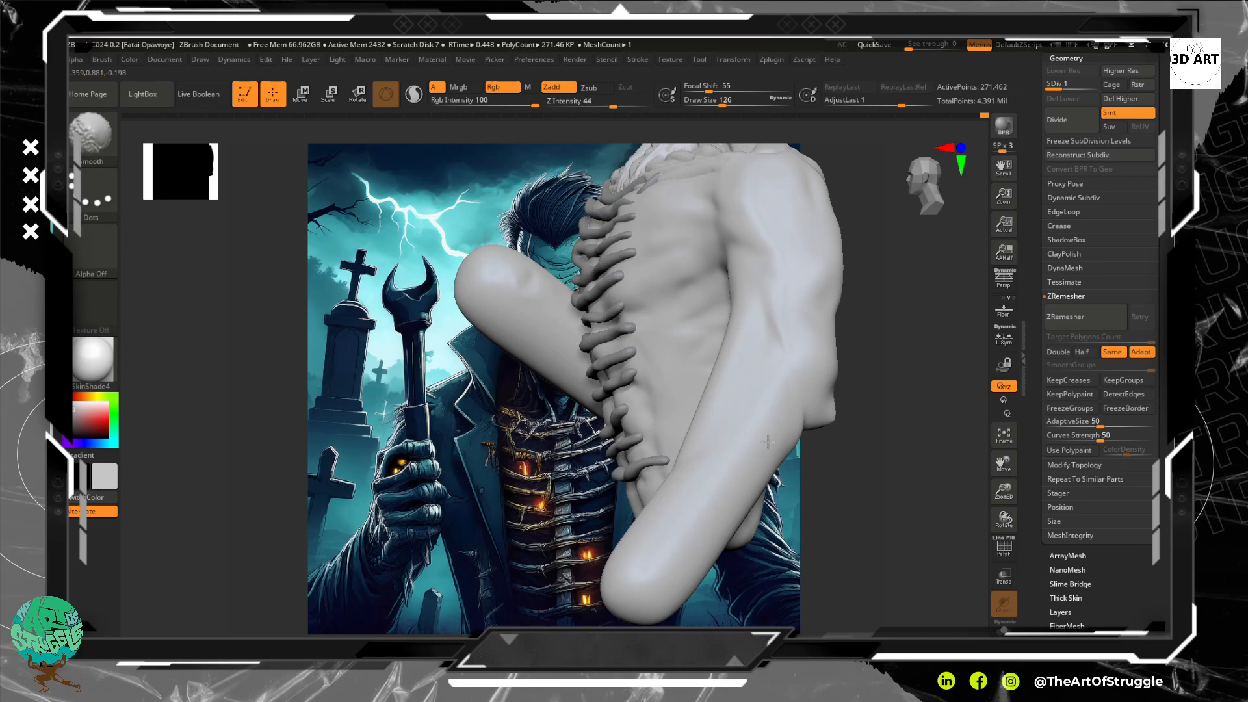
Run ZRemesher on the body mesh and turn on the polyframe display to check the new topology.
{"action": "mouse_move", "coordinate": [926, 463]}
{"action": "left_mouse_down"}
{"action": "mouse_move", "coordinate": [916, 491]}
{"action": "mouse_move", "coordinate": [880, 462]}
{"action": "mouse_move", "coordinate": [833, 331]}
{"action": "left_mouse_up"}
{"action": "left_click_drag", "start_coordinate": [868, 387], "coordinate": [962, 361]}
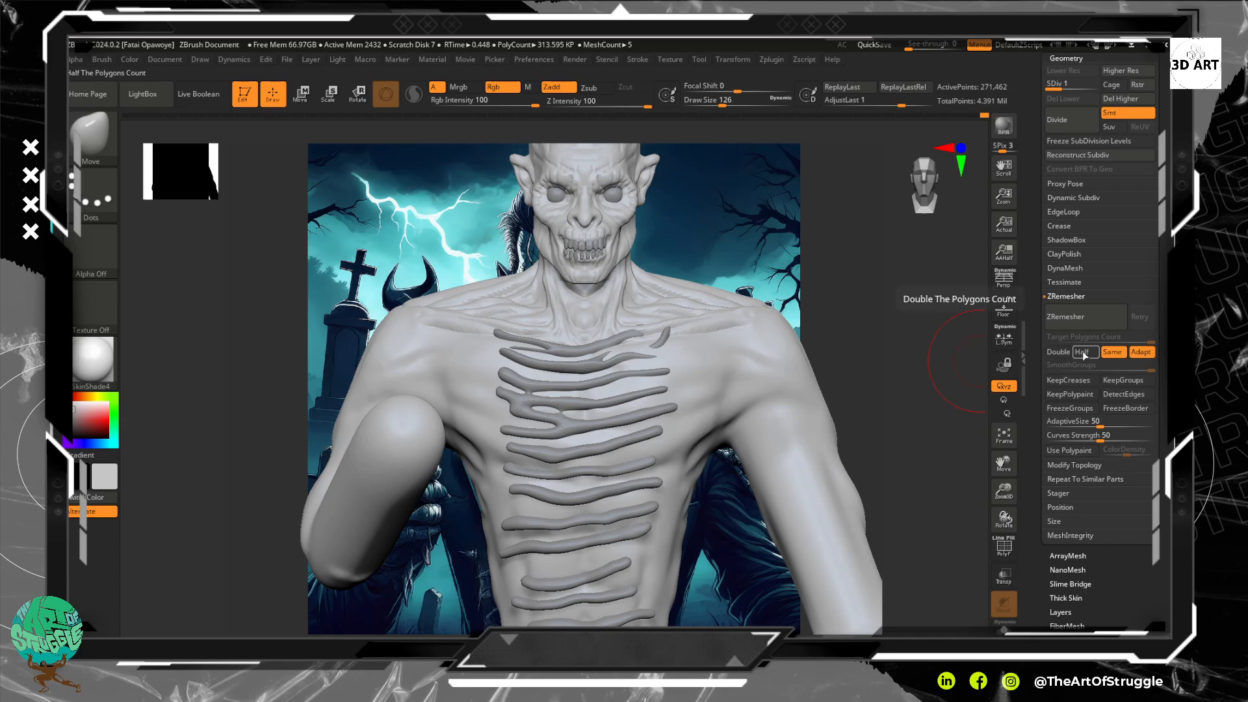
{"action": "left_click", "coordinate": [1088, 318]}
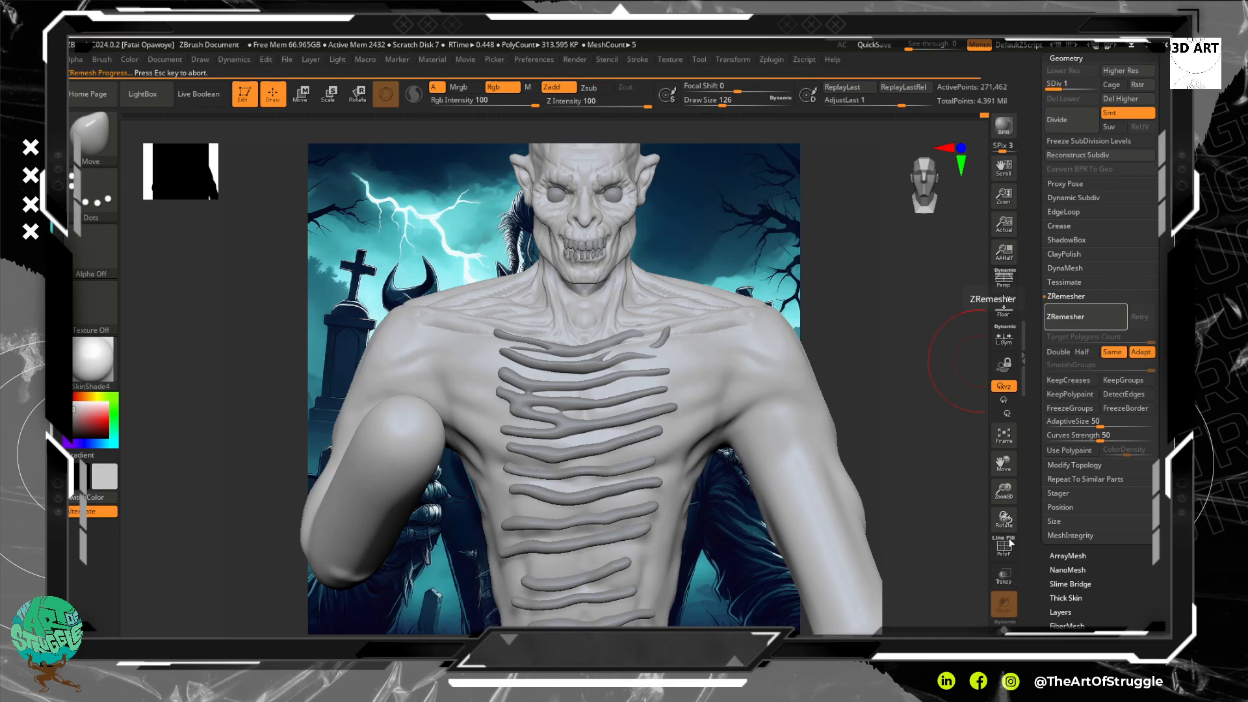
{"action": "left_click_drag", "start_coordinate": [898, 408], "coordinate": [734, 292], "text": "alt"}
{"action": "left_click_drag", "start_coordinate": [861, 605], "coordinate": [893, 444], "text": "alt"}
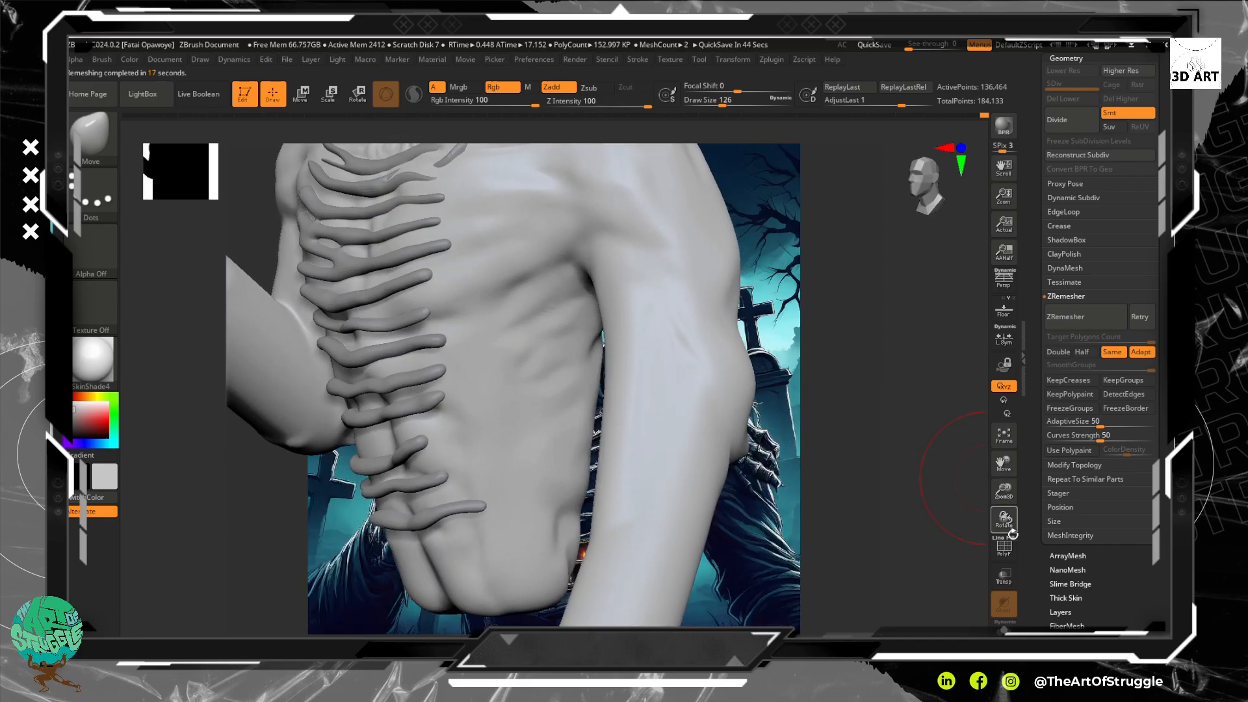
{"action": "left_click", "coordinate": [1005, 552]}
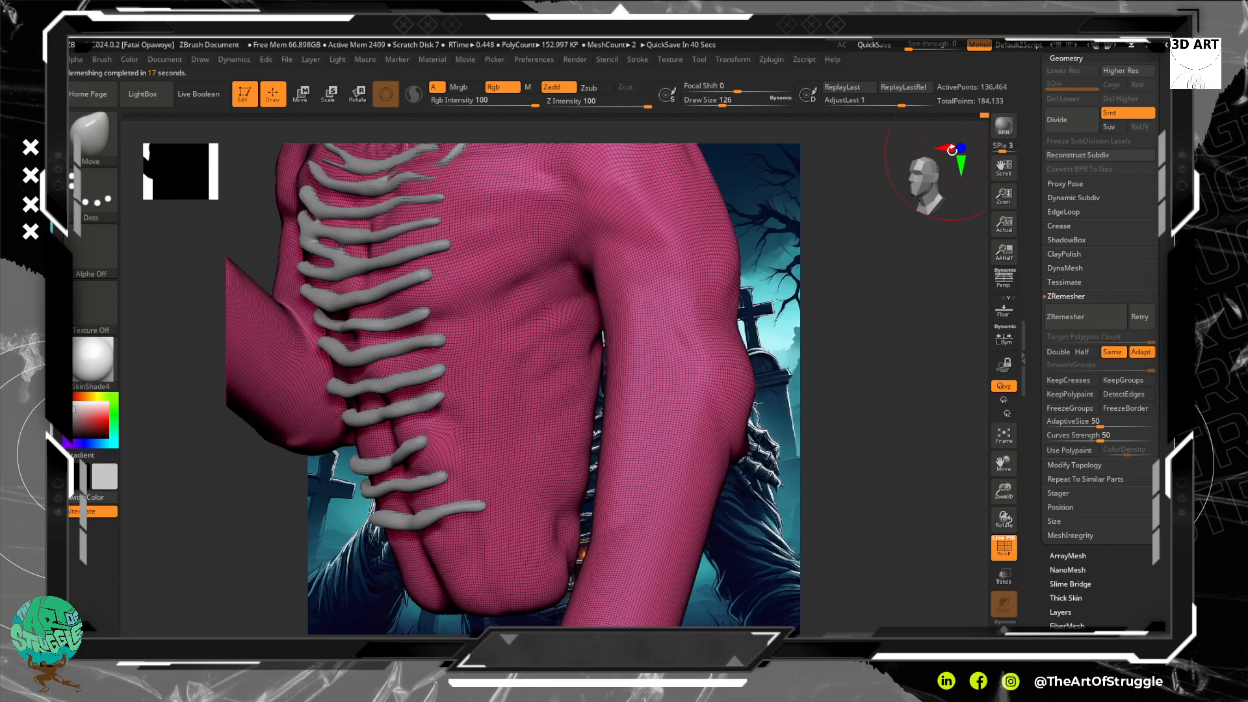
Step back through the undo history to the body's state before the forearm was swung down.
{"action": "left_click", "coordinate": [981, 115]}
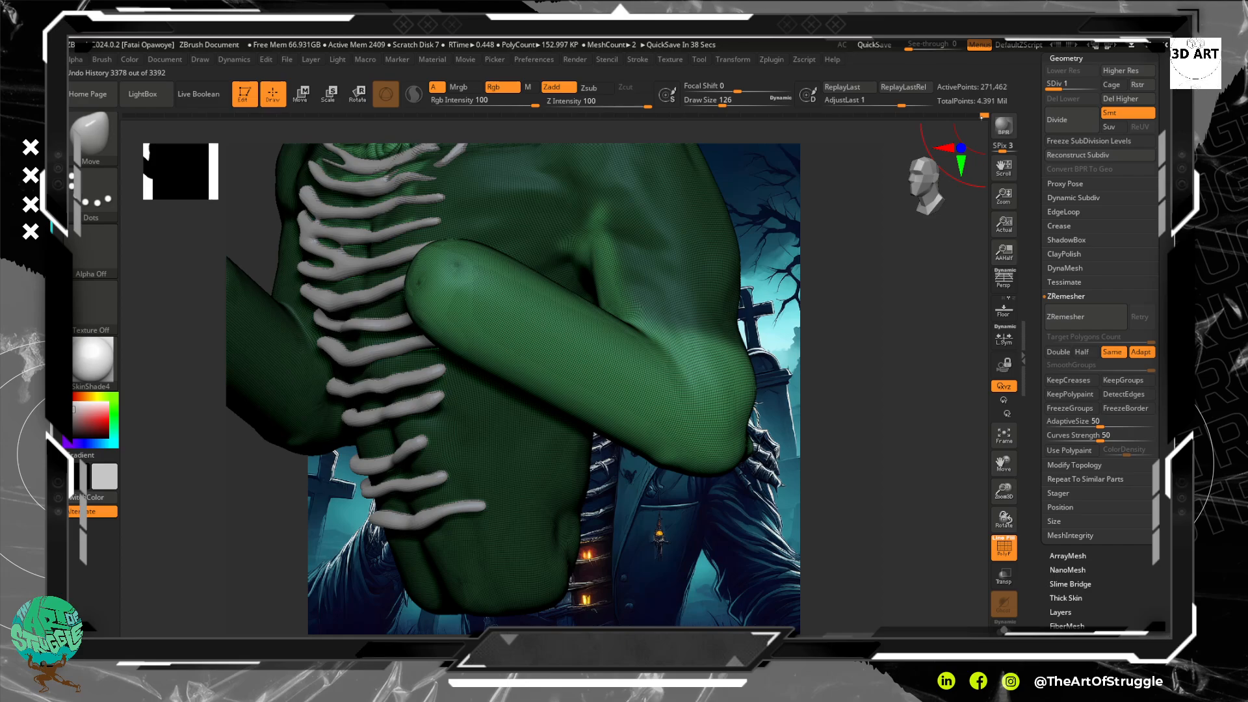
{"action": "left_click_drag", "start_coordinate": [984, 116], "coordinate": [973, 115]}
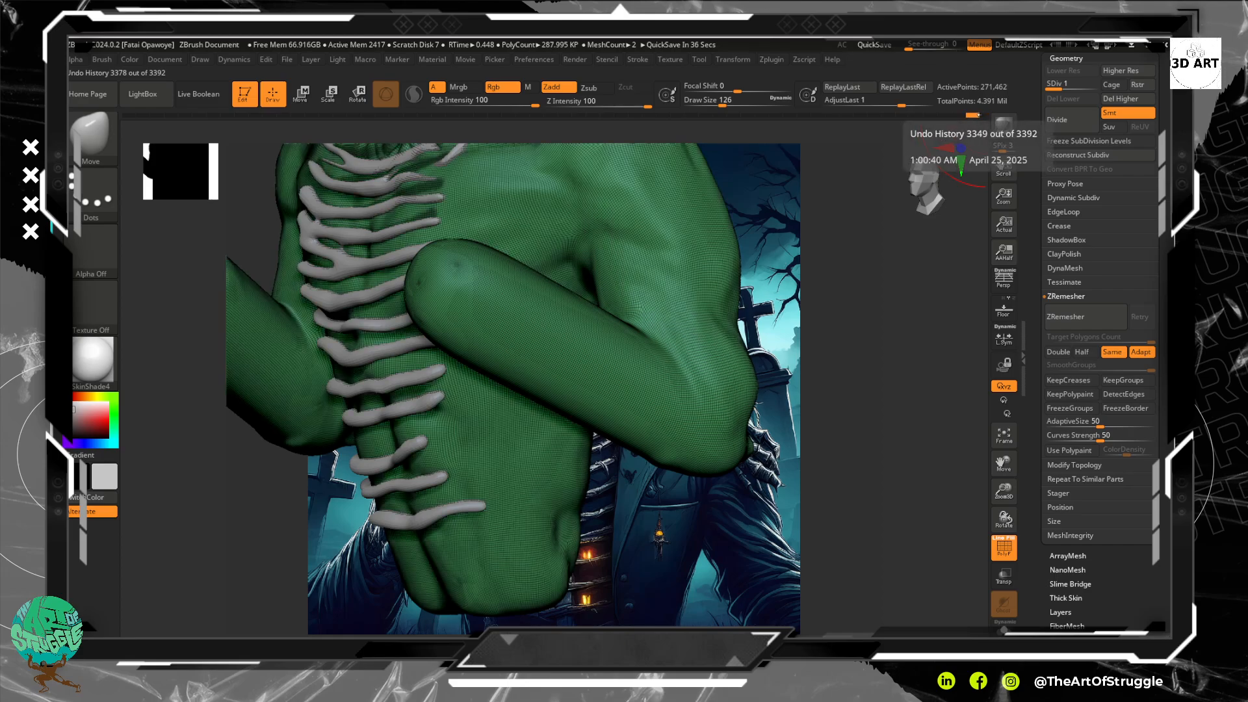
{"action": "left_click", "coordinate": [984, 115]}
{"action": "key", "text": "ctrl"}
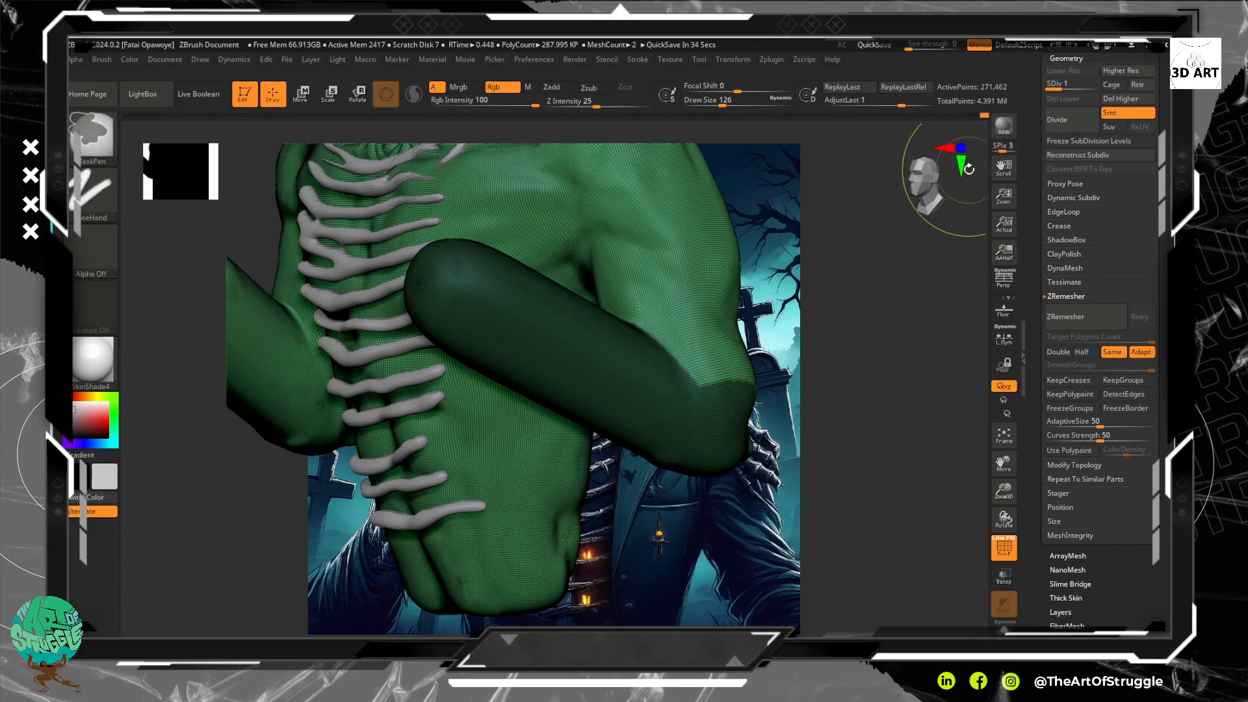
{"action": "key", "text": "ctrl+z"}
{"action": "key", "text": "ctrl+z"}
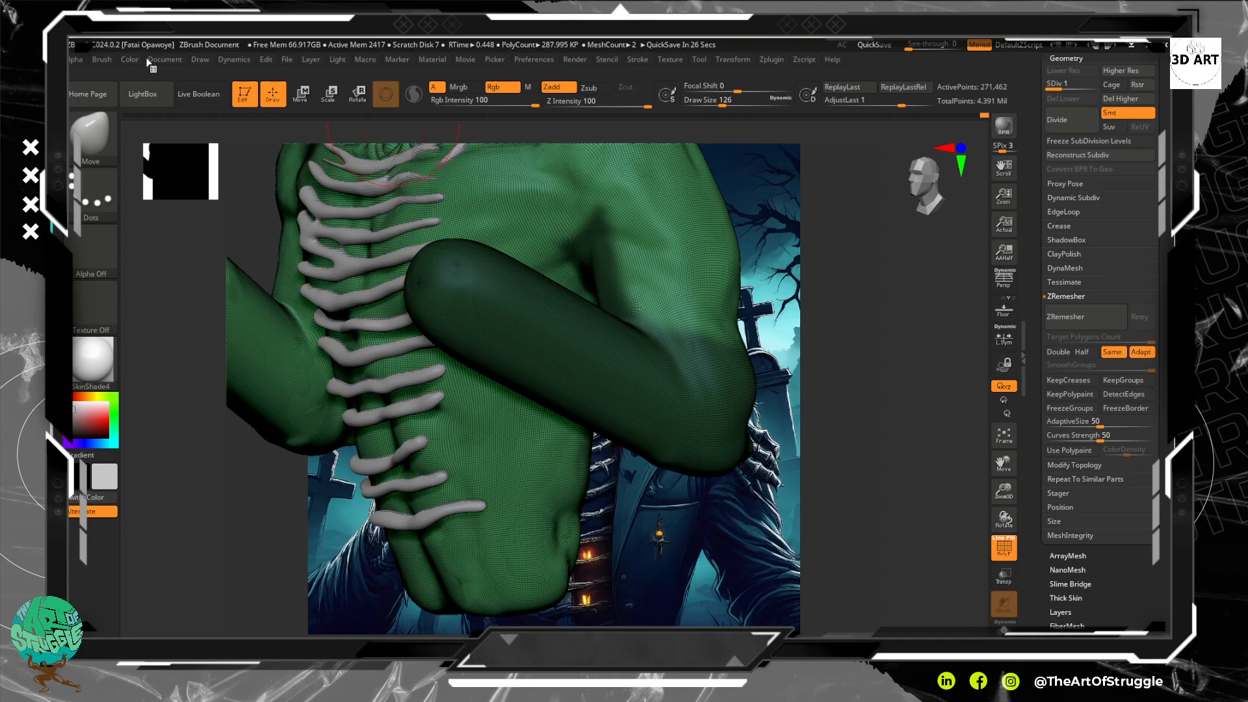
Redo the tool history step by step until the remeshed body with the lowered forearm is restored.
{"action": "left_click", "coordinate": [267, 60]}
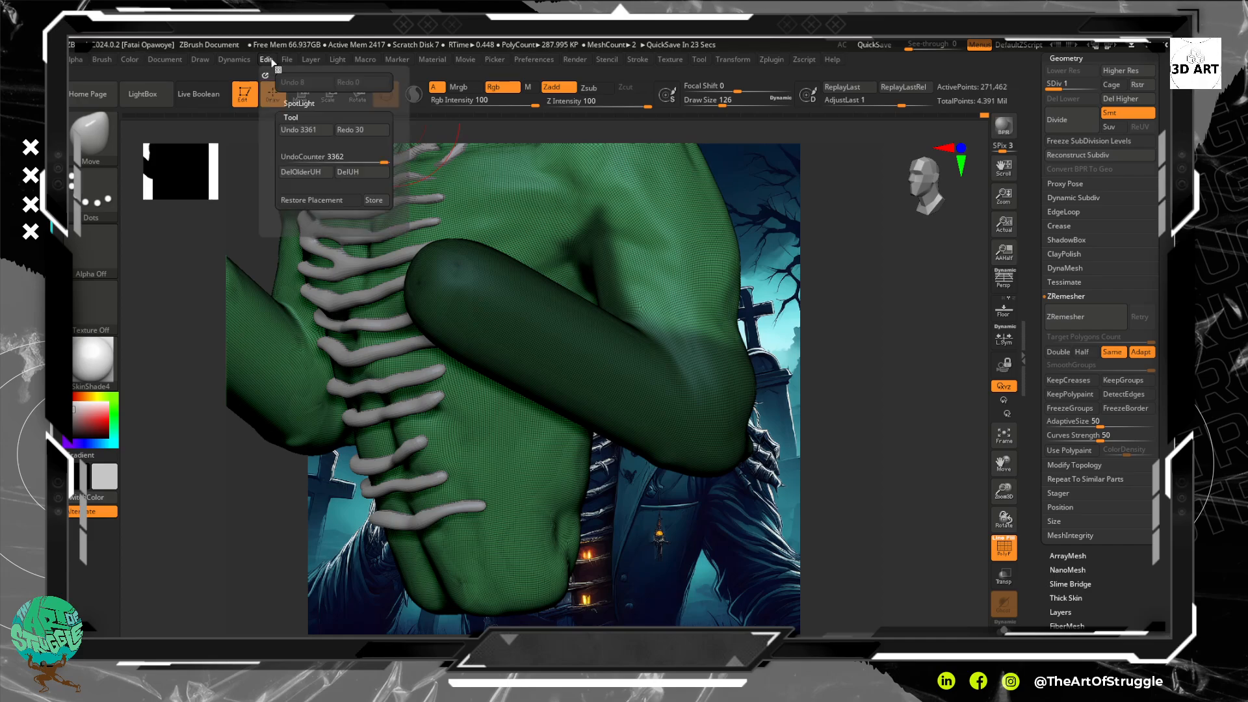
{"action": "left_click", "coordinate": [364, 130]}
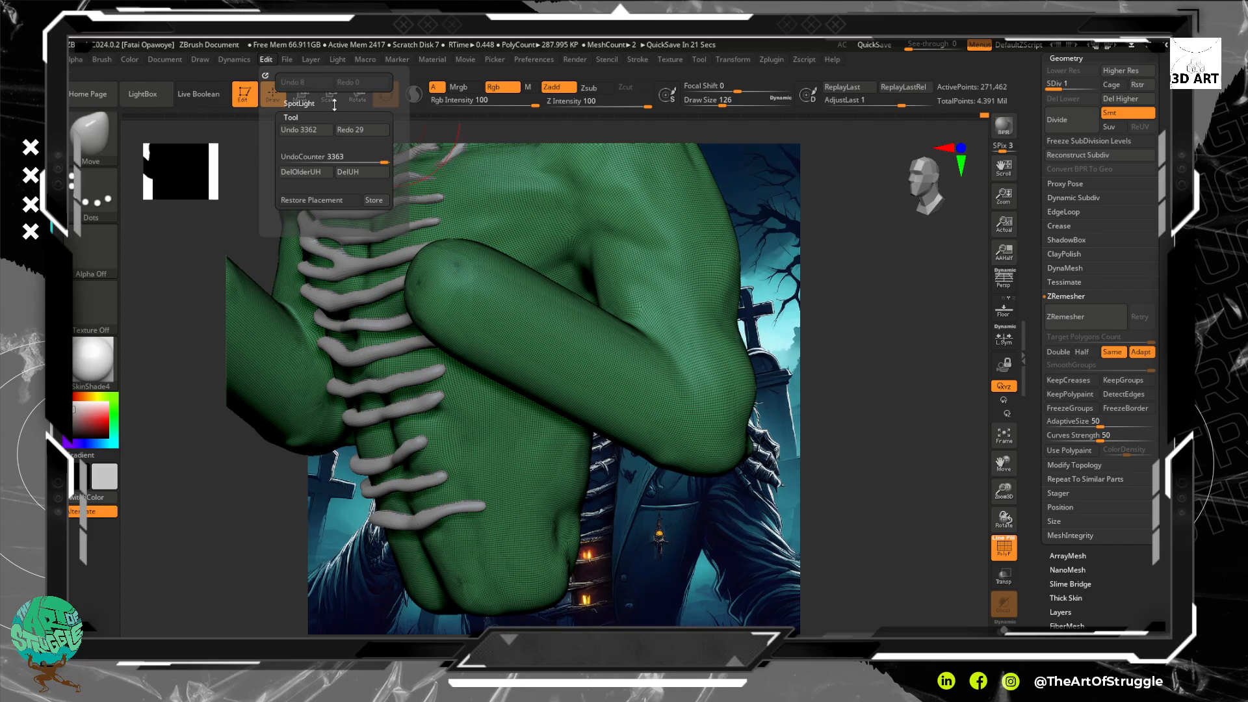
{"action": "left_click", "coordinate": [354, 130]}
{"action": "left_click", "coordinate": [354, 130]}
{"action": "left_click", "coordinate": [354, 130]}
{"action": "left_click", "coordinate": [354, 130]}
{"action": "left_click", "coordinate": [355, 130]}
{"action": "left_click", "coordinate": [355, 130]}
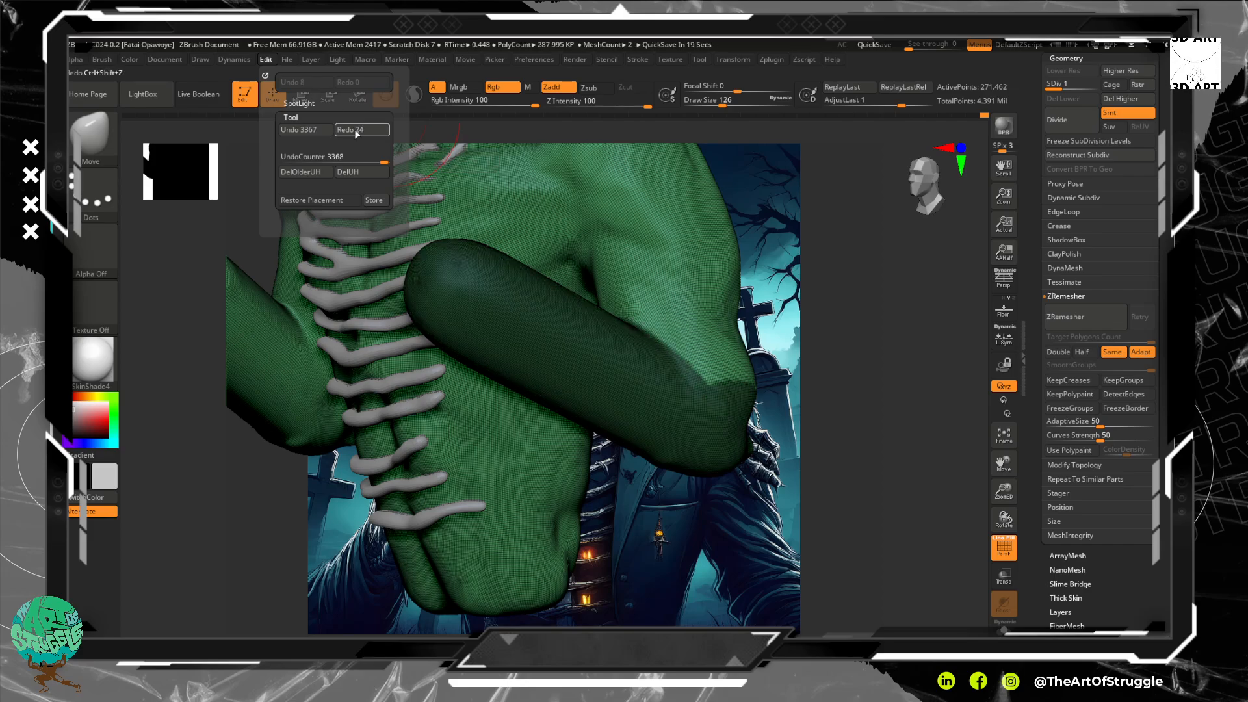
{"action": "left_click", "coordinate": [356, 130]}
{"action": "left_click", "coordinate": [355, 130]}
{"action": "left_click", "coordinate": [357, 130]}
{"action": "left_click", "coordinate": [357, 130]}
{"action": "left_click", "coordinate": [357, 130]}
{"action": "left_click", "coordinate": [358, 130]}
{"action": "left_click", "coordinate": [359, 131]}
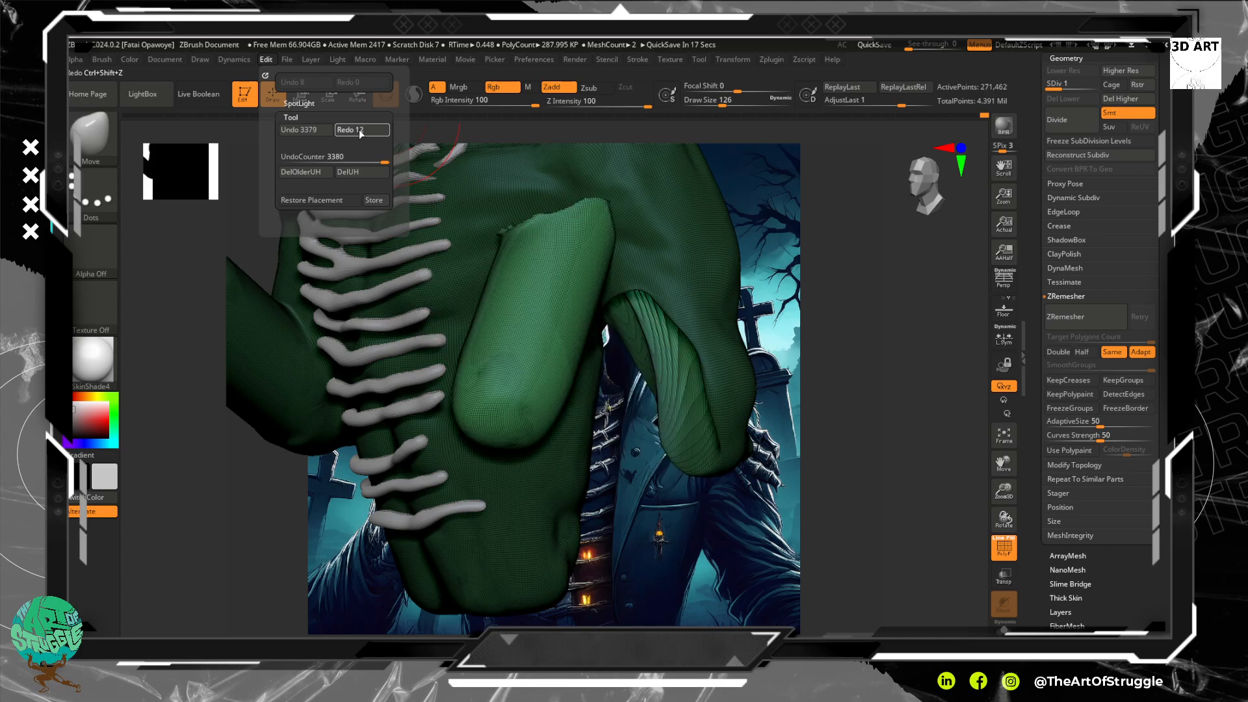
{"action": "left_click", "coordinate": [359, 130]}
{"action": "left_click", "coordinate": [358, 130]}
{"action": "left_click", "coordinate": [358, 130]}
{"action": "left_click", "coordinate": [358, 129]}
{"action": "left_click", "coordinate": [357, 129]}
{"action": "left_click", "coordinate": [358, 129]}
{"action": "left_click", "coordinate": [359, 128]}
{"action": "left_click", "coordinate": [359, 129]}
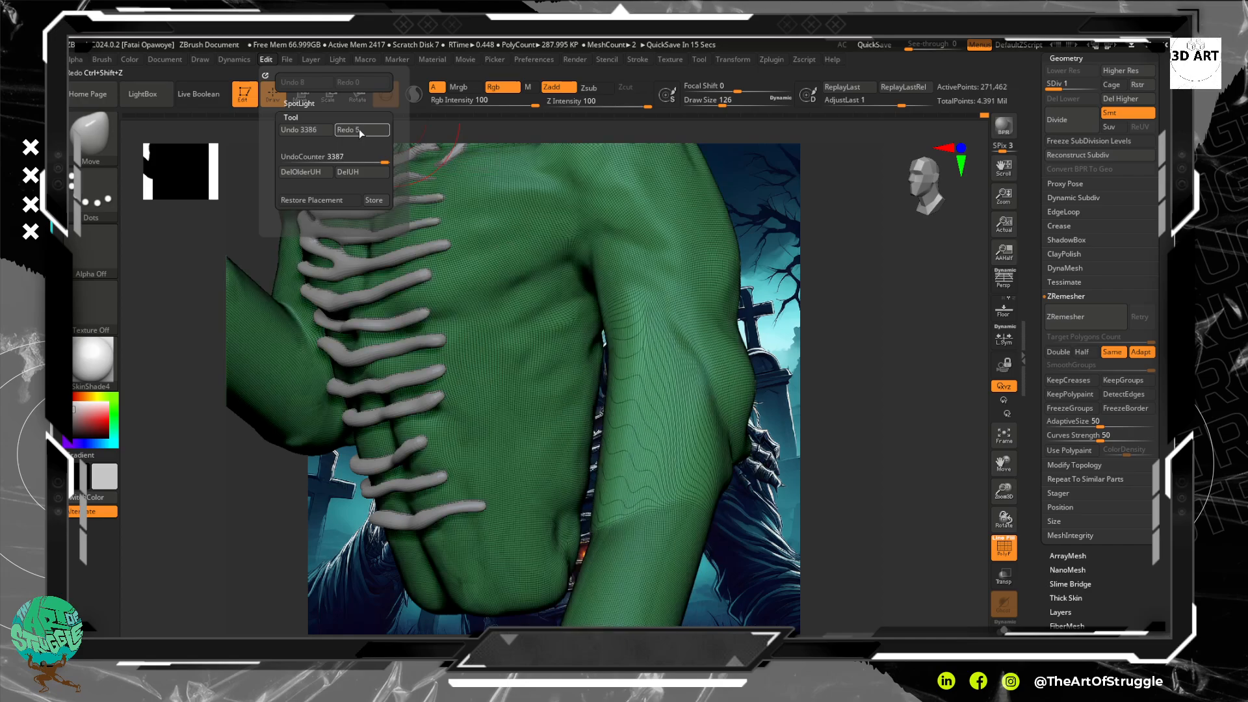
{"action": "left_click", "coordinate": [361, 130]}
{"action": "left_click", "coordinate": [360, 130]}
{"action": "left_click", "coordinate": [360, 130]}
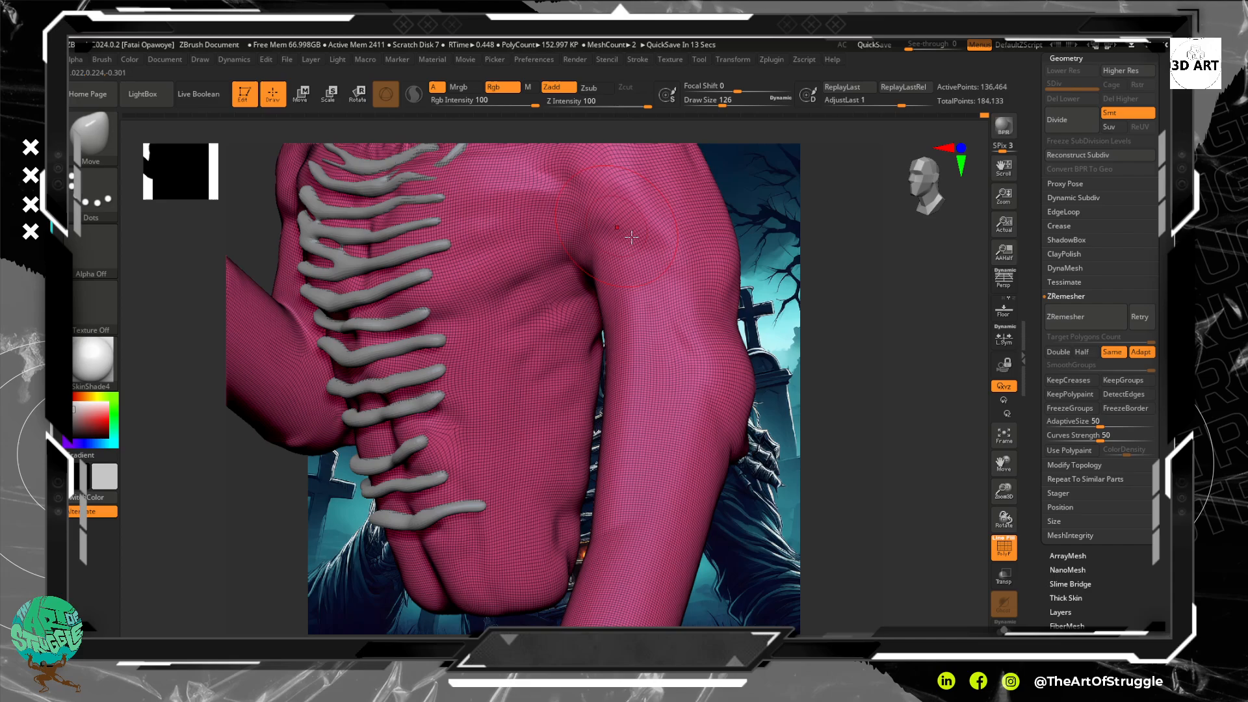
Inspect the remeshed arm and torso from the front and side, and turn off the polyframe display.
{"action": "left_click_drag", "start_coordinate": [897, 427], "coordinate": [923, 429], "text": "shift"}
{"action": "left_click_drag", "start_coordinate": [830, 390], "coordinate": [840, 326], "text": "alt"}
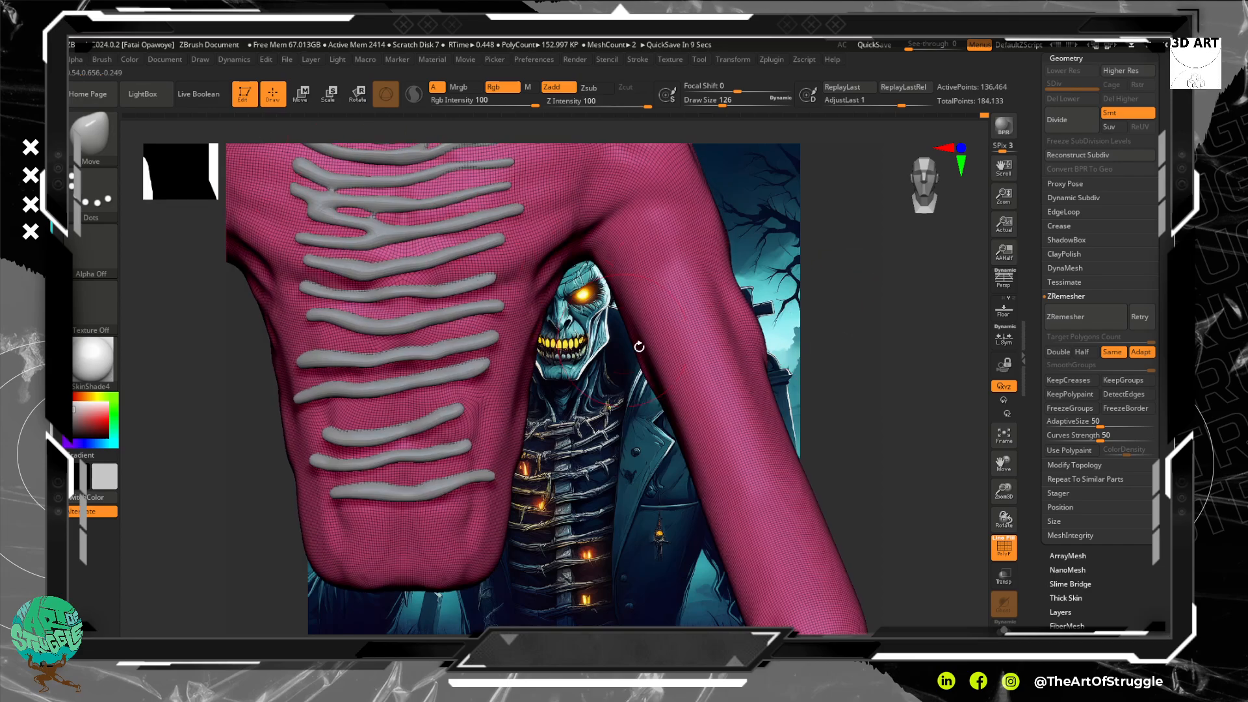
{"action": "mouse_move", "coordinate": [854, 413]}
{"action": "left_mouse_down"}
{"action": "mouse_move", "coordinate": [825, 432]}
{"action": "mouse_move", "coordinate": [744, 407]}
{"action": "mouse_move", "coordinate": [743, 373]}
{"action": "mouse_move", "coordinate": [753, 376]}
{"action": "left_mouse_up"}
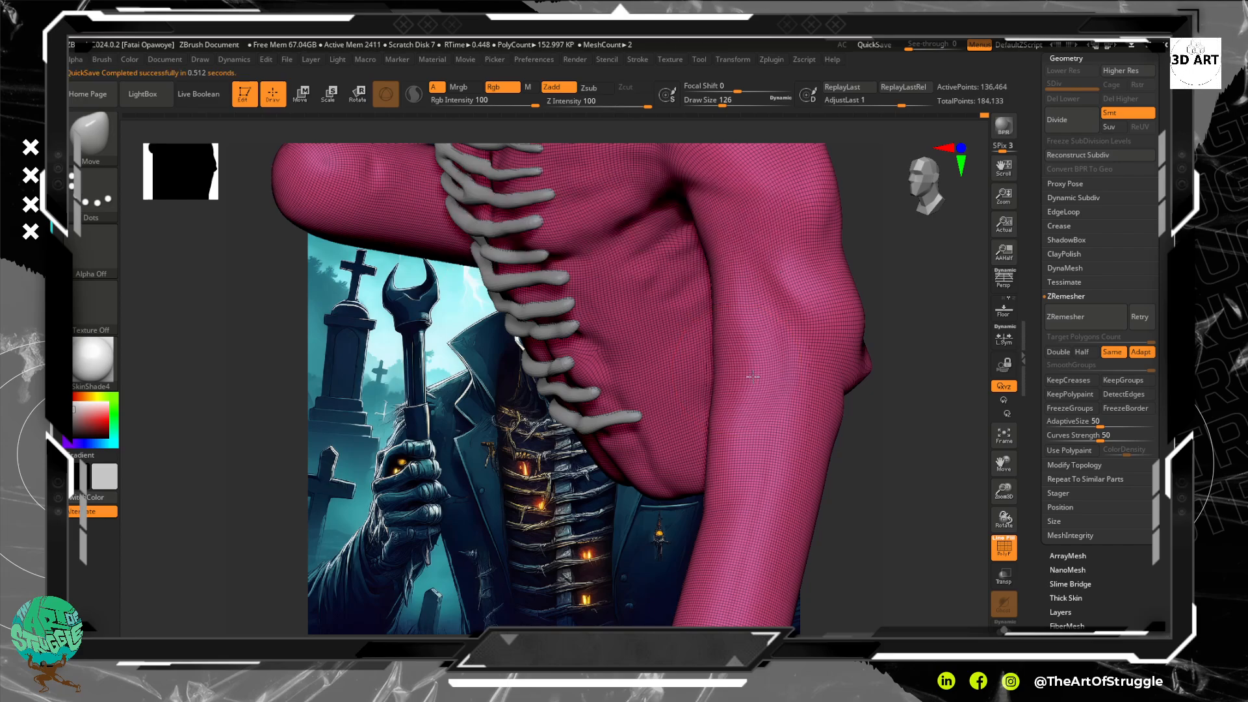
{"action": "left_click", "coordinate": [1004, 548]}
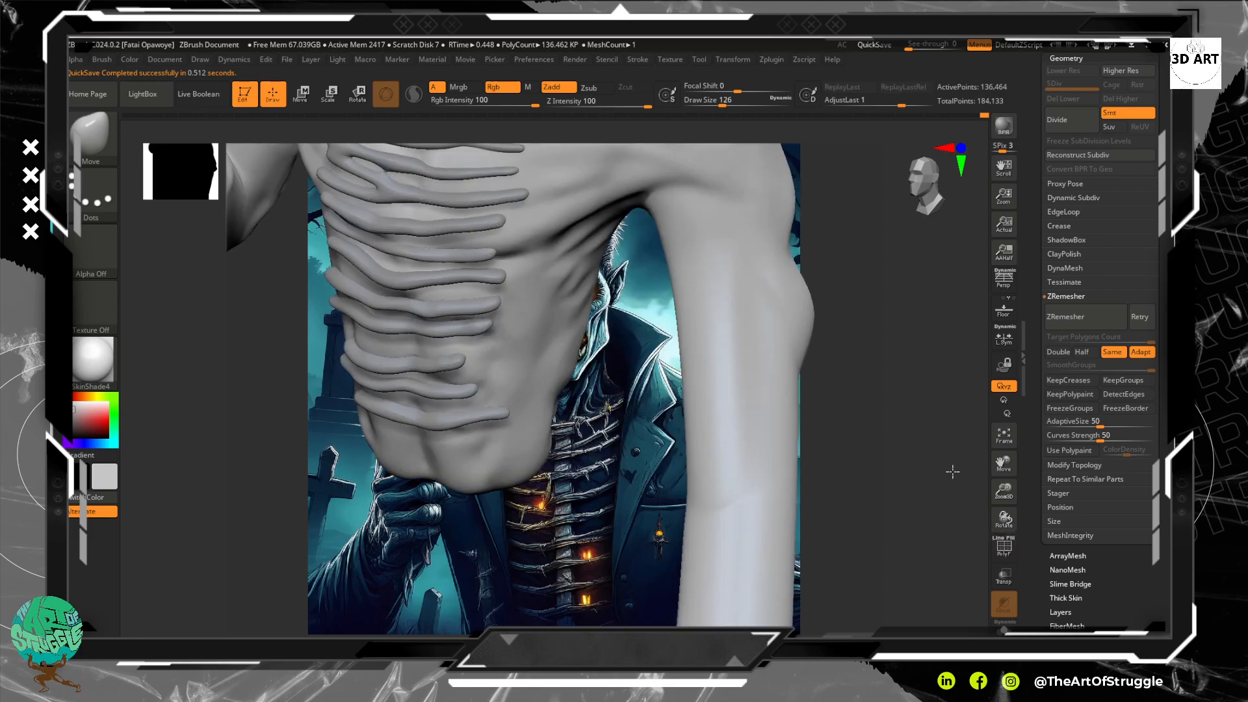
Switch to the ClayTubes brush and reduce the draw size to 54 for working on the arm.
{"action": "left_click_drag", "start_coordinate": [953, 471], "coordinate": [945, 464]}
{"action": "key", "text": "b"}
{"action": "key", "text": "c"}
{"action": "key", "text": "t"}
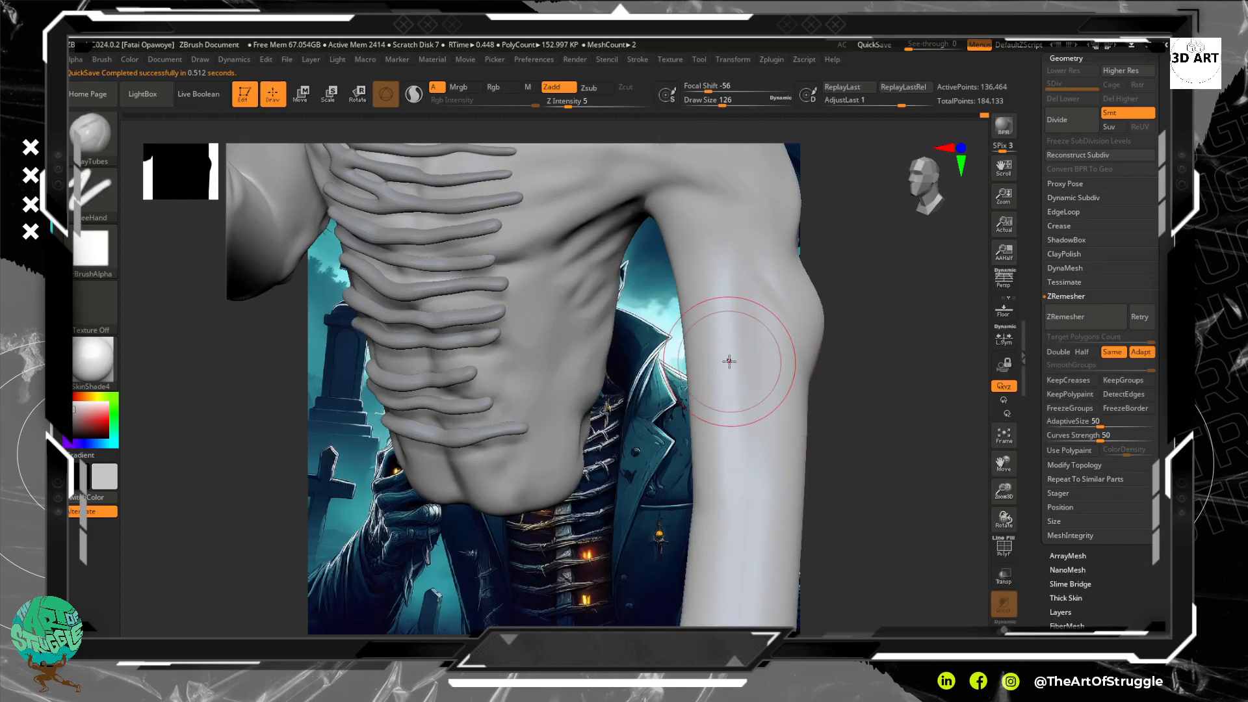
{"action": "mouse_move", "coordinate": [730, 359]}
{"action": "left_mouse_down"}
{"action": "mouse_move", "coordinate": [713, 279]}
{"action": "mouse_move", "coordinate": [722, 332]}
{"action": "left_mouse_up"}
{"action": "key", "text": "bracketleft"}
{"action": "key", "text": "bracketleft"}
{"action": "key", "text": "bracketleft"}
{"action": "key", "text": "bracketleft"}
{"action": "key", "text": "bracketleft"}
{"action": "key", "text": "bracketleft"}
{"action": "key", "text": "bracketleft"}
{"action": "key", "text": "bracketleft"}
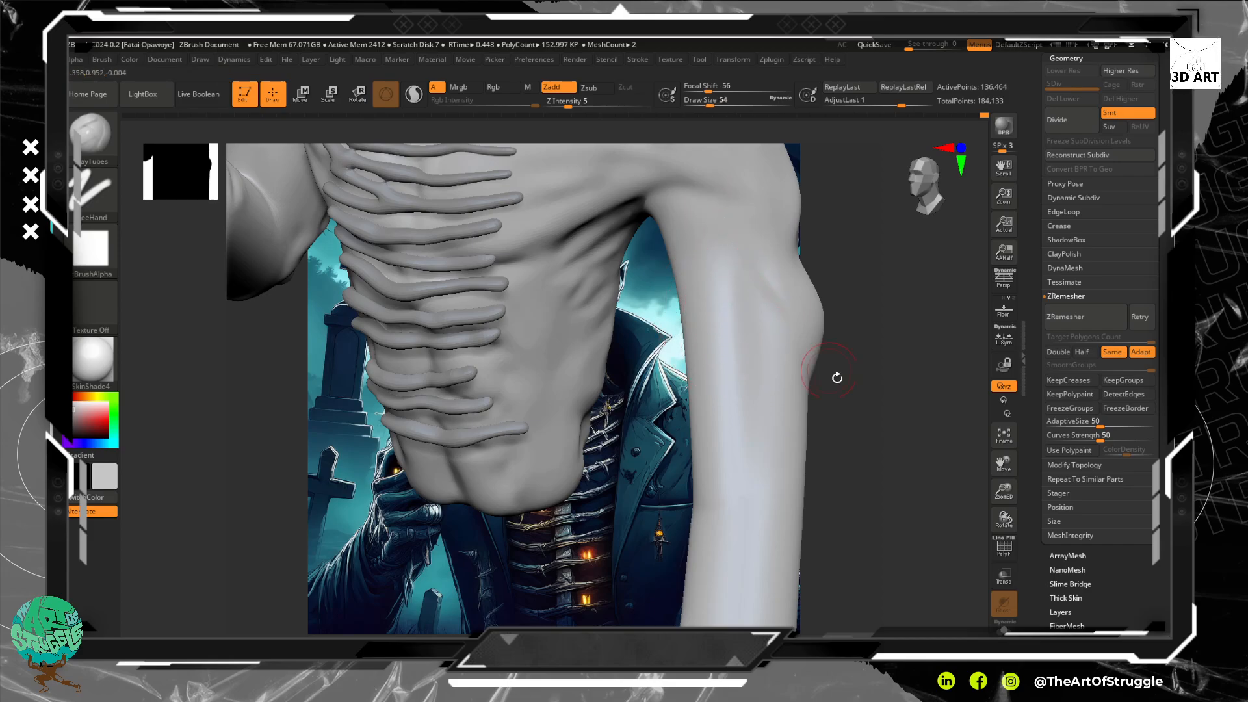
Try a rectangular mask over one shoulder and upper chest in the front view, and undo it.
{"action": "mouse_move", "coordinate": [830, 371]}
{"action": "left_mouse_down"}
{"action": "mouse_move", "coordinate": [841, 357]}
{"action": "mouse_move", "coordinate": [855, 410]}
{"action": "mouse_move", "coordinate": [815, 356]}
{"action": "left_mouse_up"}
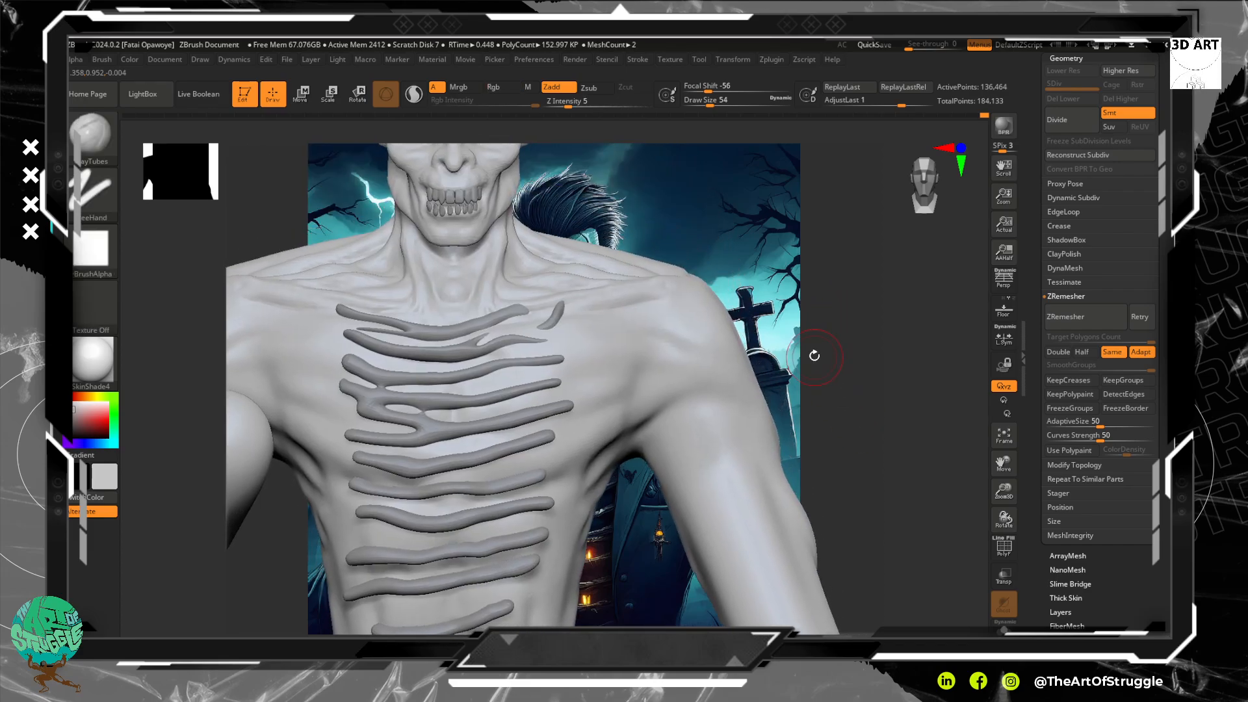
{"action": "key", "text": "ctrl"}
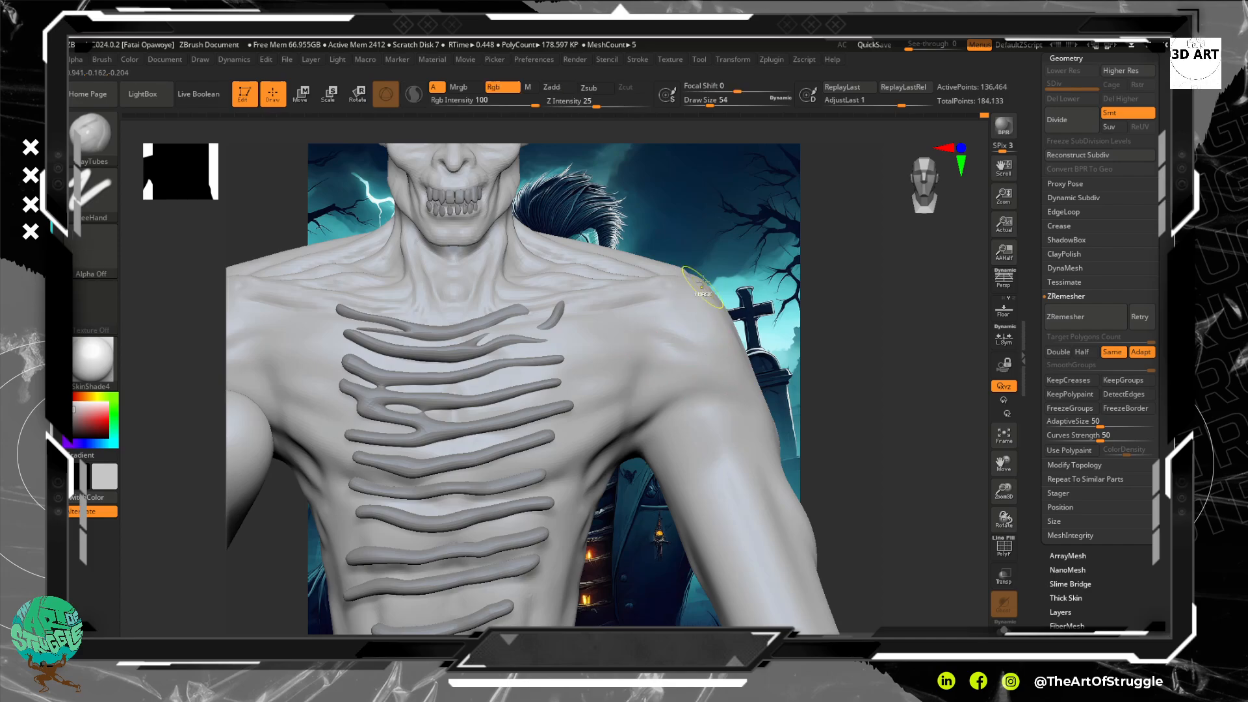
{"action": "left_click_drag", "start_coordinate": [722, 266], "coordinate": [563, 490], "text": "ctrl"}
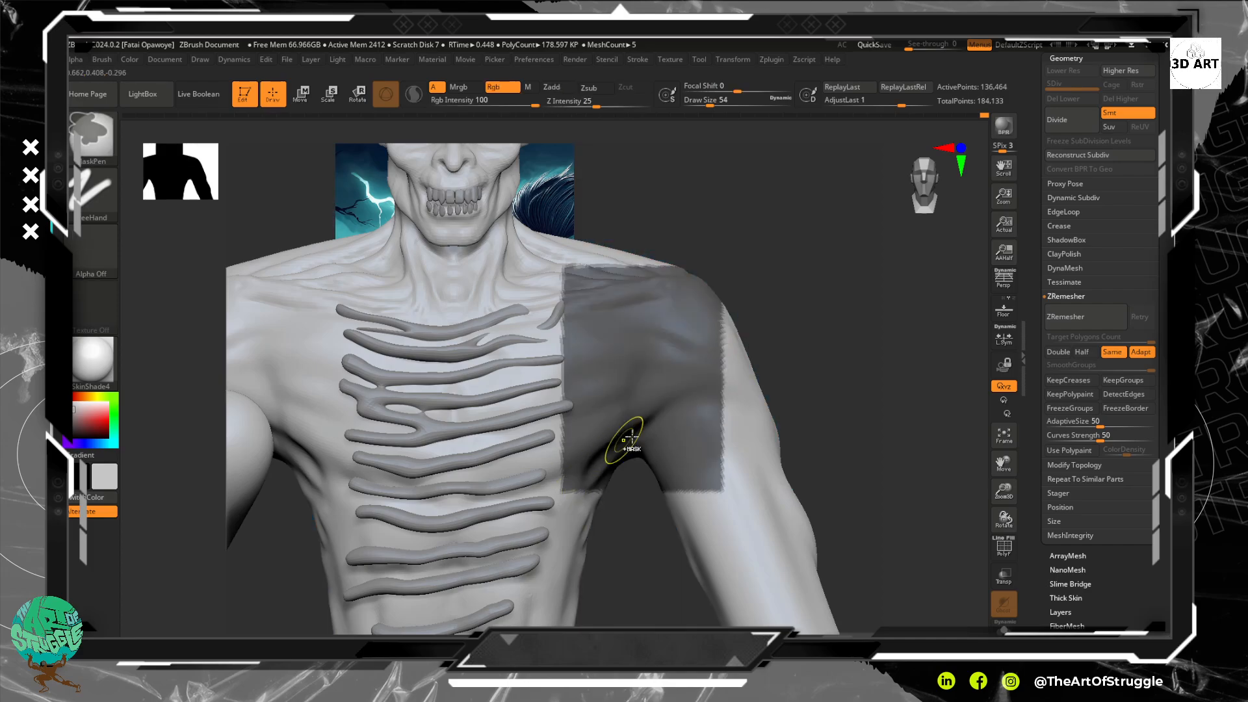
{"action": "key", "text": "ctrl+z"}
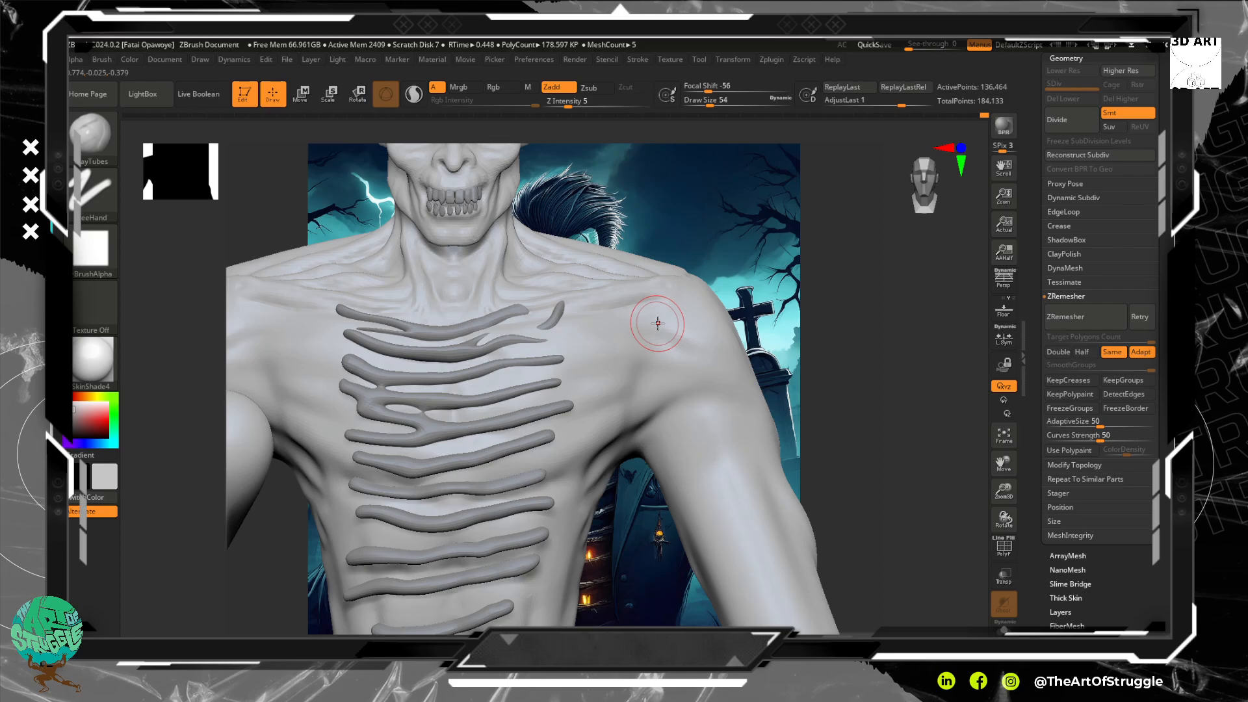
Mask both arms and shoulders with a symmetrical rectangular mask, leaving the head and the torso's centre free.
{"action": "left_click_drag", "start_coordinate": [886, 410], "coordinate": [832, 337], "text": "alt"}
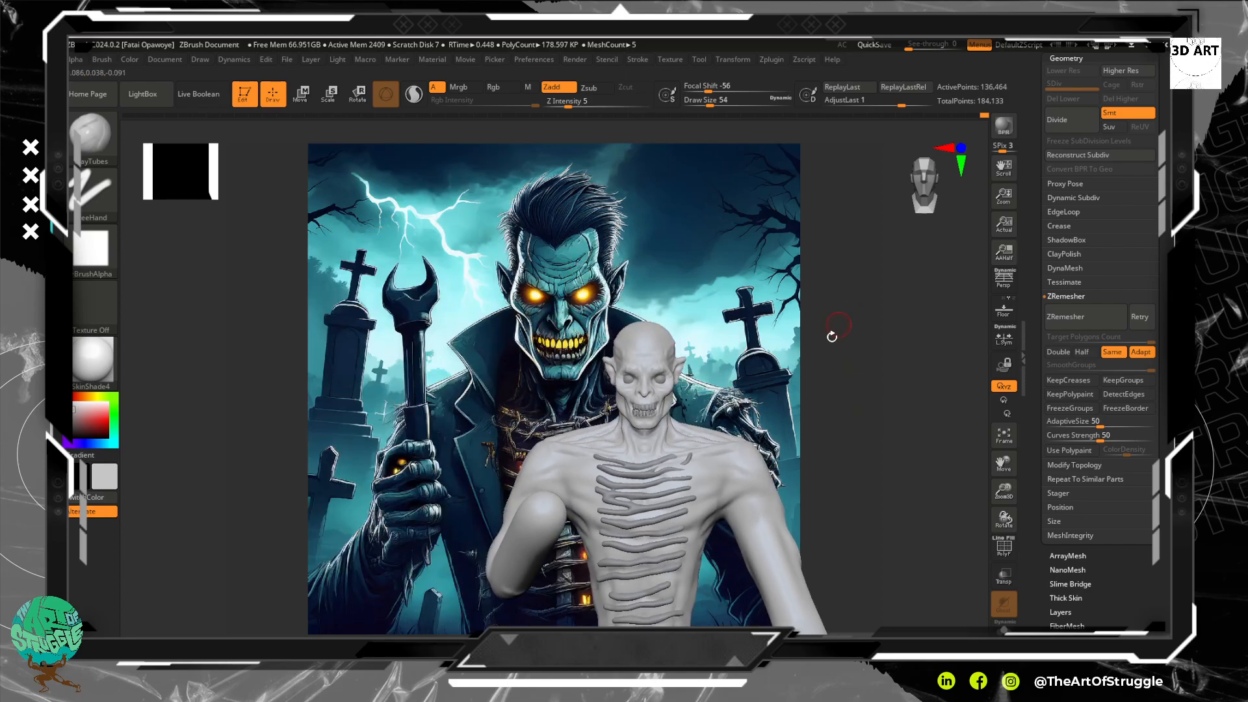
{"action": "right_click_drag", "start_coordinate": [710, 474], "coordinate": [601, 353], "text": "alt"}
{"action": "mouse_move", "coordinate": [796, 576]}
{"action": "left_mouse_down", "text": "ctrl"}
{"action": "mouse_move", "coordinate": [667, 475]}
{"action": "mouse_move", "coordinate": [566, 311]}
{"action": "mouse_move", "coordinate": [585, 303]}
{"action": "left_mouse_up", "text": "ctrl"}
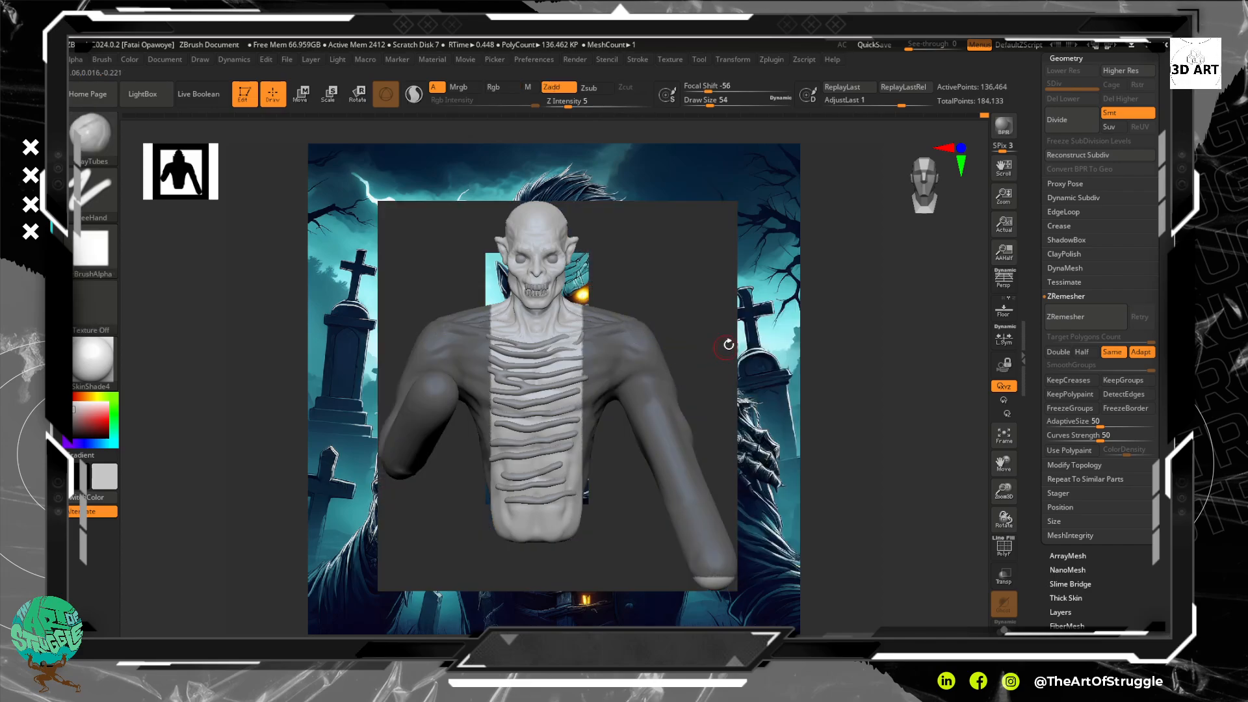
{"action": "mouse_move", "coordinate": [729, 314]}
{"action": "right_mouse_down", "text": "ctrl"}
{"action": "mouse_move", "coordinate": [707, 377]}
{"action": "mouse_move", "coordinate": [684, 351]}
{"action": "right_mouse_up", "text": "ctrl"}
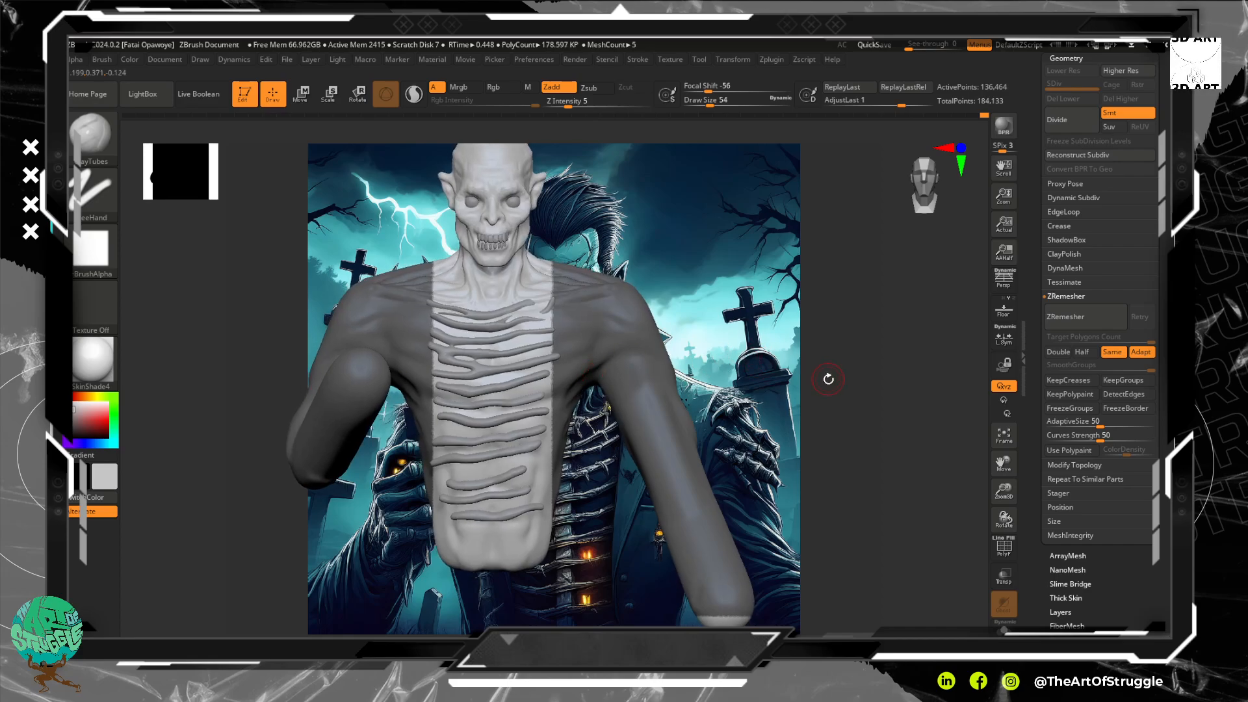
Paint the mask inward along the chest, narrowing the unmasked strip beneath the stitches into a jacket opening.
{"action": "mouse_move", "coordinate": [92, 361]}
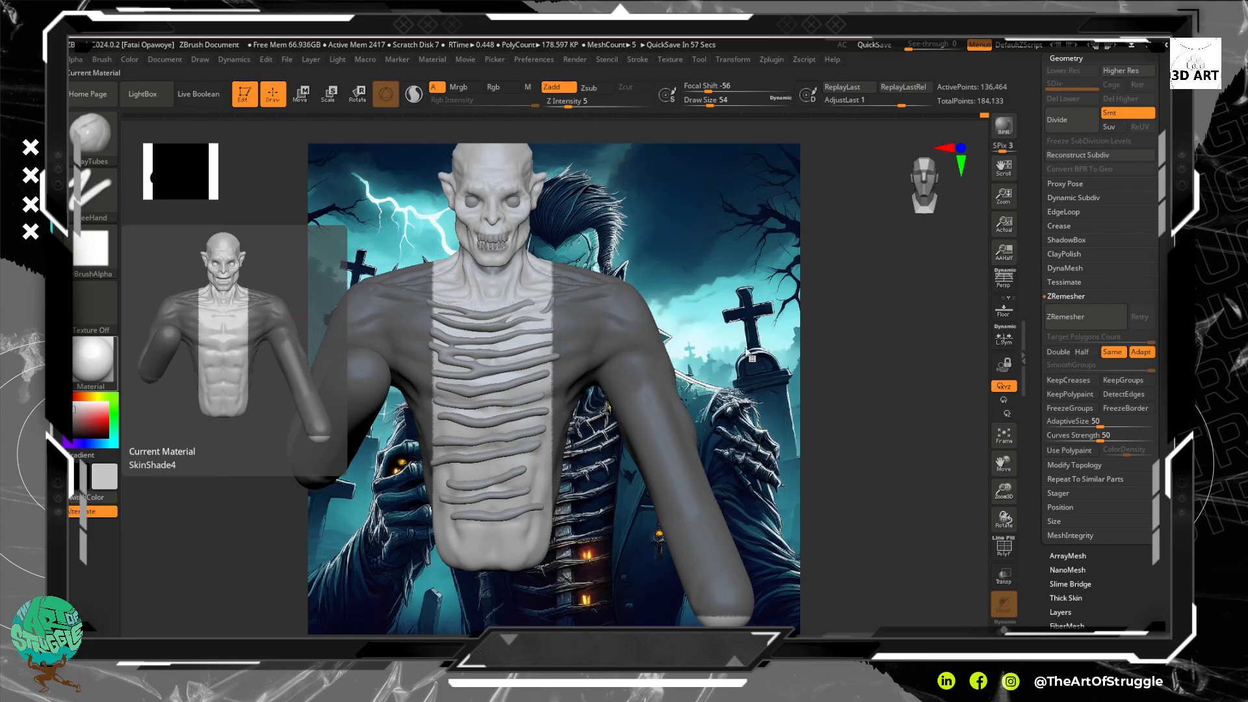
{"action": "left_click_drag", "start_coordinate": [720, 318], "coordinate": [760, 331], "text": "alt"}
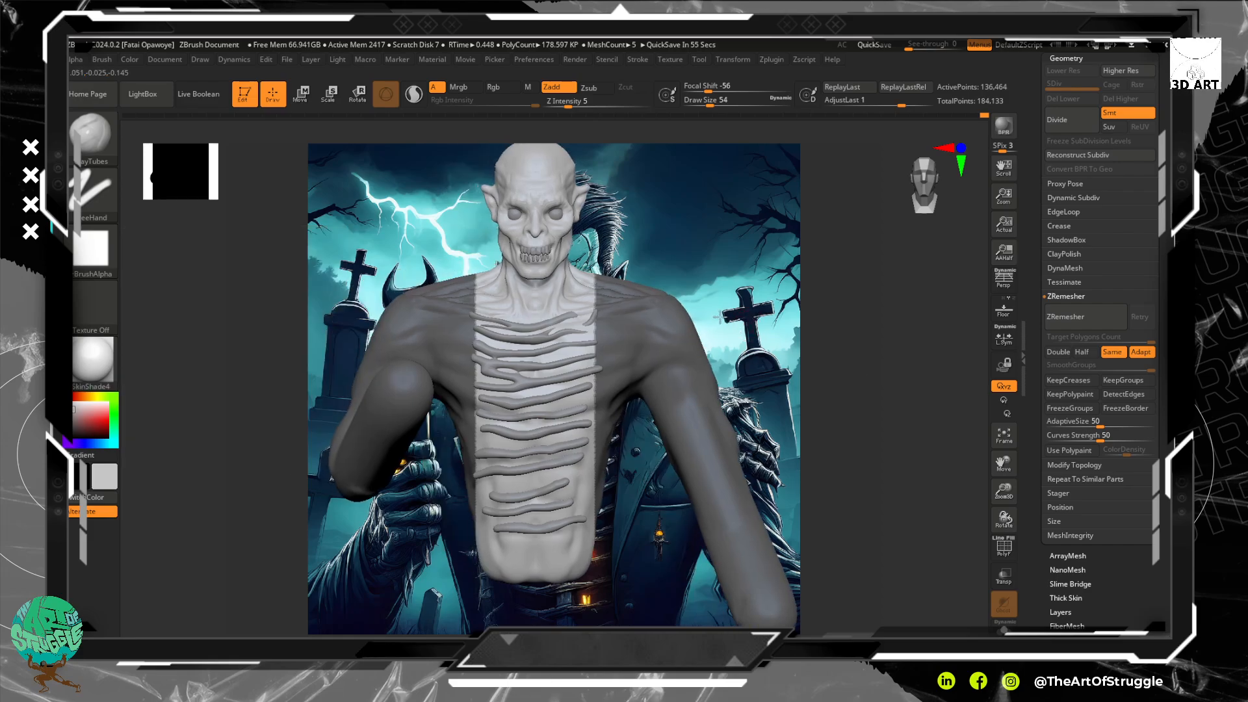
{"action": "mouse_move", "coordinate": [611, 298]}
{"action": "left_mouse_down", "text": "ctrl"}
{"action": "mouse_move", "coordinate": [597, 319]}
{"action": "mouse_move", "coordinate": [584, 474]}
{"action": "mouse_move", "coordinate": [587, 366]}
{"action": "left_mouse_up", "text": "ctrl"}
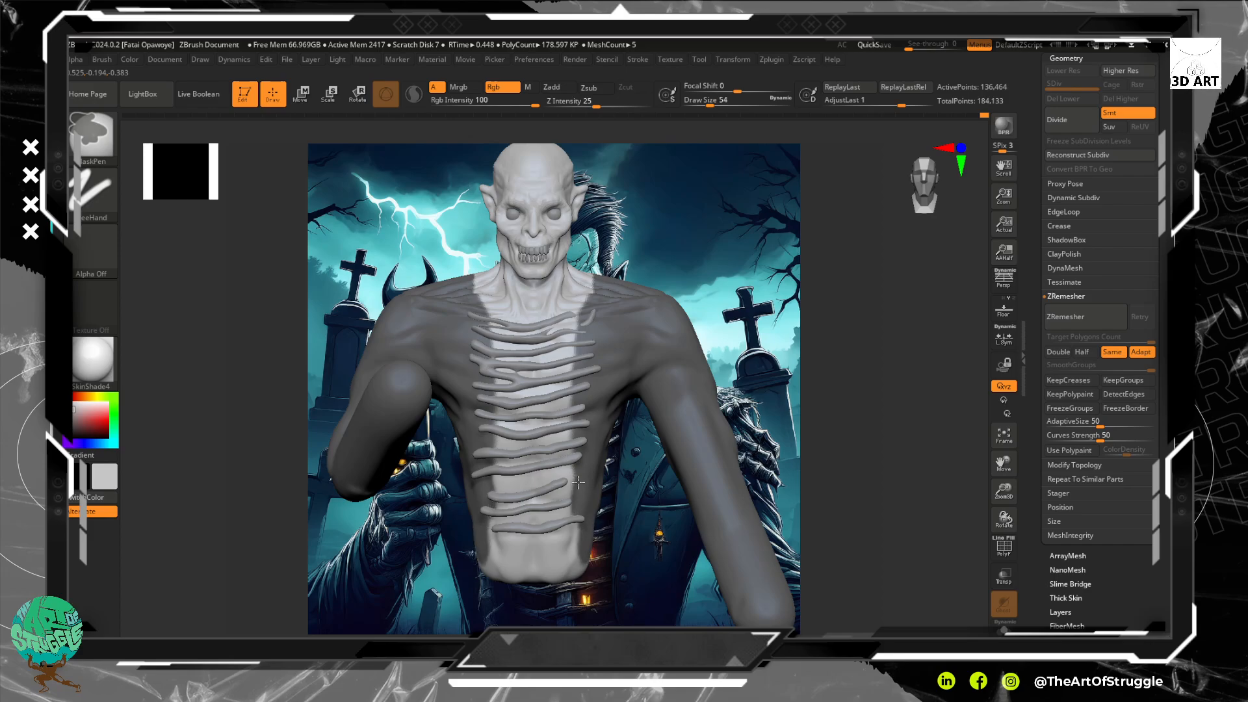
{"action": "left_click_drag", "start_coordinate": [578, 482], "coordinate": [581, 459], "text": "ctrl"}
{"action": "left_click_drag", "start_coordinate": [574, 400], "coordinate": [572, 409], "text": "ctrl"}
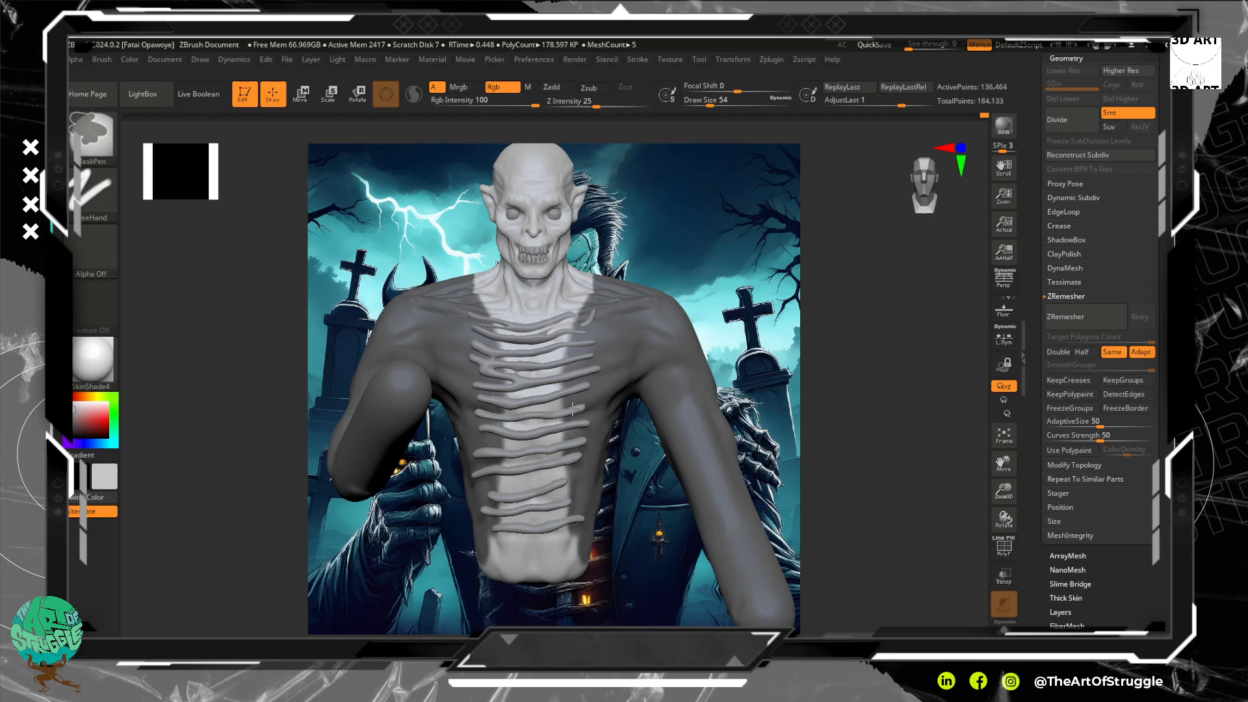
{"action": "left_click_drag", "start_coordinate": [578, 307], "coordinate": [564, 349], "text": "ctrl+alt"}
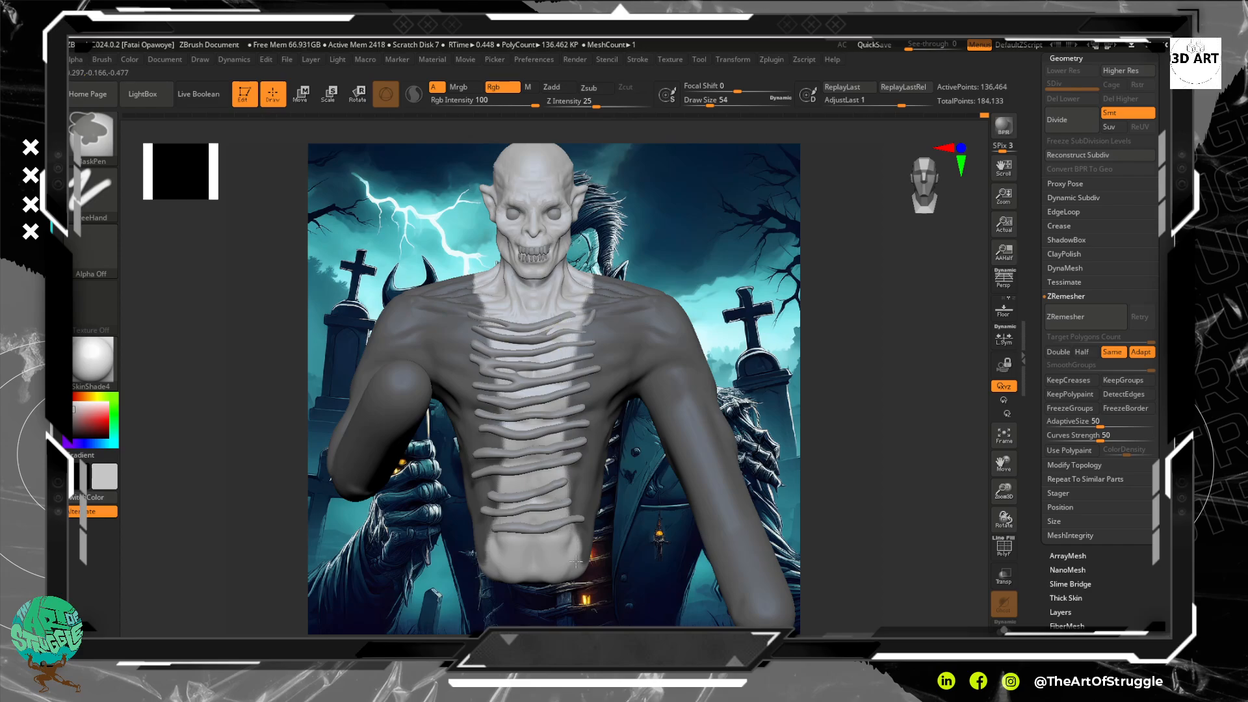
{"action": "mouse_move", "coordinate": [864, 529]}
{"action": "left_mouse_down", "text": "alt"}
{"action": "mouse_move", "coordinate": [853, 440]}
{"action": "mouse_move", "coordinate": [871, 582]}
{"action": "left_mouse_up", "text": "alt"}
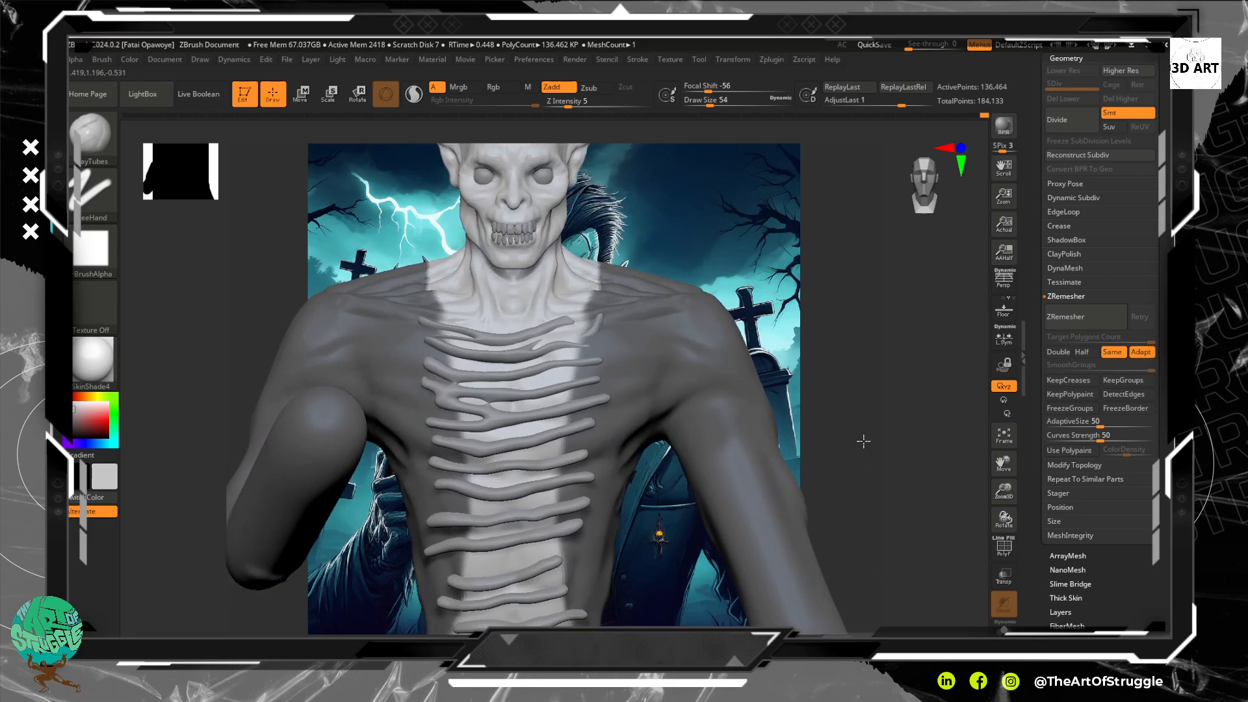
{"action": "mouse_move", "coordinate": [863, 441]}
{"action": "left_mouse_down", "text": "alt"}
{"action": "mouse_move", "coordinate": [873, 494]}
{"action": "mouse_move", "coordinate": [847, 453]}
{"action": "left_mouse_up", "text": "alt"}
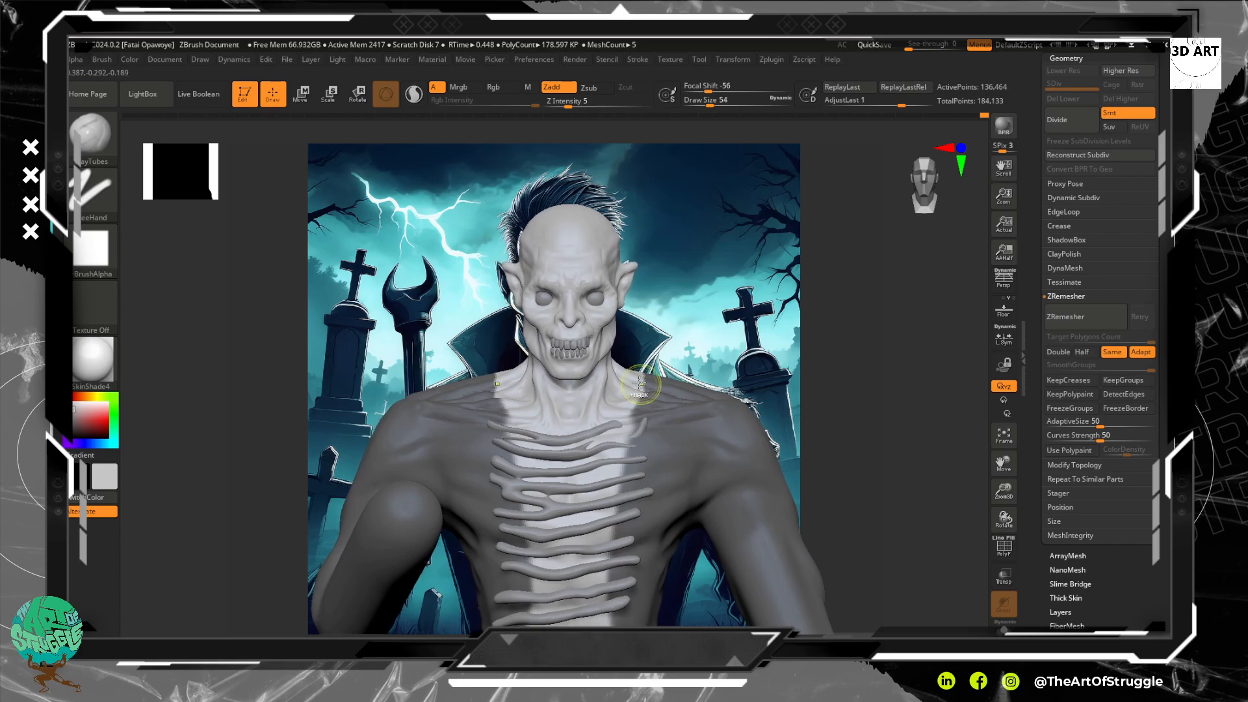
{"action": "key", "text": "ctrl"}
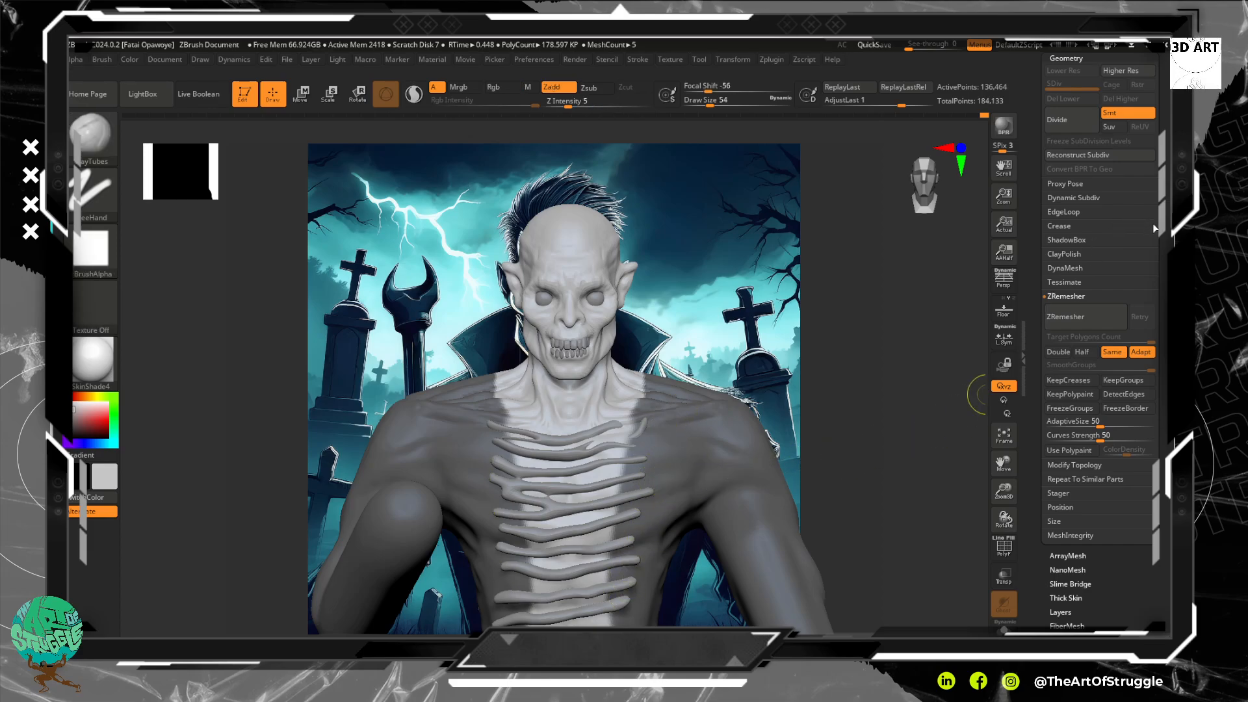
Lower the model opacity to 63 and line up the head and torso with the vampire reference image.
{"action": "left_click_drag", "start_coordinate": [1158, 251], "coordinate": [1157, 560]}
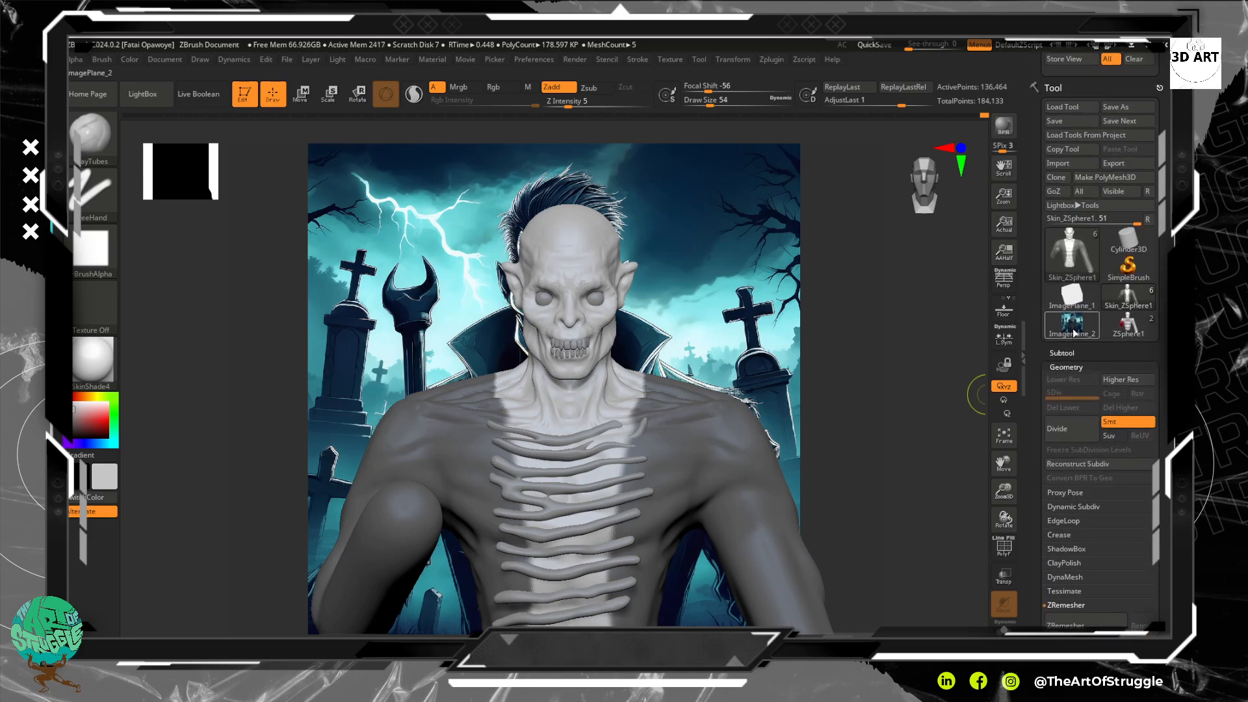
{"action": "left_click", "coordinate": [1128, 266]}
{"action": "left_click_drag", "start_coordinate": [1165, 239], "coordinate": [1158, 446]}
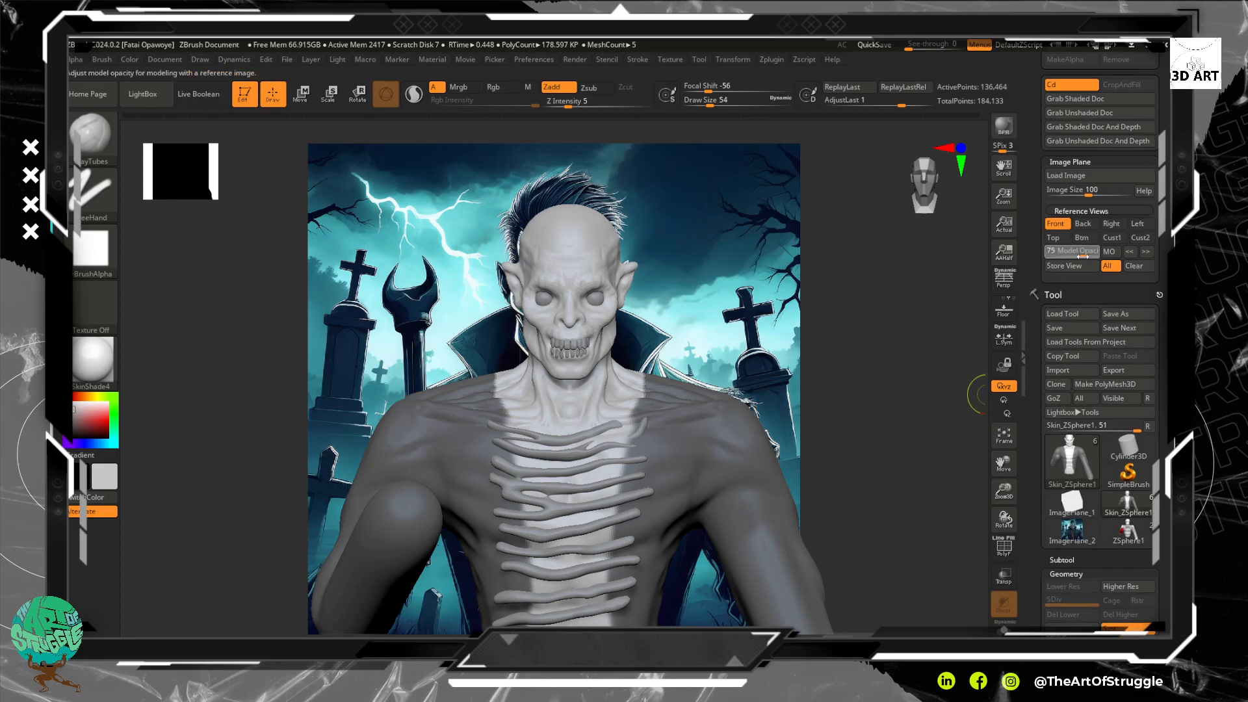
{"action": "left_click_drag", "start_coordinate": [1083, 255], "coordinate": [1078, 256]}
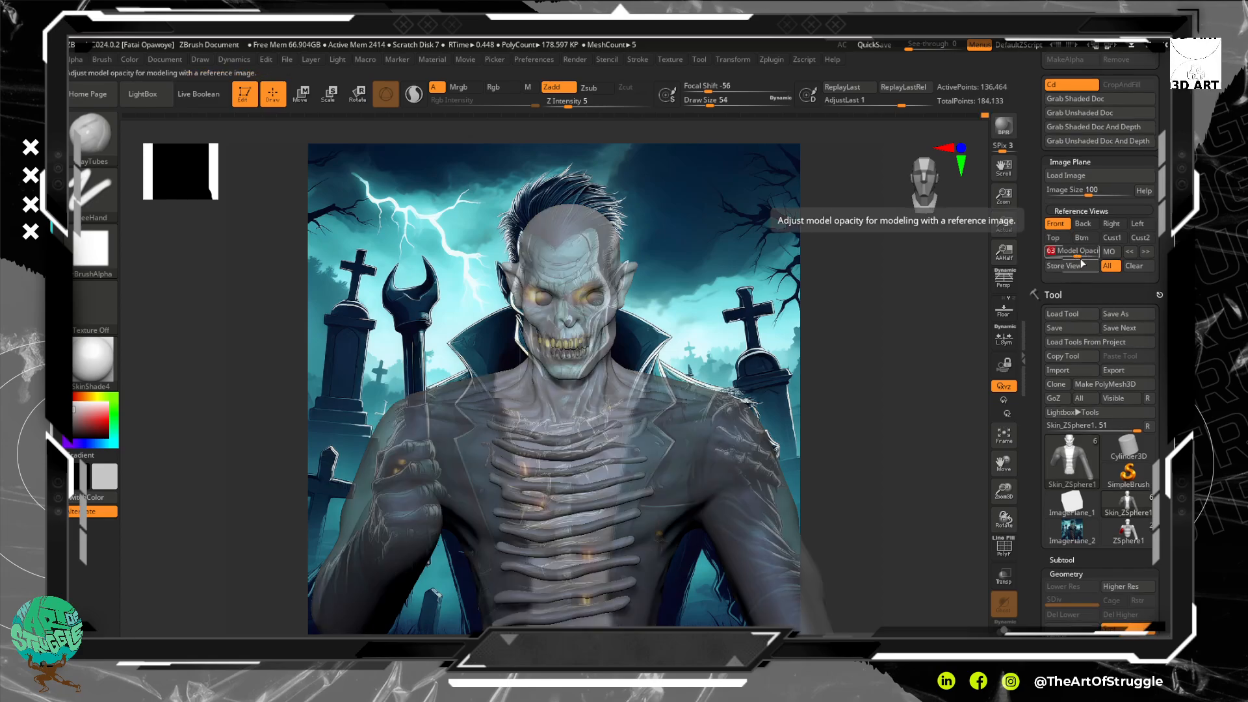
{"action": "key", "text": "ctrl"}
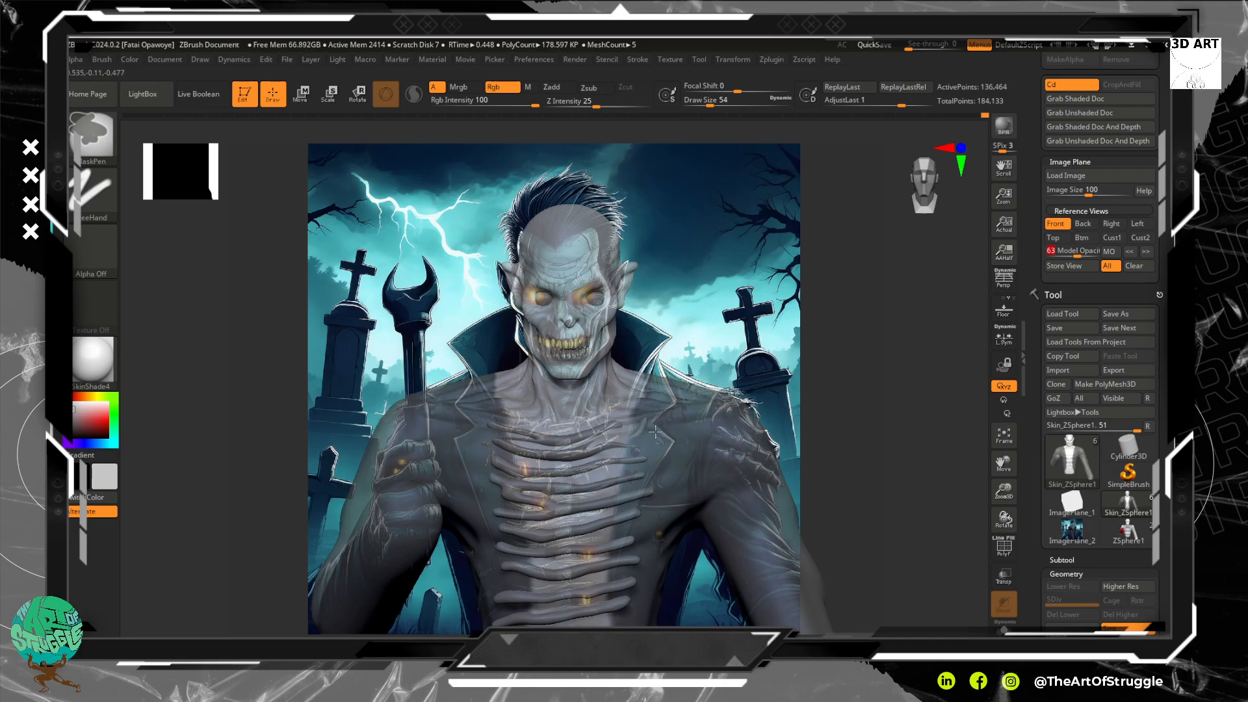
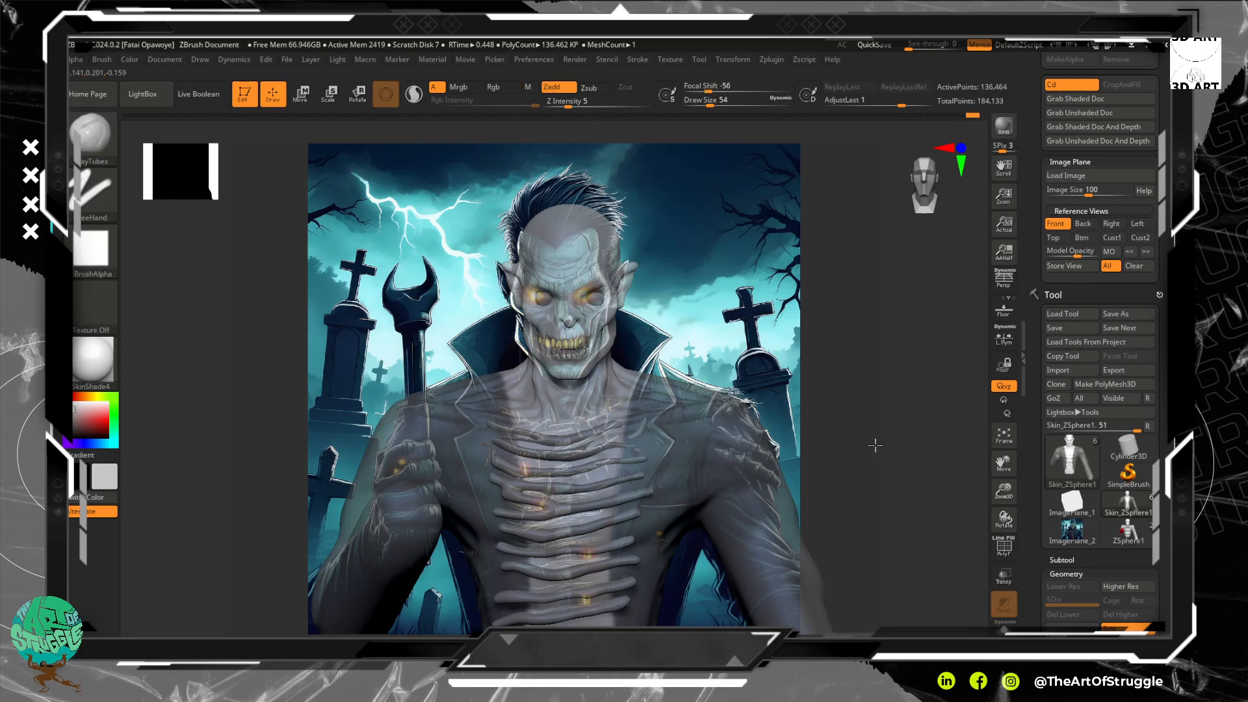
{"action": "left_click_drag", "start_coordinate": [851, 439], "coordinate": [852, 438], "text": "alt"}
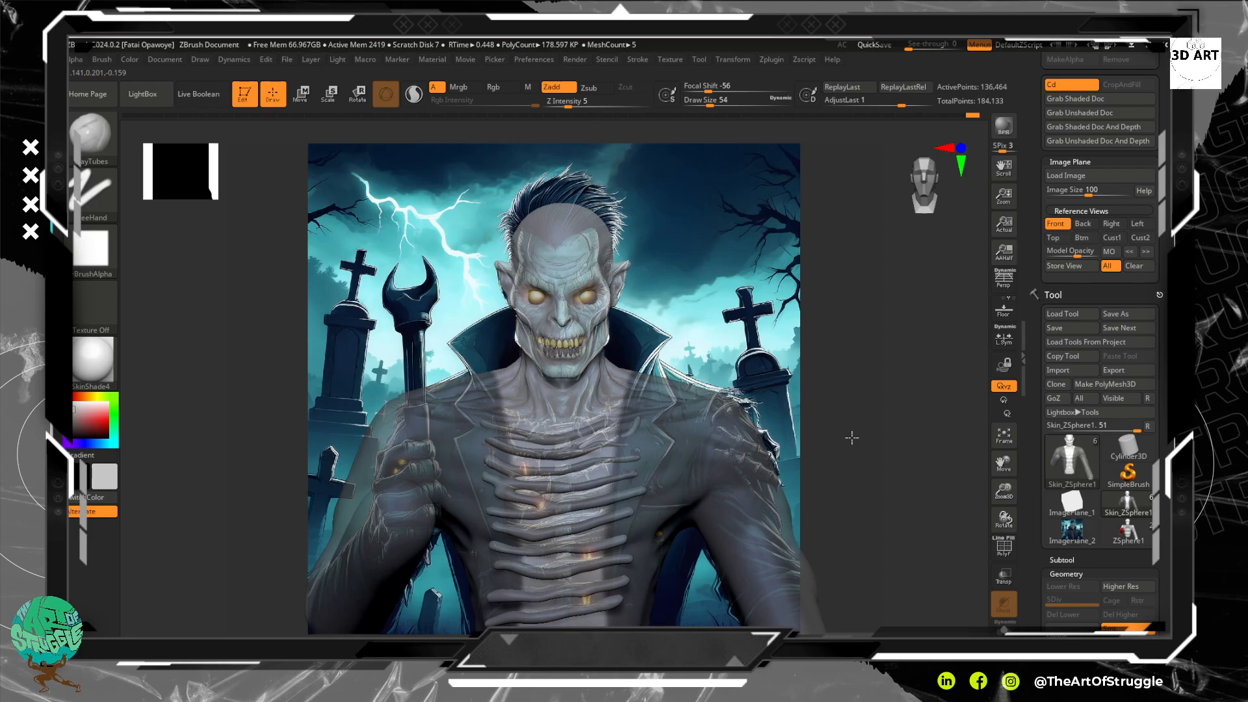
Paint the mask along the neck and upper chest to follow the coat lapels in the reference.
{"action": "key", "text": "ctrl"}
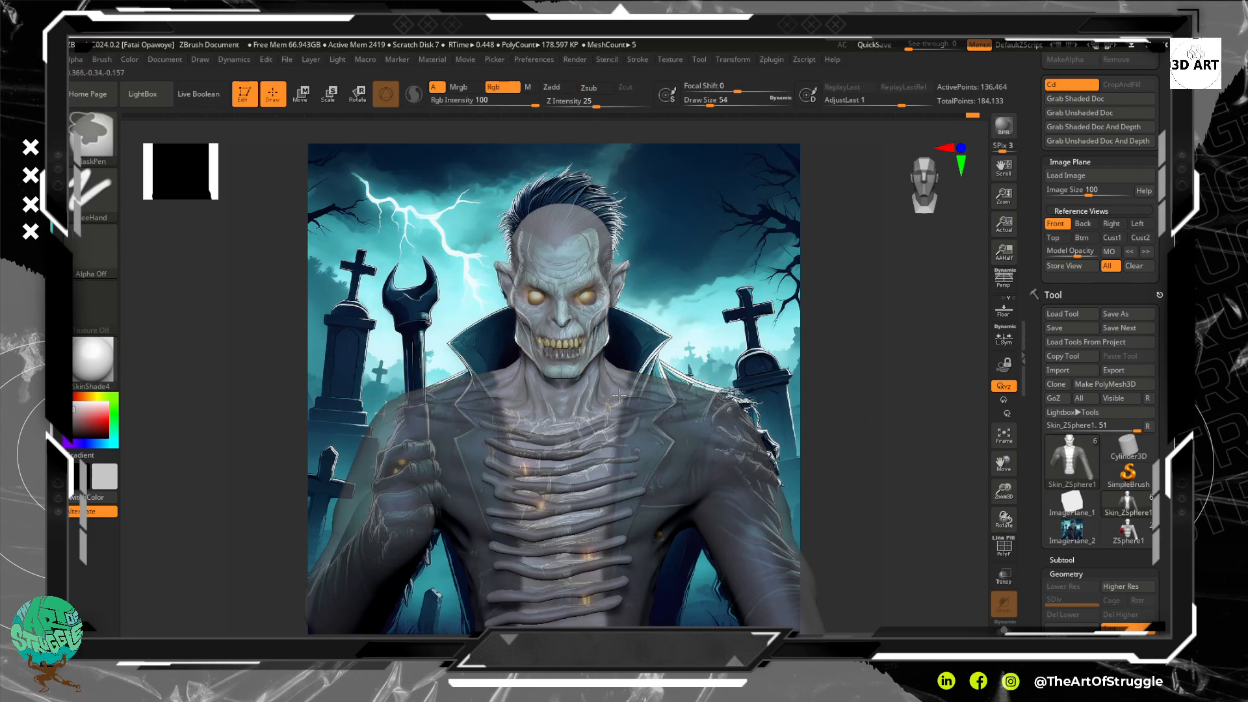
{"action": "mouse_move", "coordinate": [619, 395]}
{"action": "left_mouse_down", "text": "ctrl"}
{"action": "mouse_move", "coordinate": [625, 435]}
{"action": "mouse_move", "coordinate": [590, 492]}
{"action": "left_mouse_up", "text": "ctrl"}
{"action": "left_click_drag", "start_coordinate": [612, 403], "coordinate": [605, 436], "text": "ctrl"}
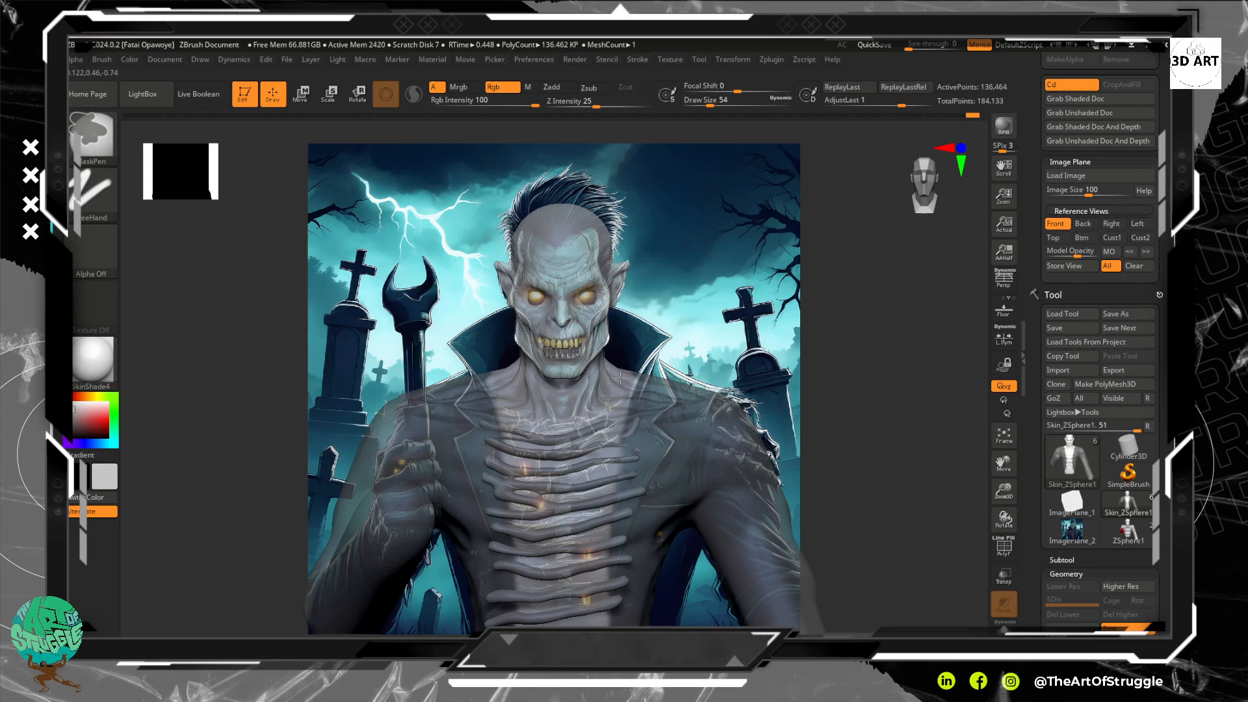
Select the ClayTubes brush and restore the model to full opacity.
{"action": "key", "text": "b"}
{"action": "key", "text": "c"}
{"action": "key", "text": "t"}
{"action": "left_click_drag", "start_coordinate": [830, 393], "coordinate": [732, 455]}
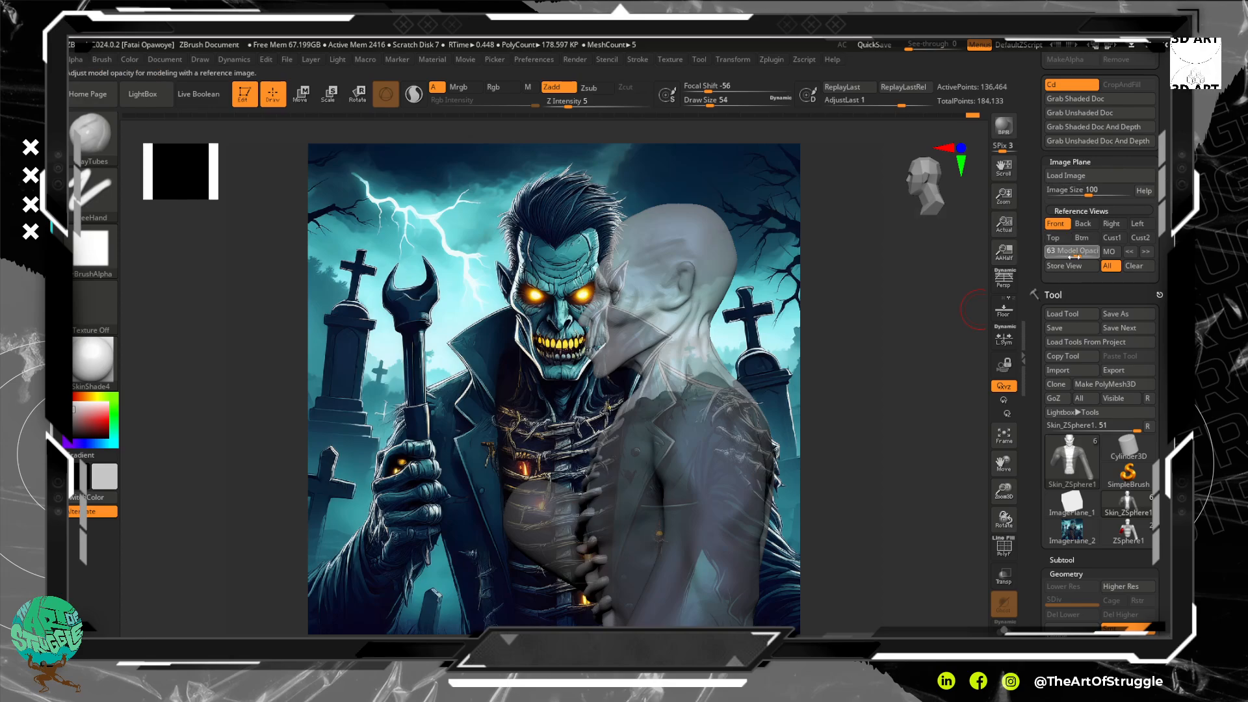
{"action": "left_click_drag", "start_coordinate": [1071, 255], "coordinate": [1105, 255]}
Extend the mask over the lower back and underside of the torso, leaving the front of the waist unmasked.
{"action": "left_click_drag", "start_coordinate": [855, 364], "coordinate": [665, 451]}
{"action": "mouse_move", "coordinate": [659, 568]}
{"action": "left_mouse_down", "text": "ctrl"}
{"action": "mouse_move", "coordinate": [582, 439]}
{"action": "mouse_move", "coordinate": [565, 335]}
{"action": "left_mouse_up", "text": "ctrl"}
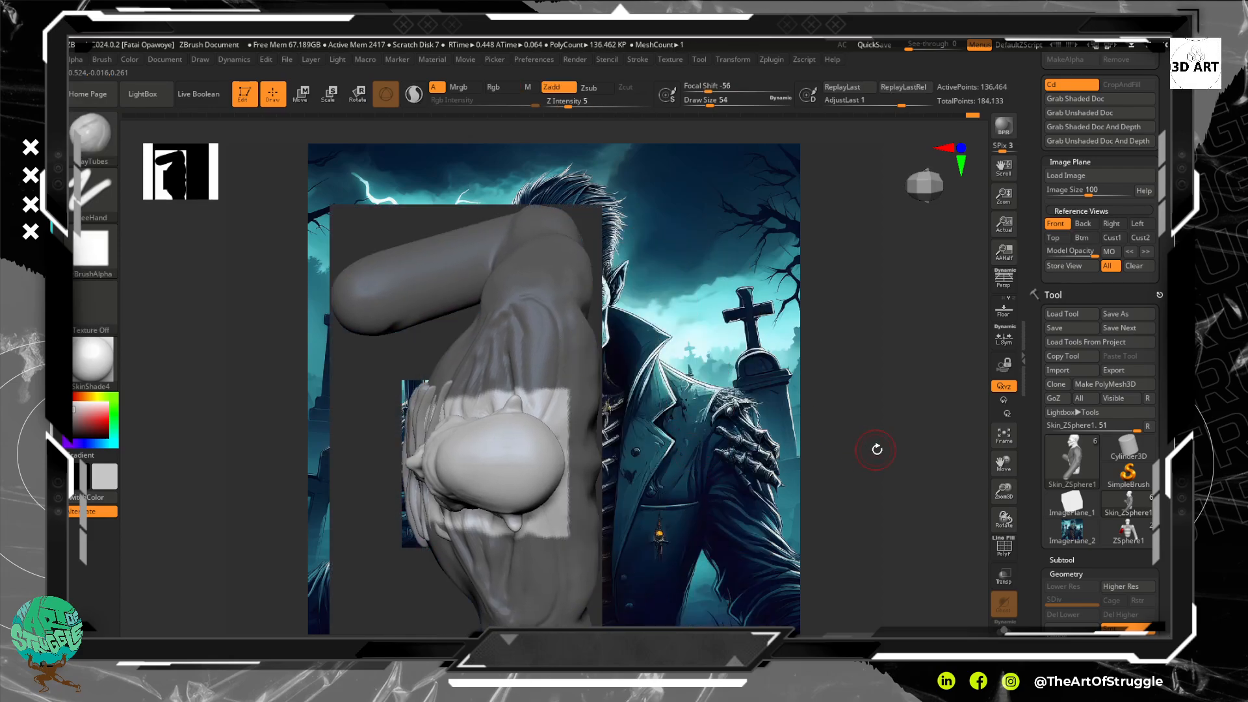
{"action": "mouse_move", "coordinate": [877, 449]}
{"action": "left_mouse_down"}
{"action": "mouse_move", "coordinate": [871, 389]}
{"action": "mouse_move", "coordinate": [848, 399]}
{"action": "mouse_move", "coordinate": [837, 368]}
{"action": "mouse_move", "coordinate": [817, 401]}
{"action": "mouse_move", "coordinate": [832, 384]}
{"action": "mouse_move", "coordinate": [804, 398]}
{"action": "left_mouse_up"}
{"action": "mouse_move", "coordinate": [433, 423]}
{"action": "left_mouse_down", "text": "ctrl"}
{"action": "mouse_move", "coordinate": [468, 495]}
{"action": "mouse_move", "coordinate": [442, 565]}
{"action": "mouse_move", "coordinate": [489, 475]}
{"action": "mouse_move", "coordinate": [524, 497]}
{"action": "left_mouse_up", "text": "ctrl"}
{"action": "mouse_move", "coordinate": [801, 435]}
{"action": "left_mouse_down"}
{"action": "mouse_move", "coordinate": [759, 429]}
{"action": "mouse_move", "coordinate": [770, 434]}
{"action": "left_mouse_up"}
{"action": "left_click_drag", "start_coordinate": [497, 510], "coordinate": [468, 533], "text": "ctrl"}
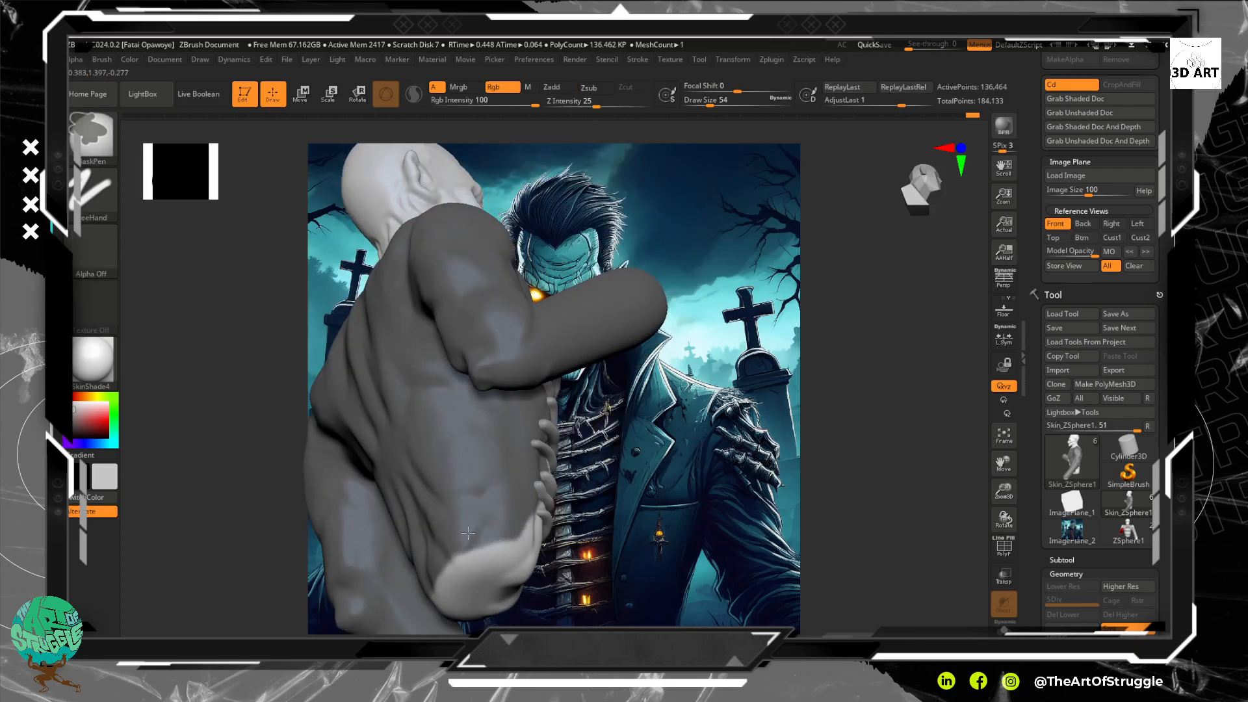
Paint the mask around the nape to shape the collar line on the upper back, and check it from the side.
{"action": "mouse_move", "coordinate": [847, 399]}
{"action": "left_mouse_down"}
{"action": "mouse_move", "coordinate": [923, 427]}
{"action": "mouse_move", "coordinate": [924, 504]}
{"action": "mouse_move", "coordinate": [955, 564]}
{"action": "left_mouse_up"}
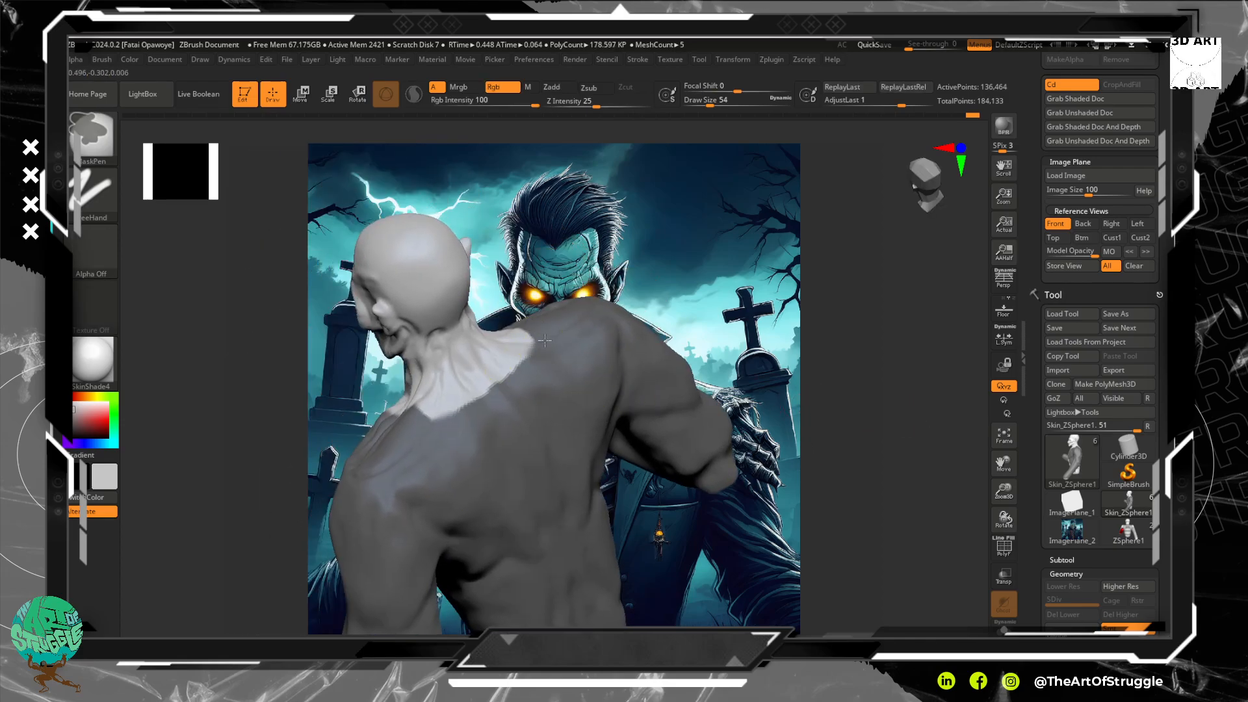
{"action": "left_click_drag", "start_coordinate": [533, 360], "coordinate": [526, 379], "text": "ctrl"}
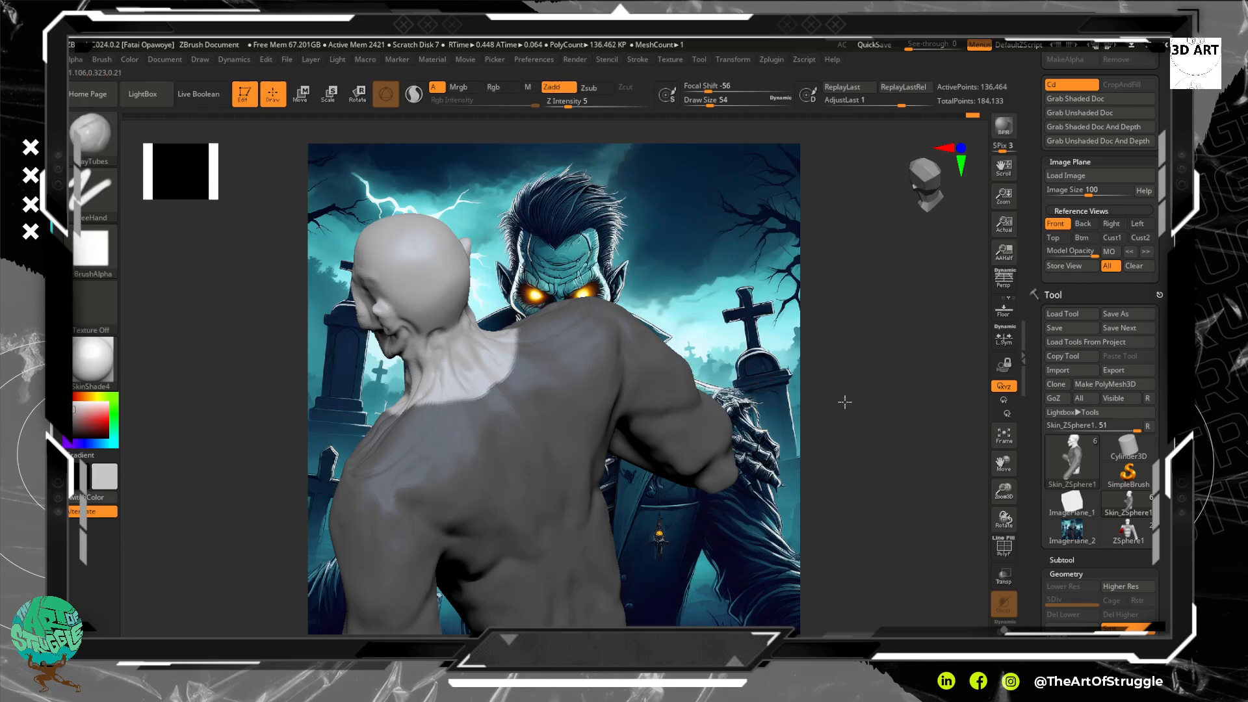
{"action": "mouse_move", "coordinate": [844, 402]}
{"action": "left_mouse_down"}
{"action": "mouse_move", "coordinate": [886, 382]}
{"action": "mouse_move", "coordinate": [761, 453]}
{"action": "left_mouse_up"}
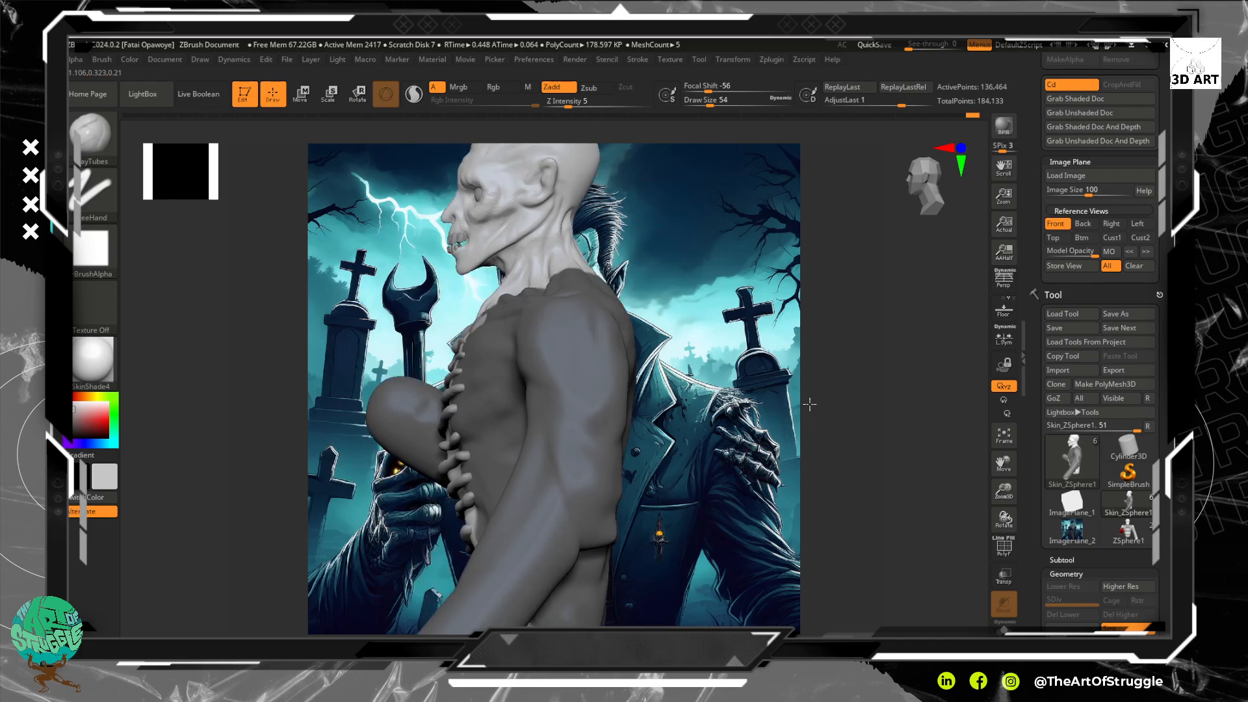
{"action": "left_click_drag", "start_coordinate": [809, 405], "coordinate": [810, 373]}
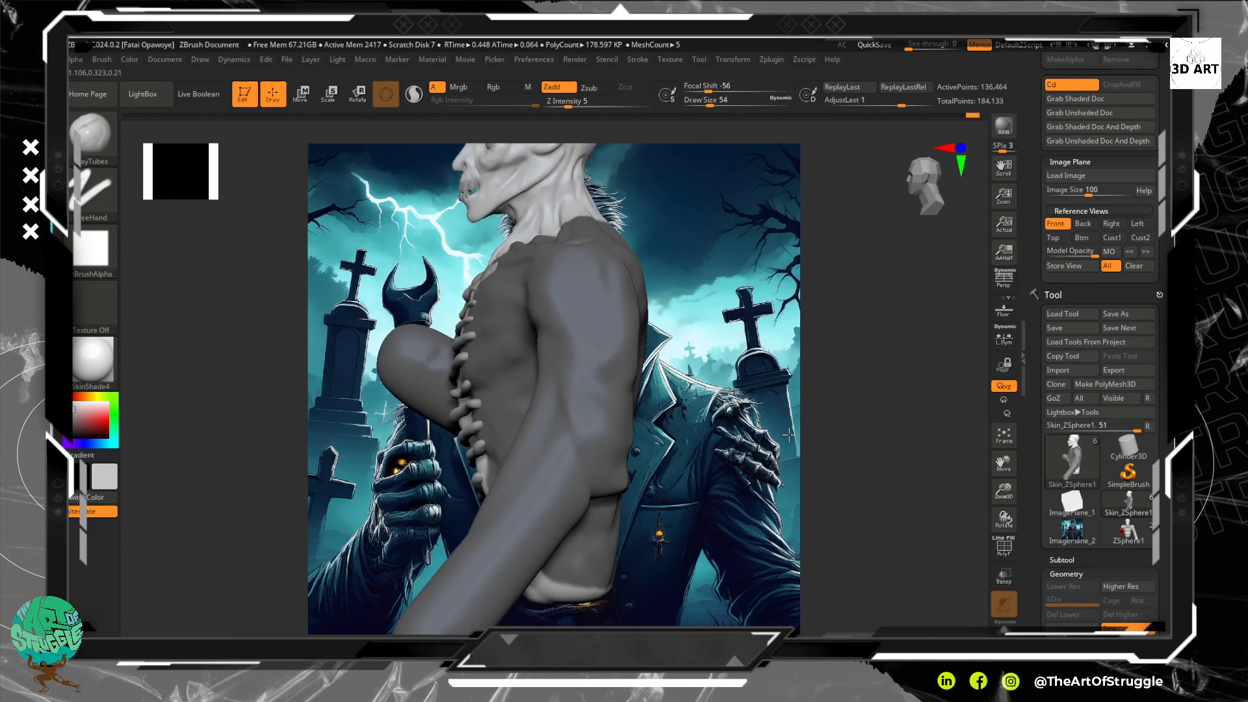
{"action": "mouse_move", "coordinate": [814, 449]}
{"action": "left_mouse_down"}
{"action": "mouse_move", "coordinate": [904, 423]}
{"action": "mouse_move", "coordinate": [893, 446]}
{"action": "left_mouse_up"}
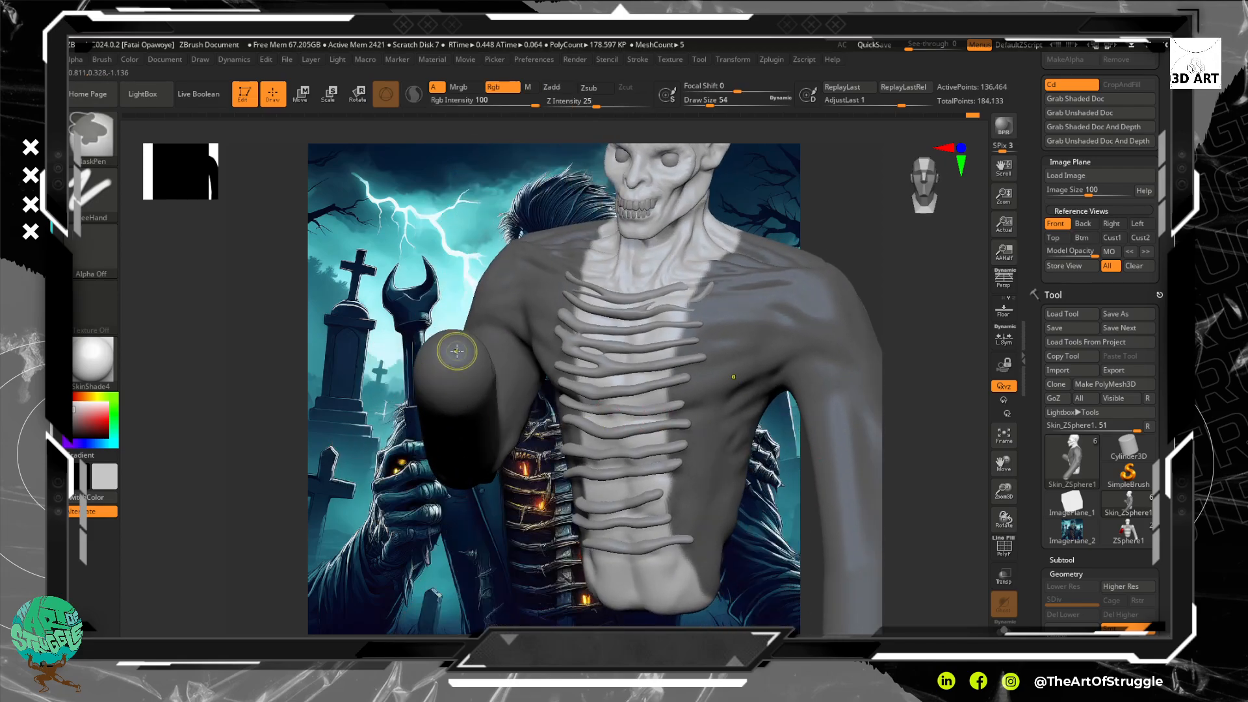
Try to clear the mask from the rounded end of the raised forearm.
{"action": "left_click_drag", "start_coordinate": [455, 353], "coordinate": [450, 359], "text": "ctrl+alt"}
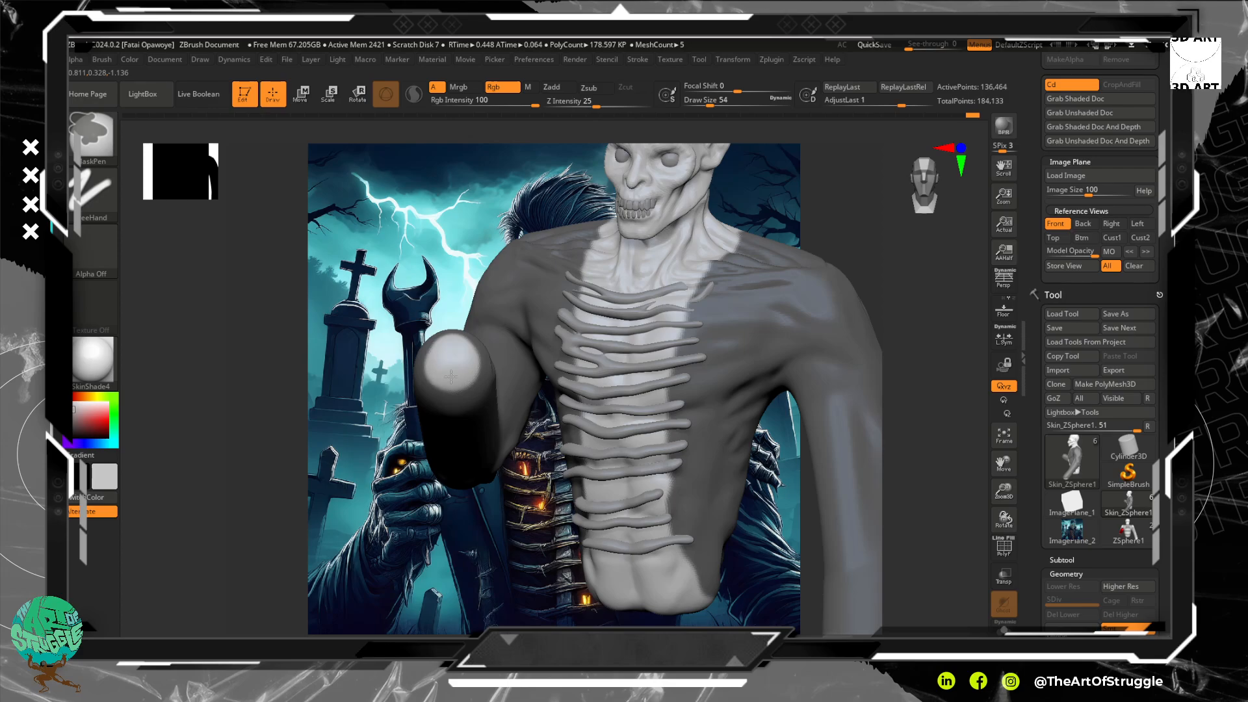
{"action": "left_click", "coordinate": [451, 378], "text": "ctrl"}
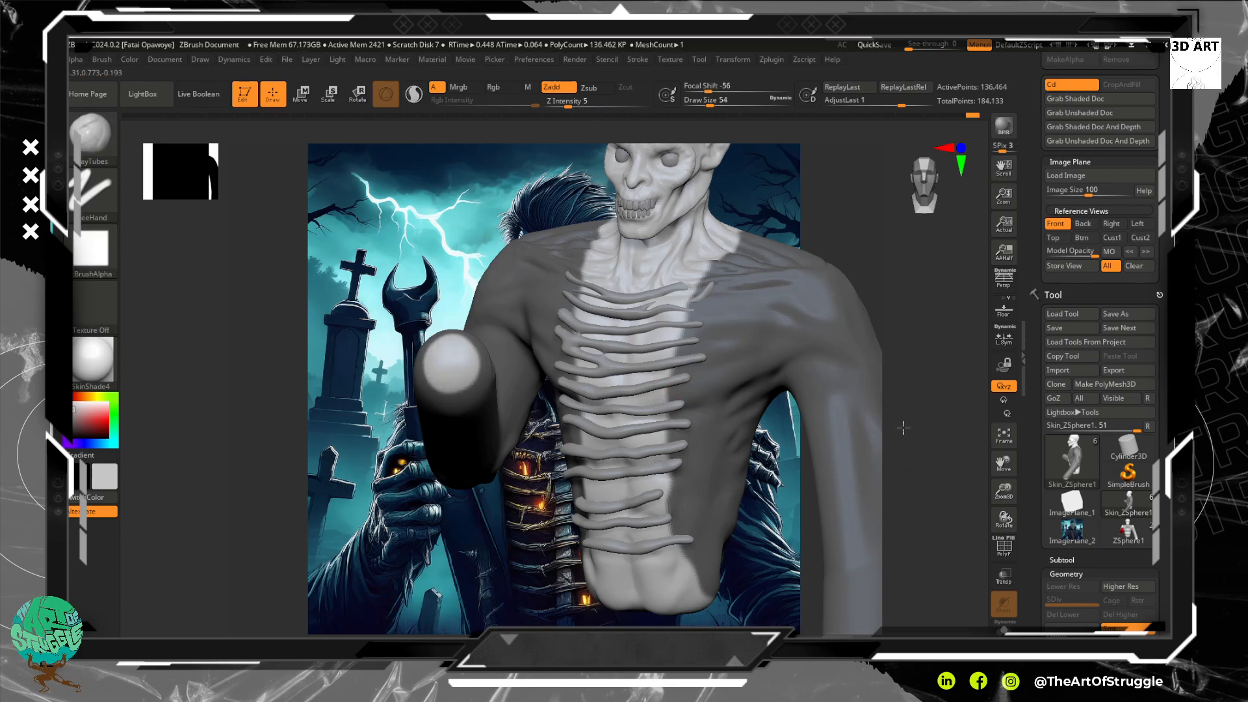
{"action": "left_click_drag", "start_coordinate": [903, 427], "coordinate": [829, 307]}
{"action": "mouse_move", "coordinate": [848, 411]}
{"action": "left_mouse_down"}
{"action": "mouse_move", "coordinate": [844, 351]}
{"action": "mouse_move", "coordinate": [864, 323]}
{"action": "mouse_move", "coordinate": [844, 416]}
{"action": "left_mouse_up"}
{"action": "key", "text": "ctrl"}
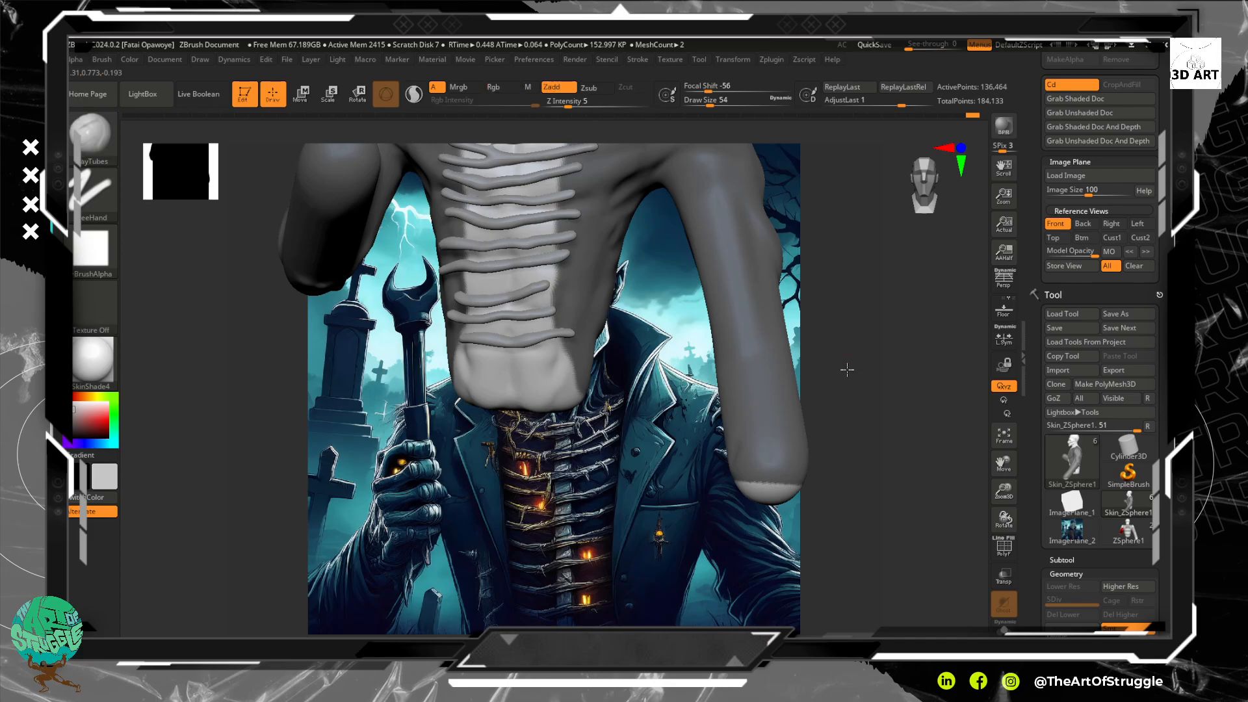
{"action": "left_click_drag", "start_coordinate": [847, 368], "coordinate": [820, 437], "text": "alt"}
{"action": "key", "text": "ctrl"}
Clear the mask from the rounded end of the raised forearm to mark where the sleeve stops.
{"action": "mouse_move", "coordinate": [834, 337]}
{"action": "left_mouse_down", "text": "alt"}
{"action": "mouse_move", "coordinate": [848, 397]}
{"action": "mouse_move", "coordinate": [830, 398]}
{"action": "mouse_move", "coordinate": [827, 349]}
{"action": "mouse_move", "coordinate": [819, 389]}
{"action": "mouse_move", "coordinate": [838, 409]}
{"action": "left_mouse_up", "text": "alt"}
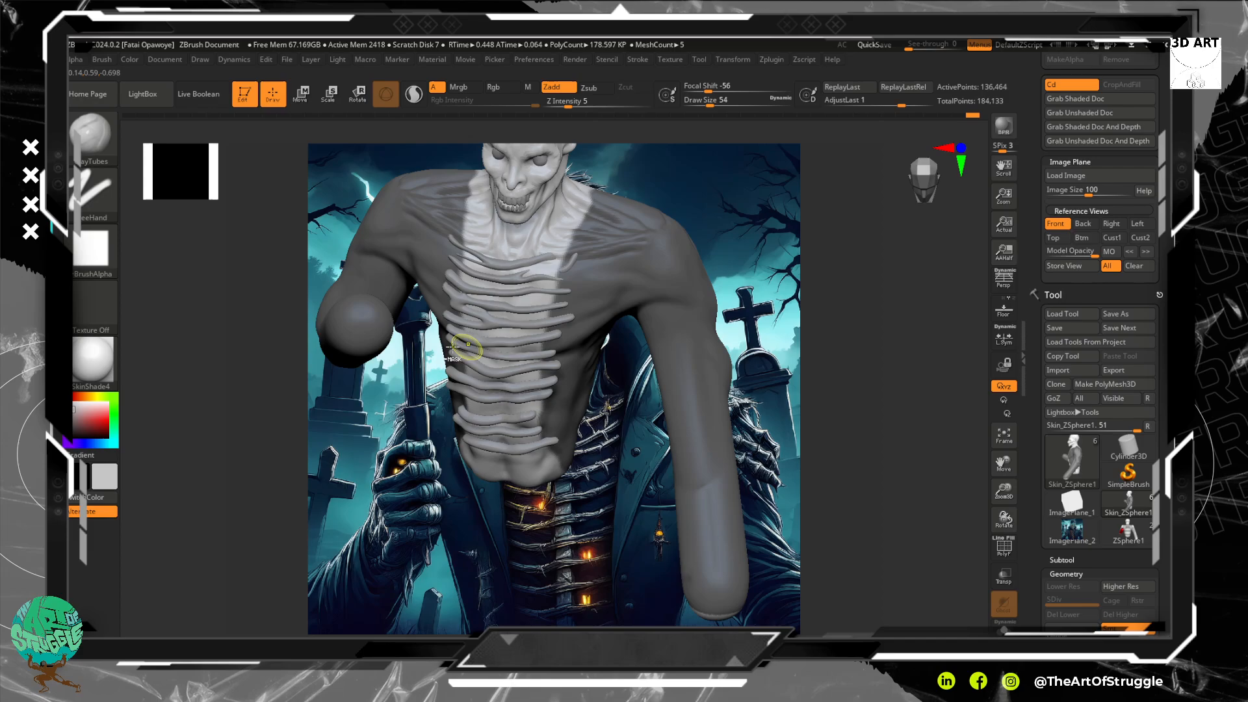
{"action": "key", "text": "ctrl"}
{"action": "key", "text": "ctrl+alt"}
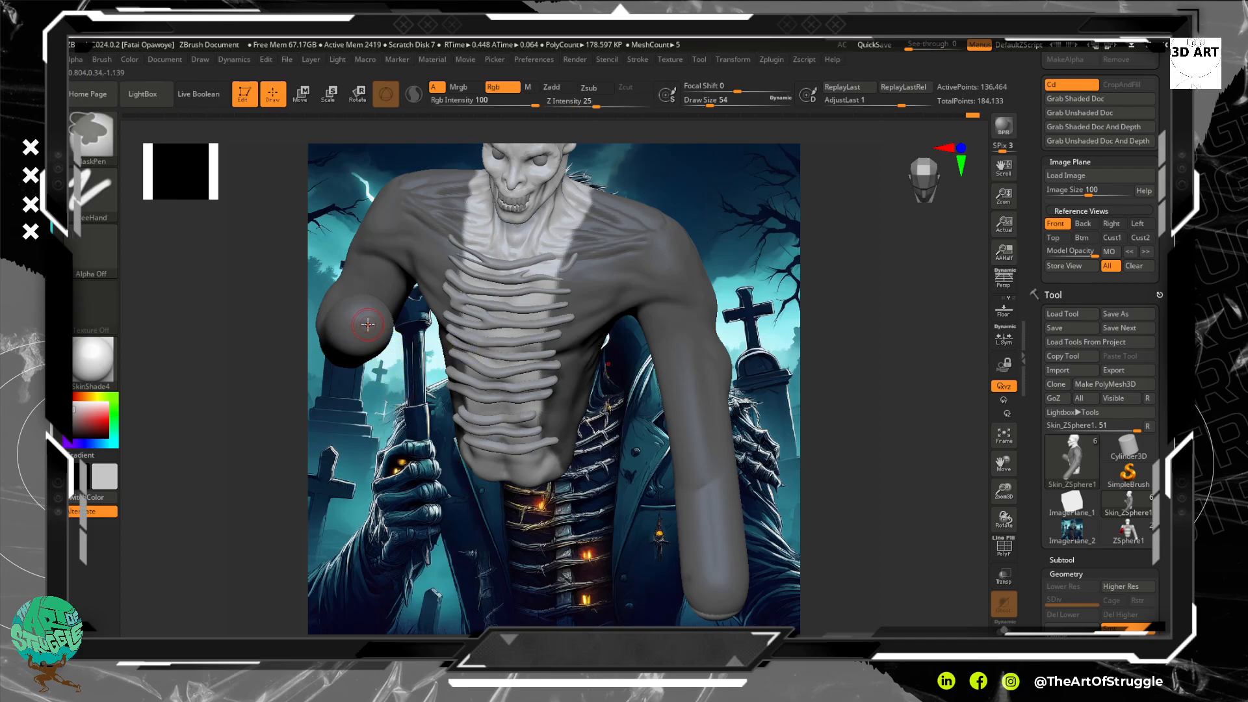
{"action": "left_click", "coordinate": [369, 321], "text": "ctrl"}
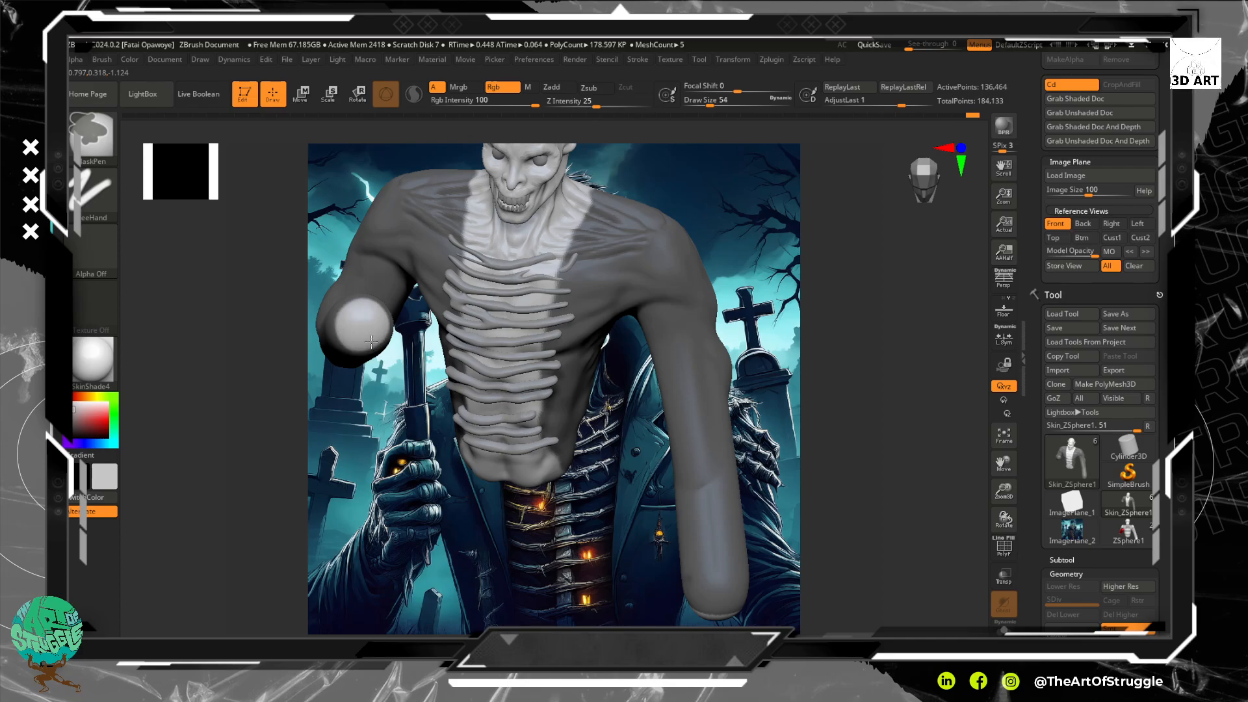
{"action": "left_click", "coordinate": [355, 332], "text": "ctrl+shift"}
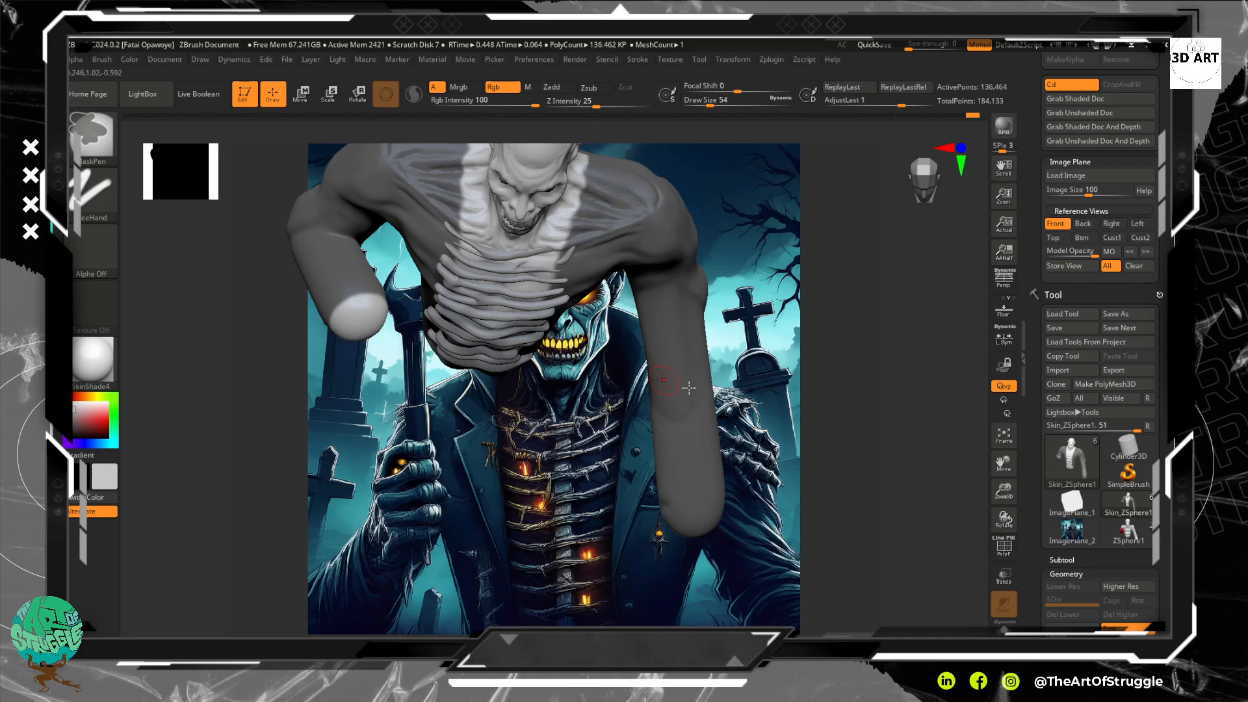
Refine the mask edge around the raised forearm's wrist to shape the end of the sleeve.
{"action": "mouse_move", "coordinate": [831, 462]}
{"action": "left_mouse_down"}
{"action": "mouse_move", "coordinate": [830, 304]}
{"action": "mouse_move", "coordinate": [808, 313]}
{"action": "mouse_move", "coordinate": [895, 354]}
{"action": "left_mouse_up"}
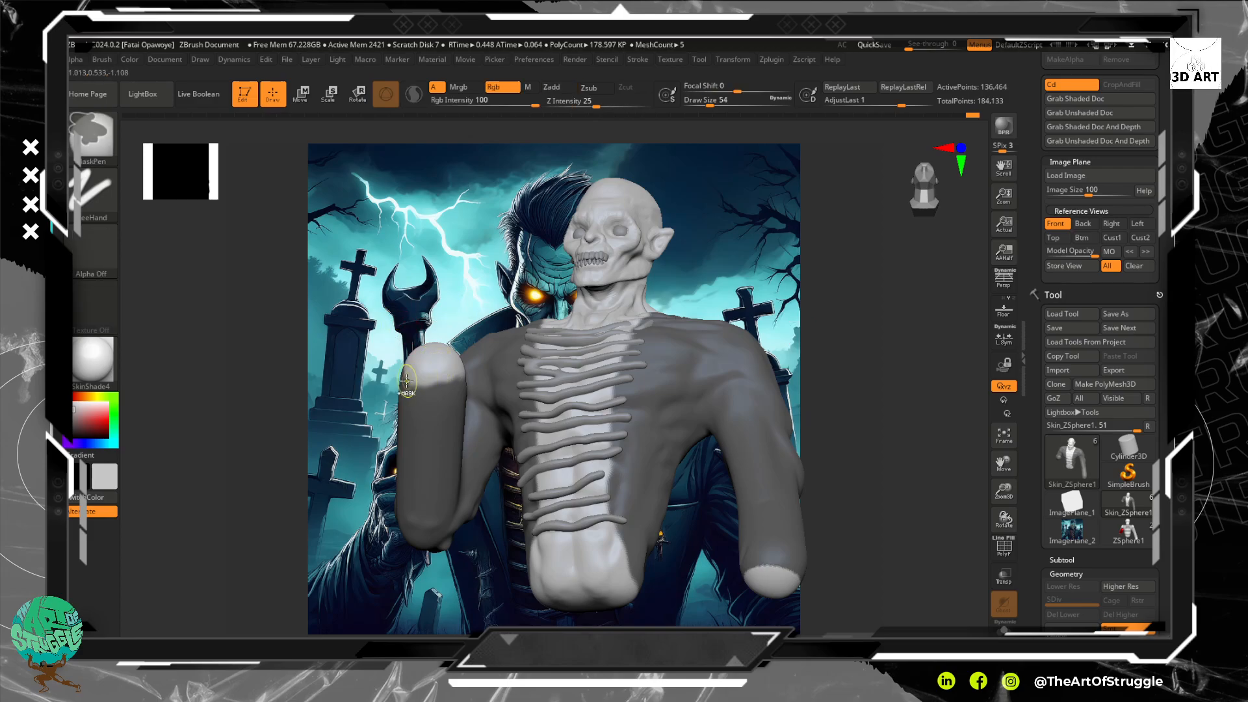
{"action": "left_click_drag", "start_coordinate": [440, 382], "coordinate": [446, 388], "text": "ctrl"}
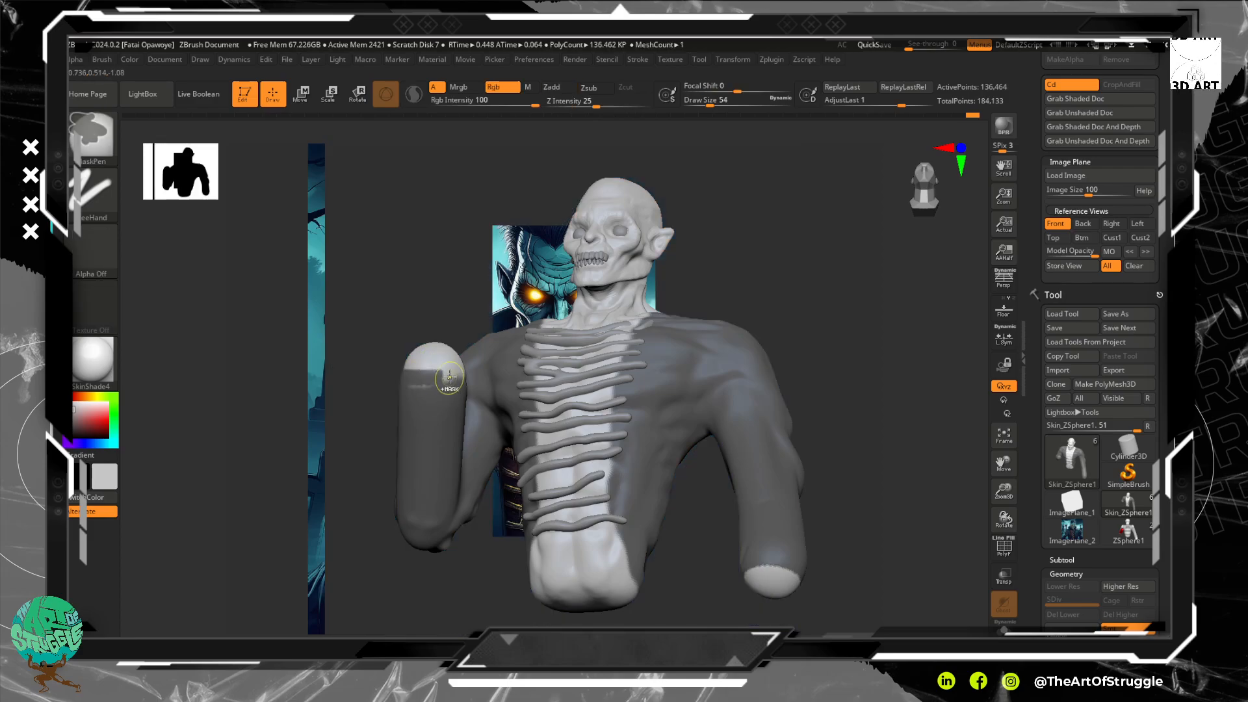
{"action": "left_click_drag", "start_coordinate": [413, 300], "coordinate": [435, 342]}
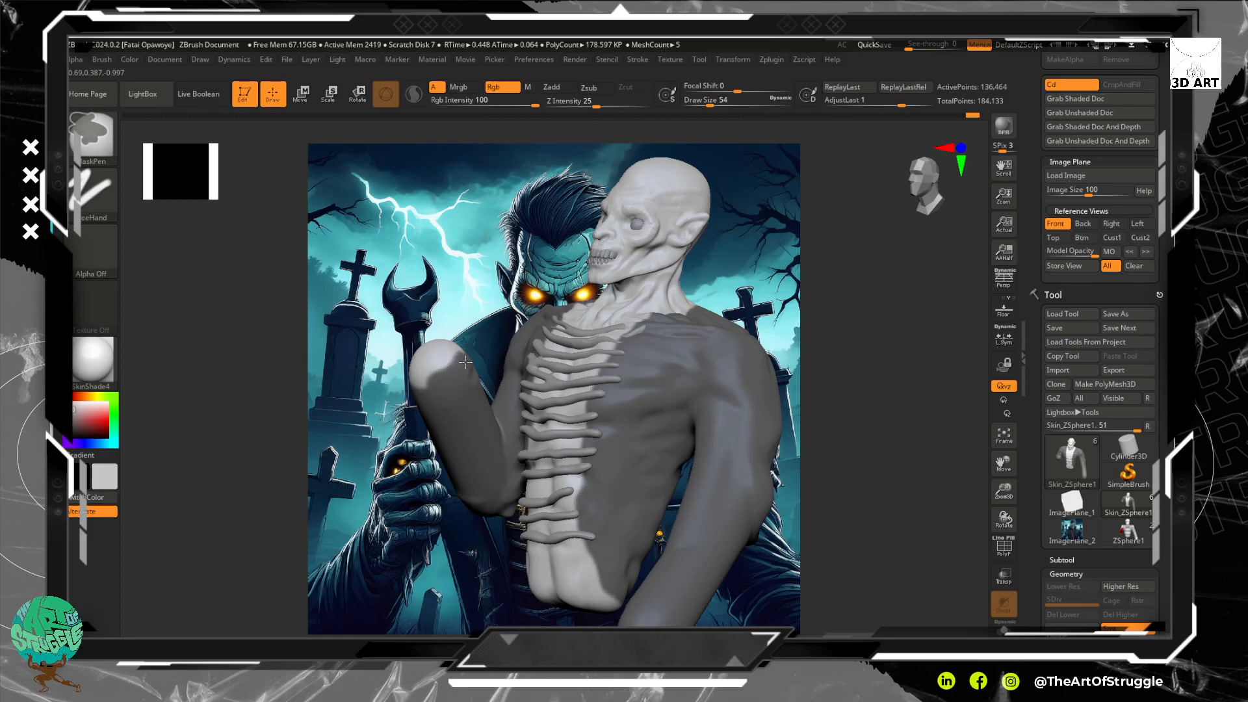
{"action": "left_click_drag", "start_coordinate": [405, 384], "coordinate": [448, 394]}
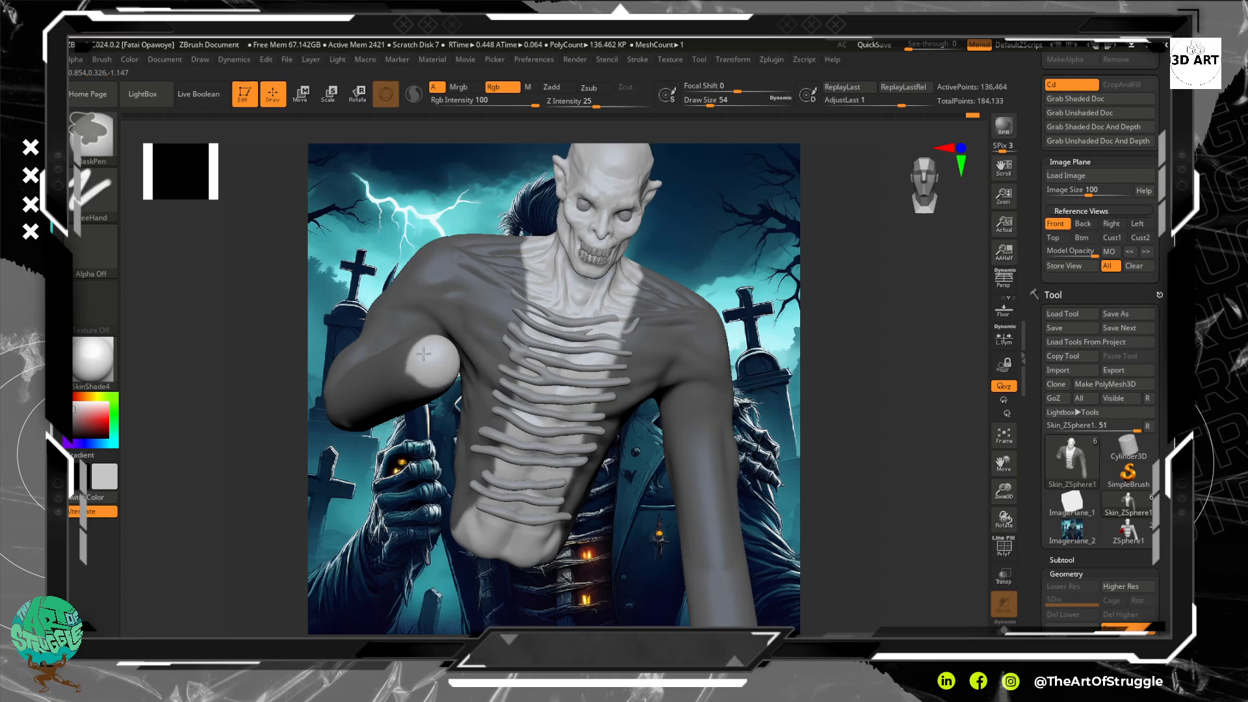
Clear the mask from the rounded end of the lowered arm to mark where its sleeve stops.
{"action": "left_click_drag", "start_coordinate": [440, 352], "coordinate": [501, 368]}
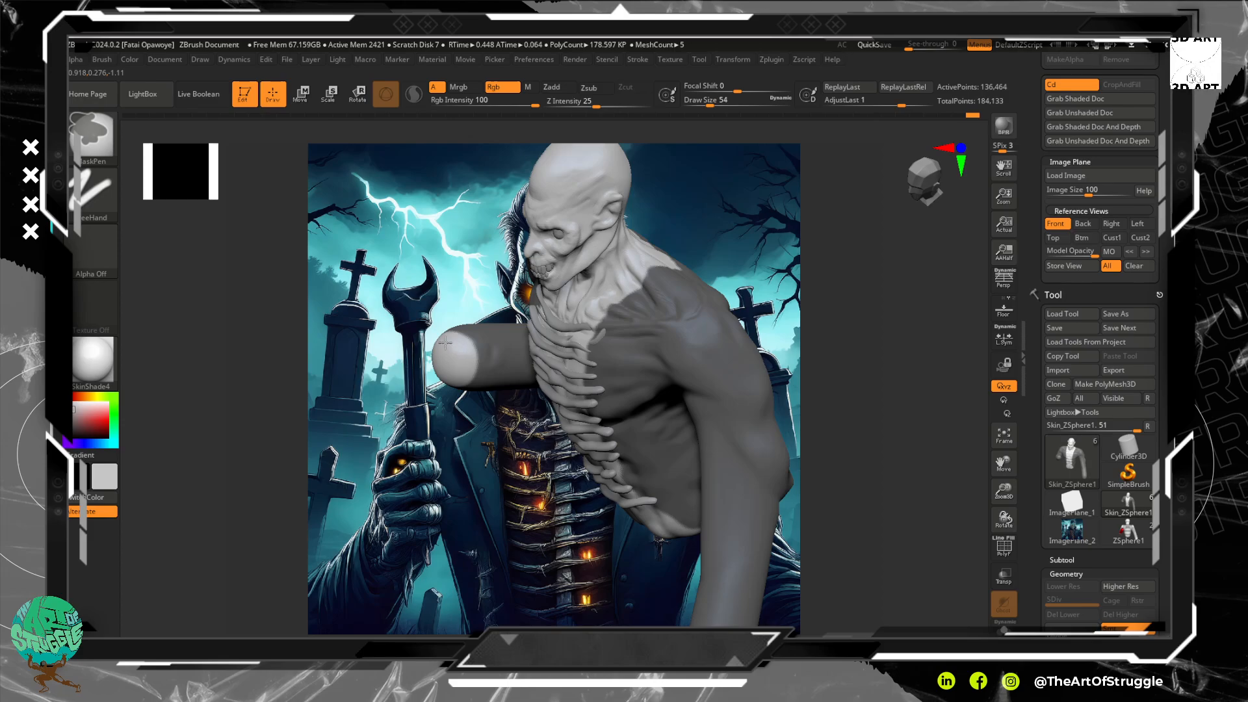
{"action": "mouse_move", "coordinate": [877, 443]}
{"action": "left_mouse_down"}
{"action": "mouse_move", "coordinate": [908, 360]}
{"action": "mouse_move", "coordinate": [844, 379]}
{"action": "mouse_move", "coordinate": [721, 283]}
{"action": "left_mouse_up"}
{"action": "left_click_drag", "start_coordinate": [799, 396], "coordinate": [747, 279]}
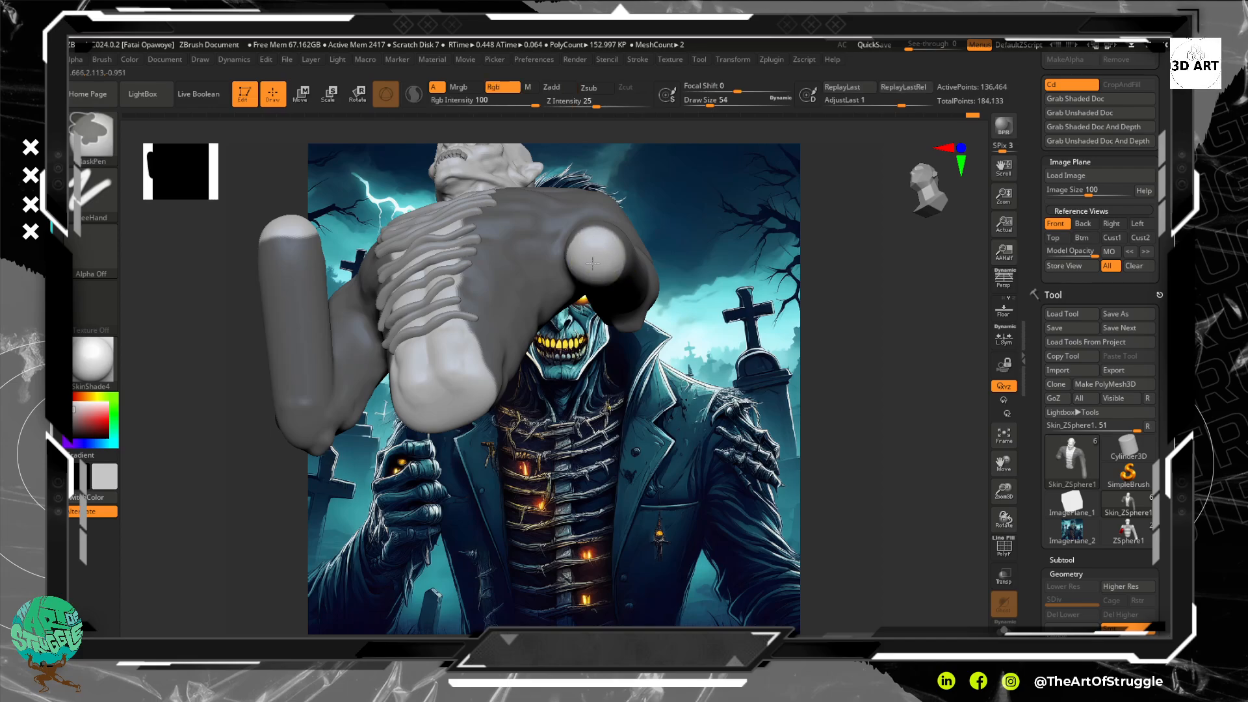
{"action": "left_click_drag", "start_coordinate": [729, 286], "coordinate": [781, 354]}
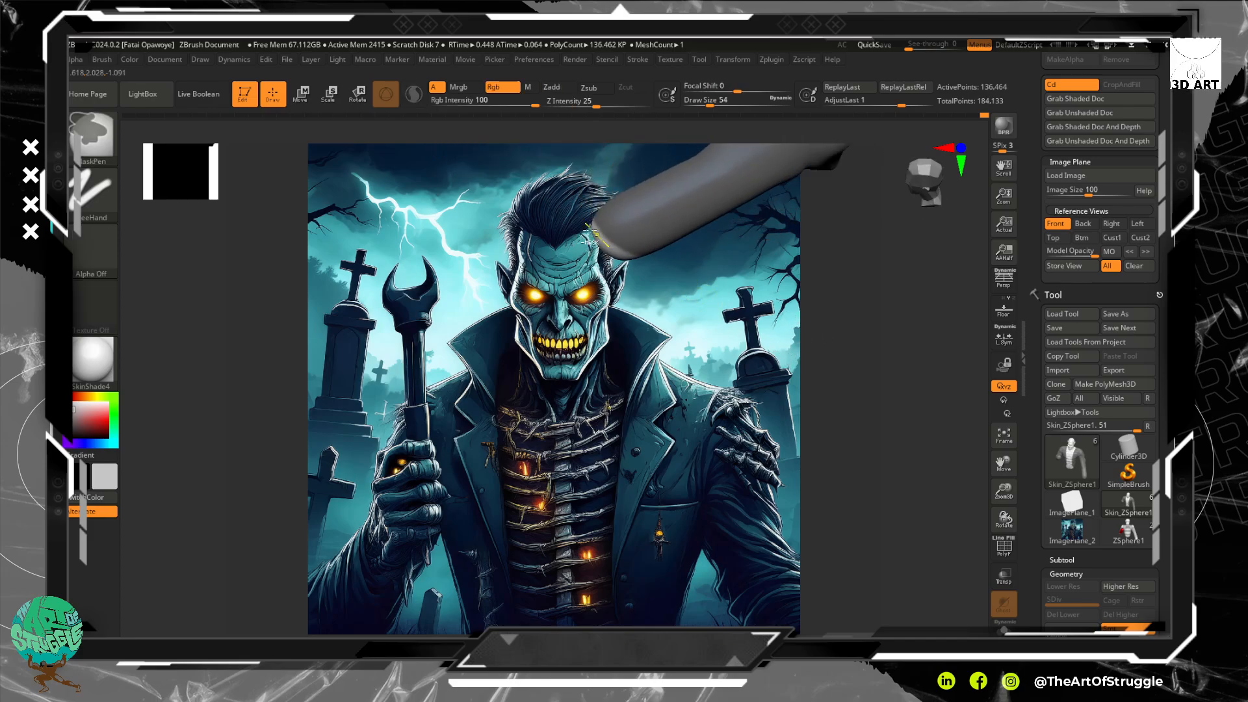
{"action": "left_click_drag", "start_coordinate": [542, 192], "coordinate": [557, 218], "text": "ctrl"}
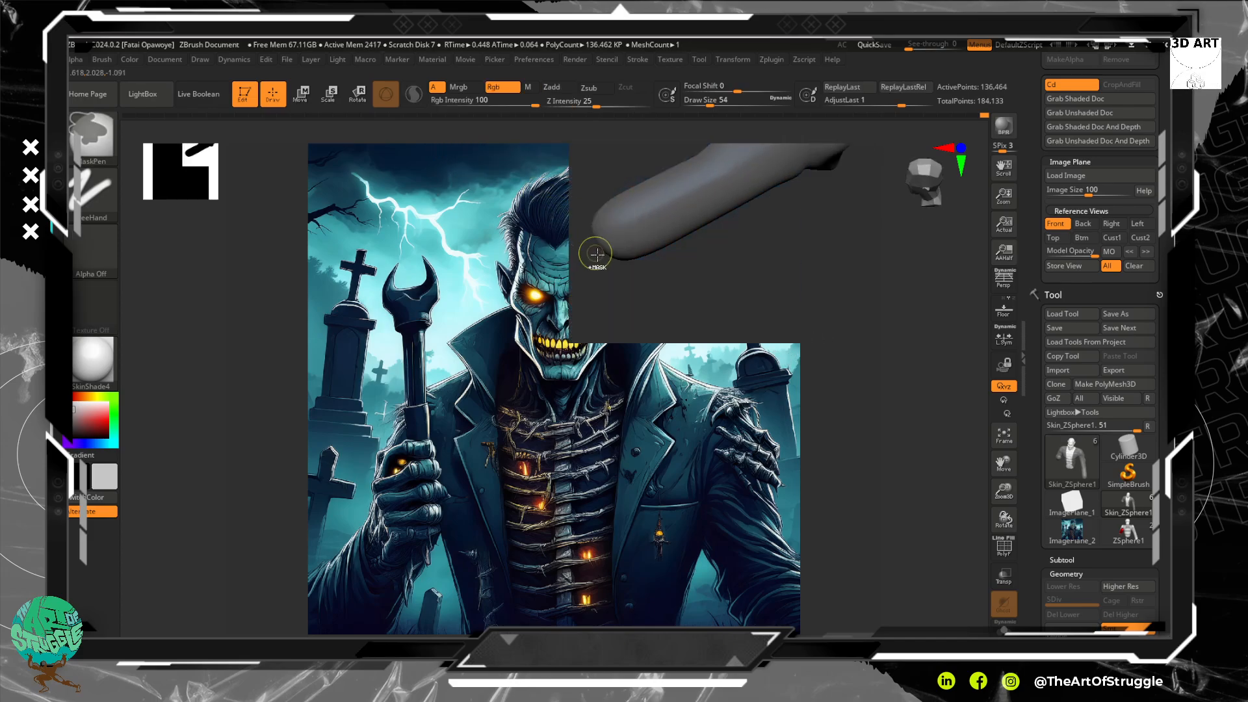
{"action": "mouse_move", "coordinate": [698, 338]}
{"action": "left_mouse_down"}
{"action": "mouse_move", "coordinate": [721, 455]}
{"action": "mouse_move", "coordinate": [558, 338]}
{"action": "mouse_move", "coordinate": [567, 344]}
{"action": "left_mouse_up"}
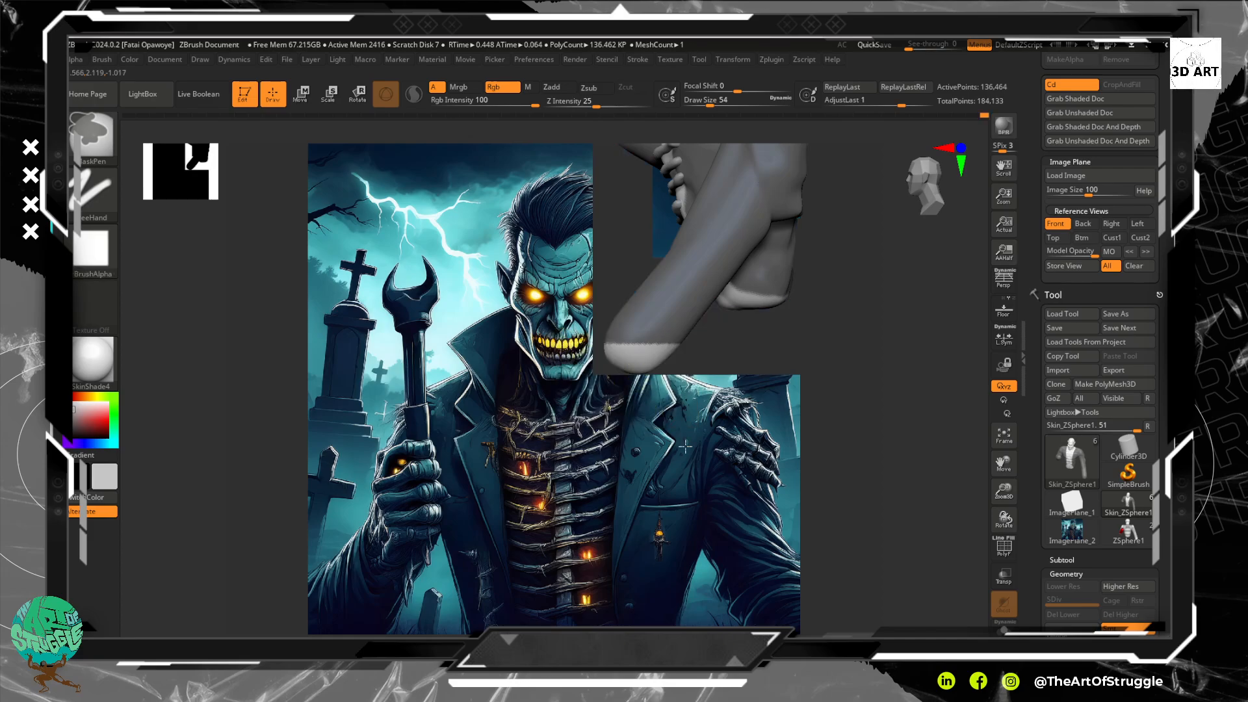
{"action": "mouse_move", "coordinate": [676, 427]}
{"action": "left_mouse_down"}
{"action": "mouse_move", "coordinate": [762, 438]}
{"action": "mouse_move", "coordinate": [640, 439]}
{"action": "mouse_move", "coordinate": [695, 430]}
{"action": "left_mouse_up"}
{"action": "left_click", "coordinate": [655, 355], "text": "ctrl"}
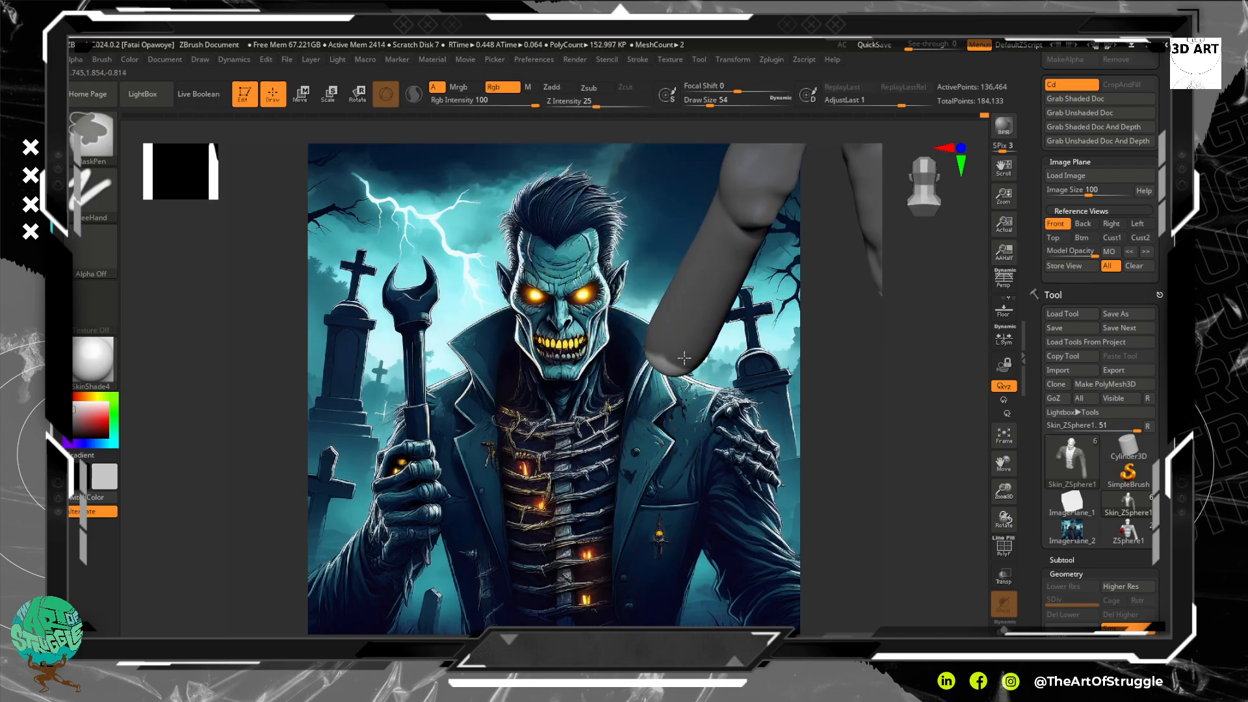
Refine the mask edge on the back of the lowered wrist, keeping the arm masked and its tip free.
{"action": "left_click_drag", "start_coordinate": [684, 358], "coordinate": [691, 357], "text": "ctrl"}
{"action": "left_click_drag", "start_coordinate": [766, 464], "coordinate": [794, 486]}
{"action": "left_click", "coordinate": [744, 407], "text": "ctrl"}
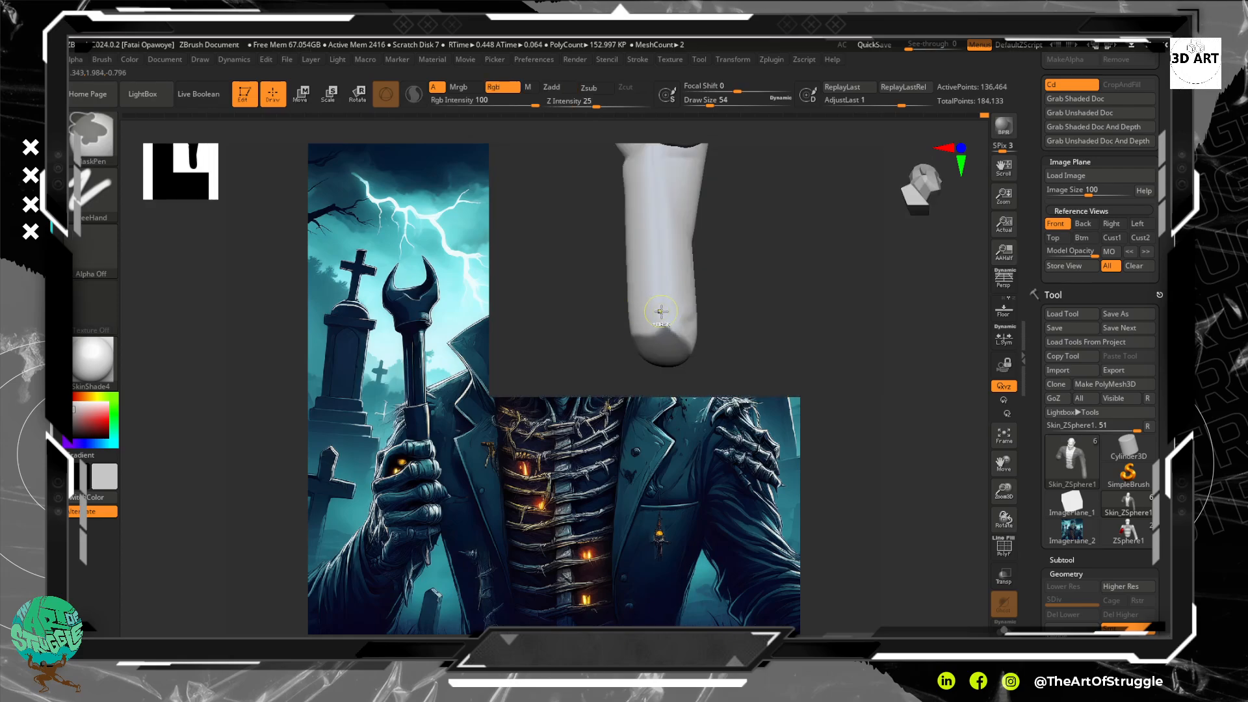
{"action": "left_click", "coordinate": [662, 311], "text": "ctrl"}
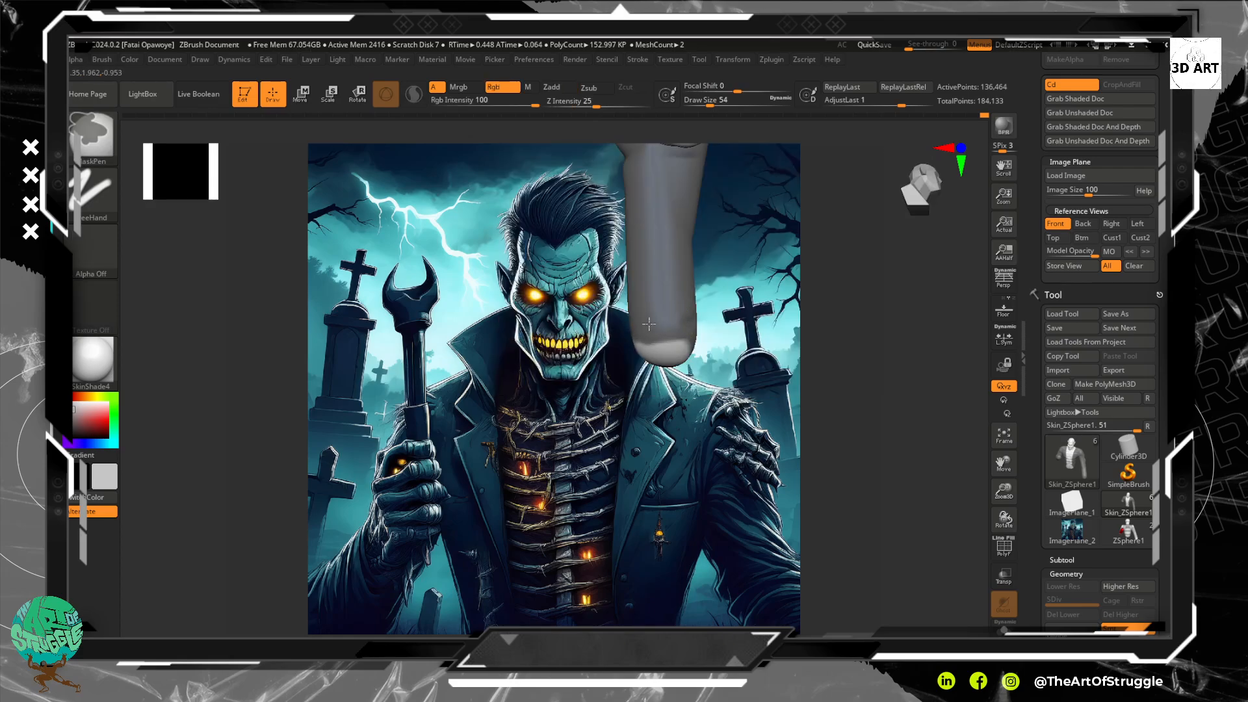
{"action": "mouse_move", "coordinate": [736, 452]}
{"action": "left_mouse_down"}
{"action": "mouse_move", "coordinate": [754, 426]}
{"action": "mouse_move", "coordinate": [740, 347]}
{"action": "left_mouse_up"}
{"action": "key", "text": "ctrl"}
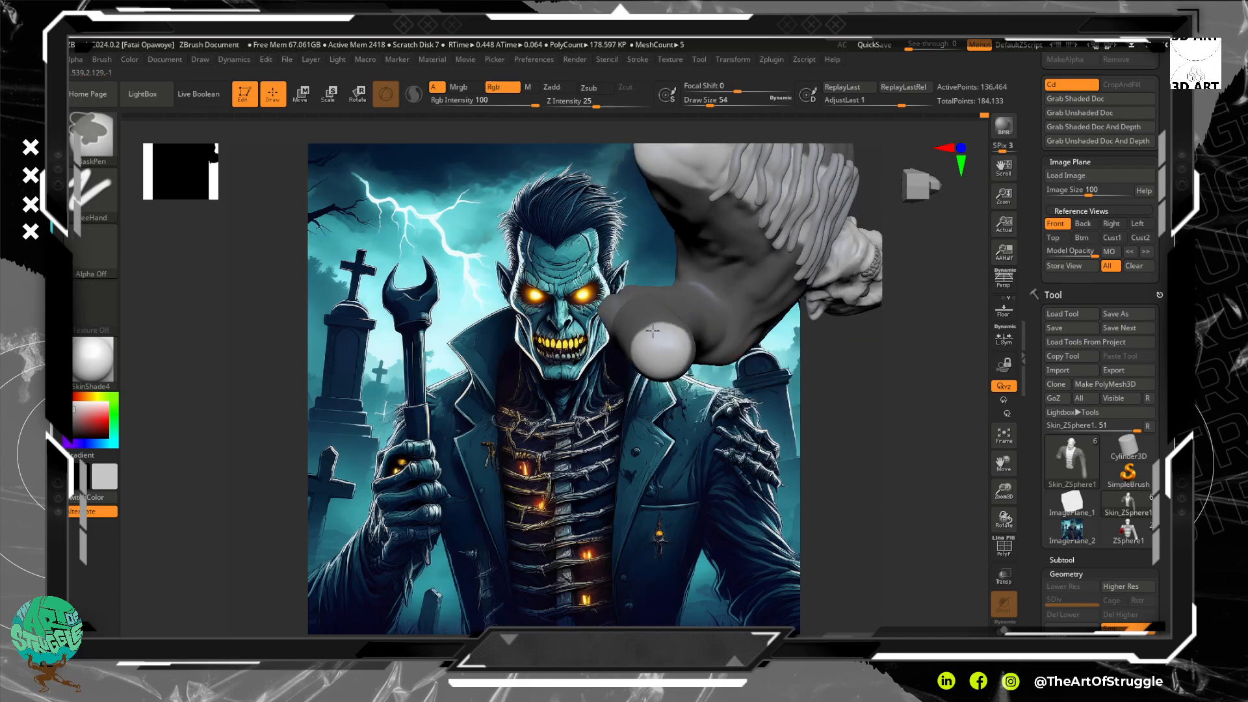
Even out the mask edge around the lowered wrist so the sleeve opening wraps the whole forearm.
{"action": "left_click_drag", "start_coordinate": [671, 359], "coordinate": [663, 327]}
{"action": "key", "text": "ctrl"}
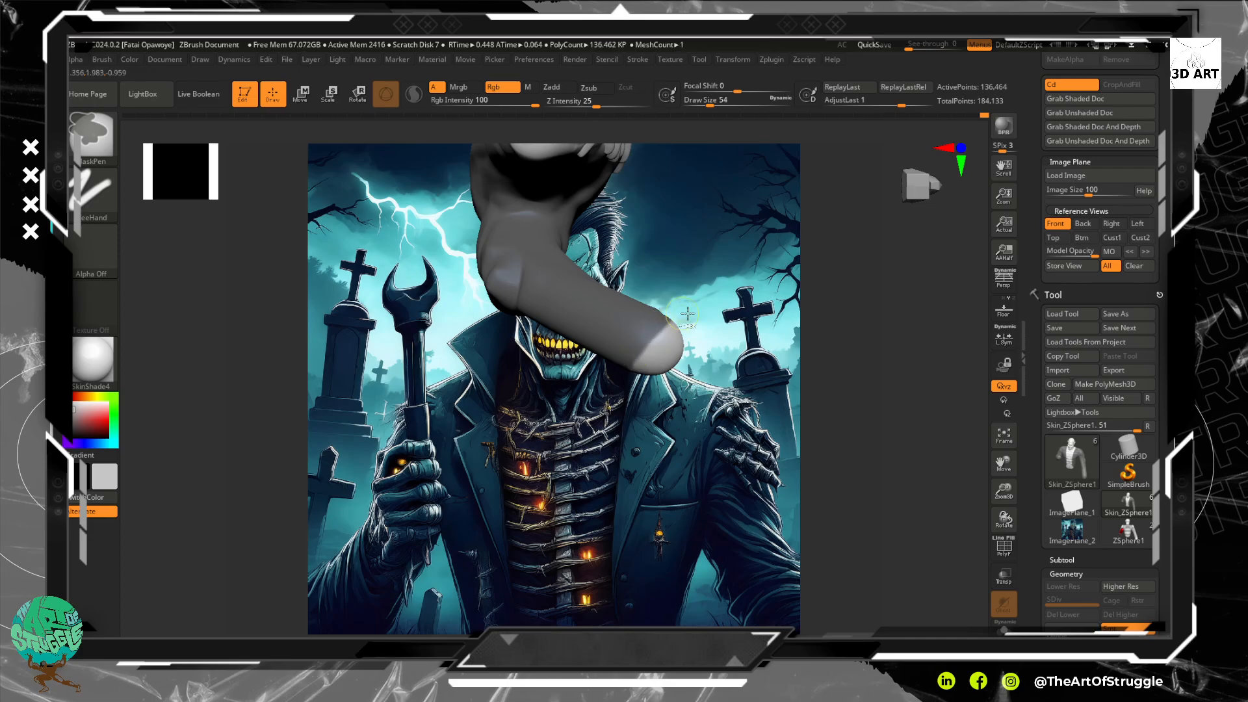
{"action": "left_click_drag", "start_coordinate": [860, 316], "coordinate": [838, 383]}
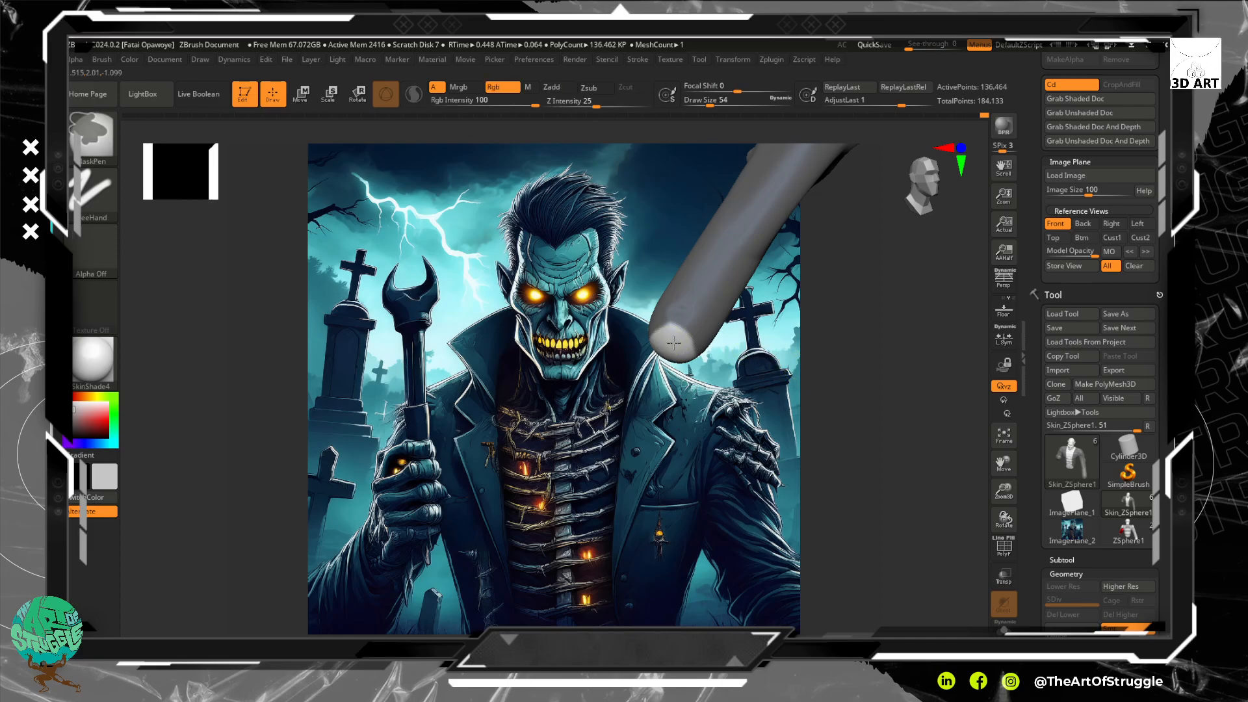
{"action": "left_click_drag", "start_coordinate": [660, 333], "coordinate": [690, 355], "text": "ctrl"}
{"action": "mouse_move", "coordinate": [804, 457]}
{"action": "left_mouse_down"}
{"action": "mouse_move", "coordinate": [823, 364]}
{"action": "mouse_move", "coordinate": [810, 338]}
{"action": "left_mouse_up"}
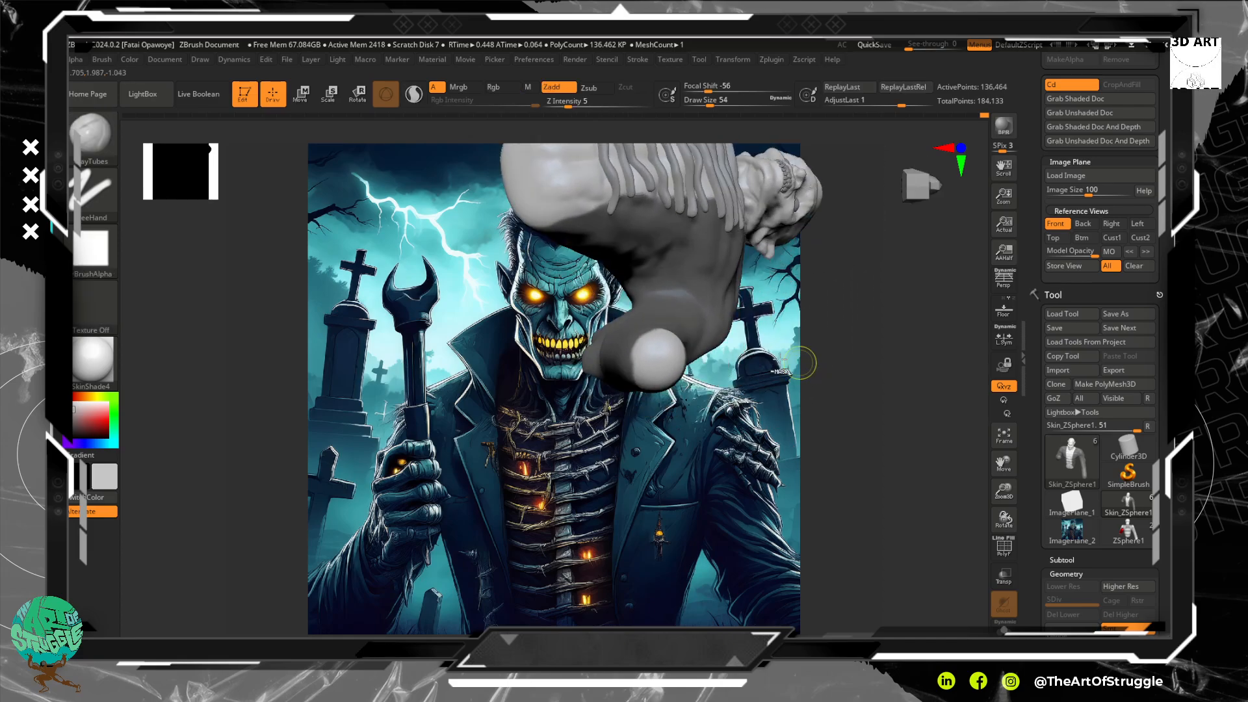
{"action": "left_click_drag", "start_coordinate": [646, 336], "coordinate": [672, 347], "text": "ctrl"}
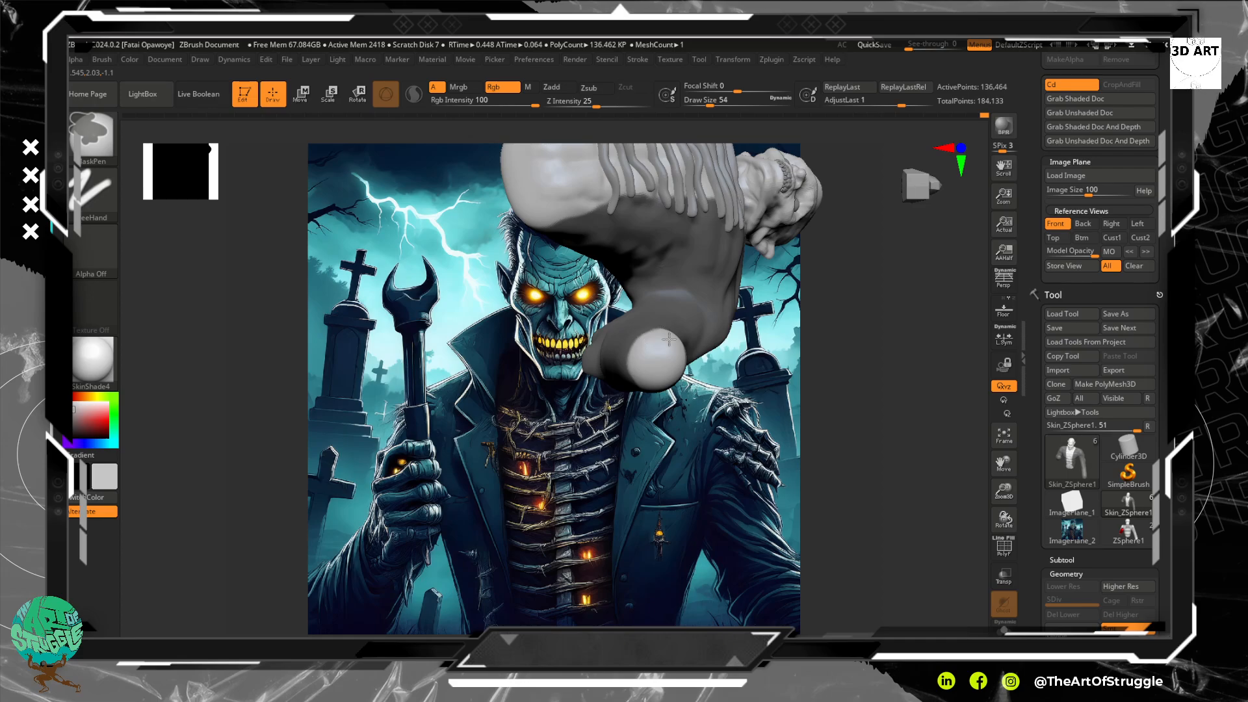
Try to clear the mask from the lowered arm's tip with straight-edged selections, and undo the last change.
{"action": "left_click_drag", "start_coordinate": [858, 399], "coordinate": [832, 412]}
{"action": "left_click_drag", "start_coordinate": [689, 357], "coordinate": [702, 434], "text": "ctrl+alt"}
{"action": "mouse_move", "coordinate": [636, 300]}
{"action": "left_mouse_down", "text": "ctrl+alt"}
{"action": "mouse_move", "coordinate": [701, 409]}
{"action": "mouse_move", "coordinate": [742, 441]}
{"action": "left_mouse_up", "text": "ctrl+alt"}
{"action": "mouse_move", "coordinate": [830, 518]}
{"action": "left_mouse_down"}
{"action": "mouse_move", "coordinate": [881, 408]}
{"action": "mouse_move", "coordinate": [839, 426]}
{"action": "mouse_move", "coordinate": [797, 398]}
{"action": "mouse_move", "coordinate": [783, 434]}
{"action": "mouse_move", "coordinate": [794, 427]}
{"action": "mouse_move", "coordinate": [830, 490]}
{"action": "mouse_move", "coordinate": [812, 422]}
{"action": "mouse_move", "coordinate": [827, 456]}
{"action": "mouse_move", "coordinate": [818, 440]}
{"action": "left_mouse_up"}
{"action": "key", "text": "ctrl+z"}
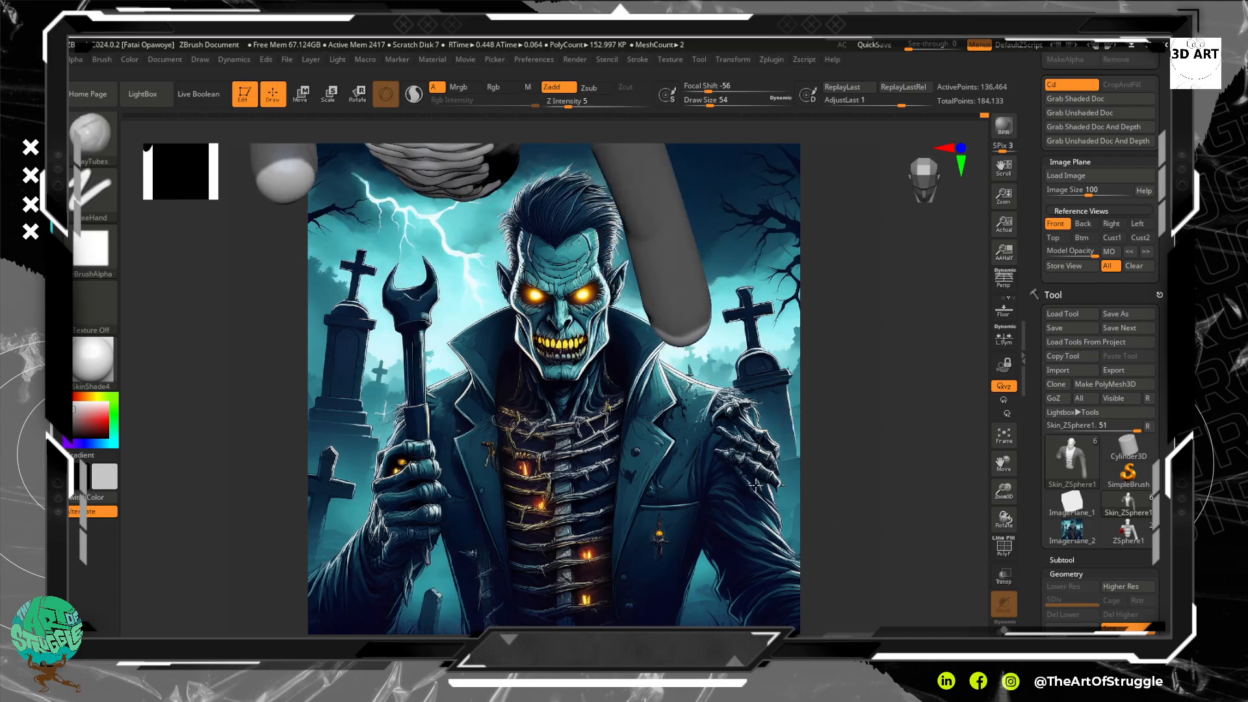
Recut the lowered wrist's mask boundary straight across the forearm and check both sleeve ends from the front.
{"action": "left_click_drag", "start_coordinate": [755, 485], "coordinate": [717, 467]}
{"action": "left_click_drag", "start_coordinate": [771, 299], "coordinate": [595, 435], "text": "ctrl"}
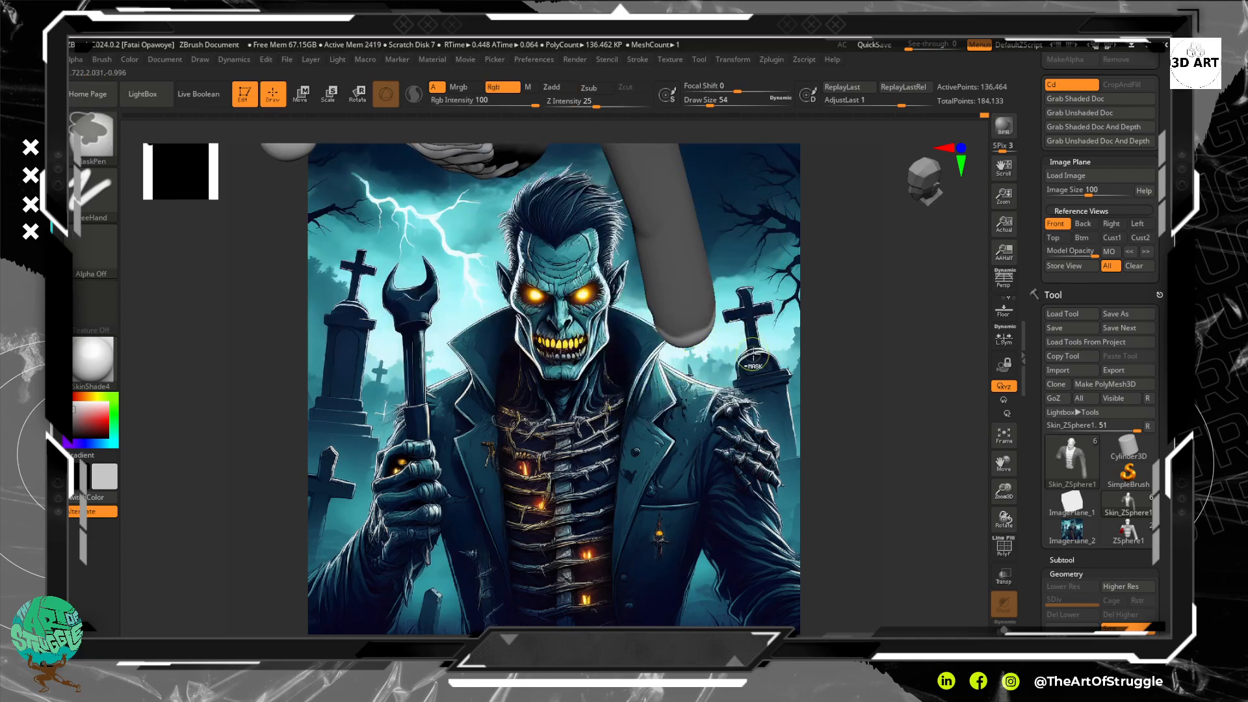
{"action": "left_click_drag", "start_coordinate": [769, 326], "coordinate": [598, 358], "text": "ctrl+alt"}
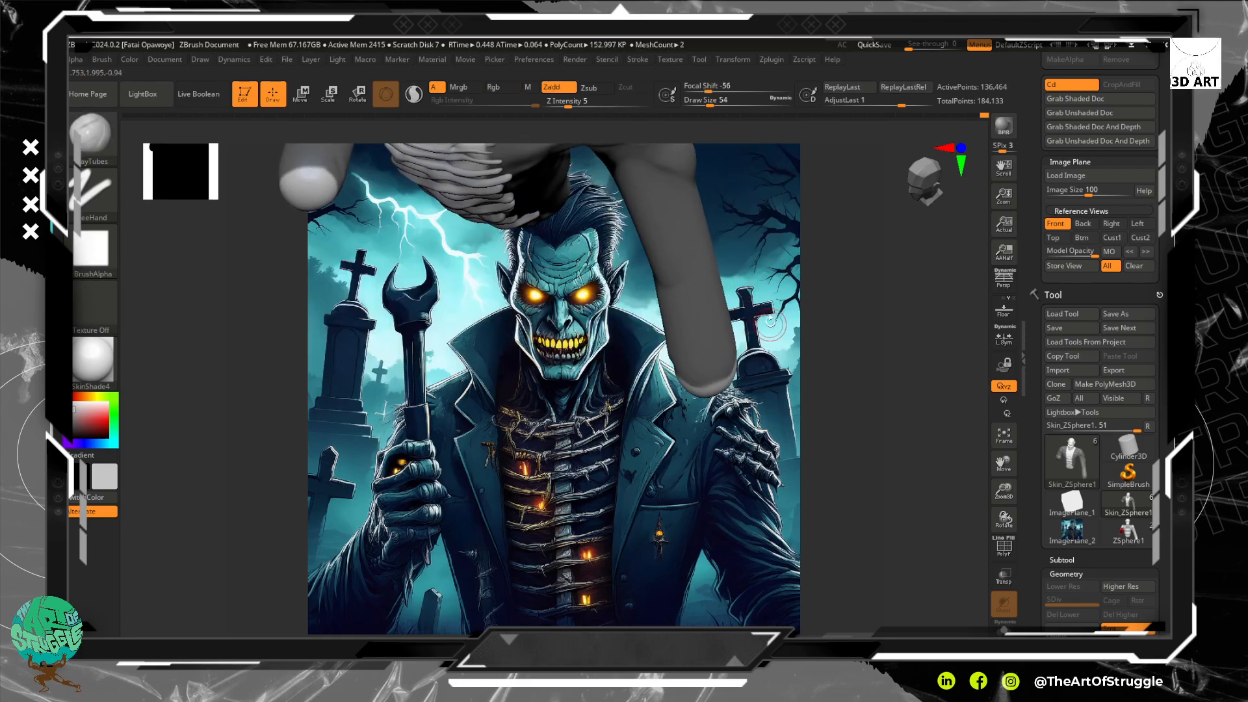
{"action": "left_click_drag", "start_coordinate": [783, 234], "coordinate": [828, 188]}
{"action": "left_click_drag", "start_coordinate": [774, 415], "coordinate": [604, 368], "text": "ctrl+alt"}
{"action": "left_click_drag", "start_coordinate": [864, 418], "coordinate": [780, 411]}
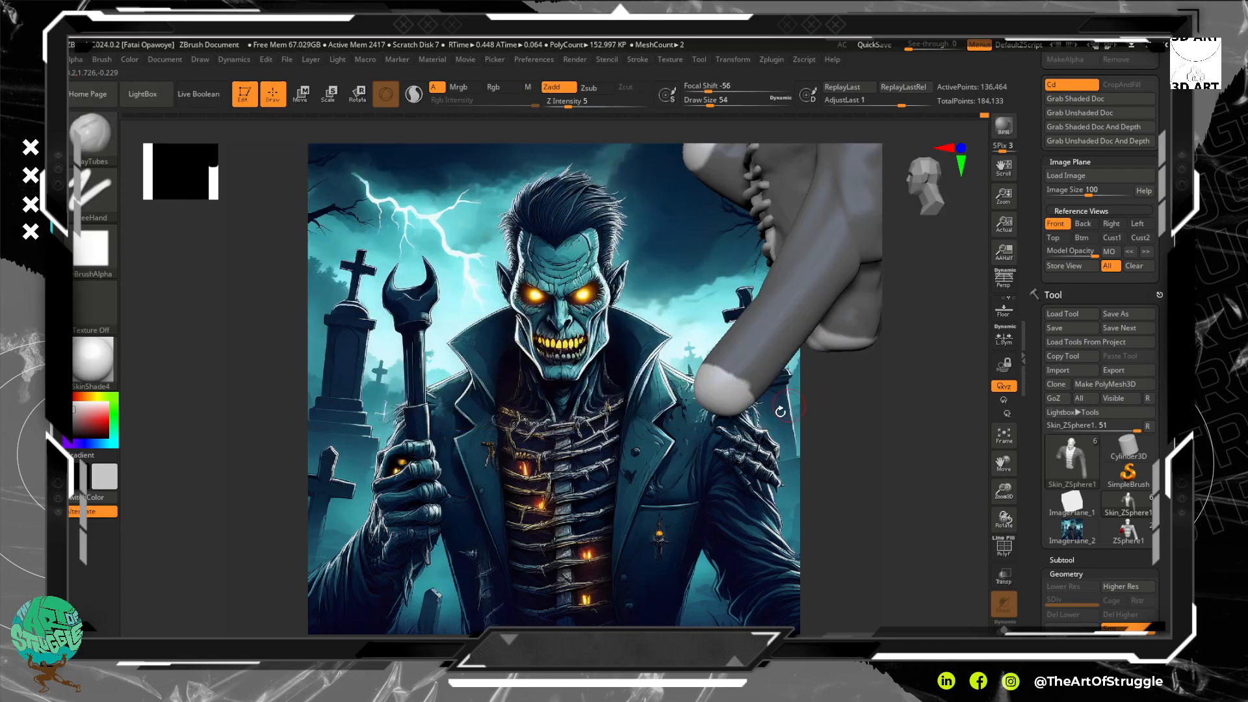
{"action": "left_click_drag", "start_coordinate": [555, 404], "coordinate": [802, 390]}
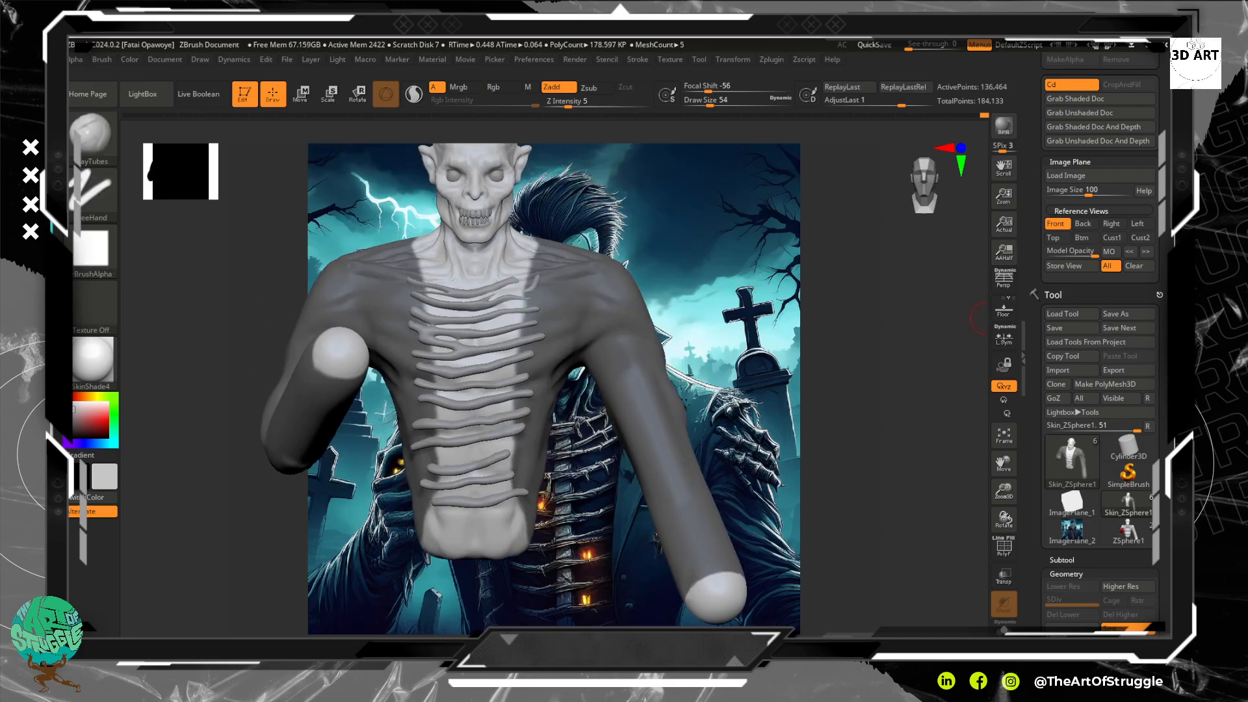
Extract the masked coat area with thickness 0.01 and smoothness 1, and accept it as a new subtool.
{"action": "scroll", "coordinate": [1063, 268], "scroll_direction": "up", "scroll_amount": 10}
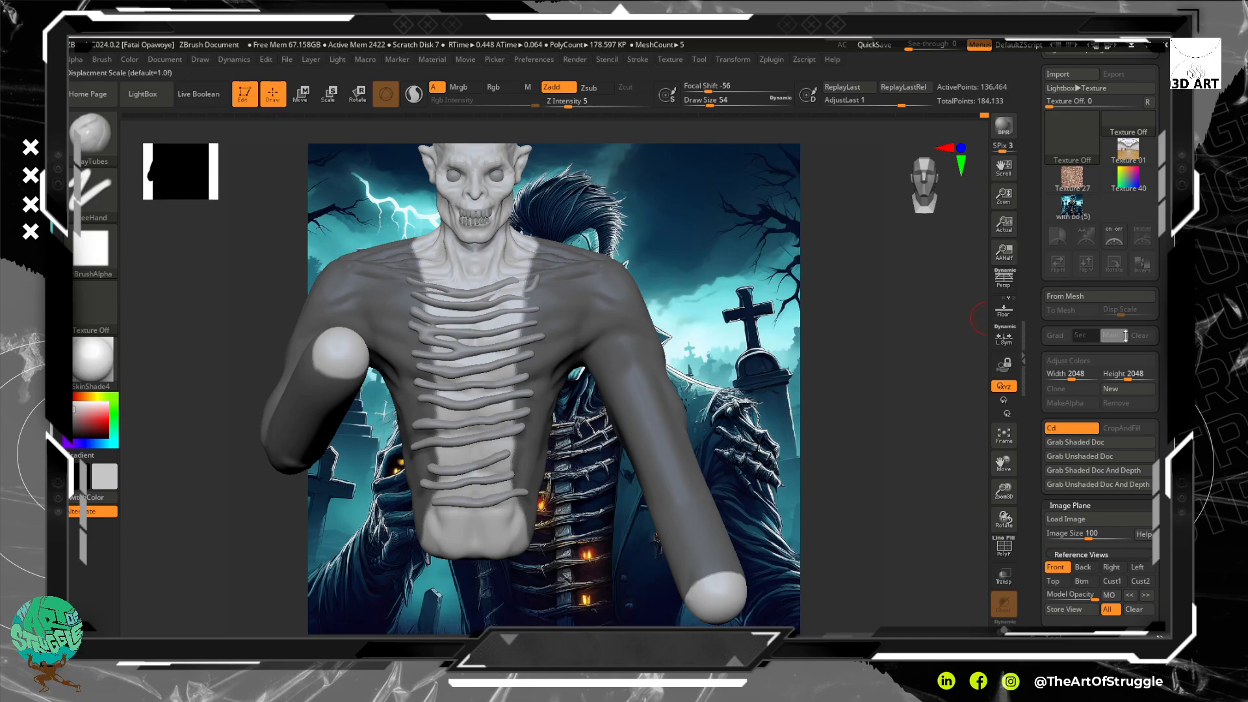
{"action": "left_click_drag", "start_coordinate": [1164, 452], "coordinate": [1160, 386]}
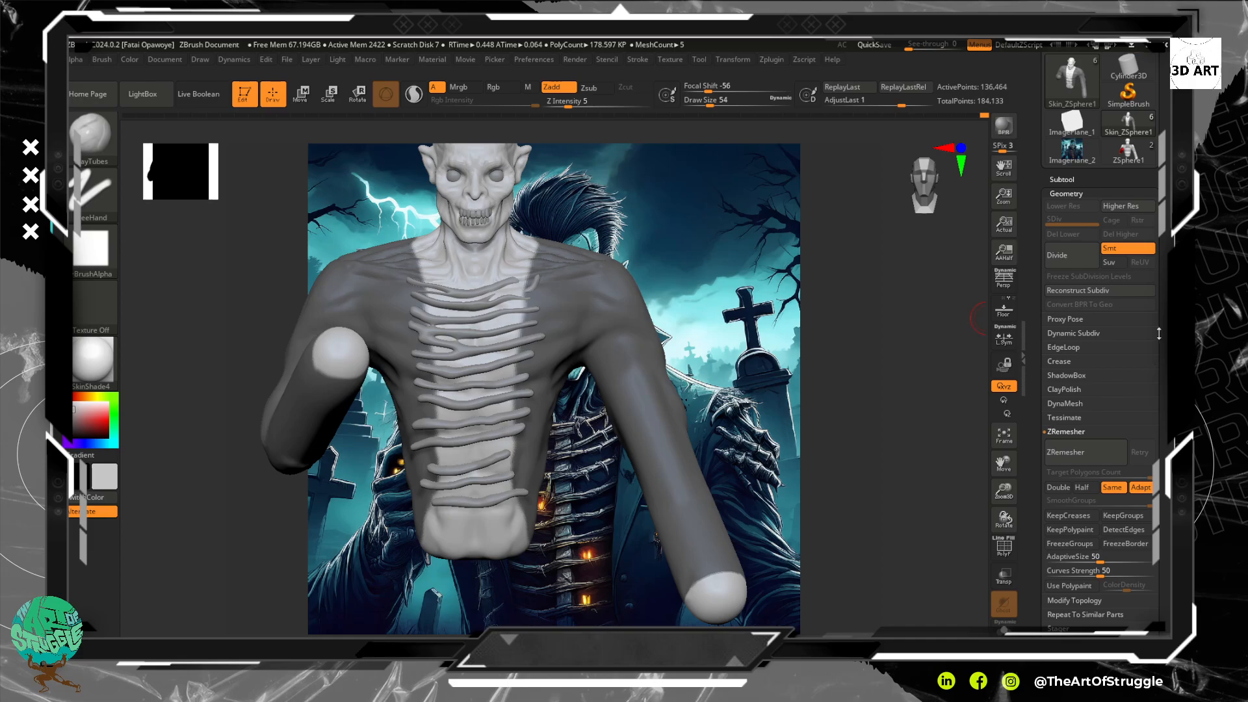
{"action": "left_click", "coordinate": [1098, 179]}
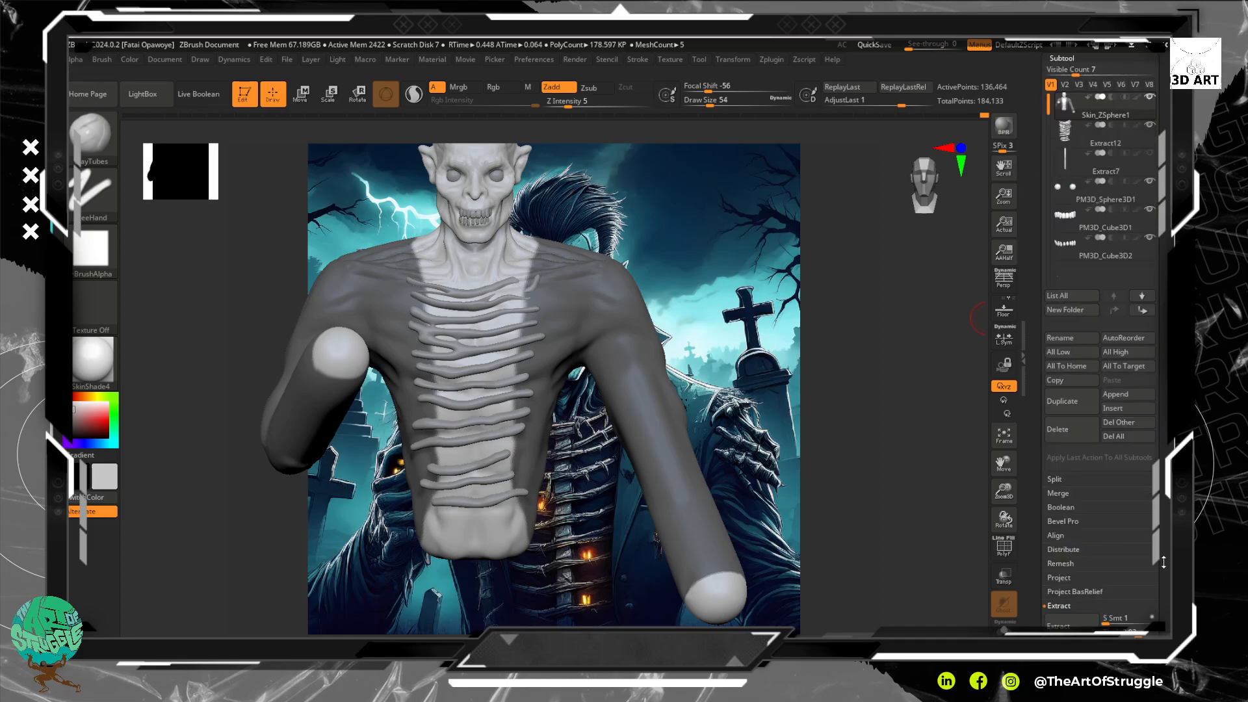
{"action": "left_click_drag", "start_coordinate": [1114, 595], "coordinate": [1113, 520]}
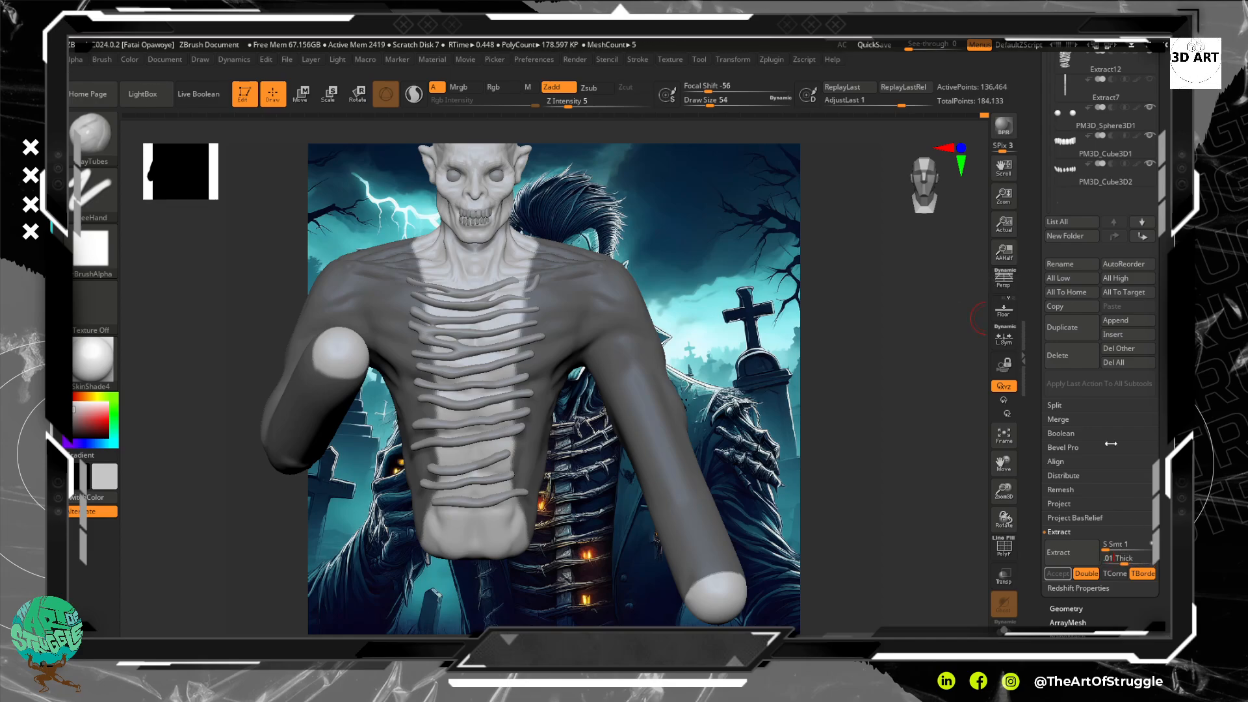
{"action": "left_click", "coordinate": [1075, 555]}
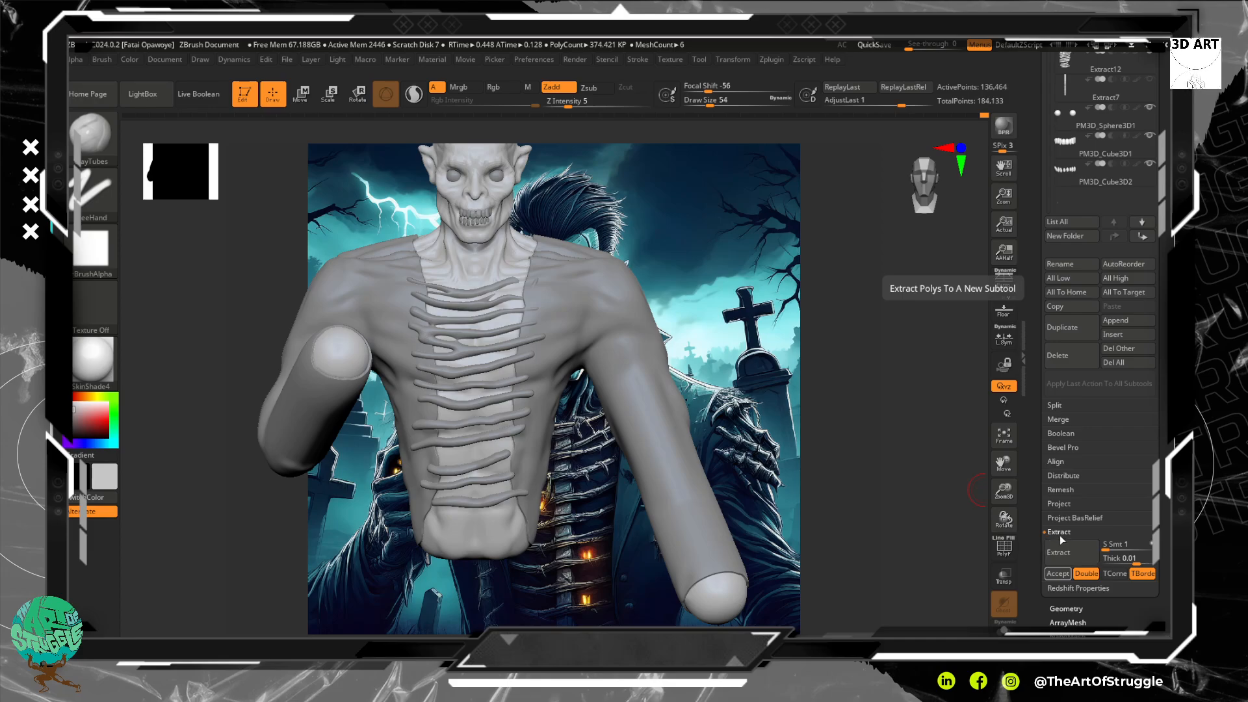
{"action": "left_click", "coordinate": [1056, 574]}
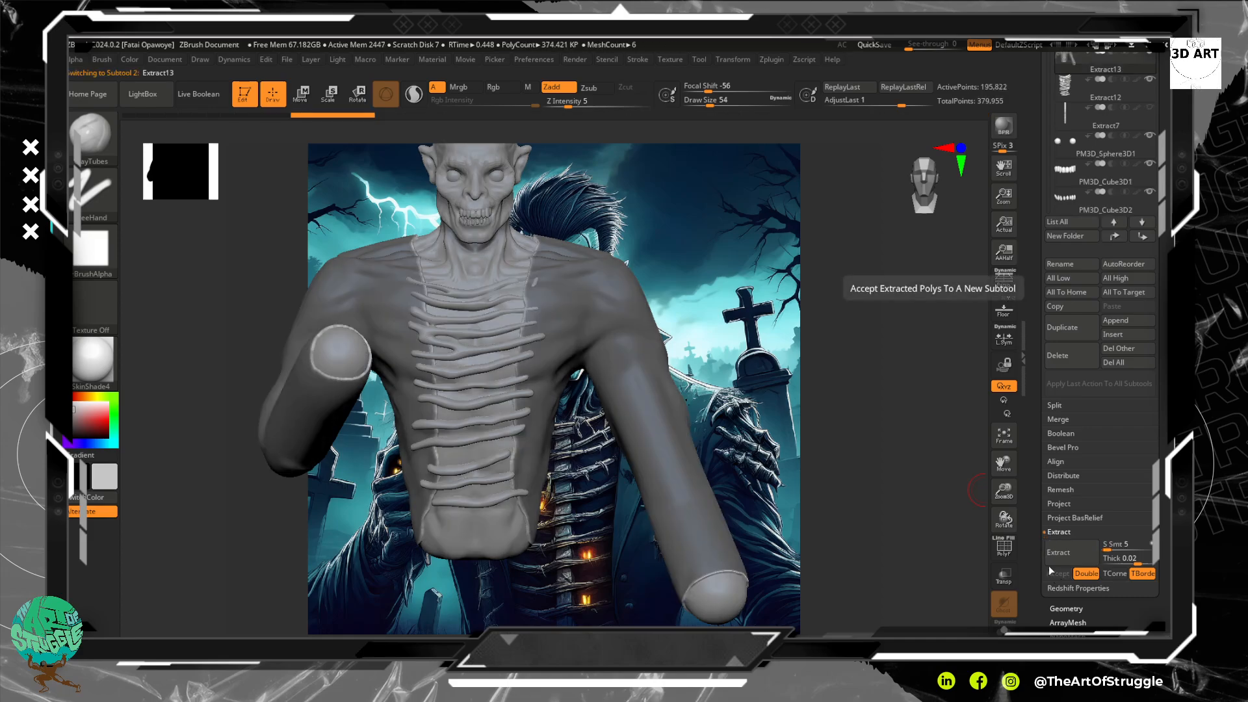
Inspect the extracted coat shell from several sides, hide it and make the Skin_ZSphere1 body the active subtool.
{"action": "mouse_move", "coordinate": [837, 368]}
{"action": "left_mouse_down", "text": "alt"}
{"action": "mouse_move", "coordinate": [864, 426]}
{"action": "mouse_move", "coordinate": [853, 385]}
{"action": "mouse_move", "coordinate": [851, 414]}
{"action": "left_mouse_up", "text": "alt"}
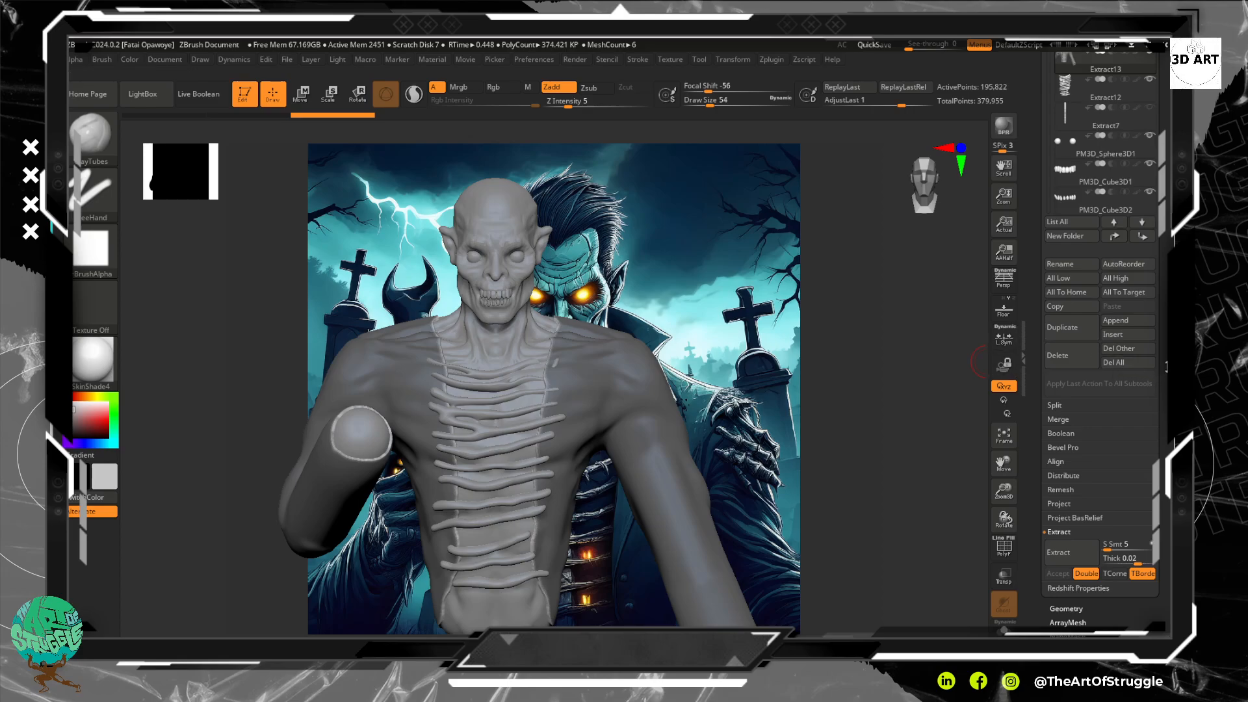
{"action": "mouse_move", "coordinate": [1166, 367]}
{"action": "left_mouse_down"}
{"action": "mouse_move", "coordinate": [1150, 432]}
{"action": "mouse_move", "coordinate": [1141, 364]}
{"action": "left_mouse_up"}
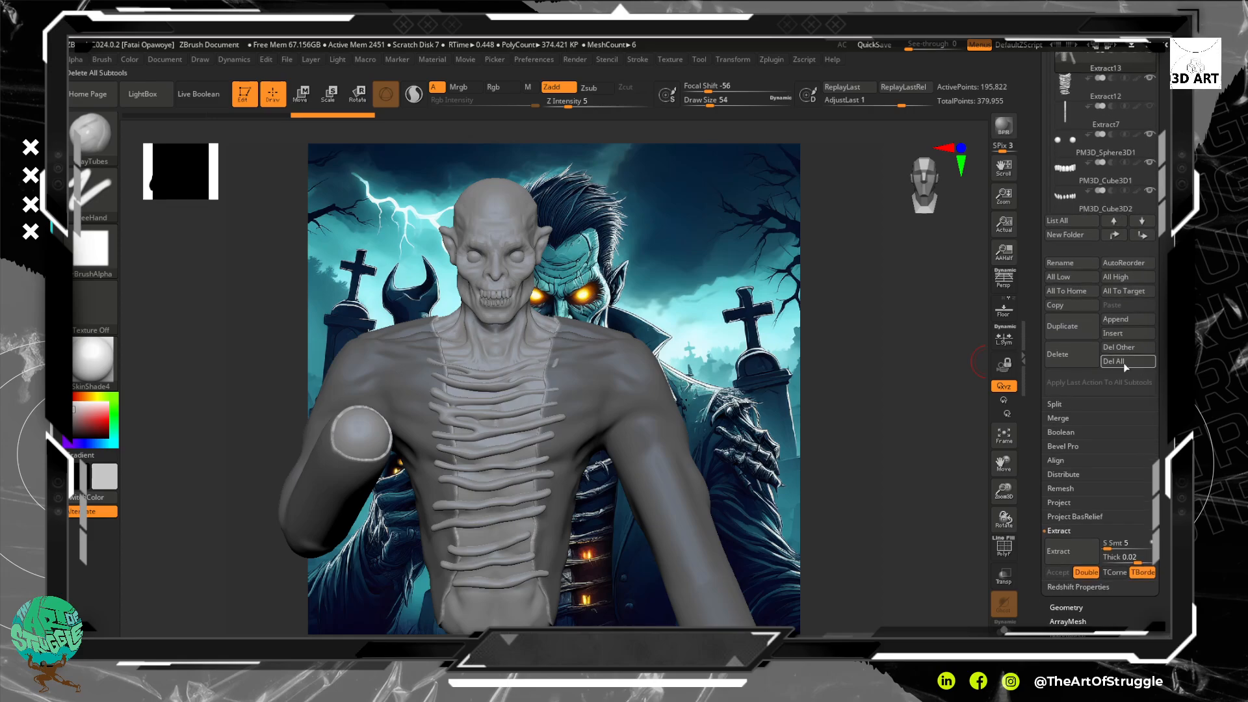
{"action": "mouse_move", "coordinate": [861, 409]}
{"action": "left_mouse_down"}
{"action": "mouse_move", "coordinate": [898, 413]}
{"action": "mouse_move", "coordinate": [847, 418]}
{"action": "mouse_move", "coordinate": [877, 414]}
{"action": "mouse_move", "coordinate": [897, 435]}
{"action": "mouse_move", "coordinate": [859, 416]}
{"action": "mouse_move", "coordinate": [875, 398]}
{"action": "mouse_move", "coordinate": [850, 402]}
{"action": "left_mouse_up"}
{"action": "mouse_move", "coordinate": [873, 418]}
{"action": "left_mouse_down"}
{"action": "mouse_move", "coordinate": [886, 446]}
{"action": "mouse_move", "coordinate": [918, 453]}
{"action": "mouse_move", "coordinate": [975, 435]}
{"action": "mouse_move", "coordinate": [940, 474]}
{"action": "mouse_move", "coordinate": [947, 496]}
{"action": "mouse_move", "coordinate": [862, 446]}
{"action": "mouse_move", "coordinate": [886, 422]}
{"action": "left_mouse_up"}
{"action": "key", "text": "ctrl"}
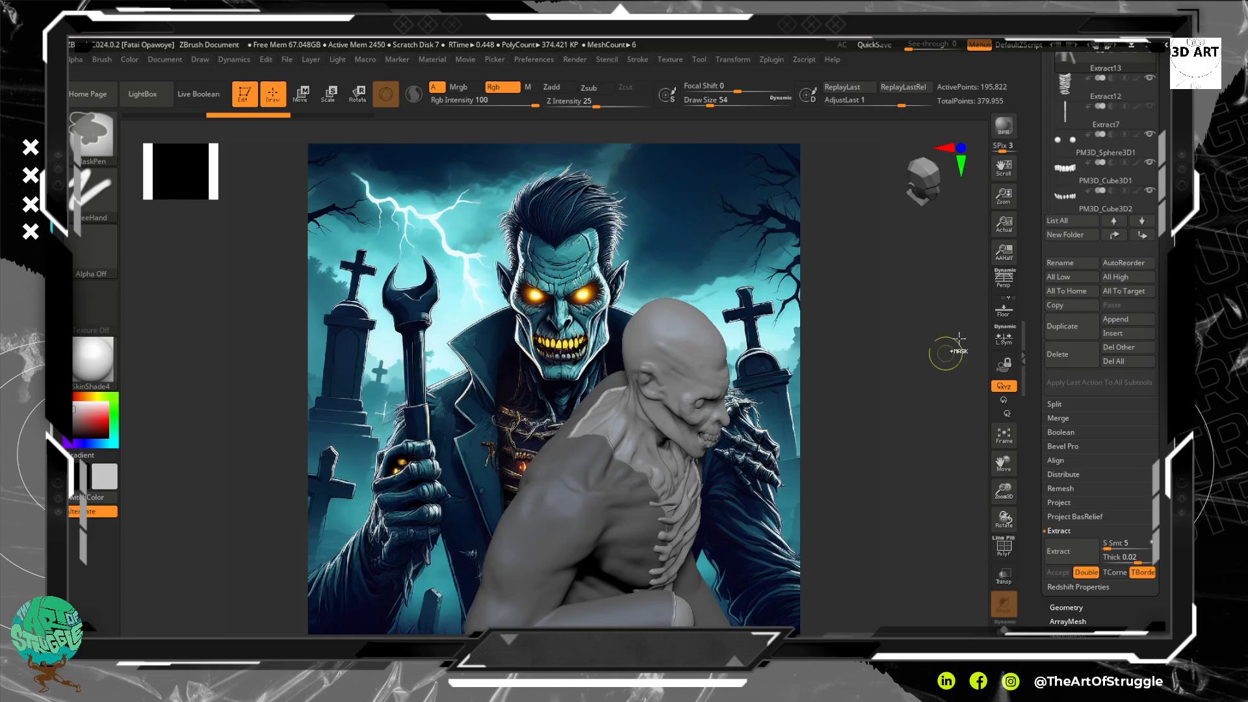
{"action": "scroll", "coordinate": [1162, 252], "scroll_direction": "up", "scroll_amount": 3}
{"action": "left_click_drag", "start_coordinate": [1162, 254], "coordinate": [1162, 281]}
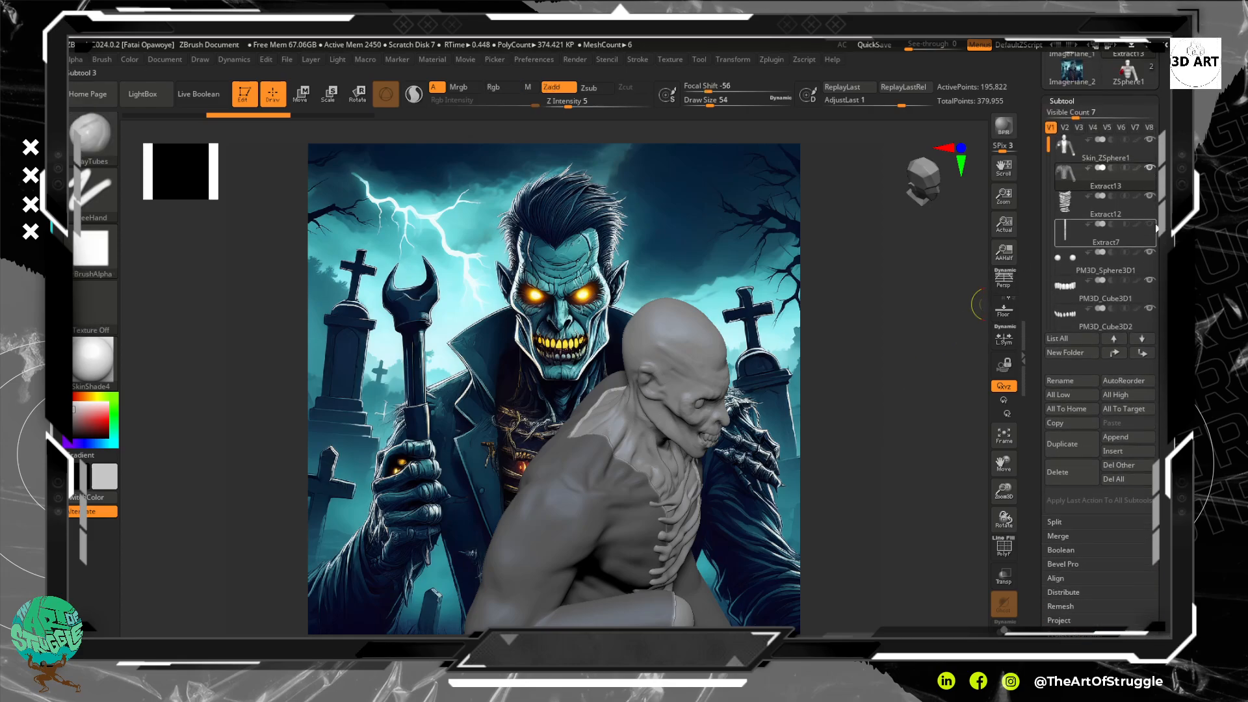
{"action": "left_click", "coordinate": [1150, 167]}
{"action": "left_click", "coordinate": [1135, 157]}
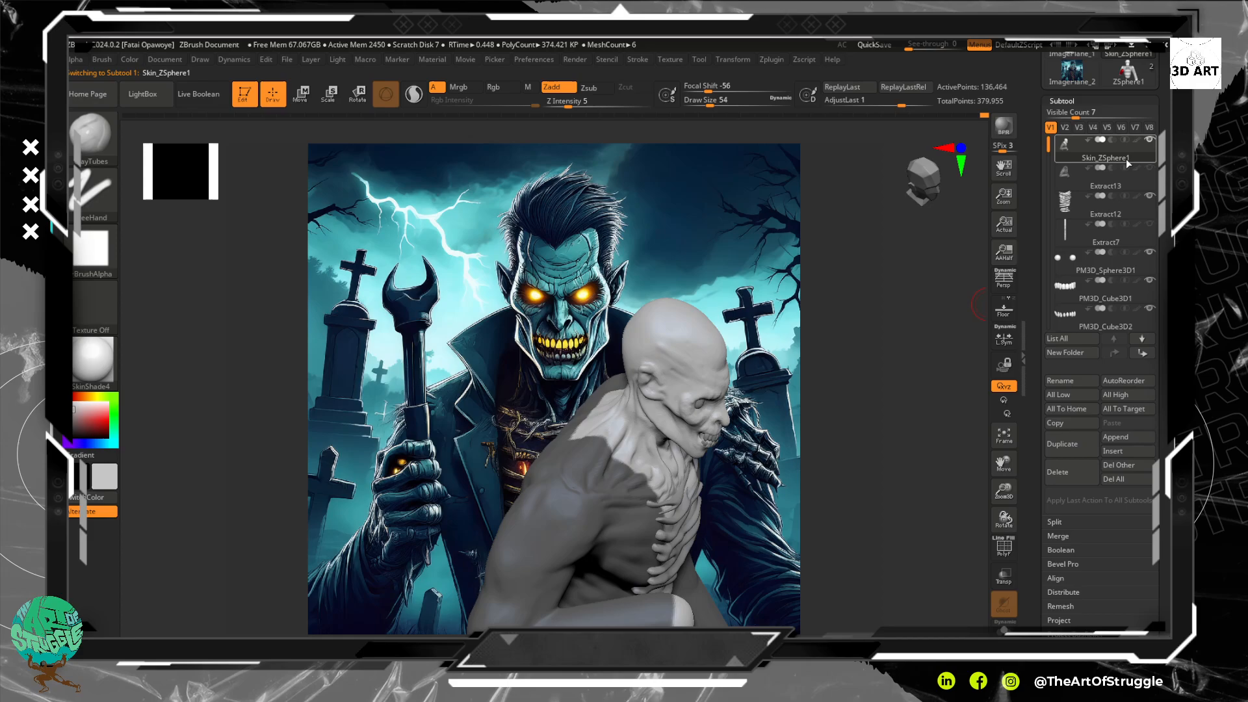
Extend the body mask closer around the nape to round the collar line, and make ClayTubes the active brush.
{"action": "mouse_move", "coordinate": [842, 412]}
{"action": "left_mouse_down"}
{"action": "mouse_move", "coordinate": [844, 460]}
{"action": "mouse_move", "coordinate": [830, 456]}
{"action": "mouse_move", "coordinate": [824, 340]}
{"action": "left_mouse_up"}
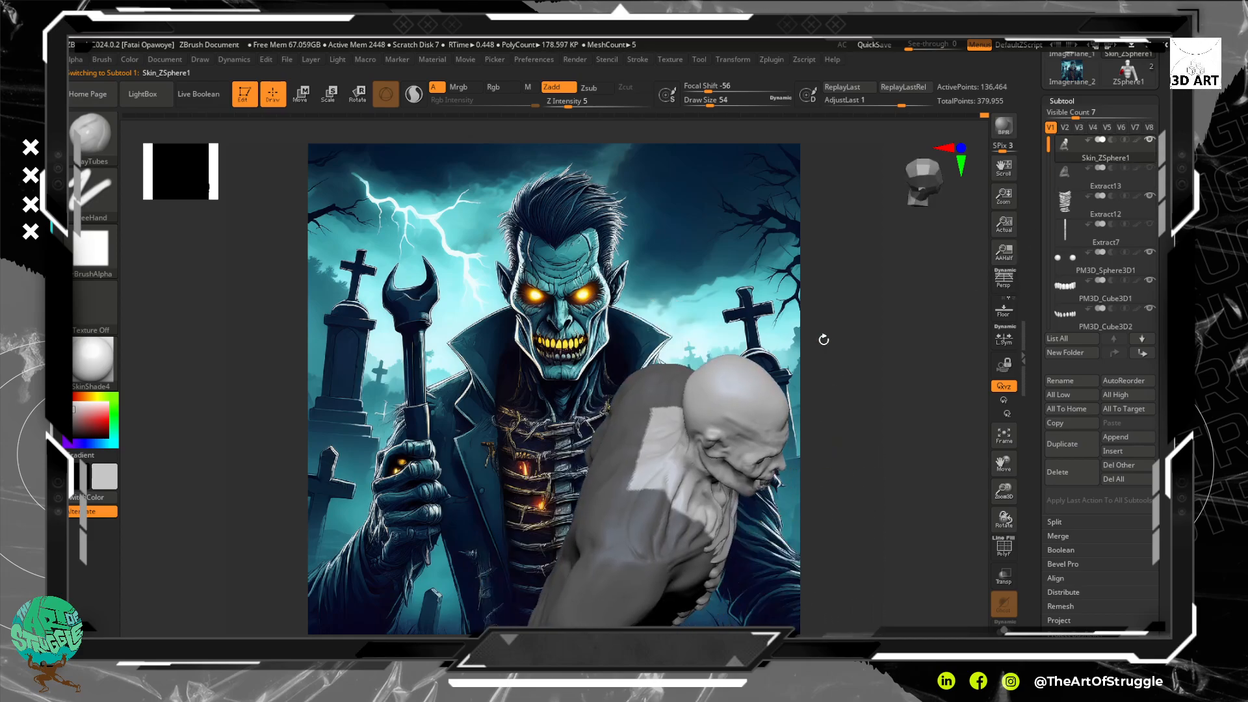
{"action": "left_click_drag", "start_coordinate": [641, 466], "coordinate": [630, 484], "text": "ctrl"}
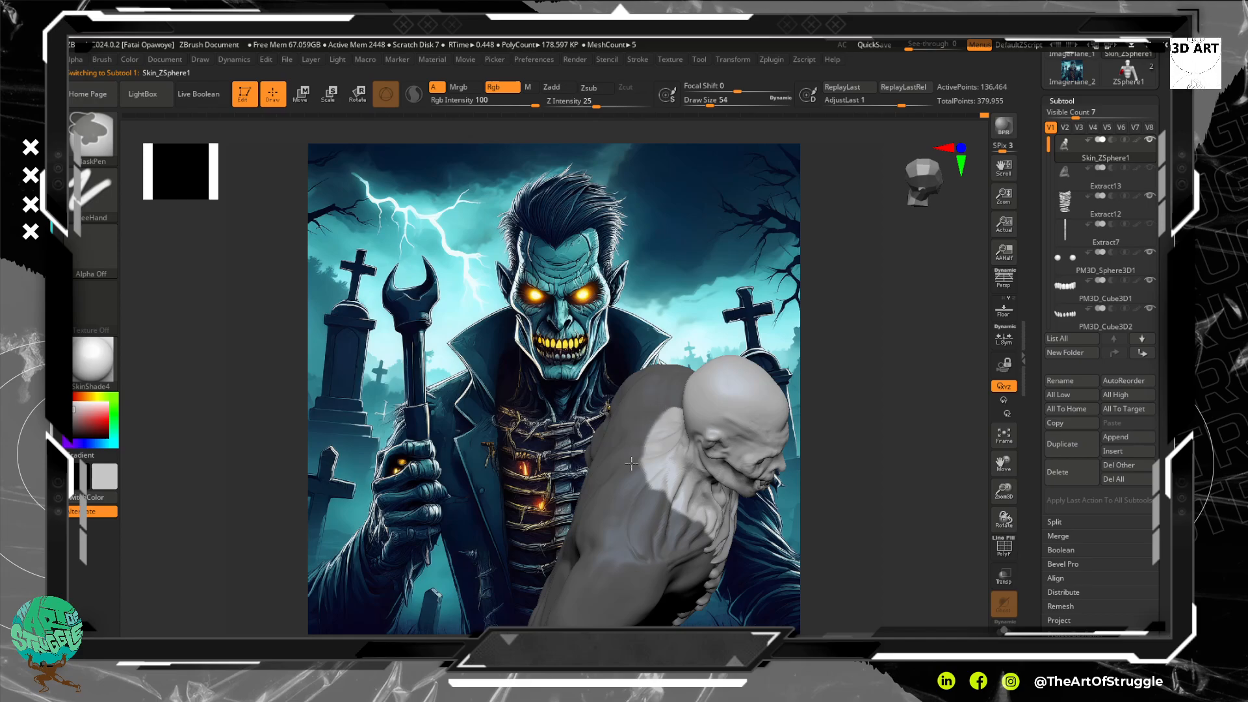
{"action": "key", "text": "b"}
{"action": "key", "text": "c"}
{"action": "key", "text": "t"}
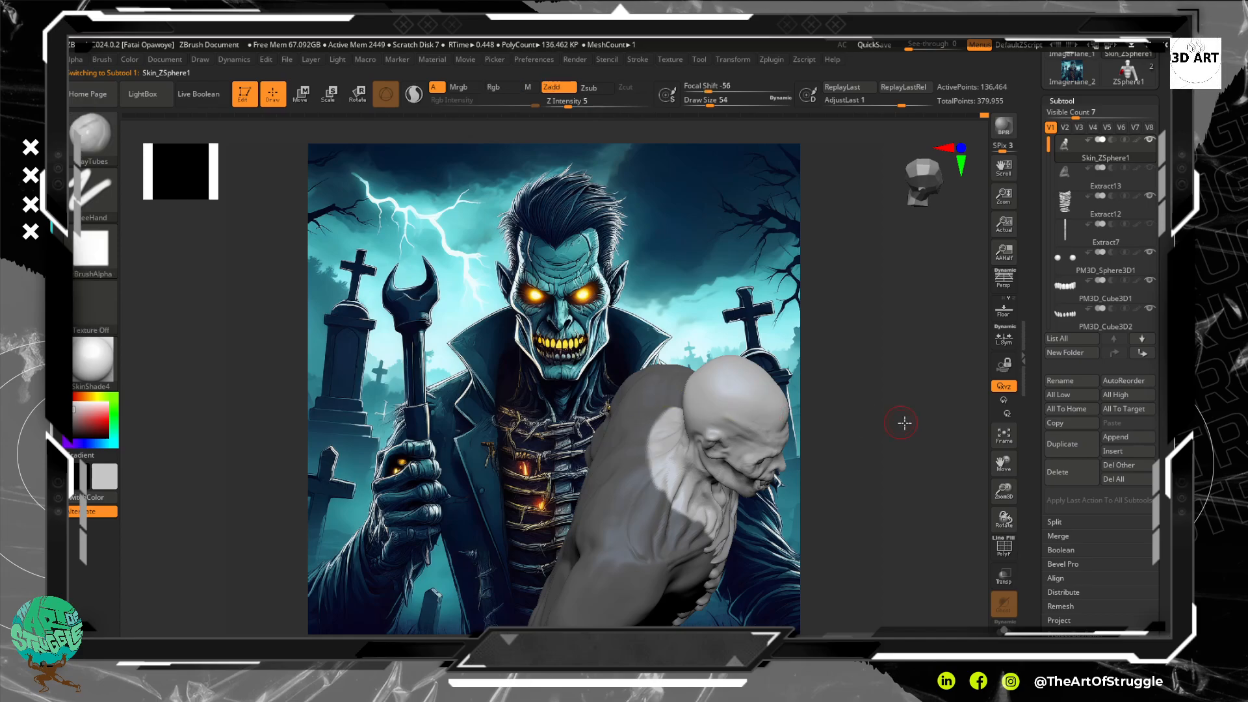
{"action": "mouse_move", "coordinate": [902, 423]}
{"action": "left_mouse_down"}
{"action": "mouse_move", "coordinate": [895, 483]}
{"action": "mouse_move", "coordinate": [870, 479]}
{"action": "left_mouse_up"}
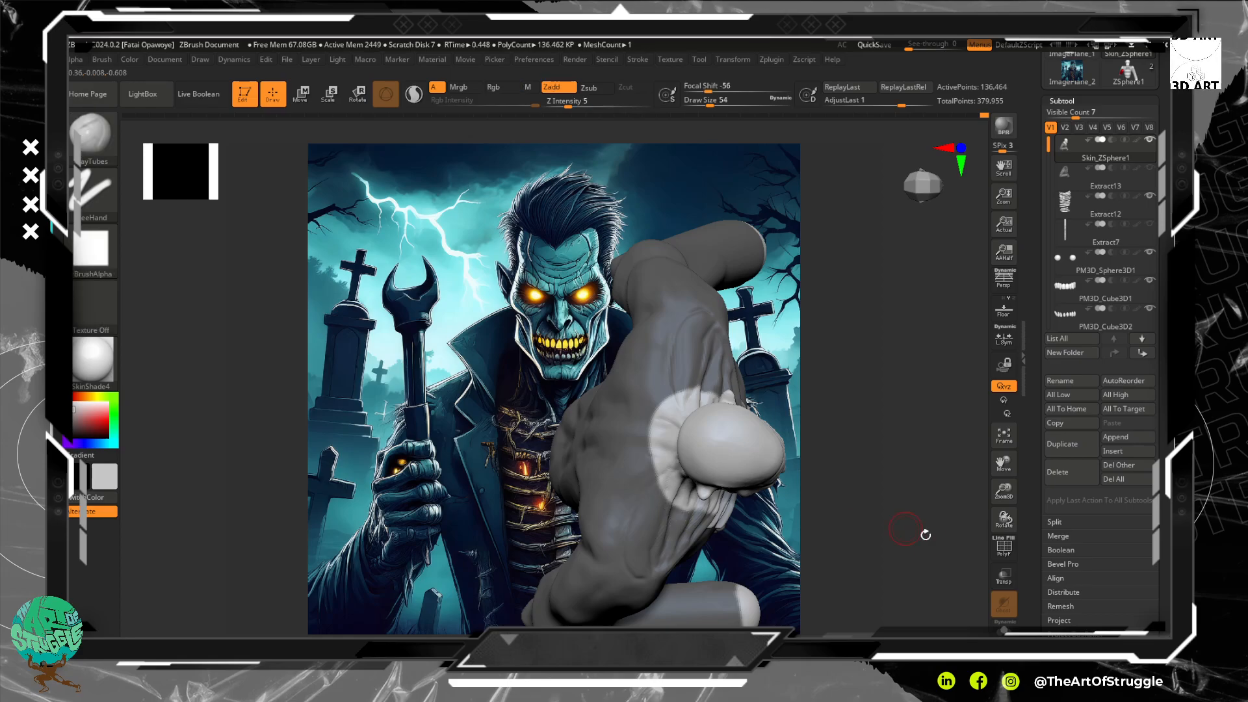
{"action": "mouse_move", "coordinate": [920, 524]}
{"action": "left_mouse_down"}
{"action": "mouse_move", "coordinate": [850, 435]}
{"action": "mouse_move", "coordinate": [909, 448]}
{"action": "left_mouse_up"}
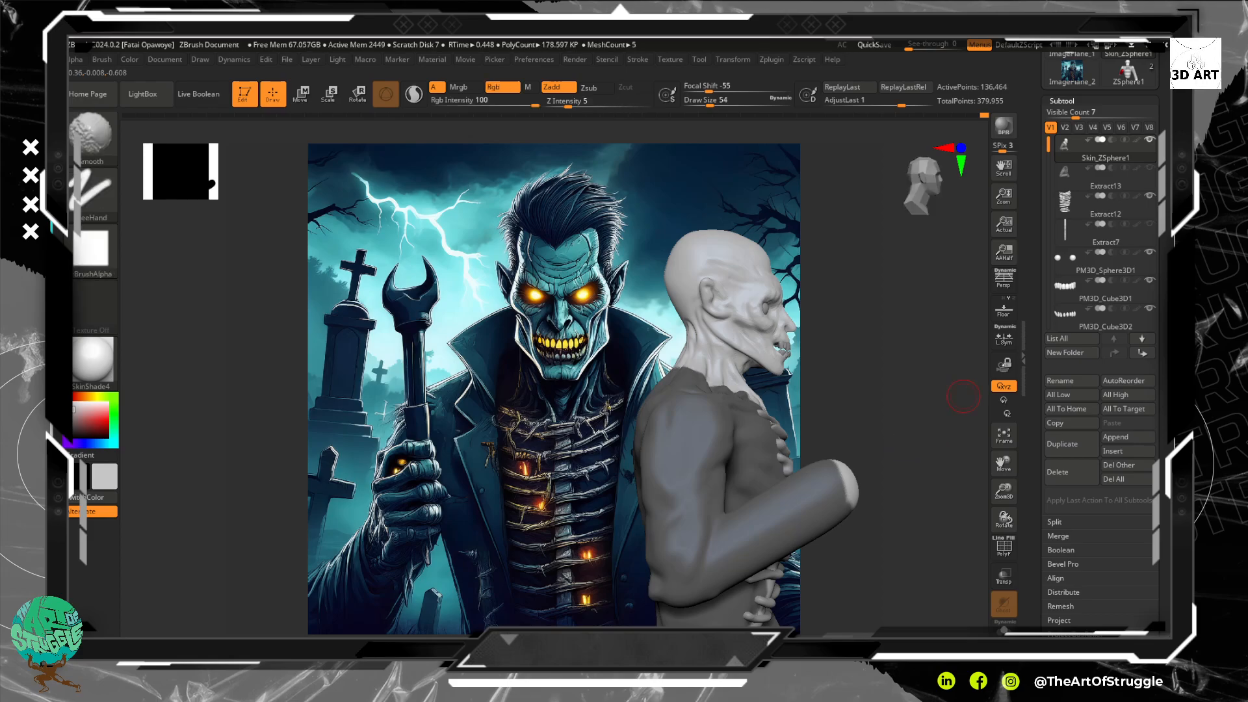
Delete the previously extracted coat subtool Extract13 and make the Skin_ZSphere1 body the active subtool.
{"action": "left_click", "coordinate": [1134, 180]}
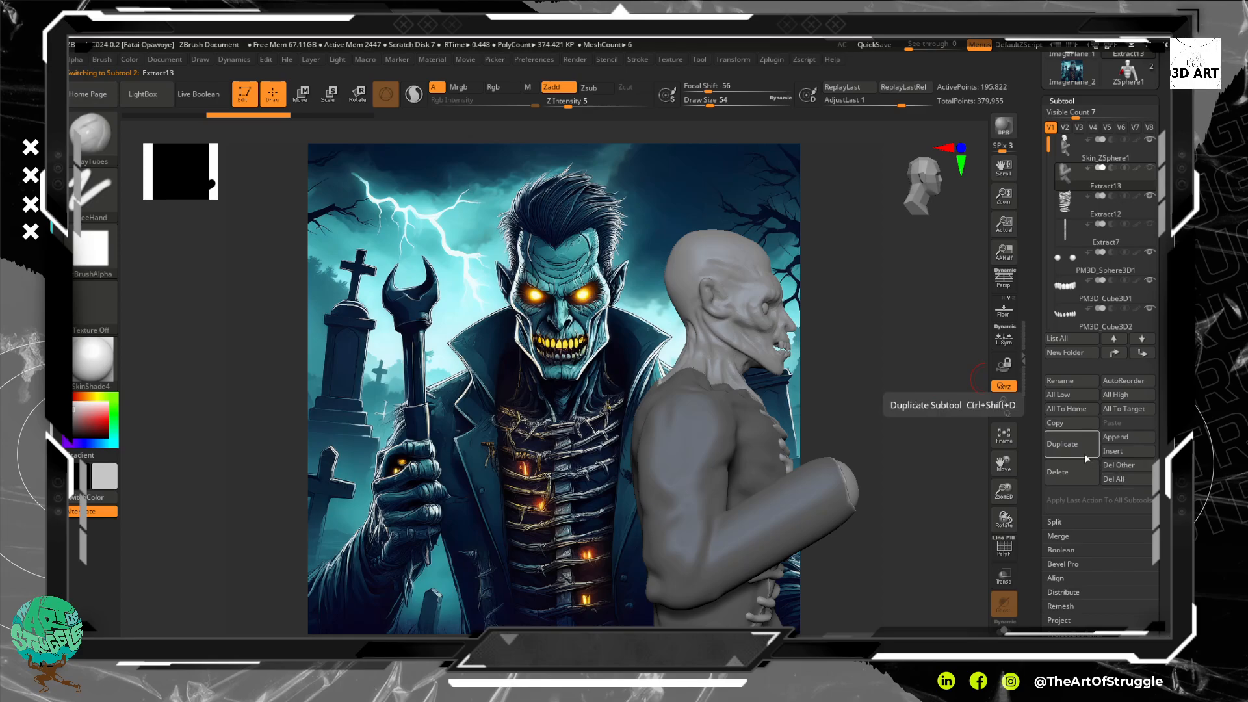
{"action": "left_click", "coordinate": [1071, 472]}
{"action": "left_click", "coordinate": [964, 503]}
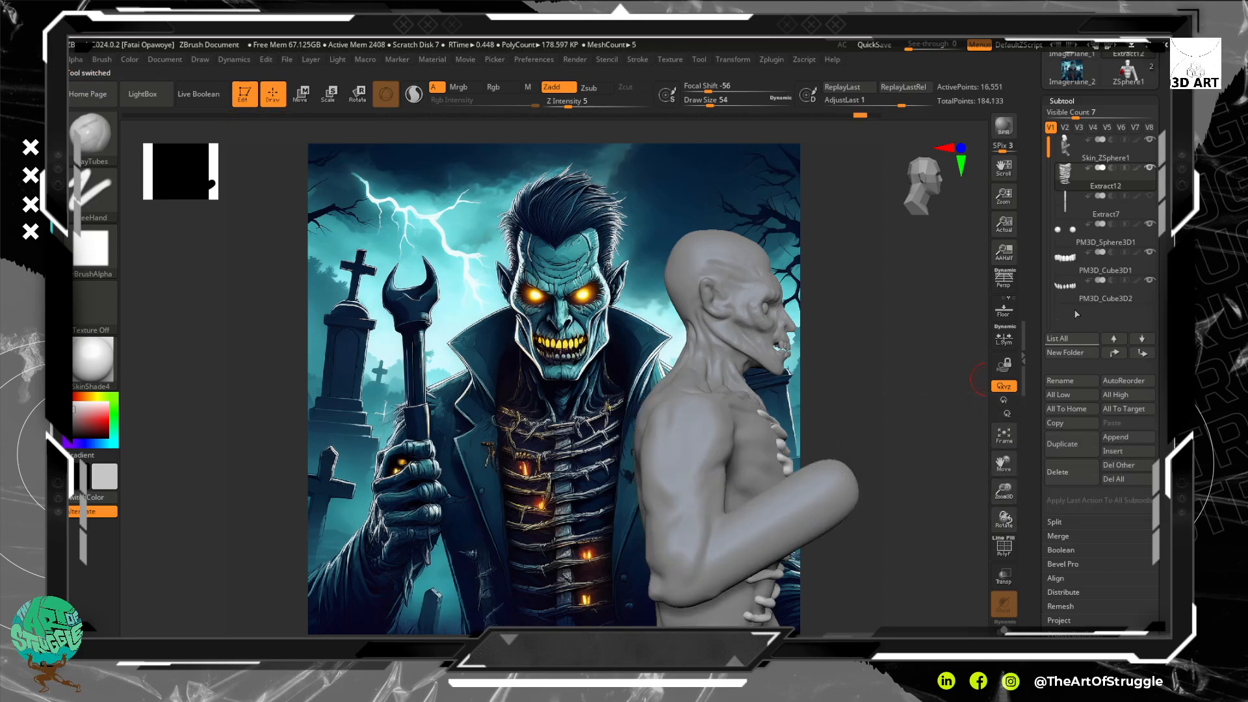
{"action": "left_click", "coordinate": [1095, 160]}
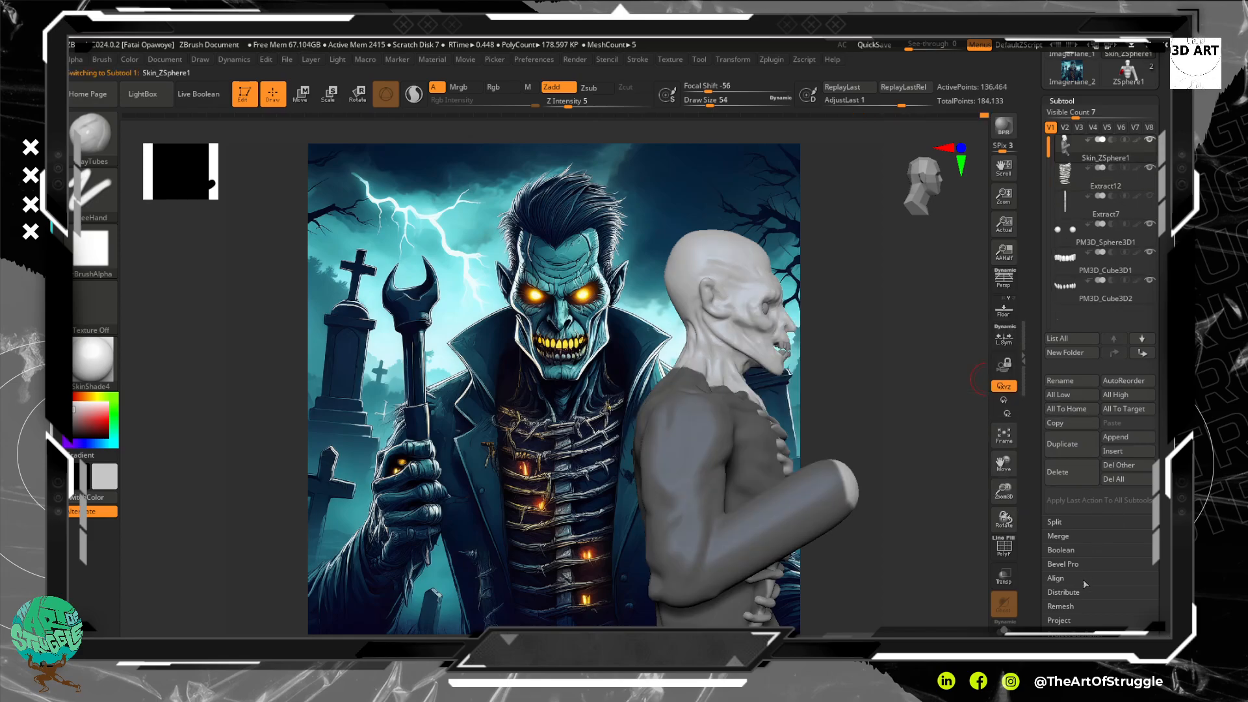
Extract the masked coat area single-sided with thickness 0.01 and smoothness 1, and accept it as a new subtool.
{"action": "left_click_drag", "start_coordinate": [1163, 612], "coordinate": [1163, 471]}
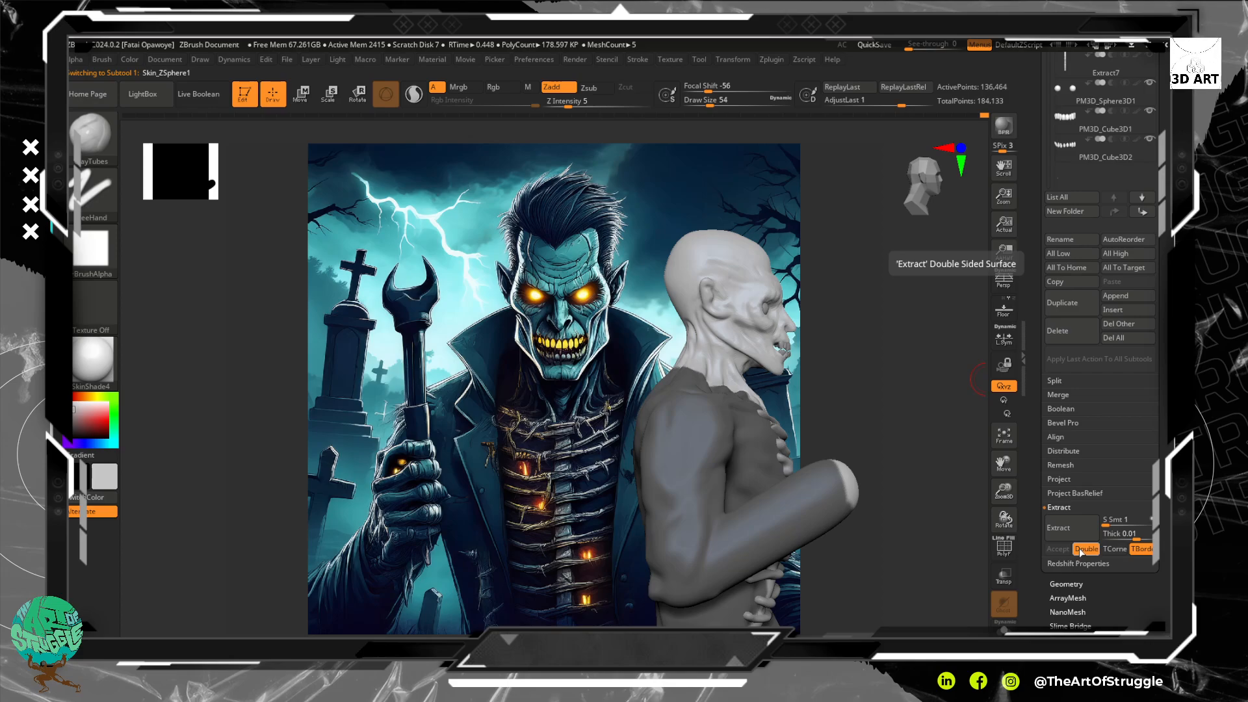
{"action": "left_click", "coordinate": [1084, 550]}
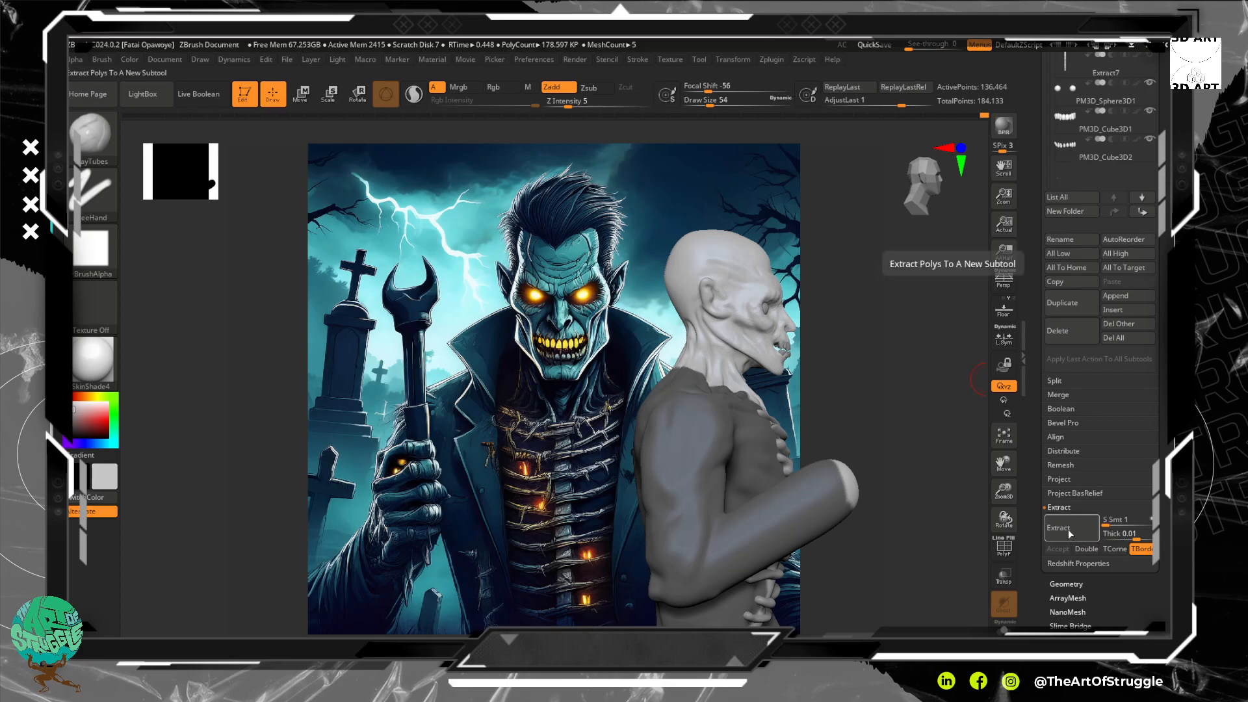
{"action": "left_click", "coordinate": [1070, 533]}
{"action": "left_click_drag", "start_coordinate": [922, 450], "coordinate": [875, 475]}
{"action": "left_click", "coordinate": [1067, 534]}
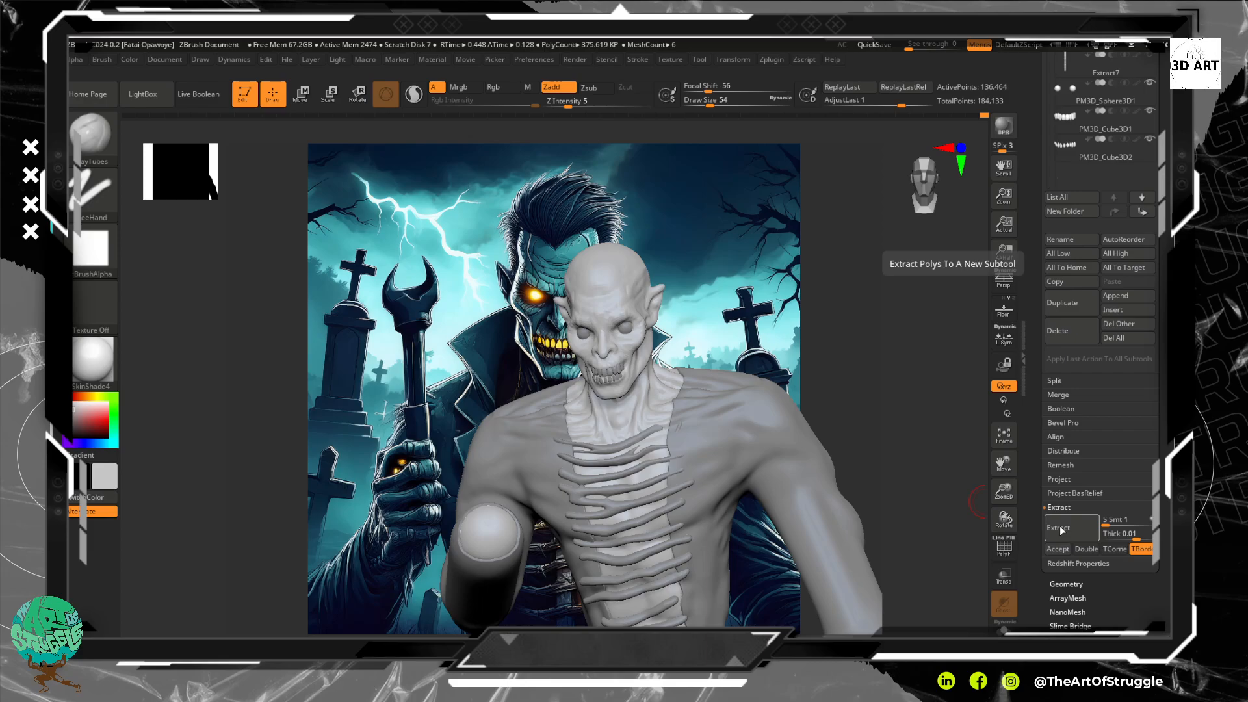
{"action": "left_click", "coordinate": [1058, 548]}
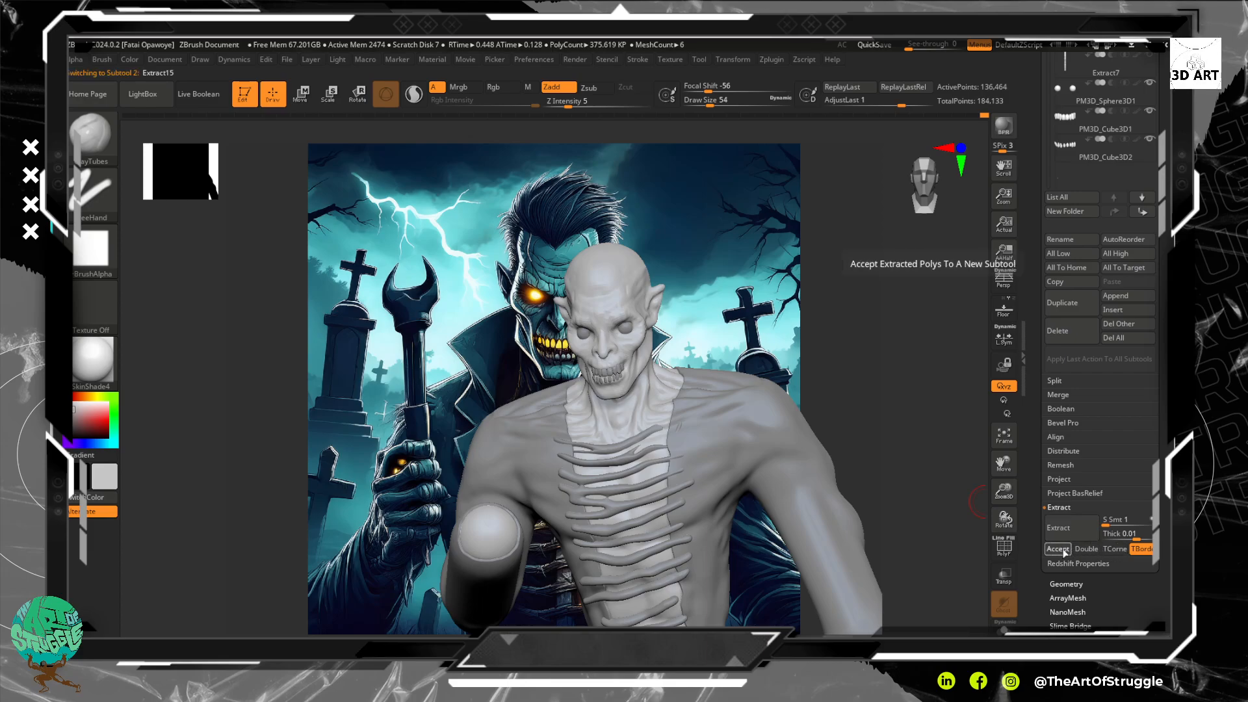
Hide the newly extracted coat shell, make the Skin_ZSphere1 body active and clear its mask.
{"action": "mouse_move", "coordinate": [994, 509]}
{"action": "left_mouse_down"}
{"action": "mouse_move", "coordinate": [870, 446]}
{"action": "mouse_move", "coordinate": [880, 374]}
{"action": "mouse_move", "coordinate": [916, 378]}
{"action": "mouse_move", "coordinate": [900, 365]}
{"action": "mouse_move", "coordinate": [887, 381]}
{"action": "mouse_move", "coordinate": [910, 383]}
{"action": "left_mouse_up"}
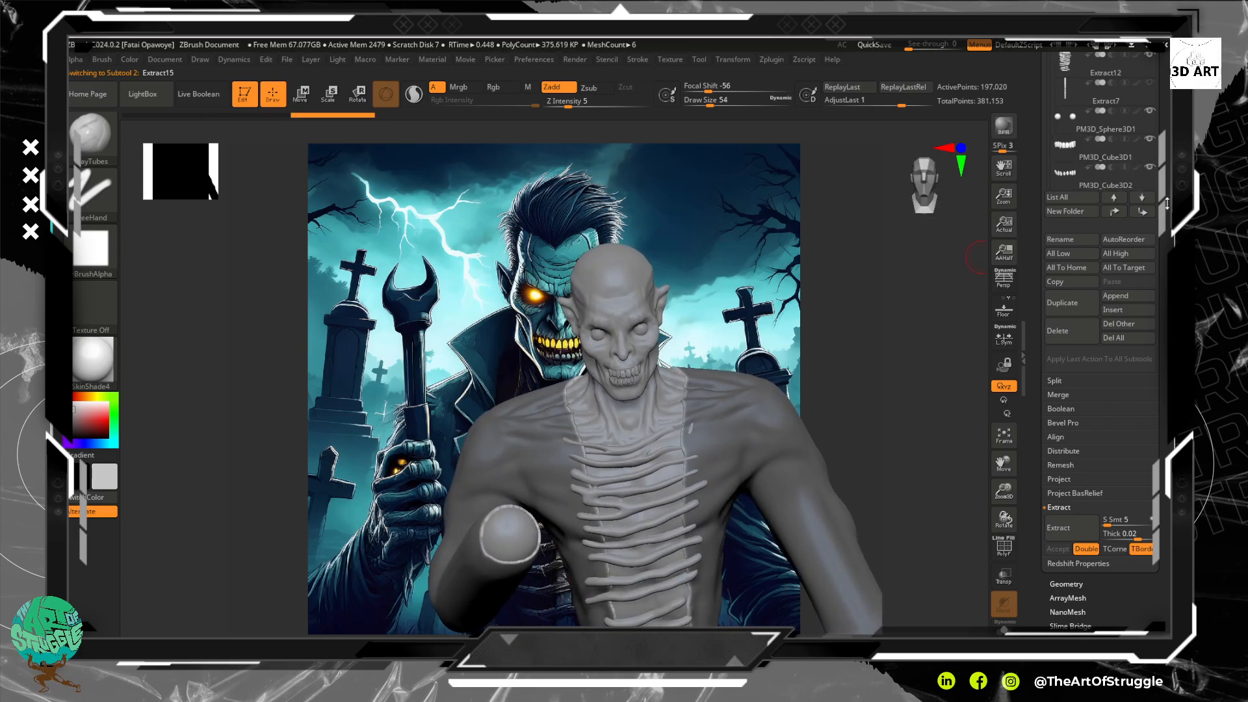
{"action": "scroll", "coordinate": [1123, 190], "scroll_direction": "up", "scroll_amount": 5}
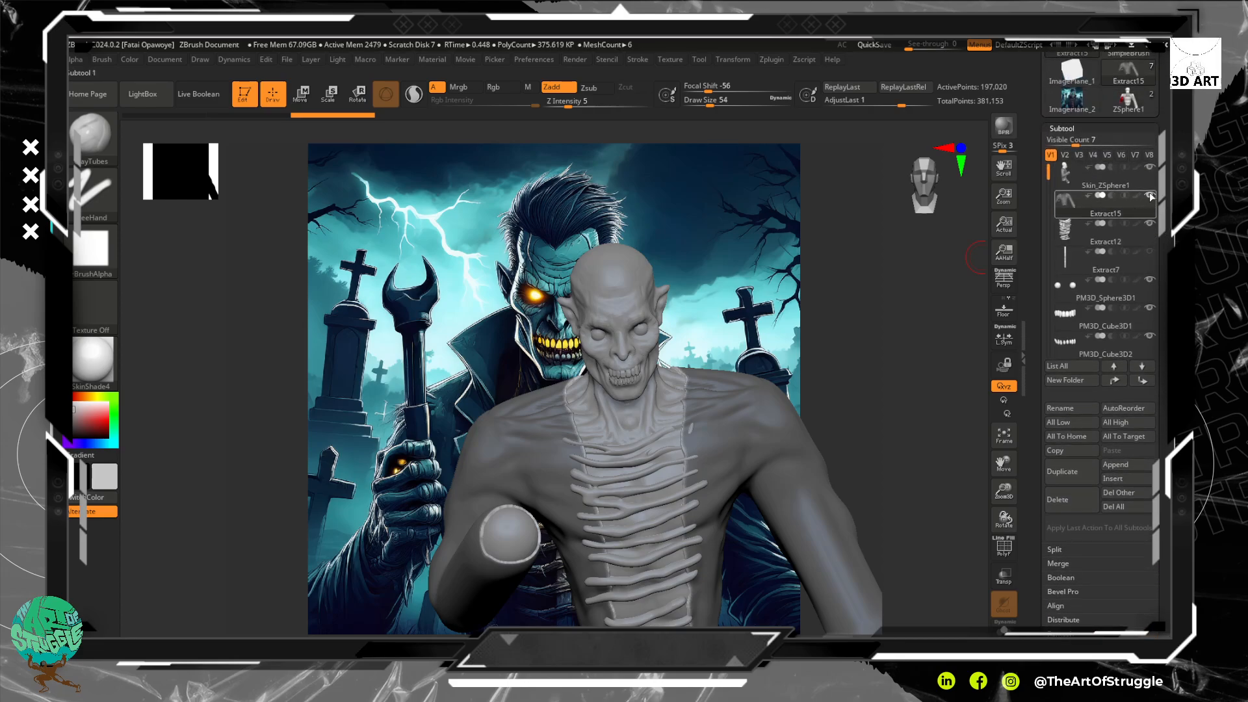
{"action": "left_click", "coordinate": [1110, 190]}
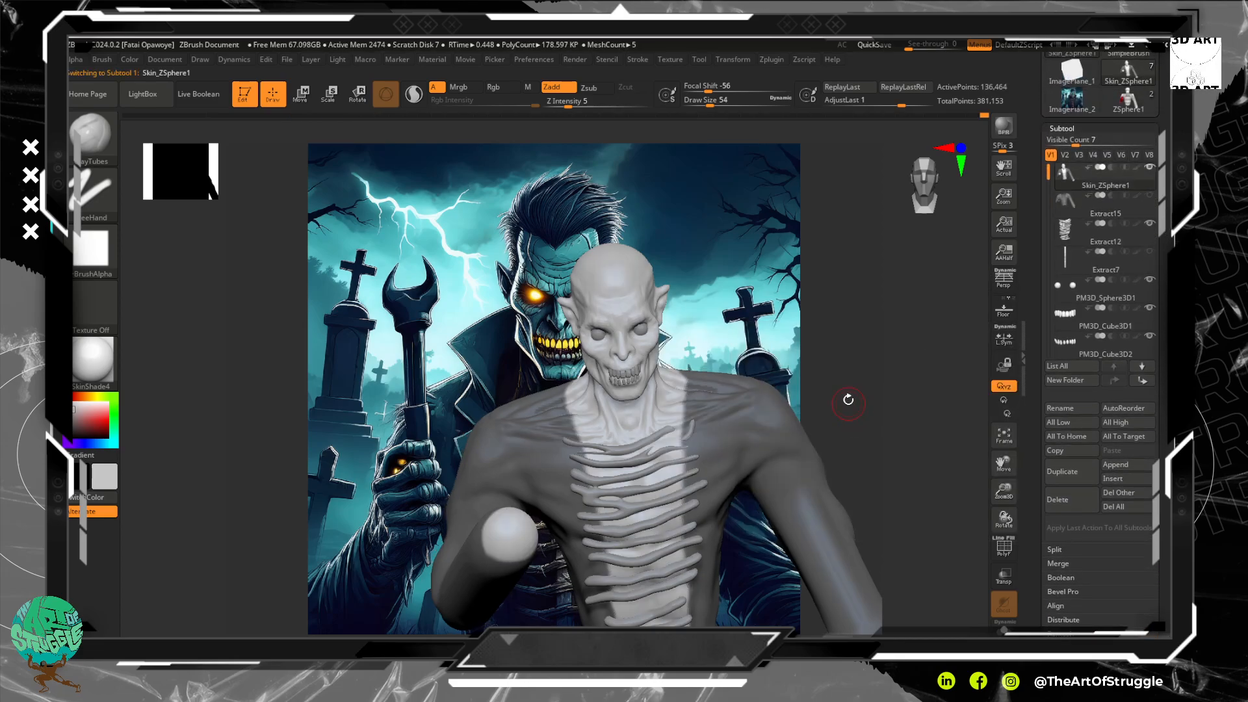
{"action": "left_click", "coordinate": [847, 385], "text": "ctrl"}
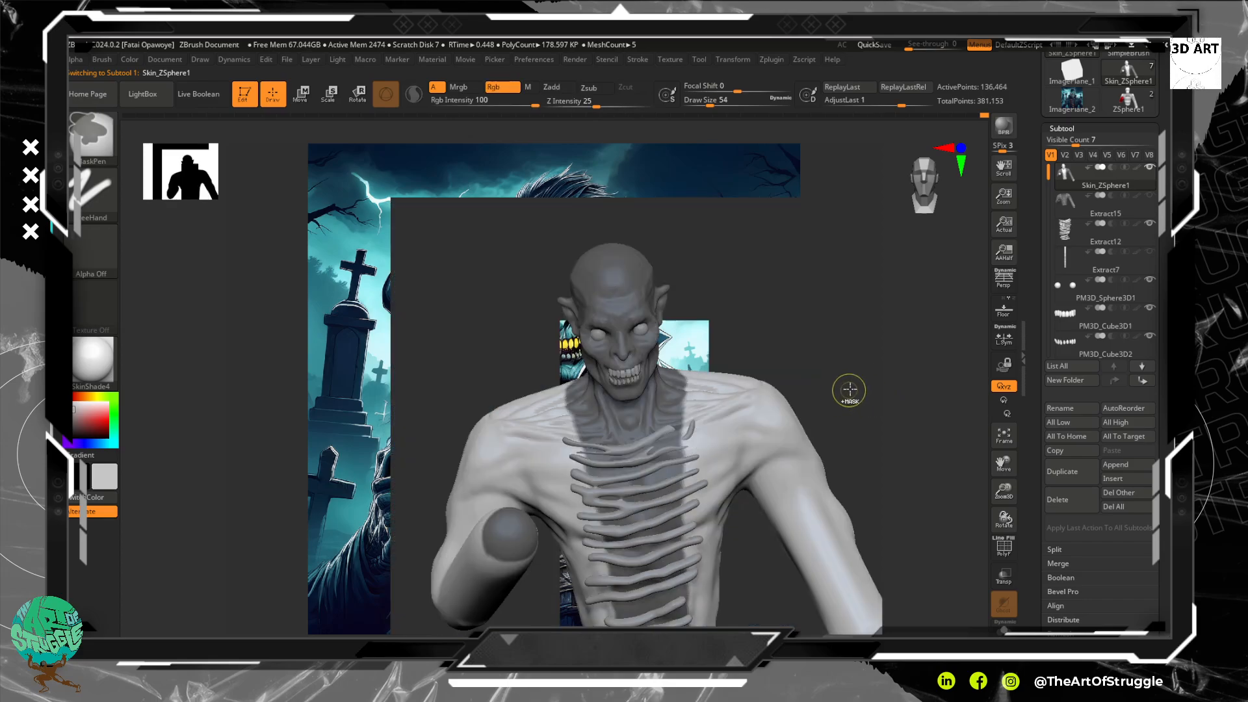
{"action": "left_click_drag", "start_coordinate": [885, 404], "coordinate": [878, 399], "text": "ctrl"}
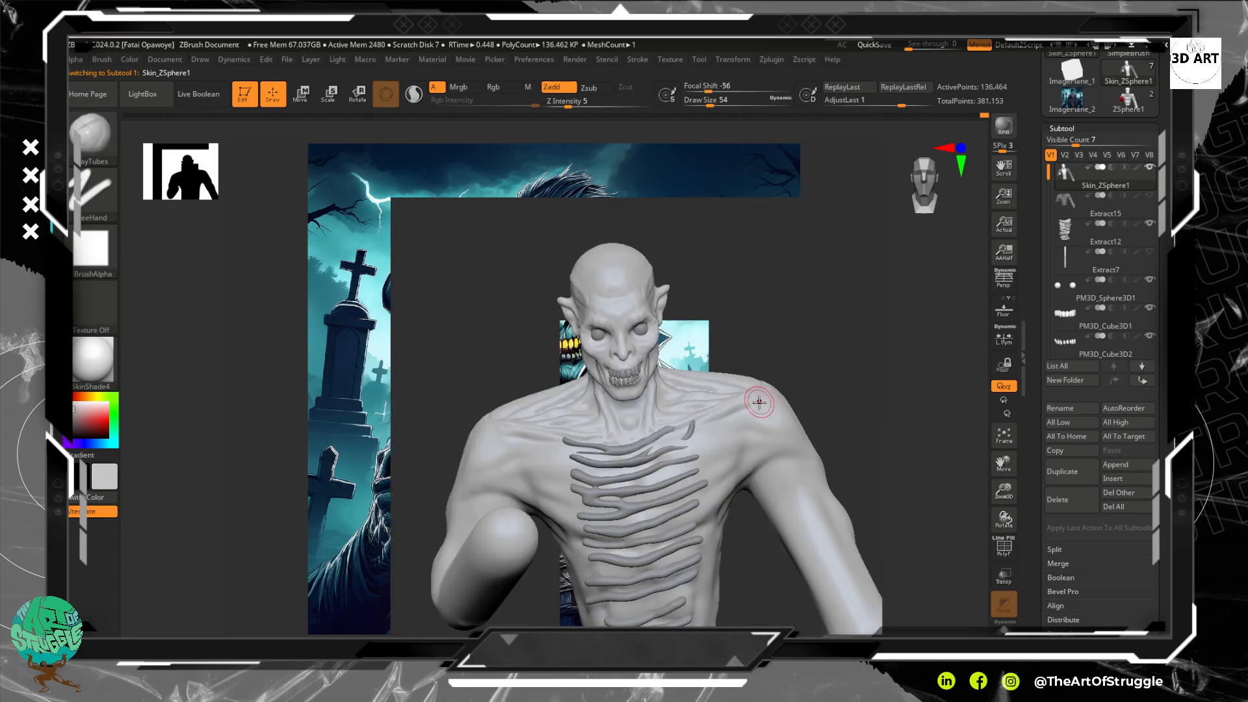
{"action": "left_click_drag", "start_coordinate": [758, 400], "coordinate": [745, 408], "text": "shift"}
{"action": "left_click_drag", "start_coordinate": [830, 377], "coordinate": [774, 359]}
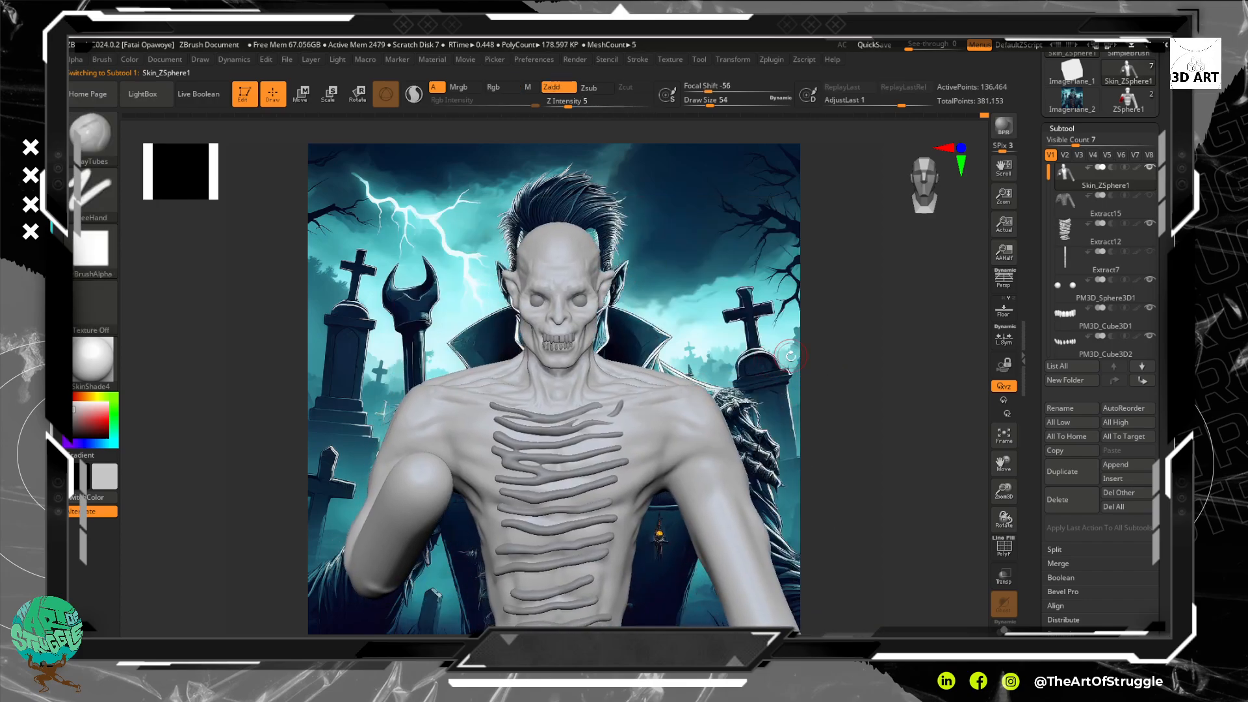
Align the bust over the vampire in the reference image and lower the model opacity so the reference shows through.
{"action": "mouse_move", "coordinate": [818, 420]}
{"action": "left_mouse_down", "text": "alt"}
{"action": "mouse_move", "coordinate": [820, 387]}
{"action": "mouse_move", "coordinate": [827, 448]}
{"action": "mouse_move", "coordinate": [825, 438]}
{"action": "mouse_move", "coordinate": [859, 440]}
{"action": "left_mouse_up", "text": "alt"}
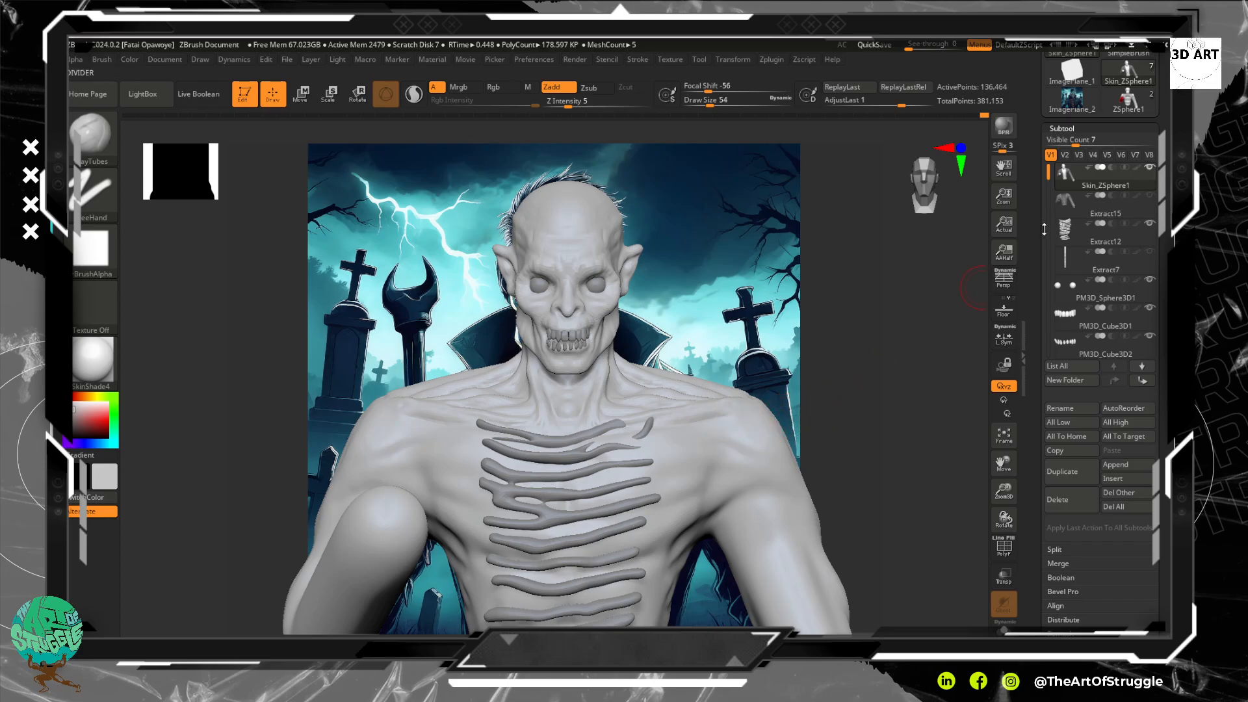
{"action": "left_click_drag", "start_coordinate": [1160, 177], "coordinate": [1160, 283]}
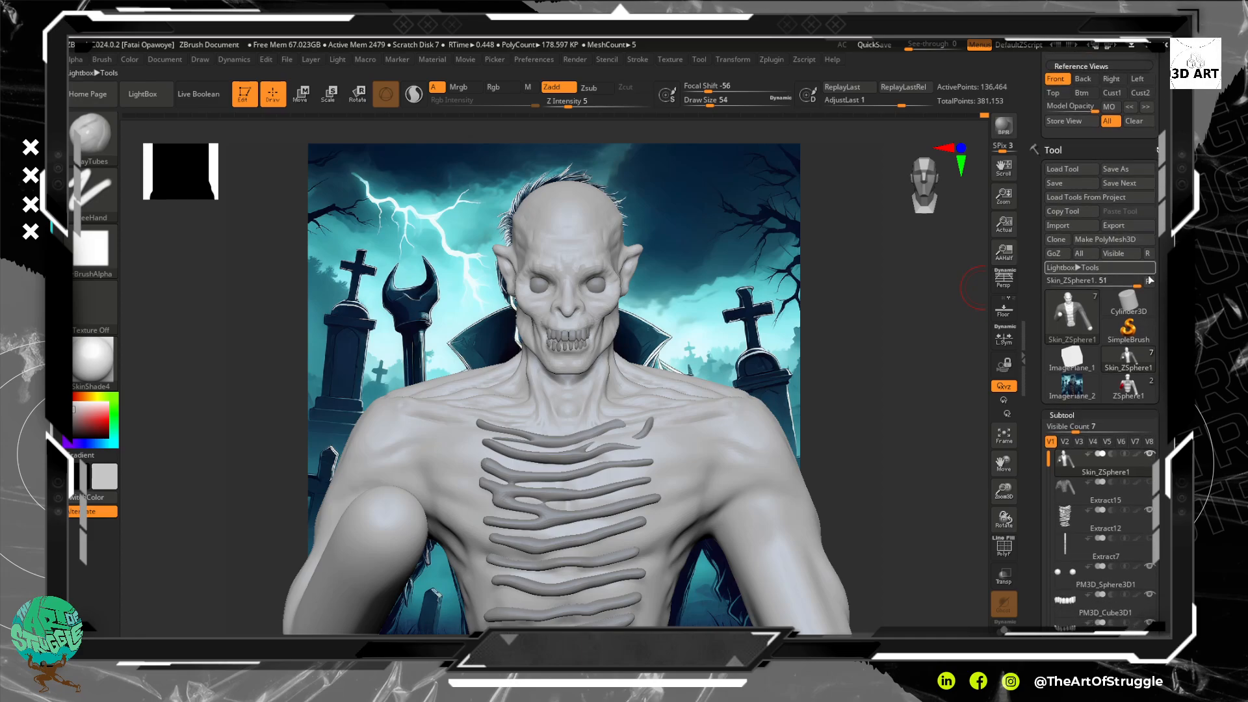
{"action": "mouse_move", "coordinate": [1079, 313]}
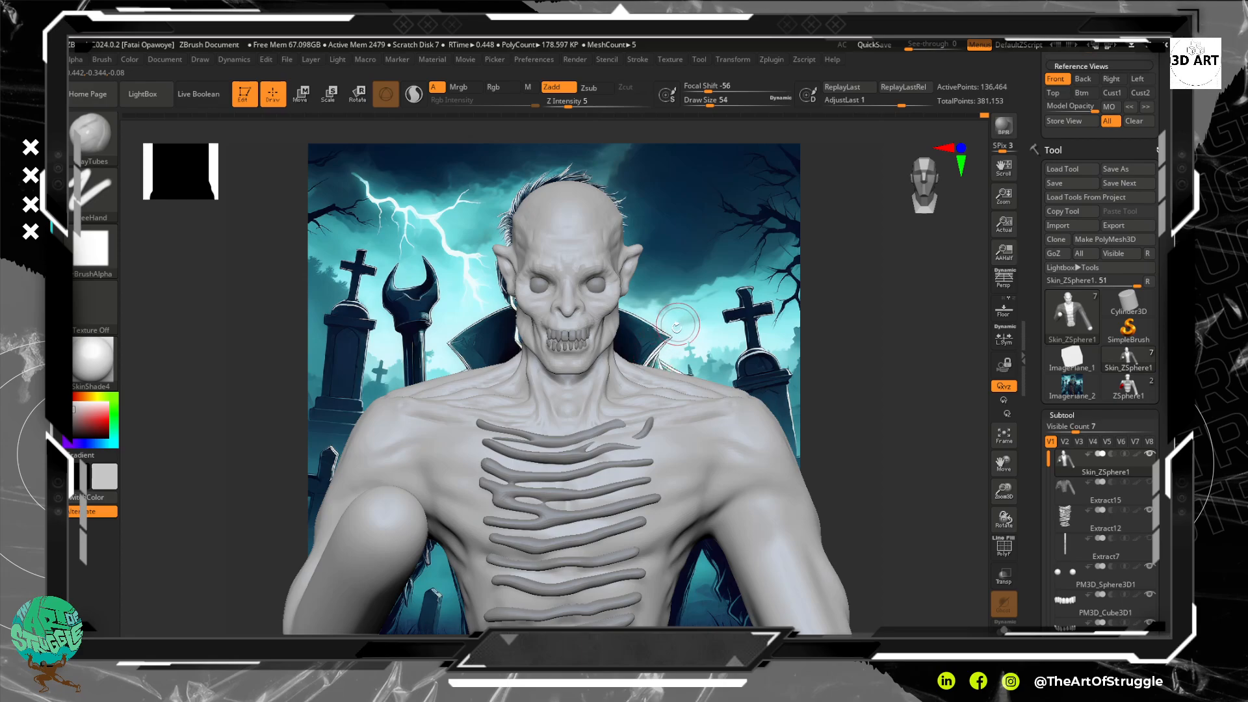
{"action": "left_click_drag", "start_coordinate": [806, 340], "coordinate": [1017, 402], "text": "alt"}
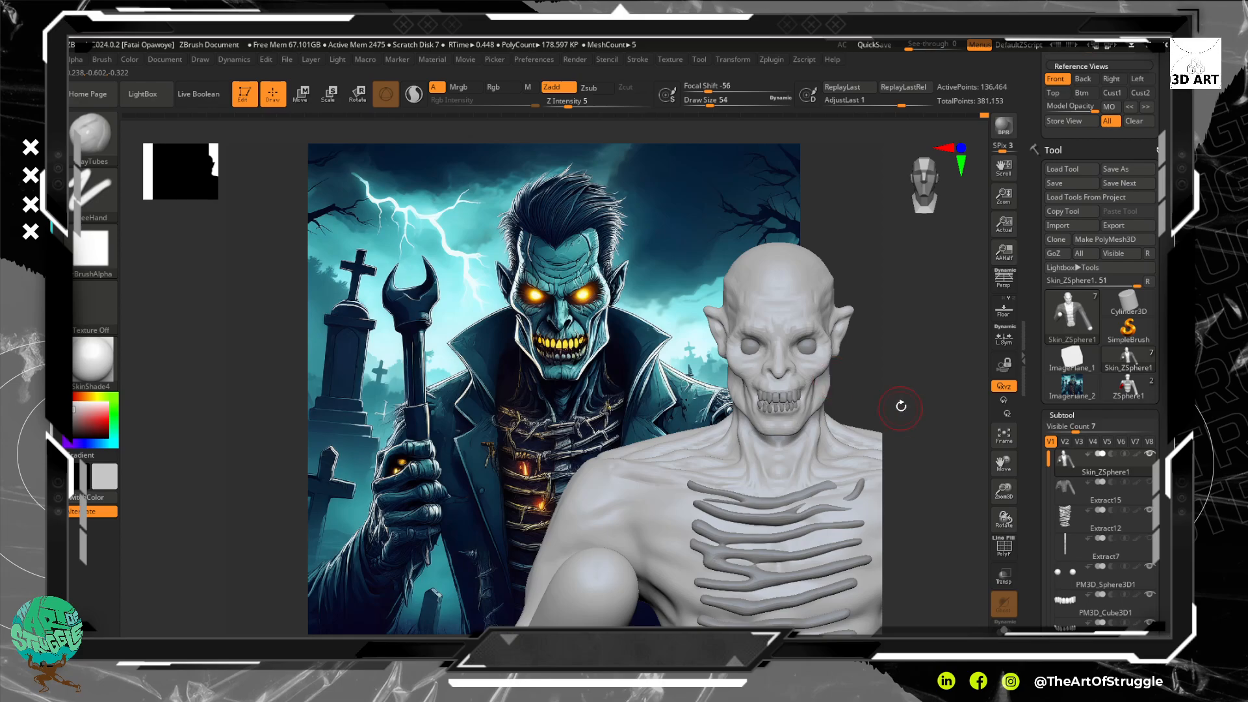
{"action": "mouse_move", "coordinate": [908, 389]}
{"action": "left_mouse_down", "text": "alt"}
{"action": "mouse_move", "coordinate": [661, 318]}
{"action": "mouse_move", "coordinate": [704, 338]}
{"action": "left_mouse_up", "text": "alt"}
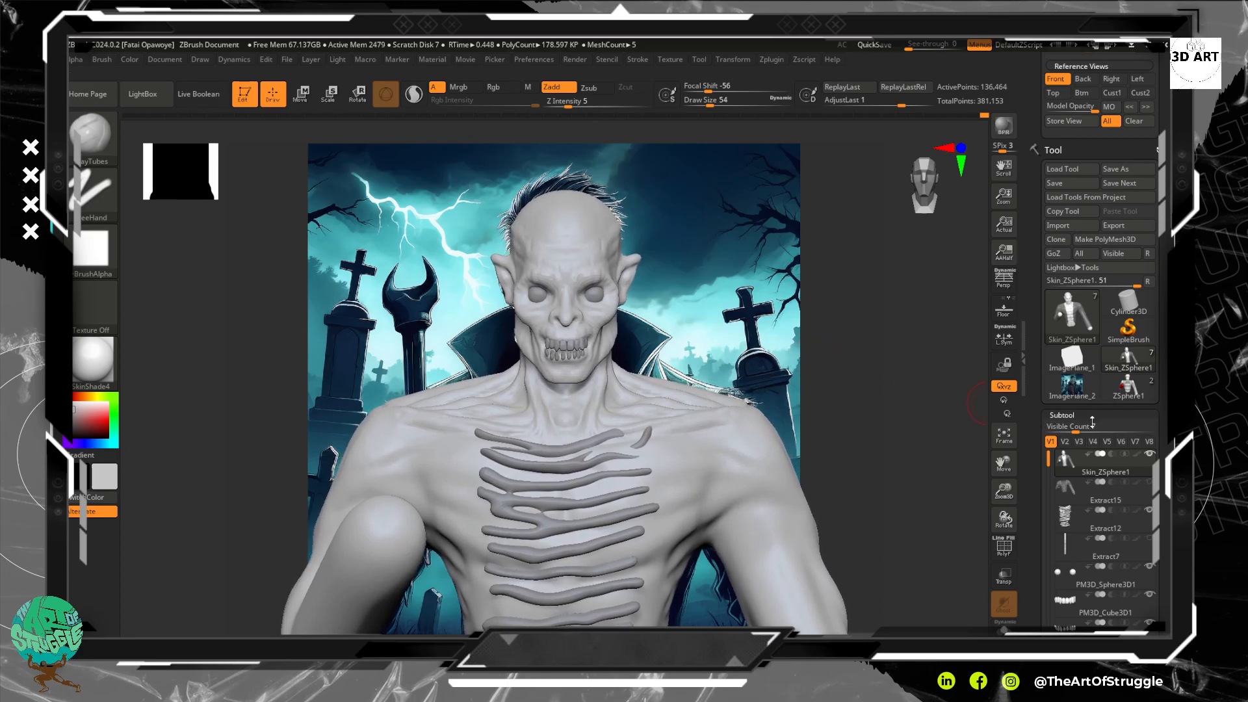
{"action": "scroll", "coordinate": [1072, 358], "scroll_direction": "down", "scroll_amount": 3}
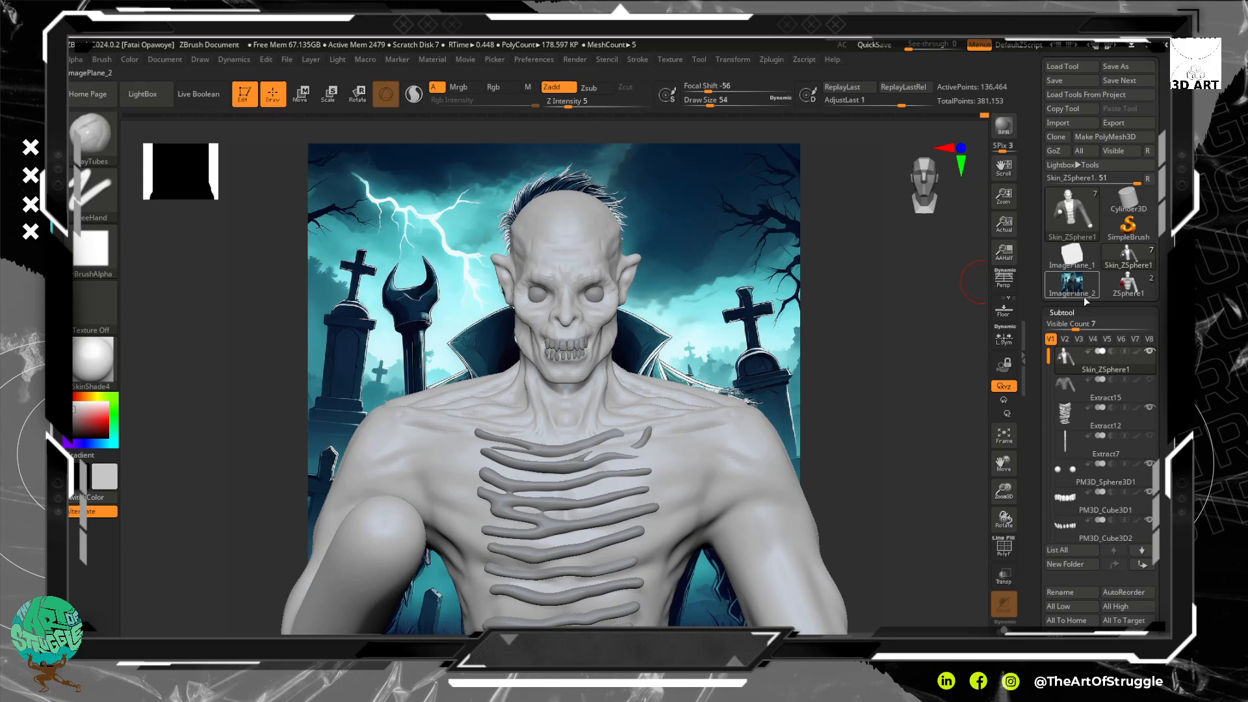
{"action": "scroll", "coordinate": [1153, 328], "scroll_direction": "up", "scroll_amount": 7}
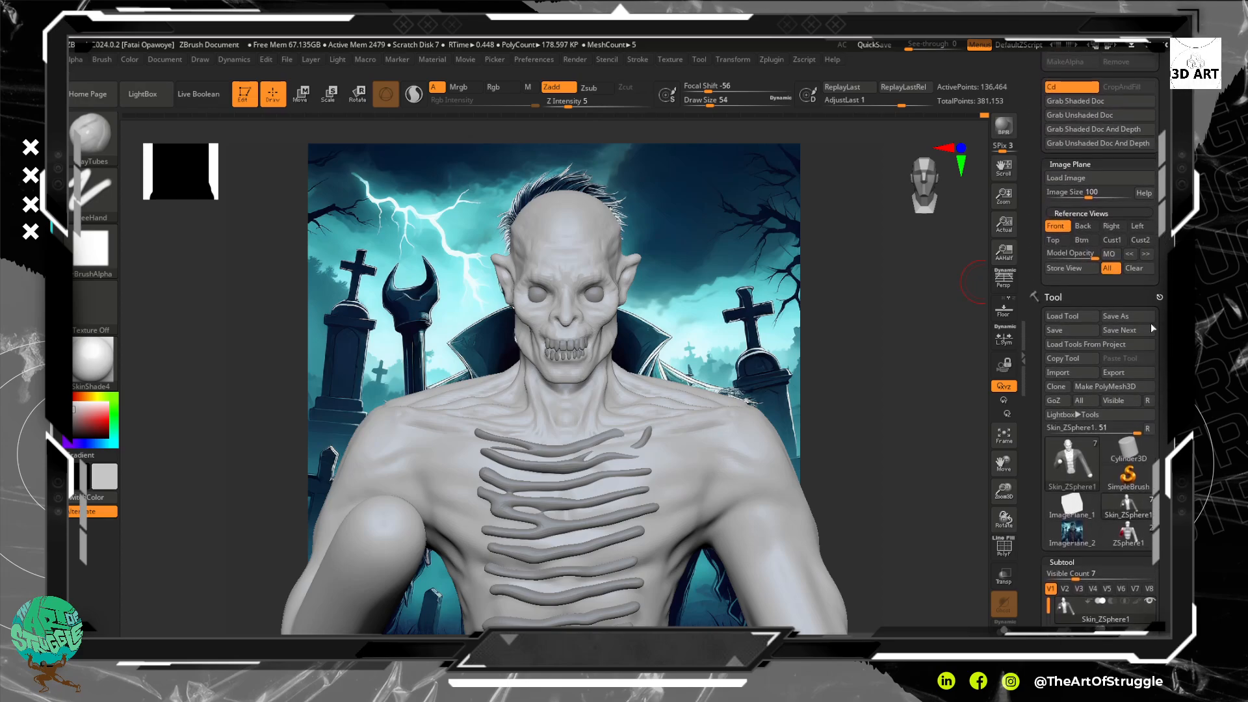
{"action": "left_click", "coordinate": [1082, 258]}
{"action": "scroll", "coordinate": [1166, 236], "scroll_direction": "up", "scroll_amount": 6}
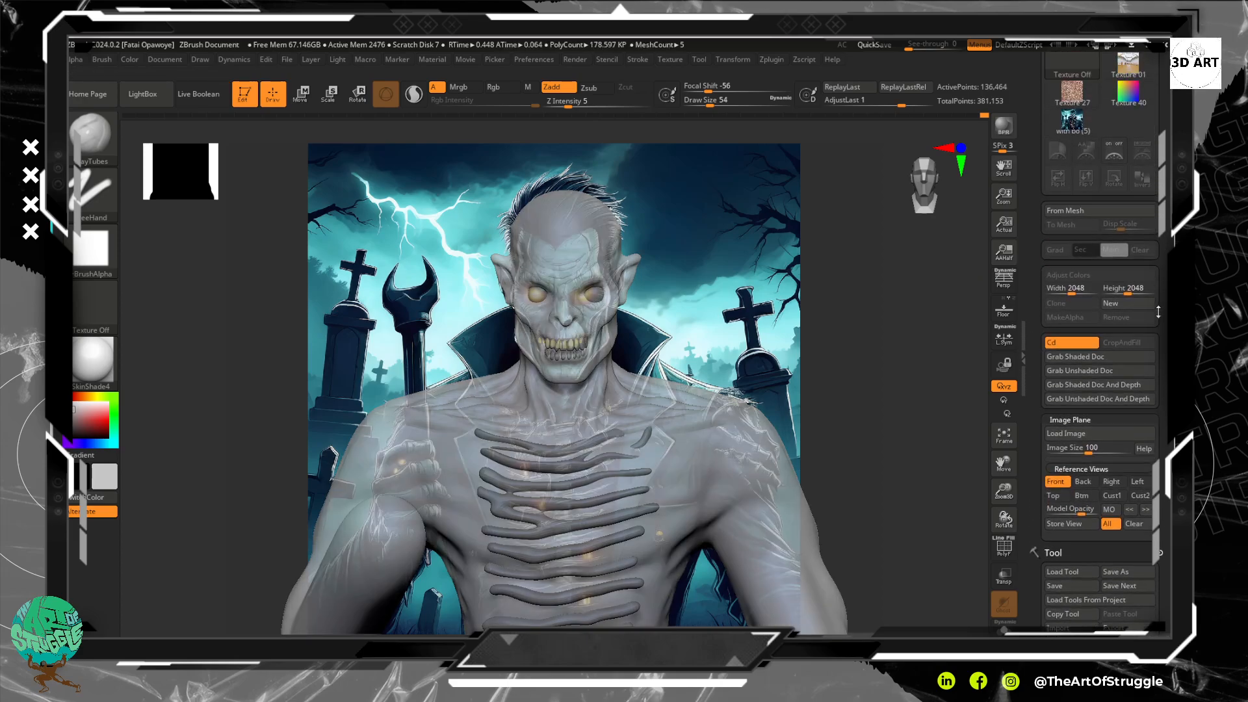
{"action": "scroll", "coordinate": [1158, 306], "scroll_direction": "up", "scroll_amount": 4}
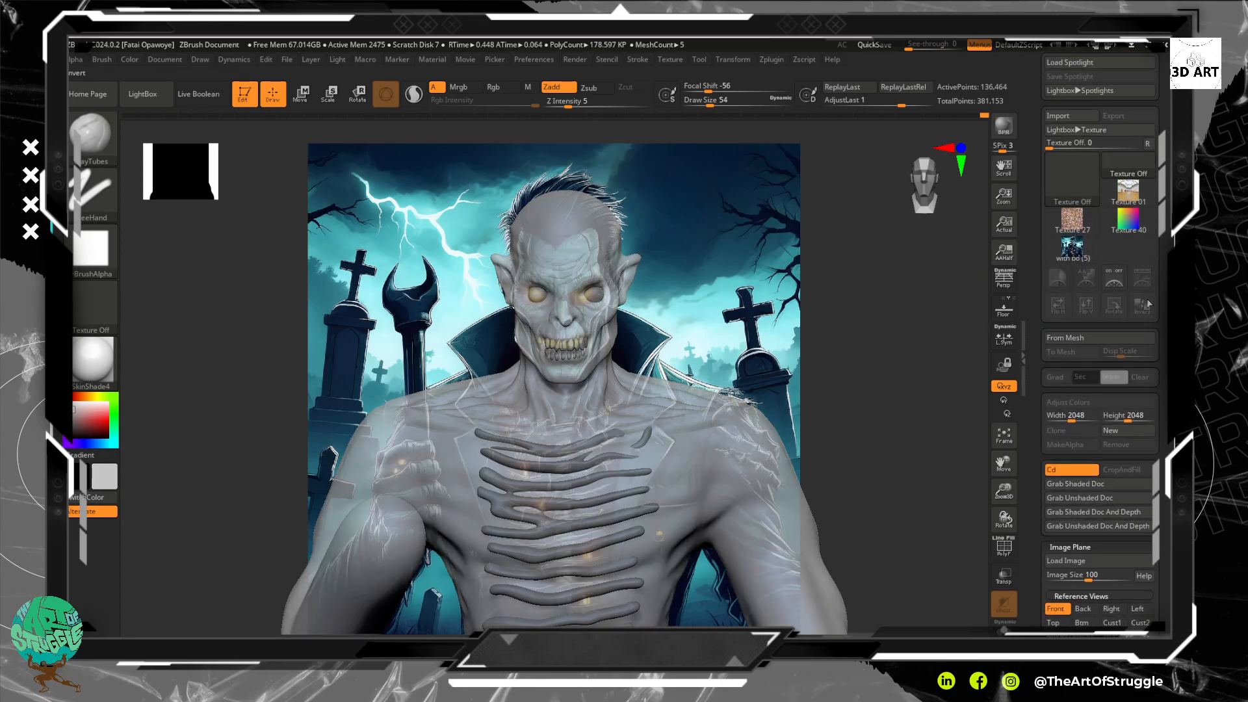
{"action": "left_click", "coordinate": [670, 59]}
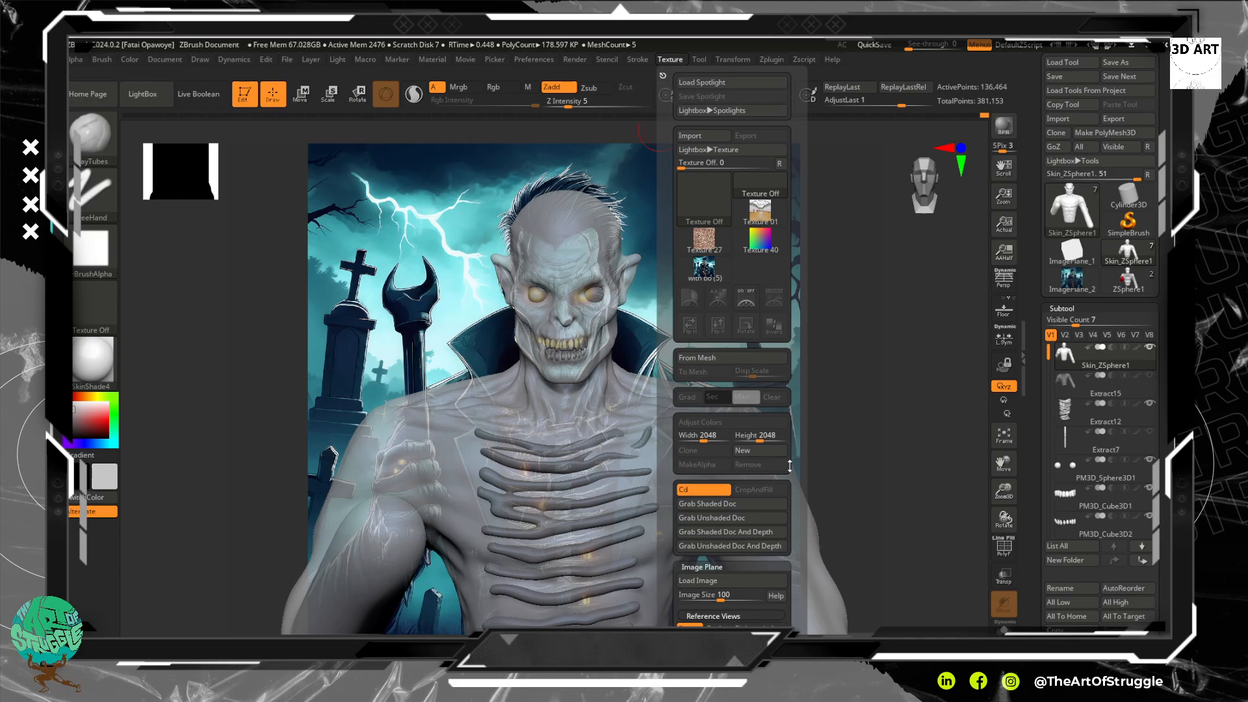
{"action": "scroll", "coordinate": [790, 466], "scroll_direction": "down", "scroll_amount": 3}
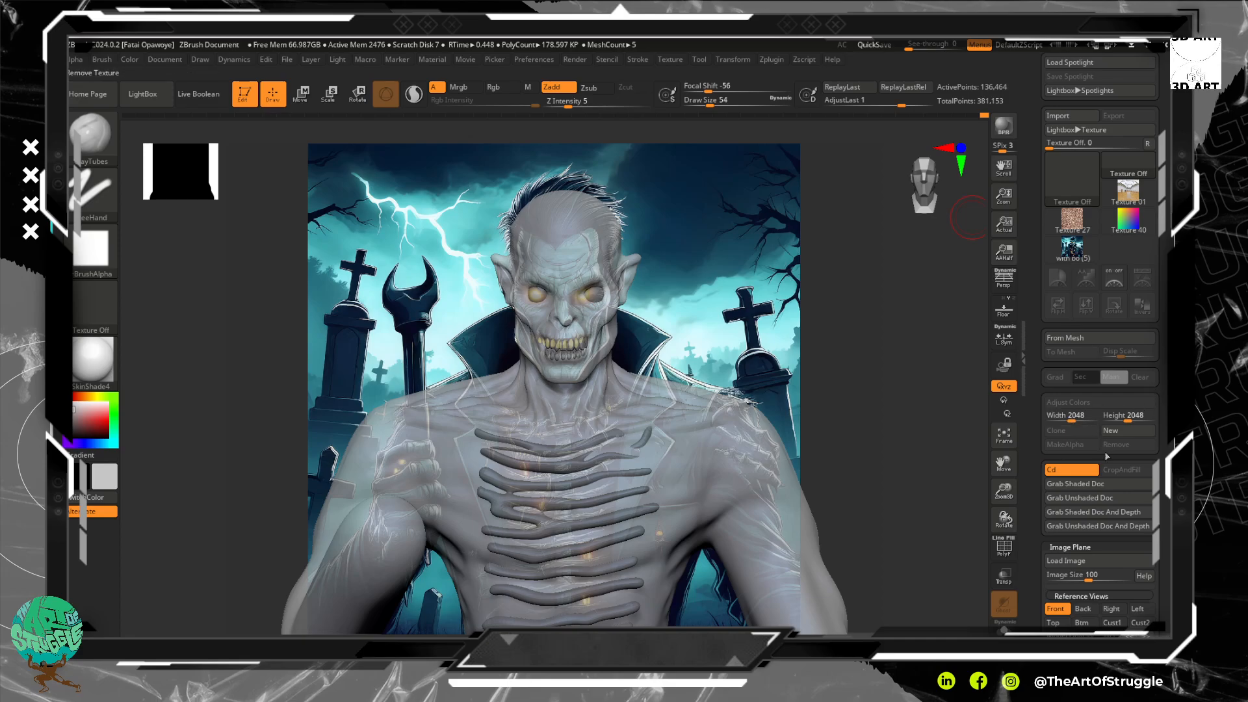
{"action": "left_click_drag", "start_coordinate": [1163, 627], "coordinate": [1163, 359]}
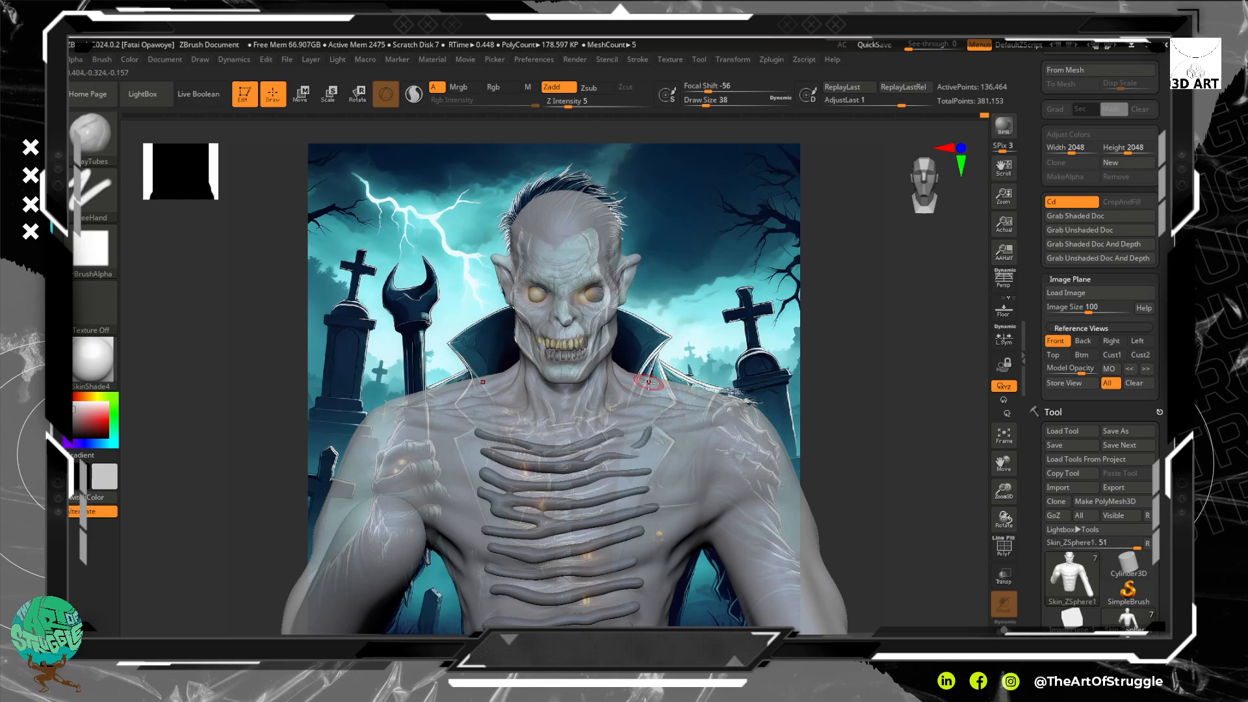
Mask the coat's collar and lapel shape symmetrically on the chest with MaskPen at draw size 38, following the reference.
{"action": "key", "text": "ctrl"}
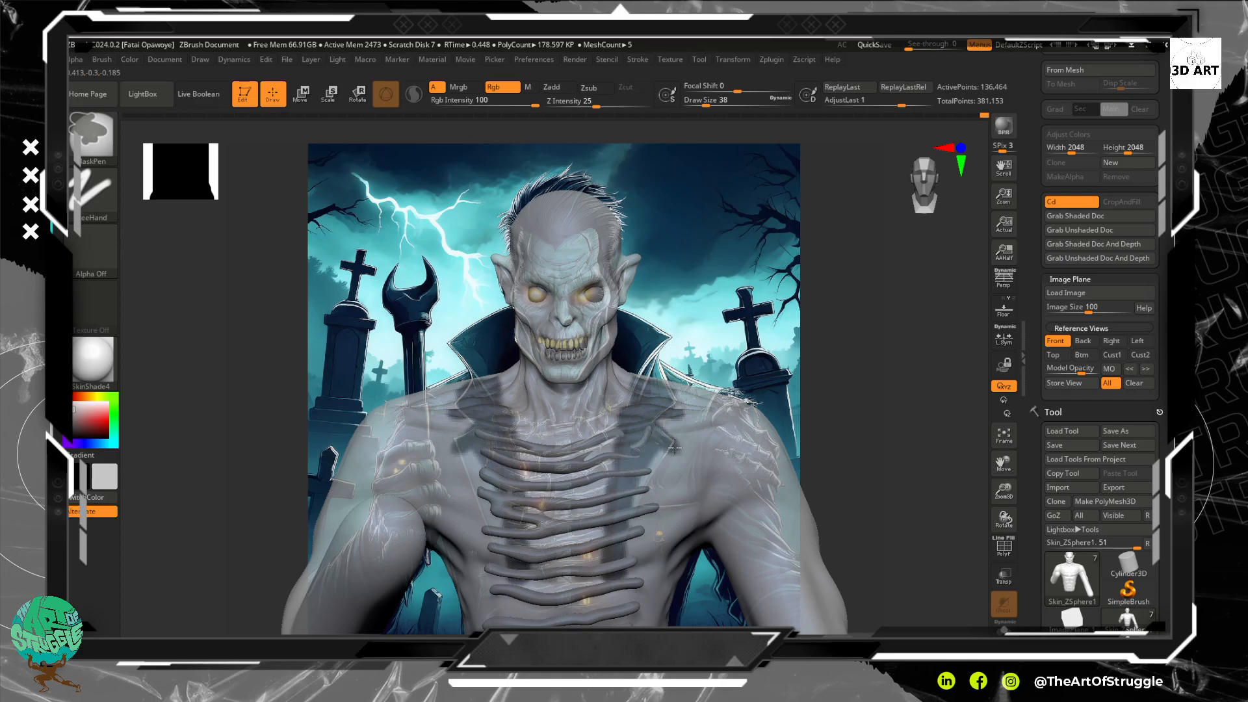
{"action": "mouse_move", "coordinate": [627, 546]}
{"action": "left_mouse_down", "text": "ctrl"}
{"action": "mouse_move", "coordinate": [609, 576]}
{"action": "mouse_move", "coordinate": [640, 511]}
{"action": "left_mouse_up", "text": "ctrl"}
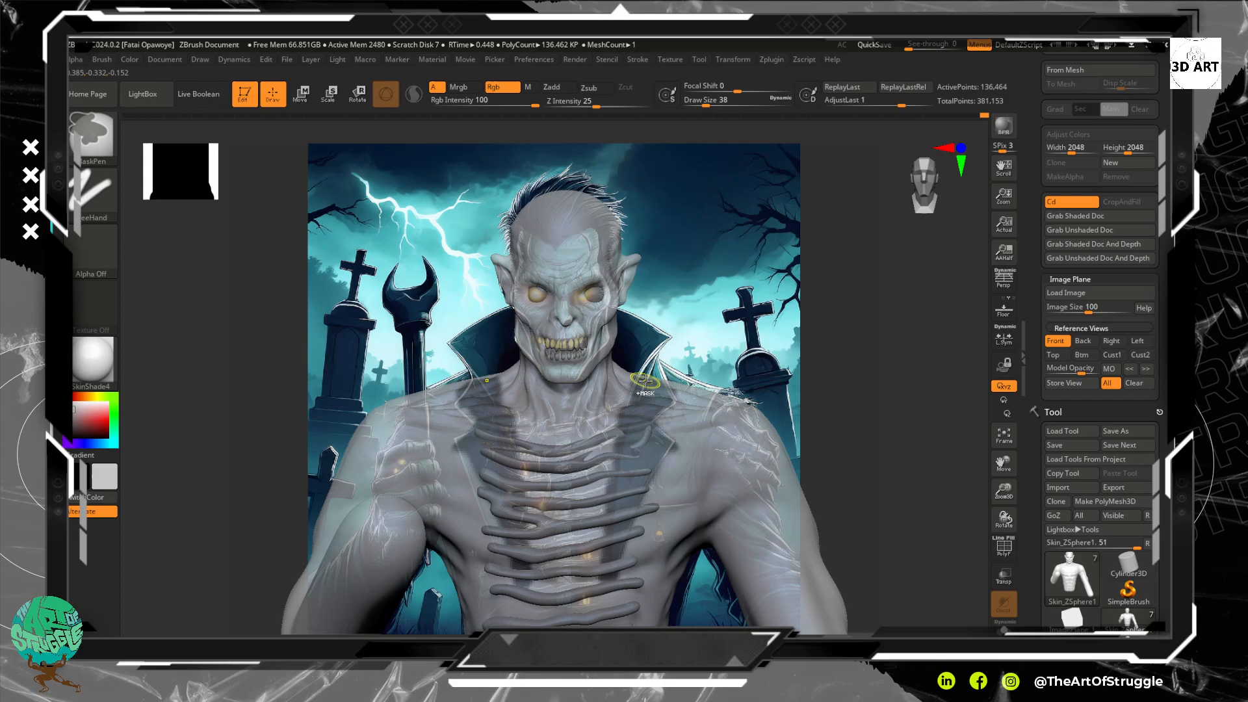
{"action": "left_click_drag", "start_coordinate": [845, 385], "coordinate": [680, 374]}
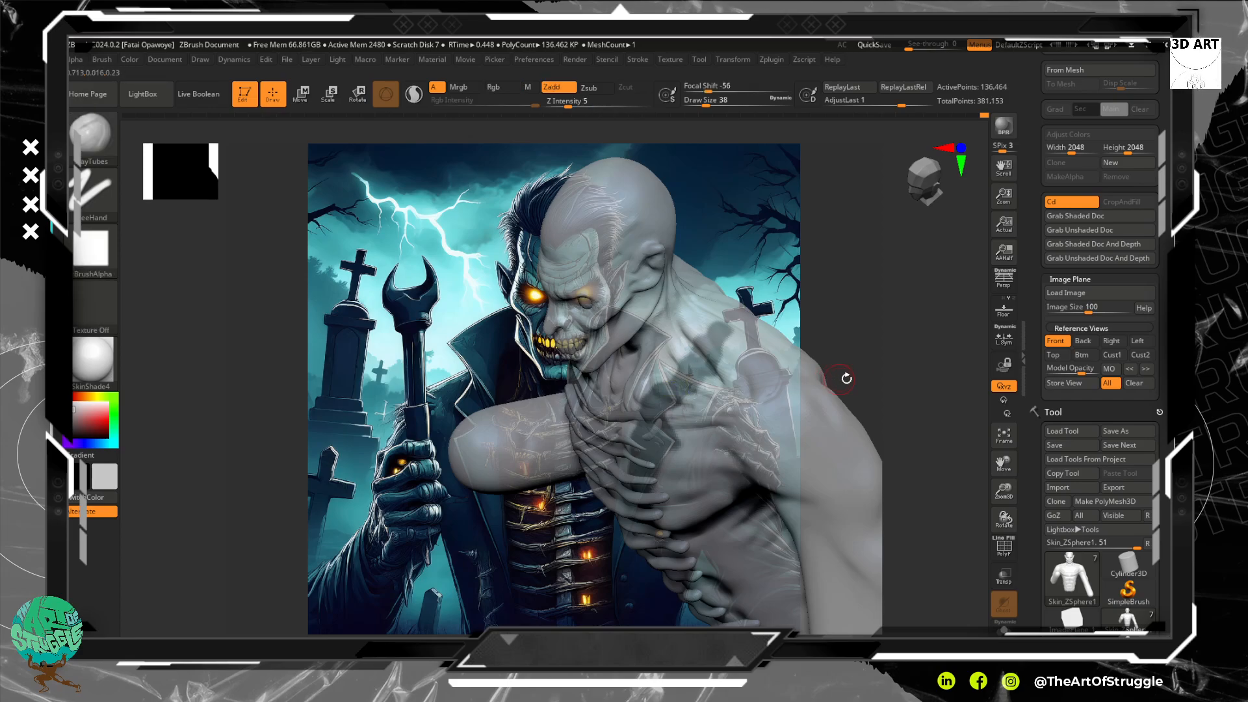
{"action": "mouse_move", "coordinate": [886, 391]}
{"action": "left_mouse_down"}
{"action": "mouse_move", "coordinate": [939, 298]}
{"action": "mouse_move", "coordinate": [789, 393]}
{"action": "left_mouse_up"}
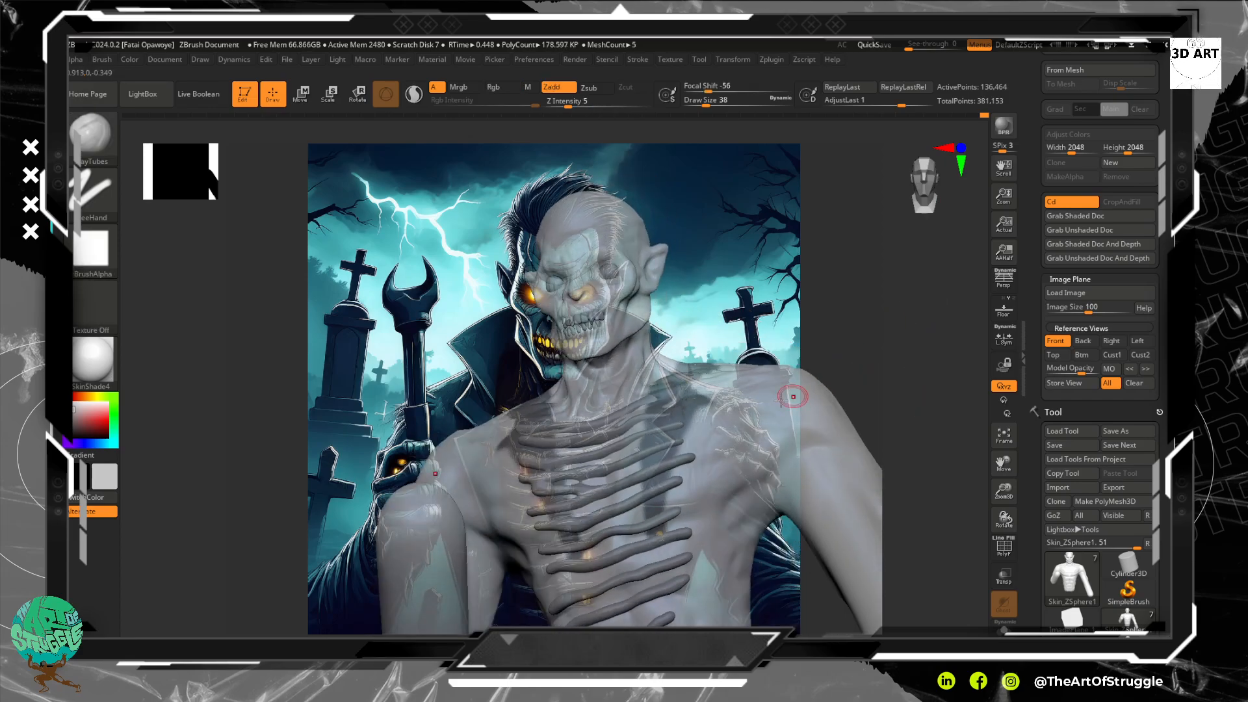
{"action": "left_click_drag", "start_coordinate": [883, 361], "coordinate": [884, 376], "text": "shift"}
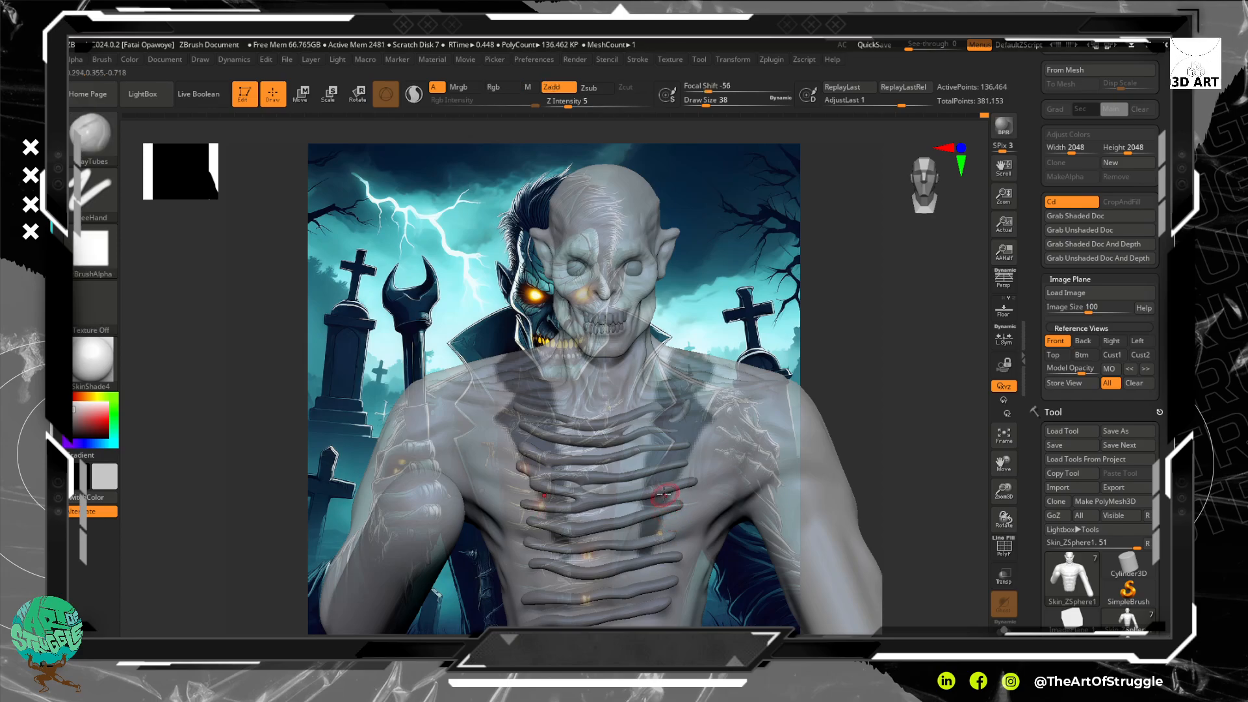
{"action": "key", "text": "ctrl"}
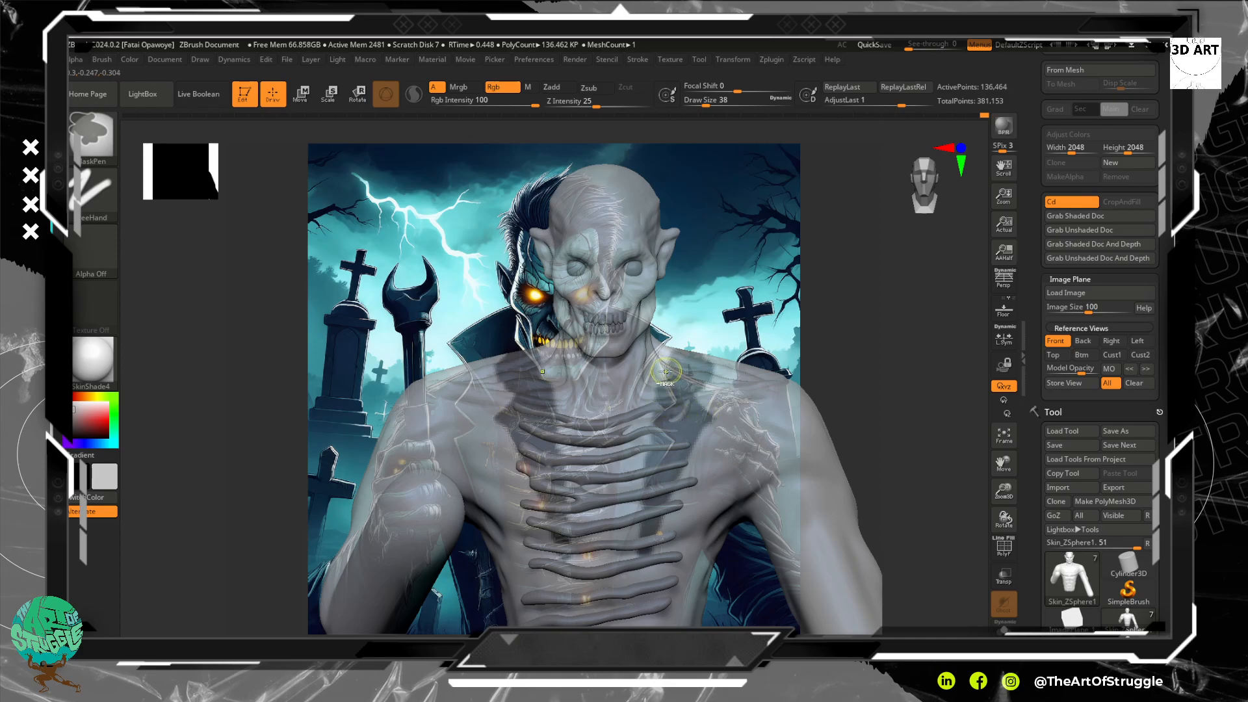
Realign the bust with the reference and refine the lapel mask, adding at the collar and erasing excess along the inner chest.
{"action": "mouse_move", "coordinate": [866, 331]}
{"action": "left_mouse_down", "text": "alt"}
{"action": "mouse_move", "coordinate": [814, 334]}
{"action": "mouse_move", "coordinate": [806, 343]}
{"action": "mouse_move", "coordinate": [825, 359]}
{"action": "left_mouse_up", "text": "alt"}
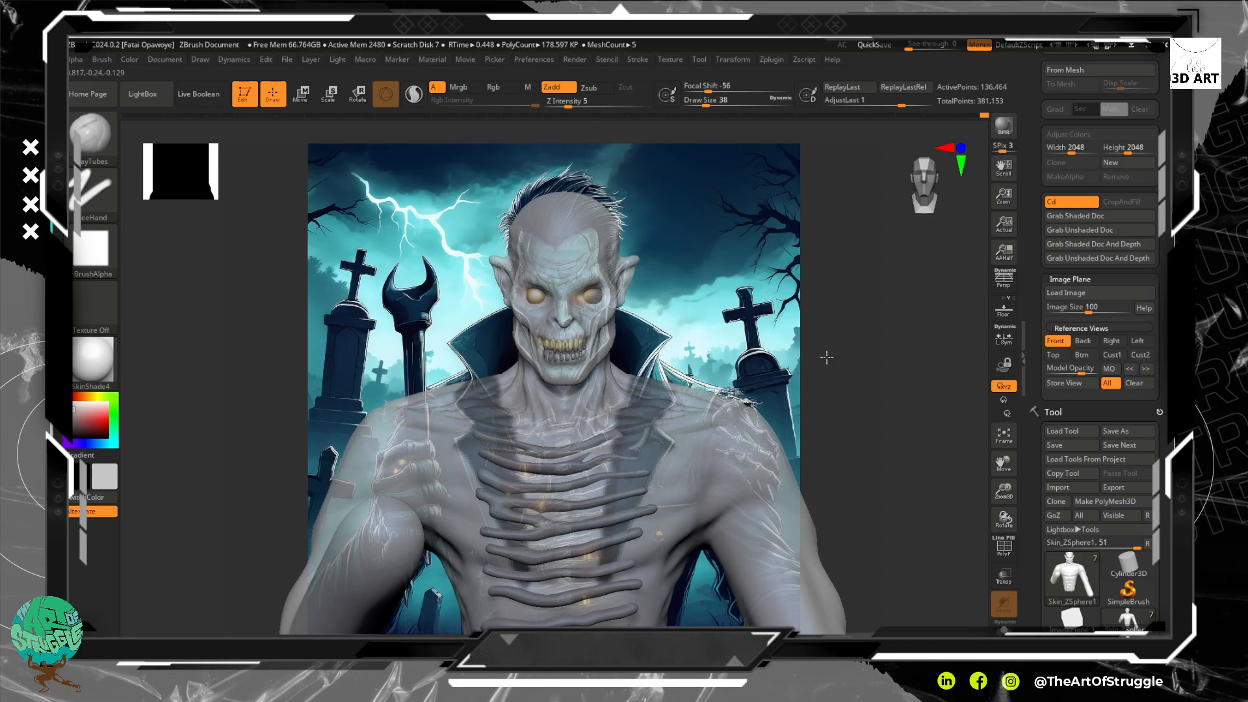
{"action": "mouse_move", "coordinate": [820, 353]}
{"action": "left_mouse_down", "text": "alt"}
{"action": "mouse_move", "coordinate": [822, 367]}
{"action": "mouse_move", "coordinate": [811, 354]}
{"action": "left_mouse_up", "text": "alt"}
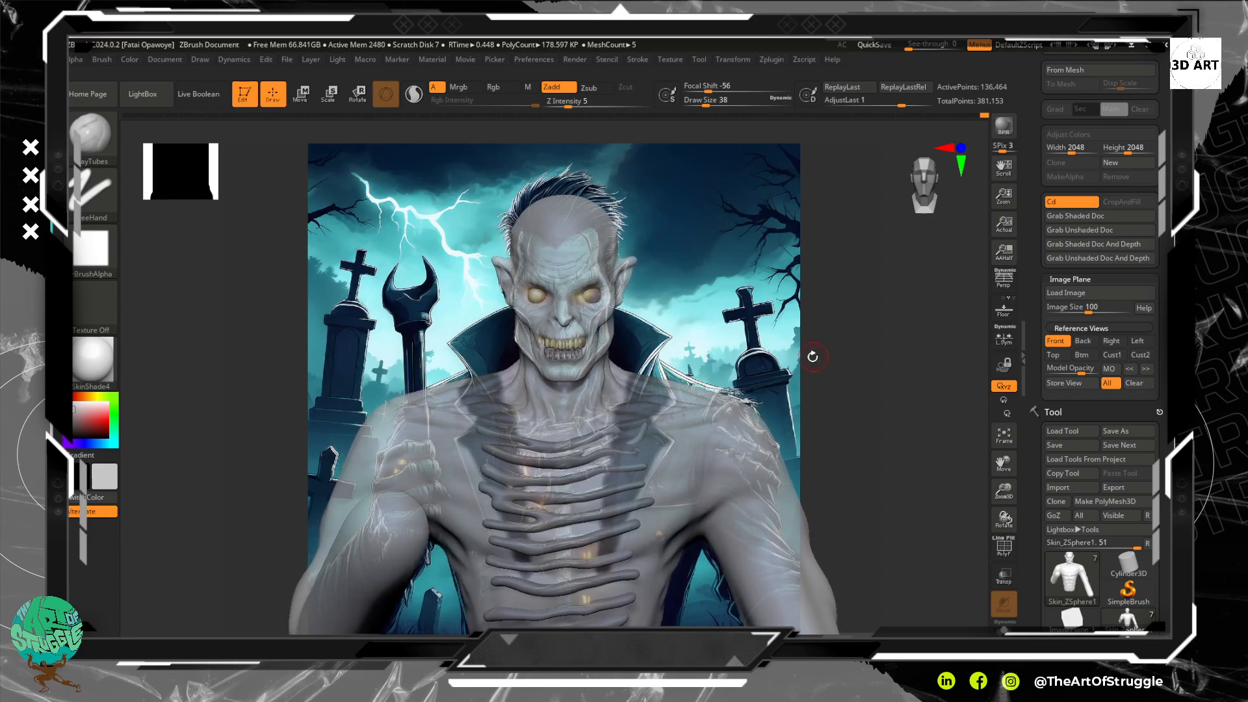
{"action": "key", "text": "ctrl"}
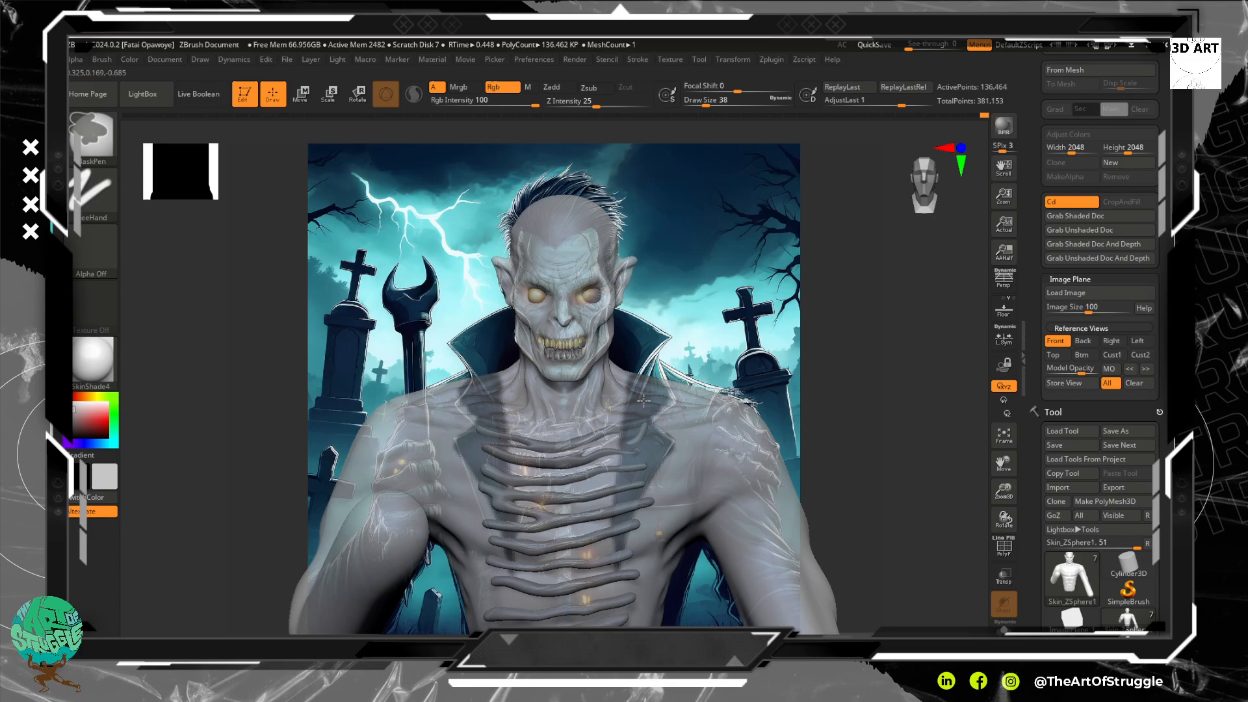
{"action": "left_click_drag", "start_coordinate": [654, 411], "coordinate": [657, 382], "text": "ctrl"}
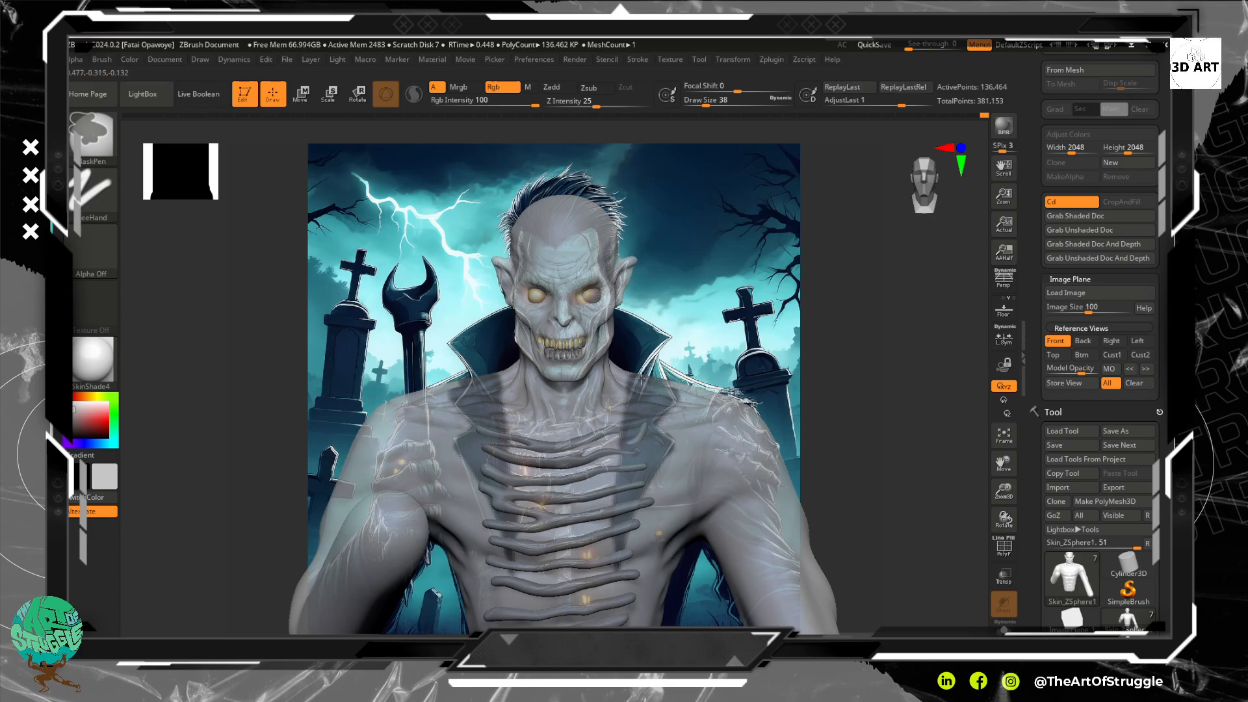
{"action": "left_click_drag", "start_coordinate": [629, 360], "coordinate": [606, 461], "text": "ctrl+alt"}
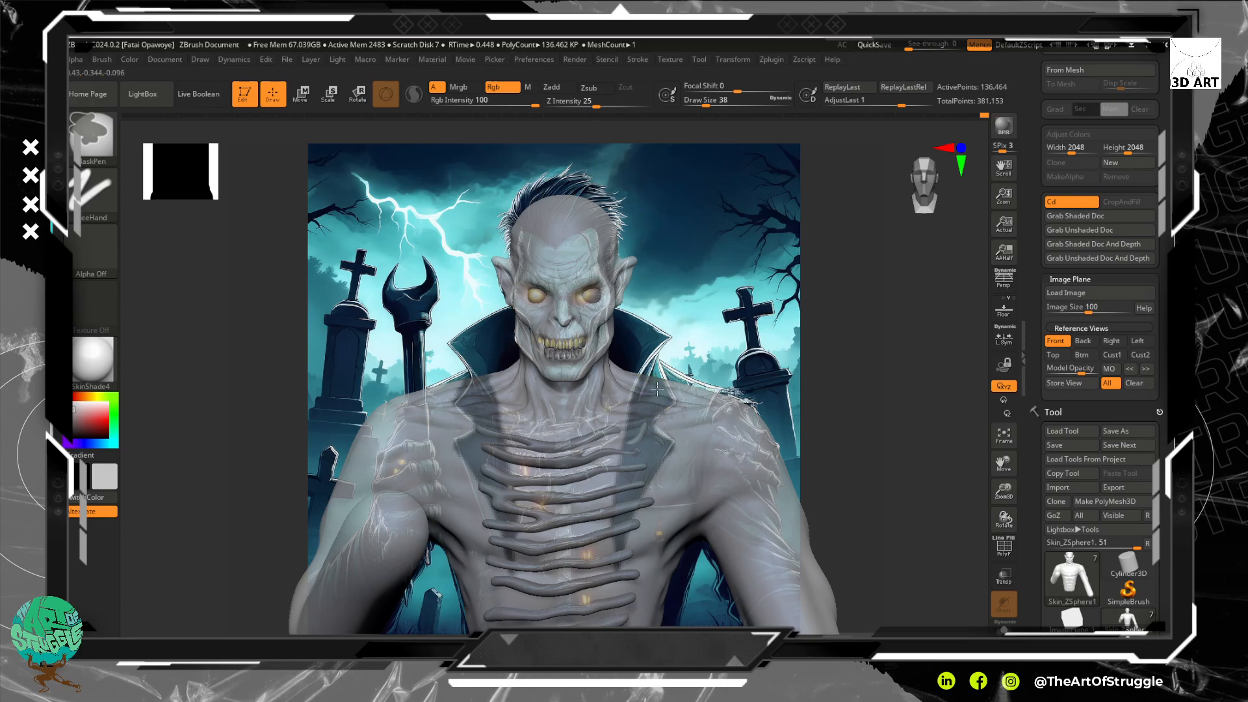
{"action": "left_click_drag", "start_coordinate": [658, 389], "coordinate": [694, 400], "text": "ctrl"}
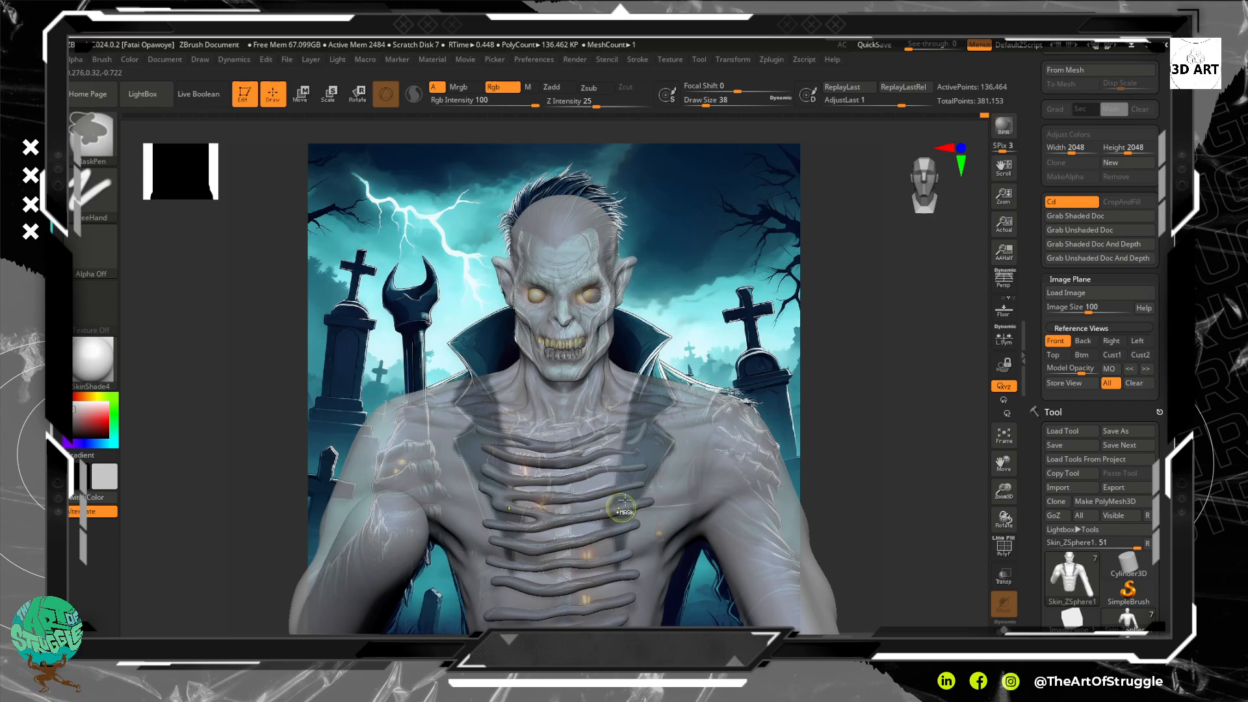
{"action": "left_click_drag", "start_coordinate": [622, 468], "coordinate": [597, 543], "text": "ctrl"}
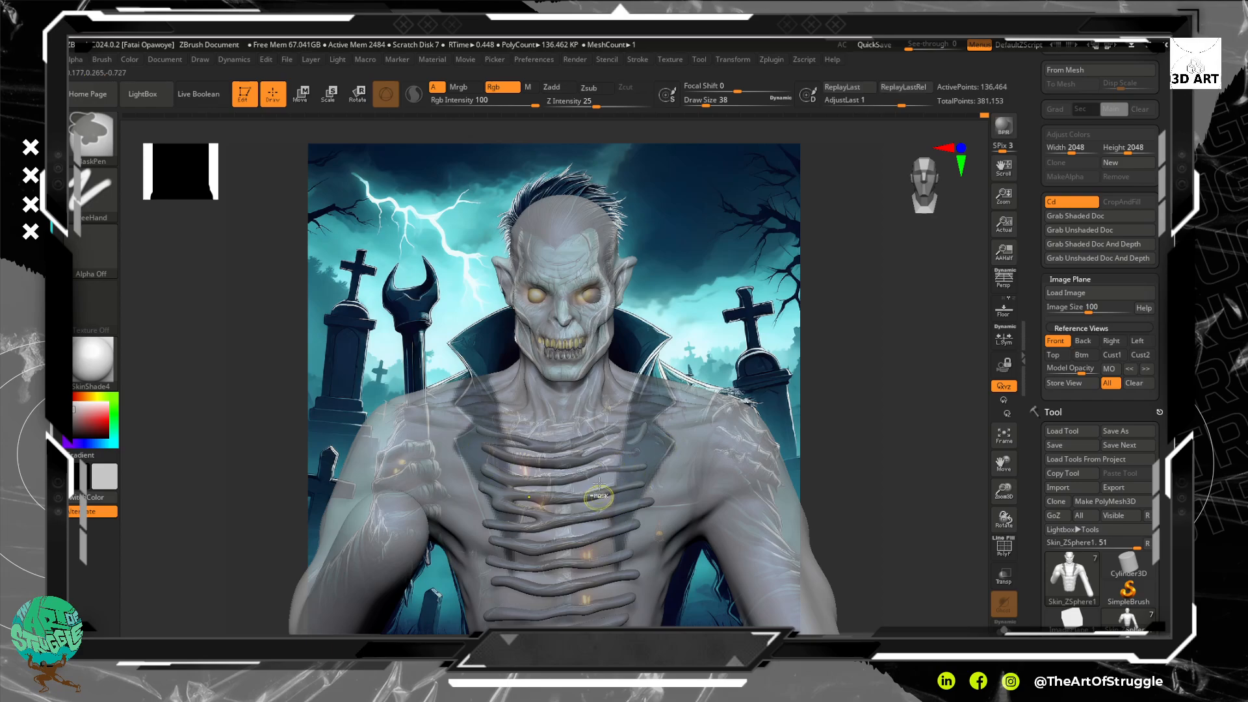
{"action": "left_click_drag", "start_coordinate": [603, 488], "coordinate": [612, 590], "text": "ctrl+alt"}
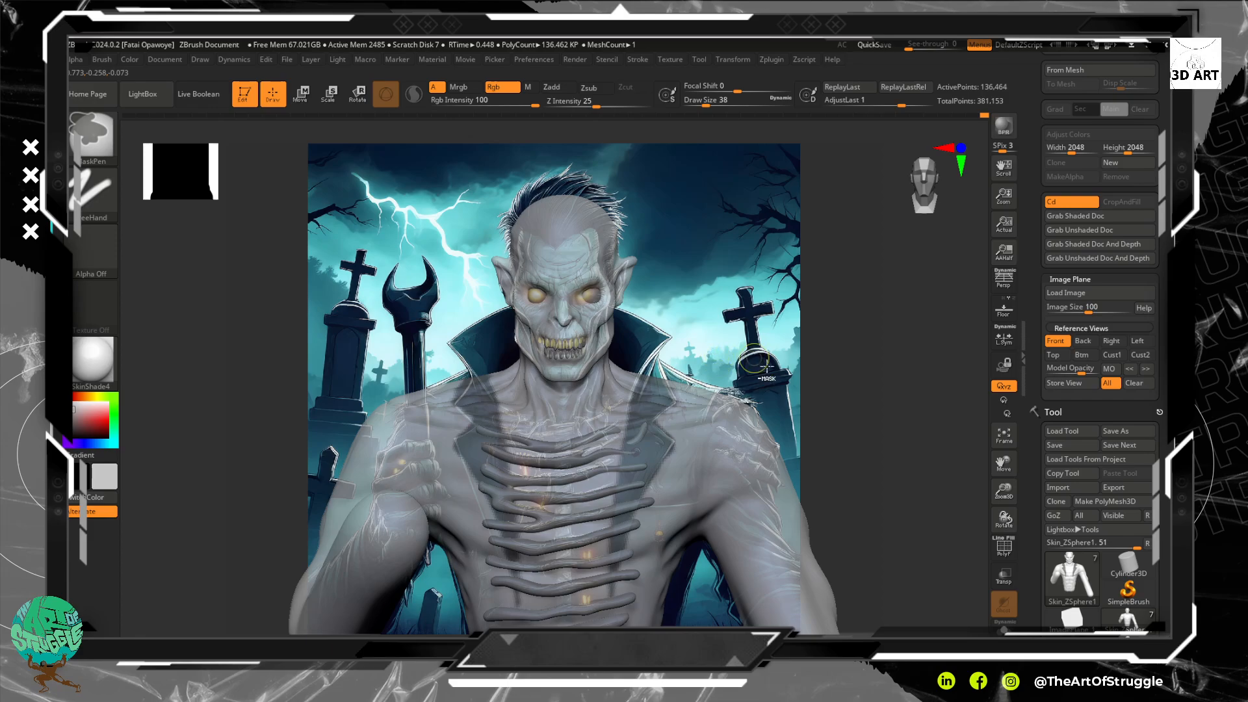
Extend the collar mask over the top of the shoulder beside the neck and return to the front view.
{"action": "mouse_move", "coordinate": [879, 380]}
{"action": "left_mouse_down"}
{"action": "mouse_move", "coordinate": [813, 499]}
{"action": "mouse_move", "coordinate": [788, 507]}
{"action": "left_mouse_up"}
{"action": "mouse_move", "coordinate": [621, 278]}
{"action": "left_mouse_down", "text": "ctrl"}
{"action": "mouse_move", "coordinate": [669, 359]}
{"action": "mouse_move", "coordinate": [626, 279]}
{"action": "left_mouse_up", "text": "ctrl"}
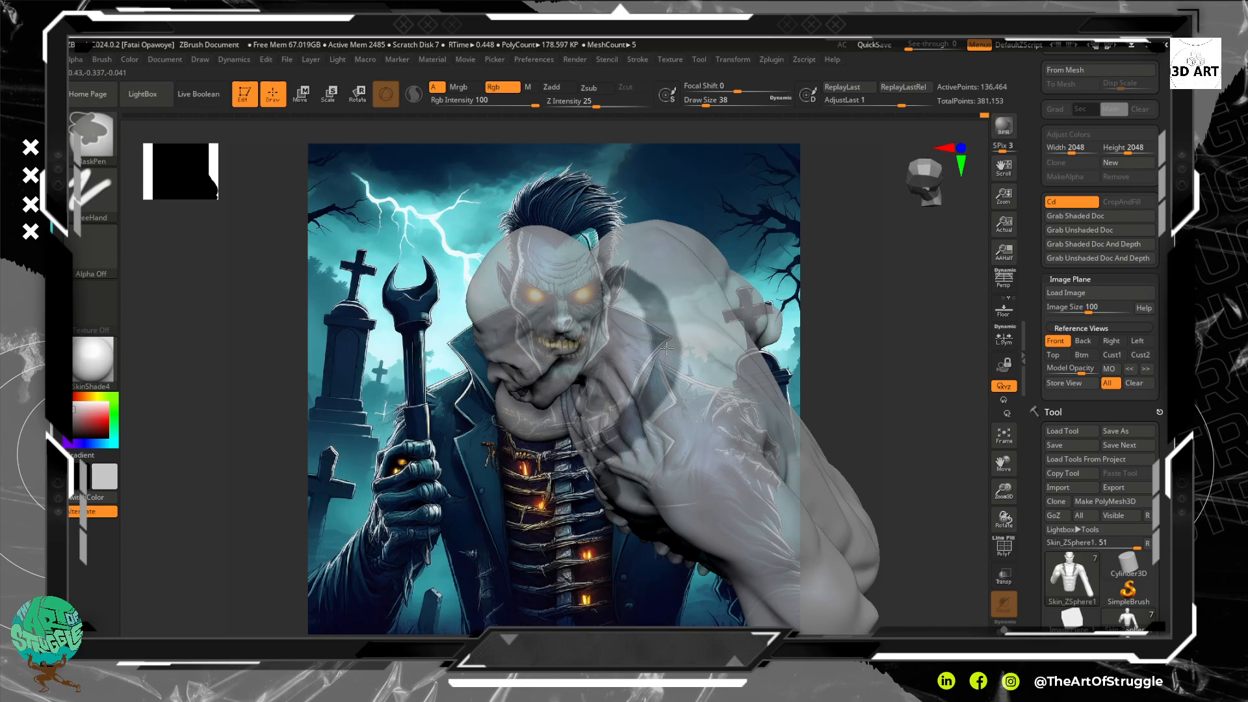
{"action": "mouse_move", "coordinate": [902, 414]}
{"action": "left_mouse_down", "text": "shift"}
{"action": "mouse_move", "coordinate": [933, 316]}
{"action": "mouse_move", "coordinate": [951, 314]}
{"action": "mouse_move", "coordinate": [947, 366]}
{"action": "mouse_move", "coordinate": [947, 353]}
{"action": "mouse_move", "coordinate": [867, 388]}
{"action": "mouse_move", "coordinate": [805, 452]}
{"action": "mouse_move", "coordinate": [803, 437]}
{"action": "left_mouse_up", "text": "shift"}
Sharpen the collar and lapel mask edges, including the notch near the shoulder, using a draw size of 14.
{"action": "key", "text": "ctrl"}
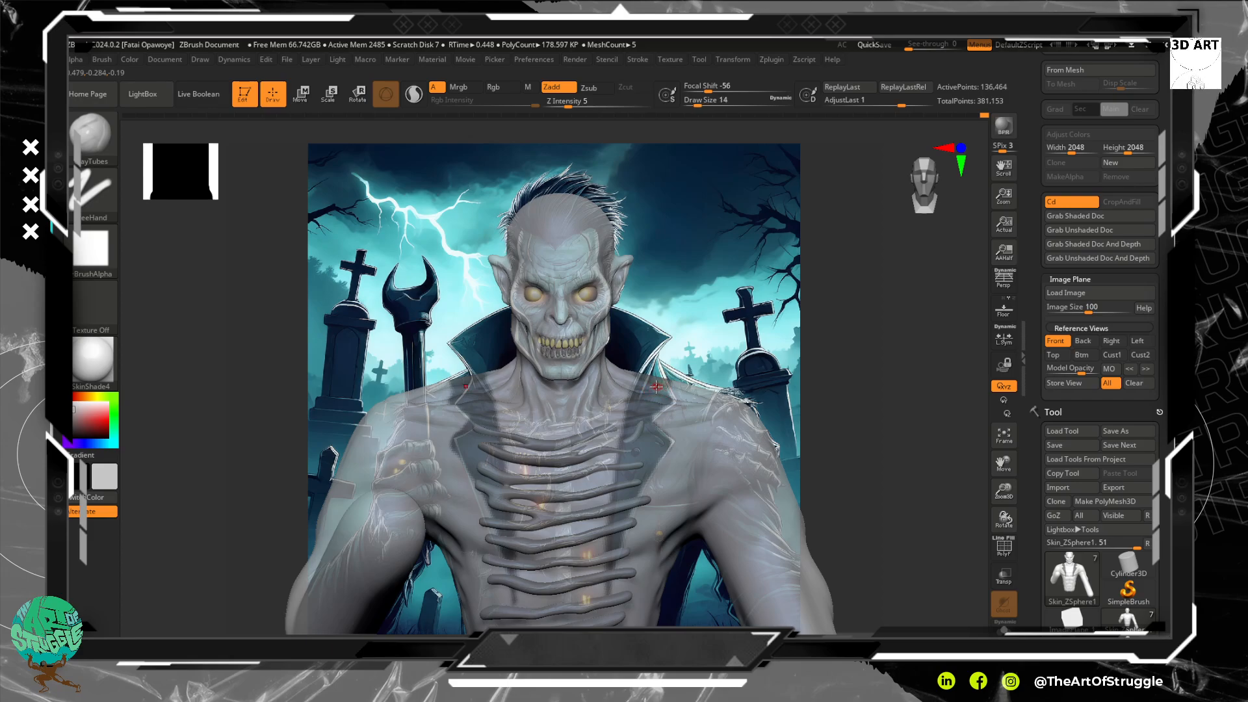
{"action": "key", "text": "ctrl"}
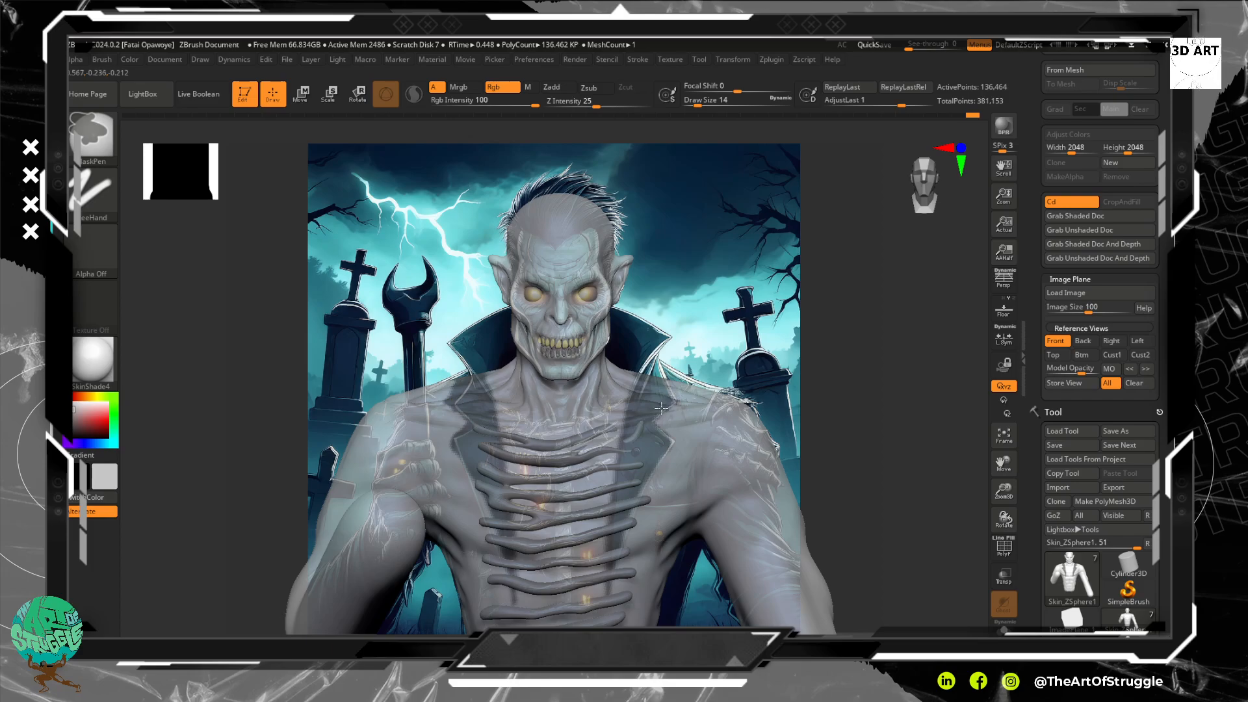
{"action": "left_click_drag", "start_coordinate": [662, 393], "coordinate": [669, 394], "text": "ctrl"}
{"action": "left_click", "coordinate": [647, 382], "text": "ctrl"}
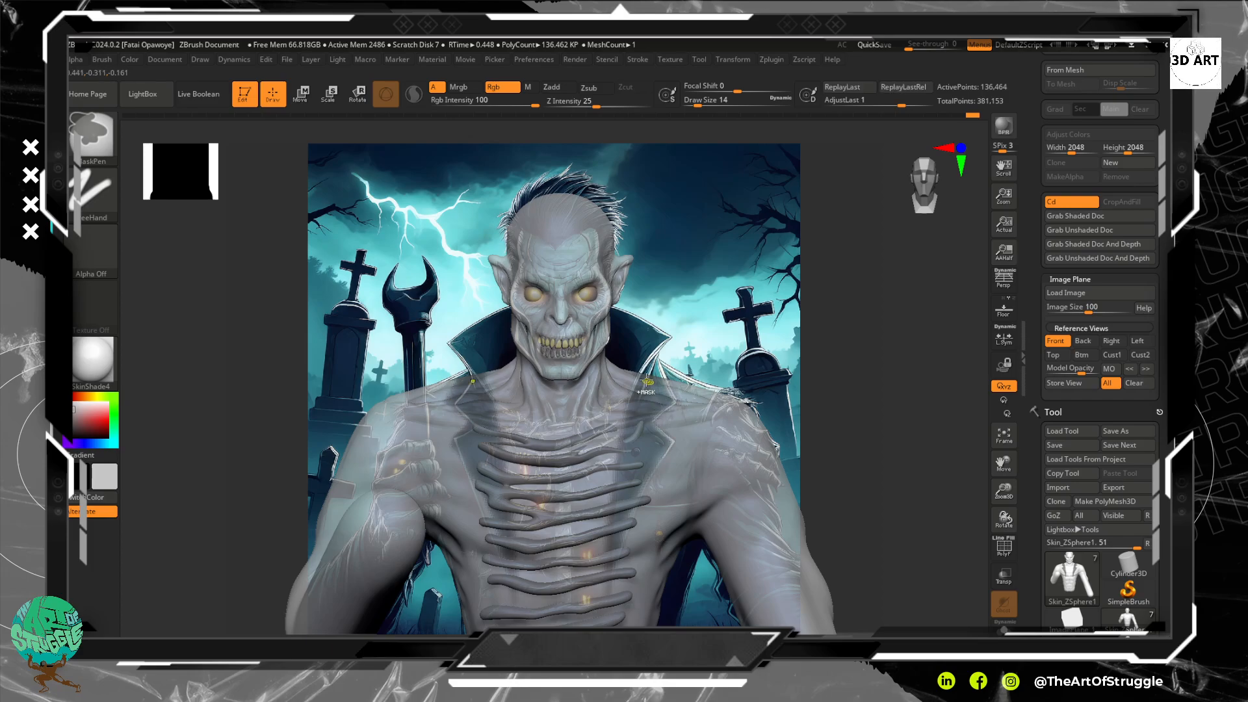
{"action": "left_click", "coordinate": [641, 420], "text": "ctrl"}
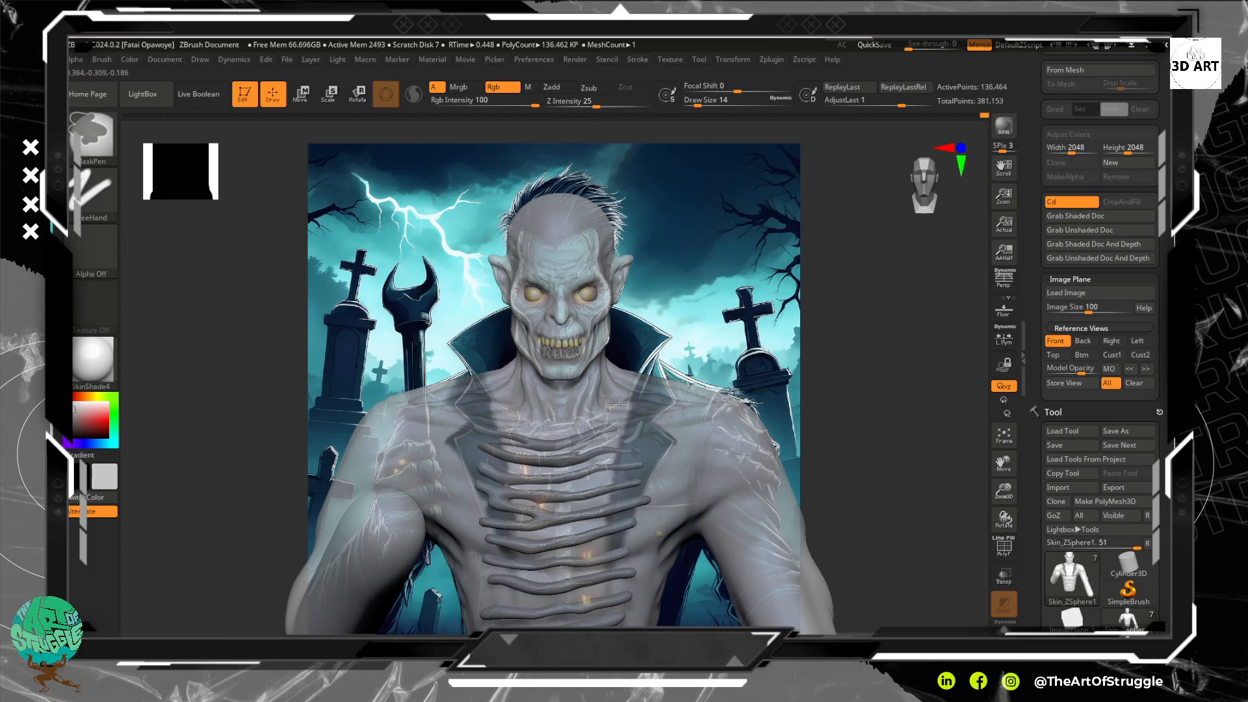
{"action": "left_click_drag", "start_coordinate": [620, 404], "coordinate": [623, 408], "text": "ctrl"}
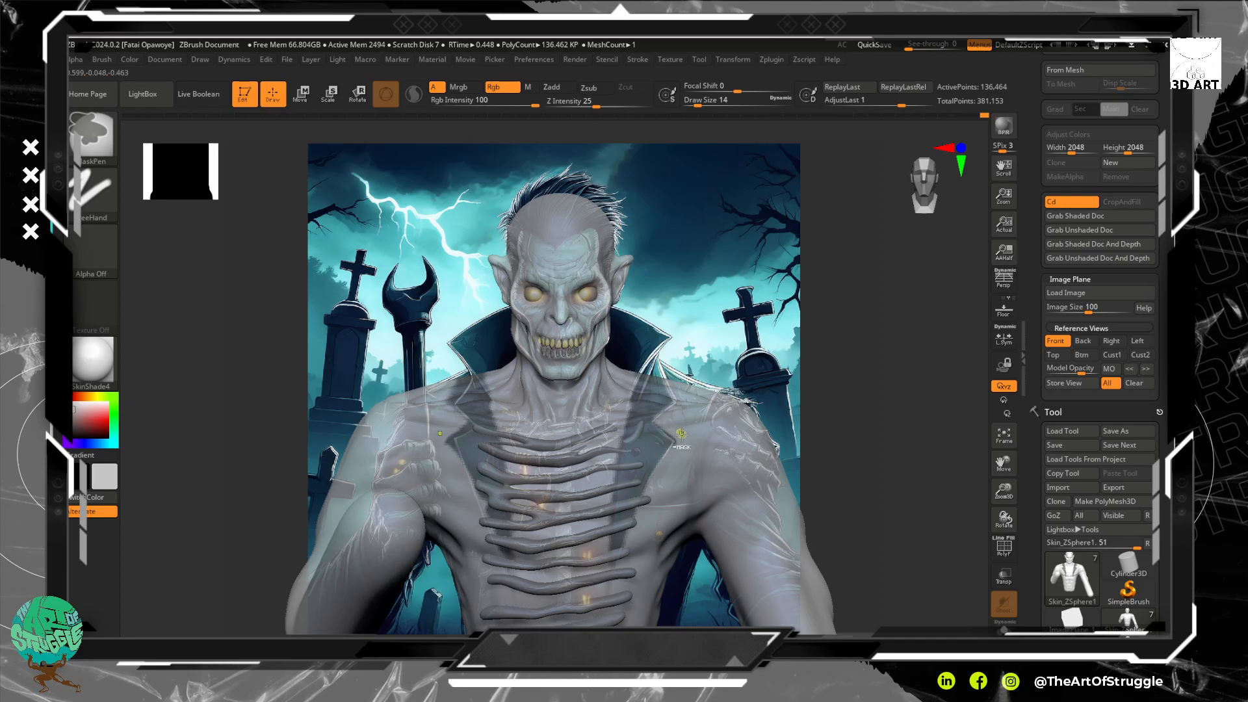
{"action": "left_click_drag", "start_coordinate": [680, 442], "coordinate": [683, 435], "text": "ctrl"}
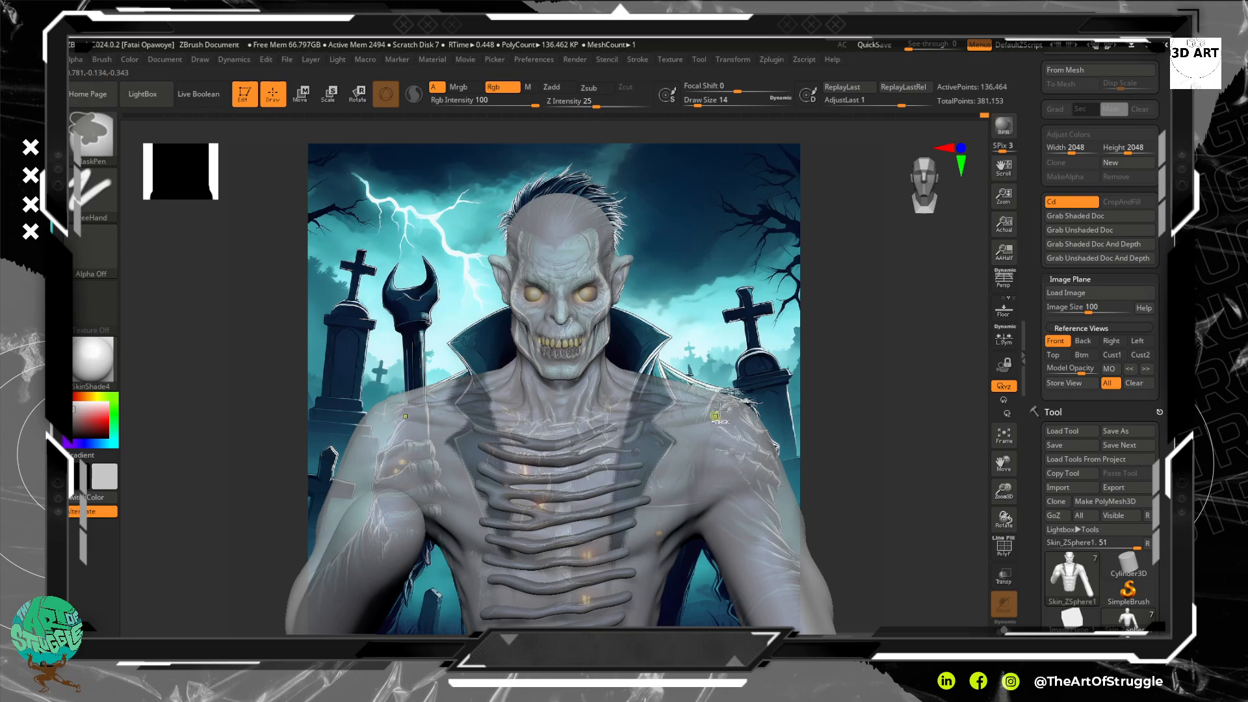
Set the model opacity to 100 so the masked bust is fully opaque.
{"action": "mouse_move", "coordinate": [864, 411]}
{"action": "left_mouse_down"}
{"action": "mouse_move", "coordinate": [788, 479]}
{"action": "mouse_move", "coordinate": [853, 439]}
{"action": "left_mouse_up"}
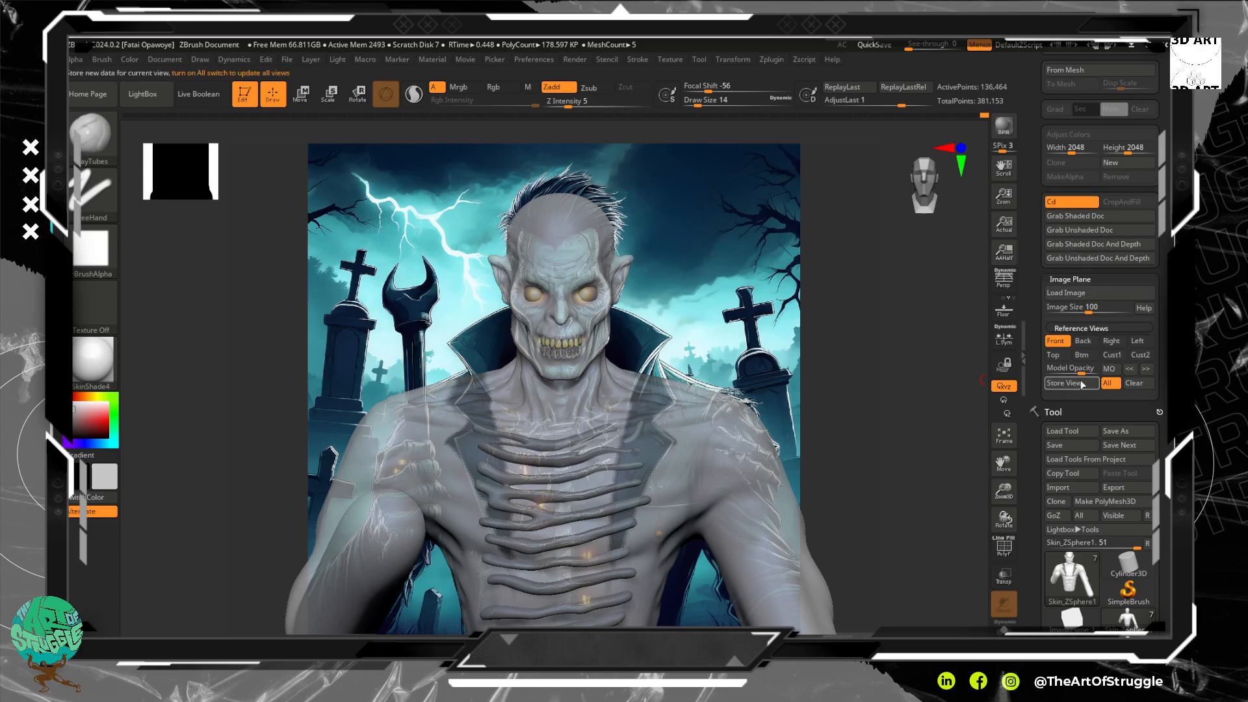
{"action": "left_click_drag", "start_coordinate": [1078, 369], "coordinate": [1098, 371]}
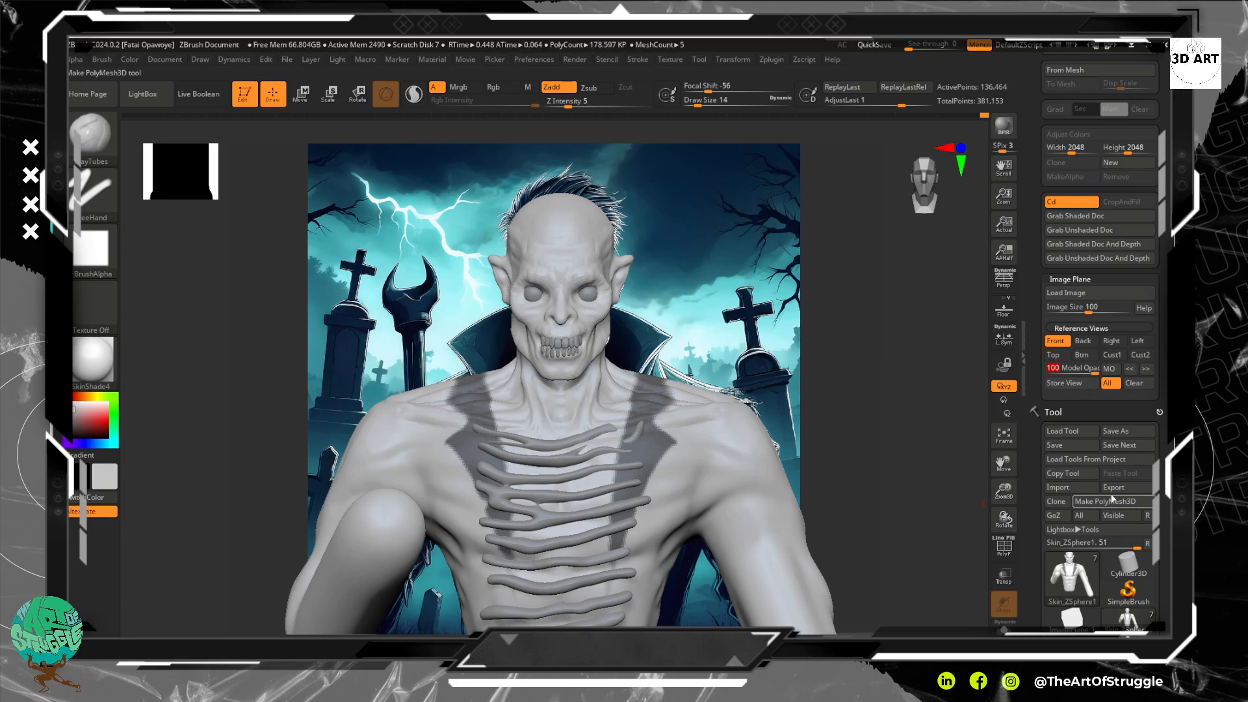
Extract the masked collar and lapels from the bust with a thickness of 0.01 and smoothness 1, and accept them as a new subtool.
{"action": "left_click_drag", "start_coordinate": [1157, 485], "coordinate": [1156, 383]}
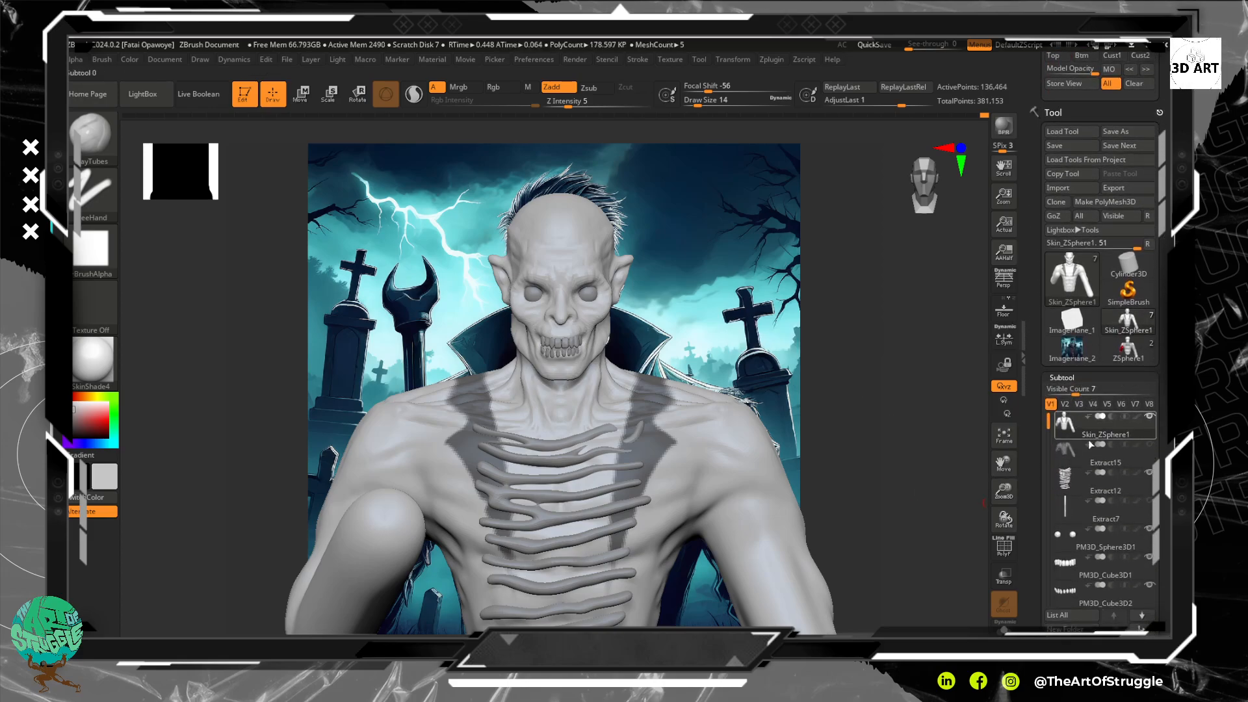
{"action": "left_click_drag", "start_coordinate": [1162, 501], "coordinate": [1163, 417]}
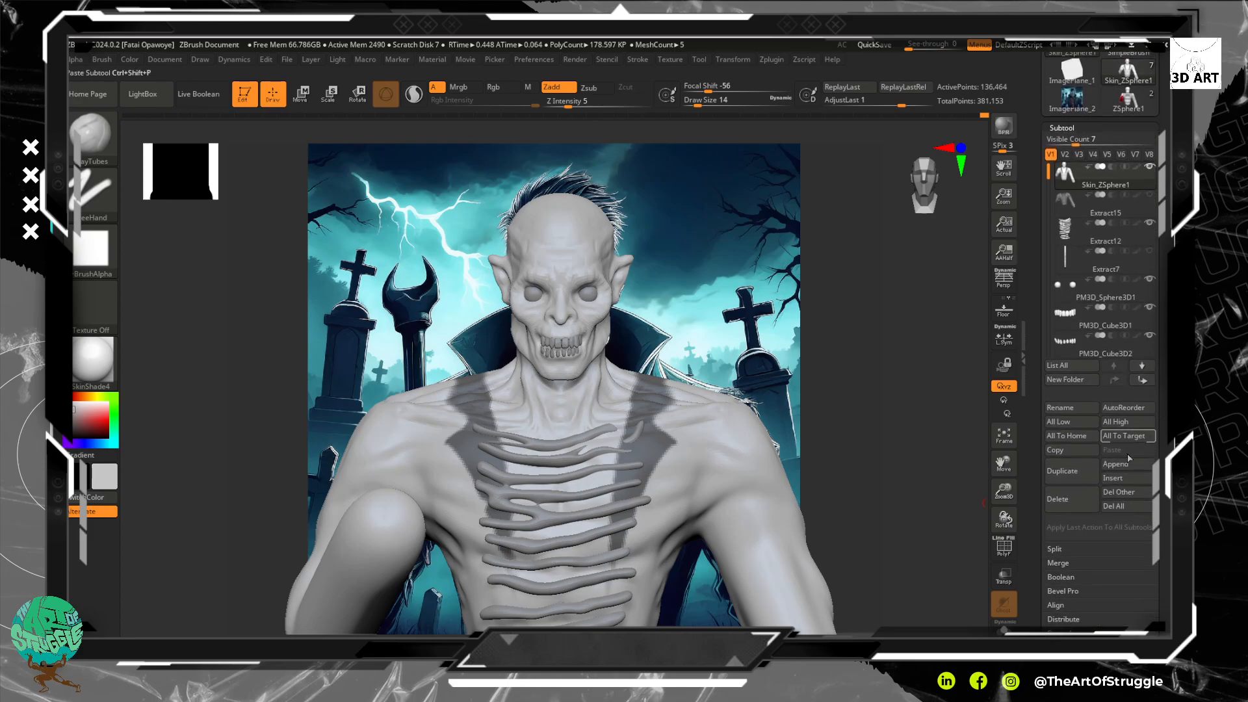
{"action": "left_click_drag", "start_coordinate": [1168, 541], "coordinate": [1163, 465]}
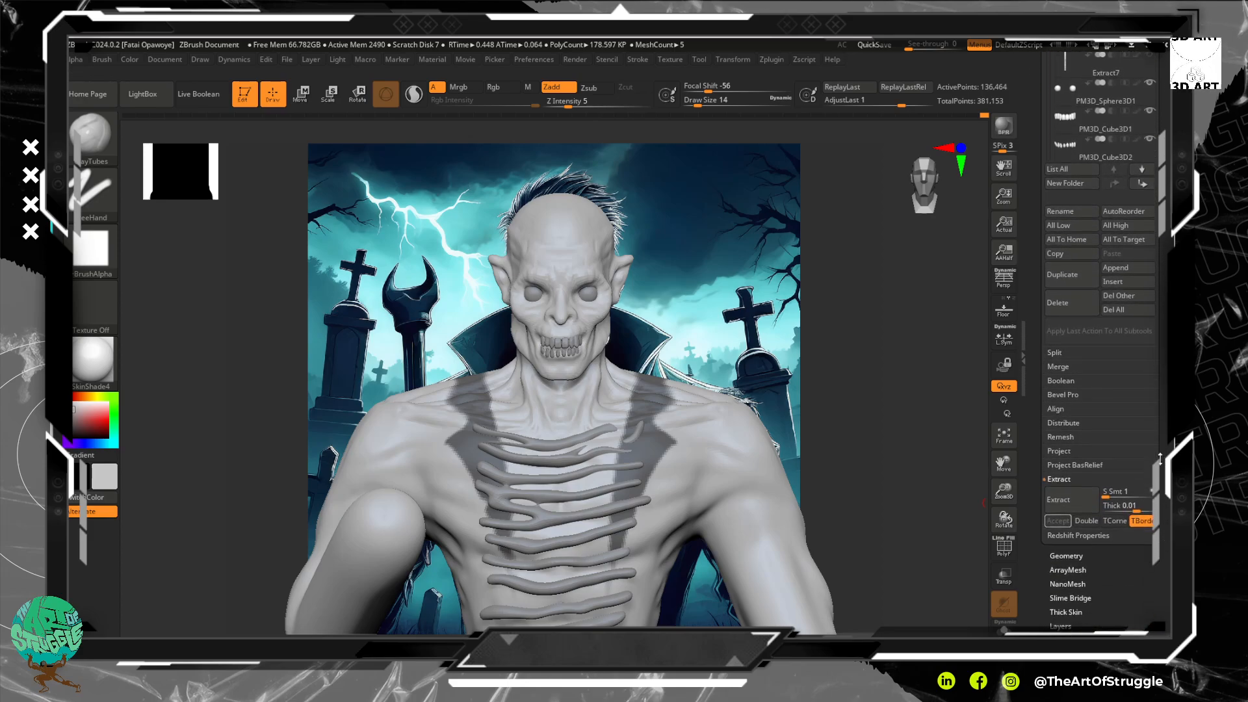
{"action": "left_click", "coordinate": [1073, 498]}
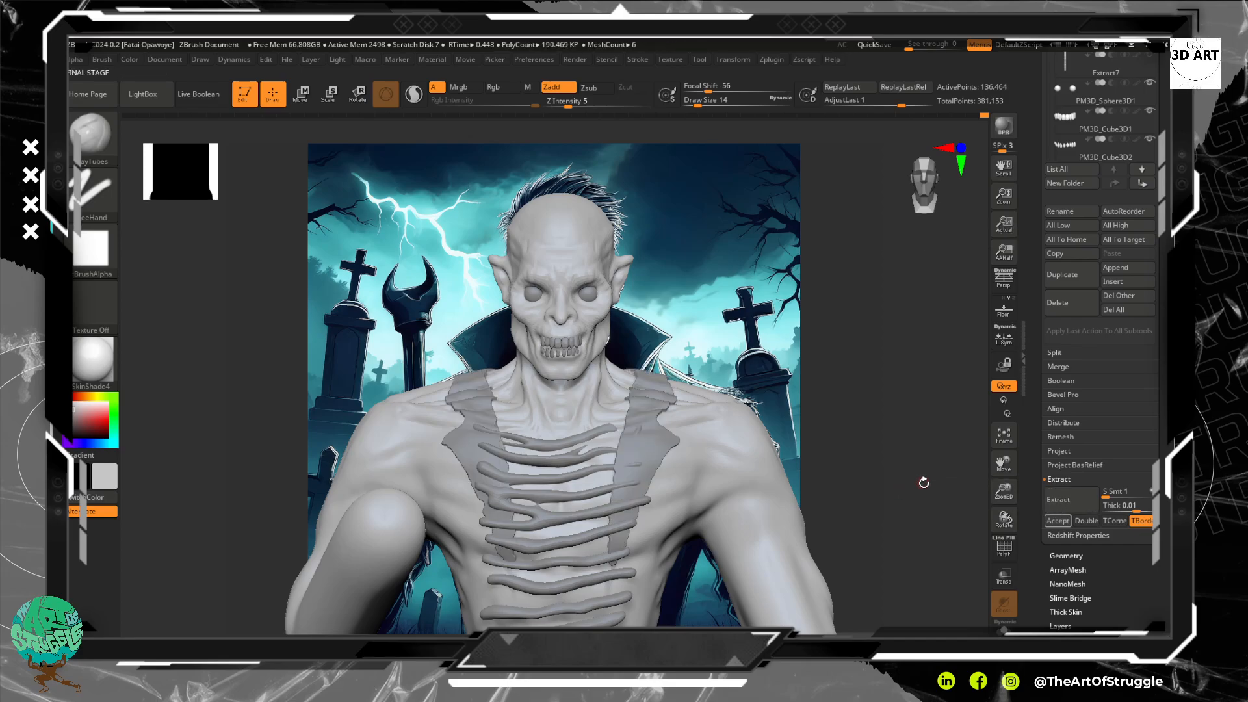
{"action": "mouse_move", "coordinate": [912, 485]}
{"action": "left_mouse_down"}
{"action": "mouse_move", "coordinate": [867, 501]}
{"action": "mouse_move", "coordinate": [881, 498]}
{"action": "left_mouse_up"}
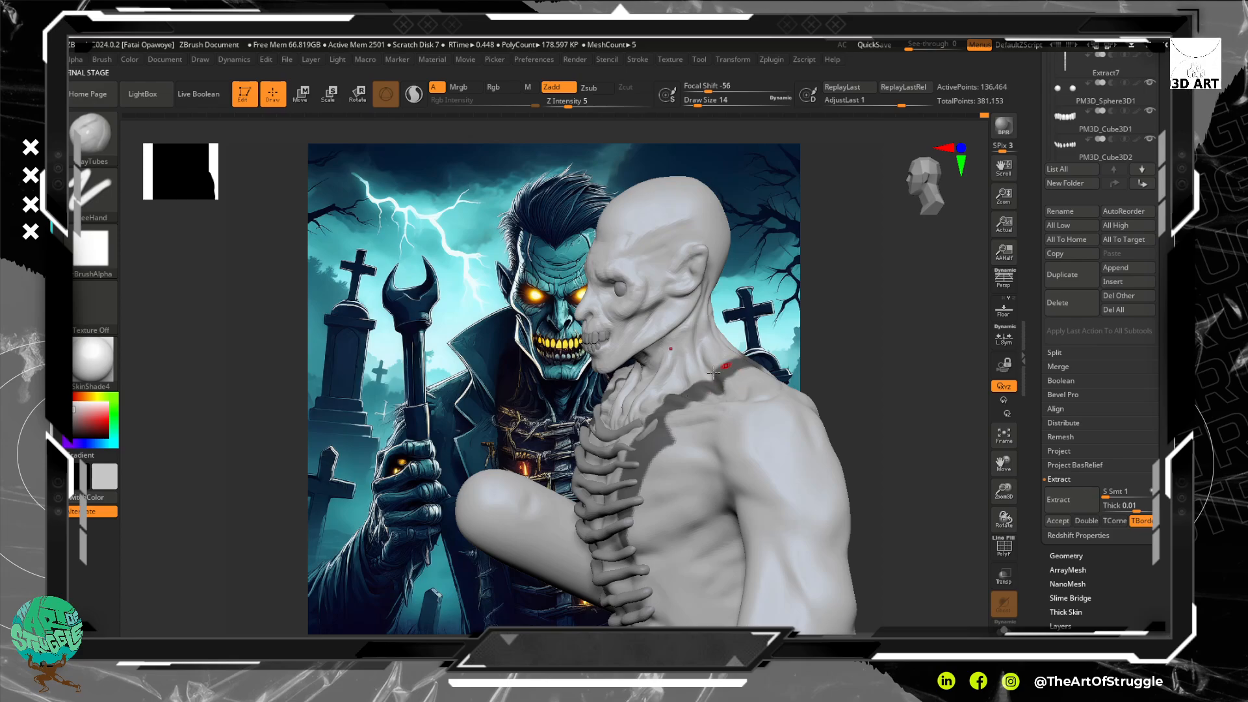
{"action": "left_click", "coordinate": [1057, 518]}
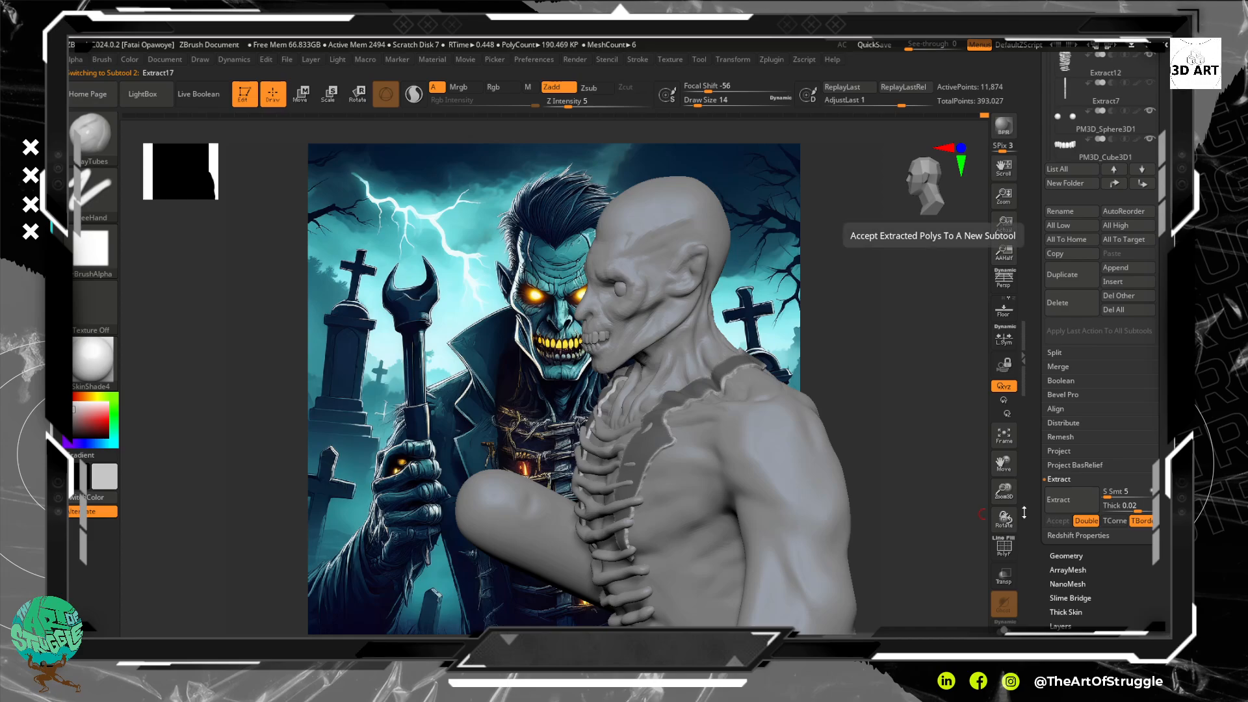
Keep the extracted lapels' surfaces masked and smooth their unmasked border edges with the Polish By Features deformation.
{"action": "left_click_drag", "start_coordinate": [889, 479], "coordinate": [936, 494], "text": "shift"}
{"action": "left_click_drag", "start_coordinate": [892, 450], "coordinate": [923, 454], "text": "alt"}
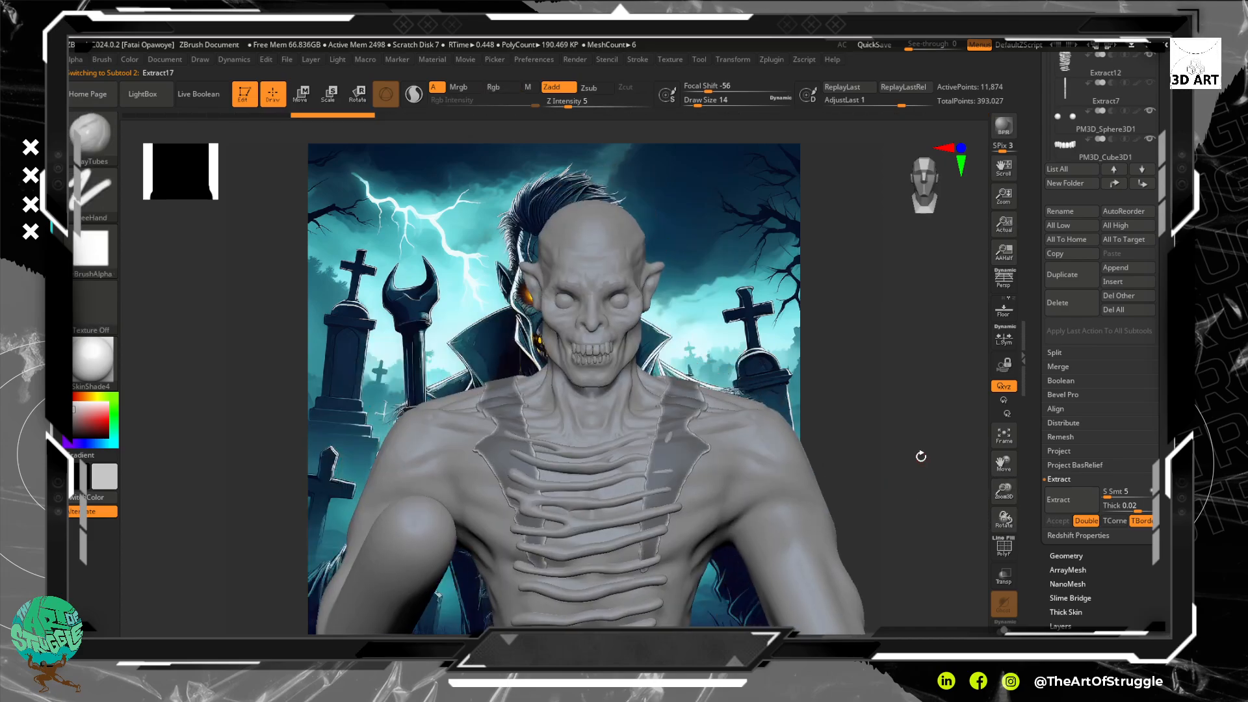
{"action": "left_click", "coordinate": [853, 388], "text": "ctrl"}
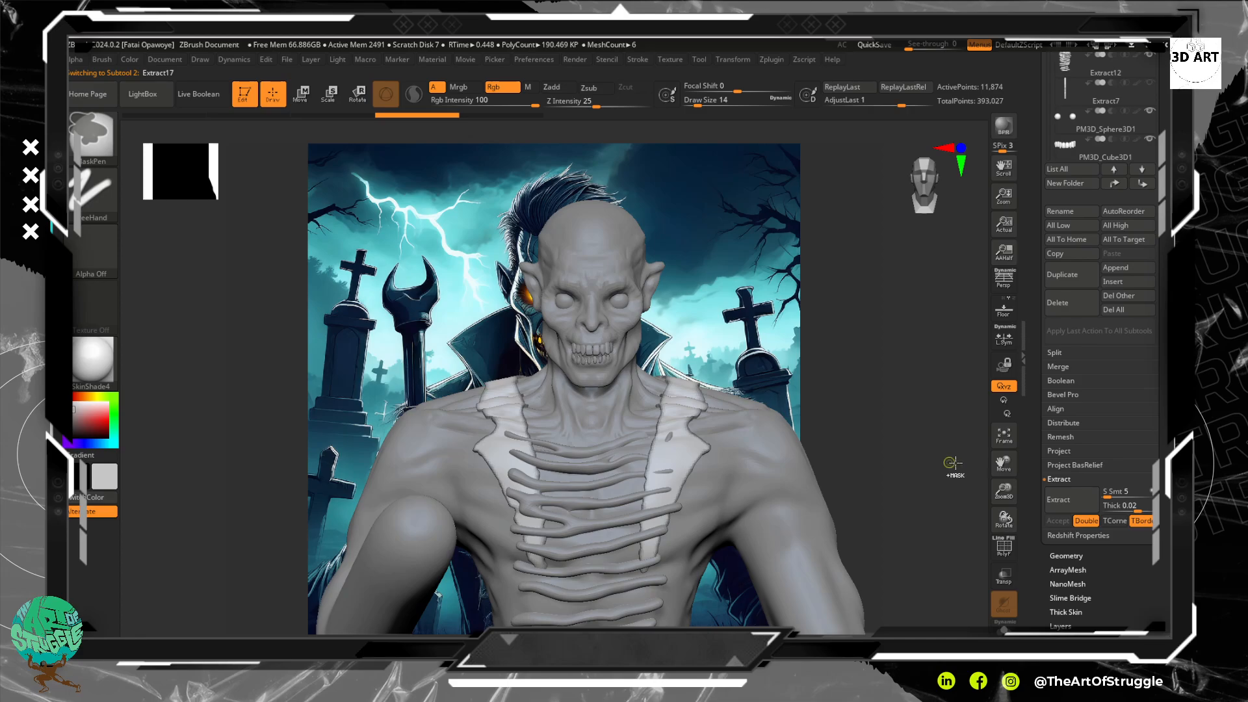
{"action": "left_click", "coordinate": [765, 339], "text": "ctrl"}
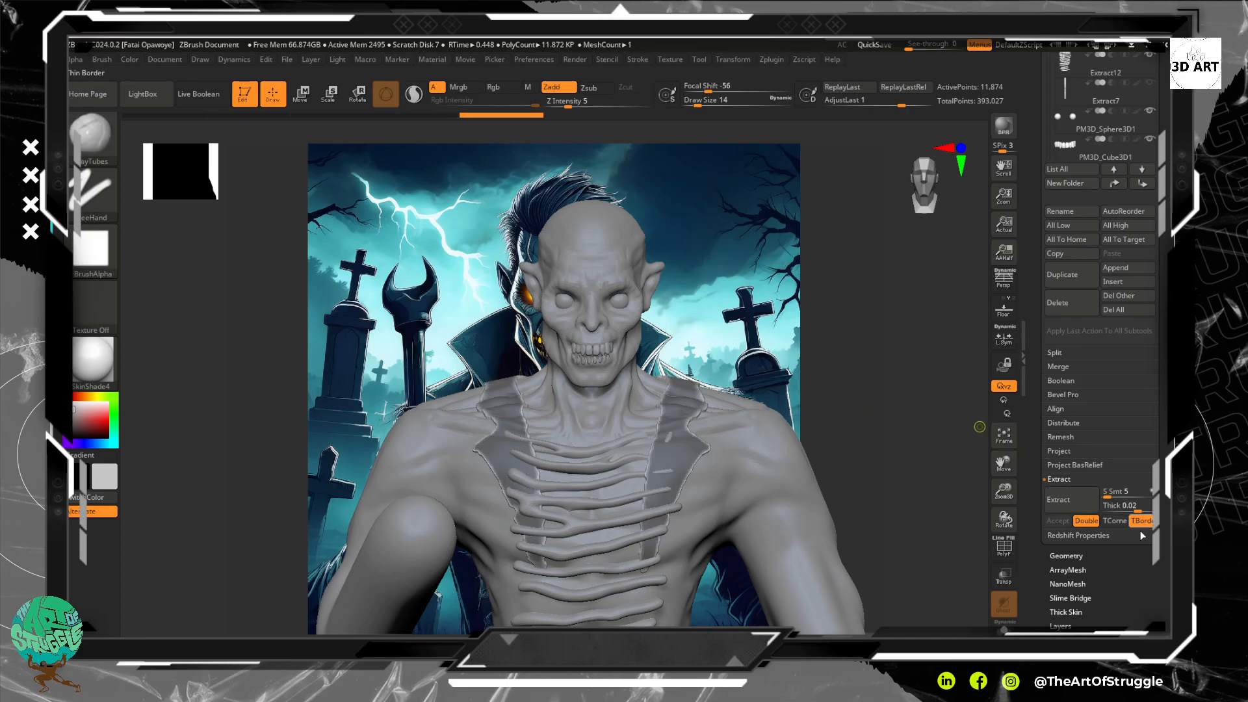
{"action": "left_click_drag", "start_coordinate": [1137, 551], "coordinate": [1110, 457]}
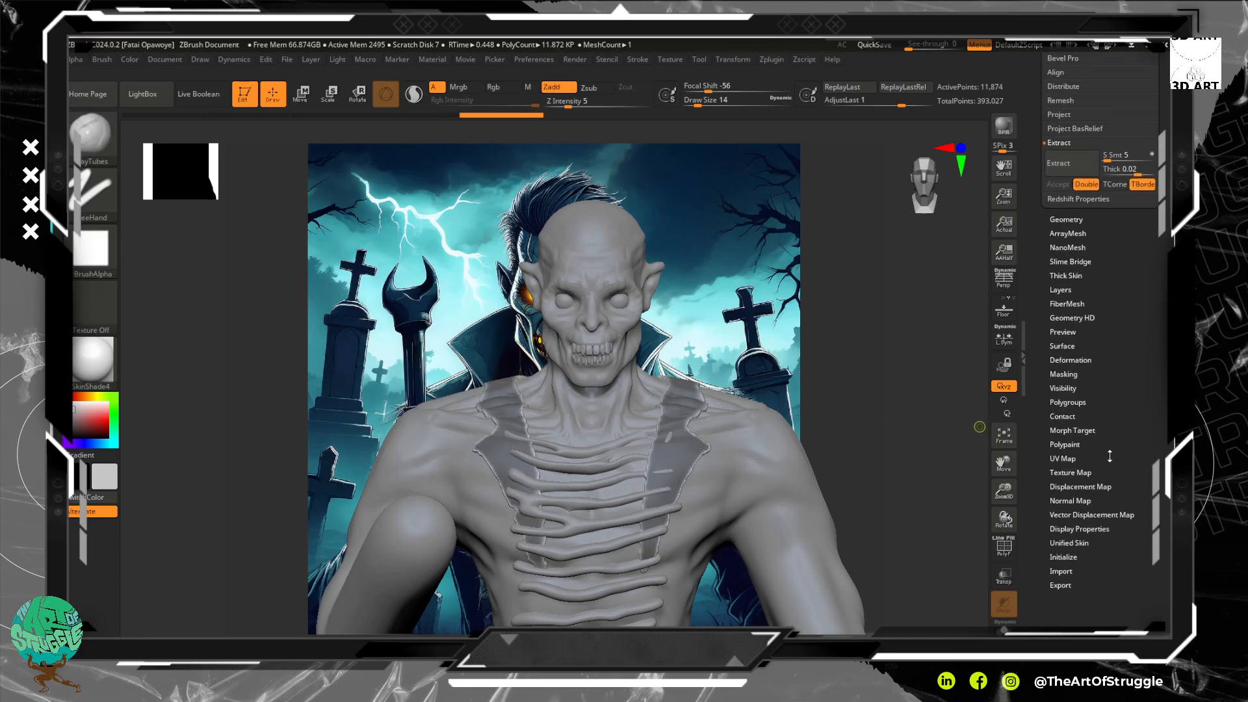
{"action": "left_click", "coordinate": [1066, 346]}
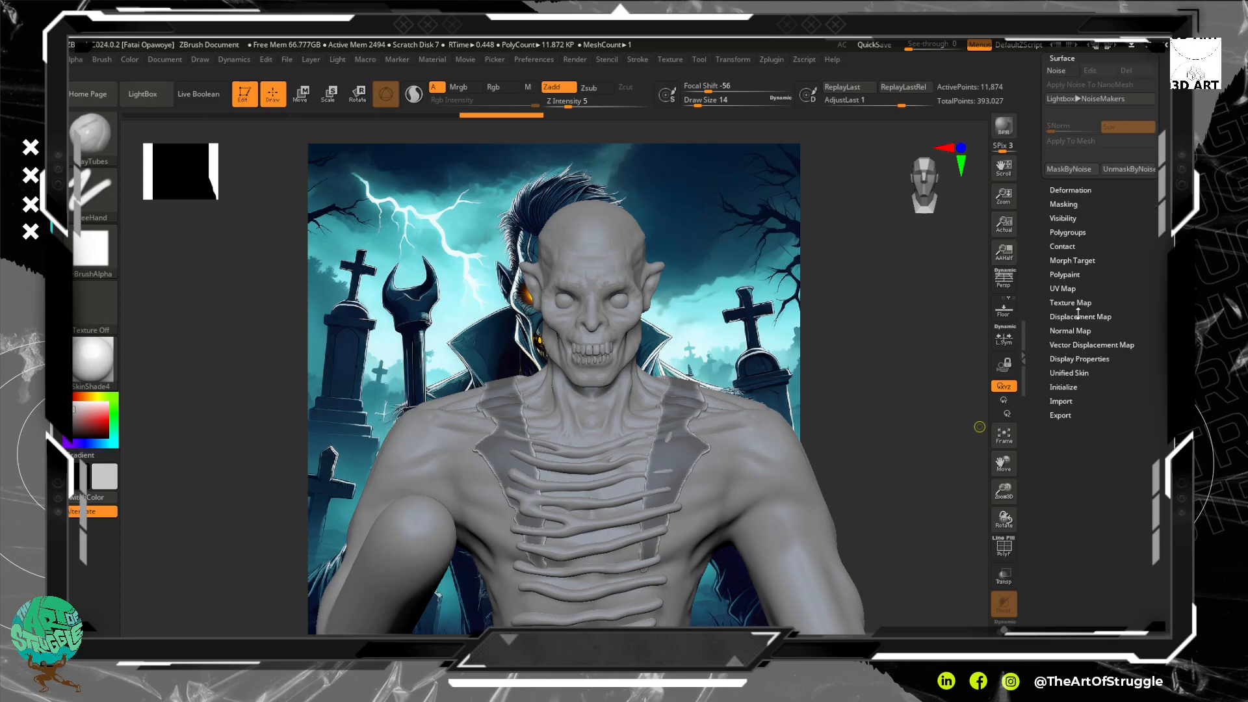
{"action": "left_click", "coordinate": [1074, 191]}
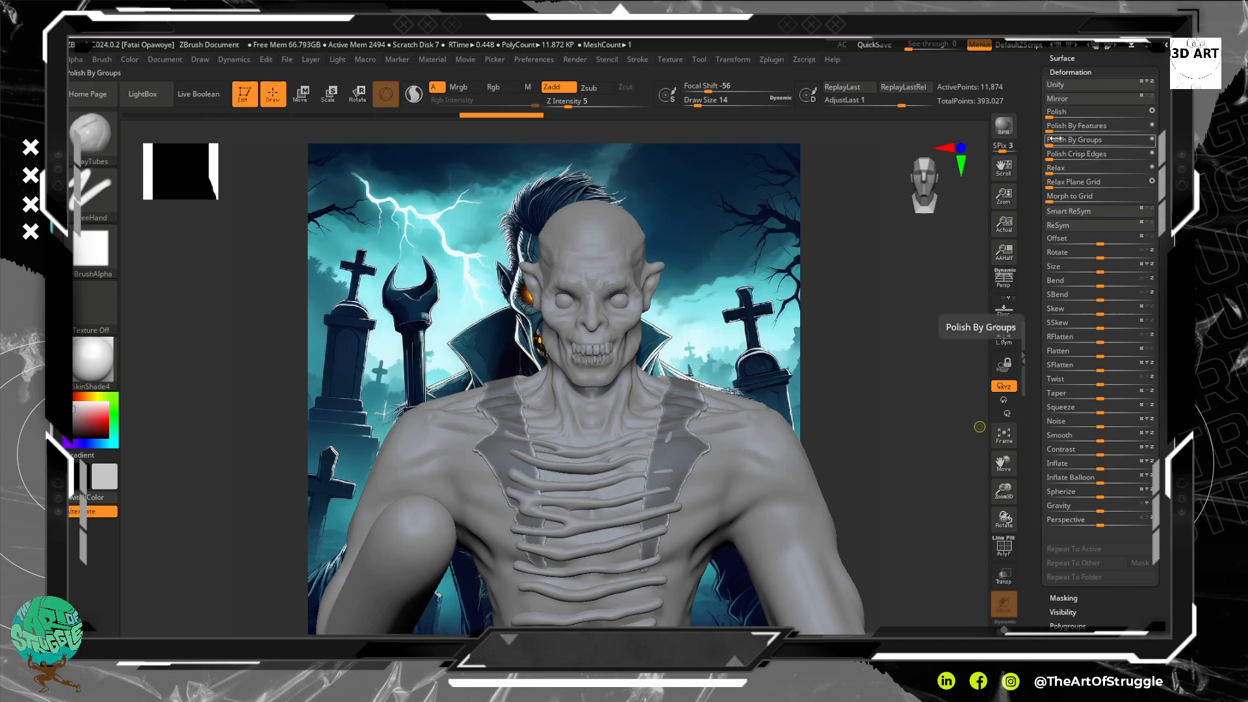
{"action": "left_click", "coordinate": [1069, 129]}
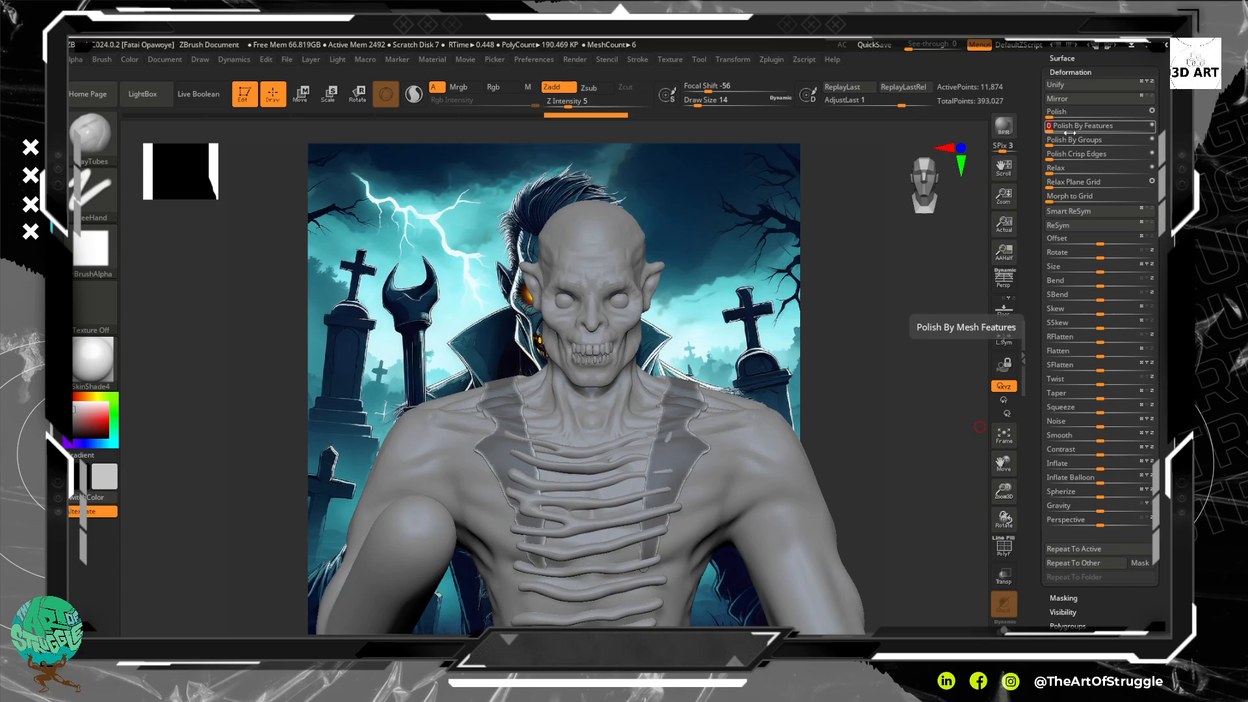
{"action": "left_click", "coordinate": [1063, 131]}
{"action": "left_click_drag", "start_coordinate": [1098, 130], "coordinate": [1099, 130]}
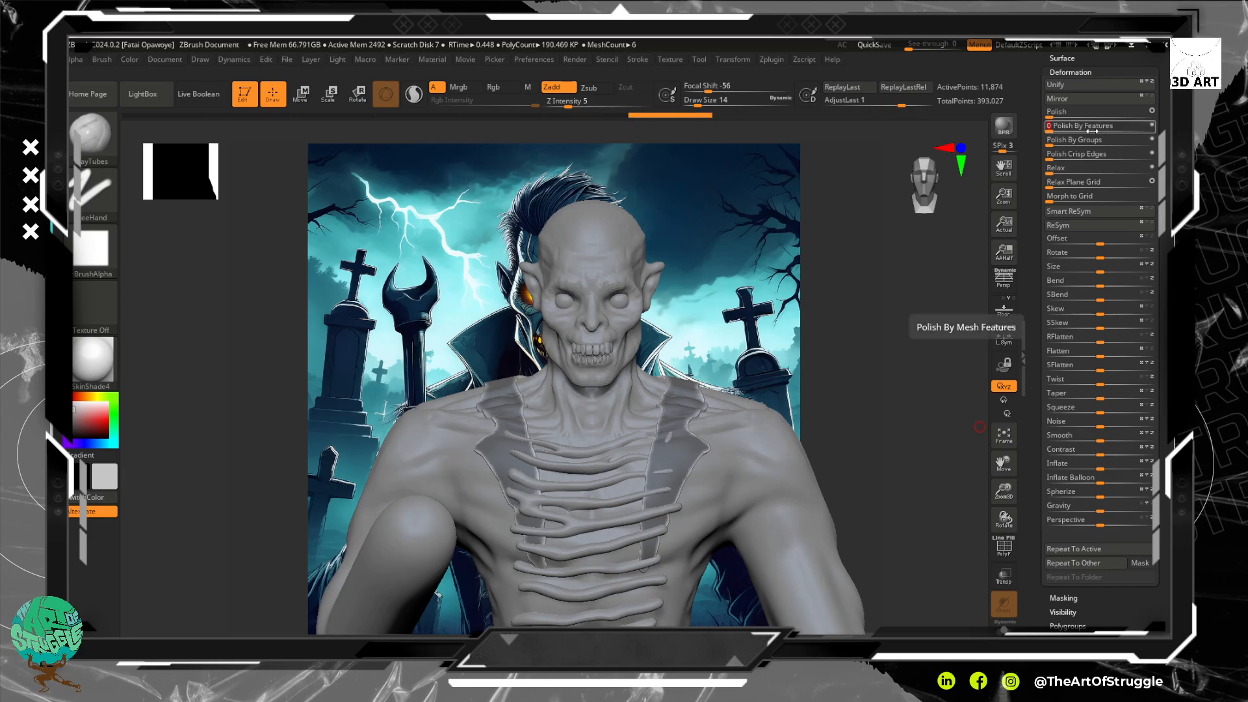
Invert the mask on the extracted lapels and smooth their surfaces with Polish By Features.
{"action": "left_click_drag", "start_coordinate": [892, 319], "coordinate": [881, 379], "text": "alt"}
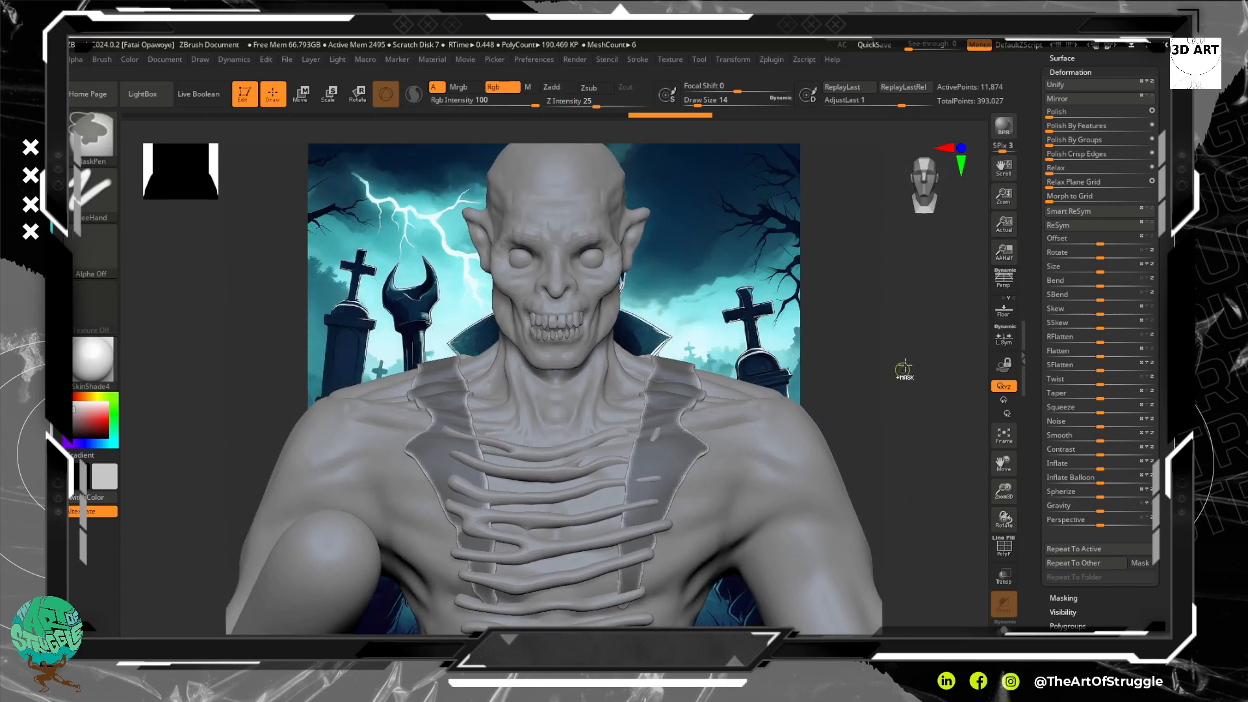
{"action": "left_click", "coordinate": [762, 343], "text": "ctrl"}
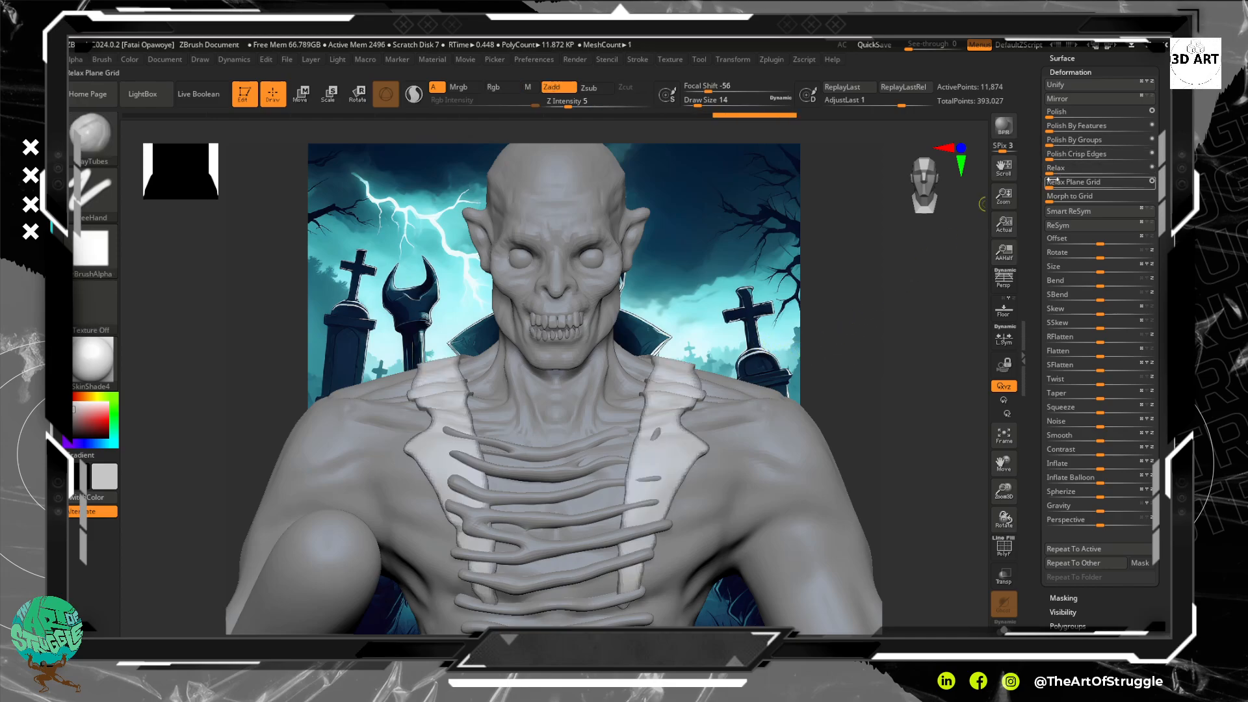
{"action": "left_click_drag", "start_coordinate": [1092, 126], "coordinate": [1096, 131]}
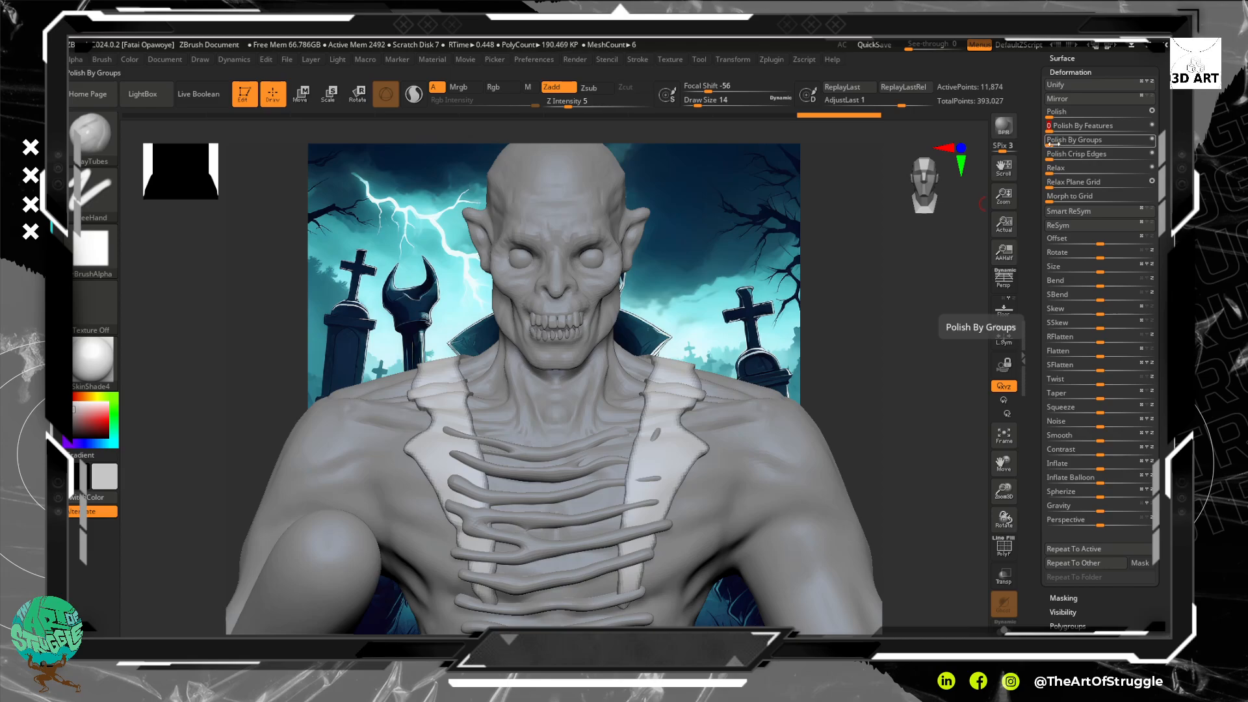
{"action": "left_click_drag", "start_coordinate": [1082, 131], "coordinate": [1100, 132]}
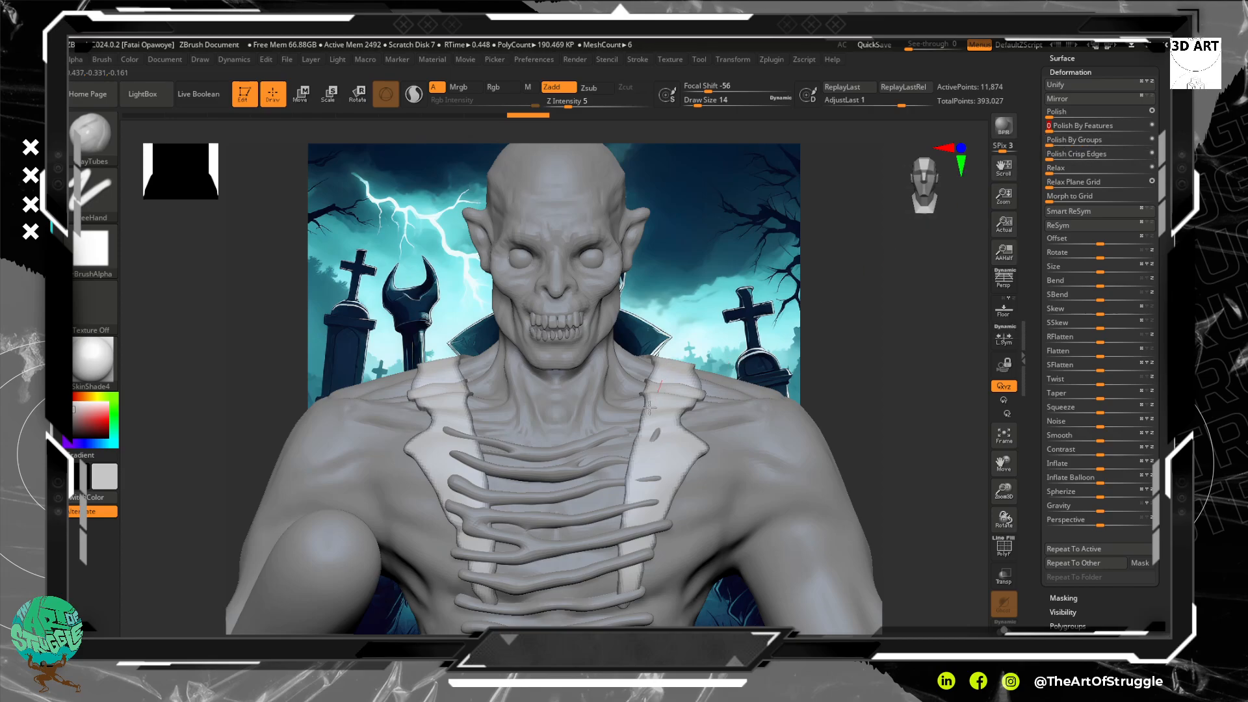
Smooth the extracted collar over the top of the shoulder using a draw size of 46.
{"action": "key", "text": "bracketright"}
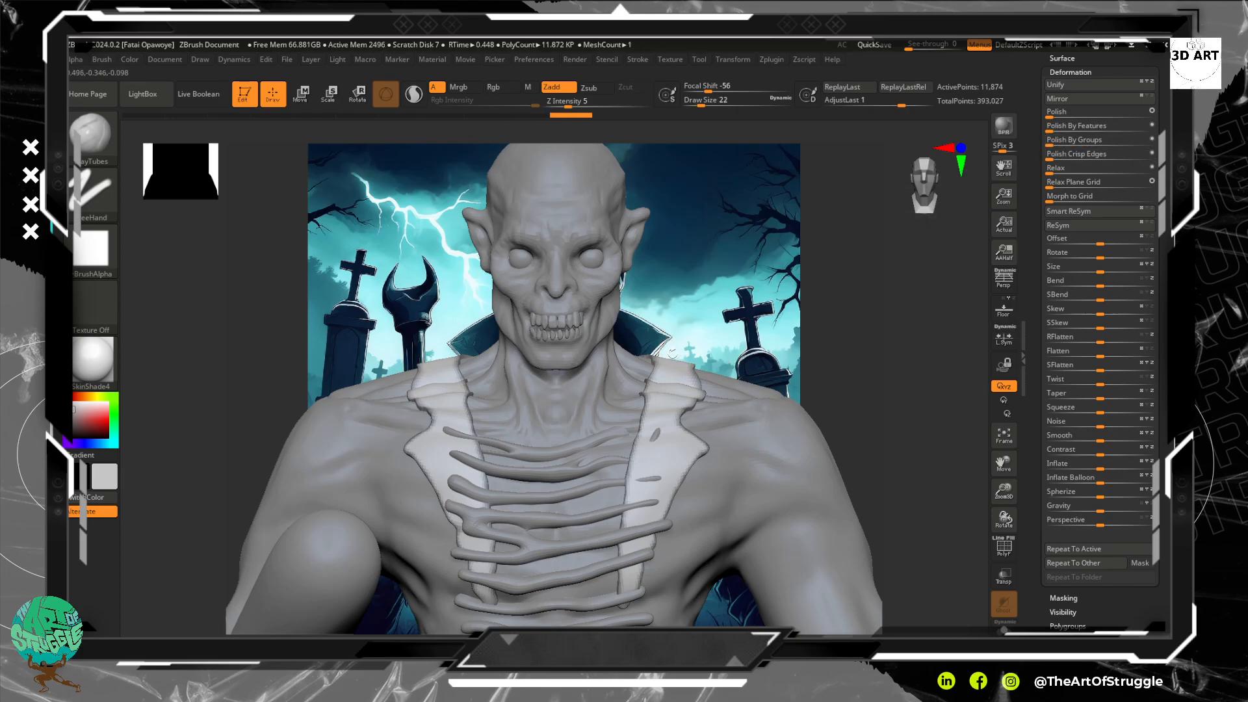
{"action": "key", "text": "bracketright"}
{"action": "key", "text": "bracketright"}
{"action": "key", "text": "bracketright"}
{"action": "key", "text": "bracketright"}
{"action": "key", "text": "bracketright"}
{"action": "key", "text": "bracketright"}
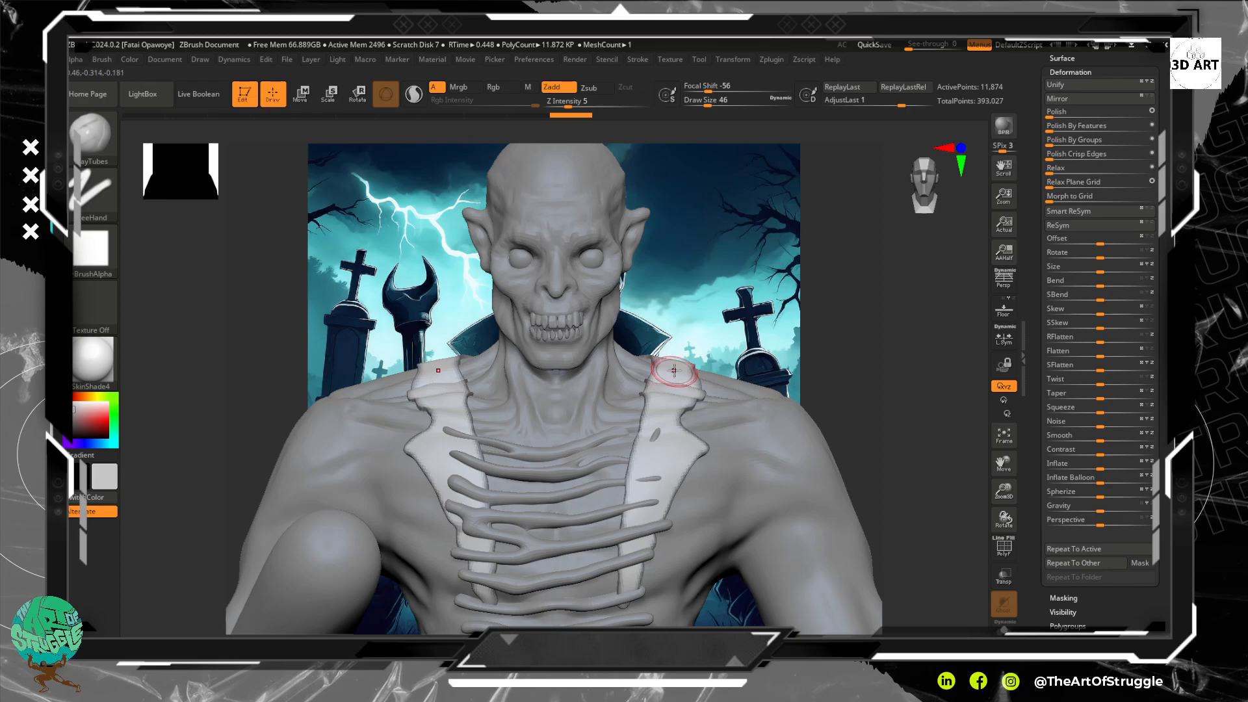
{"action": "key", "text": "shift"}
{"action": "left_click_drag", "start_coordinate": [678, 365], "coordinate": [665, 400], "text": "shift"}
{"action": "mouse_move", "coordinate": [676, 377]}
{"action": "right_mouse_down"}
{"action": "mouse_move", "coordinate": [604, 390]}
{"action": "mouse_move", "coordinate": [657, 430]}
{"action": "mouse_move", "coordinate": [650, 419]}
{"action": "right_mouse_up"}
{"action": "key", "text": "shift"}
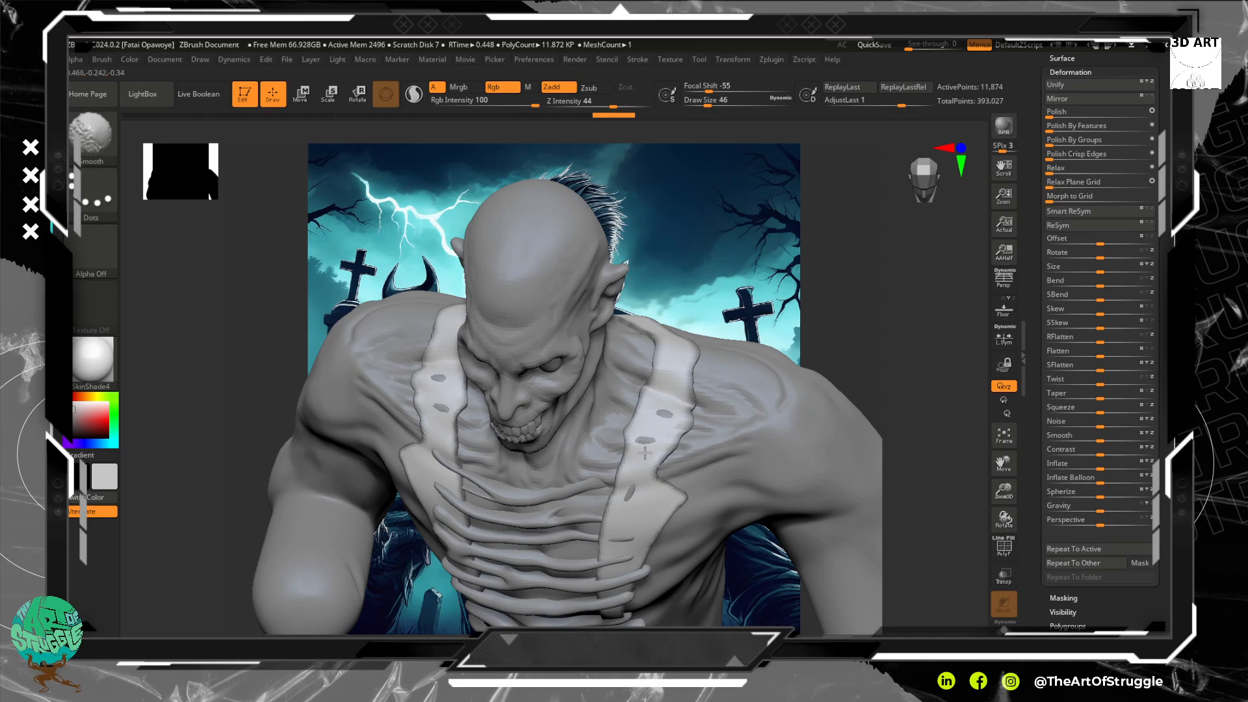
{"action": "left_click_drag", "start_coordinate": [651, 441], "coordinate": [653, 424], "text": "shift"}
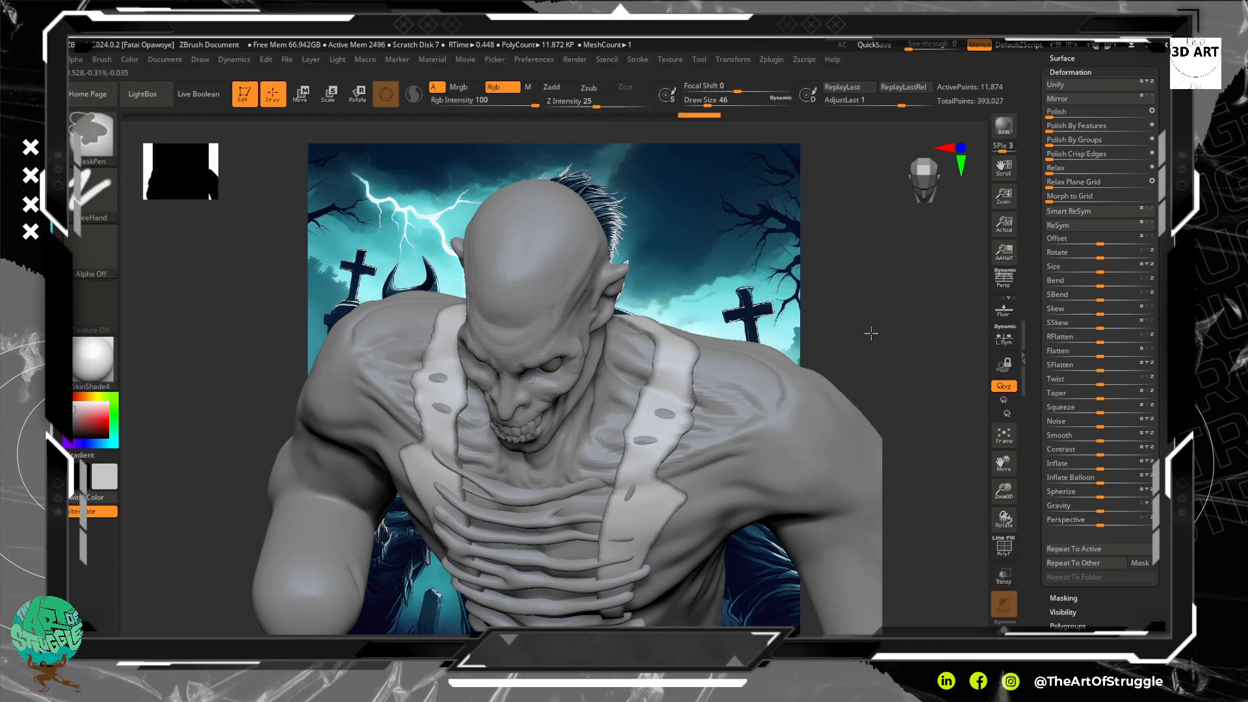
Invert the mask again and reshape the lapel's outer edge near the shoulder notch with the Move brush.
{"action": "left_click", "coordinate": [868, 335], "text": "ctrl"}
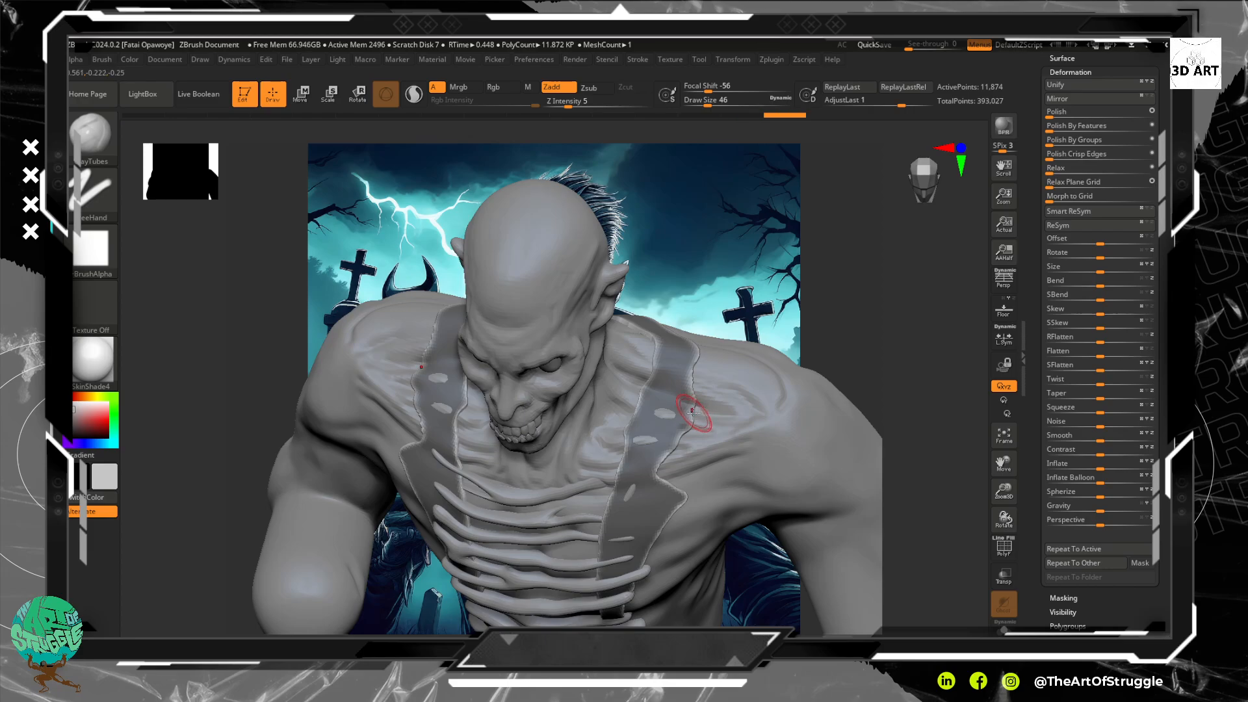
{"action": "key", "text": "b"}
{"action": "key", "text": "m"}
{"action": "key", "text": "v"}
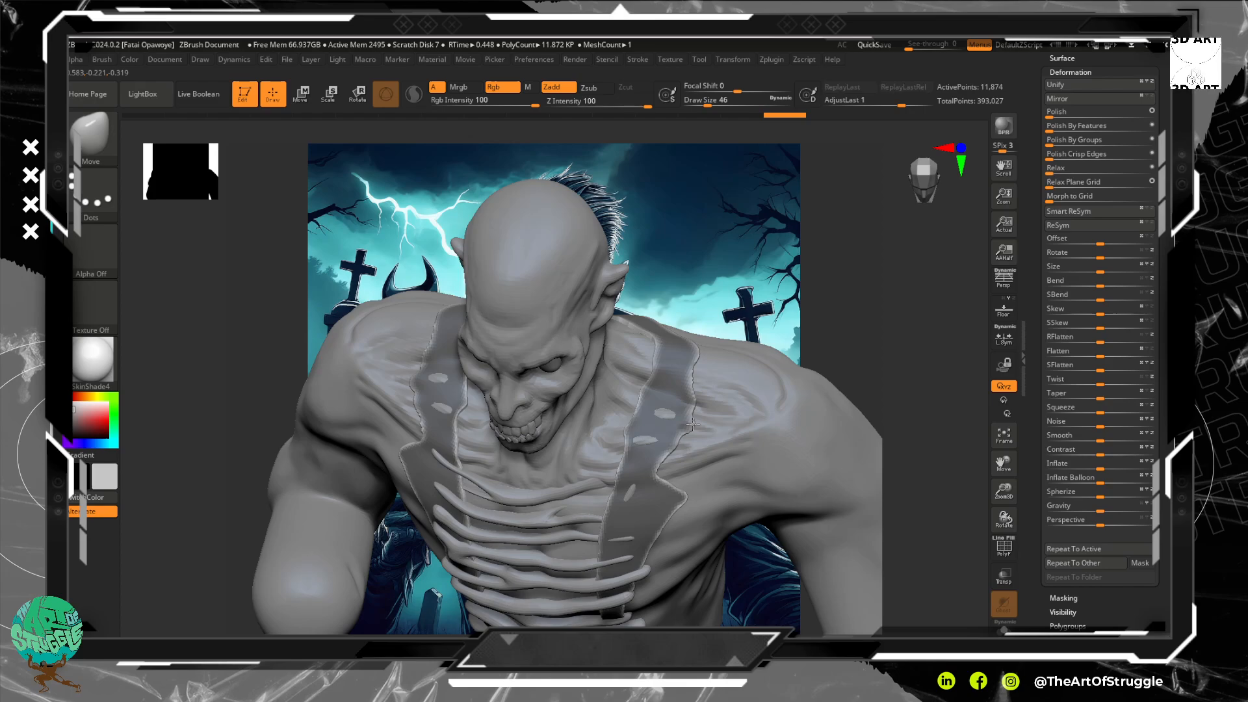
{"action": "left_click_drag", "start_coordinate": [693, 424], "coordinate": [705, 430]}
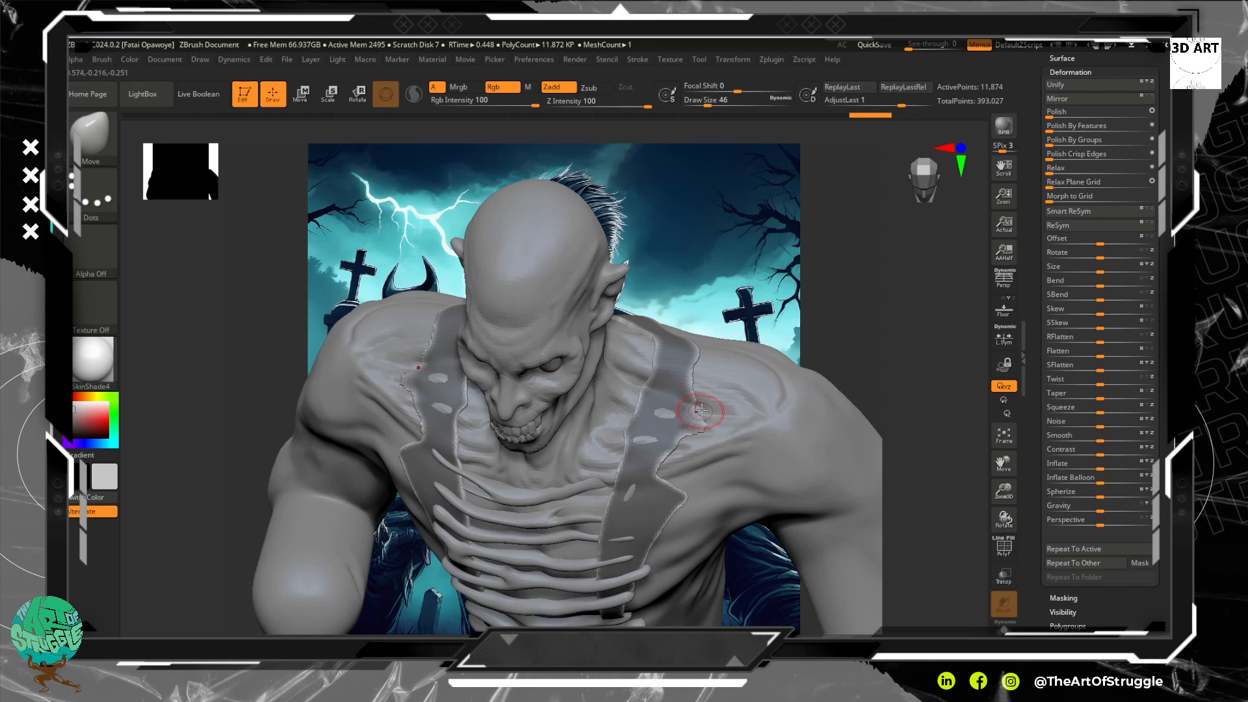
{"action": "mouse_move", "coordinate": [836, 321]}
{"action": "left_mouse_down"}
{"action": "mouse_move", "coordinate": [838, 278]}
{"action": "mouse_move", "coordinate": [804, 352]}
{"action": "mouse_move", "coordinate": [667, 412]}
{"action": "left_mouse_up"}
{"action": "key", "text": "shift"}
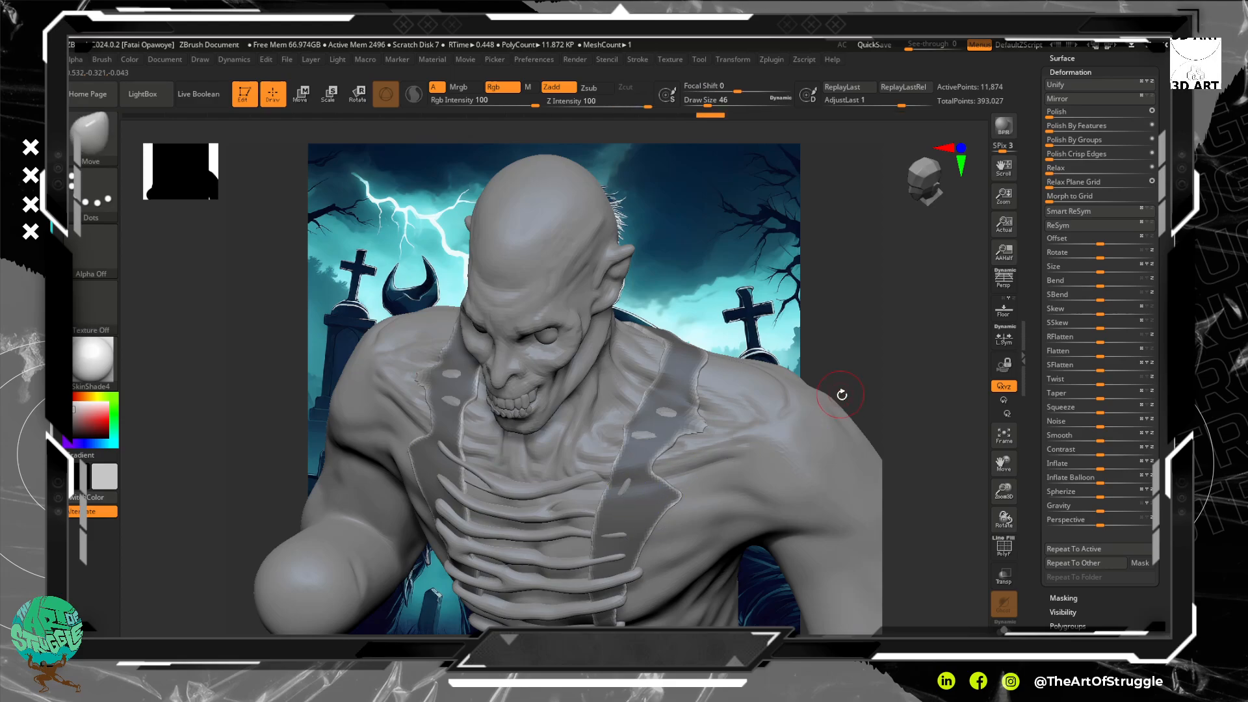
{"action": "mouse_move", "coordinate": [836, 392]}
{"action": "left_mouse_down"}
{"action": "mouse_move", "coordinate": [855, 337]}
{"action": "mouse_move", "coordinate": [832, 332]}
{"action": "mouse_move", "coordinate": [859, 370]}
{"action": "left_mouse_up"}
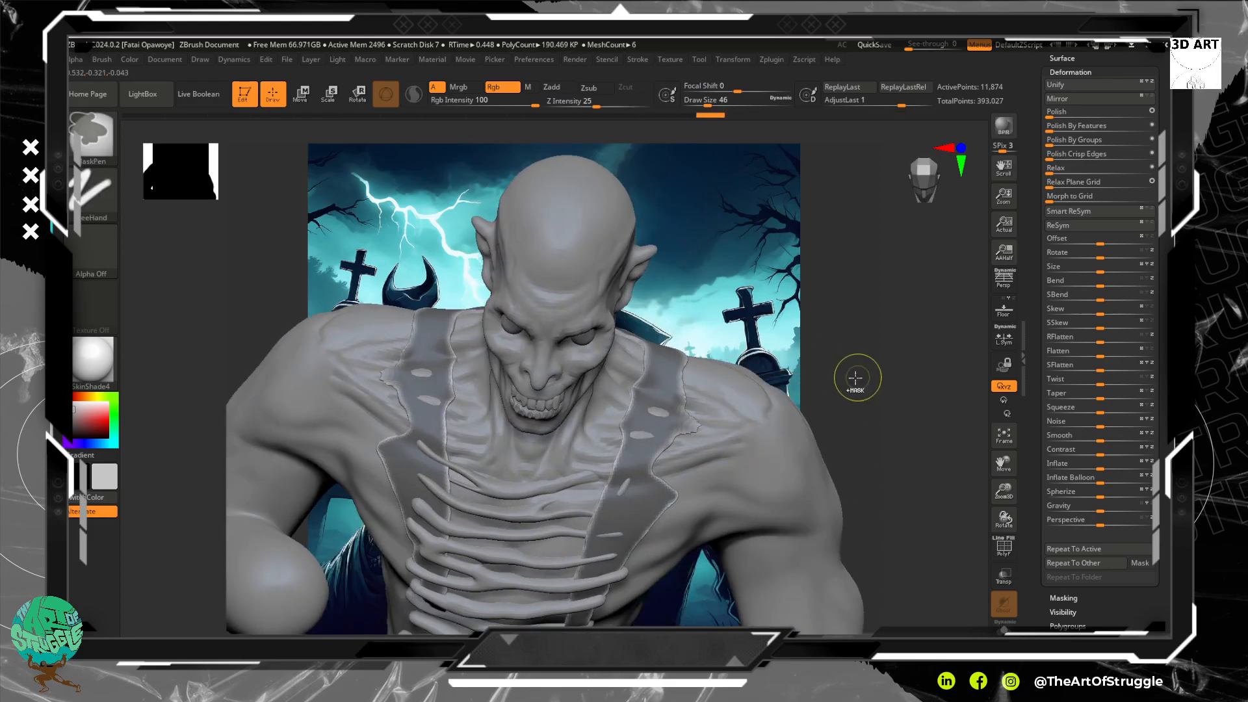
Clear the mask on the extracted lapels and smooth the whole piece with Polish By Features.
{"action": "left_click", "coordinate": [851, 380], "text": "ctrl"}
{"action": "key", "text": "shift"}
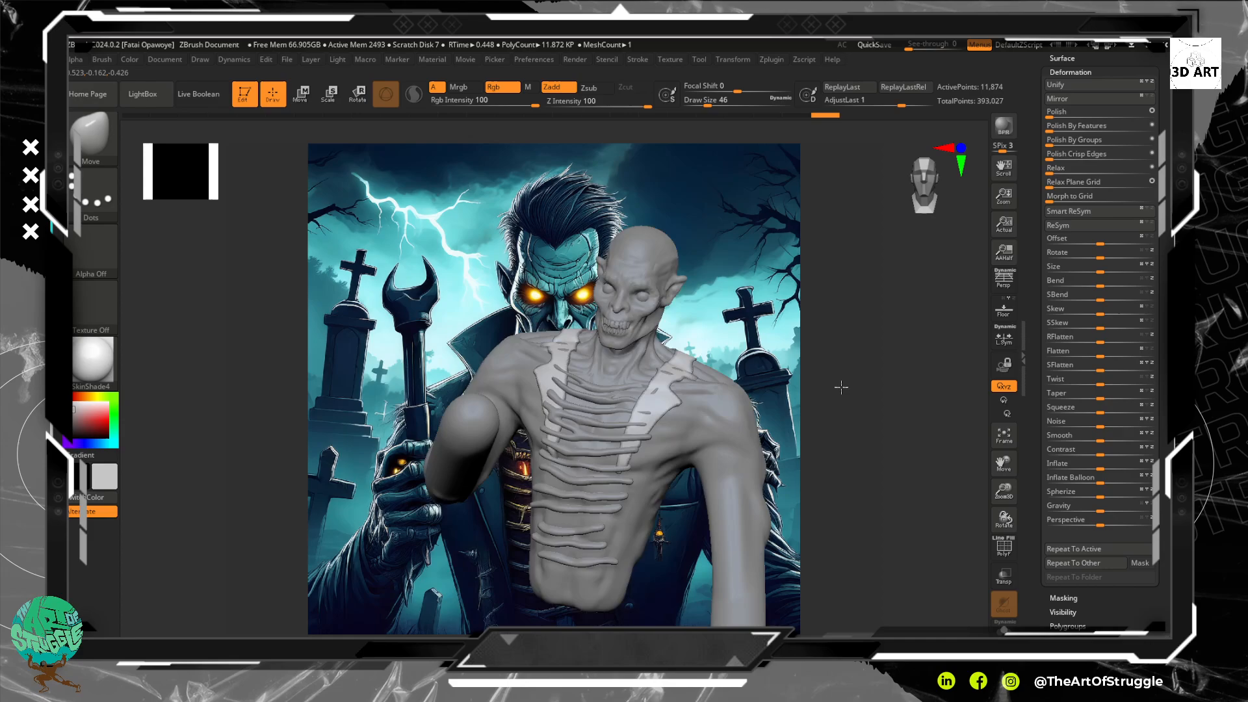
{"action": "mouse_move", "coordinate": [825, 359]}
{"action": "left_mouse_down"}
{"action": "mouse_move", "coordinate": [841, 414]}
{"action": "mouse_move", "coordinate": [793, 386]}
{"action": "mouse_move", "coordinate": [825, 357]}
{"action": "mouse_move", "coordinate": [844, 363]}
{"action": "left_mouse_up"}
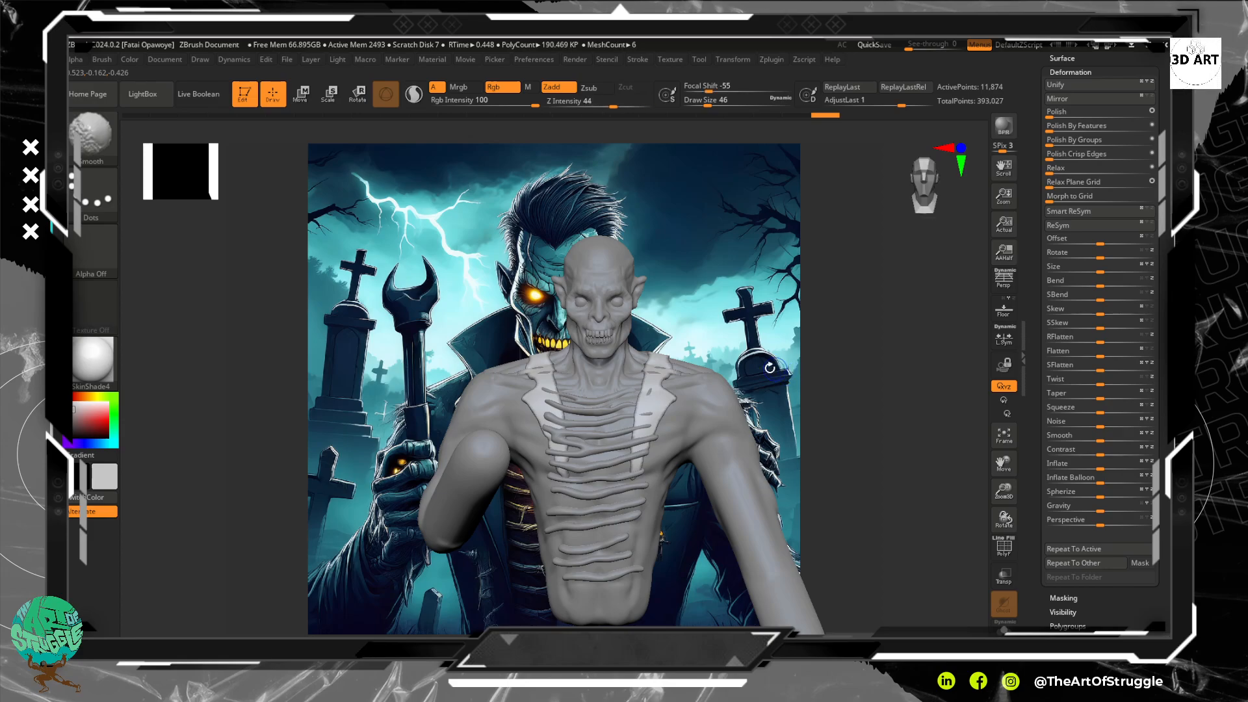
{"action": "mouse_move", "coordinate": [817, 385]}
{"action": "left_mouse_down"}
{"action": "mouse_move", "coordinate": [762, 377]}
{"action": "mouse_move", "coordinate": [830, 356]}
{"action": "mouse_move", "coordinate": [790, 396]}
{"action": "mouse_move", "coordinate": [795, 409]}
{"action": "left_mouse_up"}
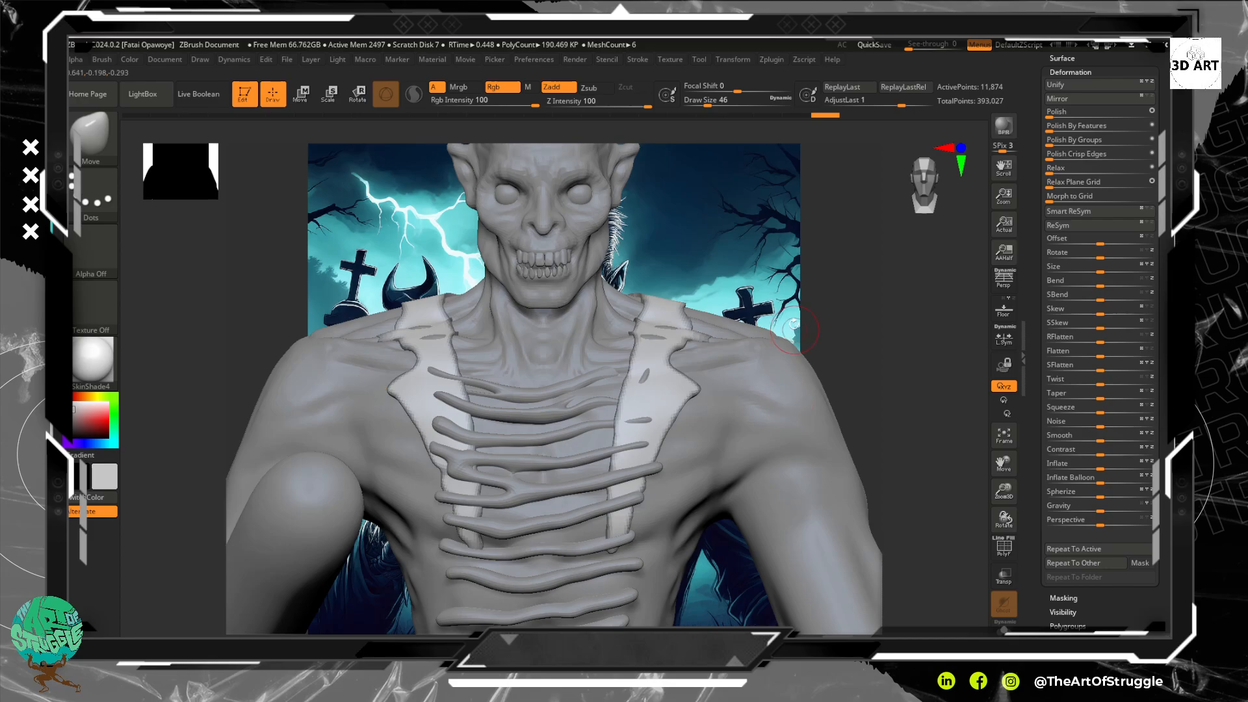
{"action": "left_click_drag", "start_coordinate": [870, 330], "coordinate": [847, 269]}
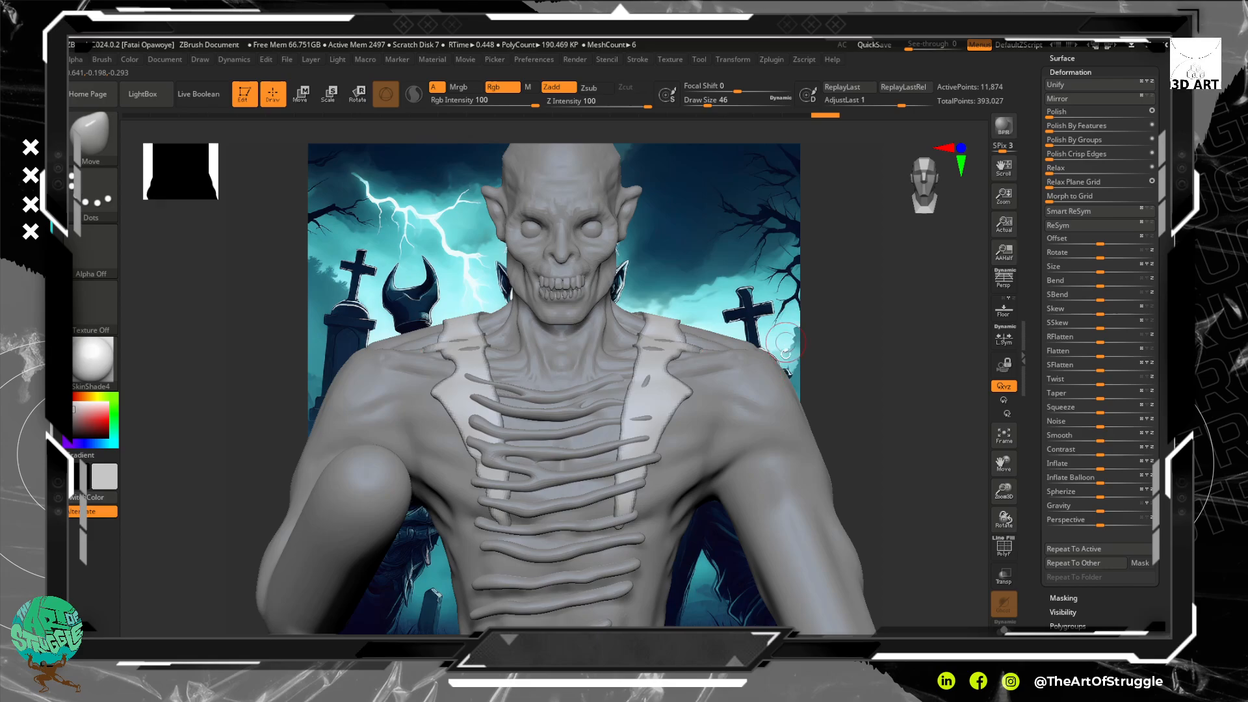
{"action": "left_click_drag", "start_coordinate": [795, 338], "coordinate": [903, 272]}
{"action": "left_click_drag", "start_coordinate": [831, 249], "coordinate": [861, 268], "text": "ctrl"}
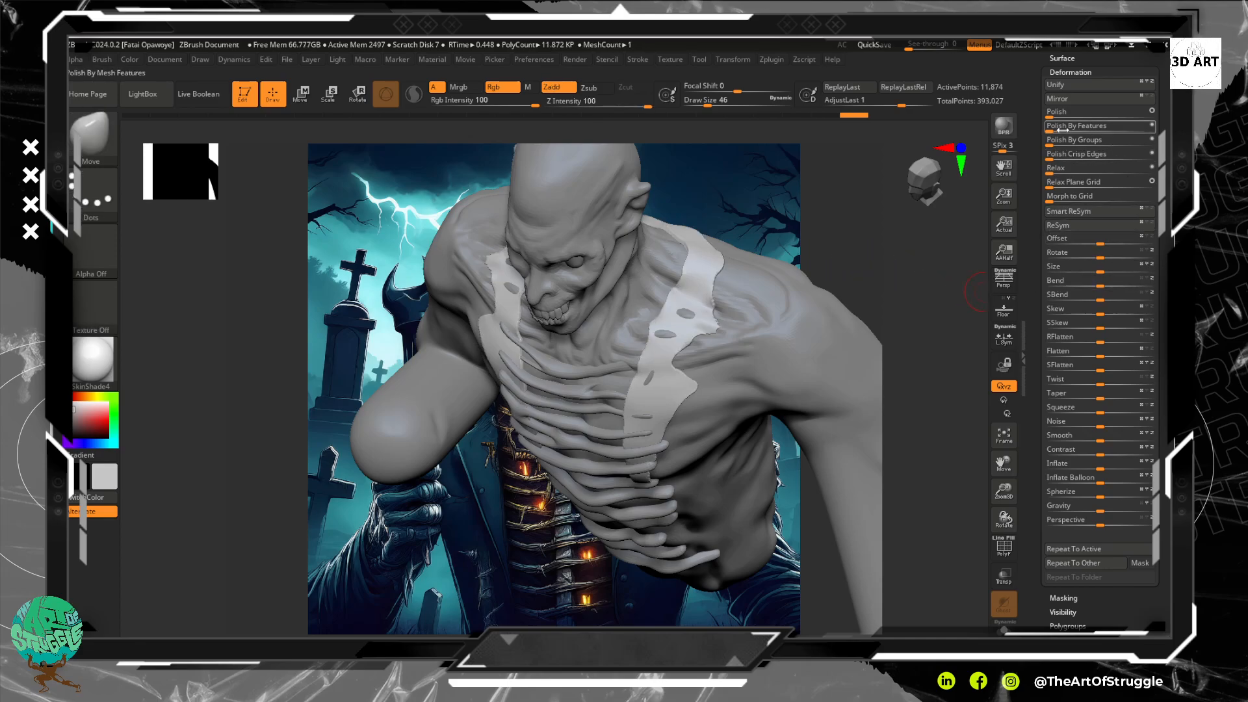
{"action": "left_click_drag", "start_coordinate": [1067, 129], "coordinate": [1107, 129]}
{"action": "left_click_drag", "start_coordinate": [887, 281], "coordinate": [908, 219]}
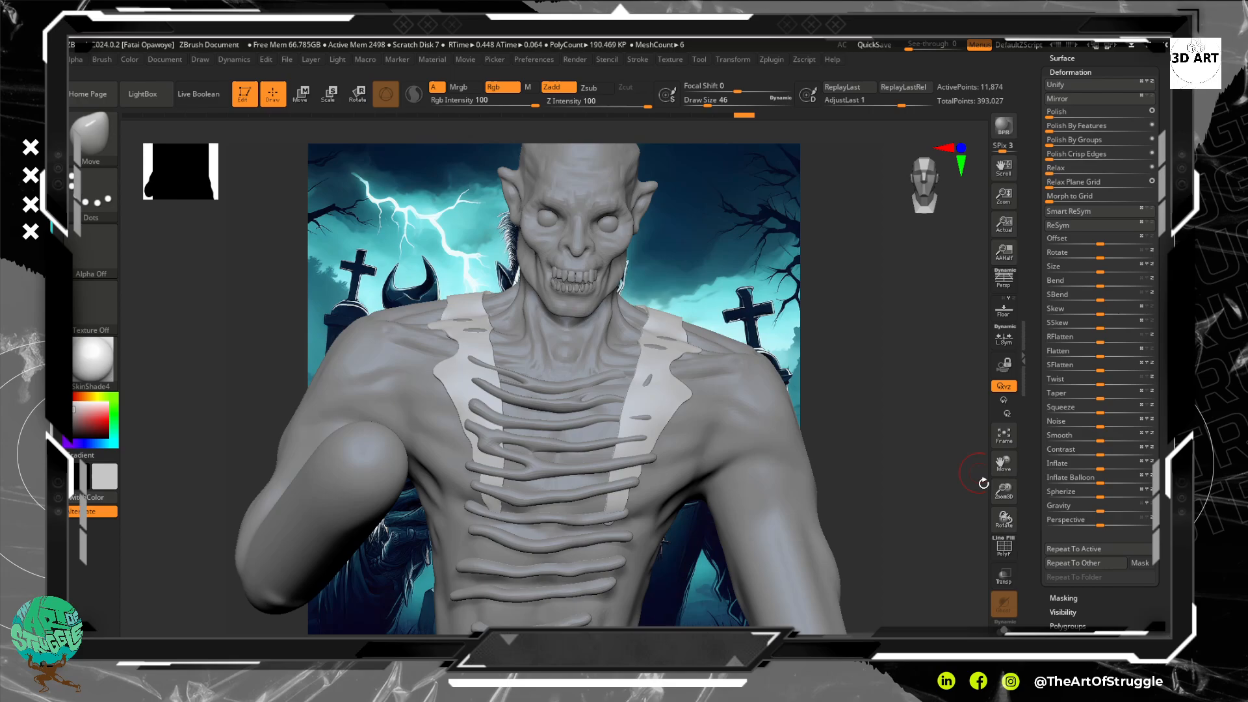
Display the polygon wireframe on the lapels and check their mesh from the front.
{"action": "left_click", "coordinate": [1003, 548]}
{"action": "left_click_drag", "start_coordinate": [886, 494], "coordinate": [890, 416]}
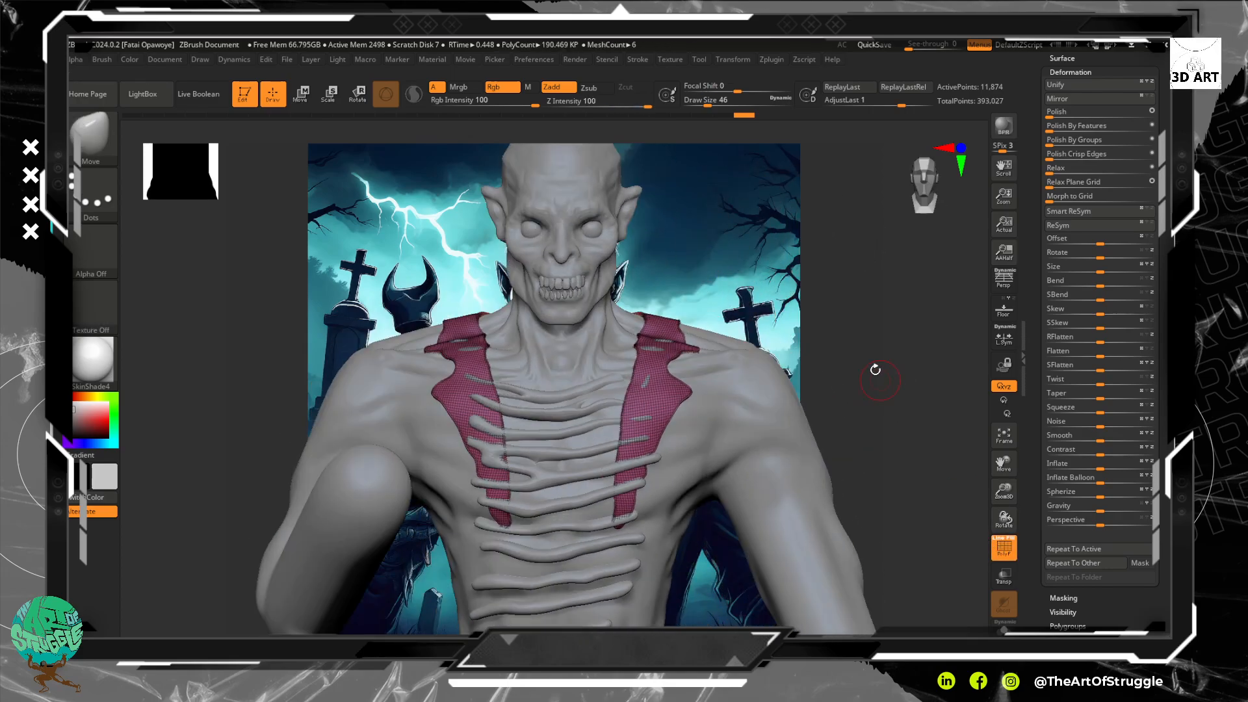
{"action": "left_click_drag", "start_coordinate": [875, 368], "coordinate": [899, 355], "text": "alt"}
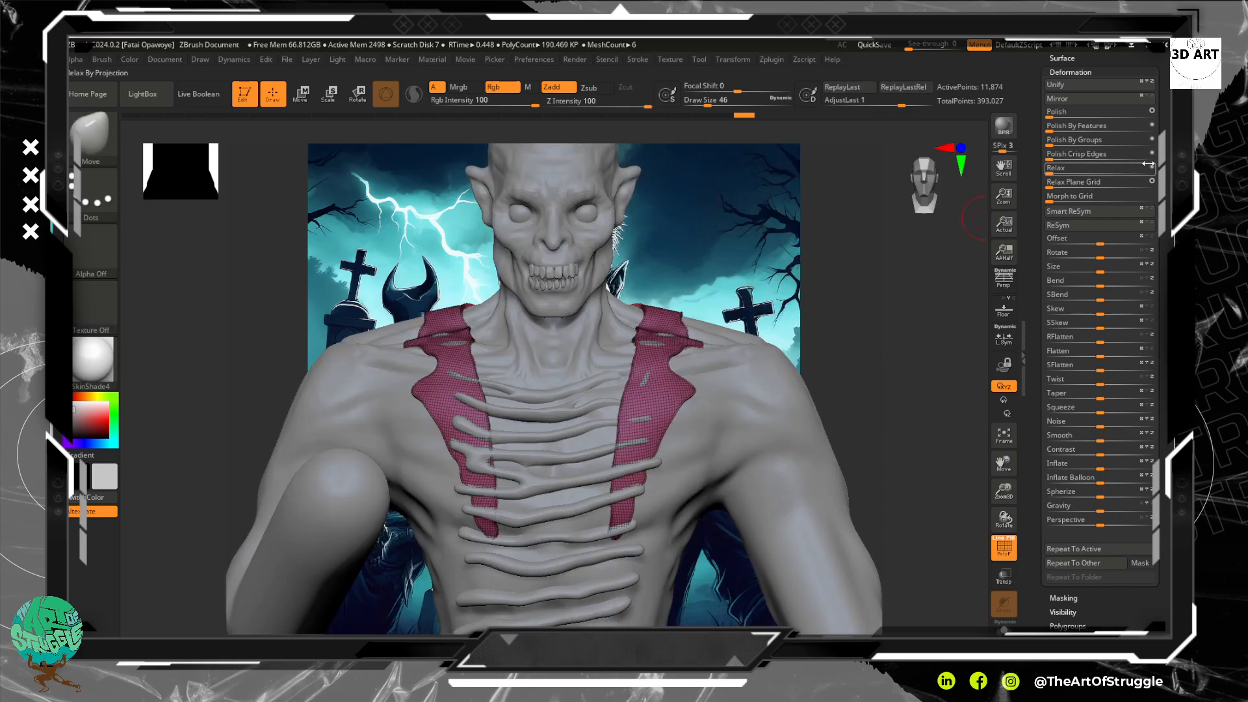
Remesh the extracted lapels with ZRemesher set to half the polygon count.
{"action": "left_click_drag", "start_coordinate": [1157, 170], "coordinate": [1078, 122]}
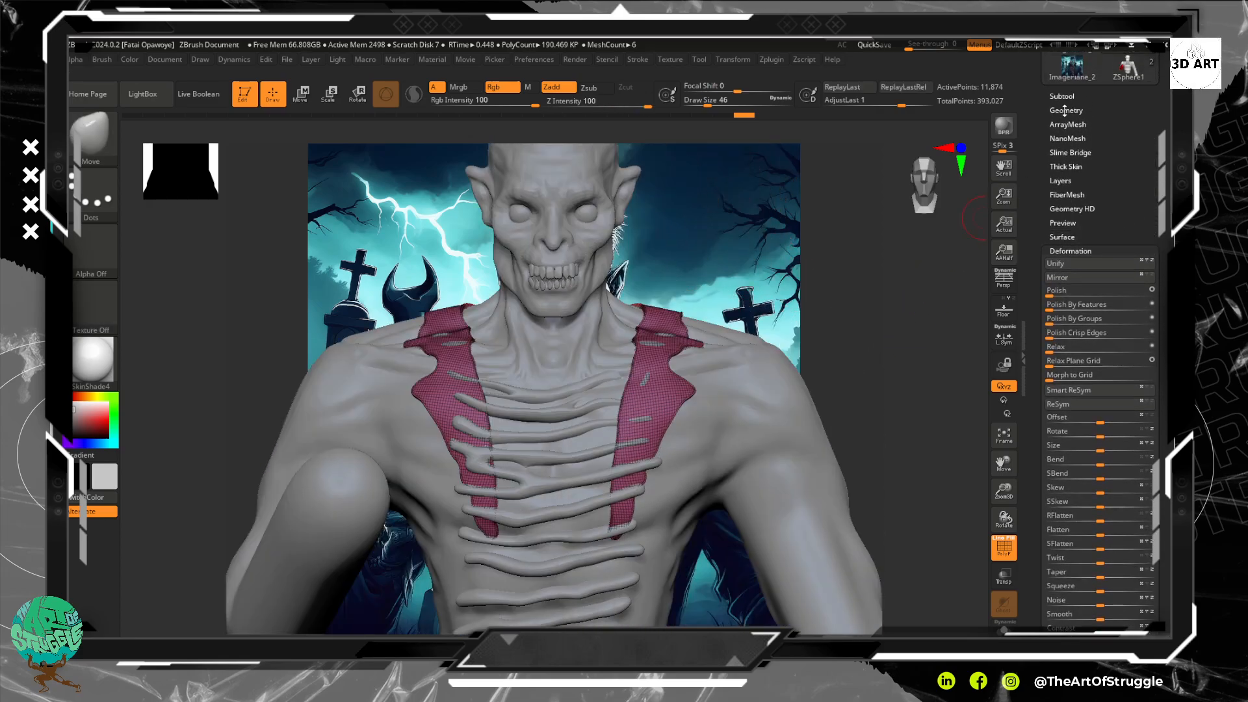
{"action": "left_click", "coordinate": [1065, 110]}
{"action": "left_click", "coordinate": [1062, 96]}
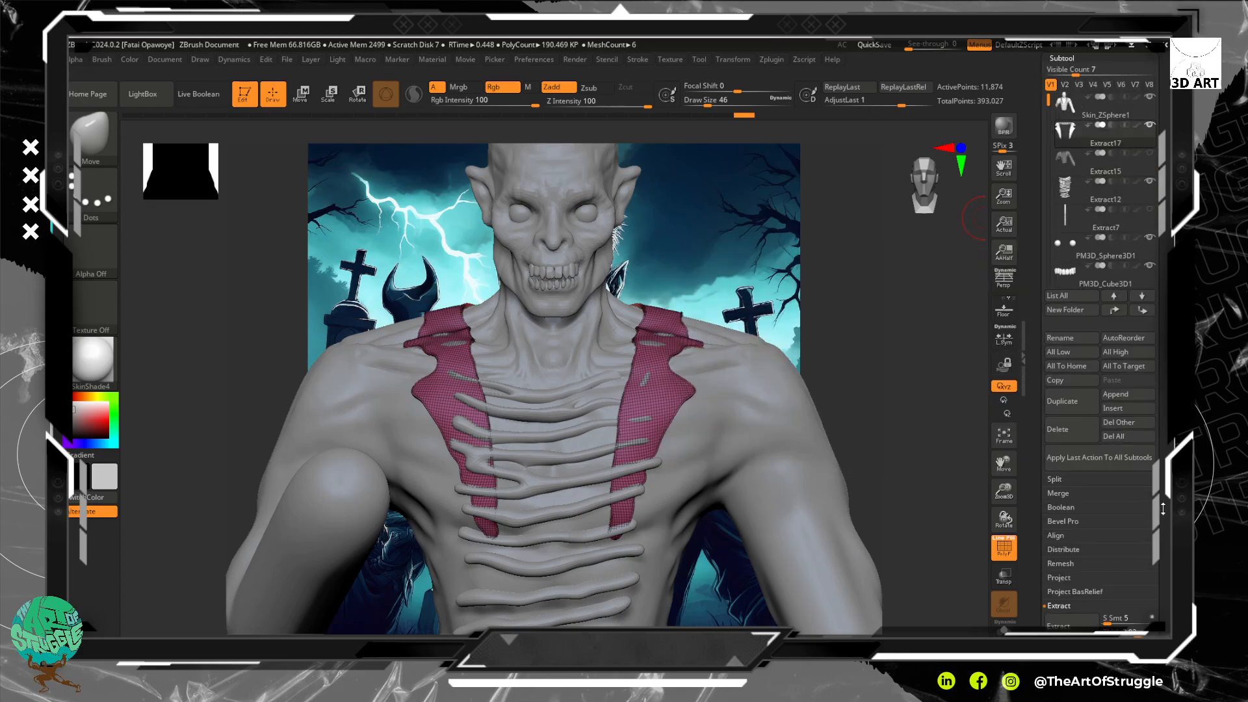
{"action": "scroll", "coordinate": [1146, 401], "scroll_direction": "down", "scroll_amount": 5}
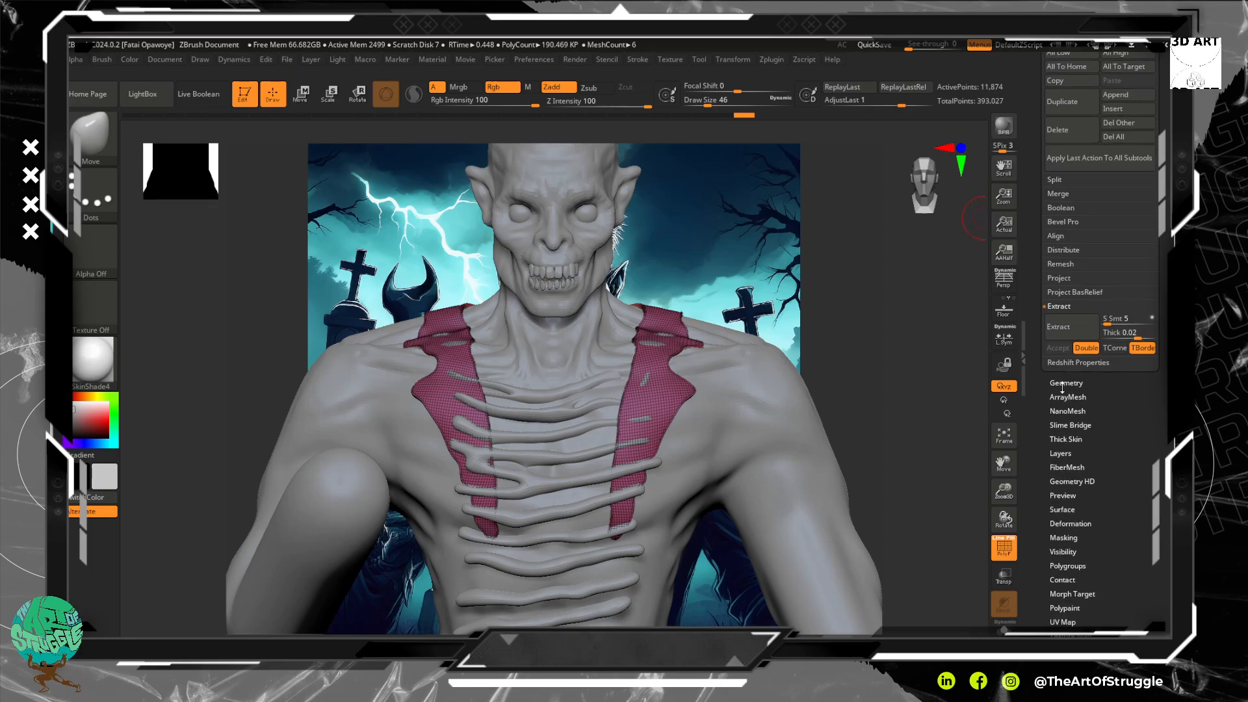
{"action": "left_click", "coordinate": [1062, 384]}
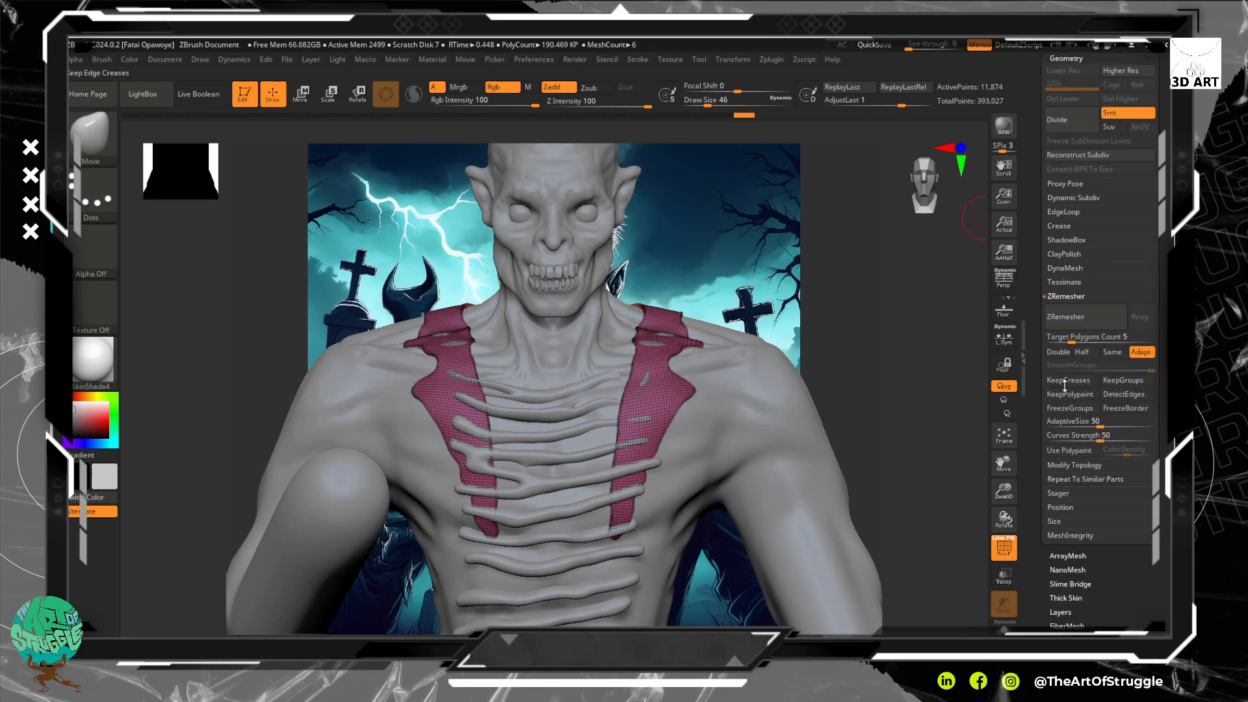
{"action": "left_click", "coordinate": [1083, 352]}
{"action": "left_click", "coordinate": [1078, 315]}
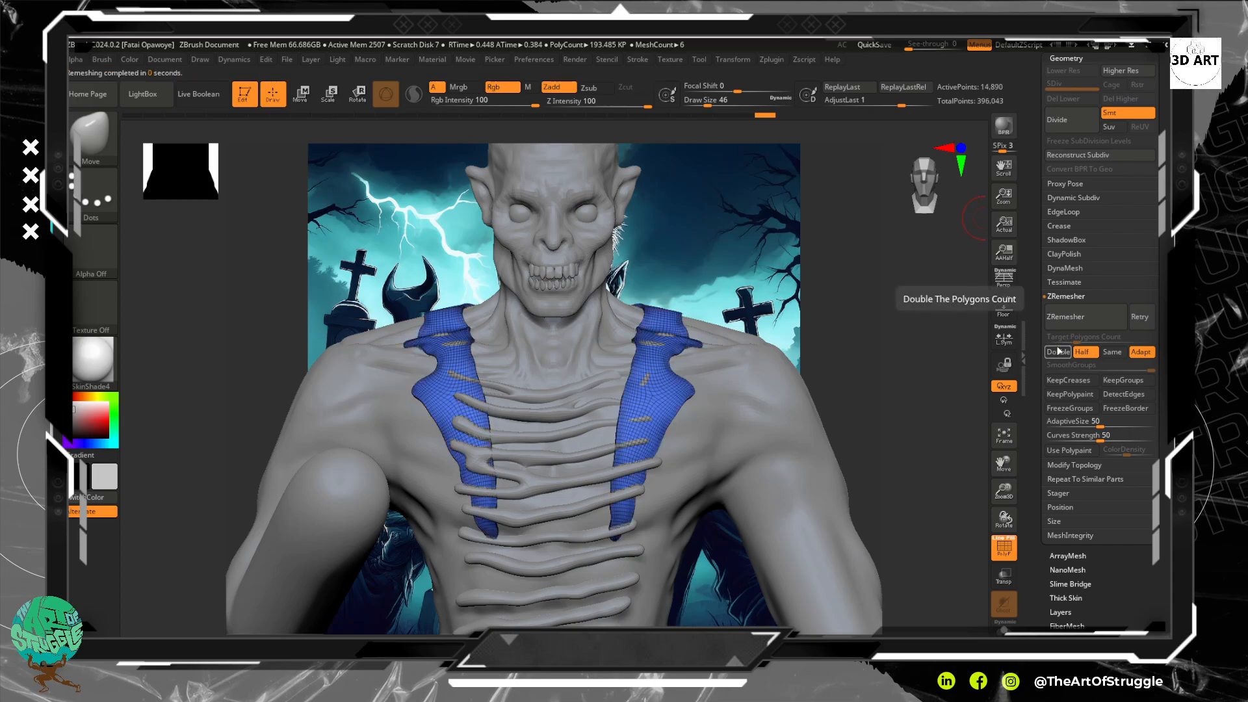
Trim the lower ends of both lapels into tapered points with the Clip Curve brush.
{"action": "left_click_drag", "start_coordinate": [943, 380], "coordinate": [894, 386]}
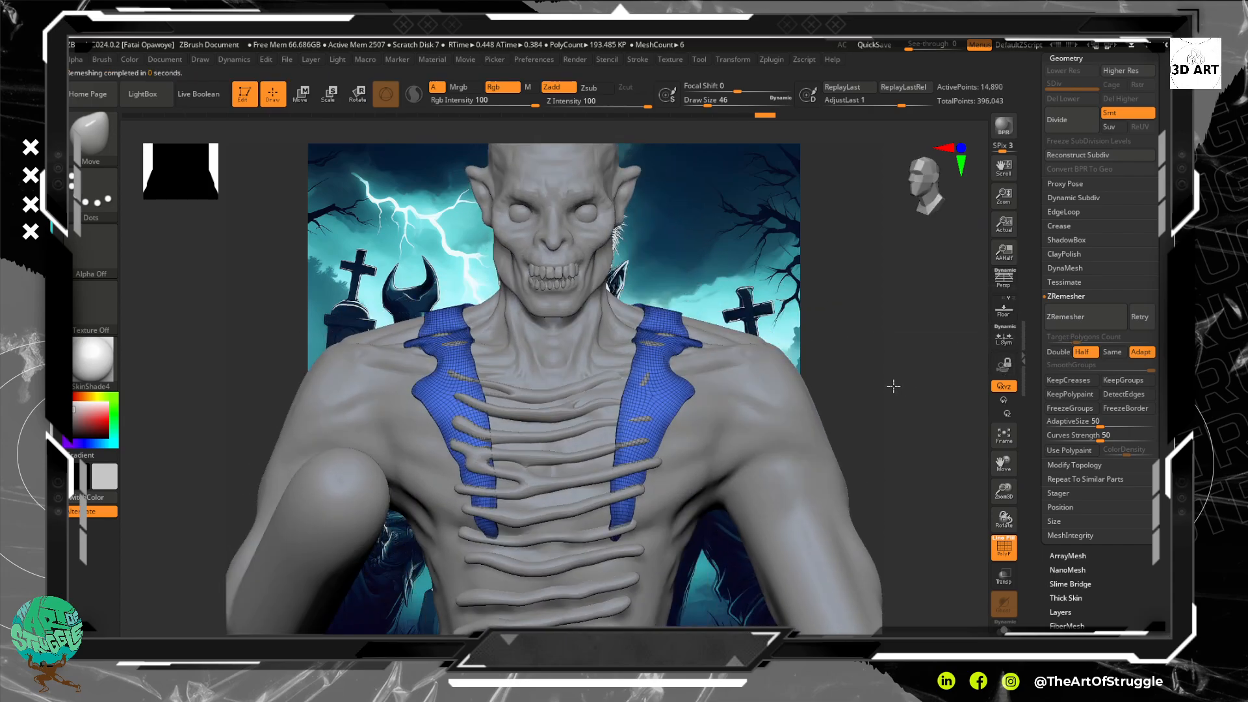
{"action": "key", "text": "ctrl+shift"}
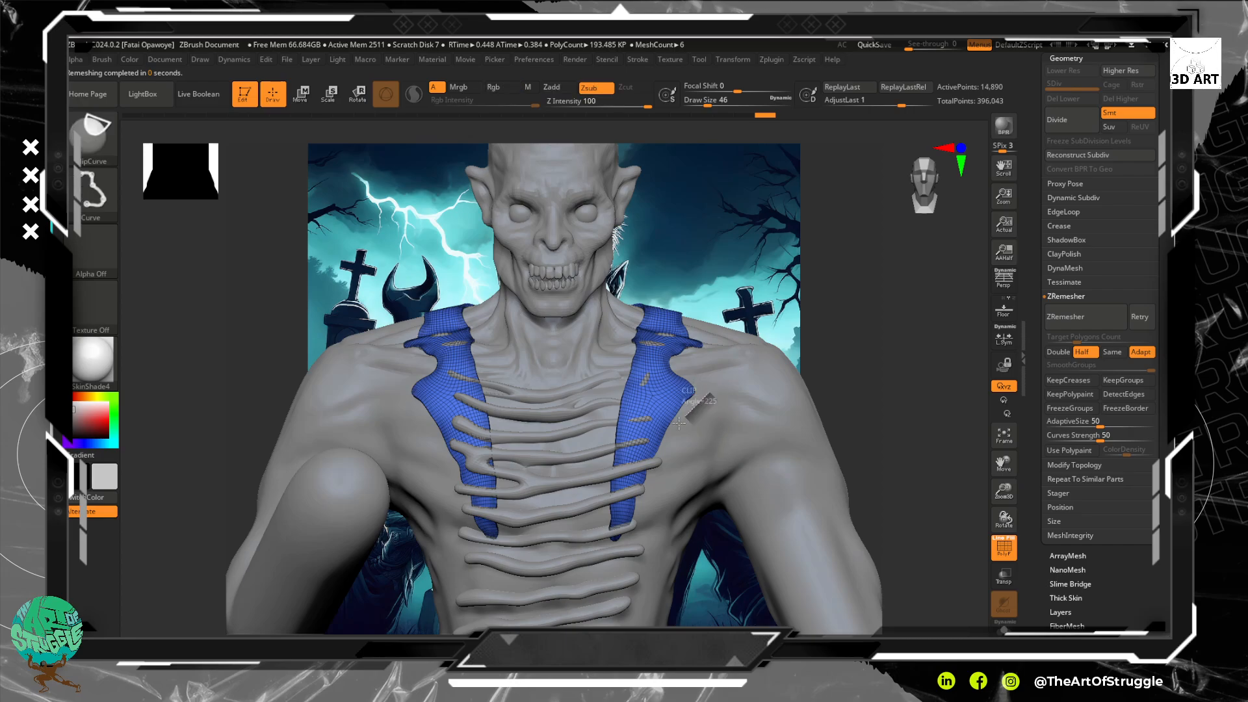
{"action": "left_click_drag", "start_coordinate": [678, 423], "coordinate": [638, 526], "text": "ctrl+shift"}
{"action": "mouse_move", "coordinate": [693, 409]}
{"action": "left_mouse_down", "text": "ctrl+shift"}
{"action": "mouse_move", "coordinate": [649, 465]}
{"action": "mouse_move", "coordinate": [626, 551]}
{"action": "mouse_move", "coordinate": [603, 572]}
{"action": "mouse_move", "coordinate": [745, 314]}
{"action": "mouse_move", "coordinate": [712, 303]}
{"action": "mouse_move", "coordinate": [617, 470]}
{"action": "left_mouse_up", "text": "ctrl+shift"}
{"action": "key", "text": "ctrl+shift"}
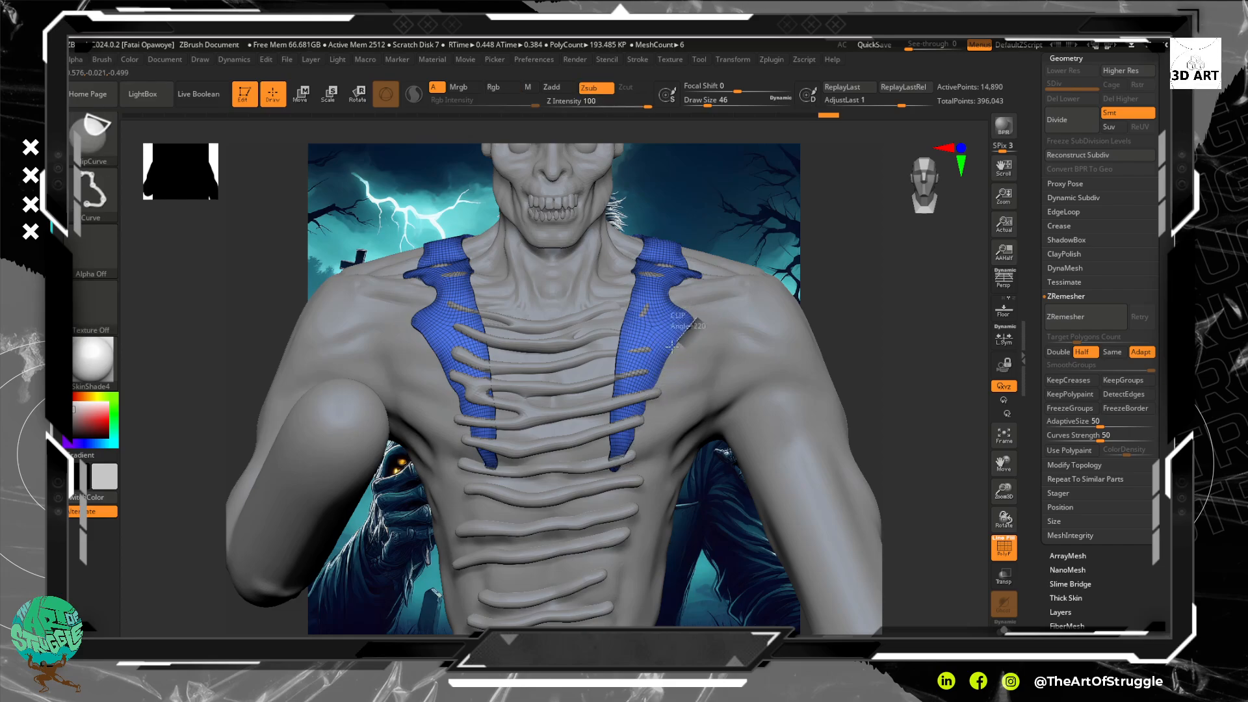
{"action": "left_click_drag", "start_coordinate": [672, 345], "coordinate": [605, 487], "text": "ctrl+shift"}
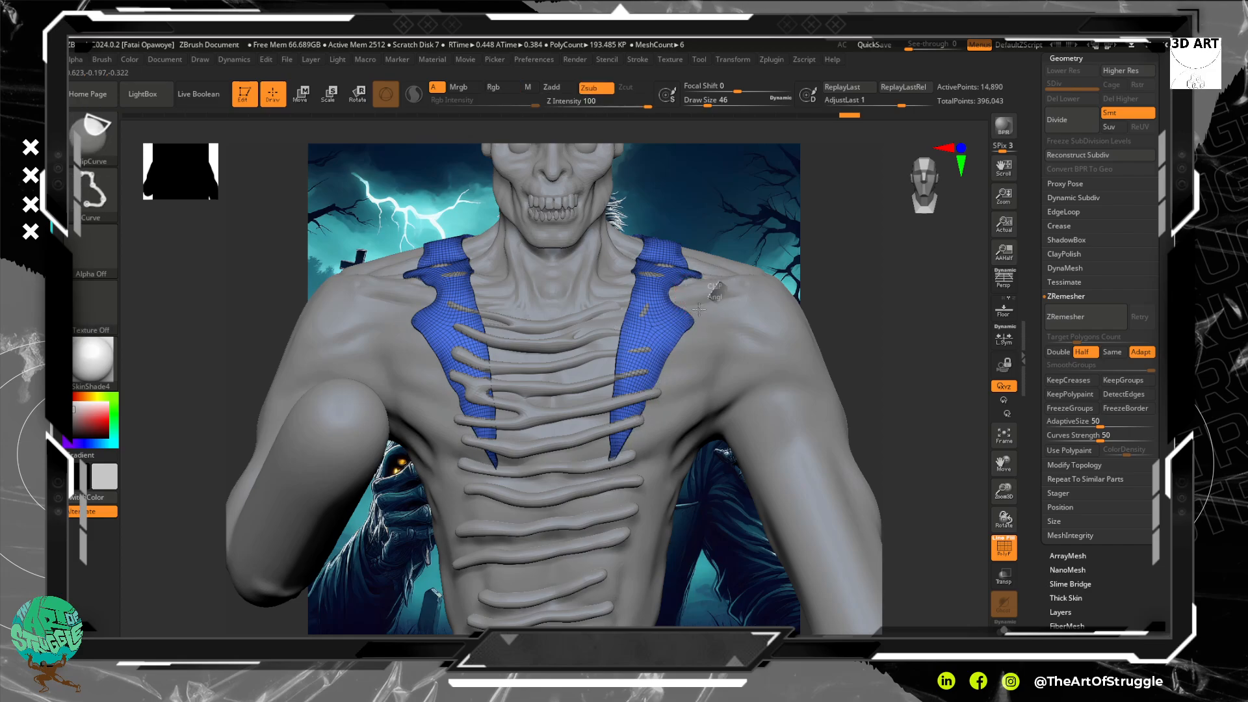
{"action": "left_click_drag", "start_coordinate": [720, 284], "coordinate": [636, 414], "text": "ctrl+shift"}
{"action": "left_click_drag", "start_coordinate": [595, 485], "coordinate": [596, 485], "text": "ctrl+shift"}
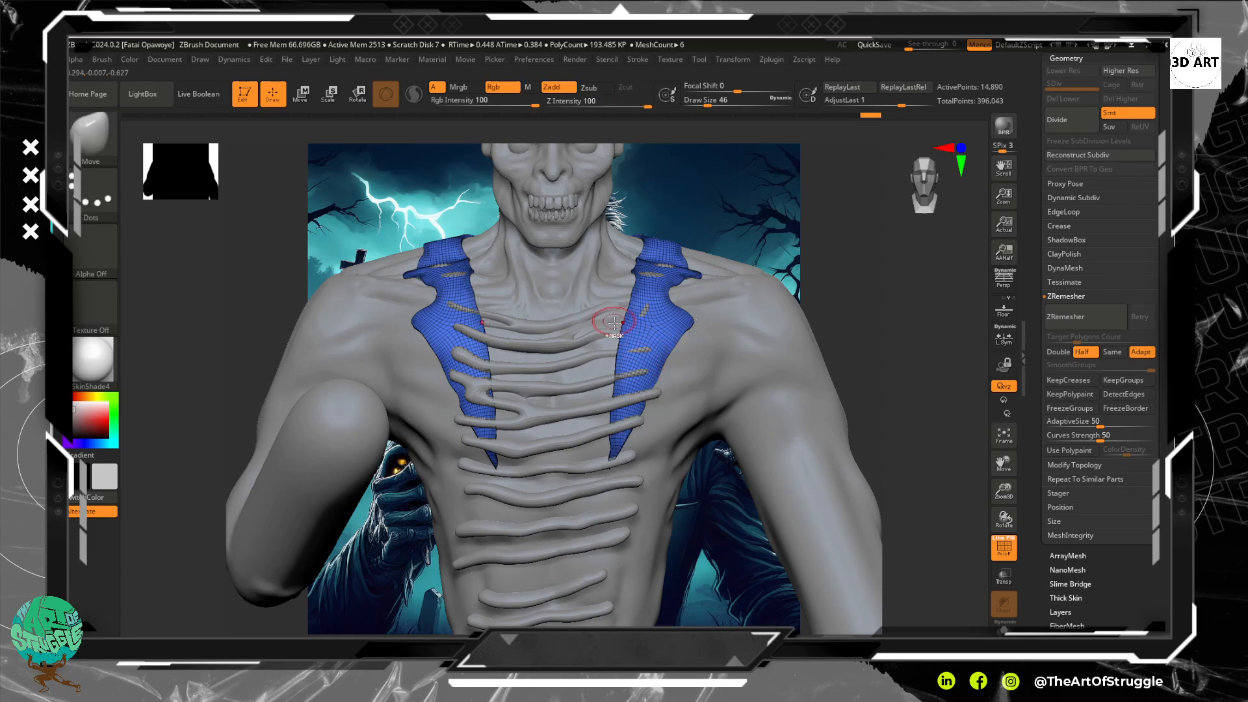
{"action": "left_click_drag", "start_coordinate": [605, 498], "coordinate": [628, 270], "text": "ctrl+shift"}
{"action": "key", "text": "ctrl+z"}
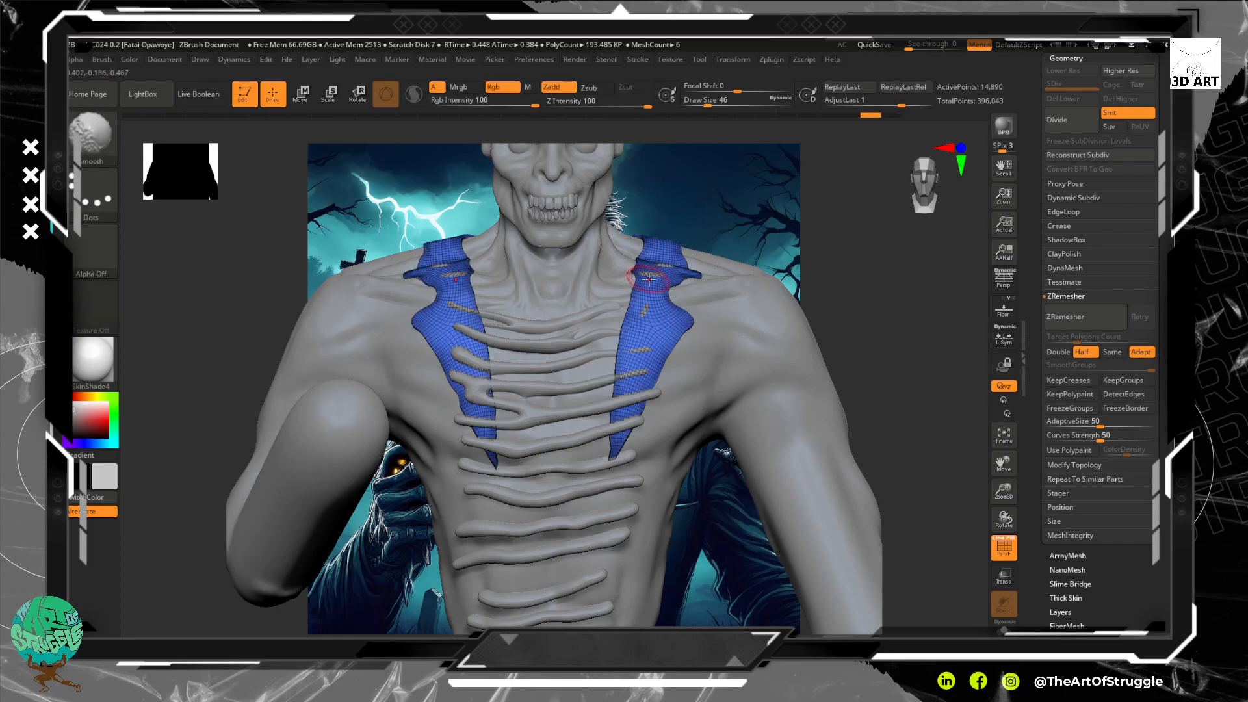
Raise the collar beside the neck with the Move brush at a draw size of 78.
{"action": "mouse_move", "coordinate": [803, 194]}
{"action": "left_mouse_down"}
{"action": "mouse_move", "coordinate": [816, 299]}
{"action": "mouse_move", "coordinate": [711, 466]}
{"action": "mouse_move", "coordinate": [761, 403]}
{"action": "mouse_move", "coordinate": [816, 368]}
{"action": "mouse_move", "coordinate": [836, 315]}
{"action": "mouse_move", "coordinate": [861, 301]}
{"action": "mouse_move", "coordinate": [834, 314]}
{"action": "mouse_move", "coordinate": [852, 356]}
{"action": "left_mouse_up"}
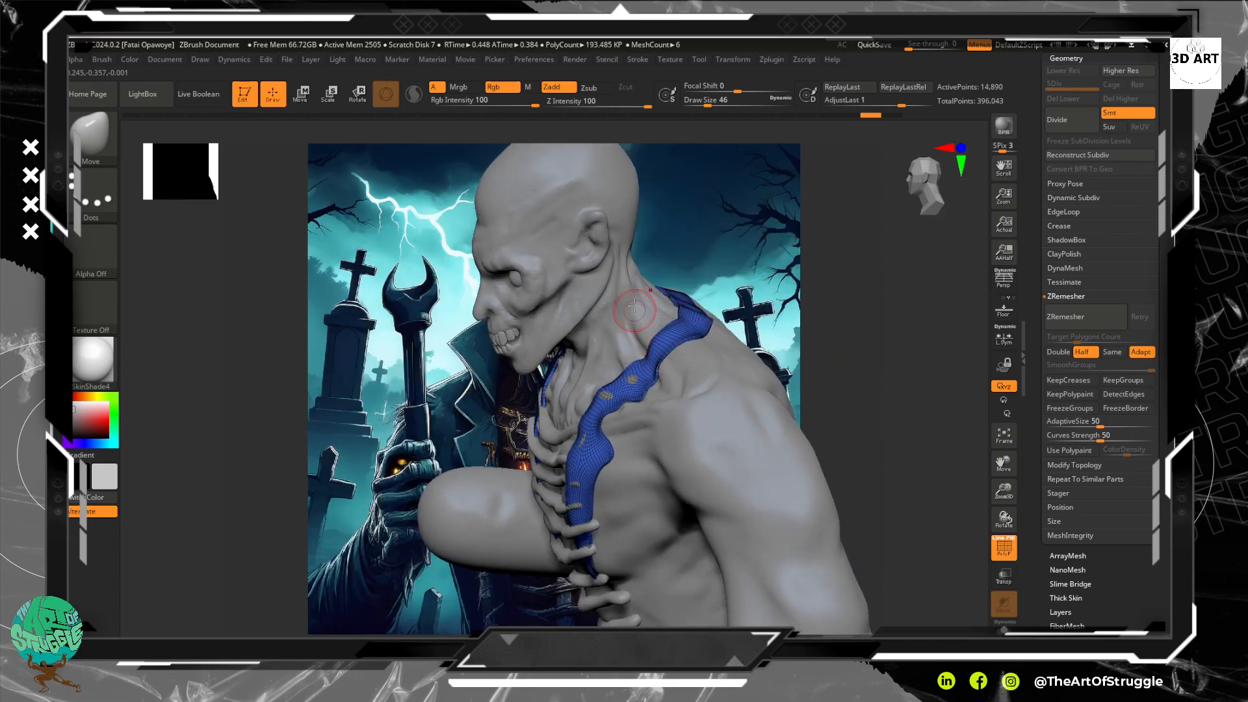
{"action": "key", "text": "bracketright"}
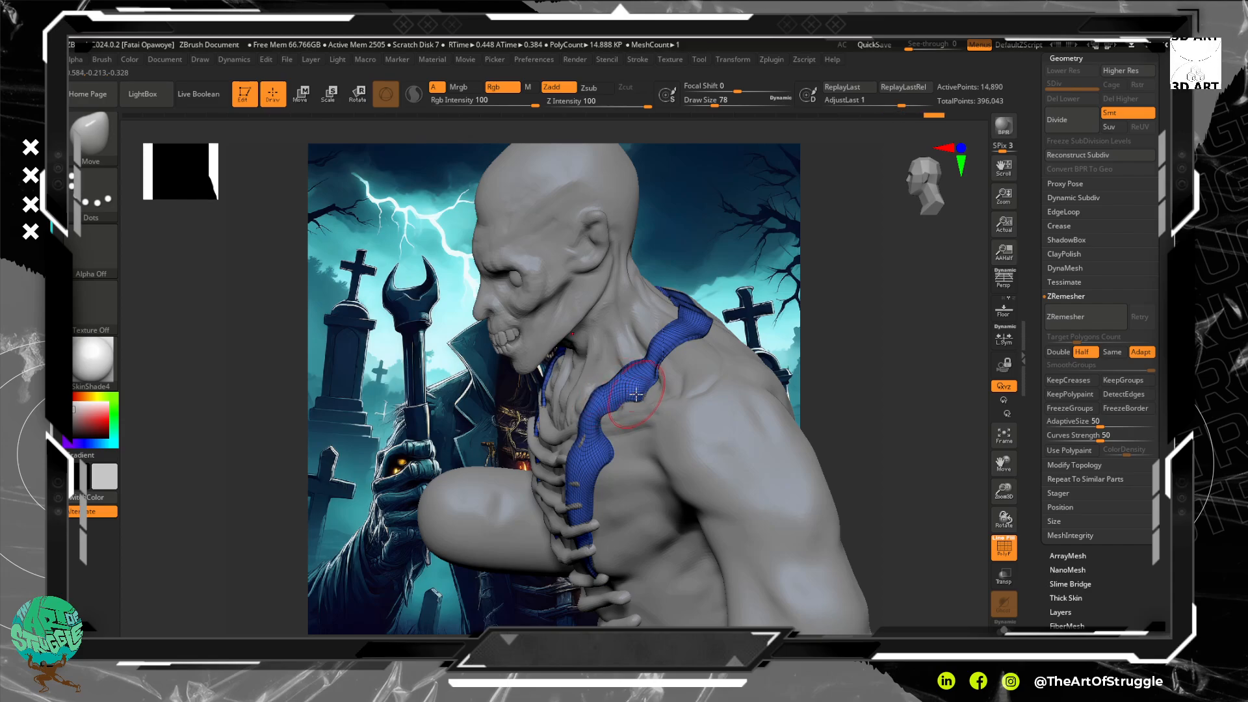
{"action": "left_click_drag", "start_coordinate": [839, 364], "coordinate": [802, 295]}
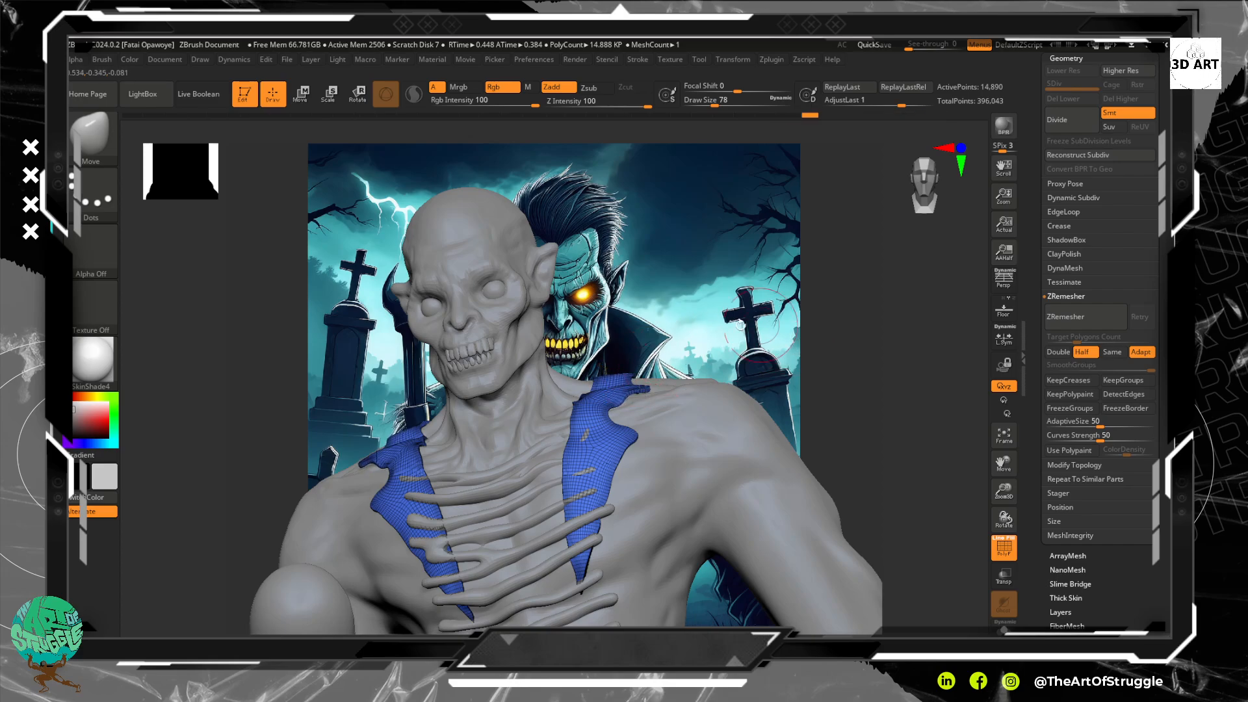
{"action": "left_click_drag", "start_coordinate": [859, 333], "coordinate": [843, 358]}
{"action": "mouse_move", "coordinate": [842, 357]}
{"action": "left_mouse_down", "text": "alt"}
{"action": "mouse_move", "coordinate": [765, 437]}
{"action": "mouse_move", "coordinate": [708, 435]}
{"action": "mouse_move", "coordinate": [720, 416]}
{"action": "left_mouse_up", "text": "alt"}
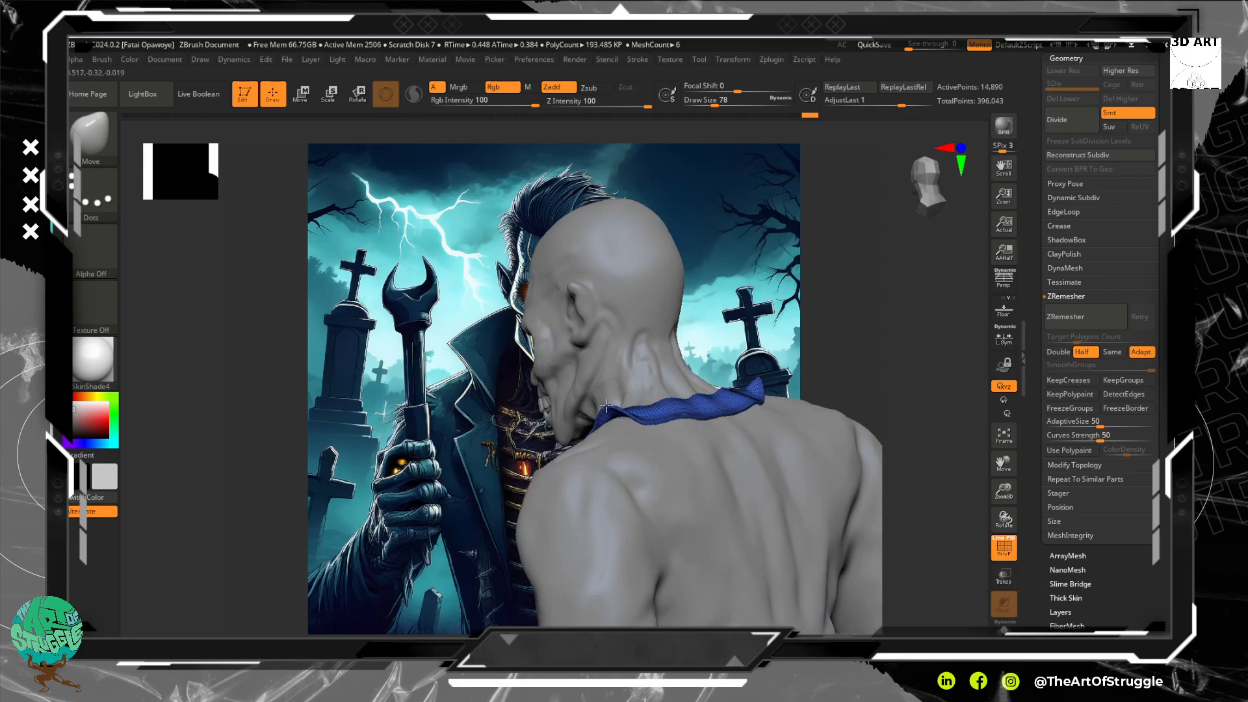
{"action": "left_click_drag", "start_coordinate": [606, 406], "coordinate": [598, 370]}
{"action": "mouse_move", "coordinate": [650, 412]}
{"action": "left_mouse_down"}
{"action": "mouse_move", "coordinate": [638, 366]}
{"action": "mouse_move", "coordinate": [648, 358]}
{"action": "mouse_move", "coordinate": [623, 398]}
{"action": "mouse_move", "coordinate": [613, 372]}
{"action": "mouse_move", "coordinate": [637, 381]}
{"action": "left_mouse_up"}
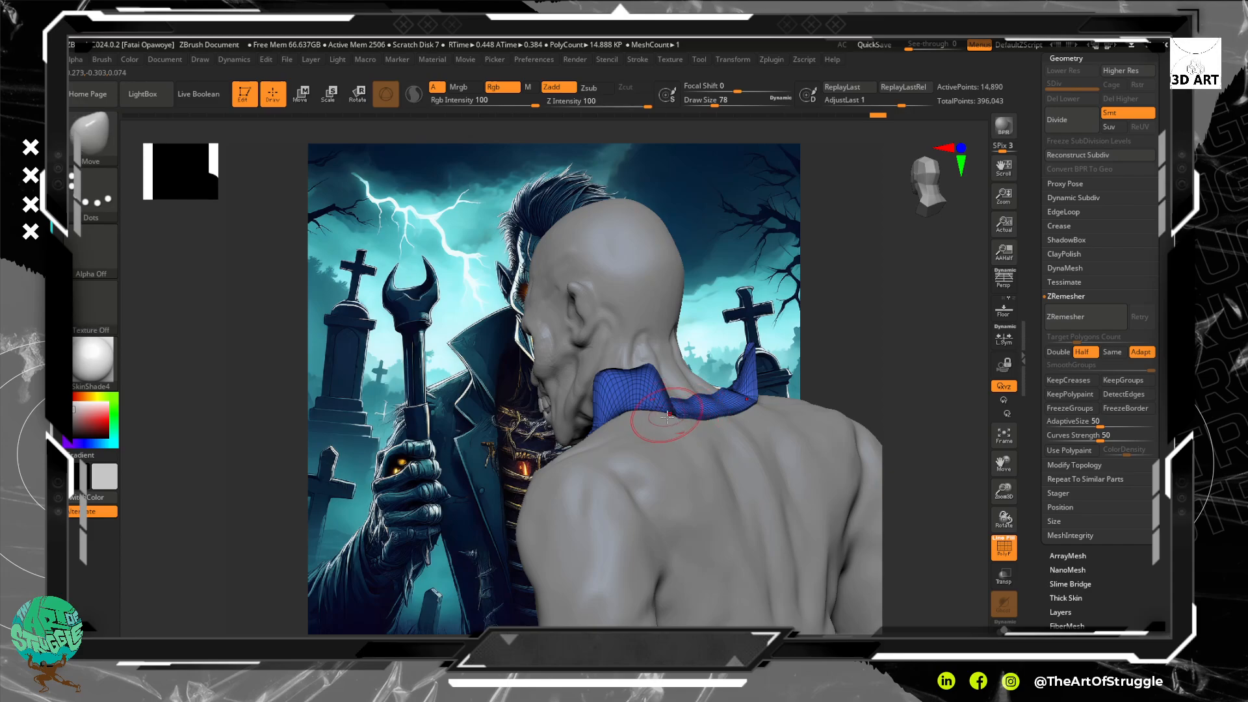
Try to raise the rear strip of the collar behind the neck with larger Move brush sizes.
{"action": "left_click_drag", "start_coordinate": [691, 414], "coordinate": [692, 390]}
{"action": "key", "text": "ctrl+z"}
{"action": "left_click_drag", "start_coordinate": [920, 338], "coordinate": [838, 356]}
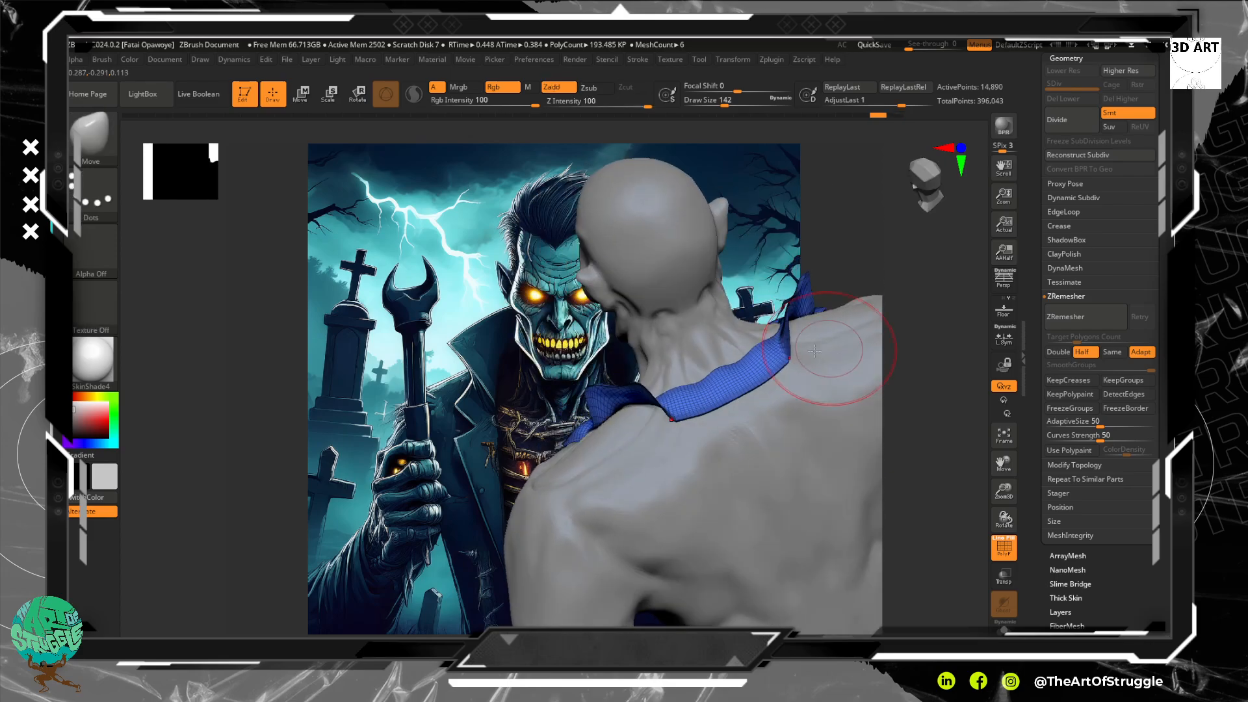
{"action": "left_click_drag", "start_coordinate": [679, 406], "coordinate": [676, 411]}
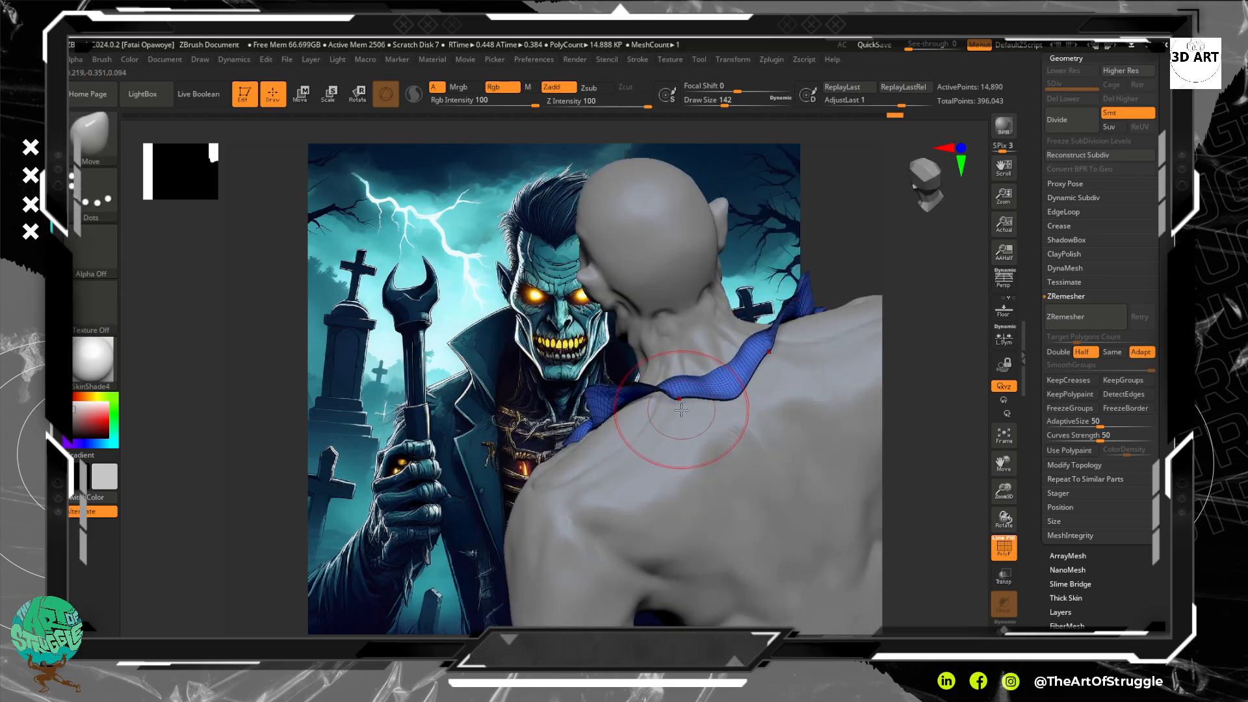
{"action": "key", "text": "ctrl+z"}
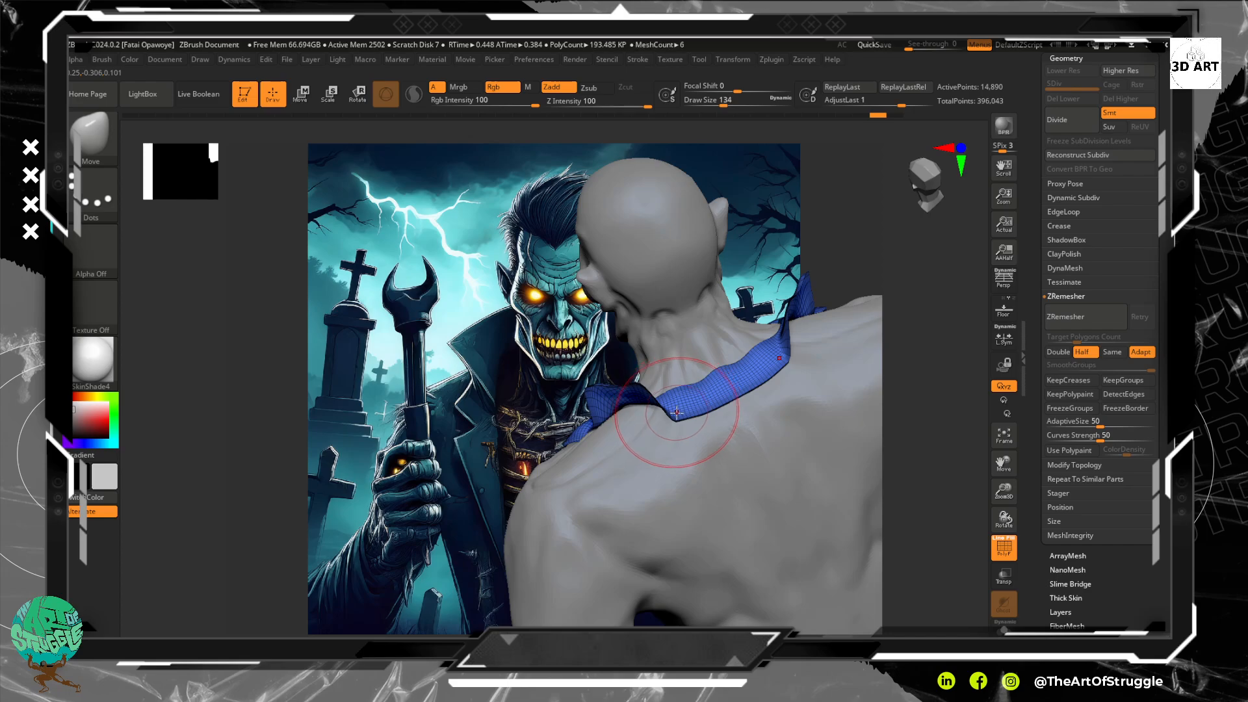
{"action": "left_click_drag", "start_coordinate": [680, 409], "coordinate": [681, 392]}
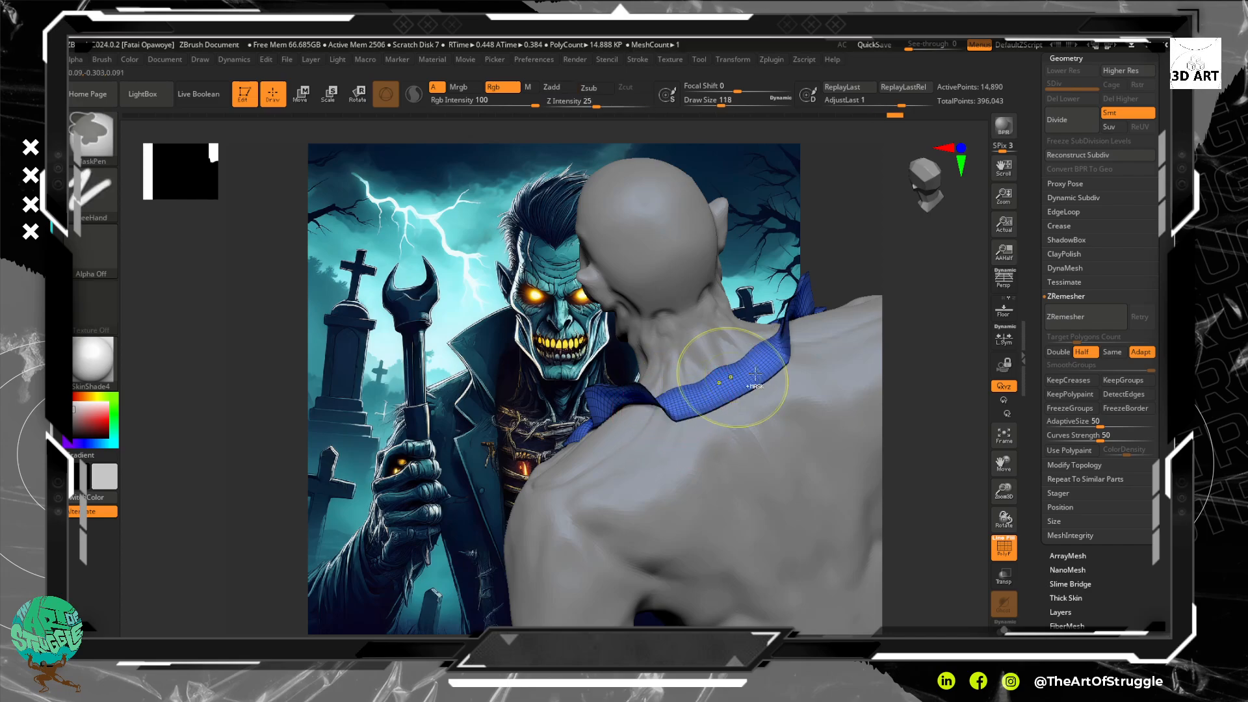
{"action": "mouse_move", "coordinate": [939, 337]}
{"action": "left_mouse_down"}
{"action": "mouse_move", "coordinate": [951, 251]}
{"action": "mouse_move", "coordinate": [934, 253]}
{"action": "left_mouse_up"}
{"action": "key", "text": "ctrl+z"}
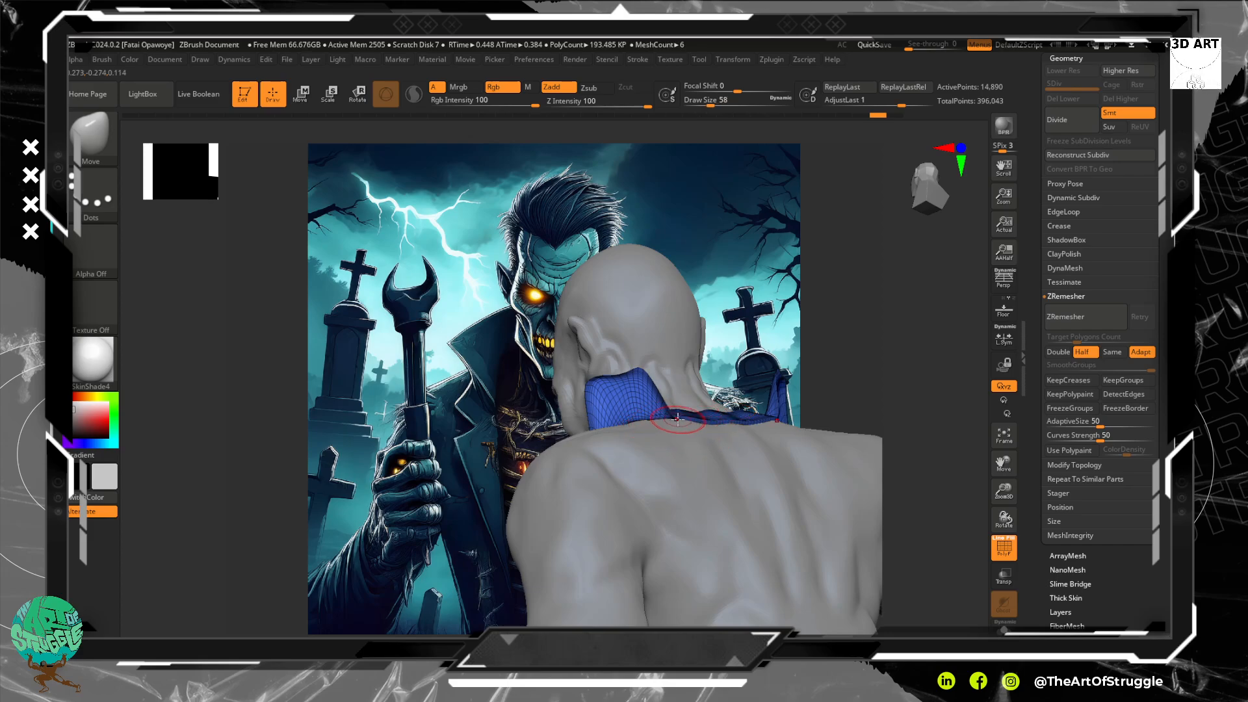
Raise the collar's rear section behind the neck using the Move brush at a draw size of 58, and smooth its surface.
{"action": "left_click_drag", "start_coordinate": [677, 418], "coordinate": [663, 390]}
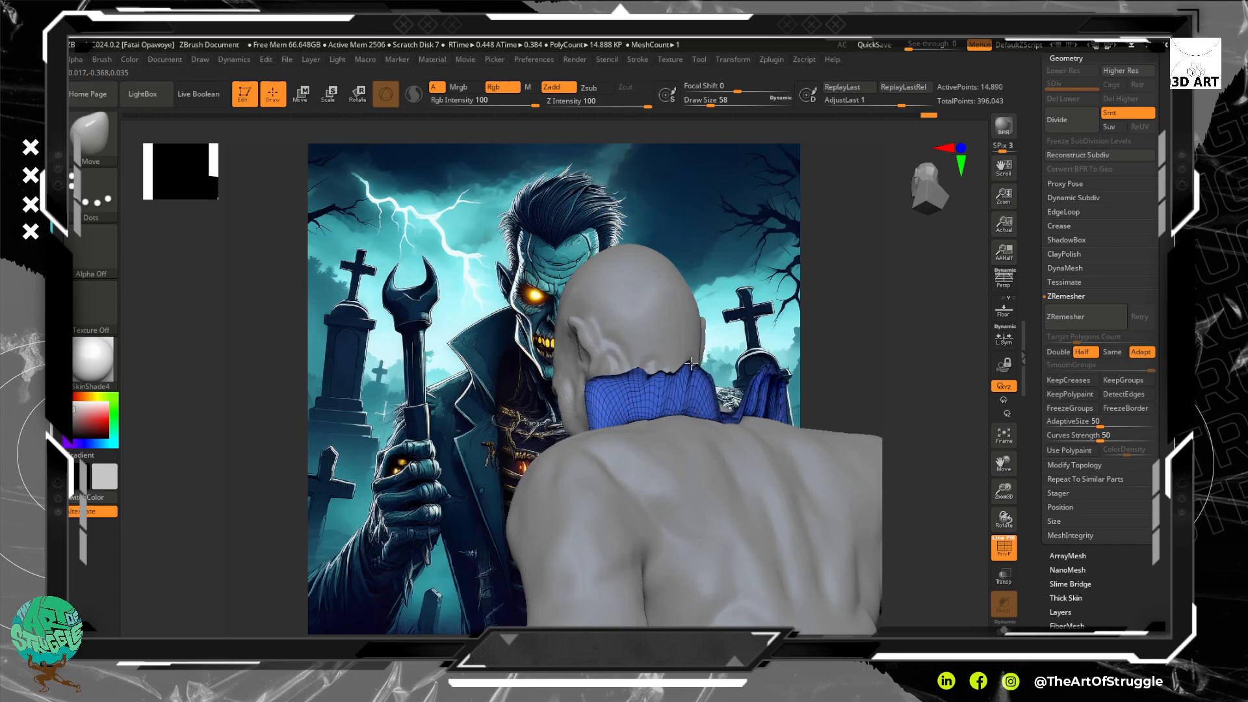
{"action": "key", "text": "ctrl+z"}
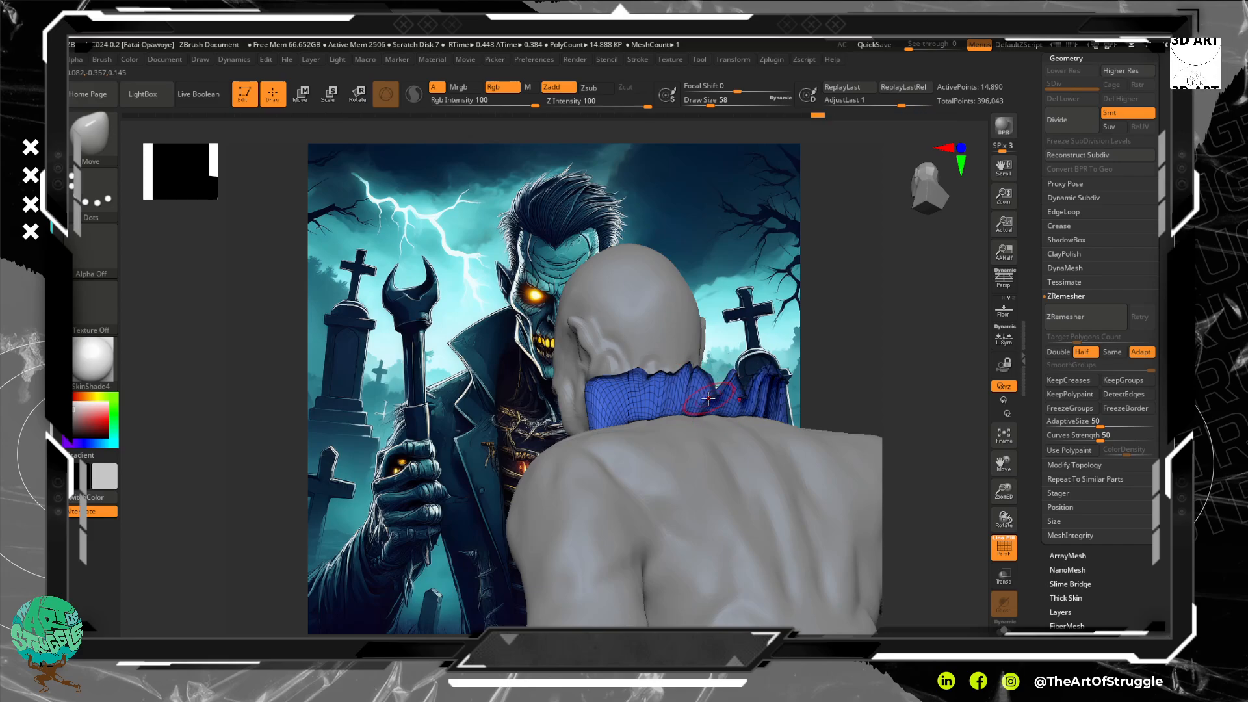
{"action": "left_click_drag", "start_coordinate": [715, 388], "coordinate": [716, 378]}
{"action": "key", "text": "shift"}
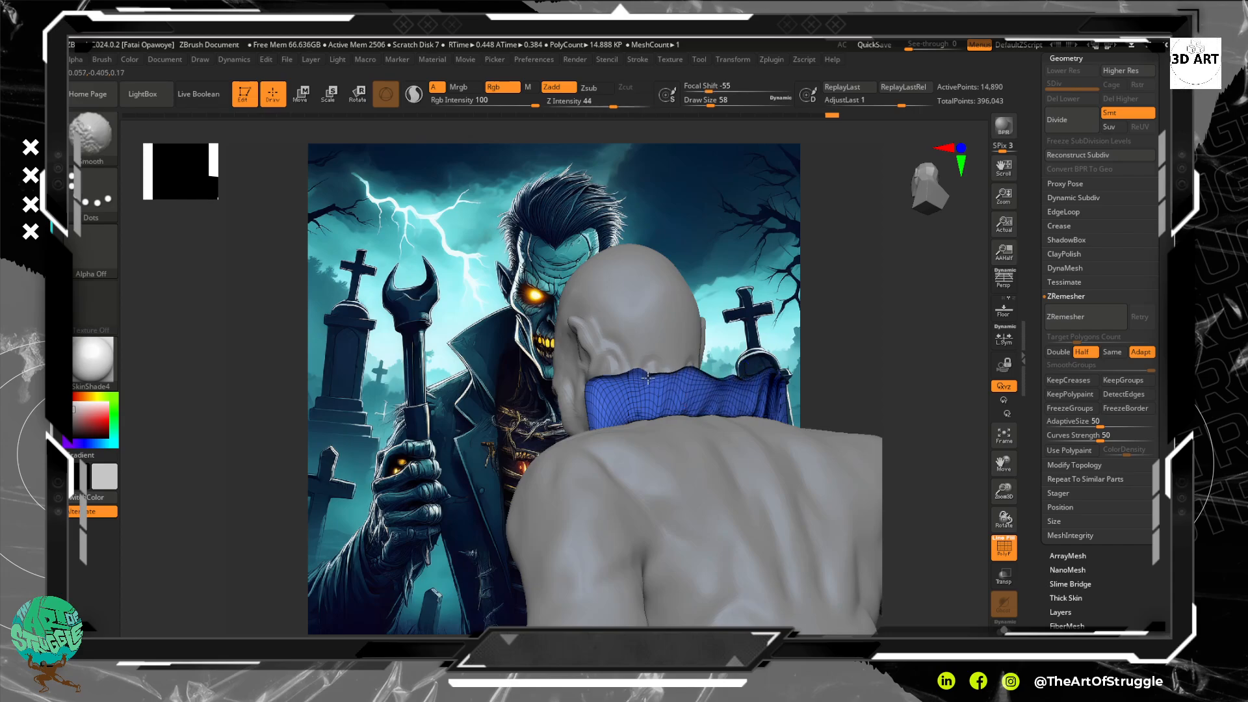
{"action": "left_click_drag", "start_coordinate": [613, 383], "coordinate": [627, 384], "text": "shift"}
Reshape the edges of the raised collar from the front with the Move brush at a draw size of 58.
{"action": "mouse_move", "coordinate": [855, 359]}
{"action": "left_mouse_down"}
{"action": "mouse_move", "coordinate": [930, 357]}
{"action": "mouse_move", "coordinate": [969, 320]}
{"action": "mouse_move", "coordinate": [946, 308]}
{"action": "left_mouse_up"}
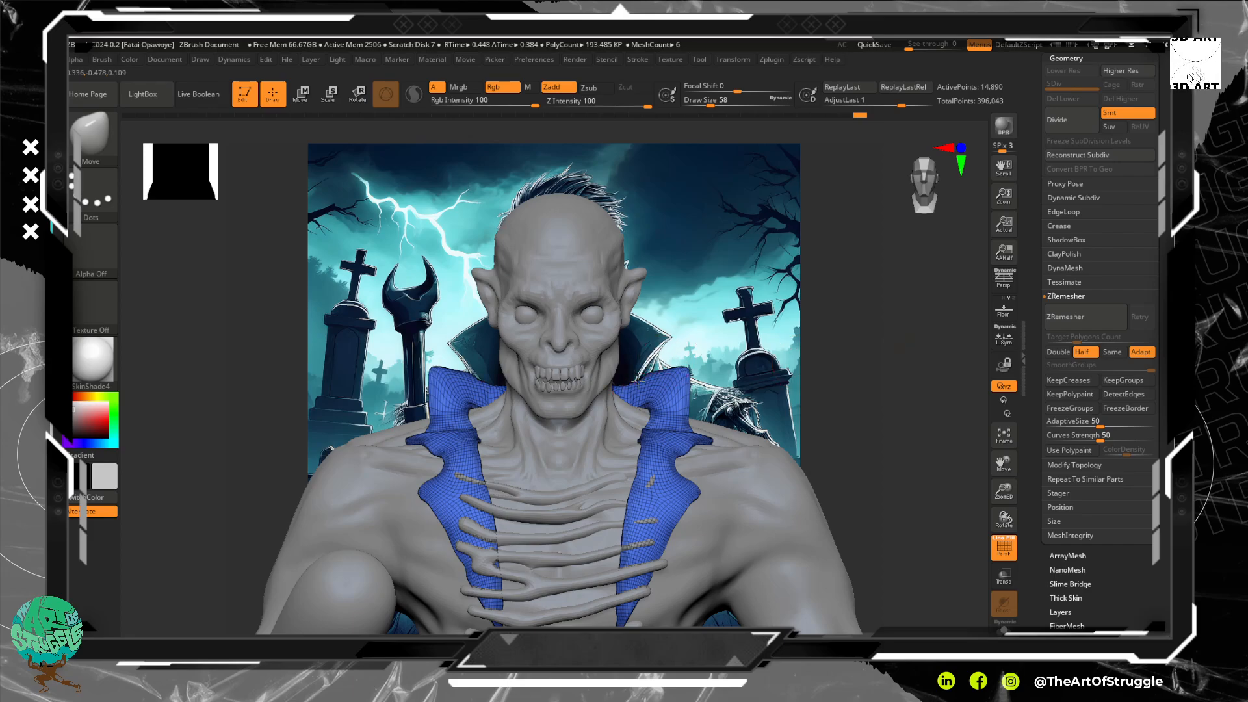
{"action": "mouse_move", "coordinate": [826, 365]}
{"action": "left_mouse_down", "text": "alt"}
{"action": "mouse_move", "coordinate": [784, 315]}
{"action": "mouse_move", "coordinate": [819, 385]}
{"action": "mouse_move", "coordinate": [762, 322]}
{"action": "mouse_move", "coordinate": [773, 365]}
{"action": "mouse_move", "coordinate": [766, 352]}
{"action": "left_mouse_up", "text": "alt"}
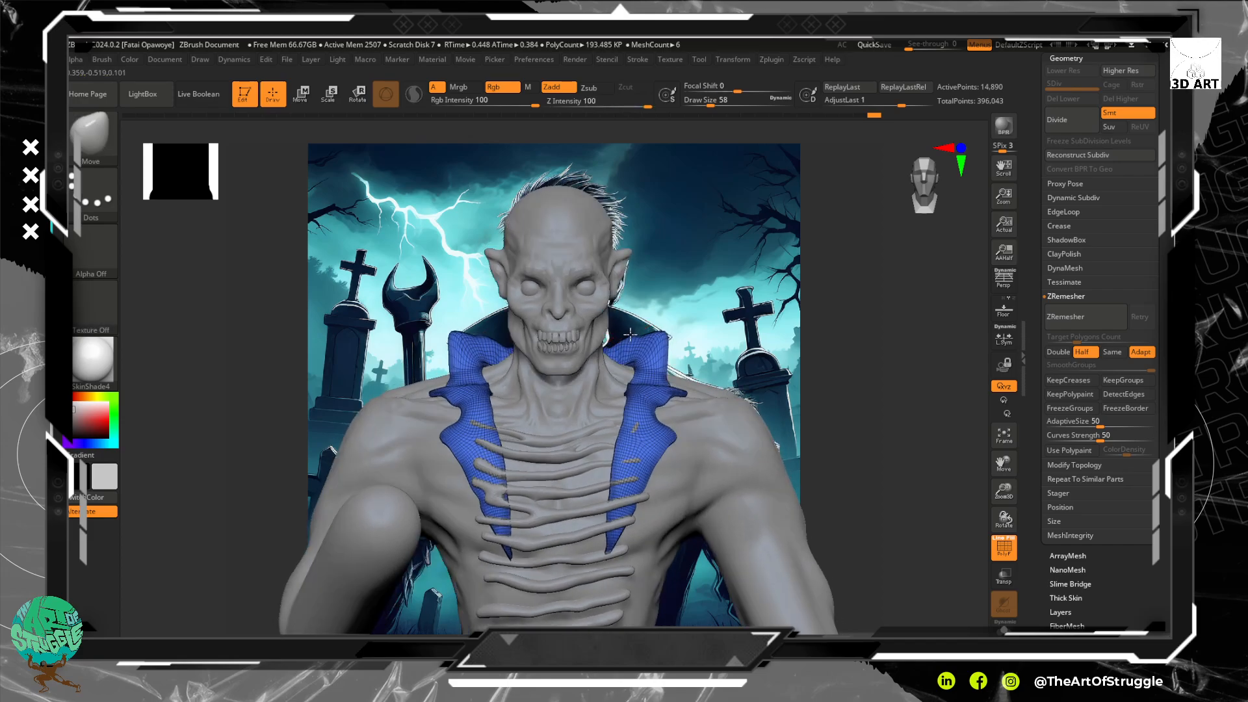
{"action": "left_click_drag", "start_coordinate": [636, 325], "coordinate": [634, 331]}
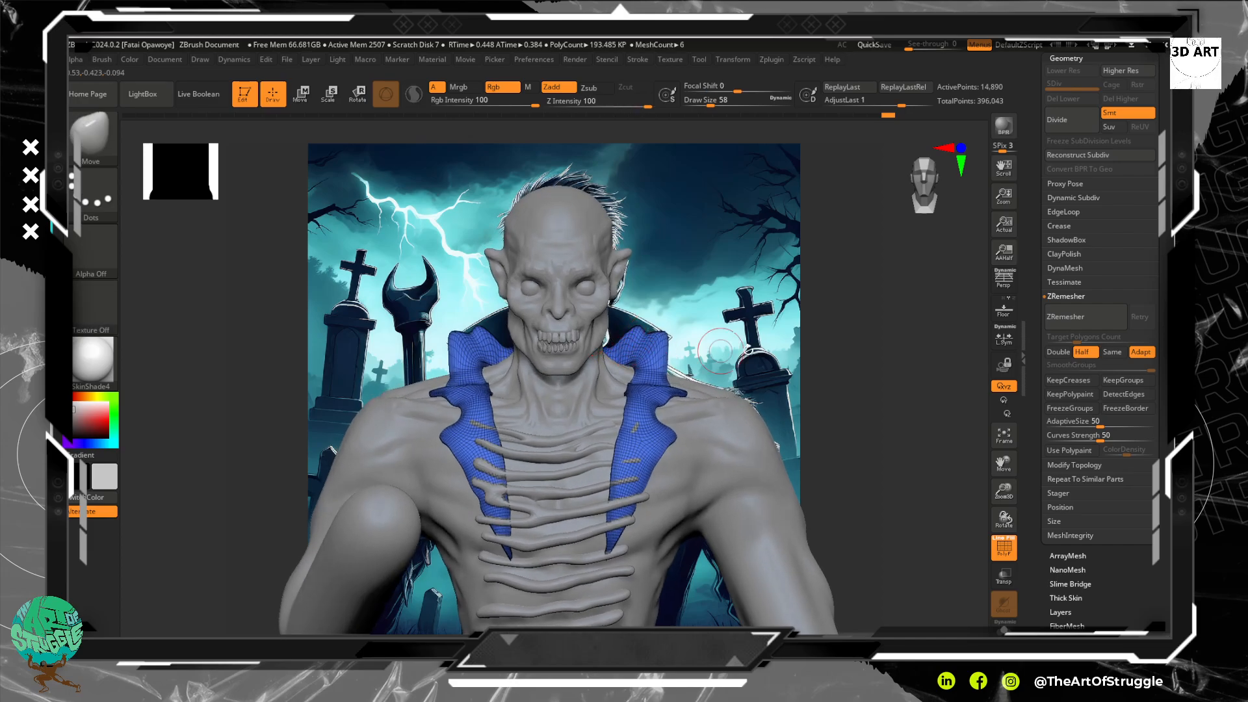
Isolate the collar piece and pull its back section higher with the Move brush at a draw size of 118.
{"action": "left_click", "coordinate": [1005, 628]}
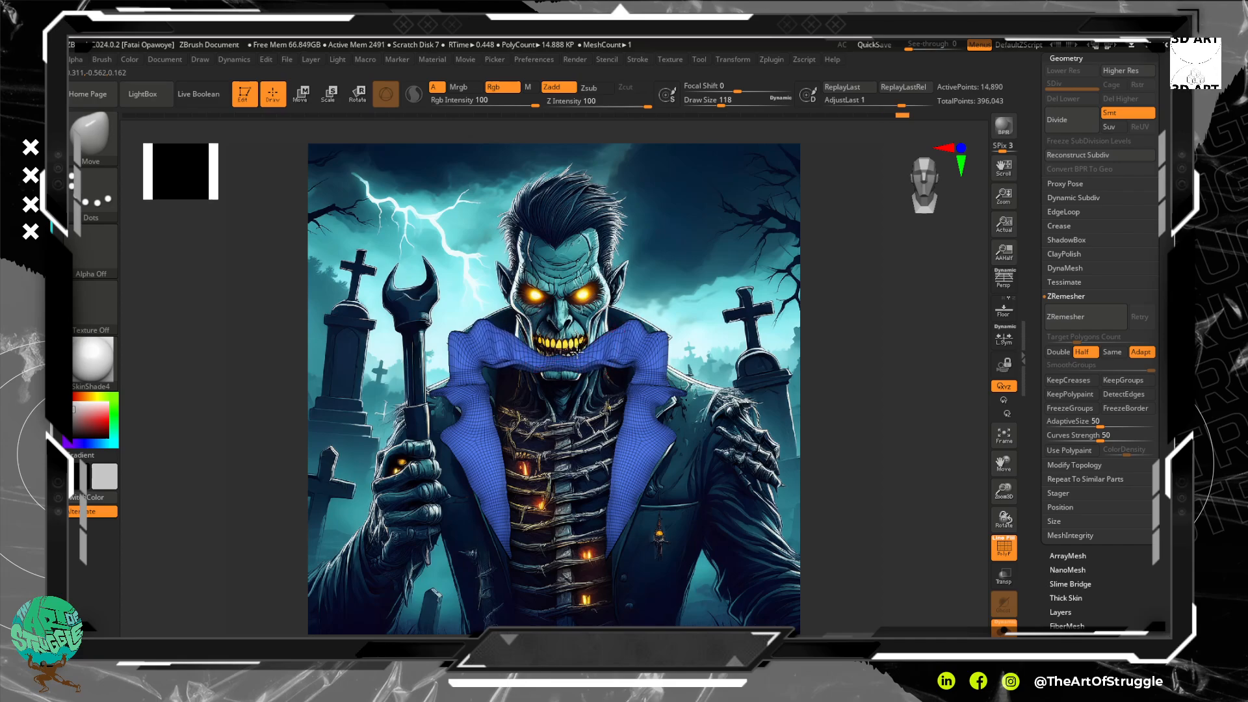
{"action": "right_click_drag", "start_coordinate": [576, 353], "coordinate": [581, 351]}
{"action": "right_click_drag", "start_coordinate": [578, 349], "coordinate": [578, 358]}
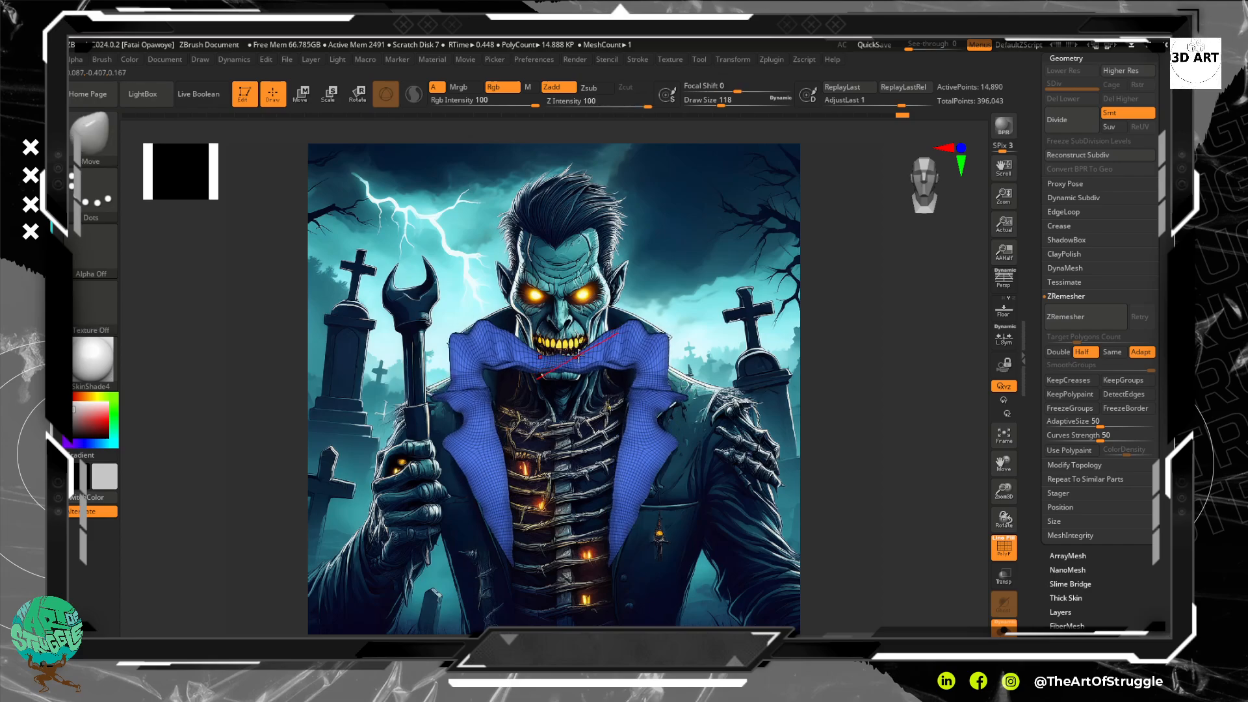
{"action": "mouse_move", "coordinate": [578, 356]}
{"action": "left_mouse_down"}
{"action": "mouse_move", "coordinate": [588, 303]}
{"action": "mouse_move", "coordinate": [614, 325]}
{"action": "mouse_move", "coordinate": [622, 314]}
{"action": "mouse_move", "coordinate": [659, 328]}
{"action": "mouse_move", "coordinate": [670, 364]}
{"action": "left_mouse_up"}
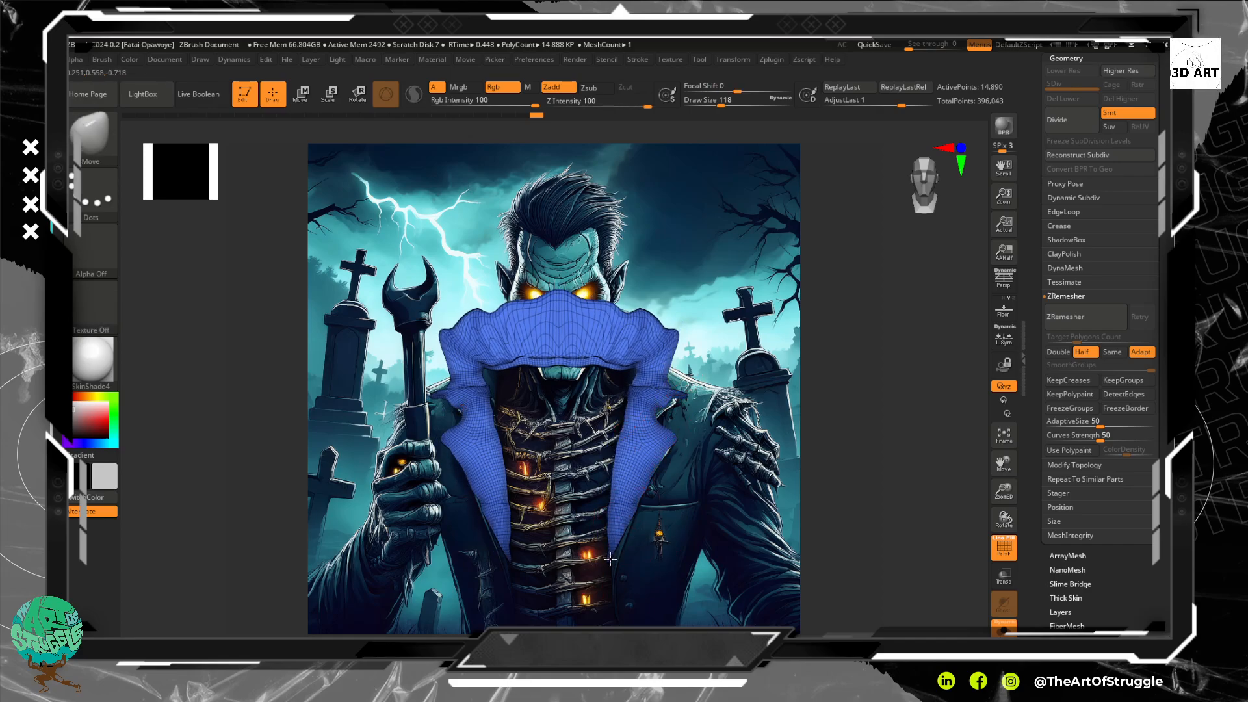
Lengthen the lapels' lower tips and refine their inner edges and shoulder notches with the Move brush.
{"action": "left_click_drag", "start_coordinate": [609, 558], "coordinate": [613, 580]}
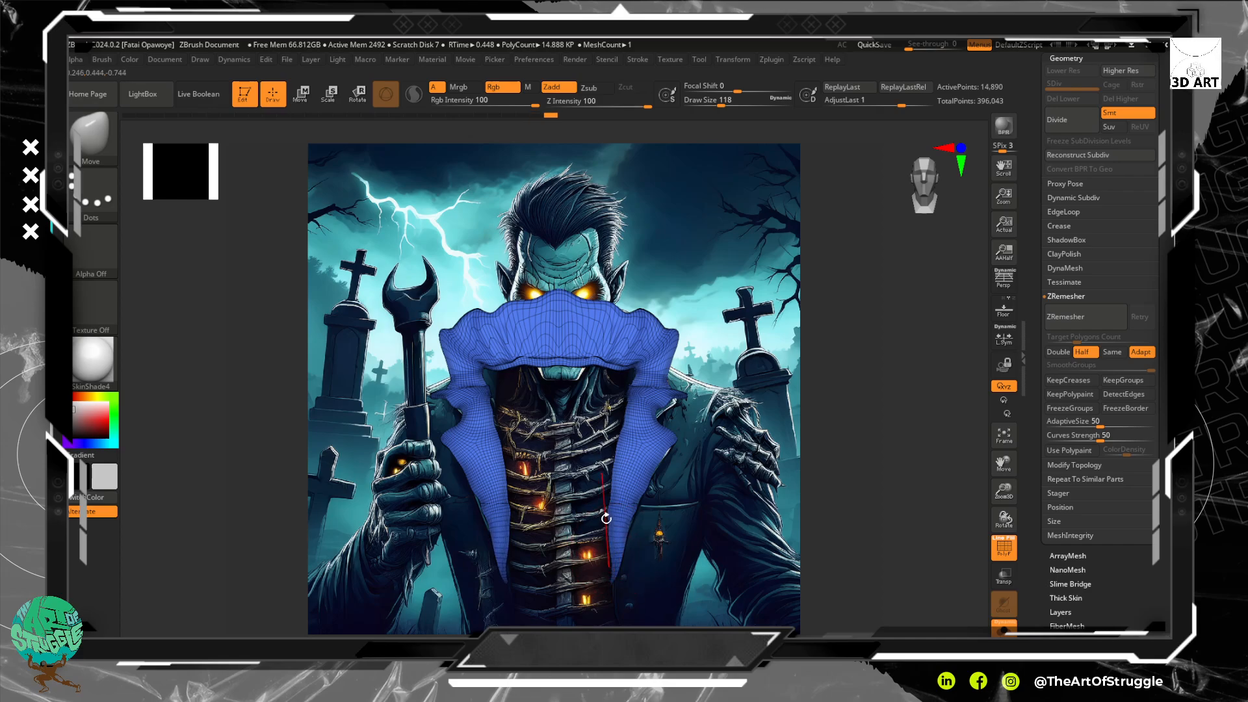
{"action": "mouse_move", "coordinate": [607, 518]}
{"action": "left_mouse_down"}
{"action": "mouse_move", "coordinate": [599, 528]}
{"action": "mouse_move", "coordinate": [606, 515]}
{"action": "left_mouse_up"}
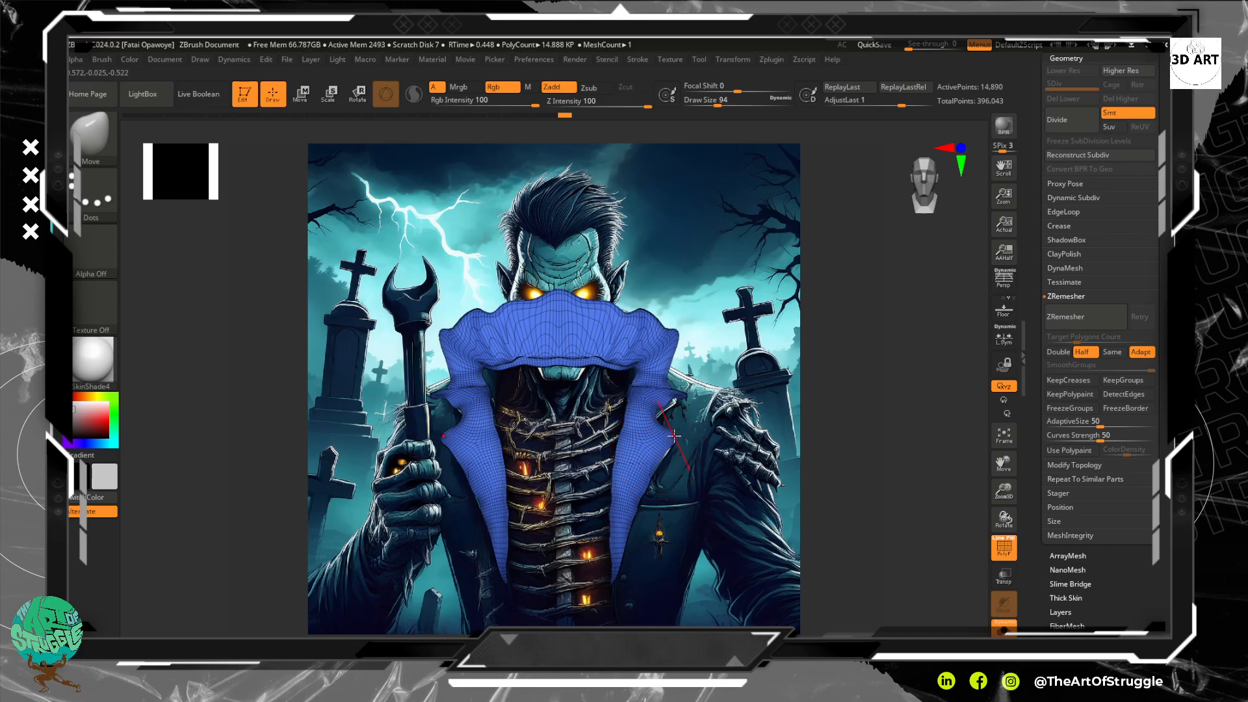
{"action": "left_click_drag", "start_coordinate": [675, 434], "coordinate": [656, 407]}
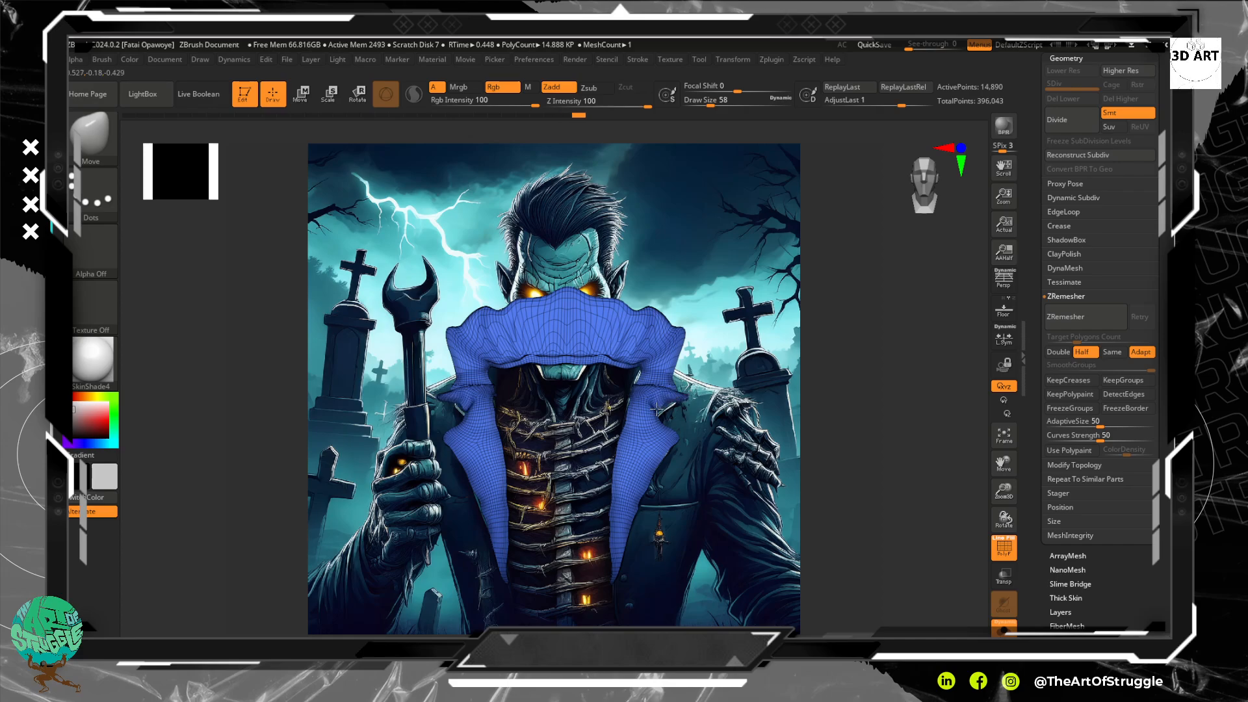
{"action": "key", "text": "shift"}
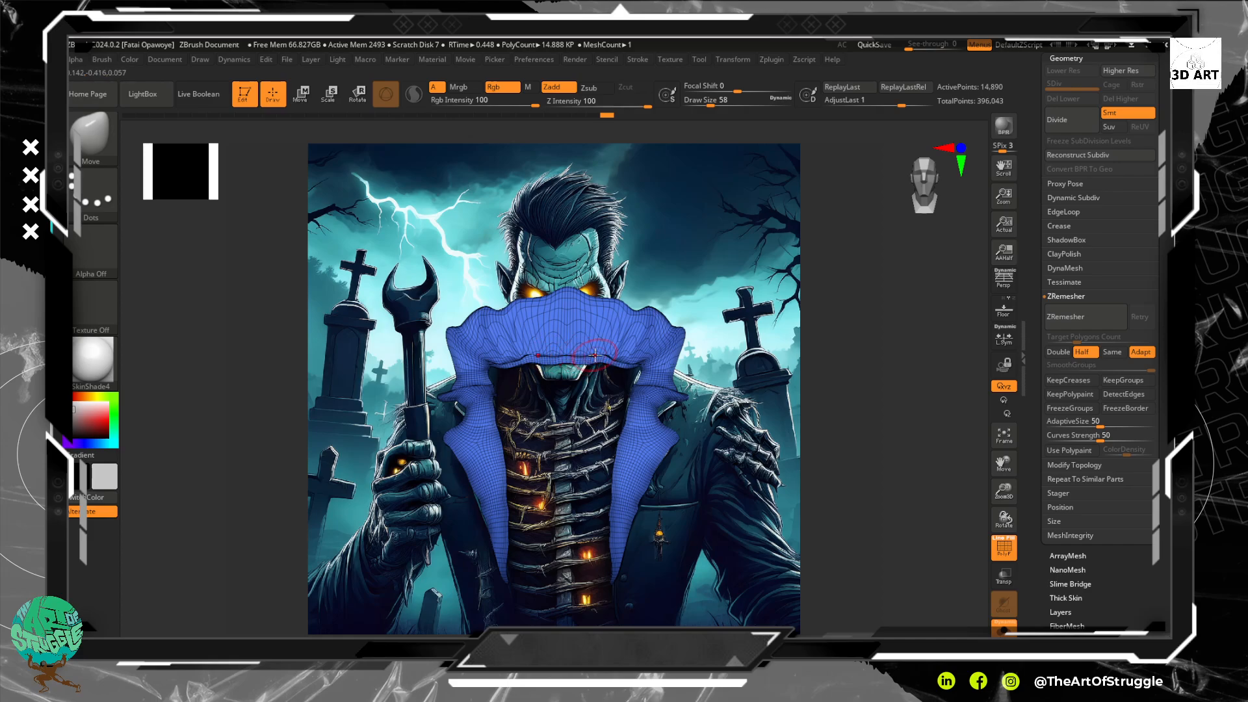
{"action": "right_click_drag", "start_coordinate": [575, 365], "coordinate": [574, 370]}
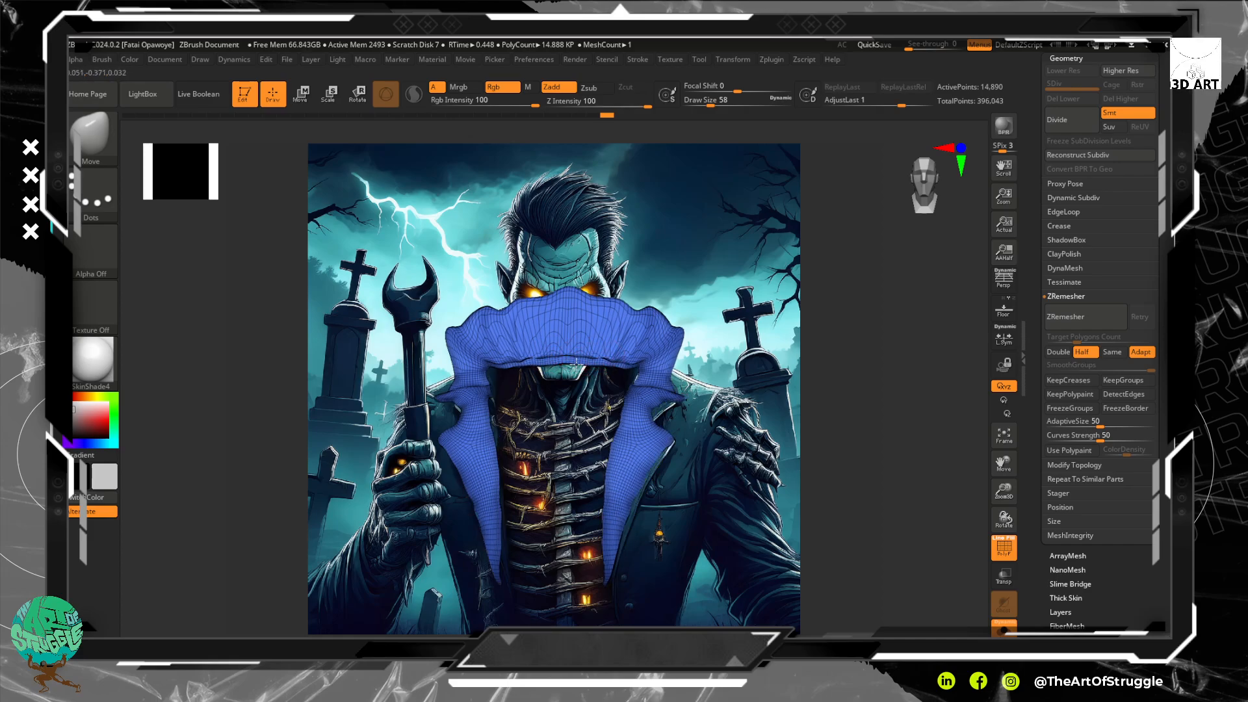
Raise and even out the collar's upper edge and round its outer corners with the Move brush at a draw size of 58.
{"action": "right_click_drag", "start_coordinate": [636, 312], "coordinate": [616, 310], "text": "shift"}
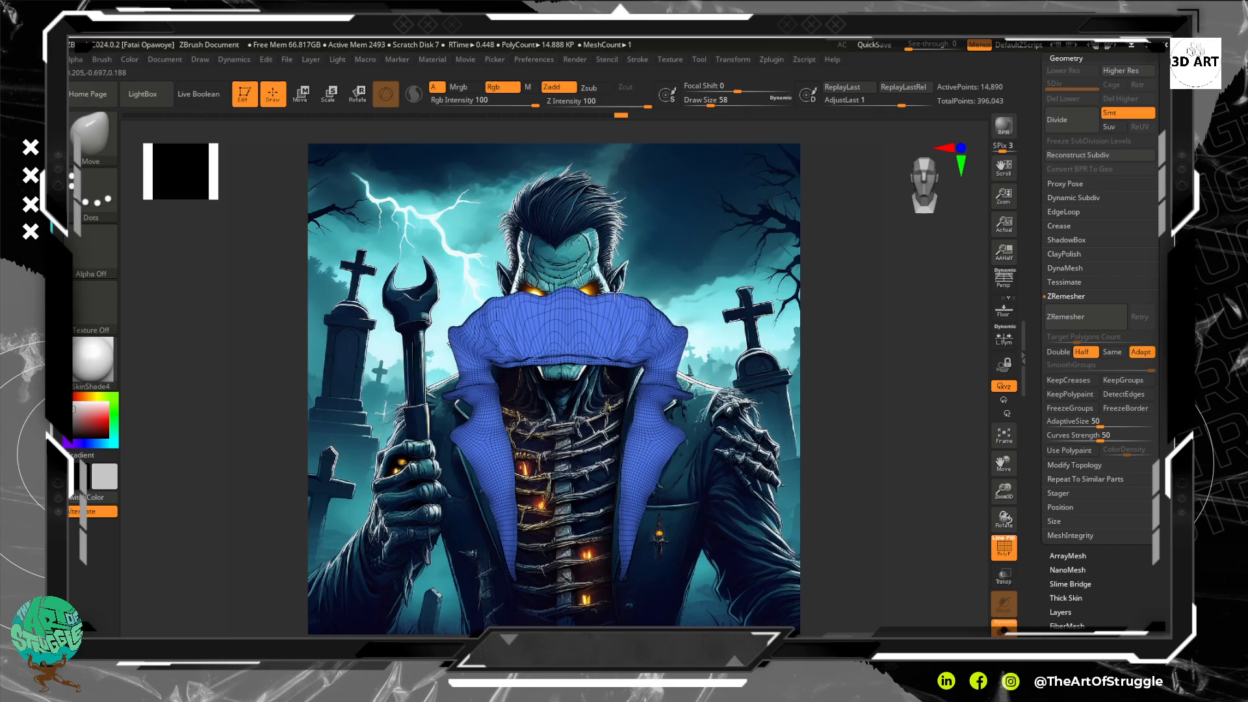
{"action": "left_click_drag", "start_coordinate": [589, 299], "coordinate": [588, 294]}
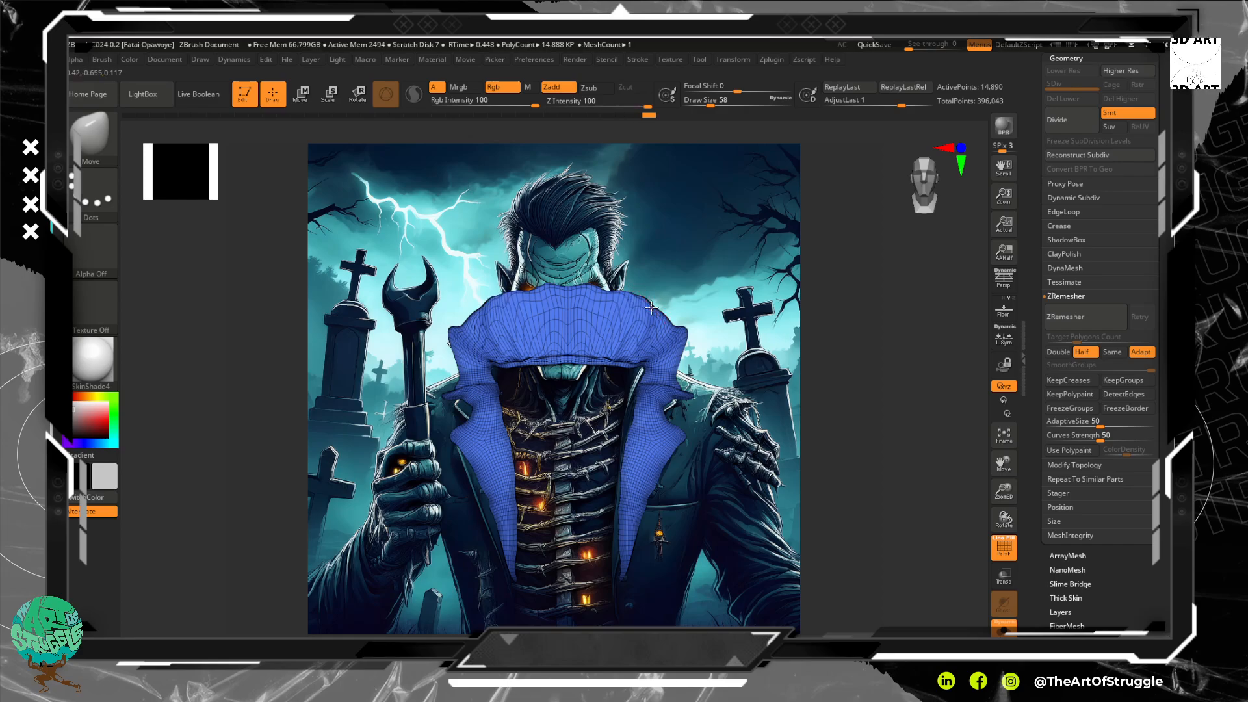
{"action": "left_click_drag", "start_coordinate": [652, 302], "coordinate": [659, 305]}
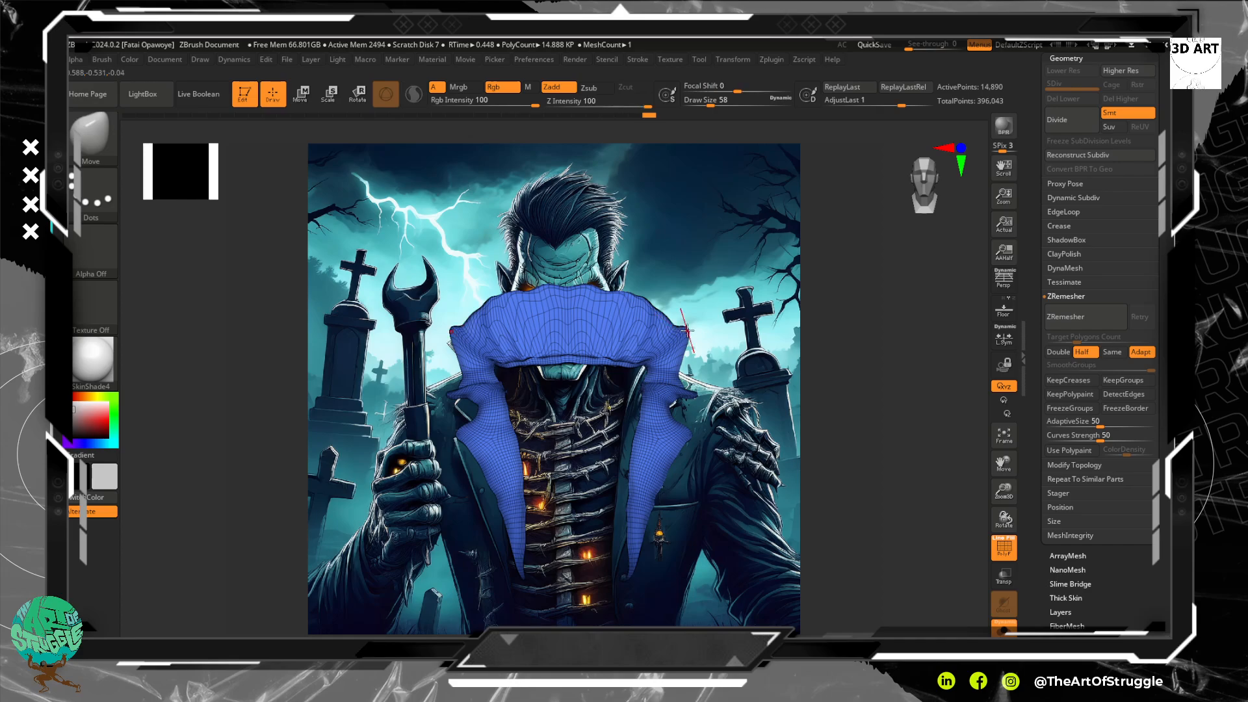
{"action": "right_click_drag", "start_coordinate": [682, 323], "coordinate": [684, 327]}
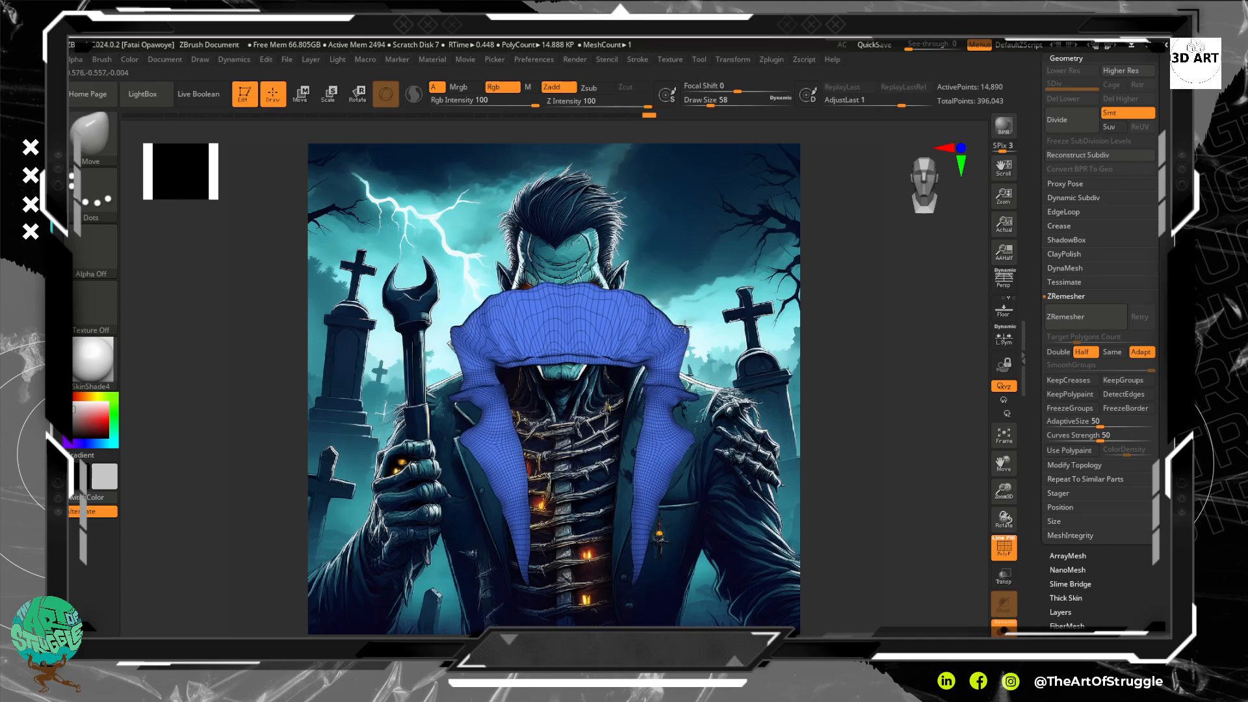
{"action": "left_click_drag", "start_coordinate": [684, 326], "coordinate": [680, 328]}
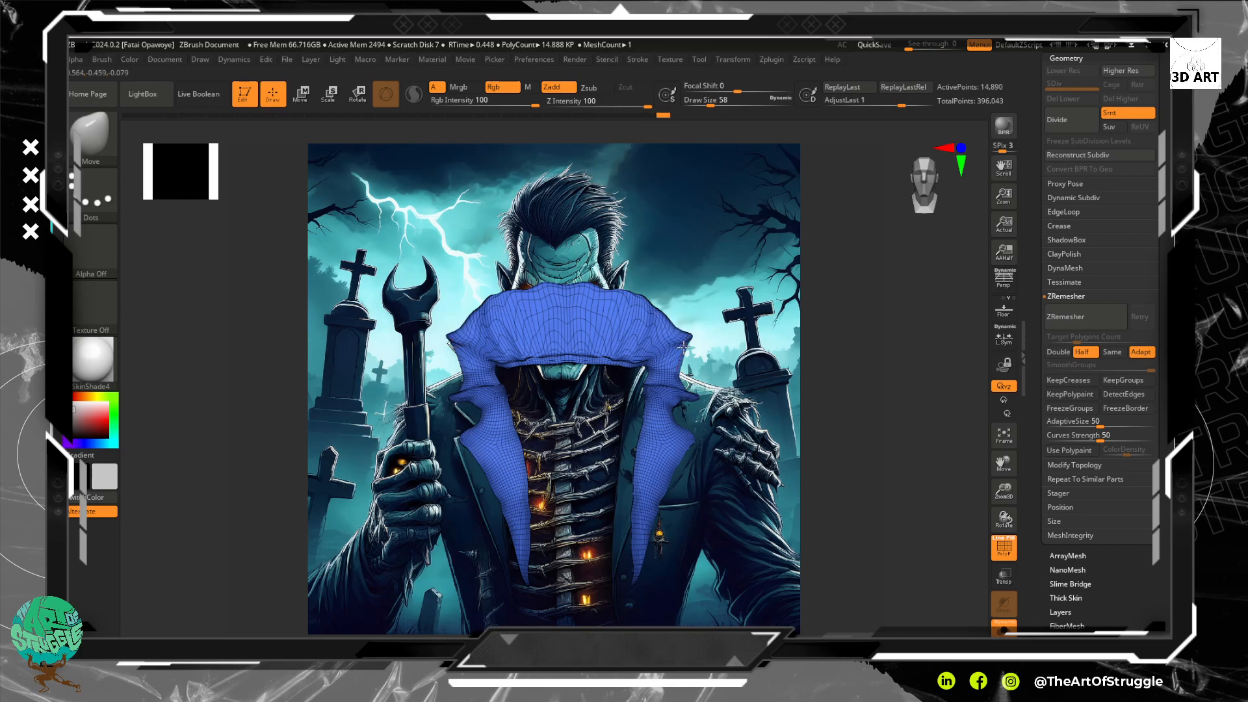
{"action": "key", "text": "shift"}
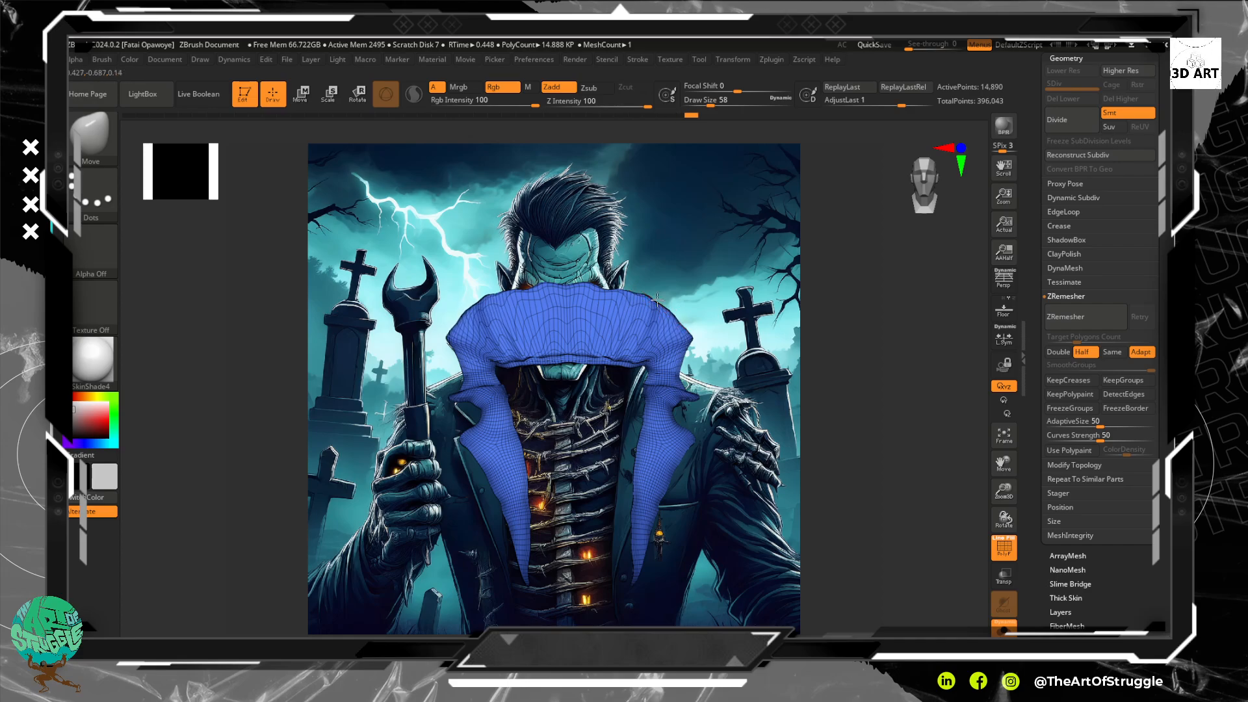
{"action": "left_click_drag", "start_coordinate": [653, 304], "coordinate": [657, 305]}
{"action": "right_click_drag", "start_coordinate": [653, 304], "coordinate": [658, 304]}
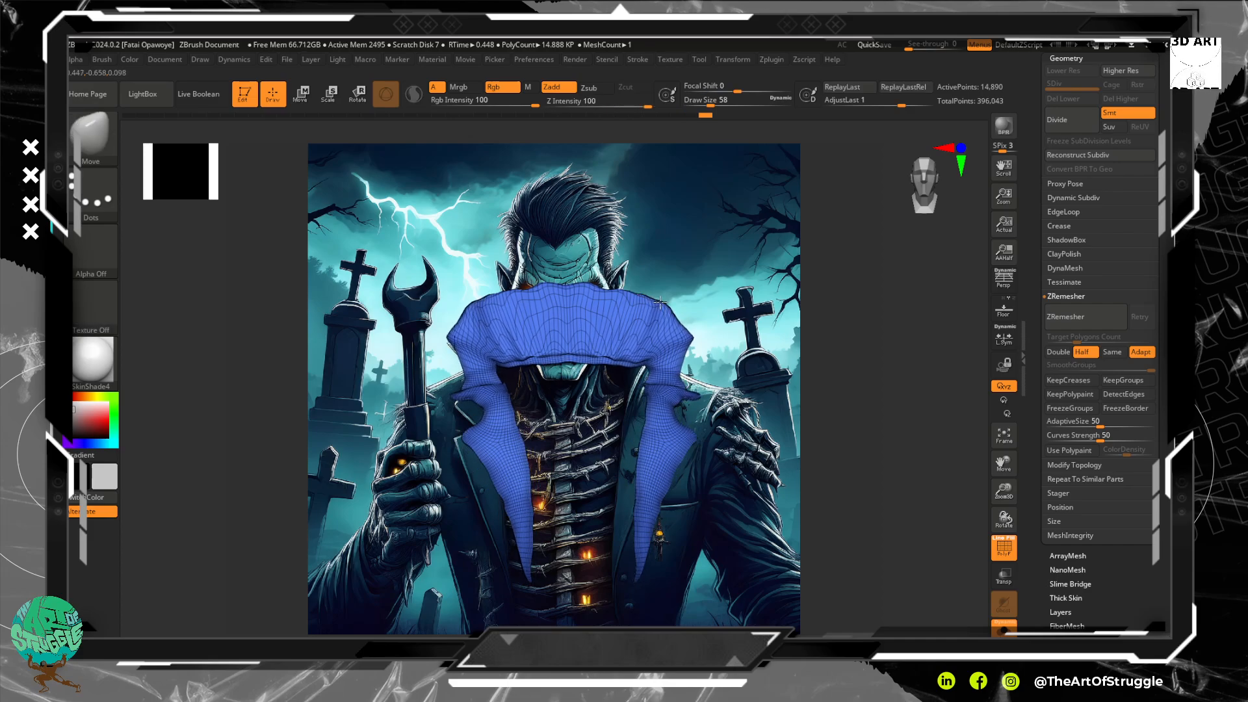
Smooth the back section of the raised collar at a draw size of 58.
{"action": "key", "text": "shift"}
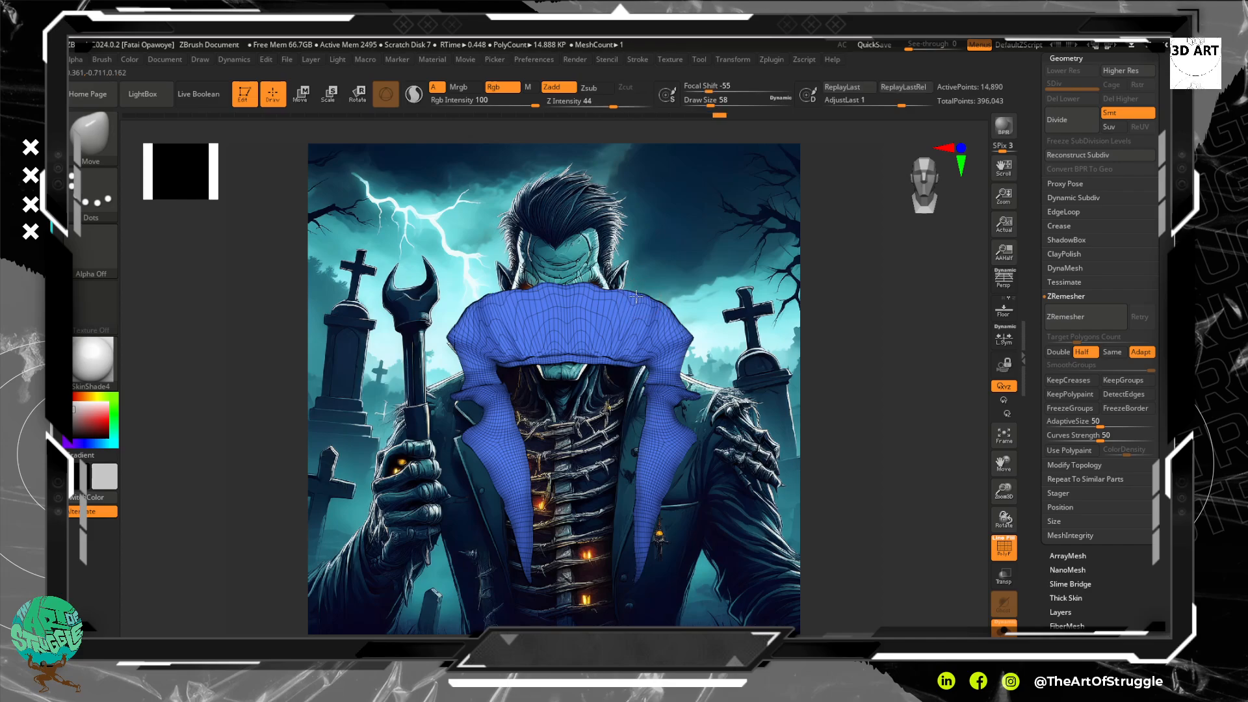
{"action": "left_click_drag", "start_coordinate": [585, 311], "coordinate": [571, 316], "text": "shift"}
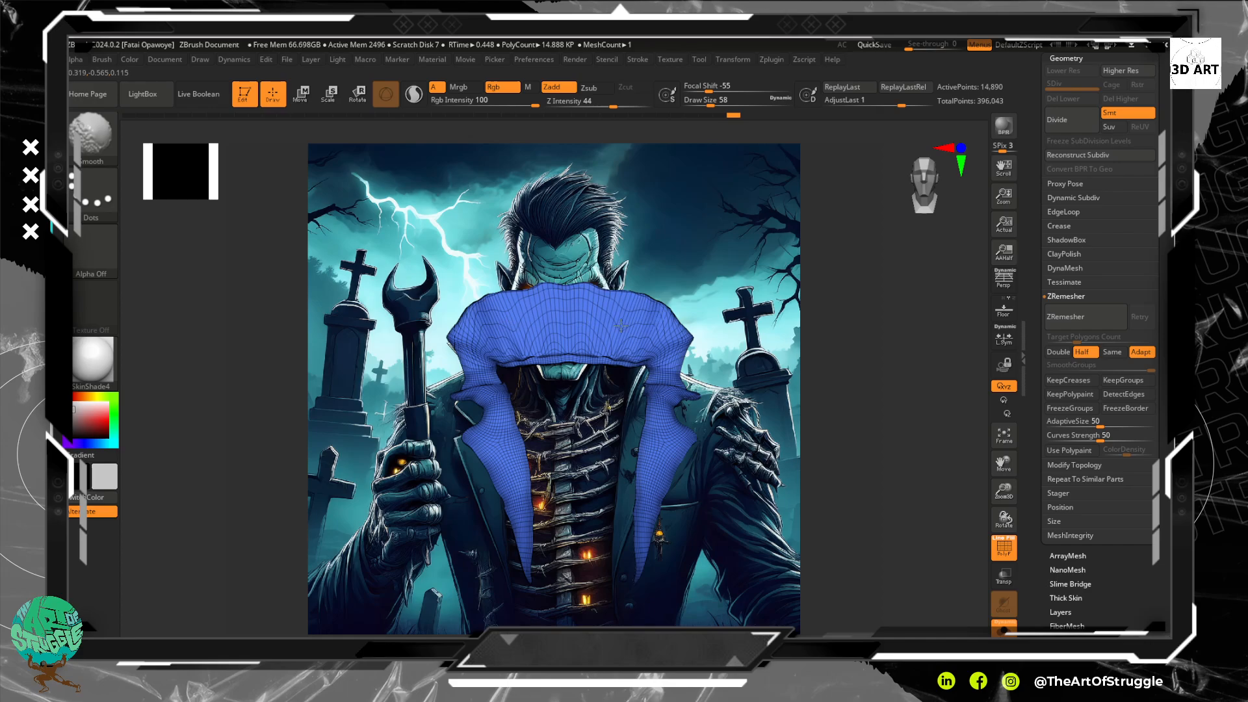
{"action": "left_click_drag", "start_coordinate": [621, 325], "coordinate": [663, 326], "text": "shift"}
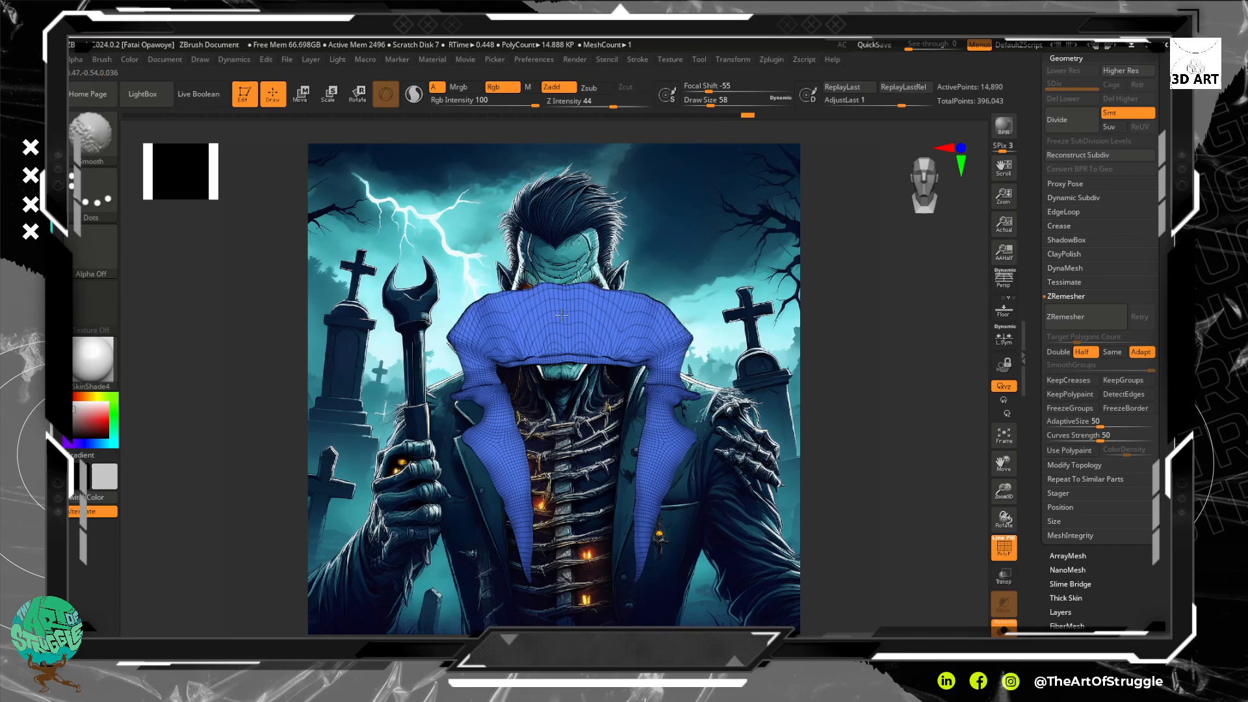
{"action": "left_click_drag", "start_coordinate": [561, 316], "coordinate": [599, 293], "text": "shift"}
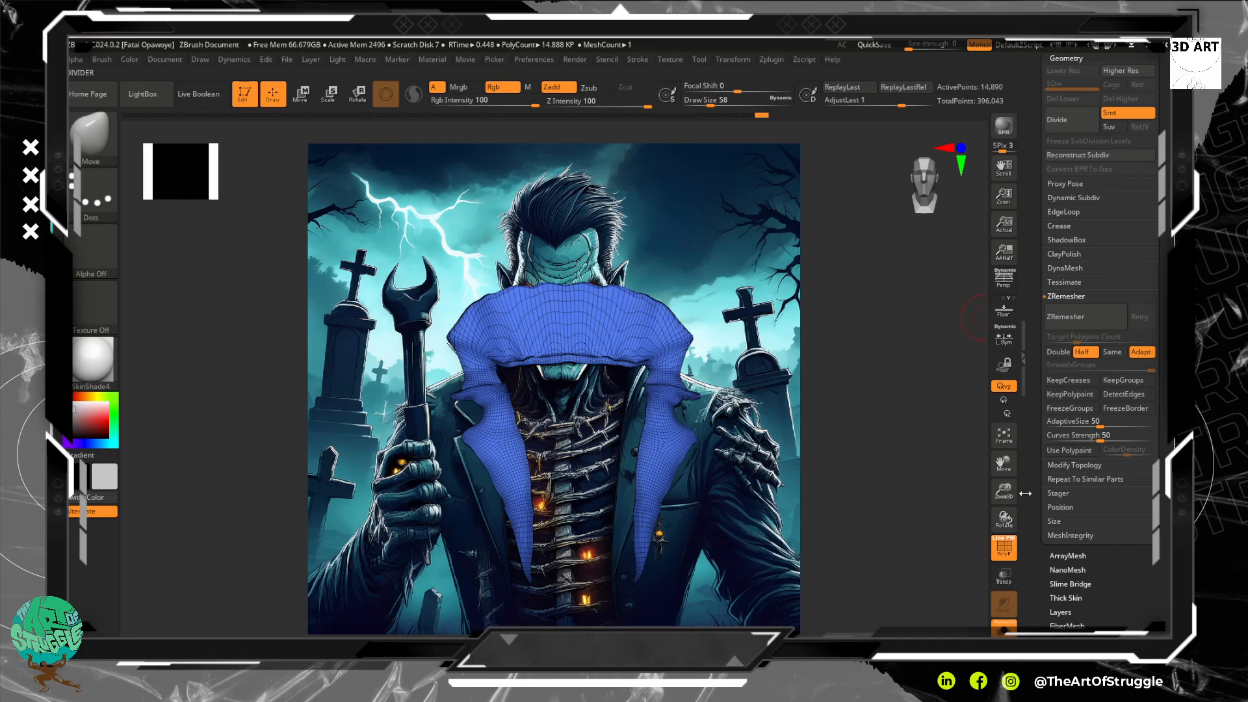
Enable transparency and refine the collar's back section from several angles with the Move brush at a draw size of 58.
{"action": "left_click", "coordinate": [1005, 578]}
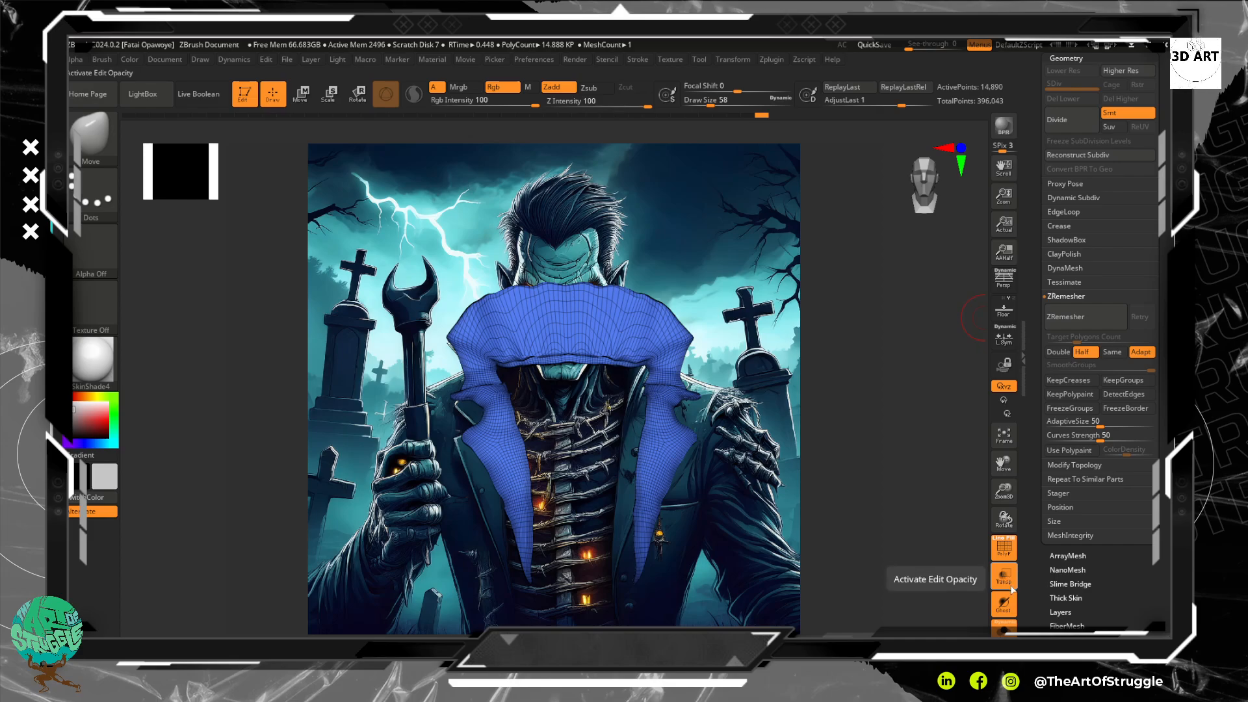
{"action": "left_click", "coordinate": [1008, 546]}
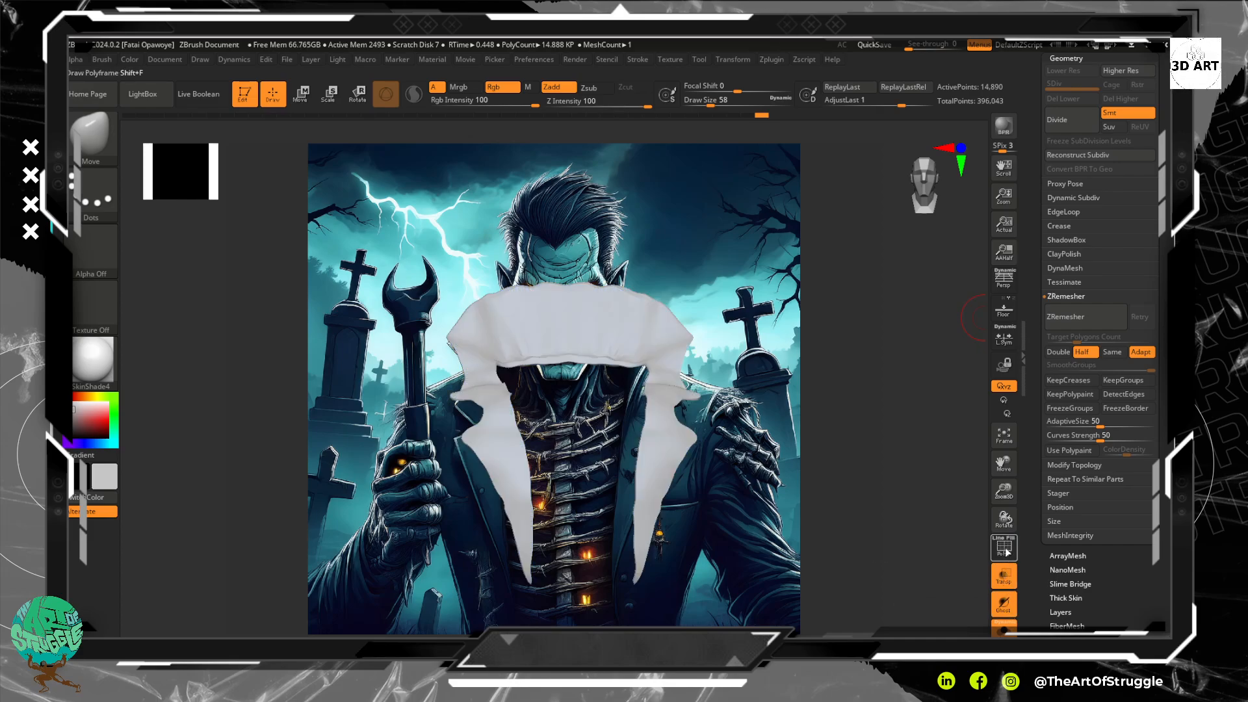
{"action": "left_click", "coordinate": [1007, 552]}
{"action": "mouse_move", "coordinate": [867, 376]}
{"action": "left_mouse_down"}
{"action": "mouse_move", "coordinate": [802, 430]}
{"action": "mouse_move", "coordinate": [776, 334]}
{"action": "mouse_move", "coordinate": [809, 283]}
{"action": "left_mouse_up"}
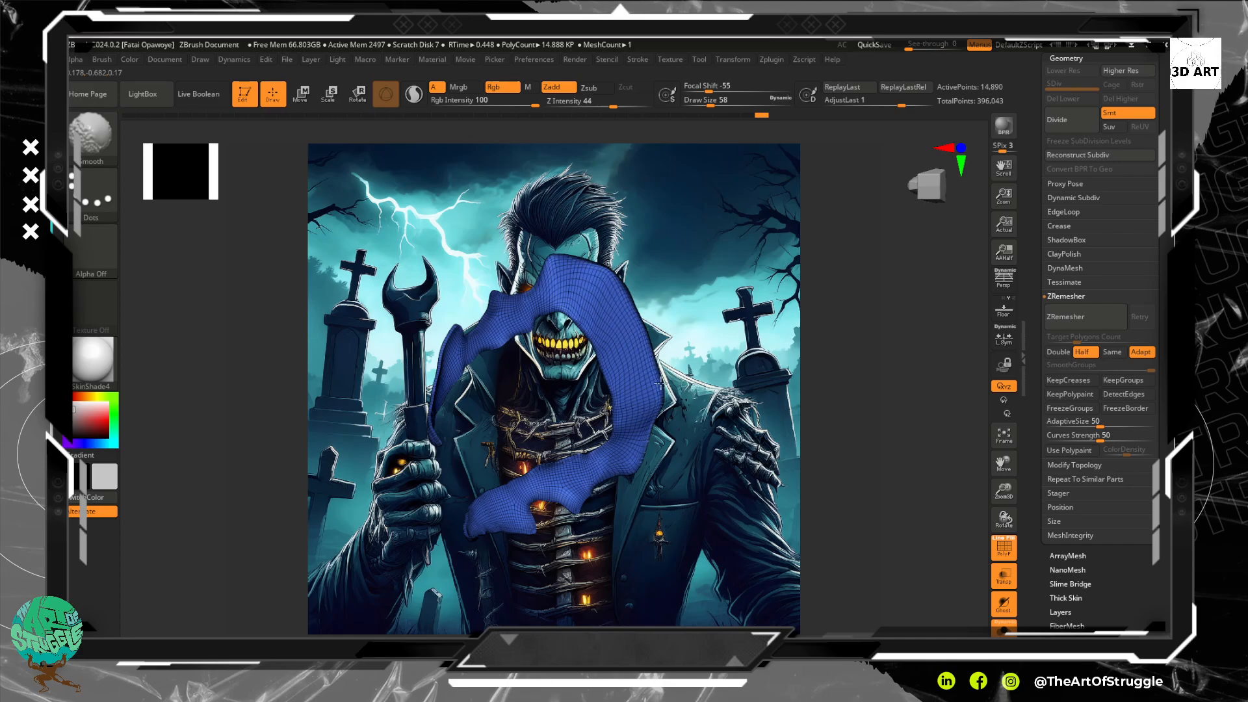
{"action": "mouse_move", "coordinate": [670, 384]}
{"action": "left_mouse_down"}
{"action": "mouse_move", "coordinate": [721, 382]}
{"action": "mouse_move", "coordinate": [689, 366]}
{"action": "mouse_move", "coordinate": [754, 296]}
{"action": "left_mouse_up"}
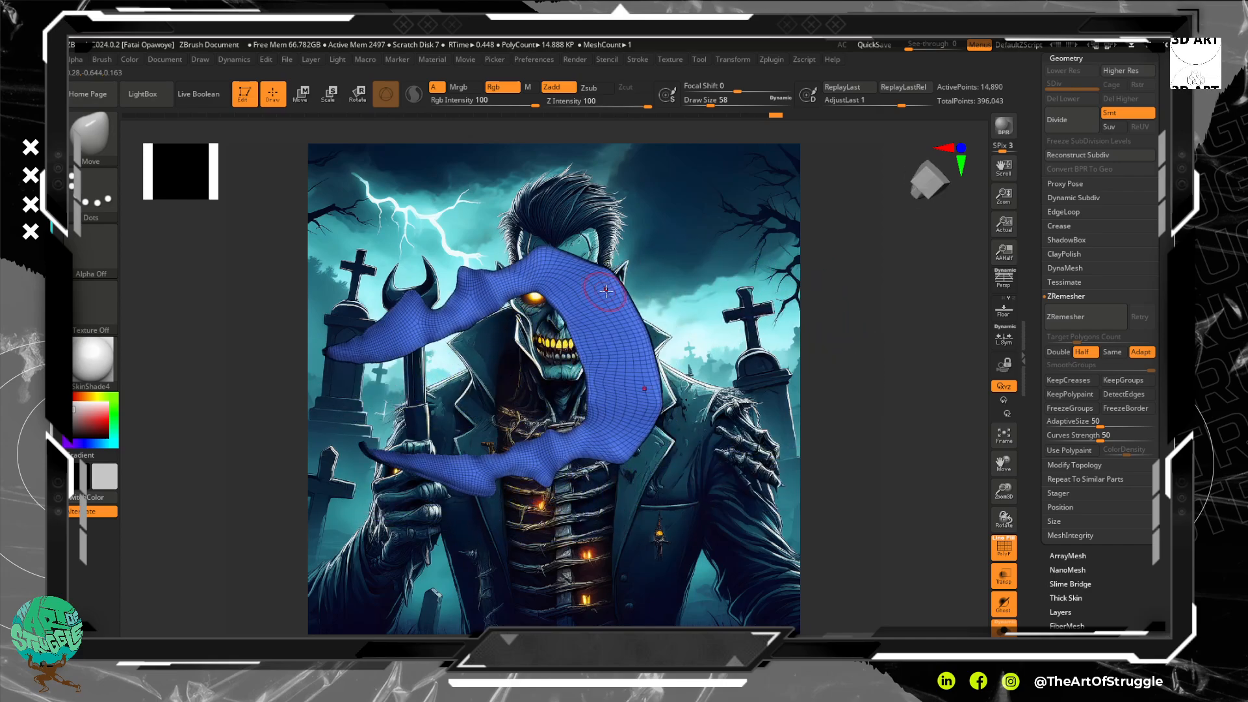
{"action": "left_click_drag", "start_coordinate": [624, 286], "coordinate": [624, 288]}
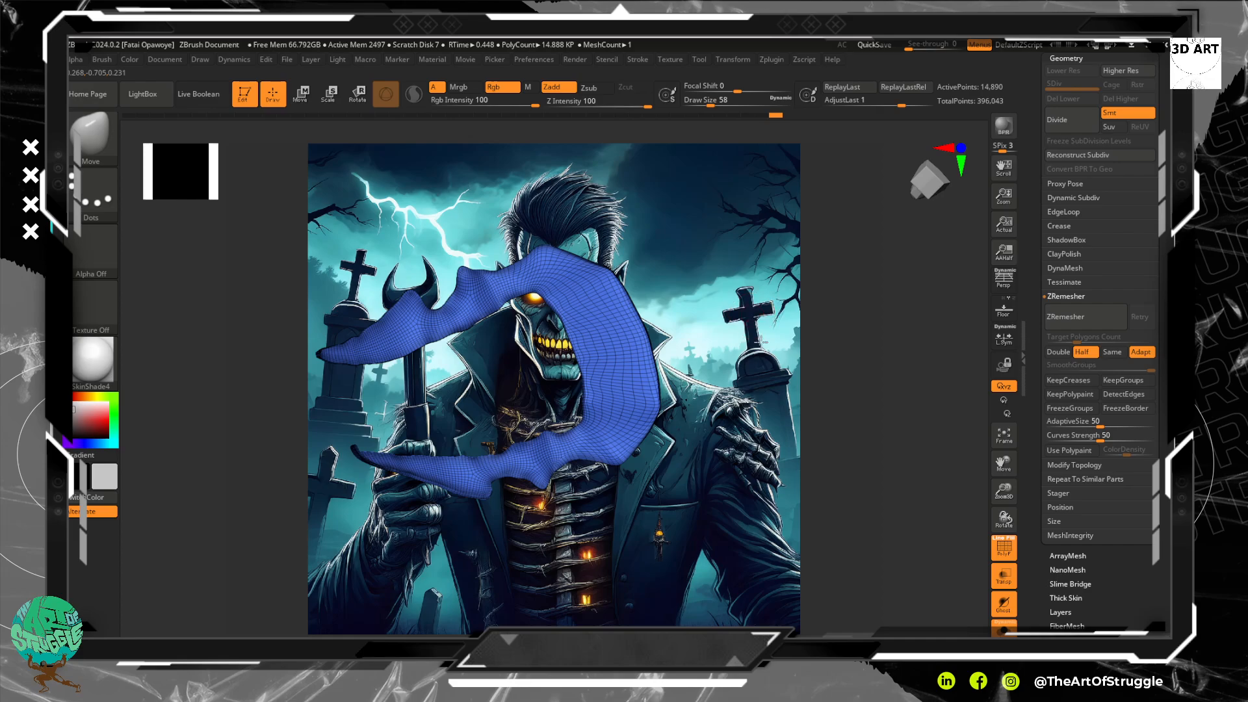
{"action": "mouse_move", "coordinate": [762, 341]}
{"action": "left_mouse_down"}
{"action": "mouse_move", "coordinate": [814, 442]}
{"action": "mouse_move", "coordinate": [836, 437]}
{"action": "left_mouse_up"}
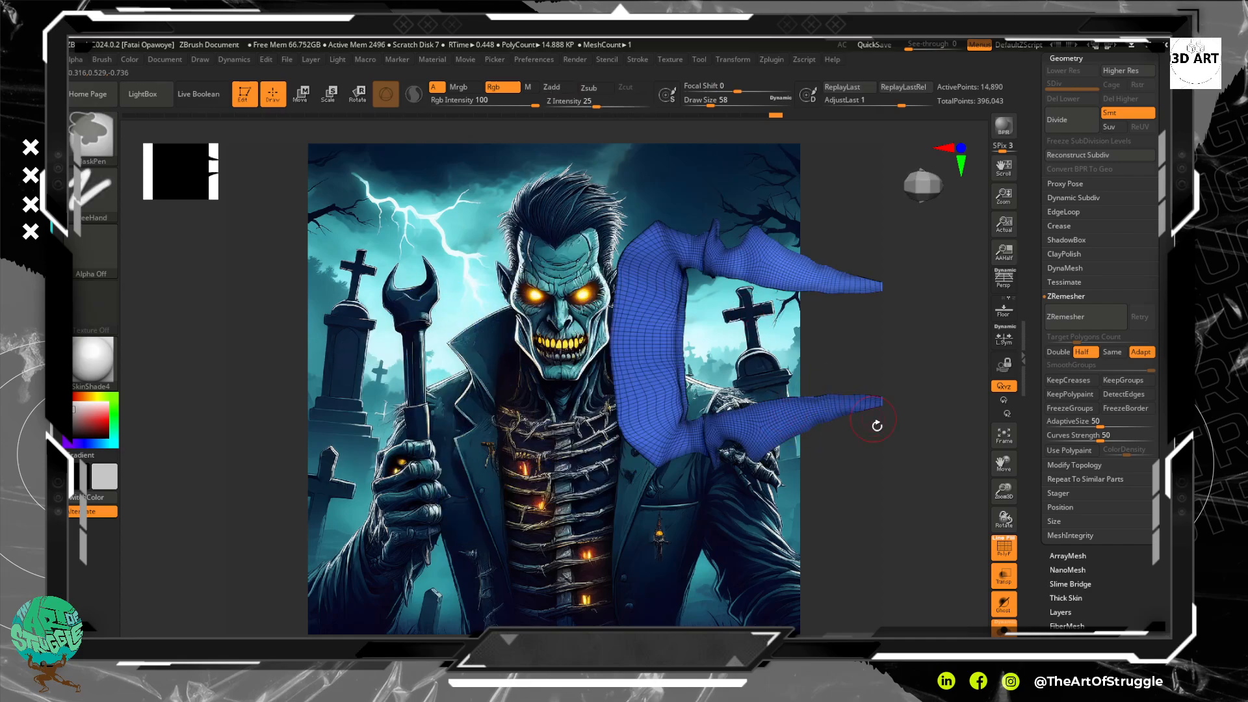
{"action": "mouse_move", "coordinate": [923, 188]}
{"action": "left_mouse_down"}
{"action": "mouse_move", "coordinate": [920, 159]}
{"action": "mouse_move", "coordinate": [900, 170]}
{"action": "left_mouse_up"}
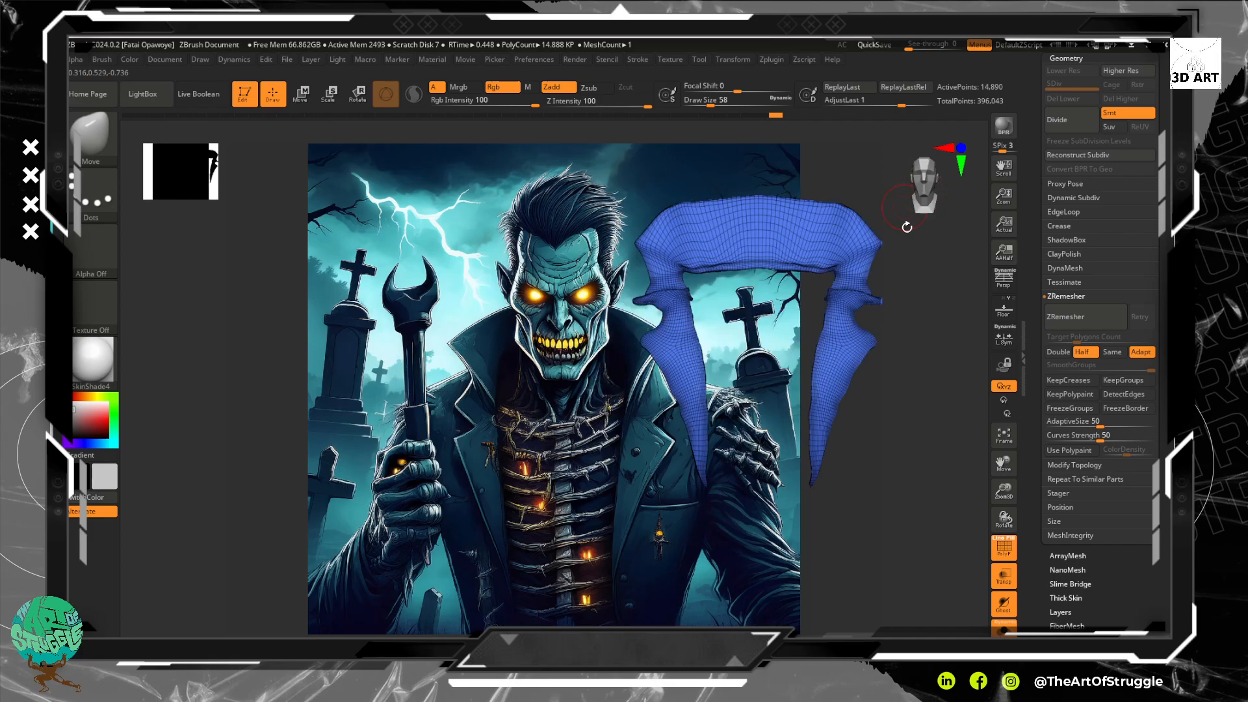
{"action": "left_click_drag", "start_coordinate": [926, 334], "coordinate": [728, 410], "text": "alt"}
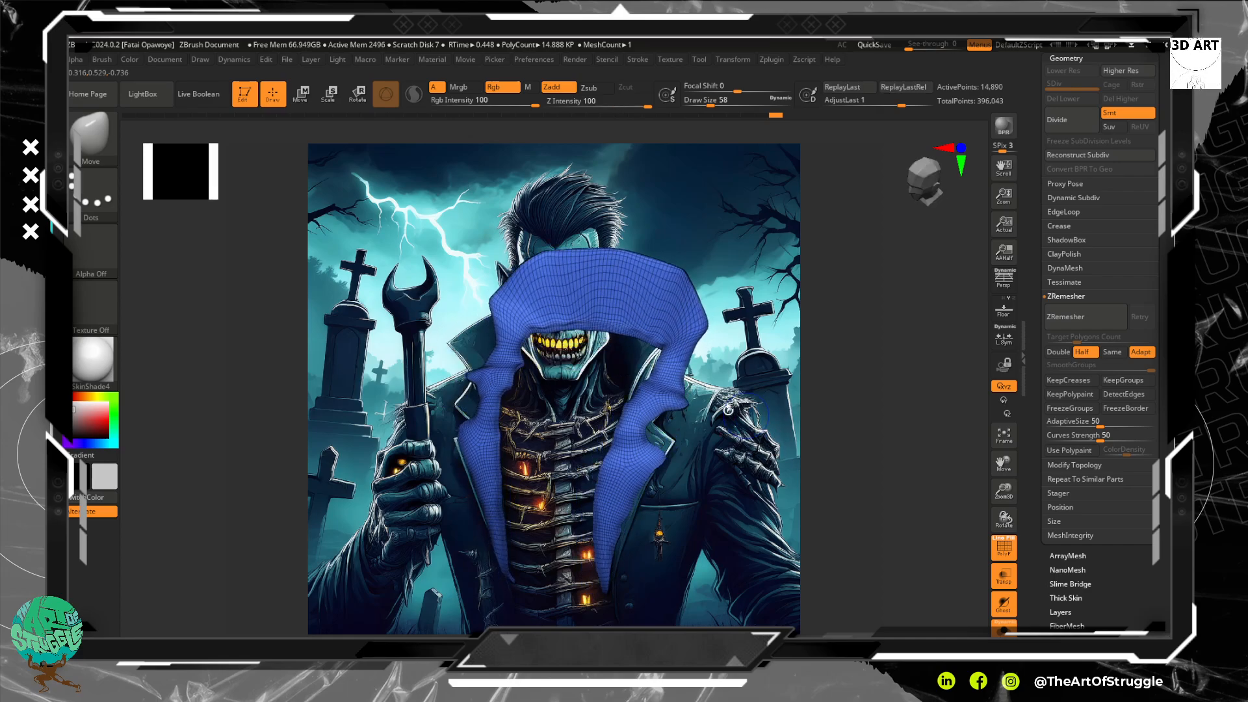
{"action": "key", "text": "shift"}
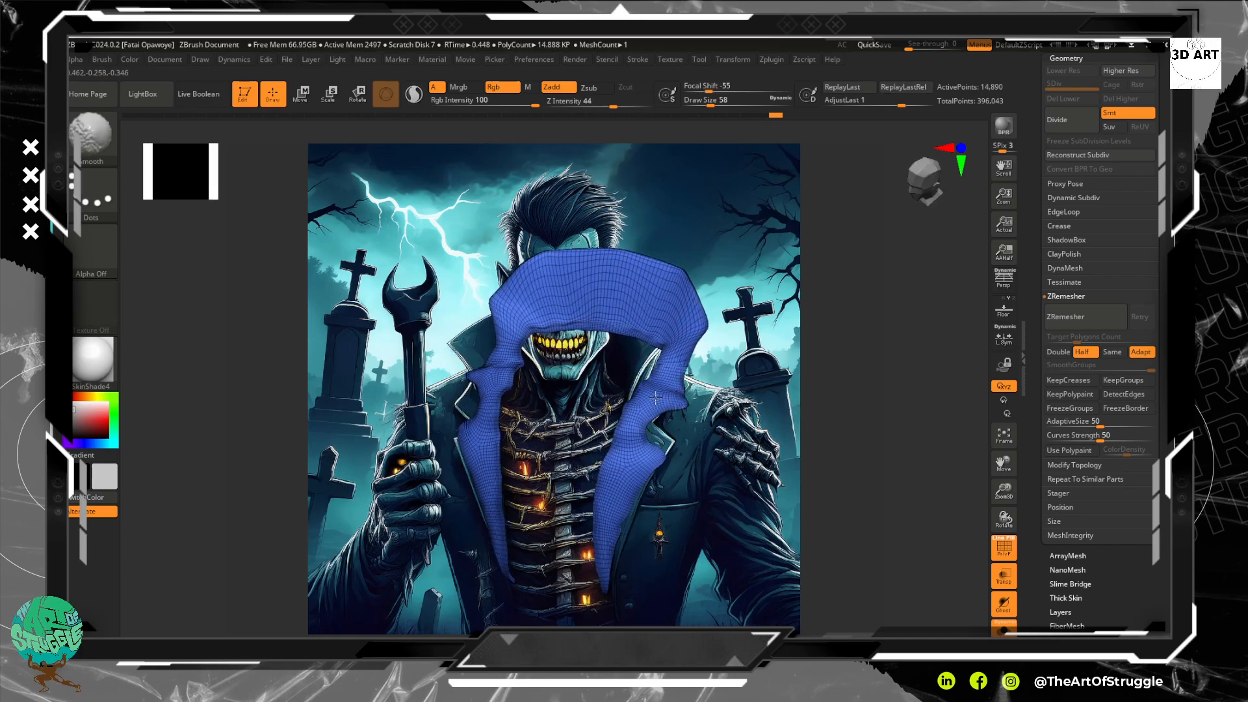
{"action": "mouse_move", "coordinate": [760, 434]}
{"action": "left_mouse_down"}
{"action": "mouse_move", "coordinate": [795, 449]}
{"action": "mouse_move", "coordinate": [780, 472]}
{"action": "left_mouse_up"}
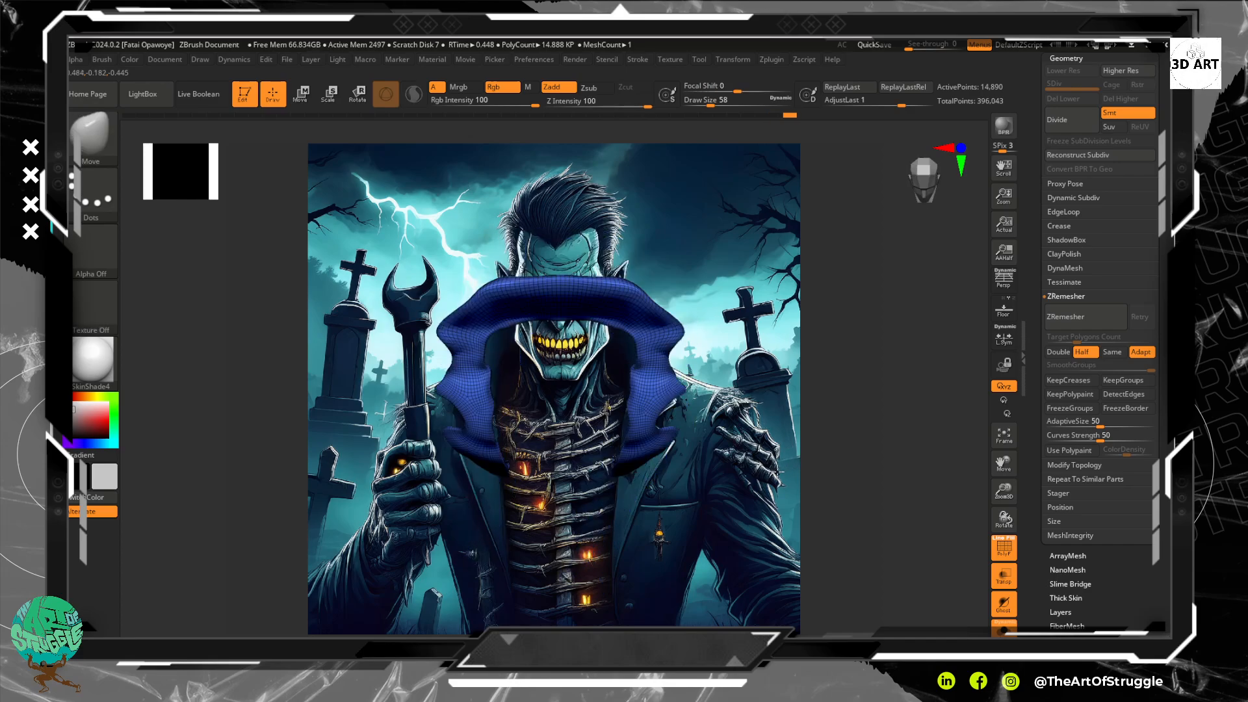
{"action": "key", "text": "shift"}
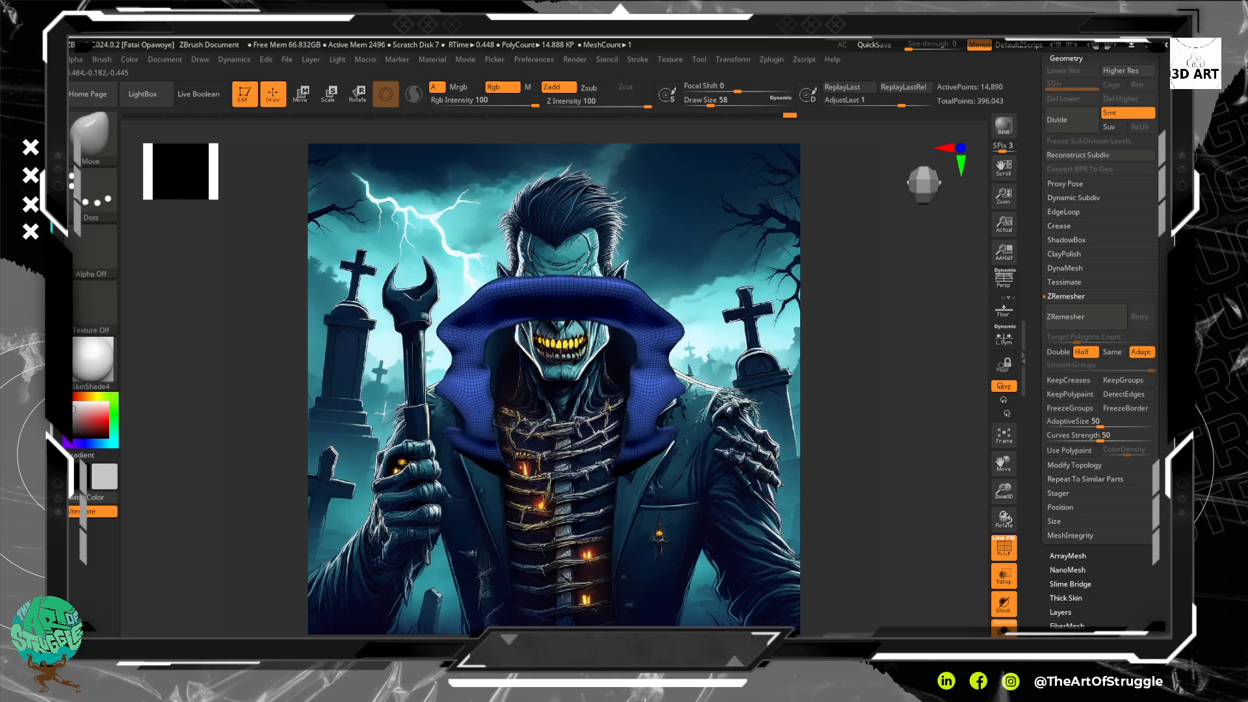
{"action": "left_click_drag", "start_coordinate": [750, 407], "coordinate": [753, 388], "text": "shift"}
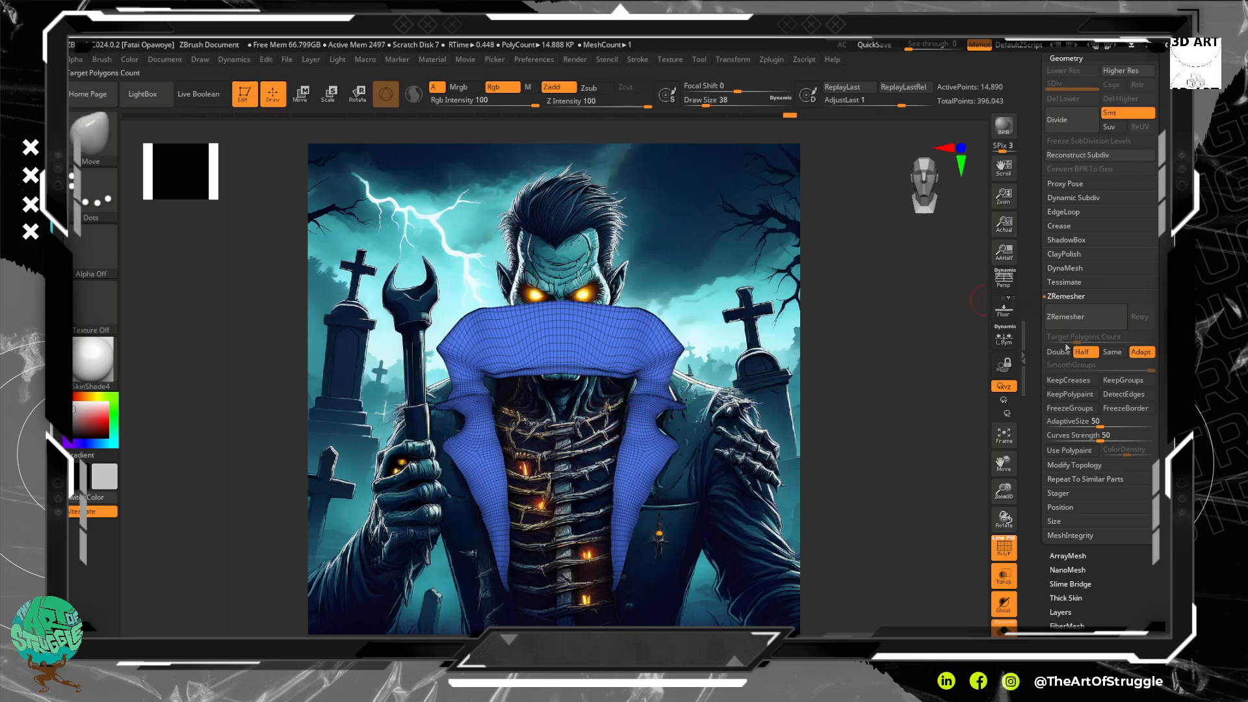
Remesh the collar piece three times using ZRemesher with Half and Adapt enabled.
{"action": "left_click", "coordinate": [1070, 320]}
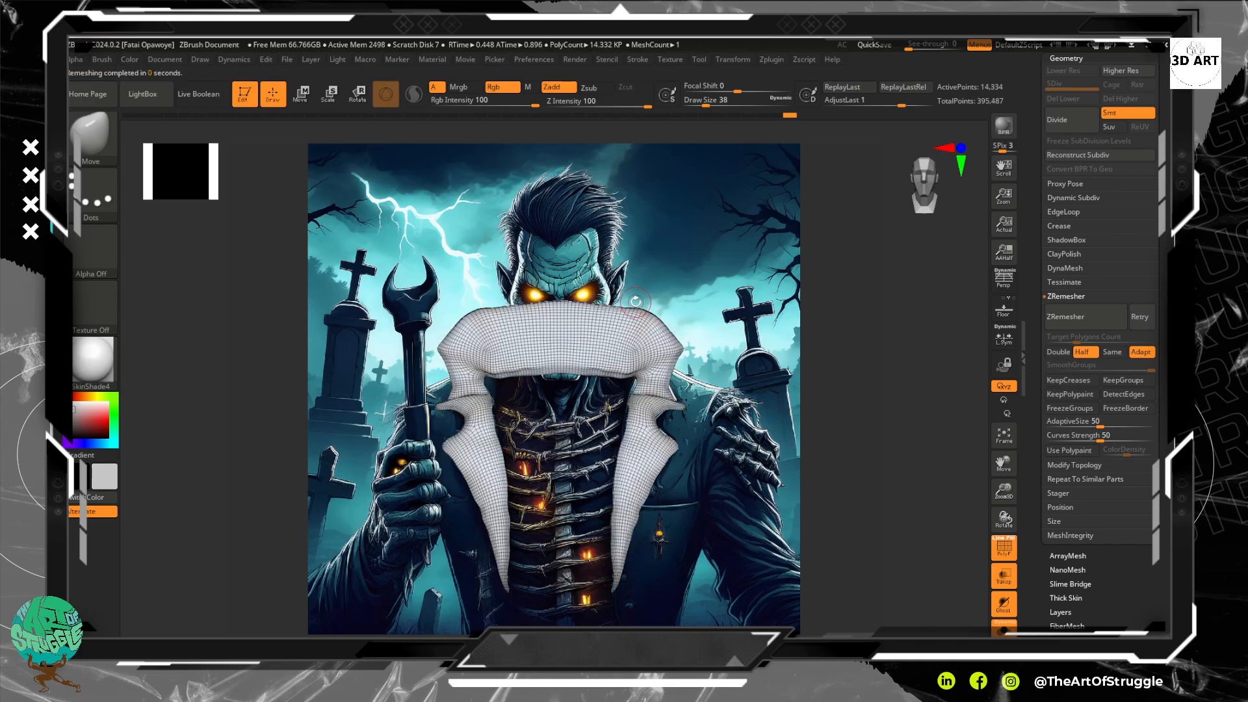
{"action": "left_click", "coordinate": [1066, 319]}
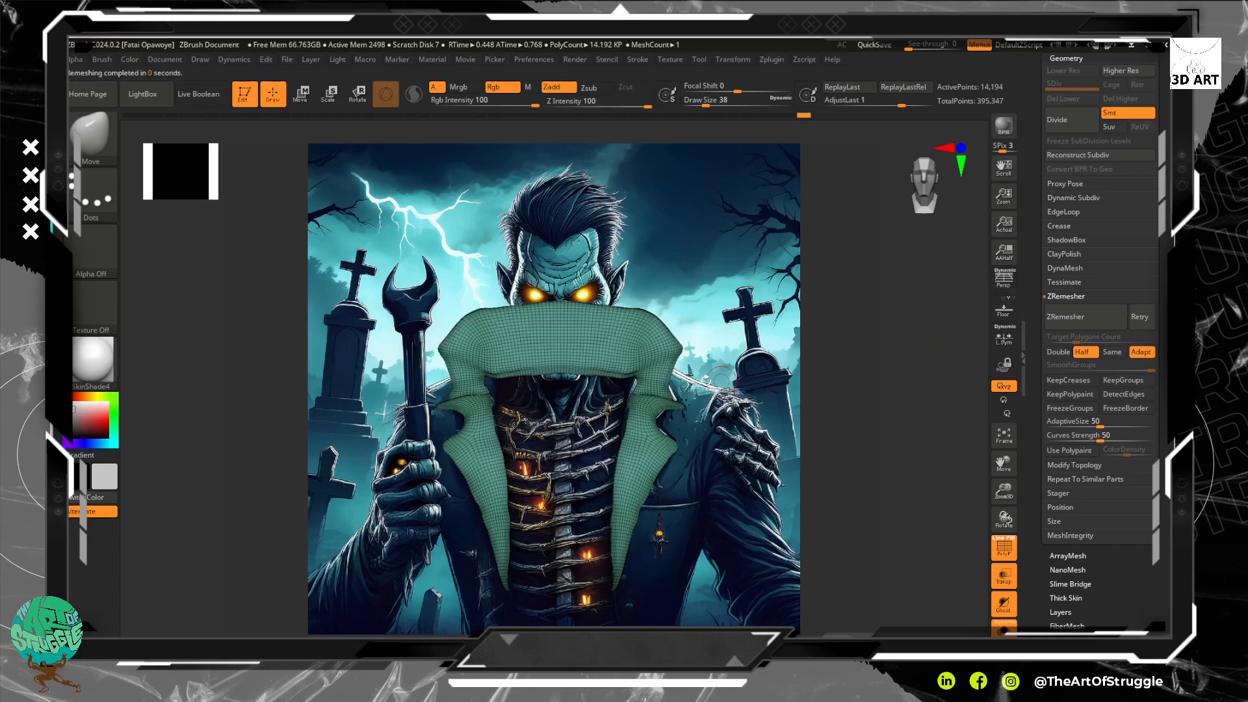
{"action": "left_click", "coordinate": [1073, 318]}
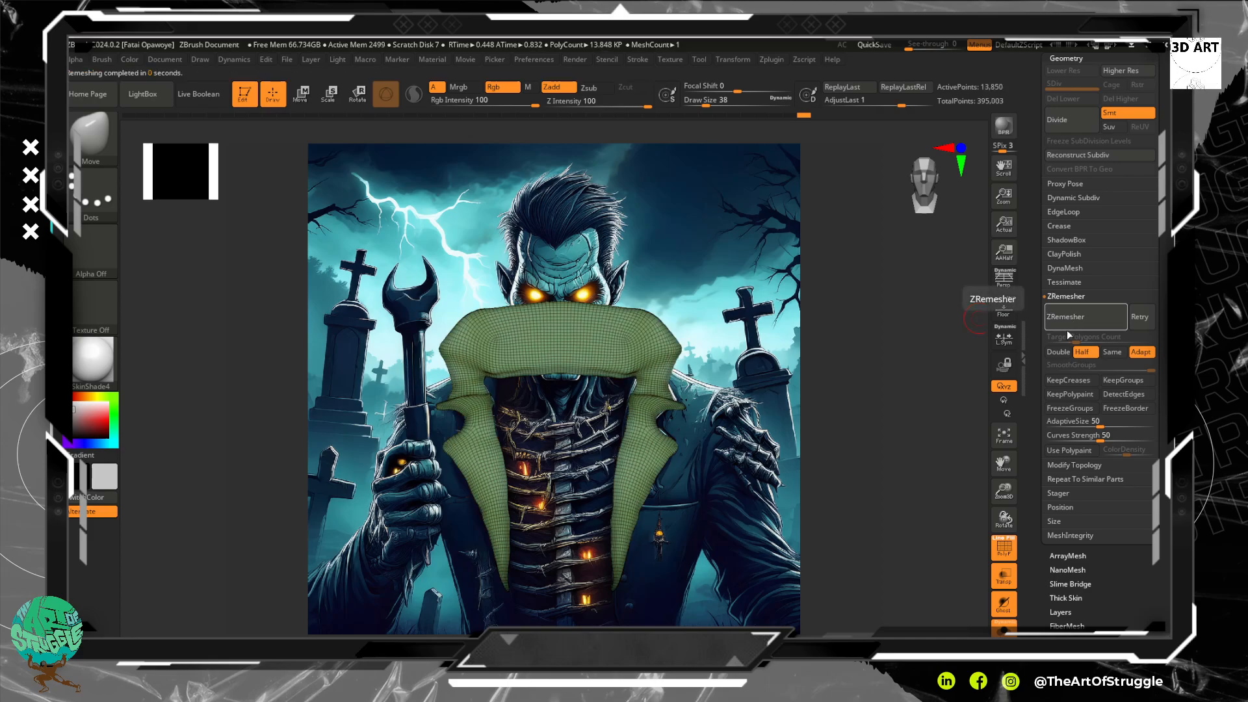
Polish the remeshed collar with the Polish By Features and Polish By Groups deformations.
{"action": "mouse_move", "coordinate": [791, 364]}
{"action": "right_mouse_down", "text": "ctrl"}
{"action": "mouse_move", "coordinate": [822, 473]}
{"action": "mouse_move", "coordinate": [777, 355]}
{"action": "mouse_move", "coordinate": [741, 399]}
{"action": "mouse_move", "coordinate": [763, 369]}
{"action": "mouse_move", "coordinate": [757, 312]}
{"action": "mouse_move", "coordinate": [776, 296]}
{"action": "mouse_move", "coordinate": [800, 371]}
{"action": "right_mouse_up", "text": "ctrl"}
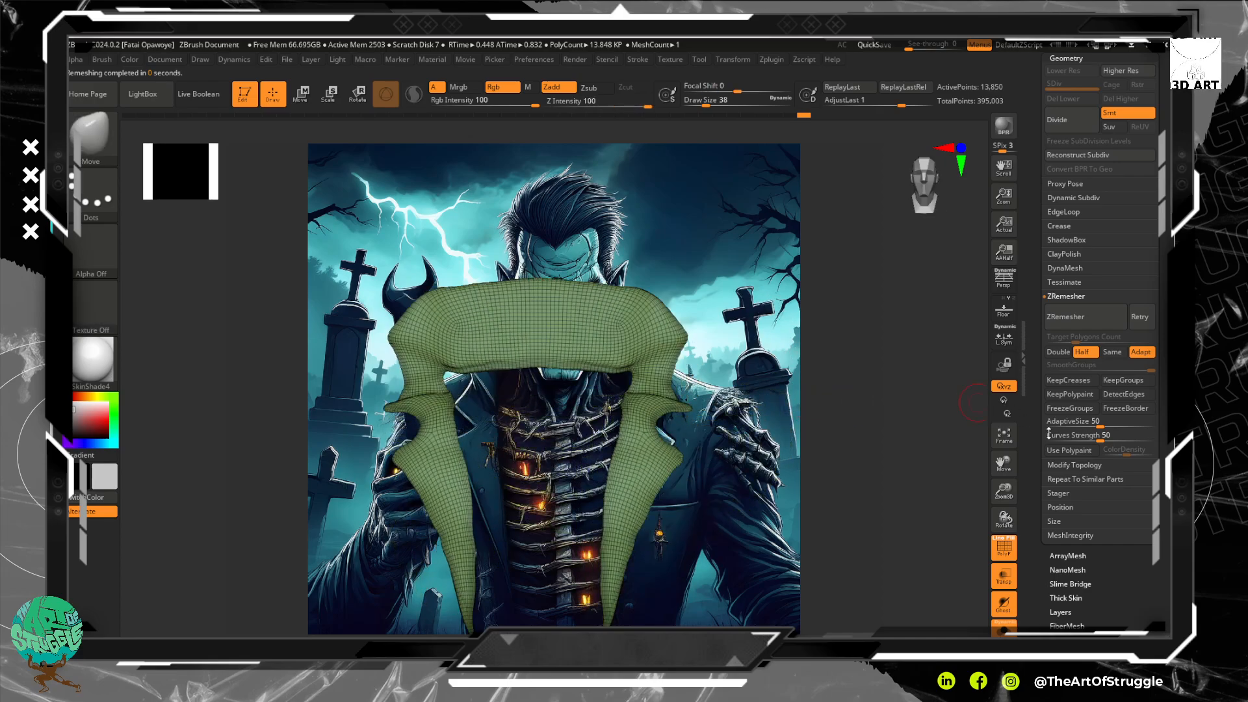
{"action": "left_click_drag", "start_coordinate": [1102, 572], "coordinate": [1068, 324]}
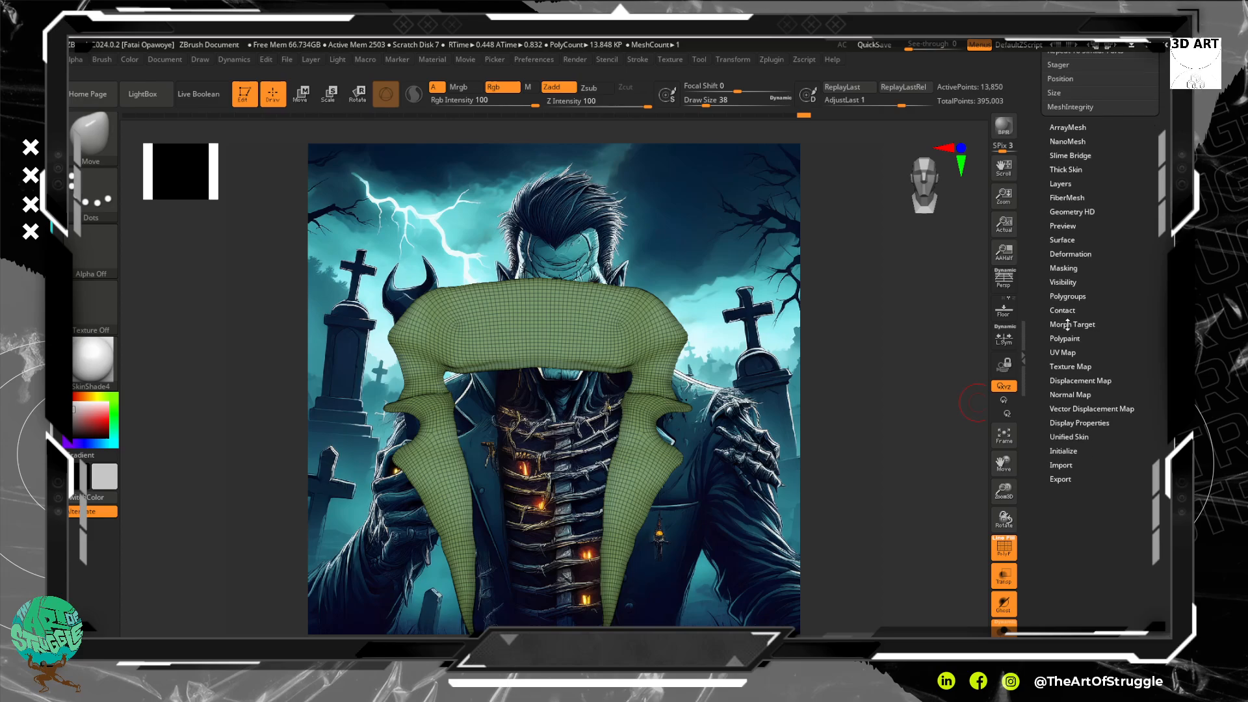
{"action": "left_click", "coordinate": [1070, 254]}
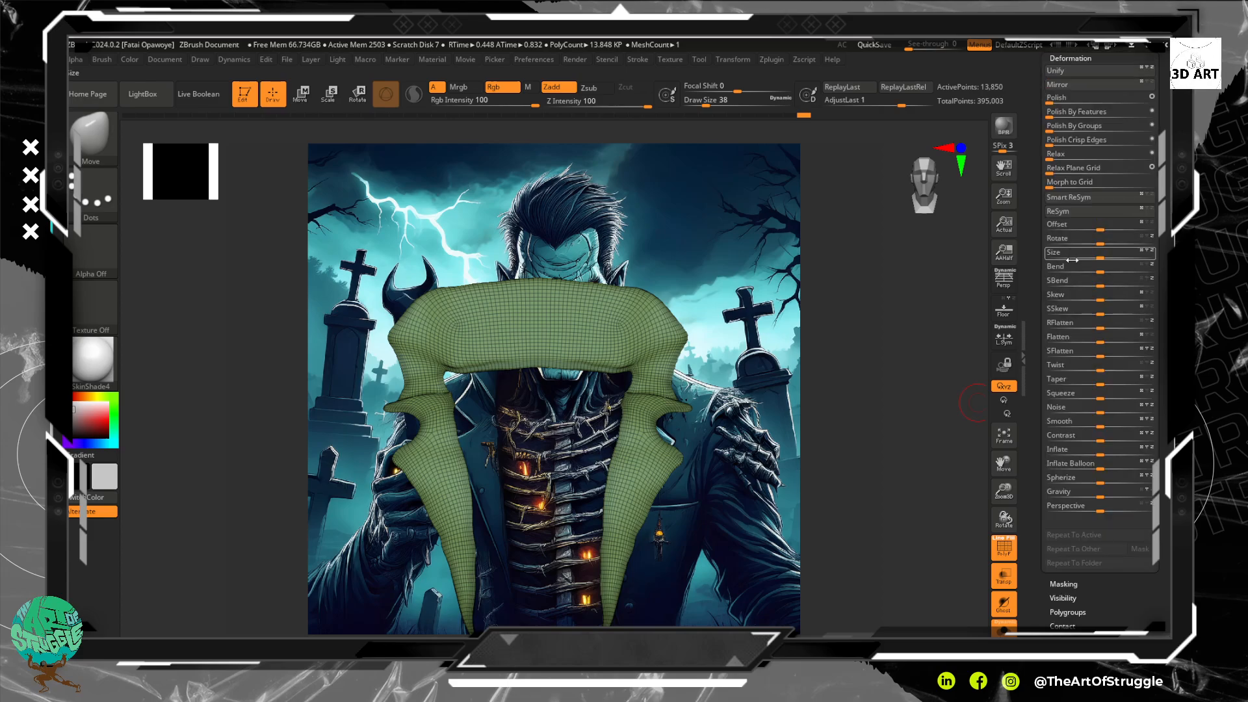
{"action": "left_click", "coordinate": [1055, 111]}
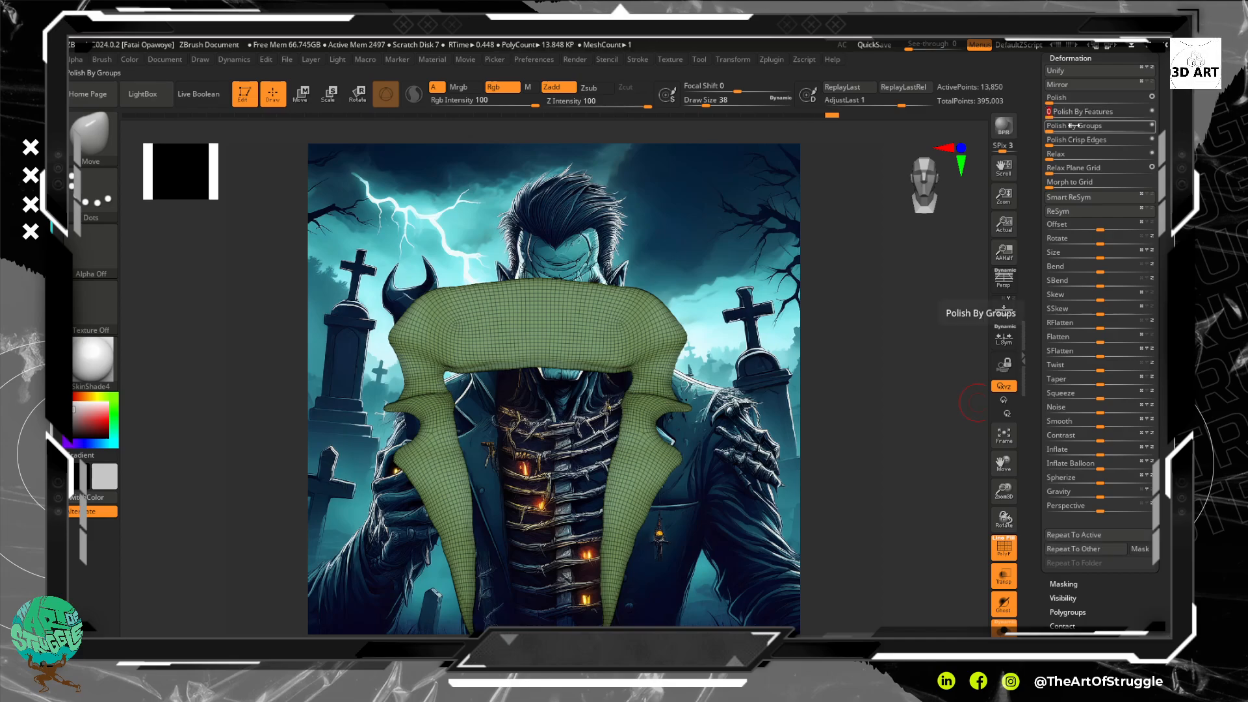
{"action": "mouse_move", "coordinate": [1053, 129]}
{"action": "left_mouse_down"}
{"action": "mouse_move", "coordinate": [1091, 130]}
{"action": "mouse_move", "coordinate": [1070, 131]}
{"action": "left_mouse_up"}
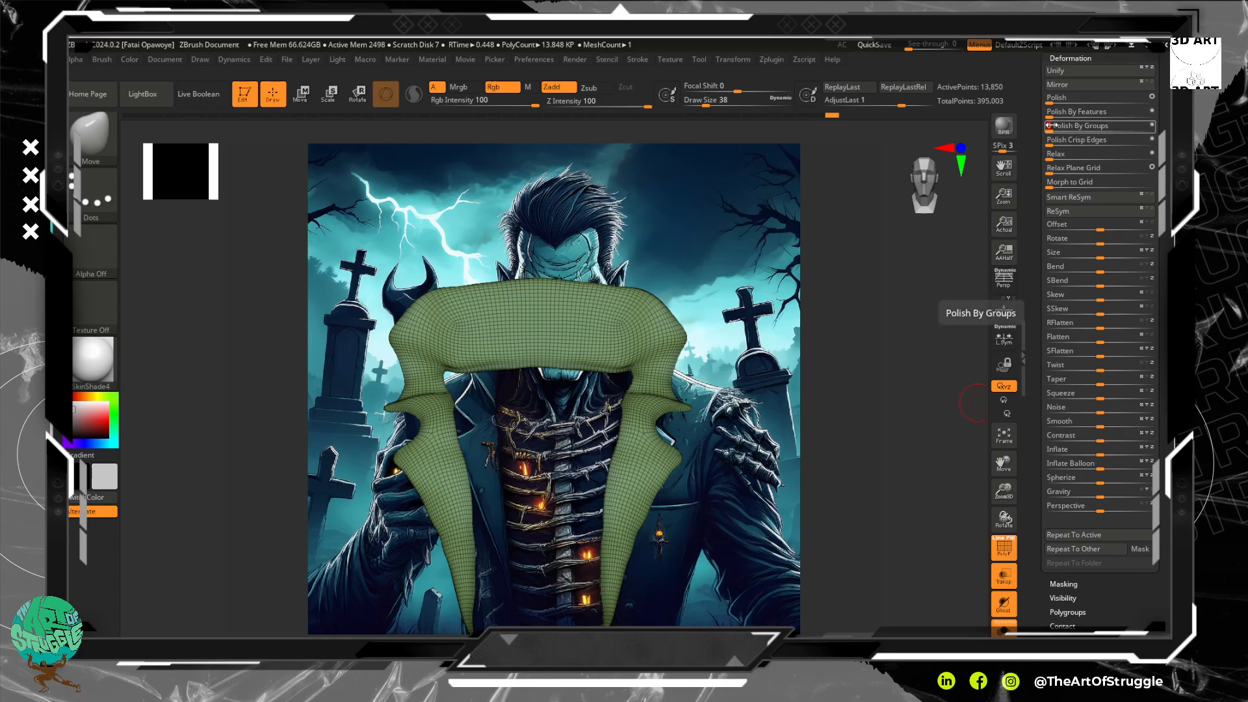
{"action": "left_click_drag", "start_coordinate": [1075, 118], "coordinate": [1099, 117]}
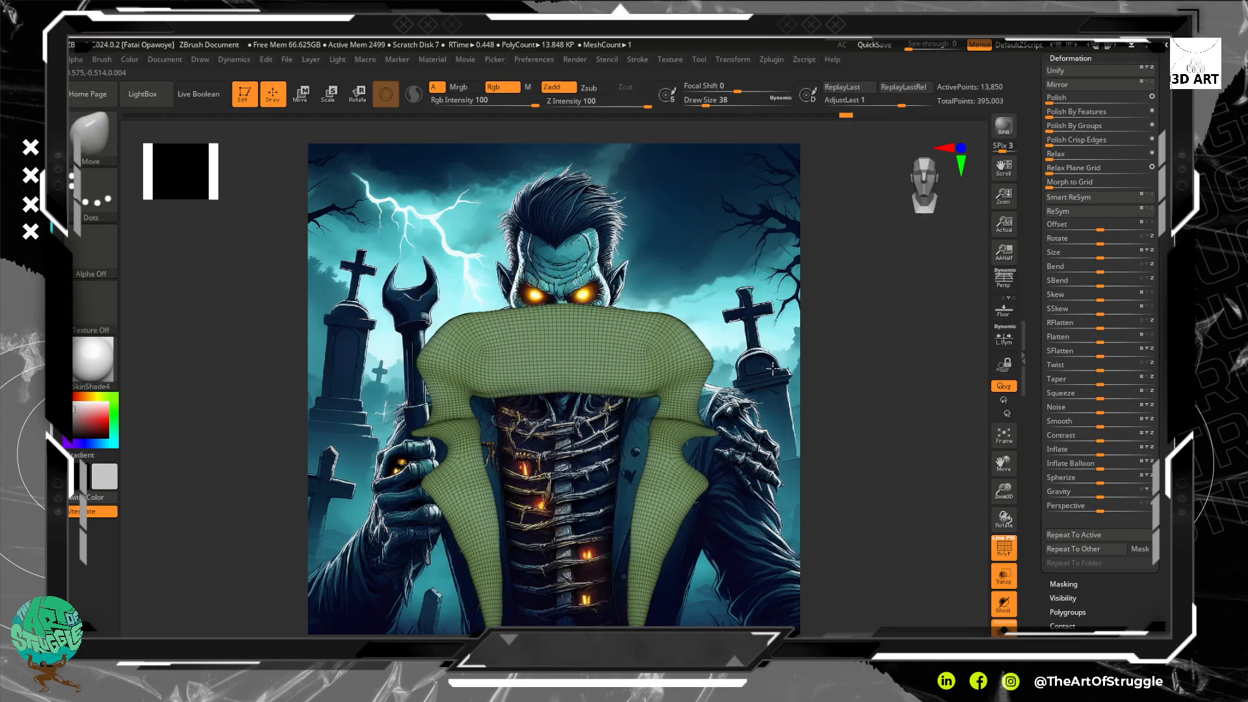
{"action": "left_click_drag", "start_coordinate": [773, 368], "coordinate": [728, 320], "text": "alt"}
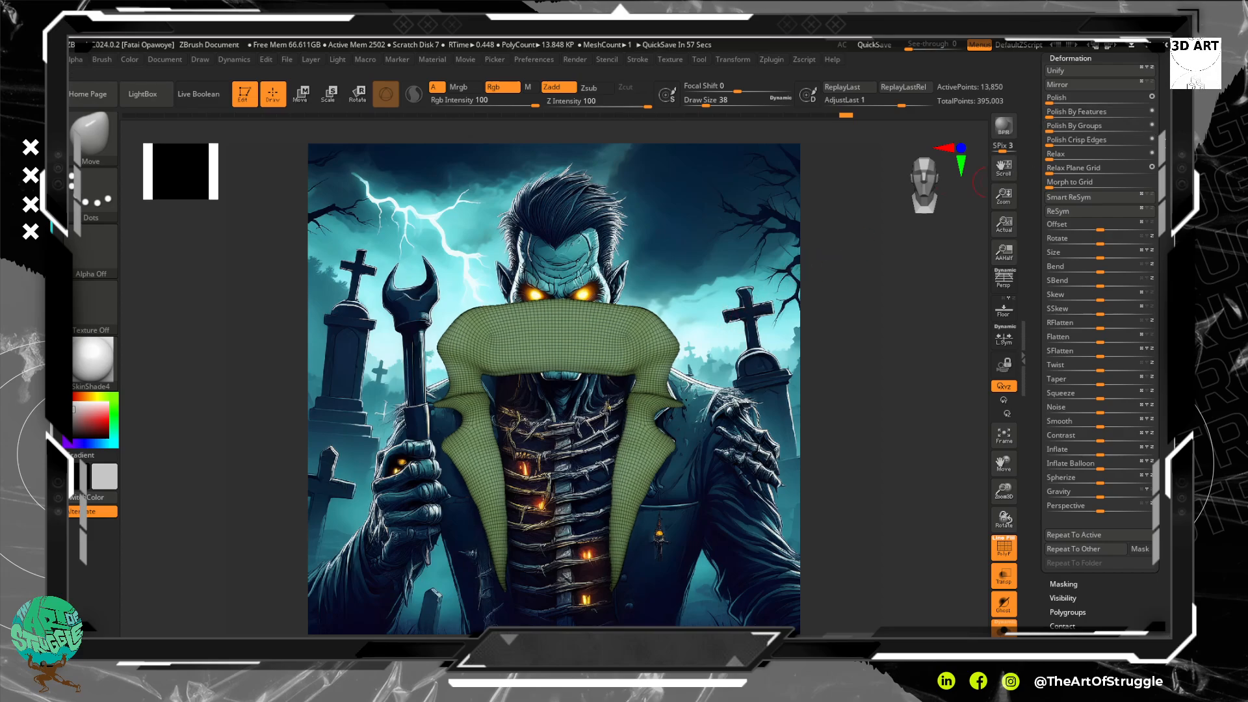
Select the Extract15 coat body in the subtool list.
{"action": "scroll", "coordinate": [1076, 114], "scroll_direction": "up", "scroll_amount": 5}
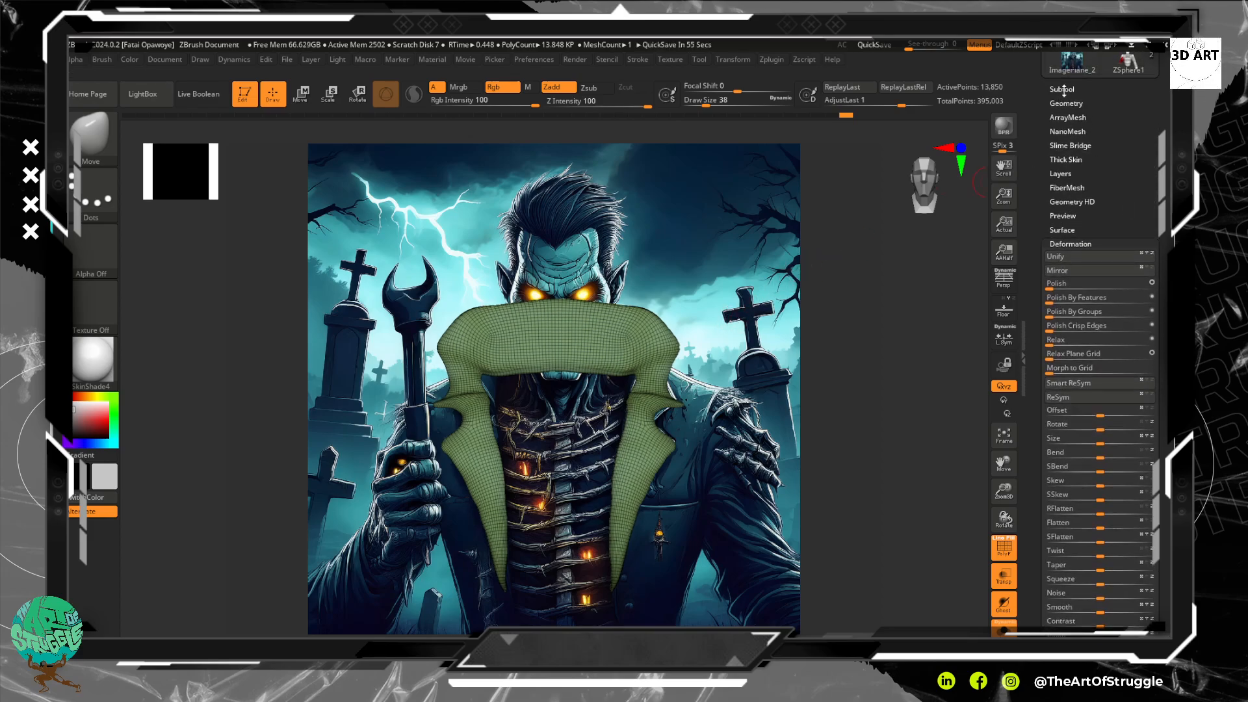
{"action": "left_click", "coordinate": [1064, 89]}
{"action": "left_click", "coordinate": [1113, 169]}
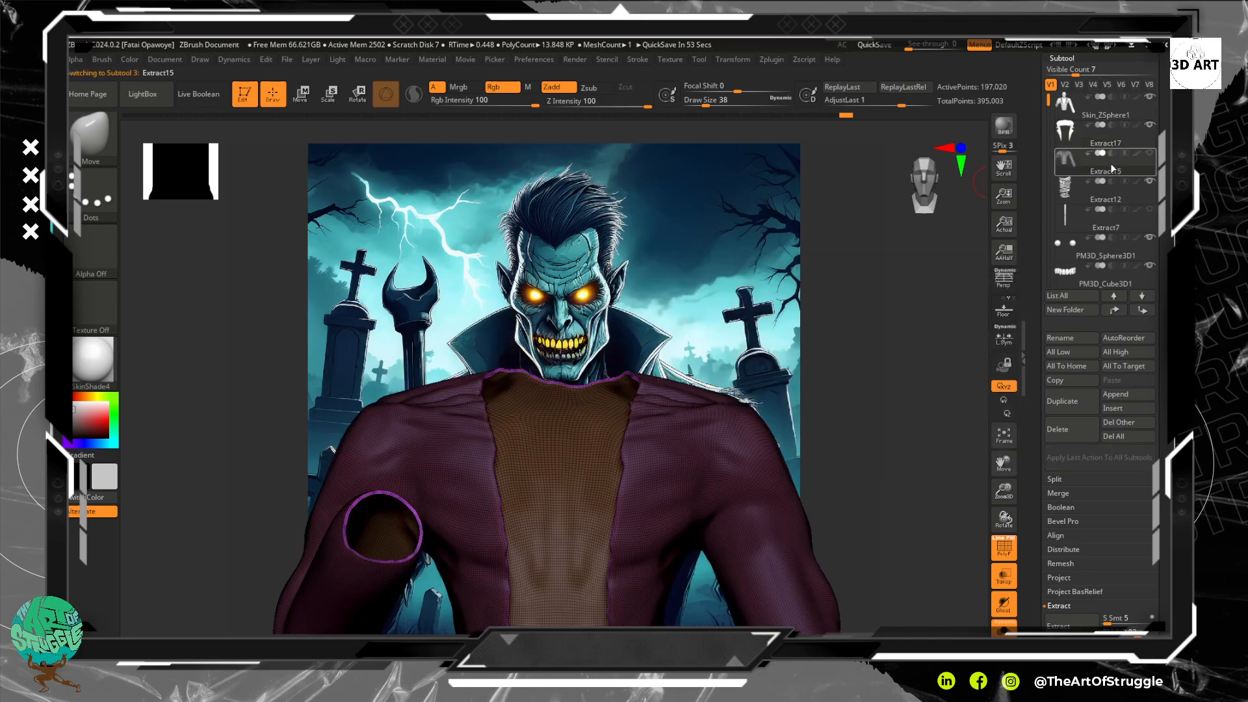
Clear the mask on the Skin_ZSphere1 body, and turn off the polyframe and Solo display to show all subtools.
{"action": "mouse_move", "coordinate": [1135, 128]}
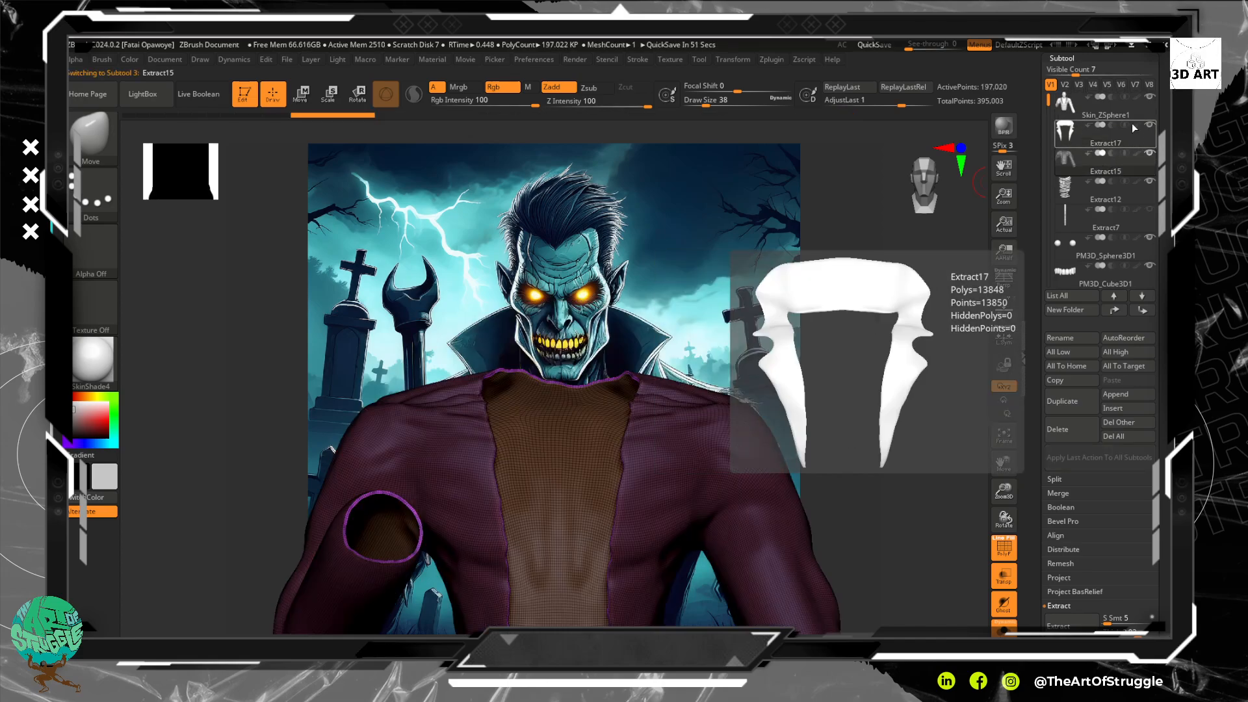
{"action": "left_click", "coordinate": [1124, 107]}
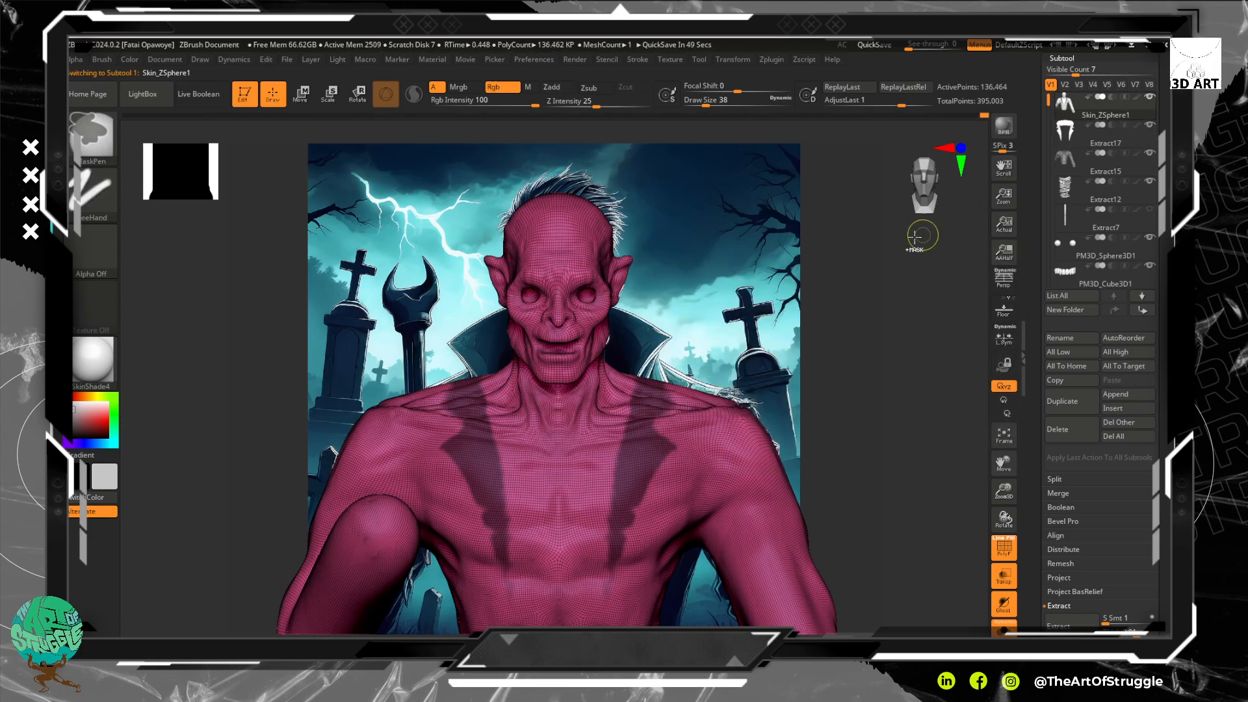
{"action": "left_click_drag", "start_coordinate": [795, 282], "coordinate": [784, 299], "text": "ctrl"}
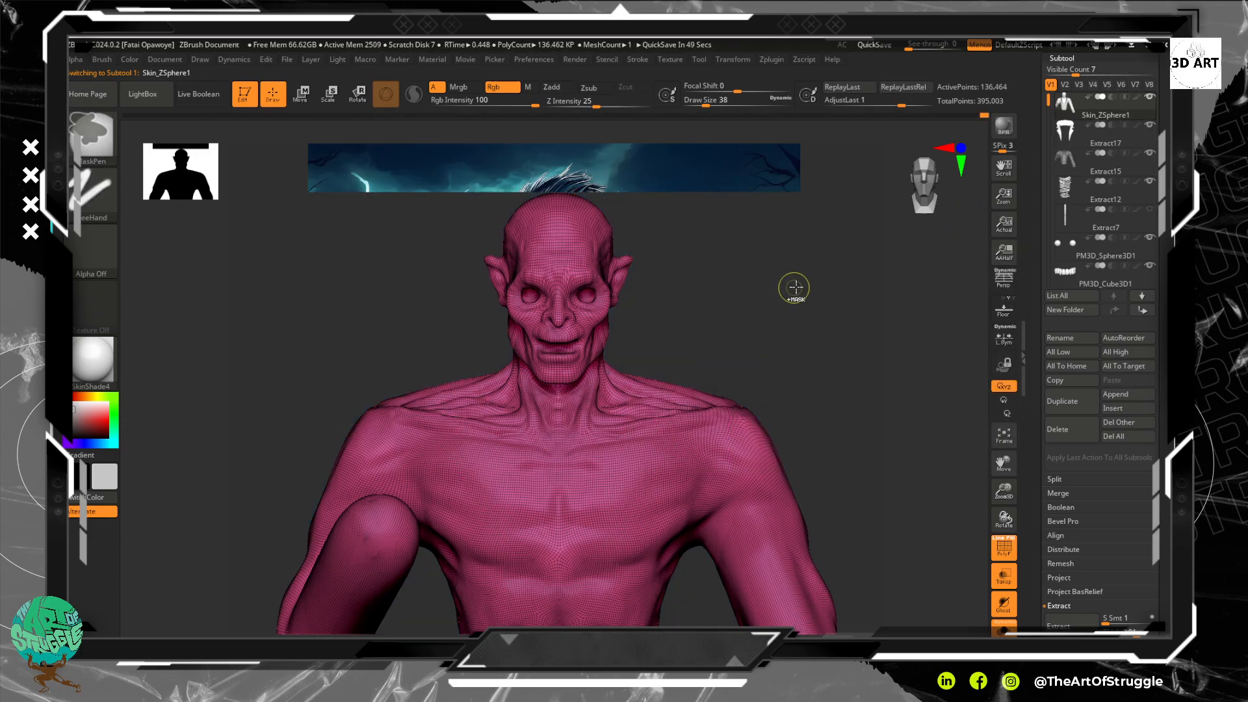
{"action": "left_click", "coordinate": [1003, 550]}
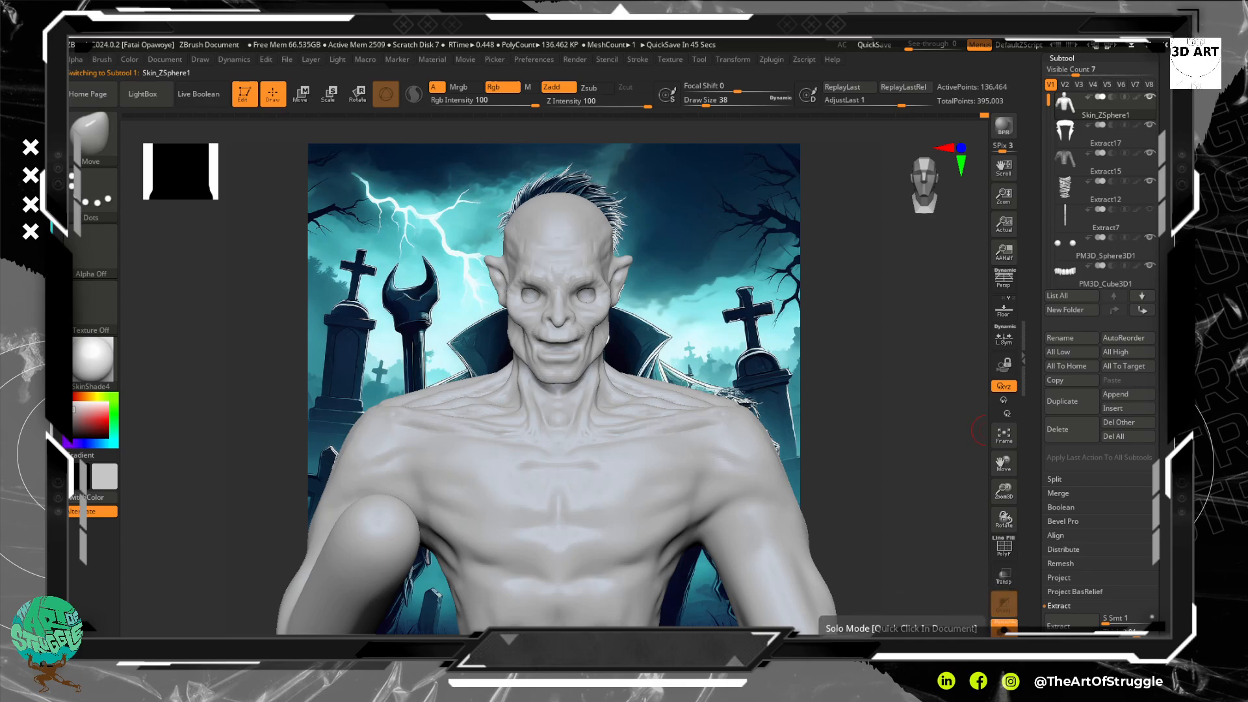
{"action": "left_click", "coordinate": [1003, 602]}
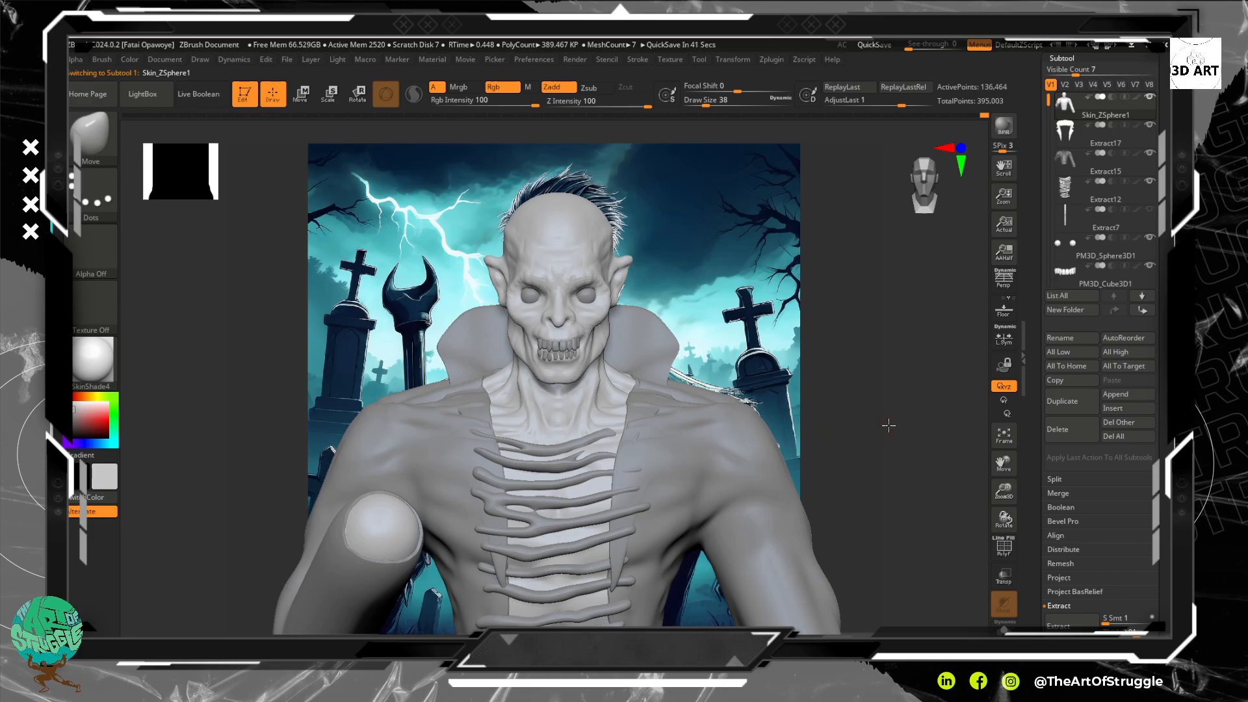
Pull the lapels of the Extract17 collar out of the coat body with the Move brush at a draw size of 98.
{"action": "left_click", "coordinate": [697, 401], "text": "alt"}
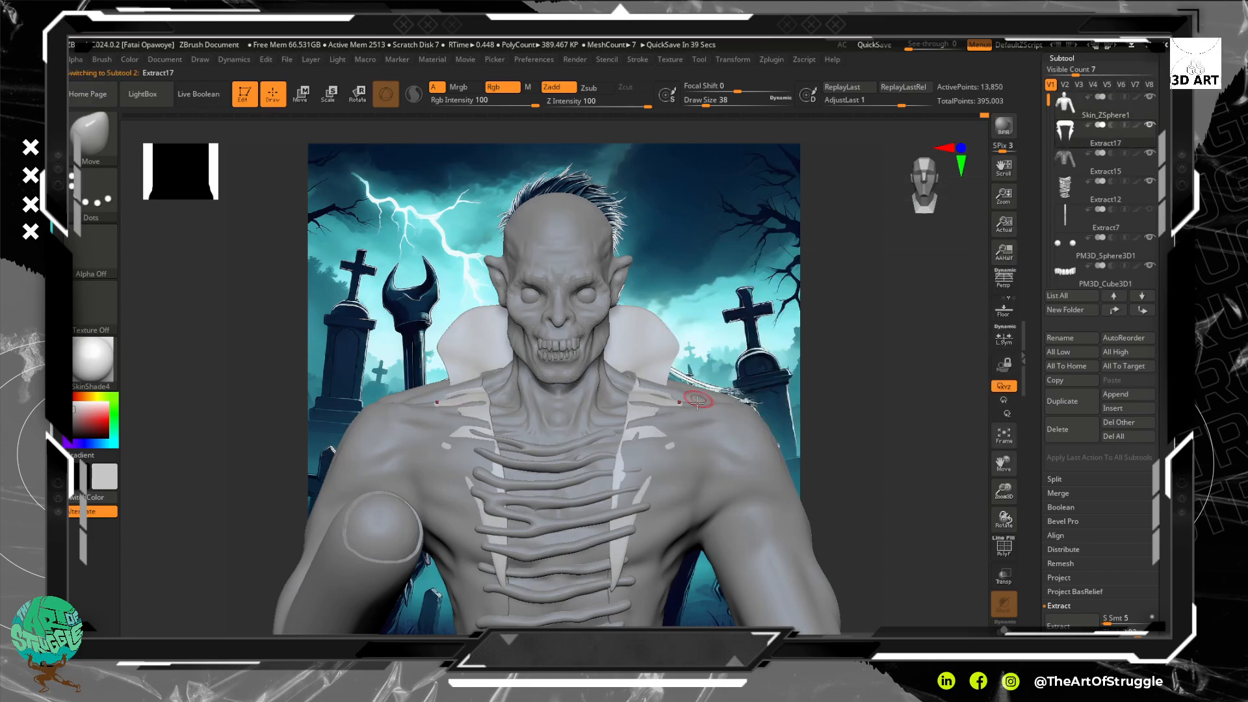
{"action": "left_click_drag", "start_coordinate": [833, 371], "coordinate": [741, 393]}
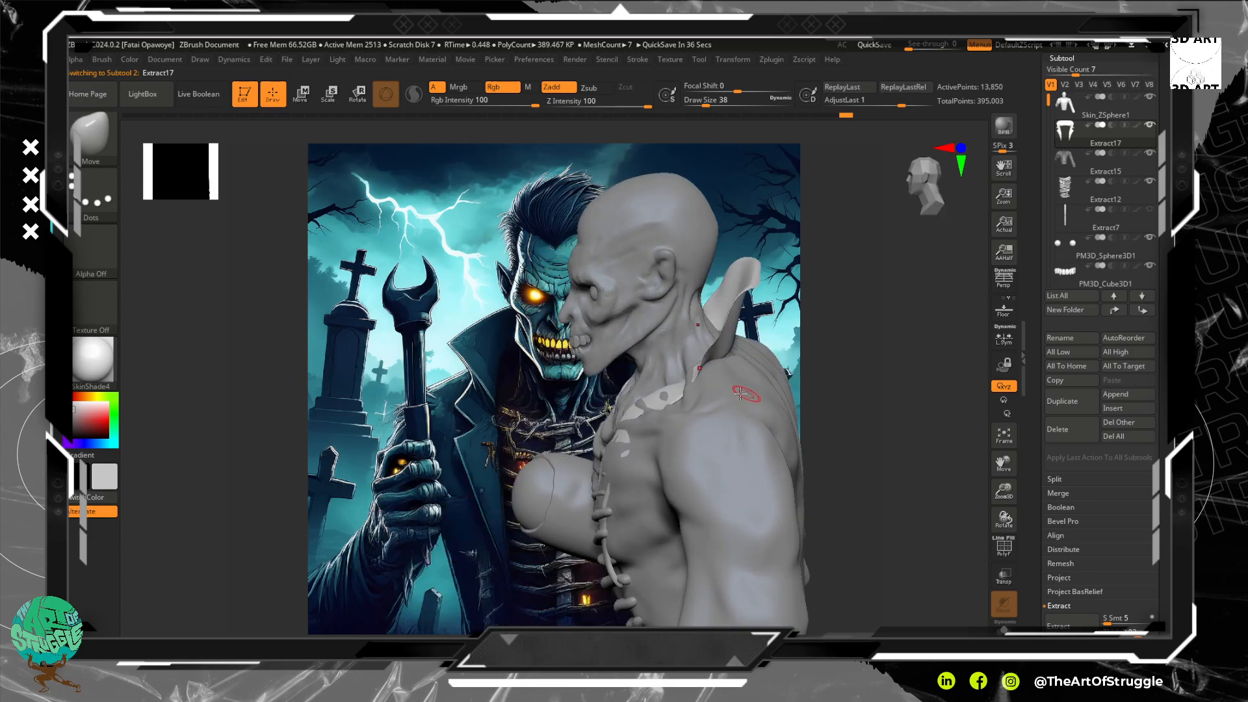
{"action": "key", "text": "bracketright"}
{"action": "key", "text": "bracketright"}
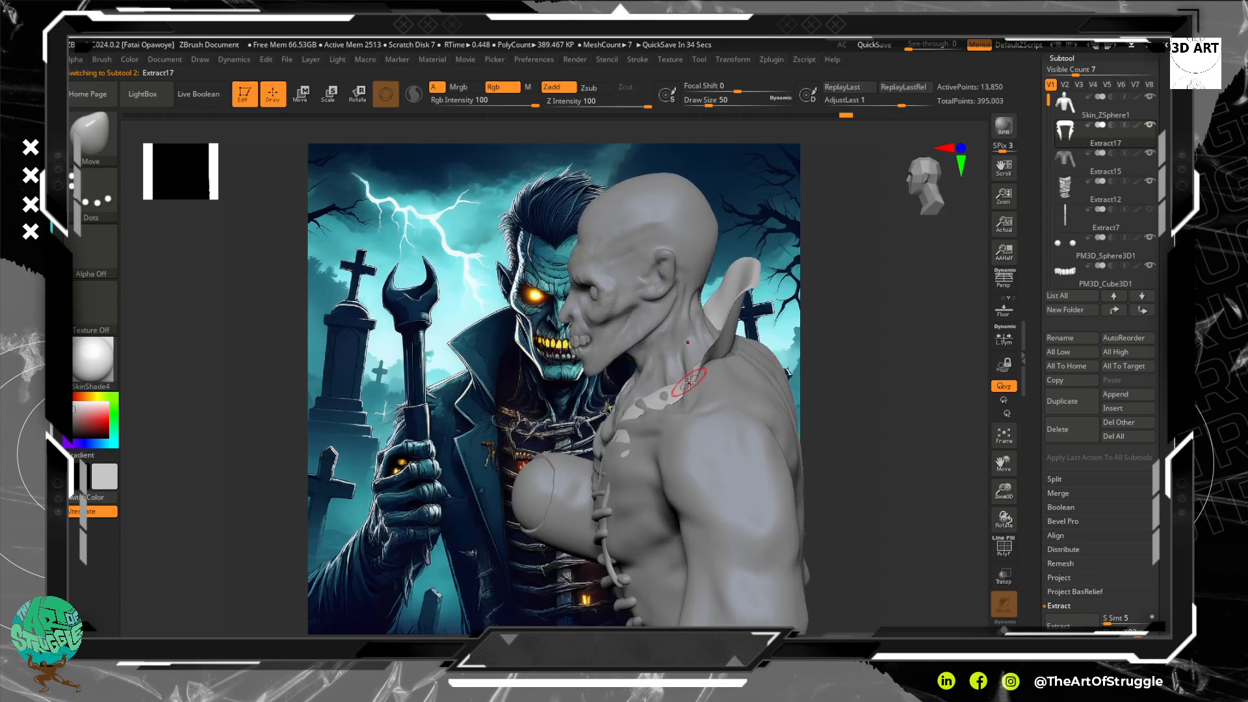
{"action": "key", "text": "bracketright"}
{"action": "key", "text": "bracketright"}
{"action": "key", "text": "bracketright"}
{"action": "key", "text": "bracketright"}
{"action": "left_click_drag", "start_coordinate": [686, 380], "coordinate": [636, 401]}
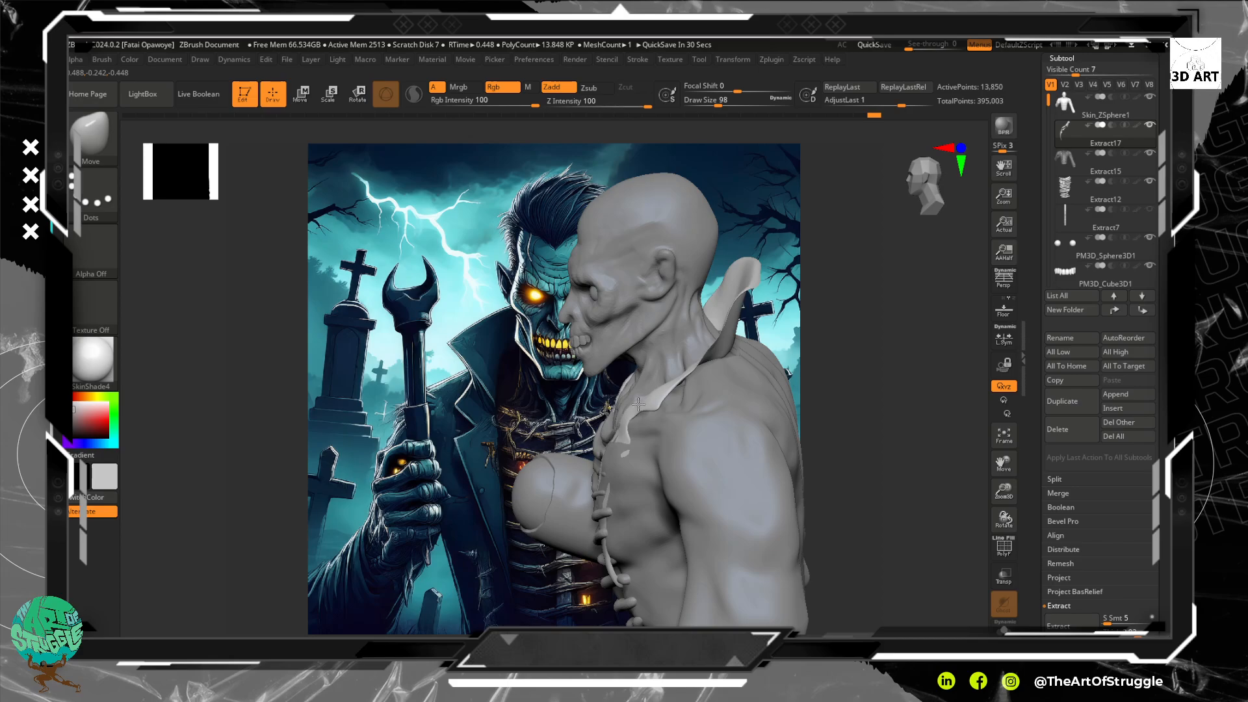
{"action": "mouse_move", "coordinate": [639, 404]}
{"action": "left_mouse_down"}
{"action": "mouse_move", "coordinate": [614, 449]}
{"action": "mouse_move", "coordinate": [612, 429]}
{"action": "mouse_move", "coordinate": [600, 531]}
{"action": "left_mouse_up"}
{"action": "mouse_move", "coordinate": [836, 413]}
{"action": "left_mouse_down"}
{"action": "mouse_move", "coordinate": [920, 387]}
{"action": "mouse_move", "coordinate": [872, 370]}
{"action": "mouse_move", "coordinate": [831, 379]}
{"action": "left_mouse_up"}
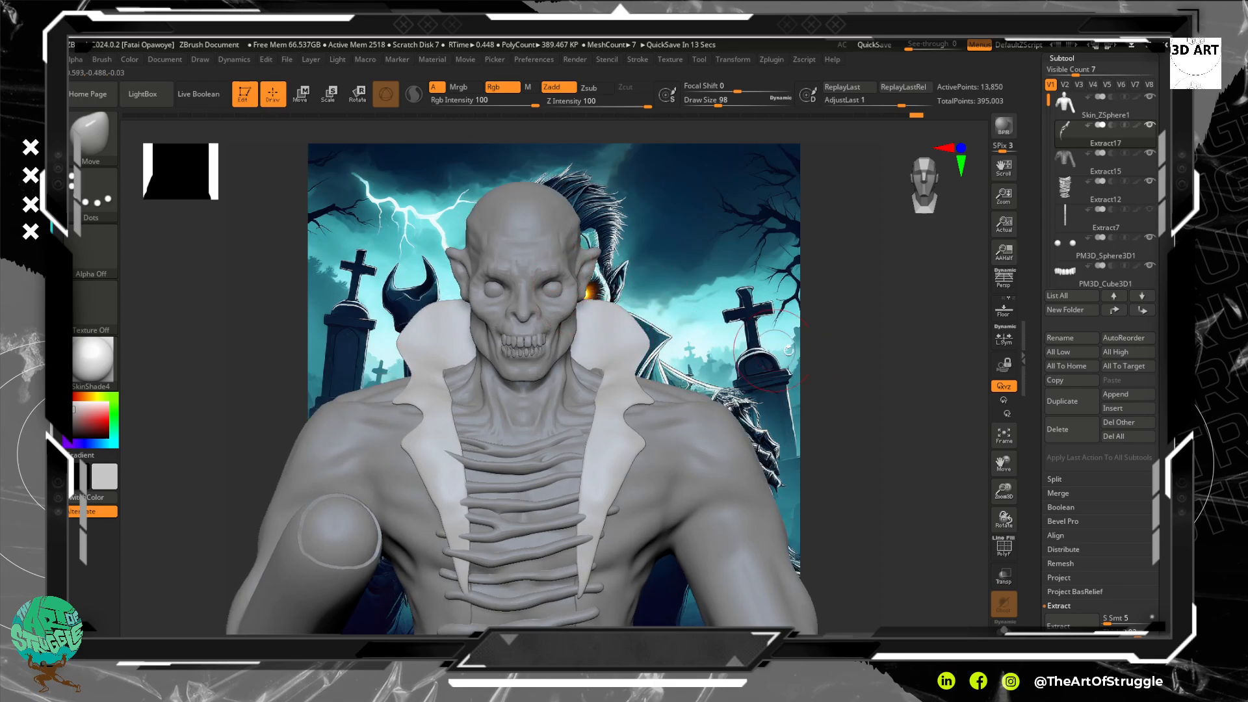
Pull the collar's outer corners into sharper points with the Move brush and refine the edges at a smaller draw size of 38.
{"action": "mouse_move", "coordinate": [789, 350]}
{"action": "left_mouse_down"}
{"action": "mouse_move", "coordinate": [855, 365]}
{"action": "mouse_move", "coordinate": [841, 365]}
{"action": "left_mouse_up"}
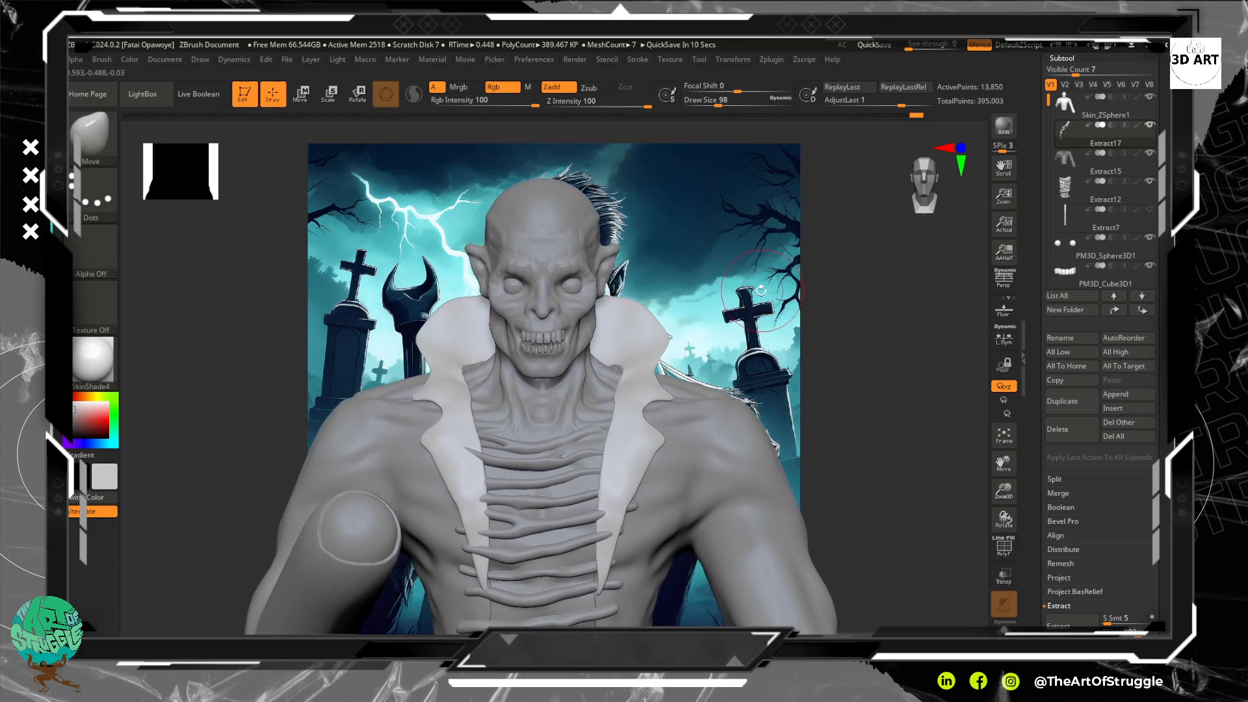
{"action": "key", "text": "bracketleft"}
{"action": "key", "text": "bracketleft"}
{"action": "key", "text": "bracketleft"}
{"action": "key", "text": "bracketleft"}
{"action": "key", "text": "bracketleft"}
{"action": "key", "text": "bracketleft"}
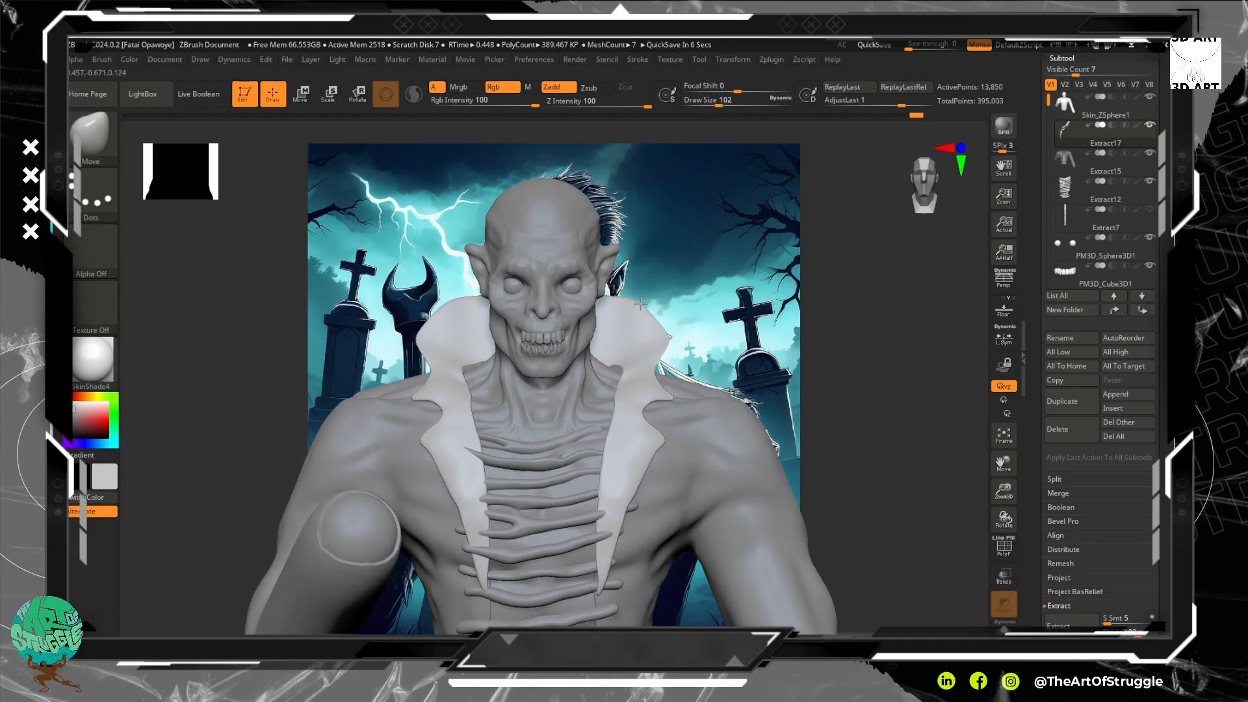
{"action": "key", "text": "shift"}
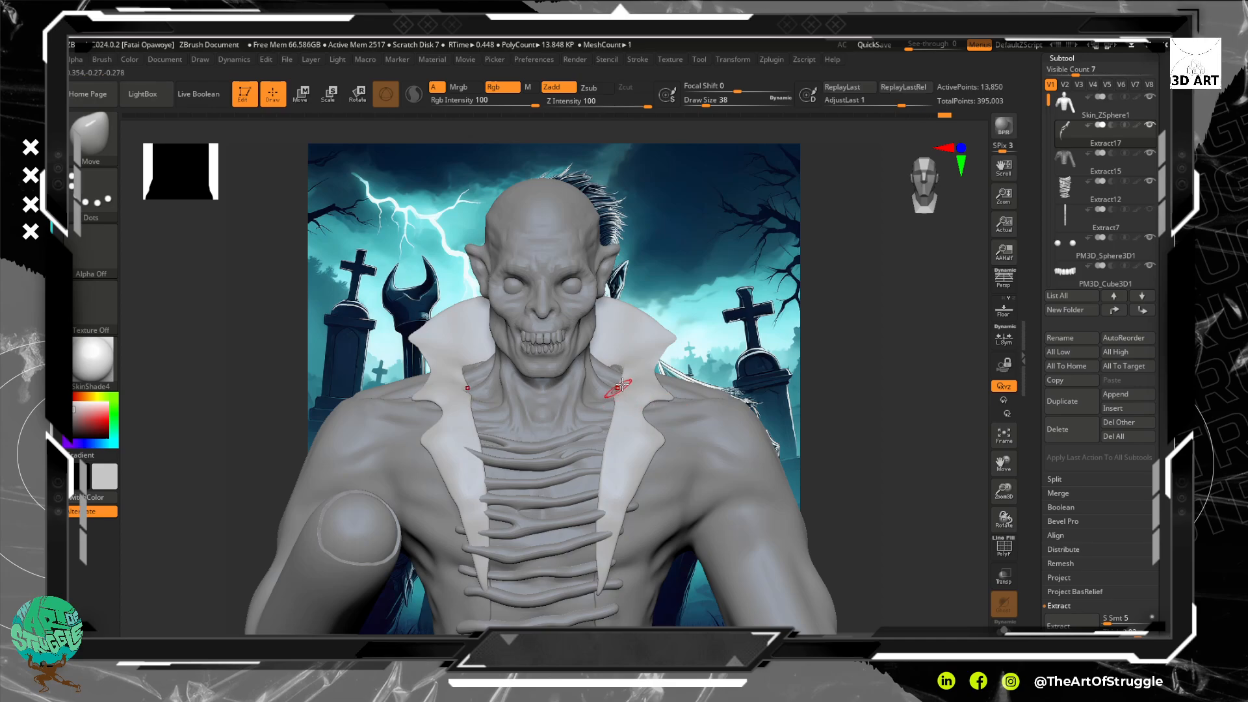
Select the Extract15 coat body, raise the draw size to 90 and unmask the whole coat.
{"action": "key", "text": "bracketright"}
{"action": "key", "text": "bracketright"}
{"action": "key", "text": "bracketright"}
{"action": "key", "text": "bracketright"}
{"action": "key", "text": "bracketright"}
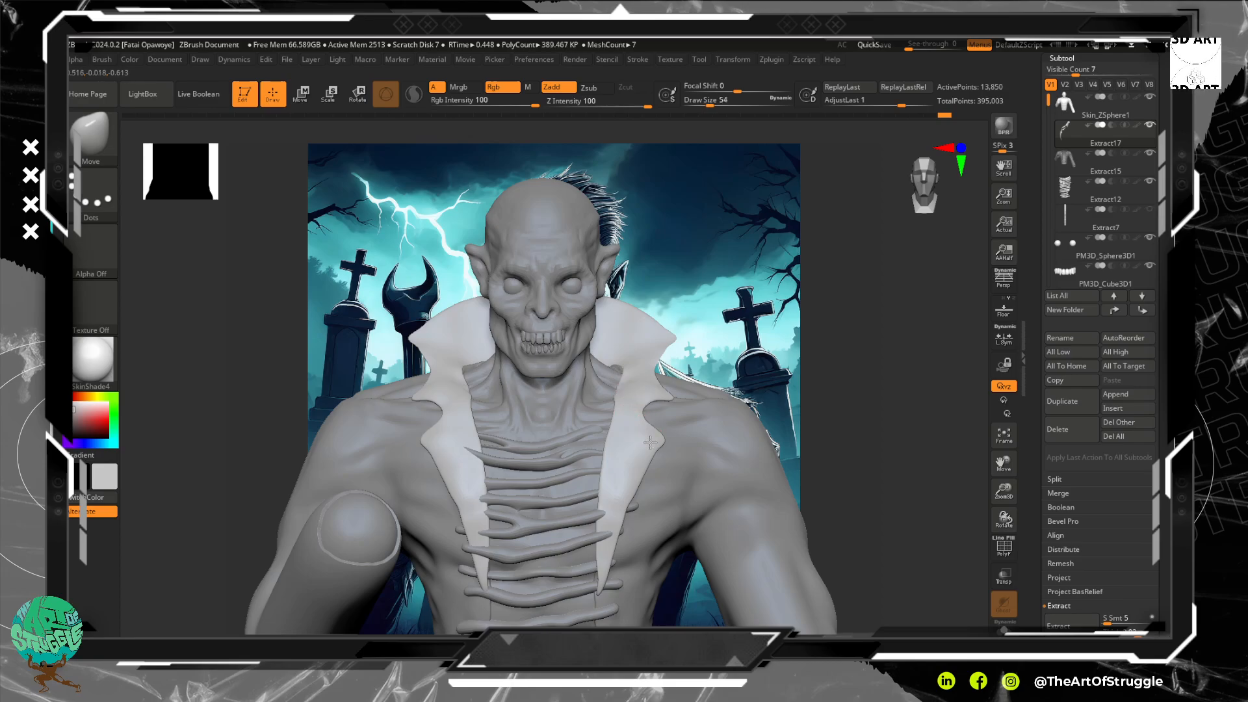
{"action": "left_click", "coordinate": [660, 511], "text": "alt"}
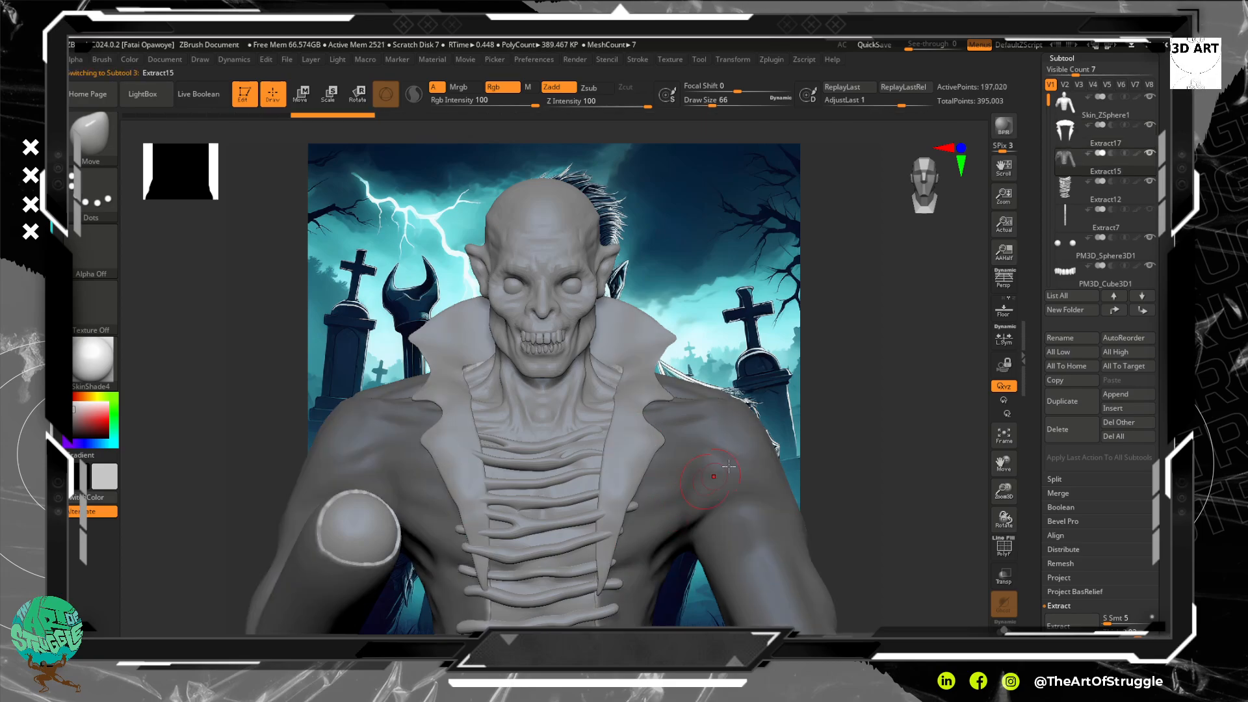
{"action": "left_click_drag", "start_coordinate": [864, 399], "coordinate": [698, 462]}
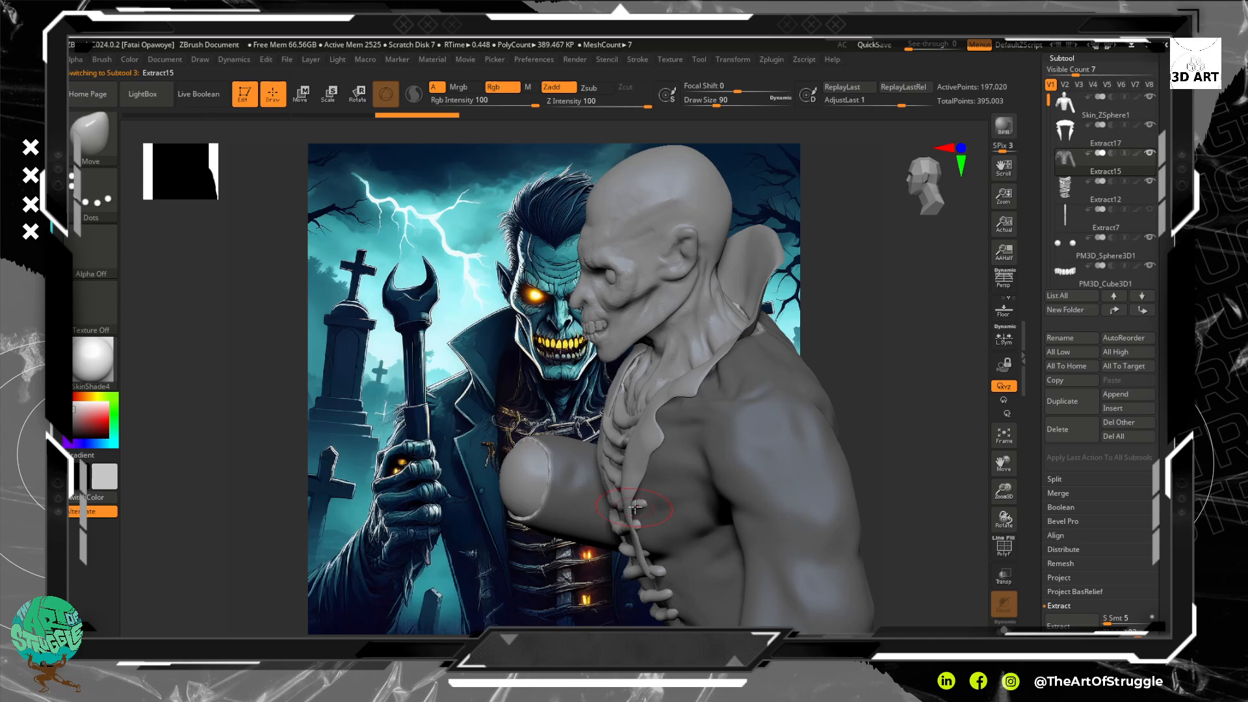
{"action": "left_click", "coordinate": [876, 367], "text": "ctrl"}
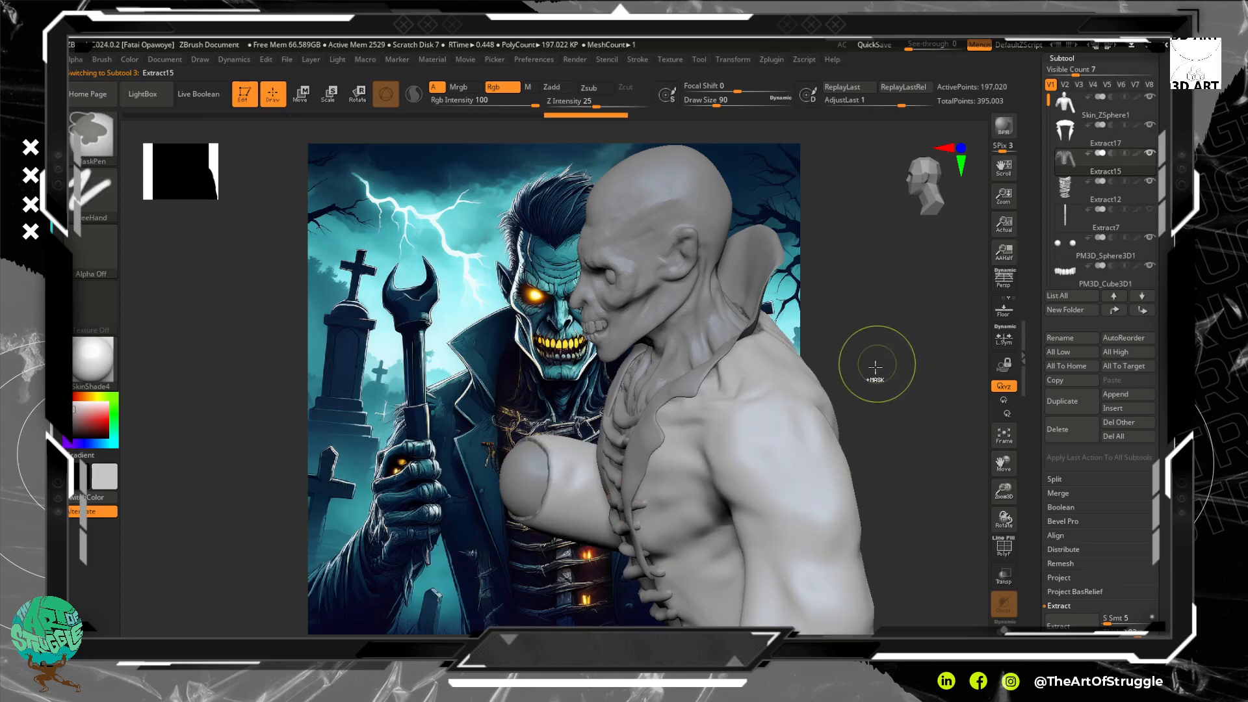
Smooth the muscle detail on the coat's front shoulders and chest, raising the Smooth brush's Z Intensity to 100.
{"action": "mouse_move", "coordinate": [886, 407]}
{"action": "left_mouse_down"}
{"action": "mouse_move", "coordinate": [916, 374]}
{"action": "mouse_move", "coordinate": [813, 318]}
{"action": "mouse_move", "coordinate": [825, 366]}
{"action": "mouse_move", "coordinate": [806, 364]}
{"action": "mouse_move", "coordinate": [813, 383]}
{"action": "mouse_move", "coordinate": [806, 374]}
{"action": "mouse_move", "coordinate": [821, 416]}
{"action": "mouse_move", "coordinate": [792, 408]}
{"action": "mouse_move", "coordinate": [783, 382]}
{"action": "mouse_move", "coordinate": [825, 398]}
{"action": "mouse_move", "coordinate": [723, 423]}
{"action": "mouse_move", "coordinate": [786, 392]}
{"action": "mouse_move", "coordinate": [717, 446]}
{"action": "mouse_move", "coordinate": [748, 333]}
{"action": "left_mouse_up"}
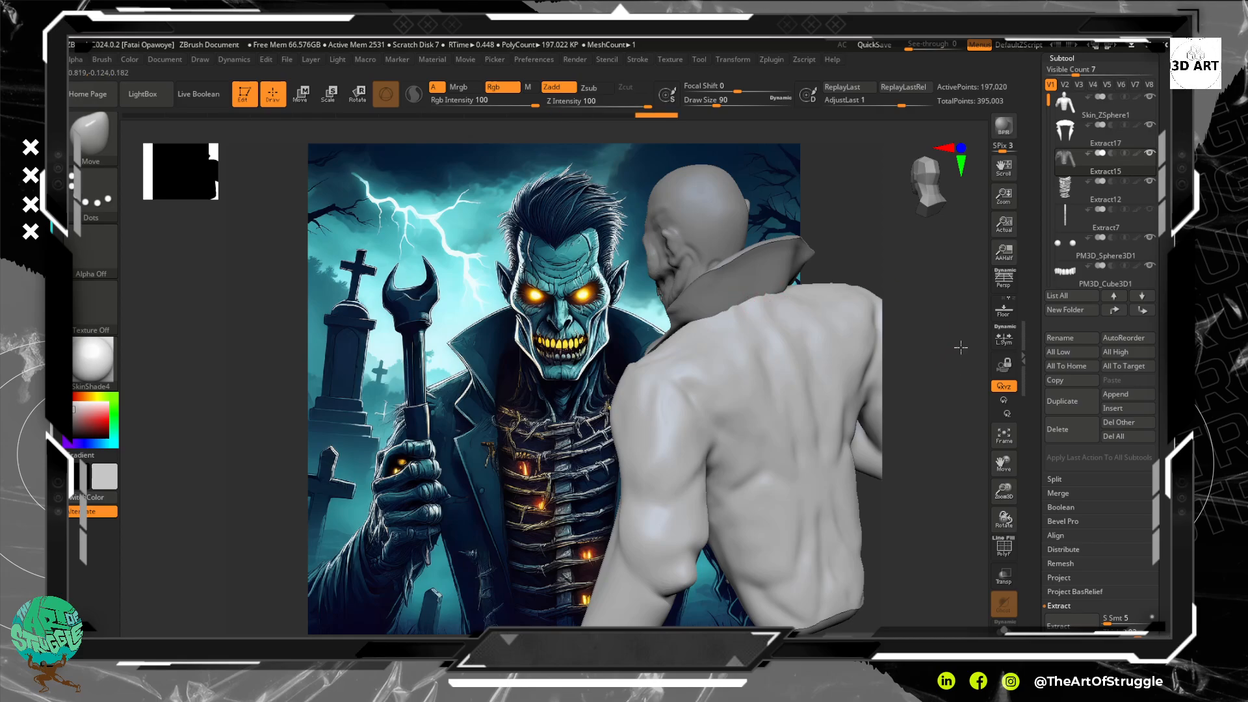
{"action": "mouse_move", "coordinate": [909, 317]}
{"action": "left_mouse_down"}
{"action": "mouse_move", "coordinate": [909, 351]}
{"action": "mouse_move", "coordinate": [958, 349]}
{"action": "left_mouse_up"}
{"action": "left_click_drag", "start_coordinate": [915, 309], "coordinate": [756, 323], "text": "alt"}
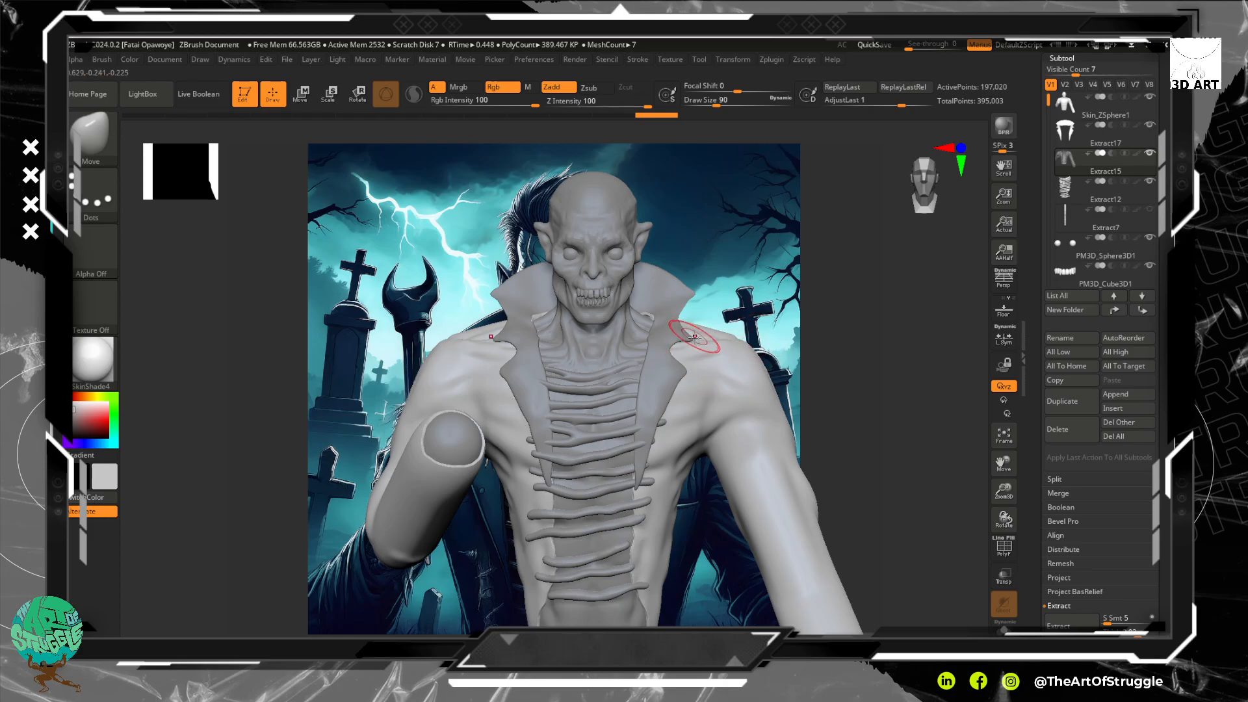
{"action": "key", "text": "shift"}
{"action": "left_click_drag", "start_coordinate": [709, 344], "coordinate": [704, 371], "text": "shift"}
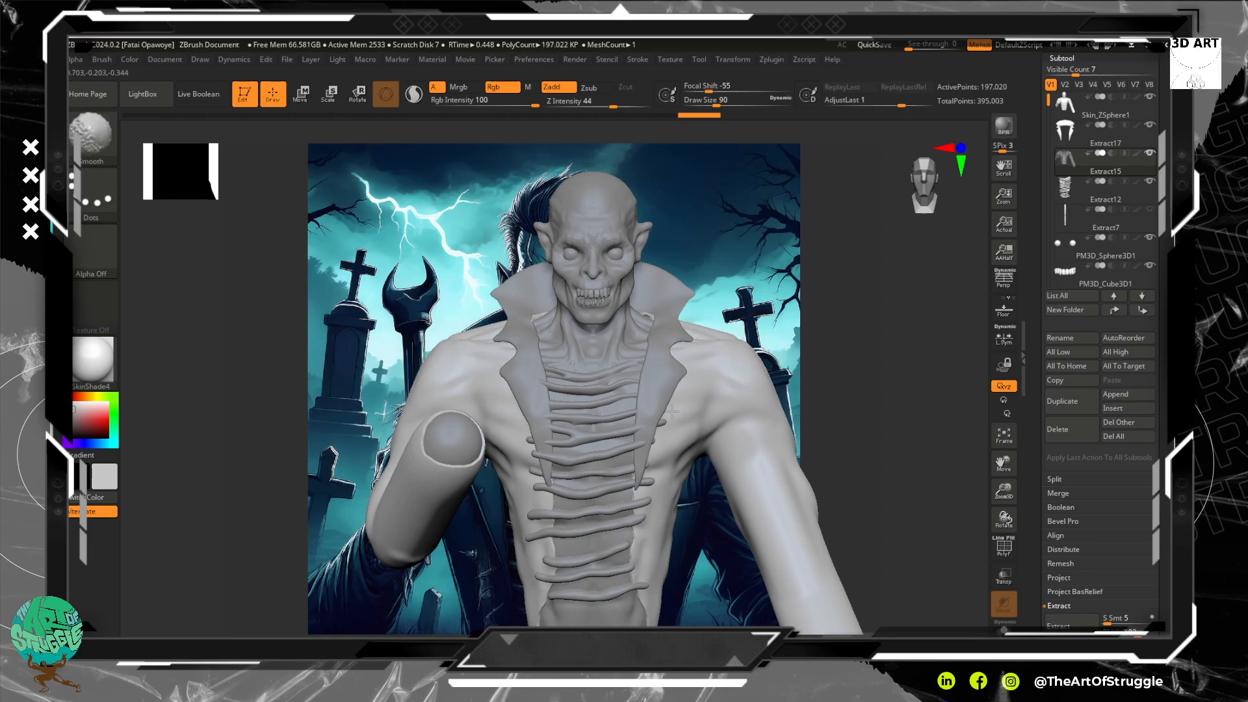
{"action": "mouse_move", "coordinate": [672, 411]}
{"action": "left_mouse_down", "text": "shift"}
{"action": "mouse_move", "coordinate": [708, 414]}
{"action": "mouse_move", "coordinate": [715, 364]}
{"action": "mouse_move", "coordinate": [747, 328]}
{"action": "left_mouse_up", "text": "shift"}
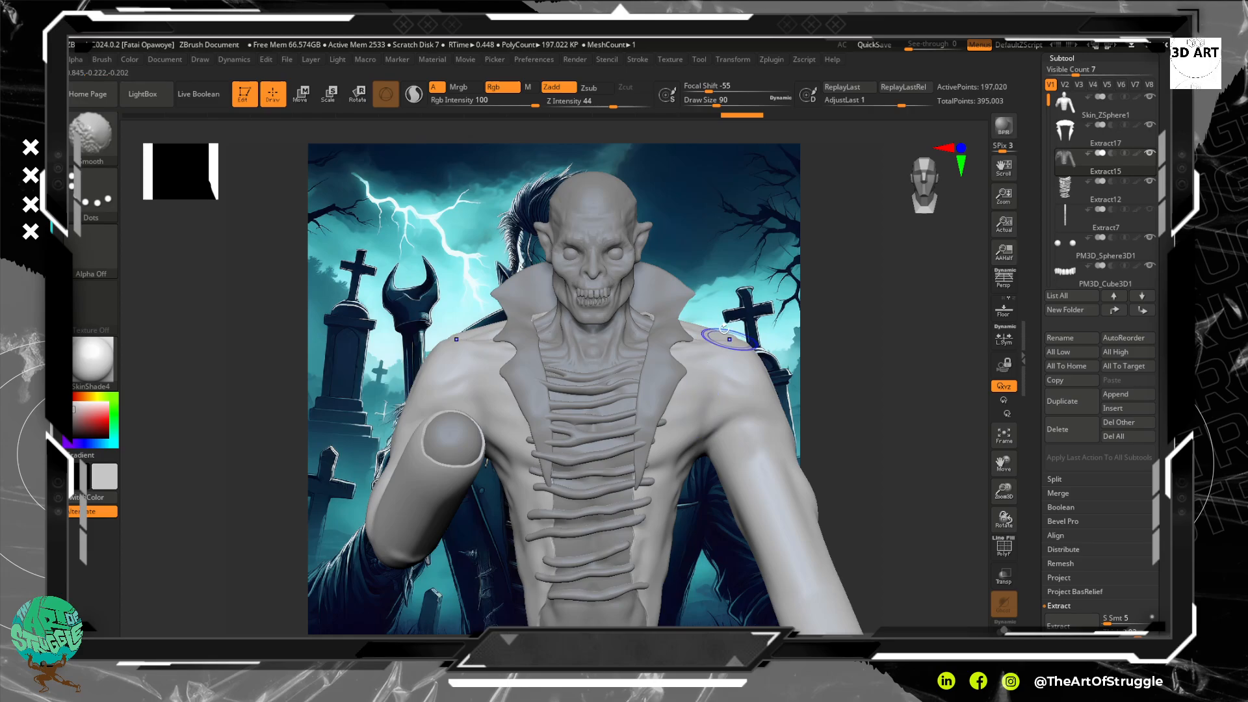
{"action": "left_click_drag", "start_coordinate": [645, 103], "coordinate": [654, 103]}
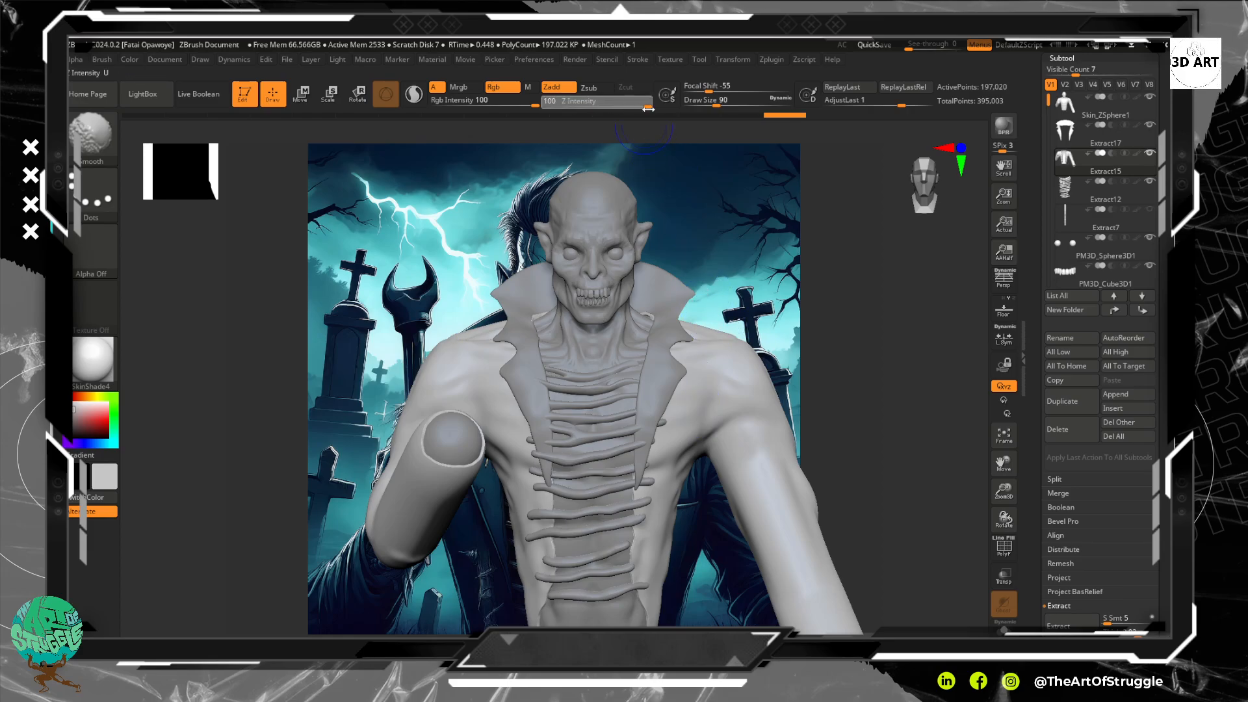
{"action": "left_click_drag", "start_coordinate": [699, 379], "coordinate": [678, 346], "text": "shift"}
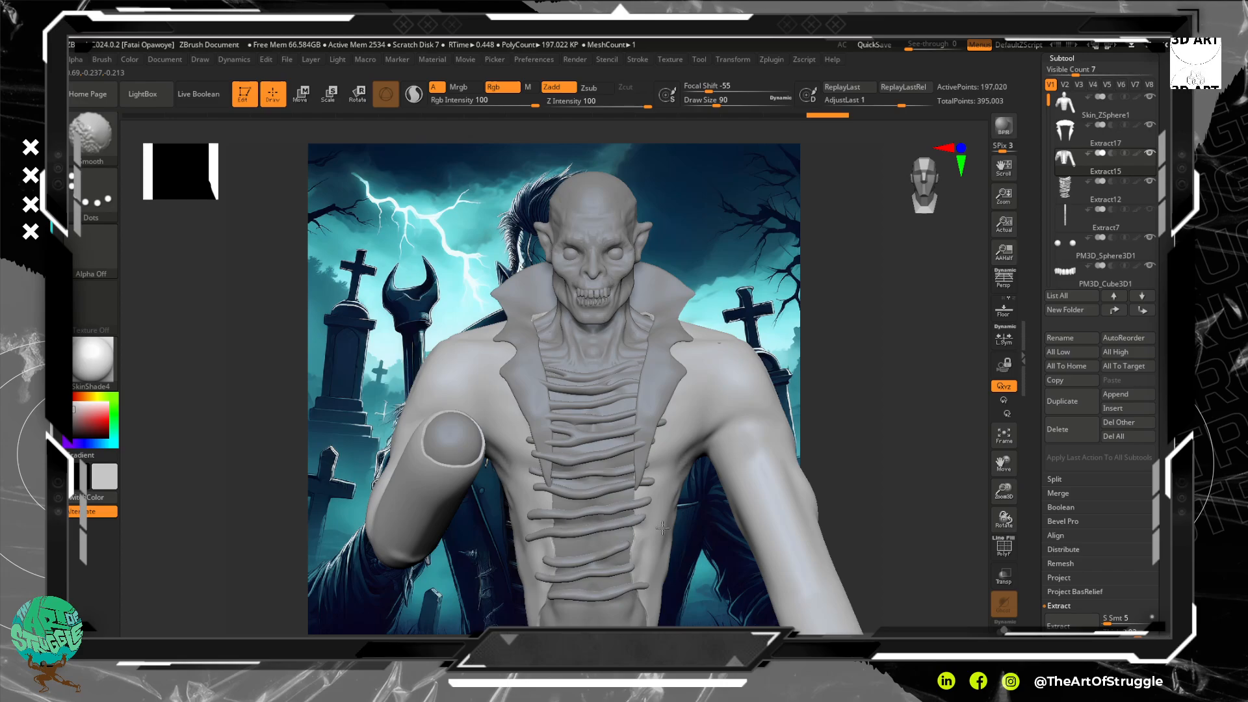
Activate the Move brush and smooth the coat's outer shoulder from the side at a draw size of 90.
{"action": "key", "text": "b"}
{"action": "key", "text": "m"}
{"action": "key", "text": "v"}
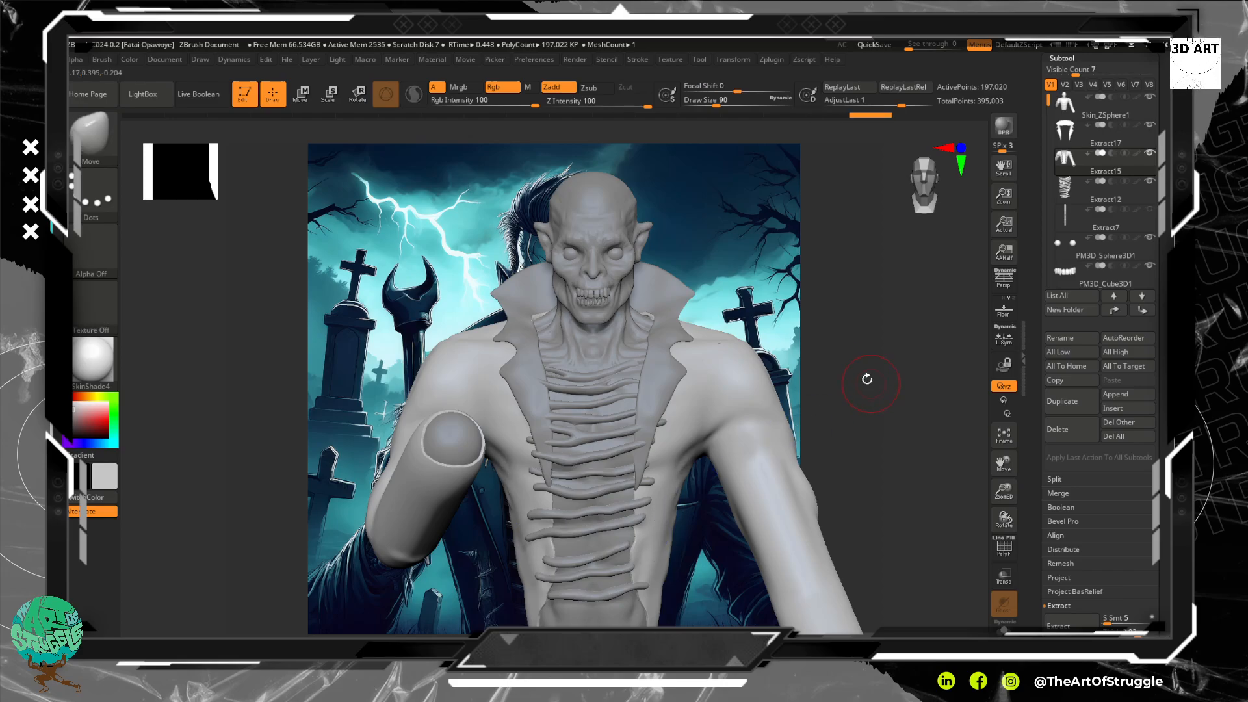
{"action": "left_click_drag", "start_coordinate": [867, 377], "coordinate": [802, 438]}
{"action": "key", "text": "shift"}
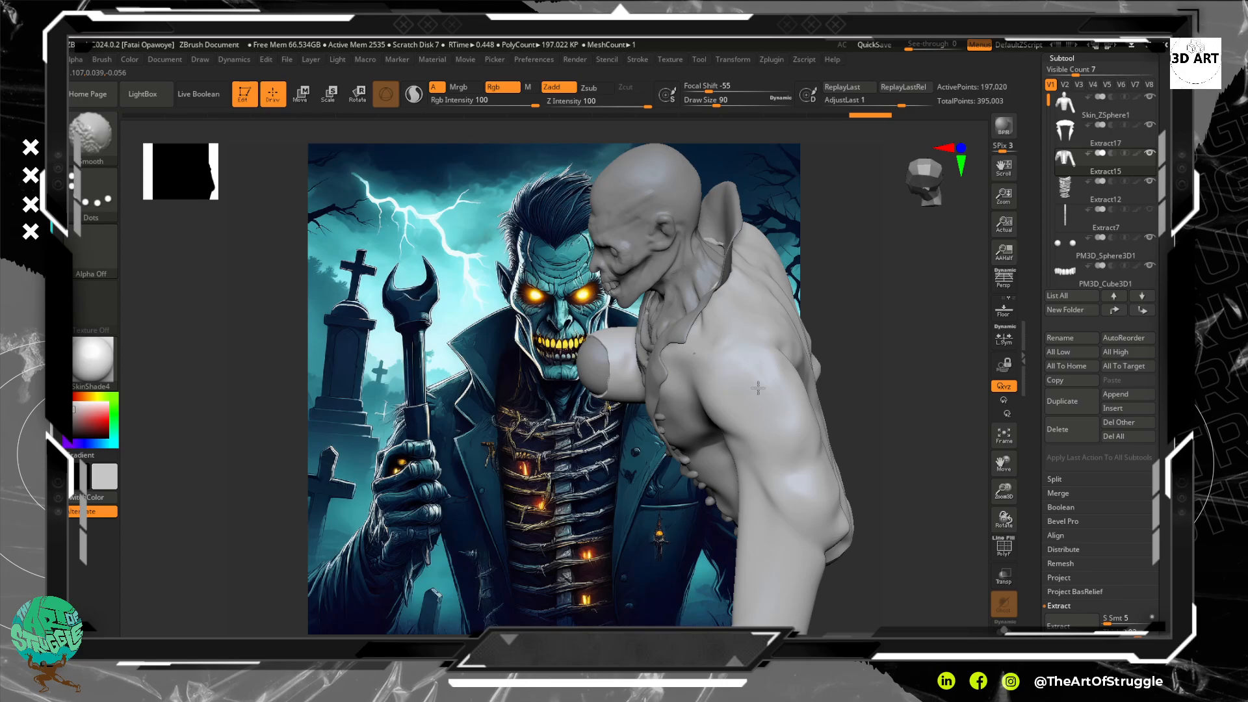
{"action": "left_click_drag", "start_coordinate": [758, 388], "coordinate": [779, 419], "text": "shift"}
Smooth the coat's upper back, rear shoulders and sleeve around the elbow, and undo the last stroke.
{"action": "mouse_move", "coordinate": [942, 421]}
{"action": "left_mouse_down"}
{"action": "mouse_move", "coordinate": [873, 426]}
{"action": "mouse_move", "coordinate": [829, 478]}
{"action": "mouse_move", "coordinate": [844, 535]}
{"action": "left_mouse_up"}
{"action": "left_click_drag", "start_coordinate": [844, 535], "coordinate": [797, 394]}
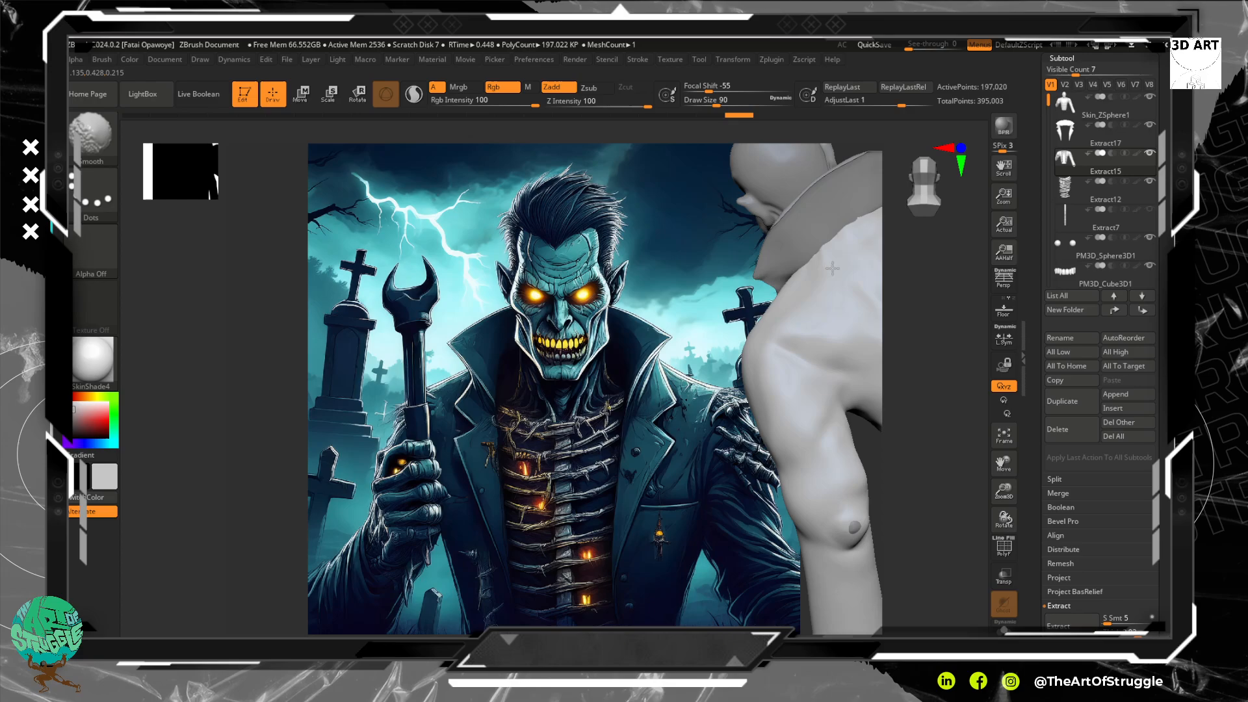
{"action": "left_click_drag", "start_coordinate": [832, 268], "coordinate": [822, 278], "text": "shift"}
{"action": "left_click_drag", "start_coordinate": [564, 414], "coordinate": [359, 412], "text": "alt"}
{"action": "left_click_drag", "start_coordinate": [729, 252], "coordinate": [764, 332], "text": "shift"}
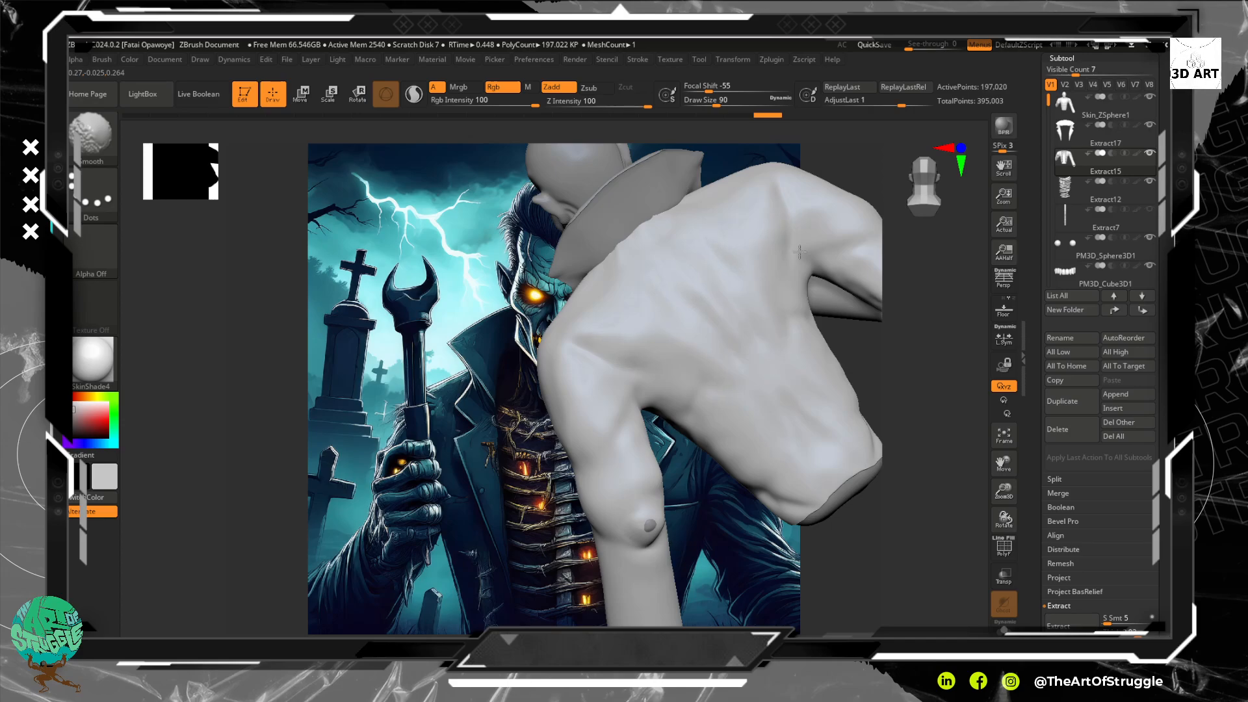
{"action": "left_click_drag", "start_coordinate": [799, 251], "coordinate": [837, 257], "text": "shift"}
{"action": "mouse_move", "coordinate": [755, 278]}
{"action": "left_mouse_down", "text": "shift"}
{"action": "mouse_move", "coordinate": [659, 290]}
{"action": "mouse_move", "coordinate": [728, 273]}
{"action": "left_mouse_up", "text": "shift"}
{"action": "left_click_drag", "start_coordinate": [869, 354], "coordinate": [770, 438], "text": "alt"}
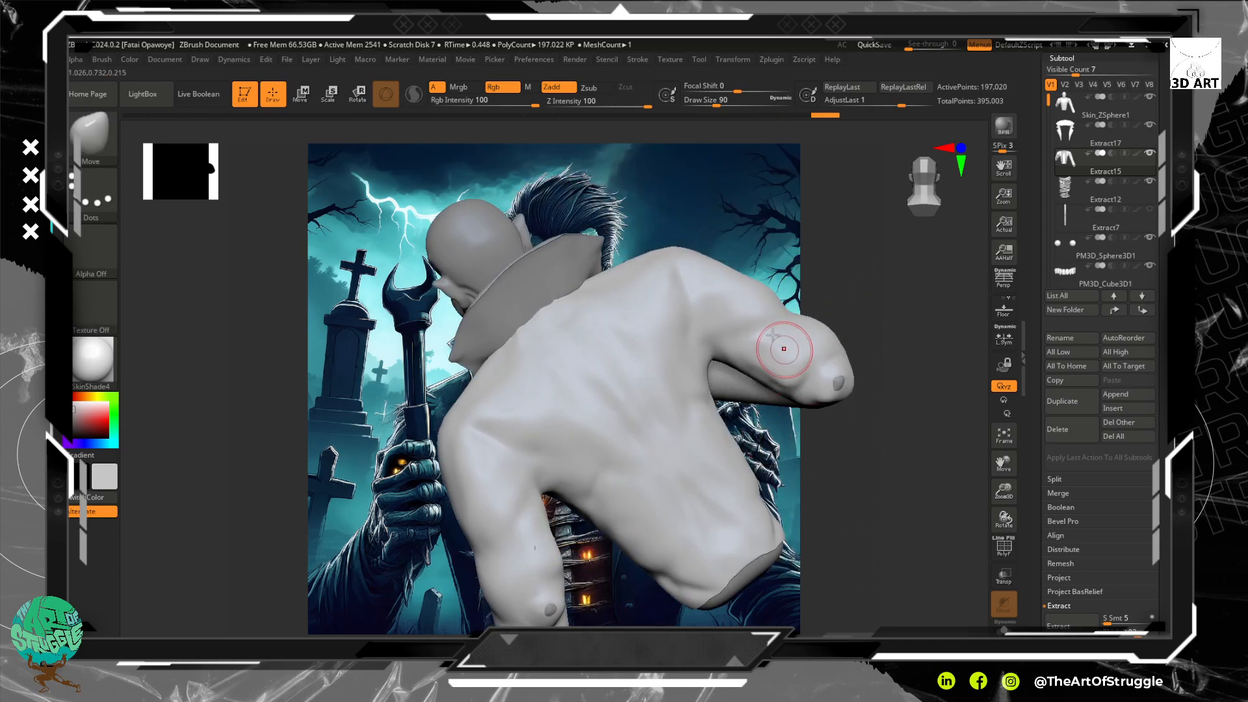
{"action": "mouse_move", "coordinate": [787, 345]}
{"action": "left_mouse_down", "text": "shift"}
{"action": "mouse_move", "coordinate": [762, 360]}
{"action": "mouse_move", "coordinate": [838, 387]}
{"action": "mouse_move", "coordinate": [832, 370]}
{"action": "left_mouse_up", "text": "shift"}
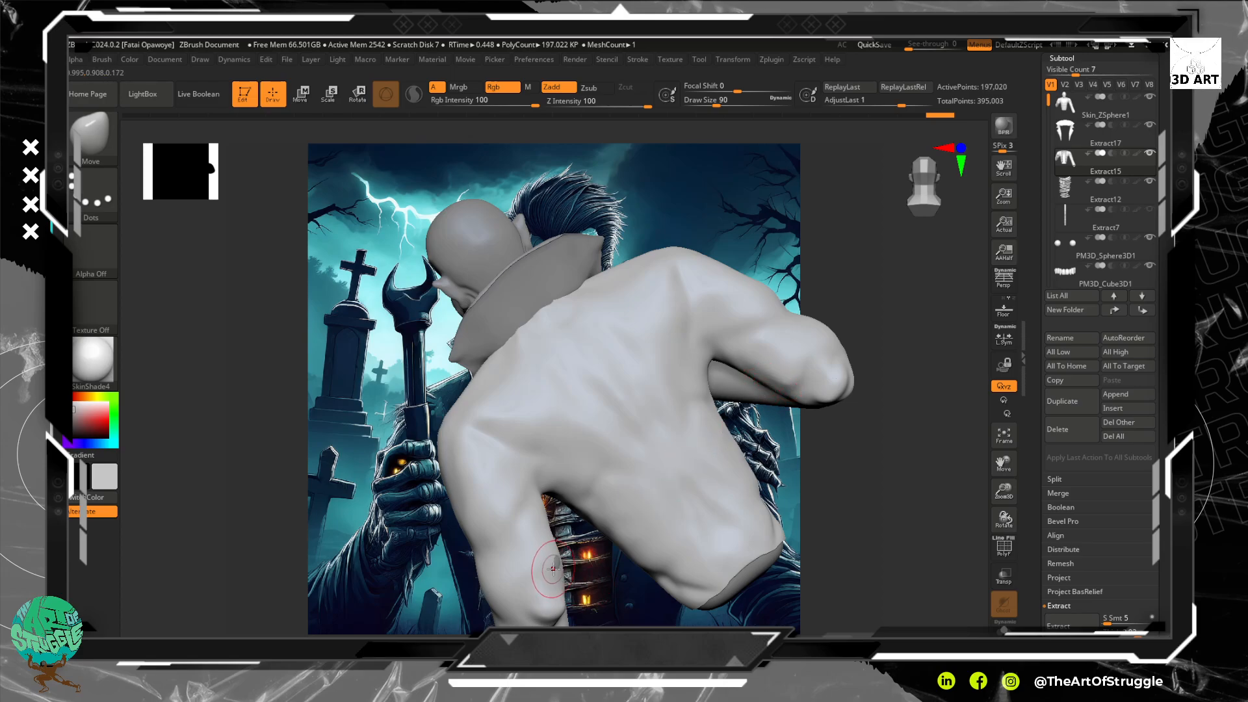
{"action": "key", "text": "ctrl+z"}
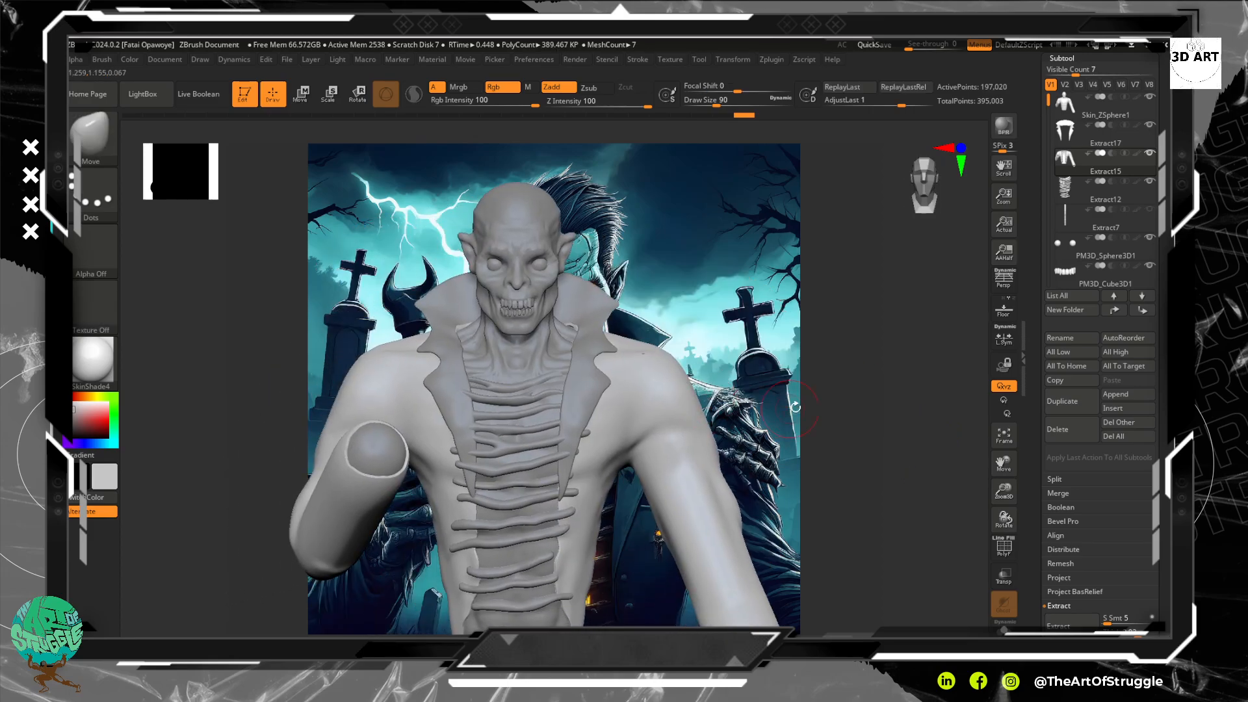
Try to reshape the coat's front edge below the lapel with the Move brush, and undo the stroke.
{"action": "mouse_move", "coordinate": [794, 405]}
{"action": "left_mouse_down", "text": "alt"}
{"action": "mouse_move", "coordinate": [724, 439]}
{"action": "mouse_move", "coordinate": [883, 423]}
{"action": "mouse_move", "coordinate": [806, 416]}
{"action": "mouse_move", "coordinate": [825, 412]}
{"action": "mouse_move", "coordinate": [872, 315]}
{"action": "mouse_move", "coordinate": [848, 338]}
{"action": "mouse_move", "coordinate": [878, 319]}
{"action": "mouse_move", "coordinate": [856, 343]}
{"action": "mouse_move", "coordinate": [825, 345]}
{"action": "left_mouse_up", "text": "alt"}
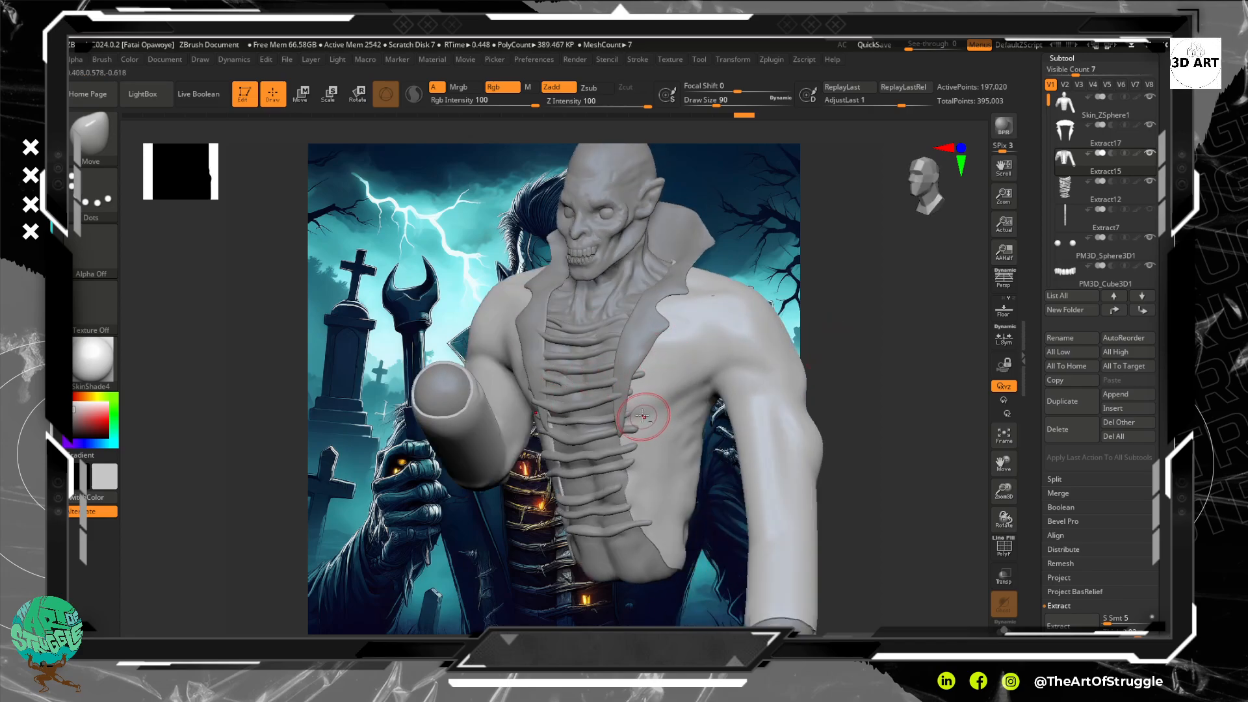
{"action": "mouse_move", "coordinate": [817, 281]}
{"action": "left_mouse_down"}
{"action": "mouse_move", "coordinate": [841, 301]}
{"action": "mouse_move", "coordinate": [724, 334]}
{"action": "left_mouse_up"}
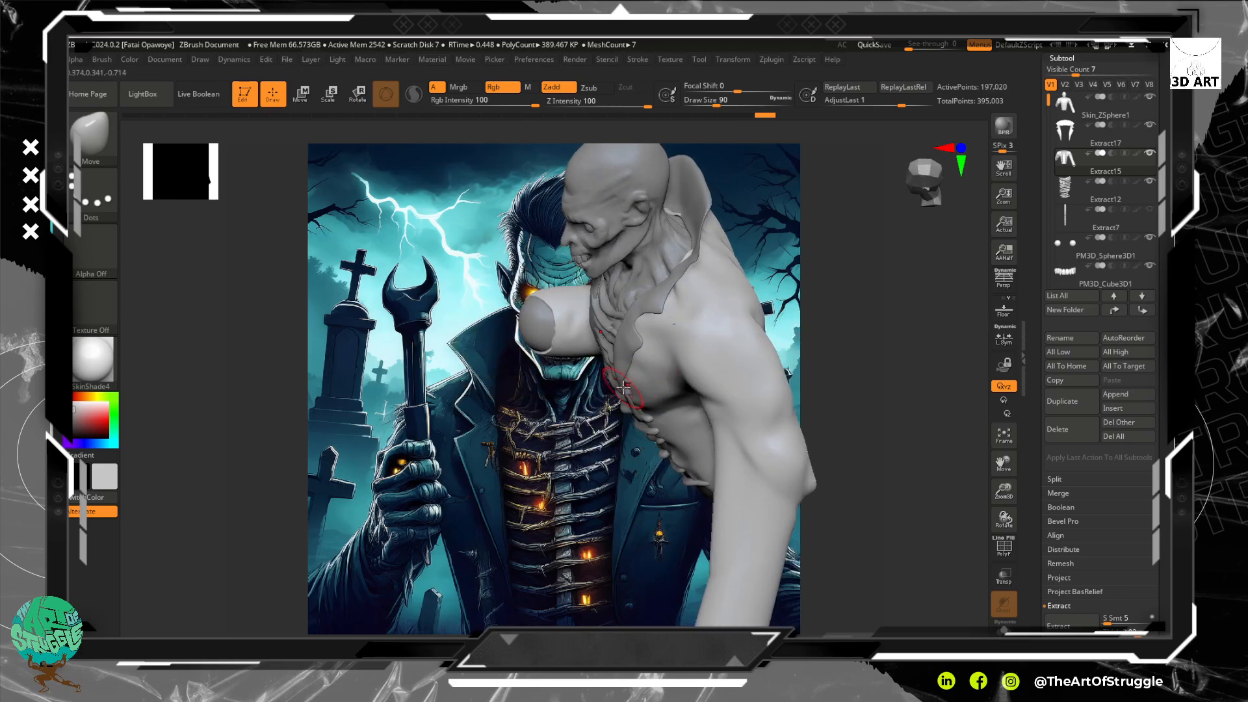
{"action": "left_click_drag", "start_coordinate": [625, 384], "coordinate": [628, 387]}
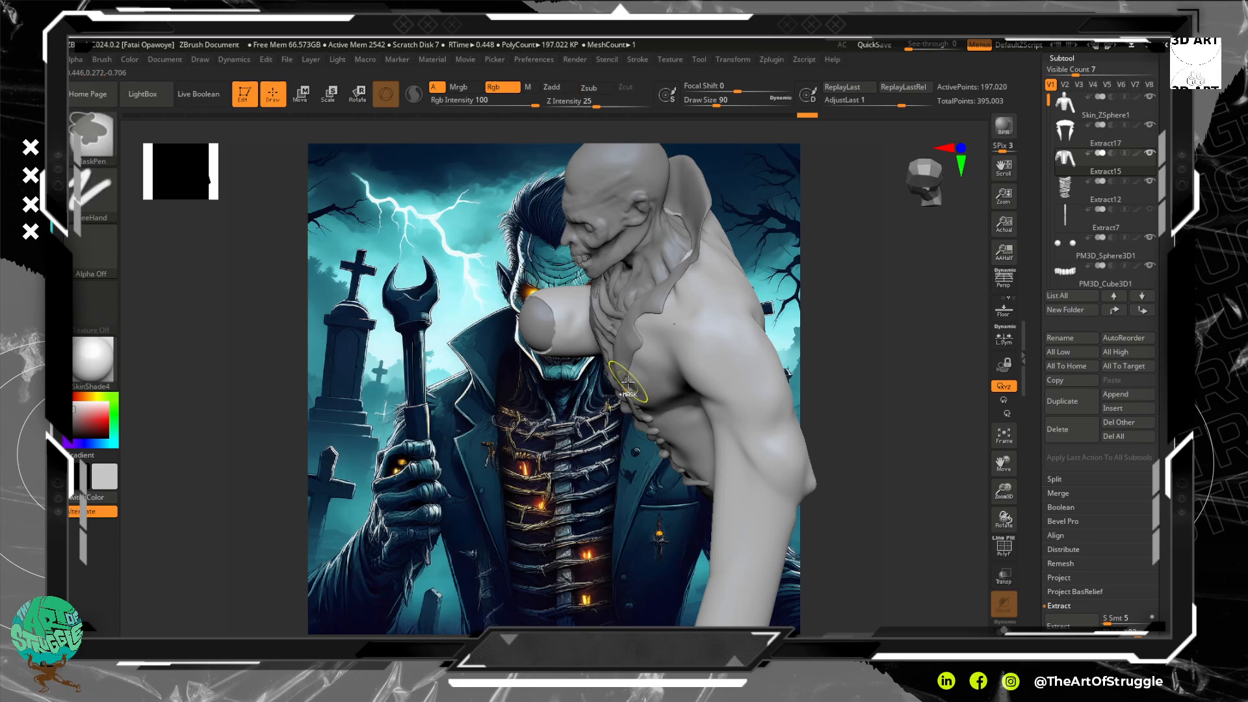
{"action": "key", "text": "ctrl+z"}
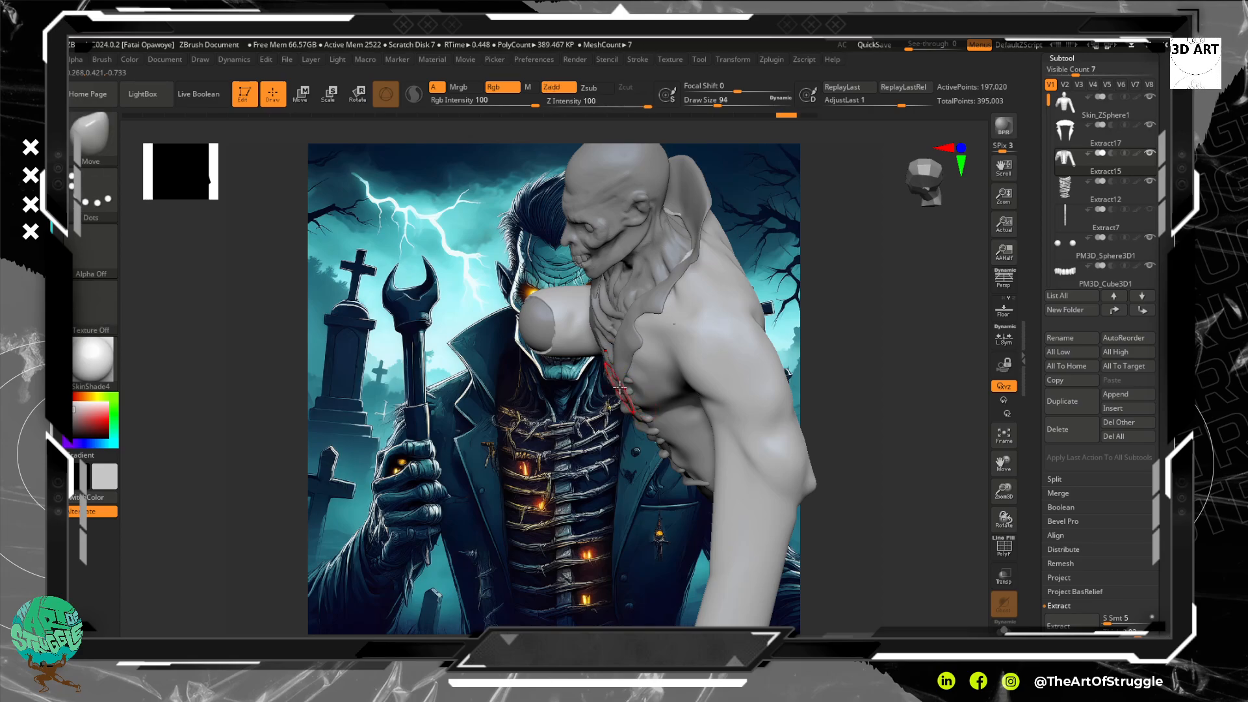
{"action": "left_click_drag", "start_coordinate": [864, 404], "coordinate": [886, 390], "text": "shift"}
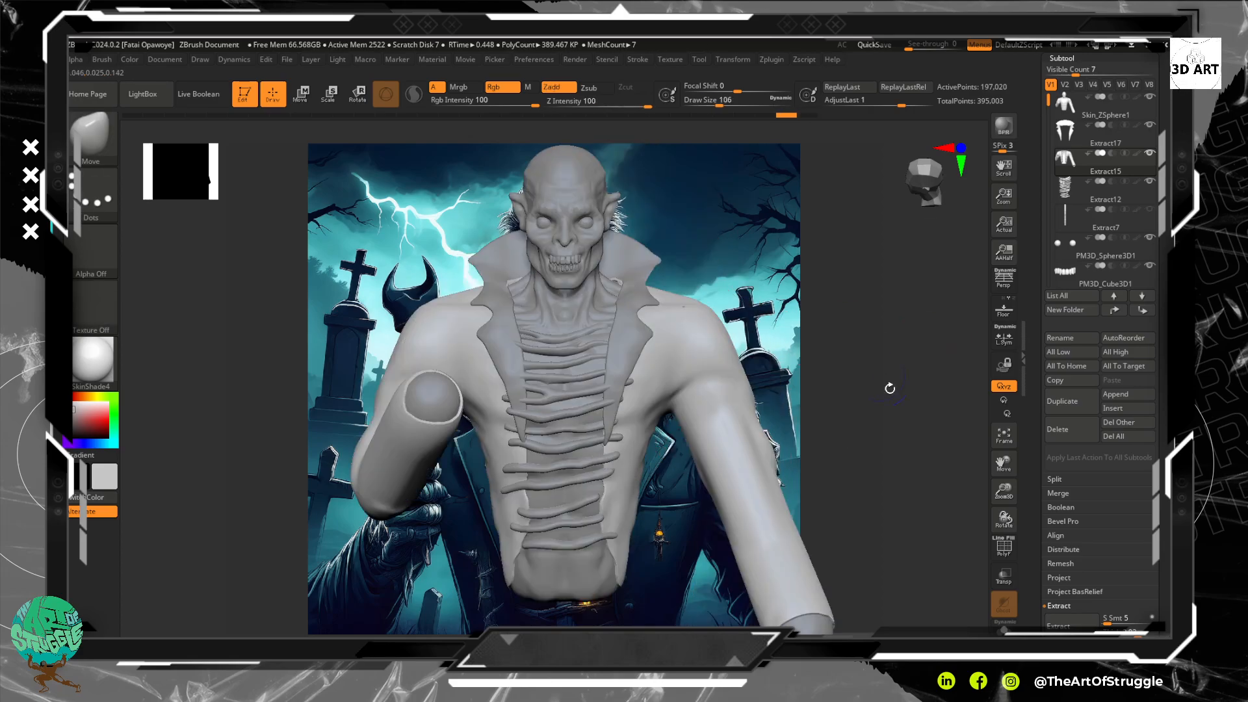
Show the coat's polyframe in the front view and open its Geometry settings.
{"action": "left_click", "coordinate": [1000, 554]}
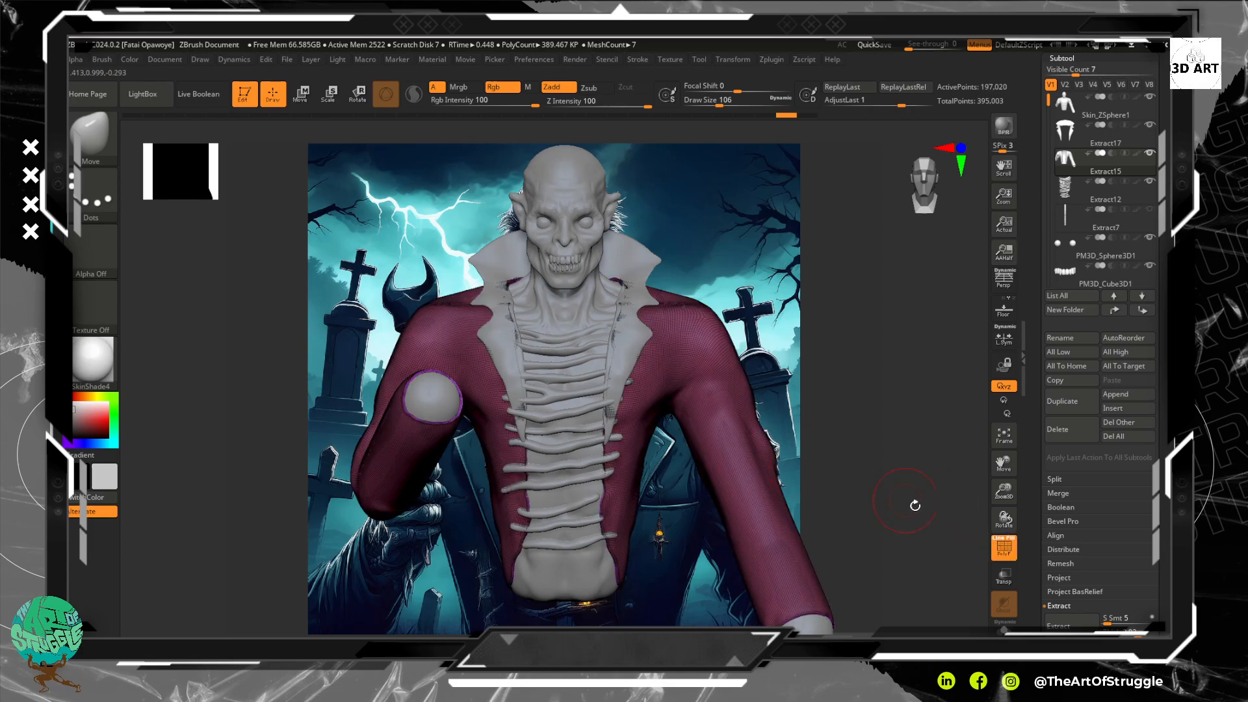
{"action": "mouse_move", "coordinate": [900, 481]}
{"action": "left_mouse_down", "text": "alt"}
{"action": "mouse_move", "coordinate": [875, 394]}
{"action": "mouse_move", "coordinate": [926, 545]}
{"action": "left_mouse_up", "text": "alt"}
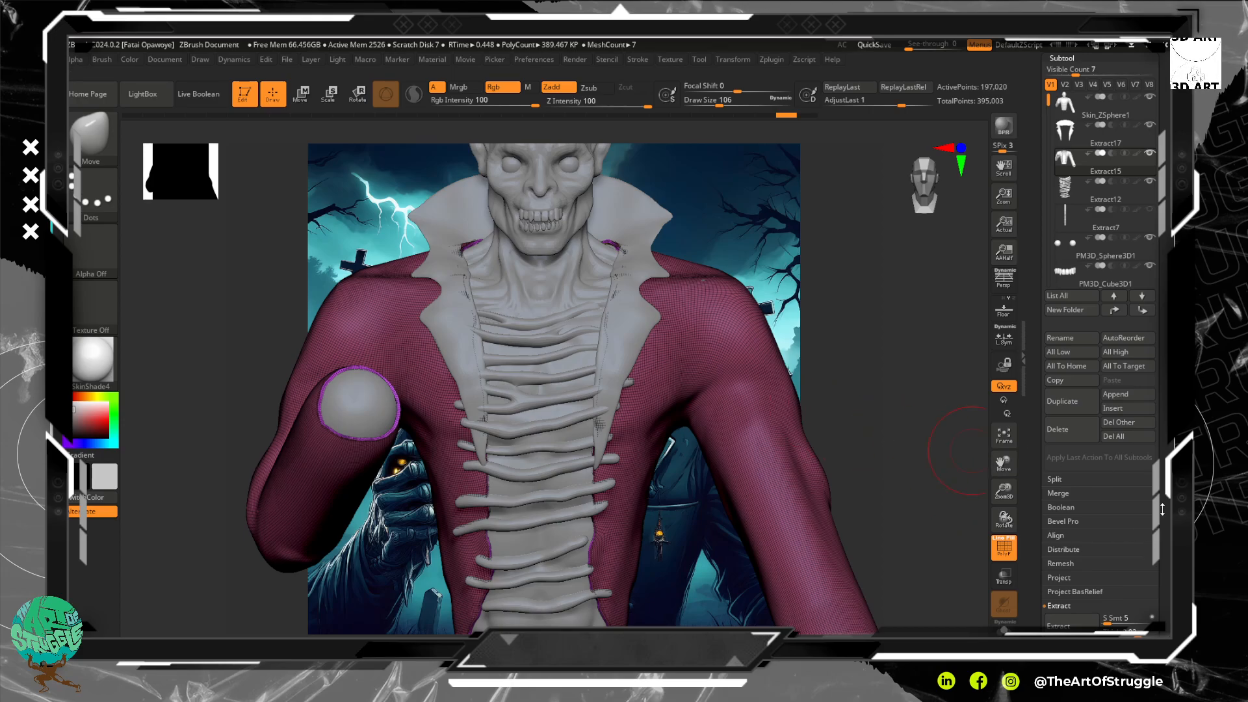
{"action": "left_click_drag", "start_coordinate": [1163, 501], "coordinate": [1143, 417]}
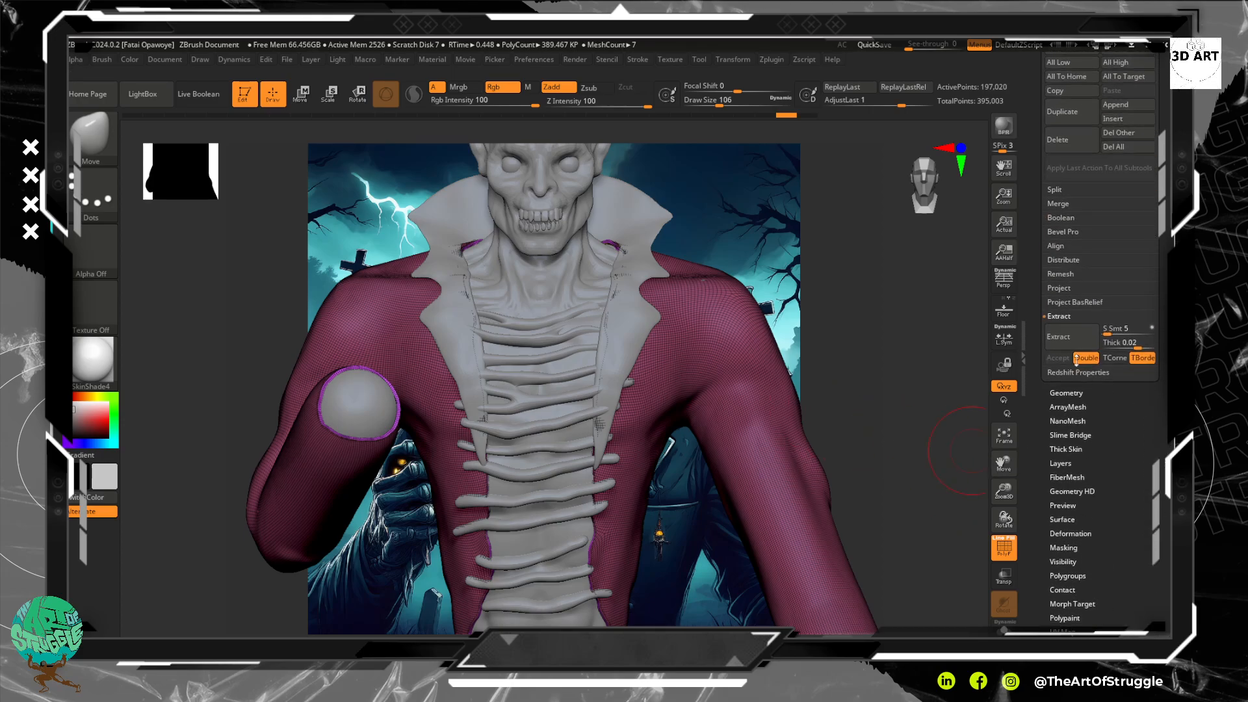
{"action": "left_click", "coordinate": [1066, 393]}
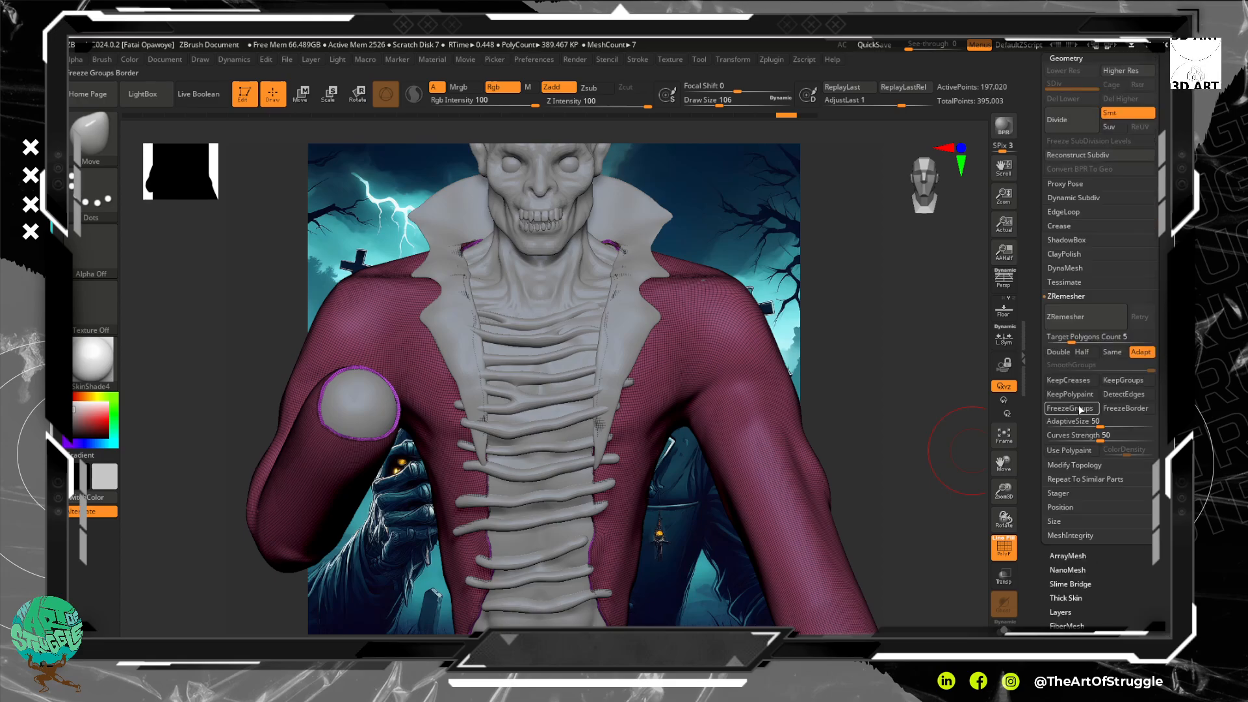
Try to ZRemesh the coat at half the polygon count with FreezeGroups on, and undo the remesh.
{"action": "left_click", "coordinate": [1085, 352]}
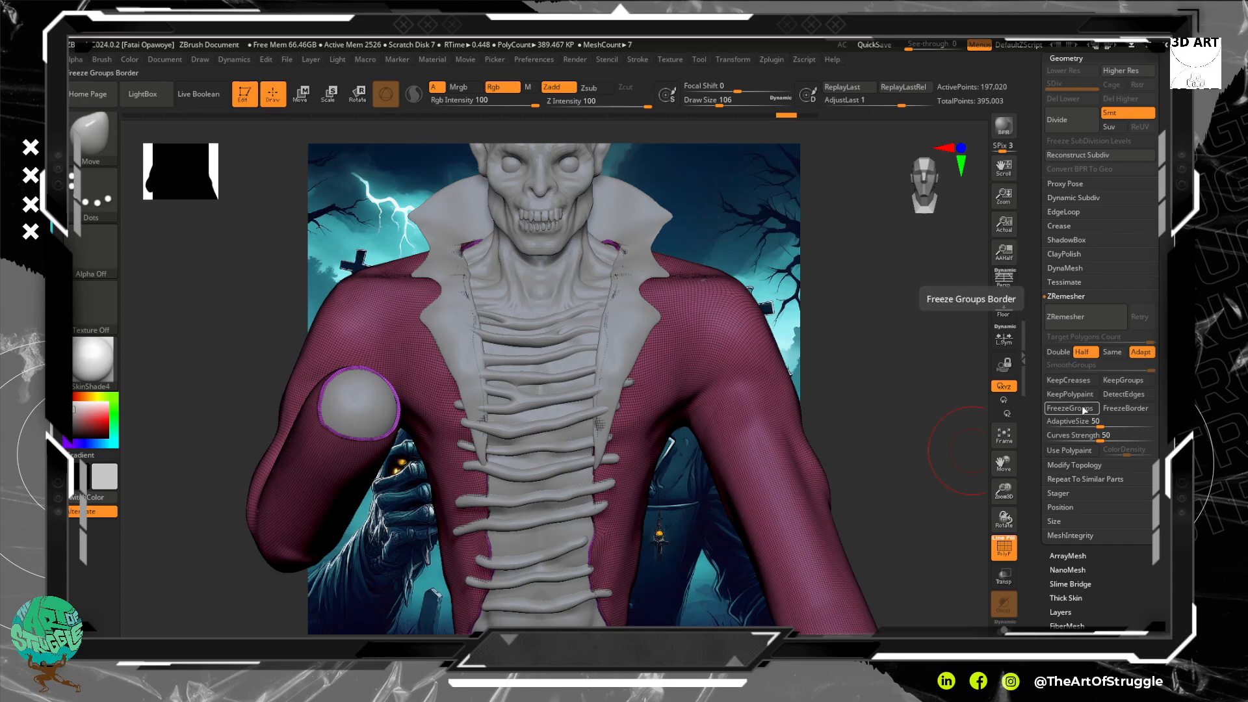
{"action": "left_click", "coordinate": [1084, 410]}
{"action": "left_click", "coordinate": [1071, 314]}
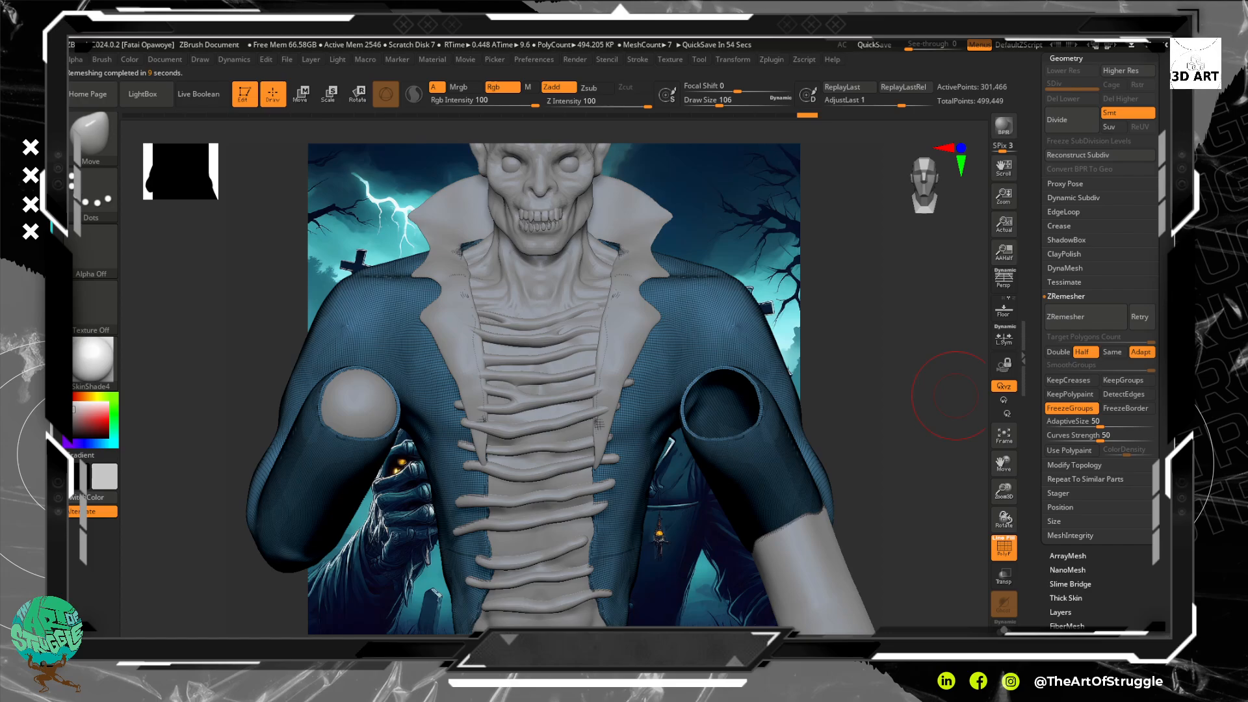
{"action": "key", "text": "ctrl+z"}
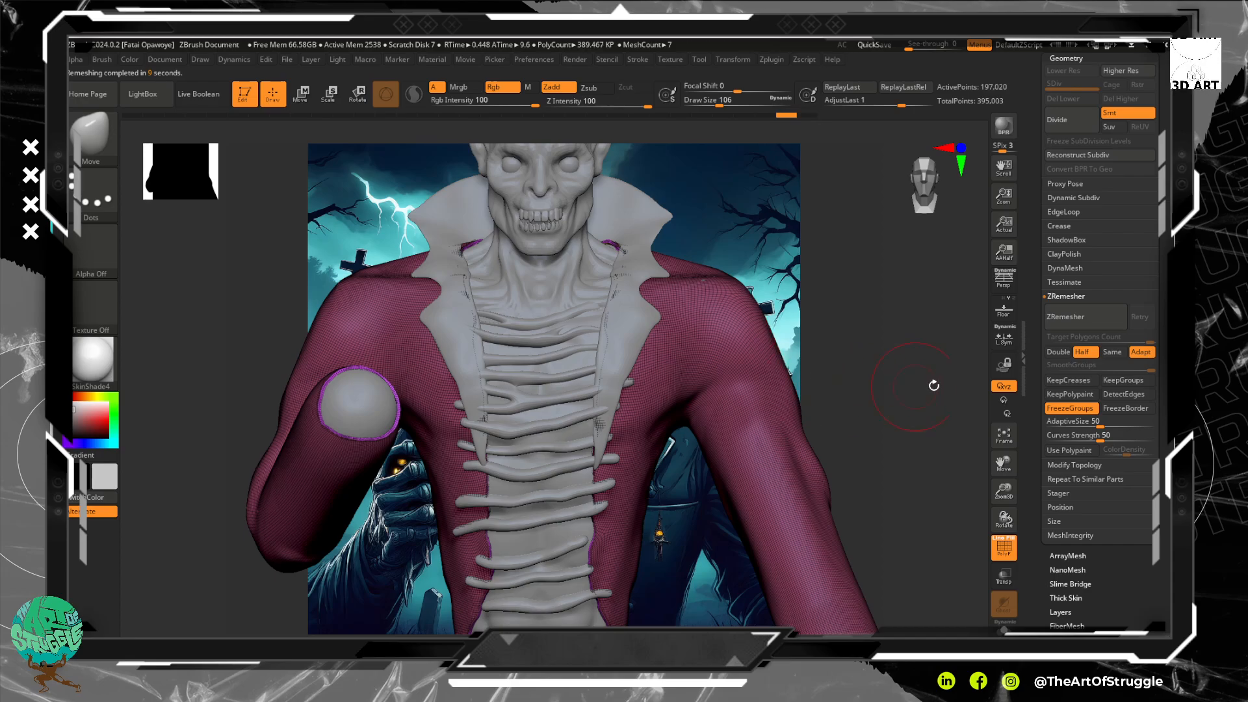
Try to ZRemesh the coat at half the polygon count without FreezeGroups, and undo the remesh.
{"action": "left_click", "coordinate": [1077, 318]}
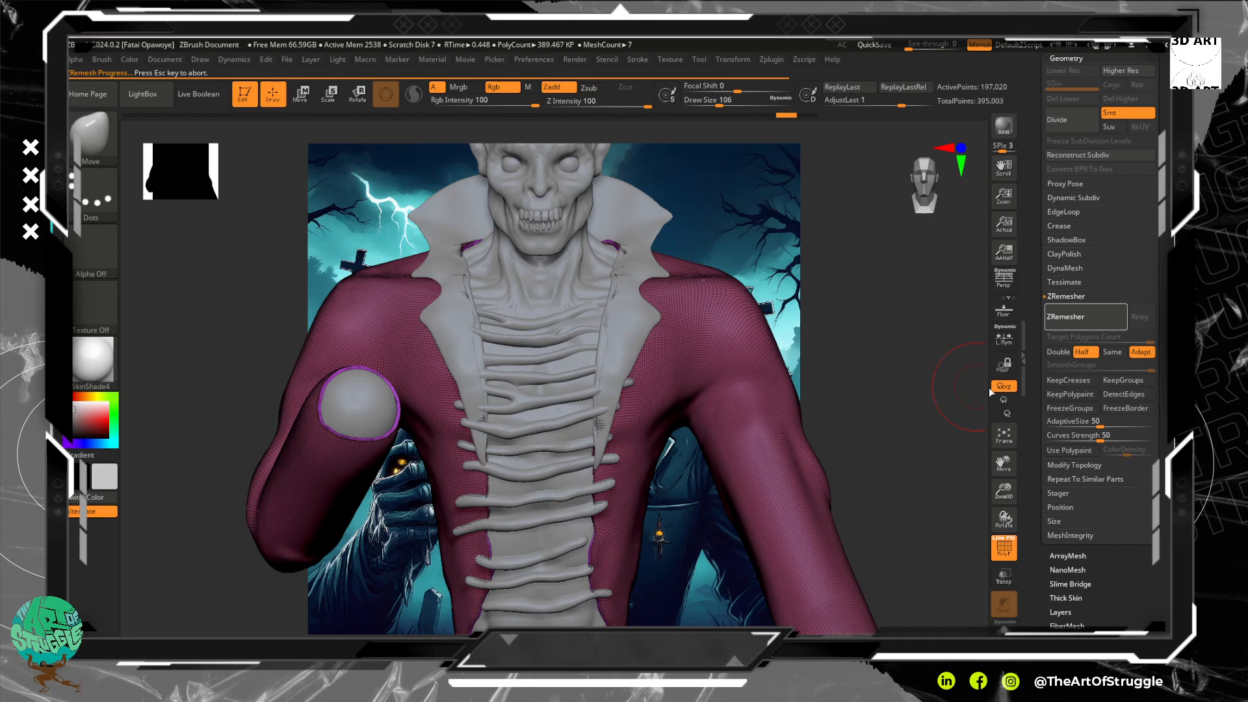
{"action": "key", "text": "ctrl"}
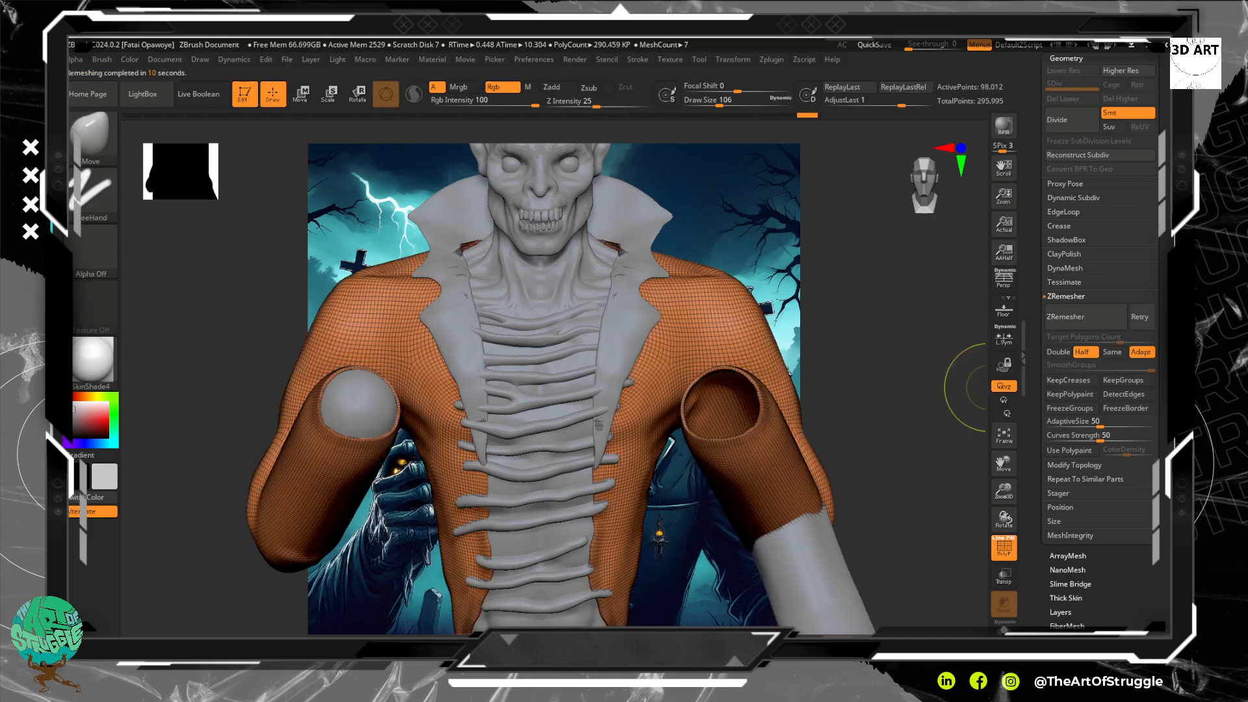
{"action": "key", "text": "ctrl+z"}
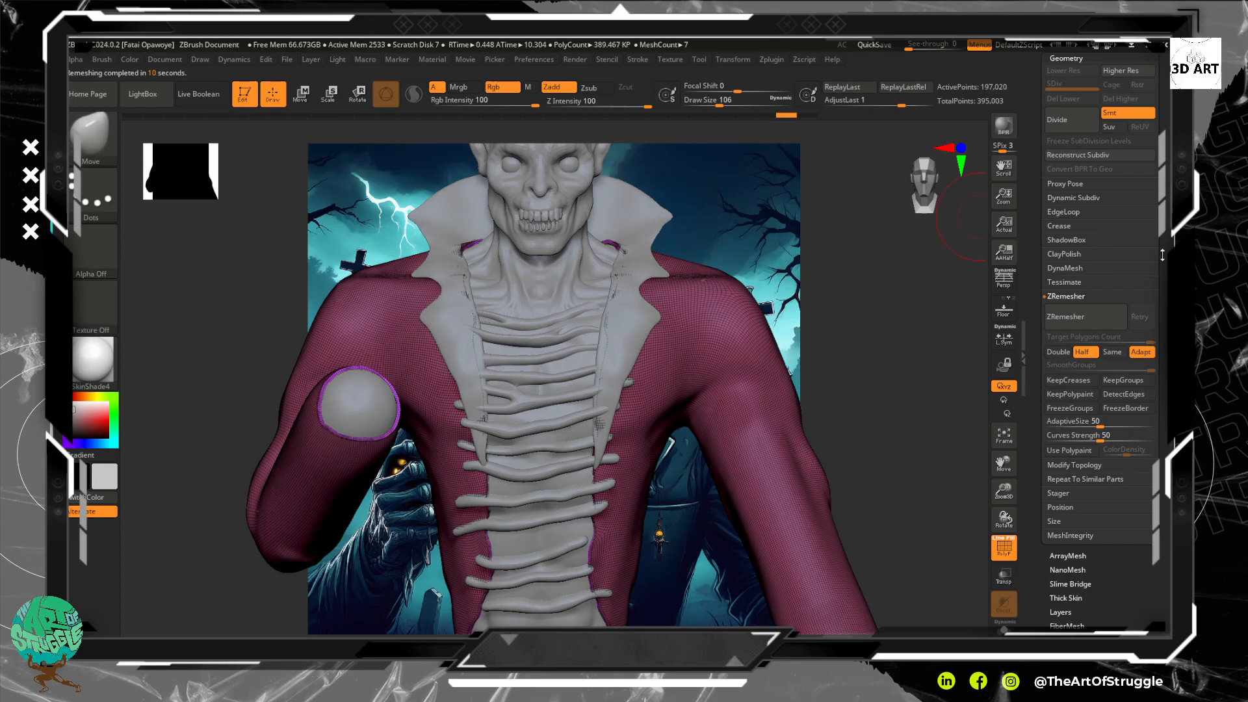
{"action": "left_click_drag", "start_coordinate": [1162, 237], "coordinate": [1151, 296]}
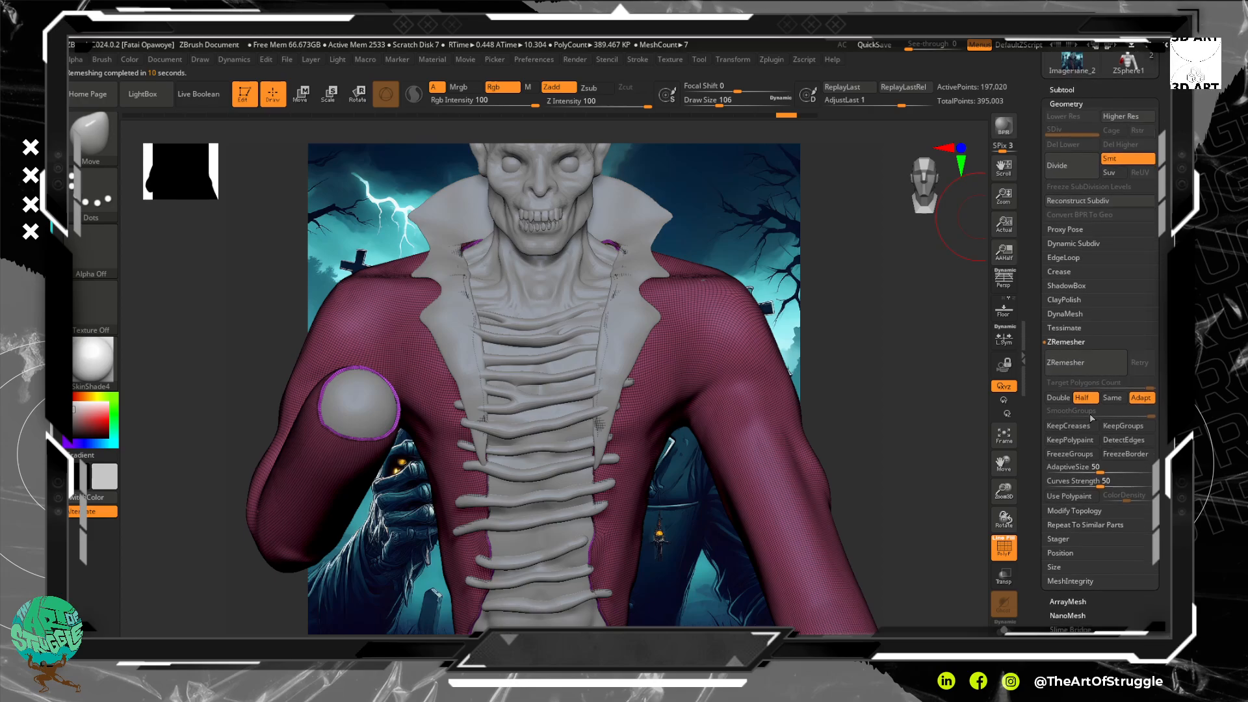
{"action": "left_click", "coordinate": [1111, 403]}
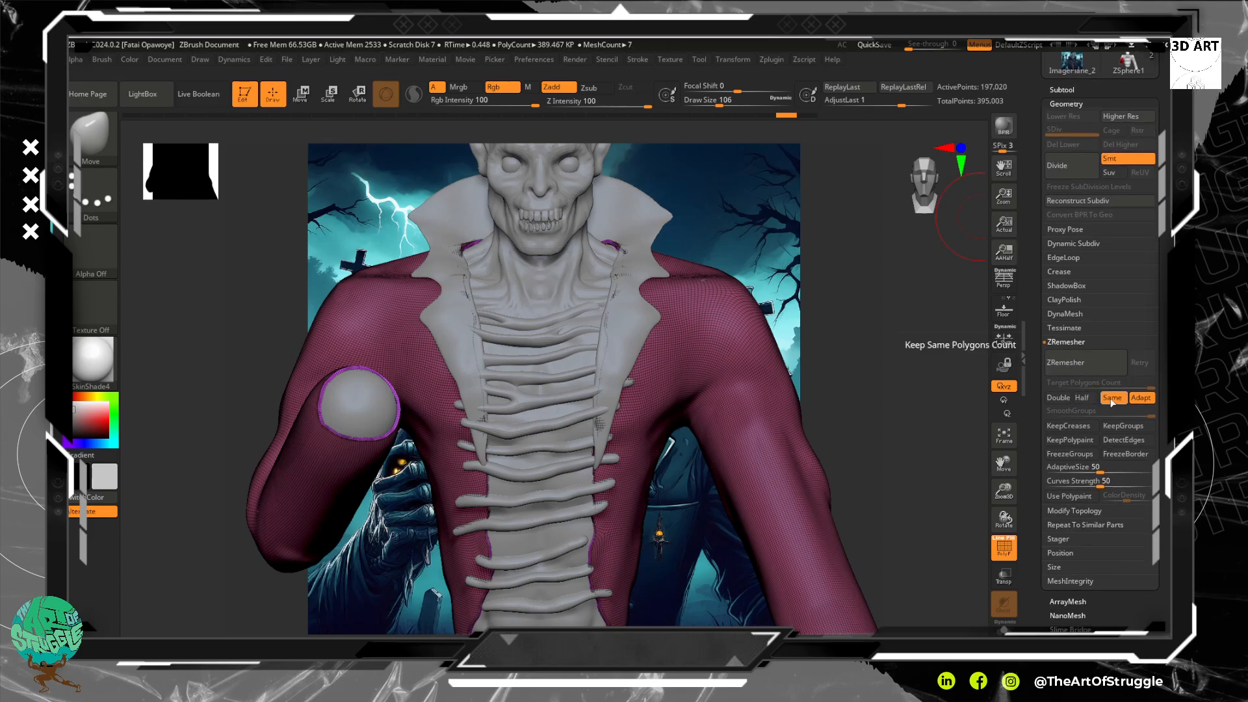
{"action": "left_click", "coordinate": [1113, 401]}
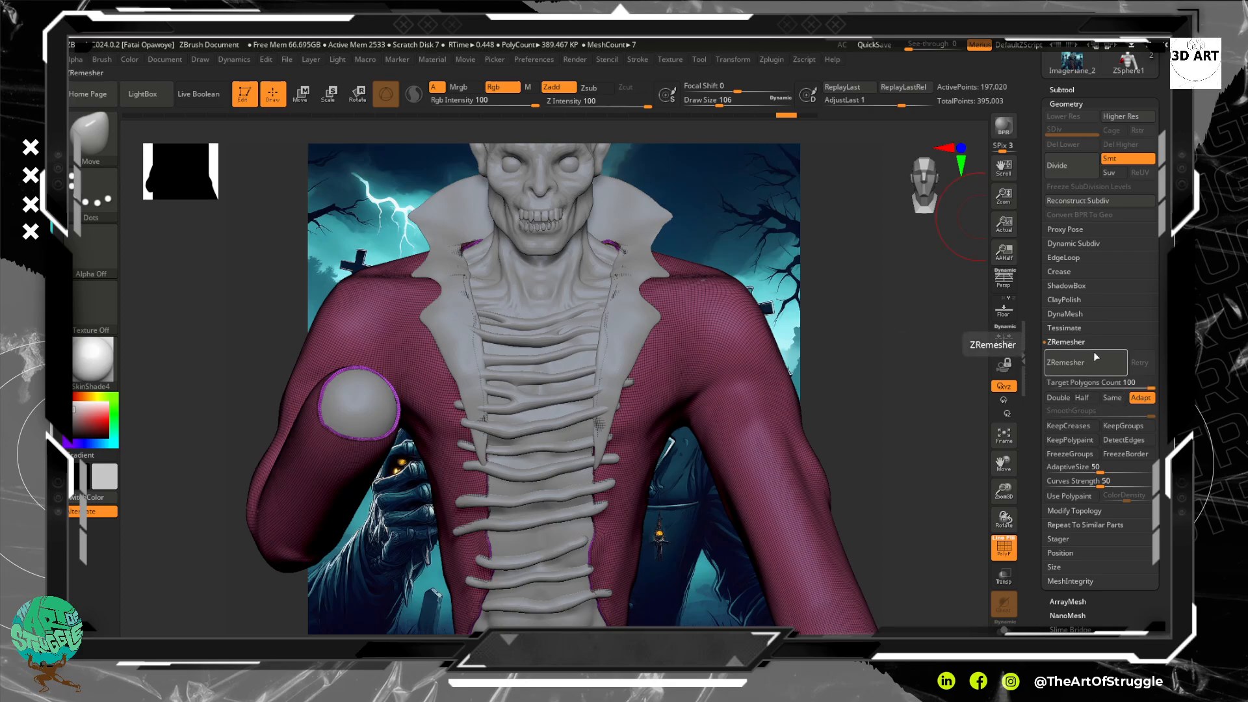
{"action": "left_click", "coordinate": [1107, 386]}
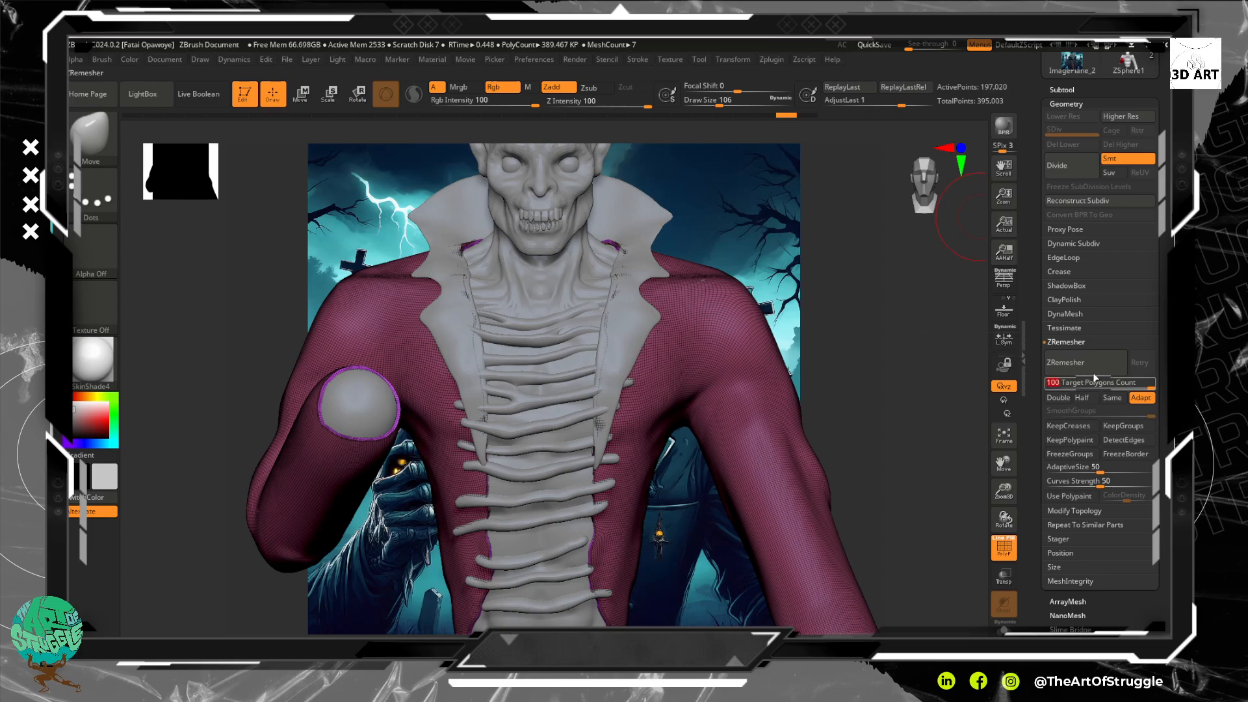
Try to DynaMesh the coat at a resolution of 32, and undo it.
{"action": "left_click", "coordinate": [1079, 315]}
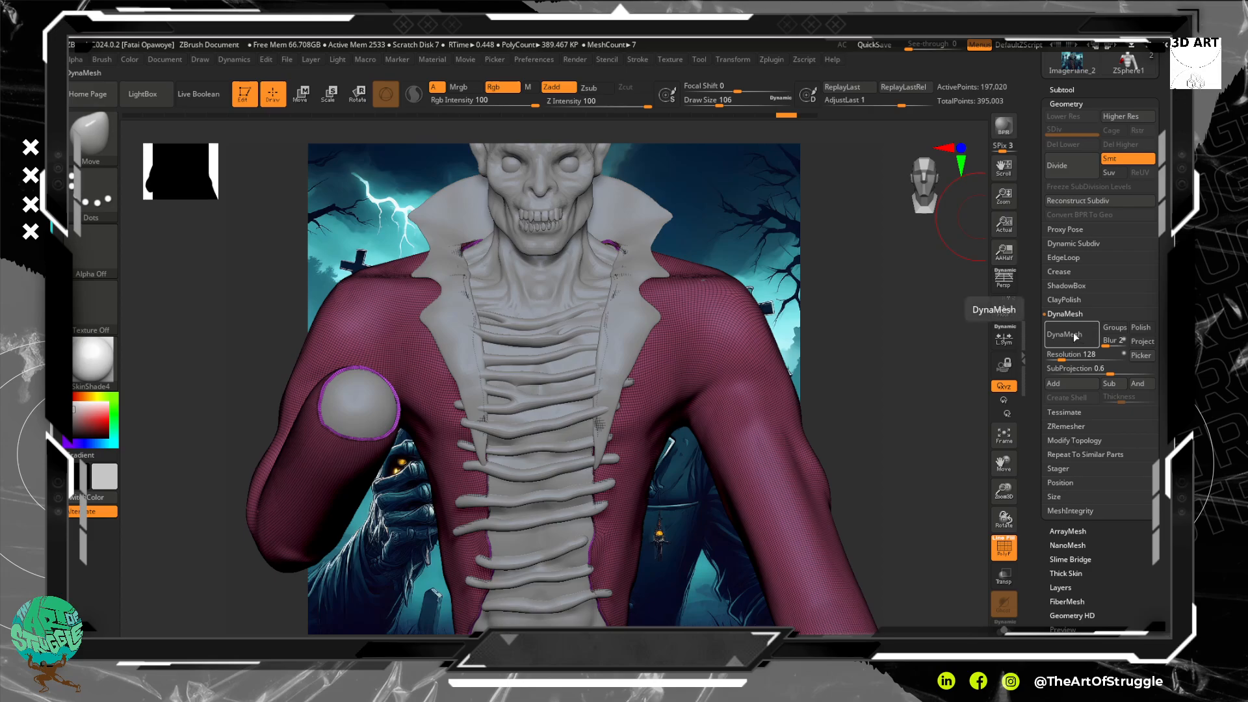
{"action": "left_click_drag", "start_coordinate": [1061, 357], "coordinate": [1048, 357]}
{"action": "left_click", "coordinate": [1073, 337]}
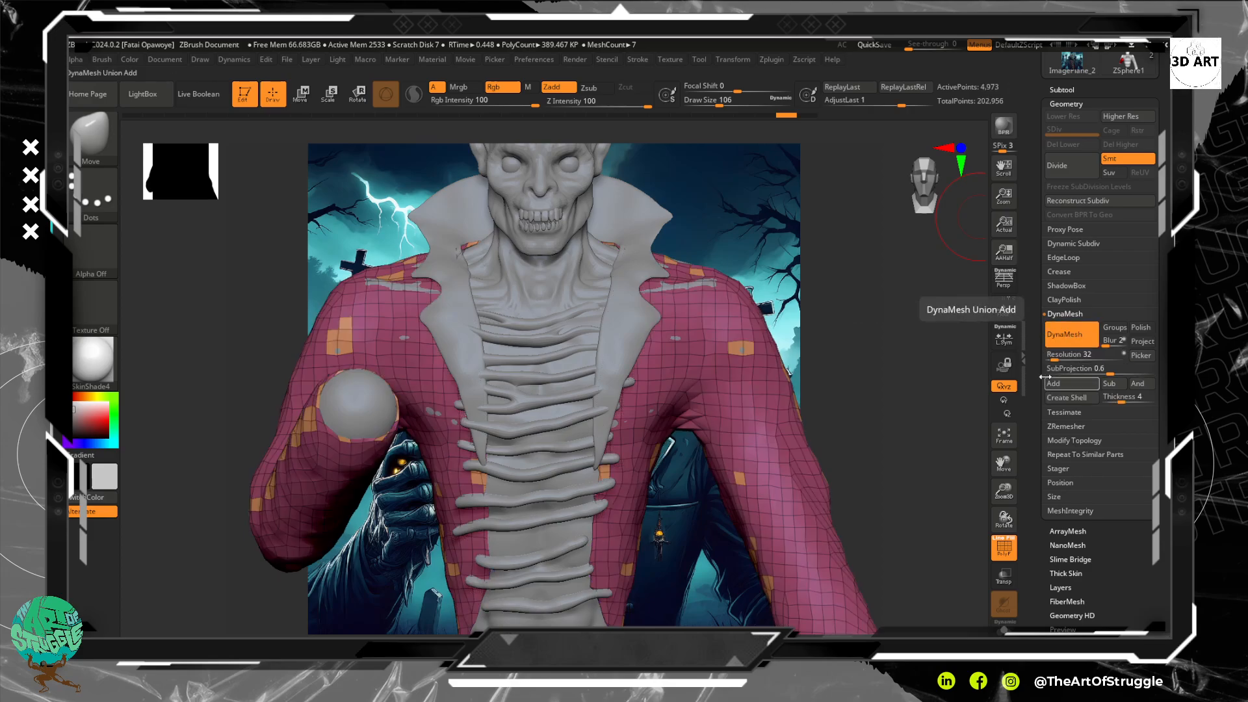
{"action": "key", "text": "ctrl+z"}
Try to DynaMesh the coat at a resolution of 320, and undo it.
{"action": "left_click_drag", "start_coordinate": [1061, 357], "coordinate": [1069, 357]}
{"action": "left_click", "coordinate": [1067, 343]}
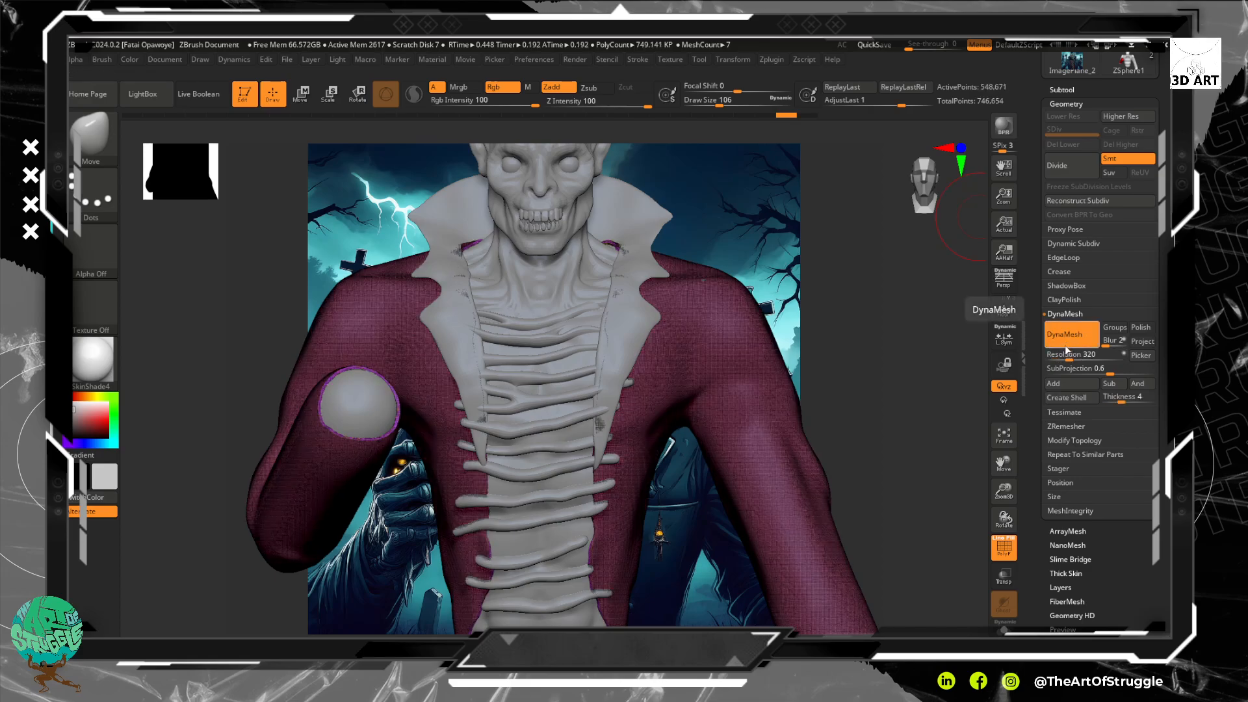
{"action": "key", "text": "ctrl+z"}
Try to DynaMesh the coat at a resolution of 72, and undo it.
{"action": "left_click_drag", "start_coordinate": [1063, 357], "coordinate": [1059, 357]}
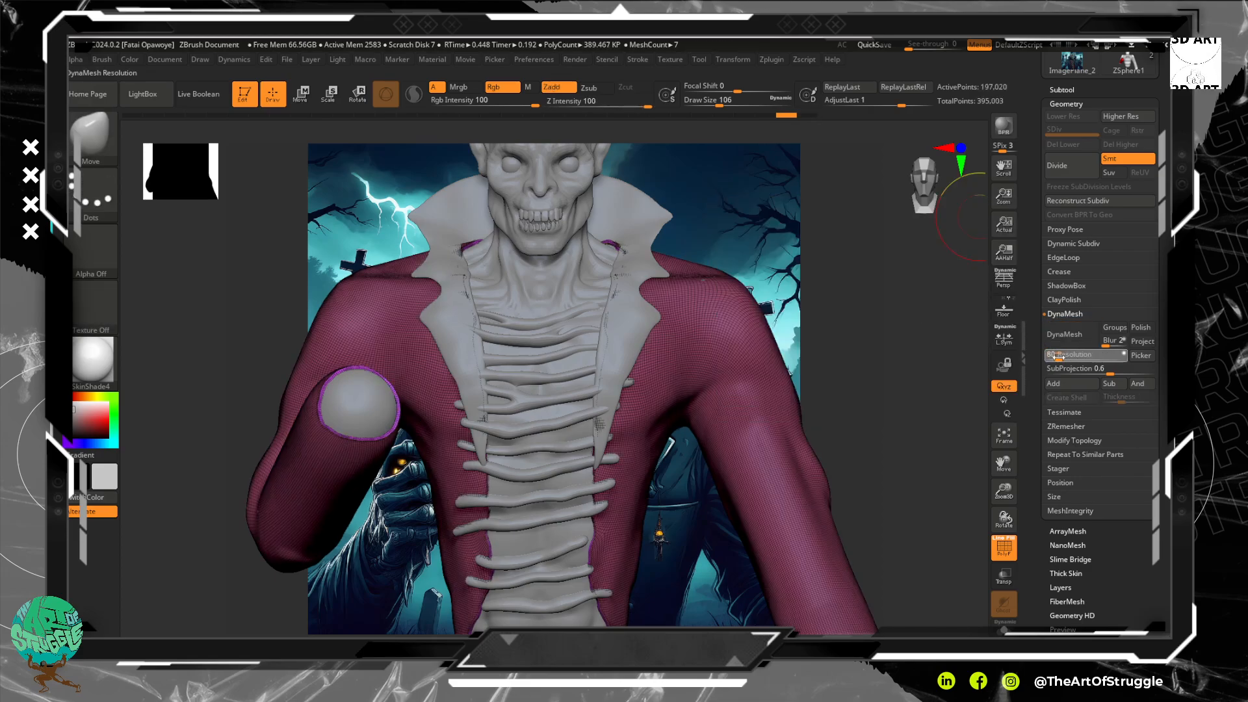
{"action": "left_click", "coordinate": [1067, 334]}
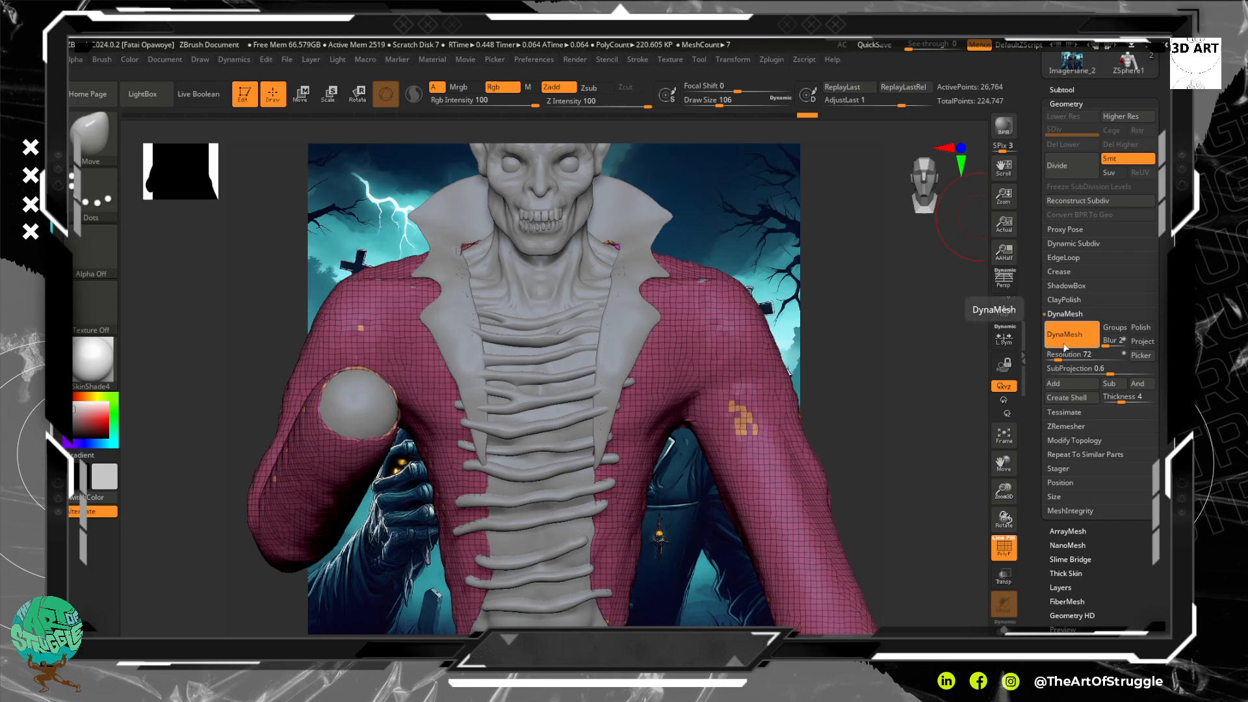
{"action": "key", "text": "ctrl"}
{"action": "key", "text": "ctrl+z"}
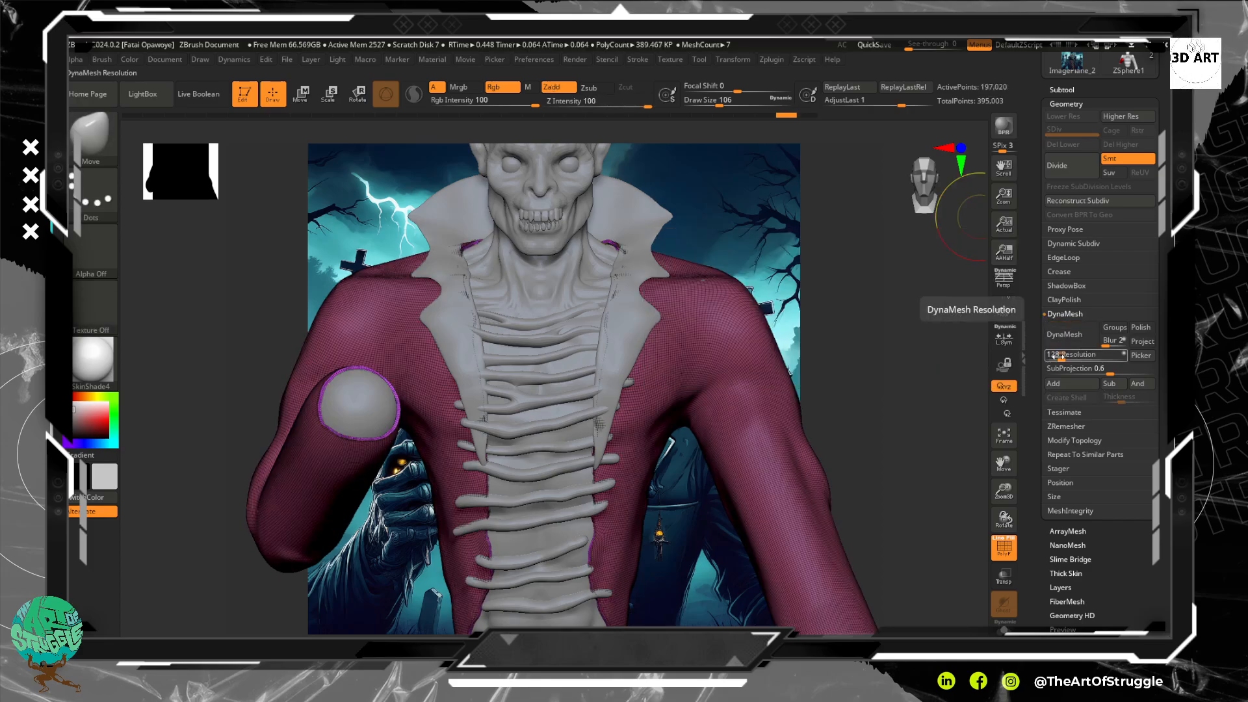
Try to DynaMesh the coat at a resolution of 208 and ZRemesh it to half the polygon count.
{"action": "left_click_drag", "start_coordinate": [1056, 358], "coordinate": [1065, 357]}
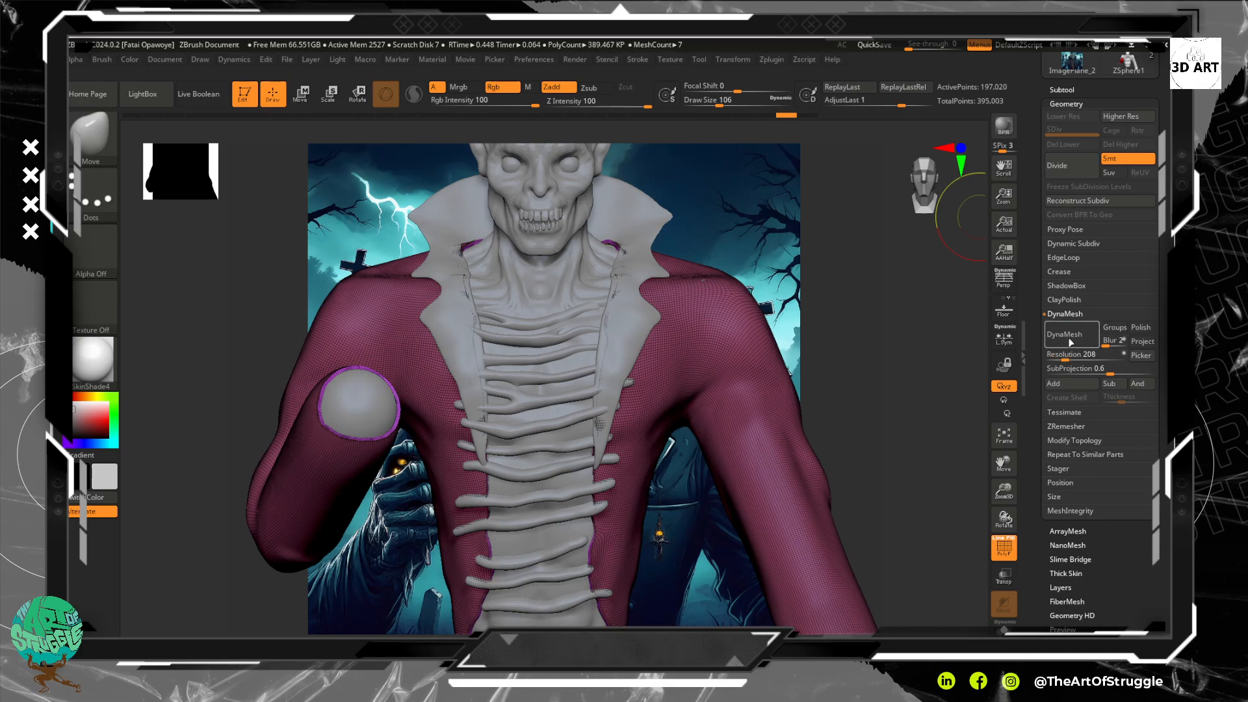
{"action": "left_click", "coordinate": [1067, 345]}
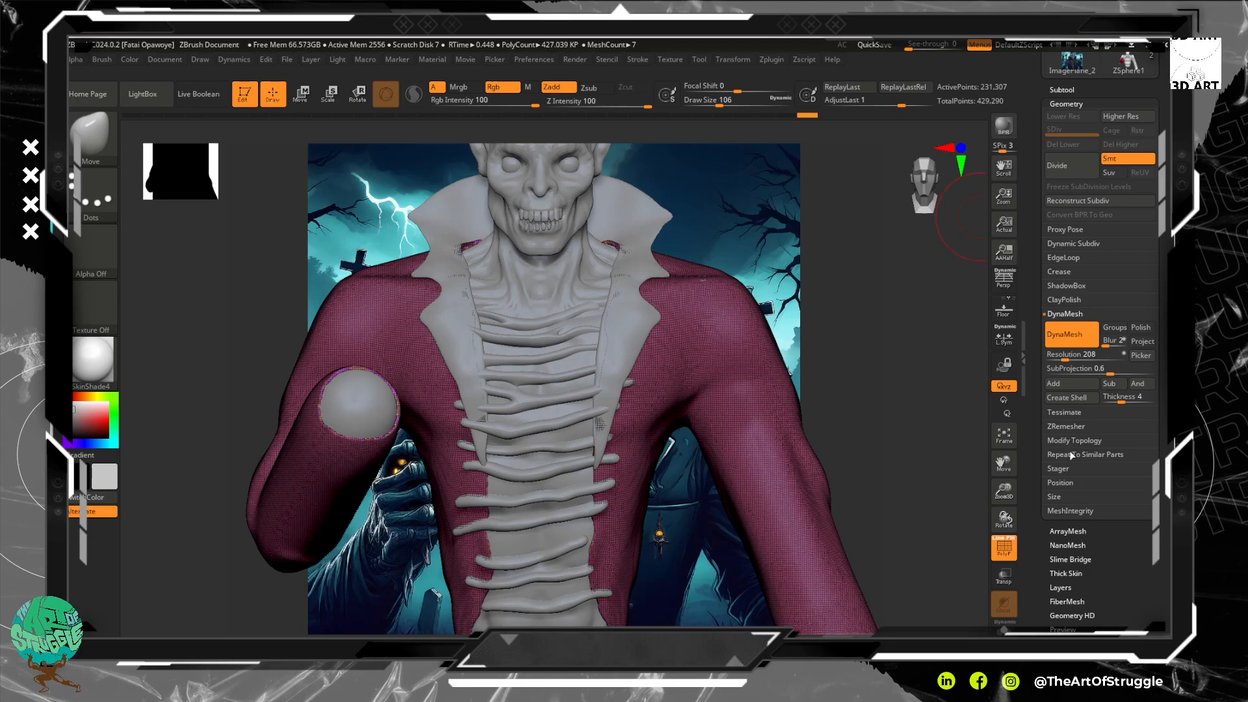
{"action": "left_click", "coordinate": [1074, 429]}
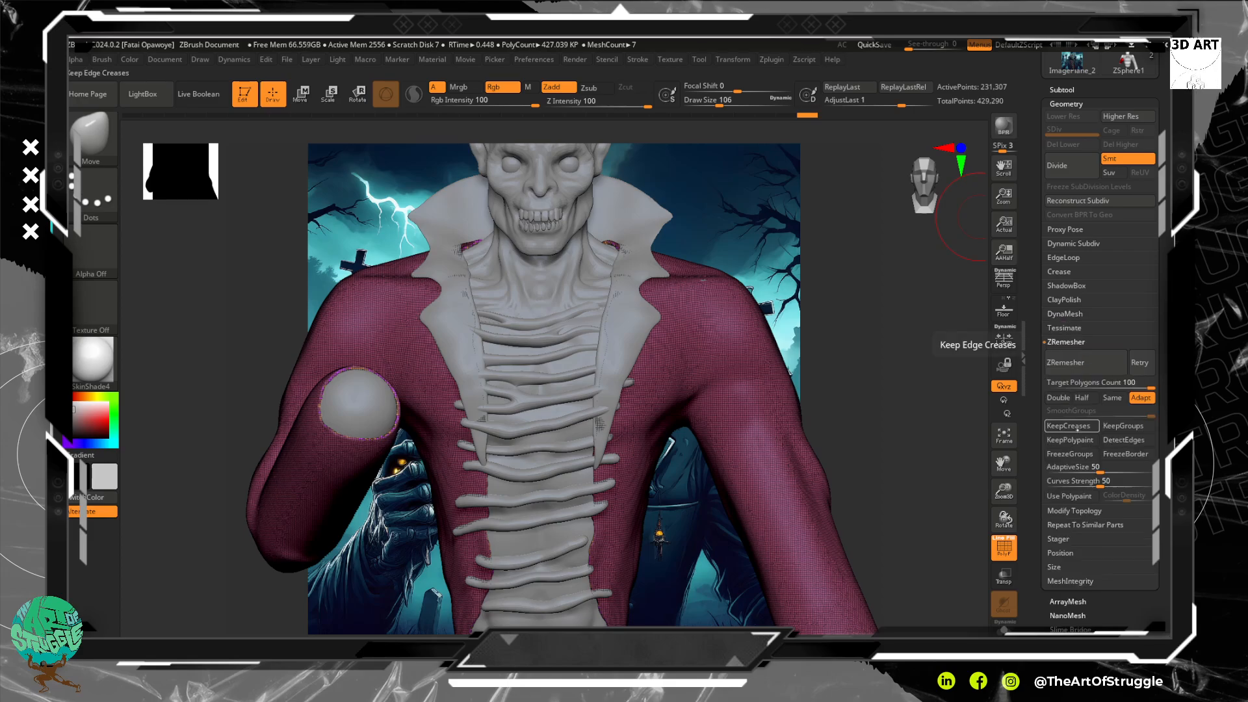
{"action": "left_click", "coordinate": [1081, 397]}
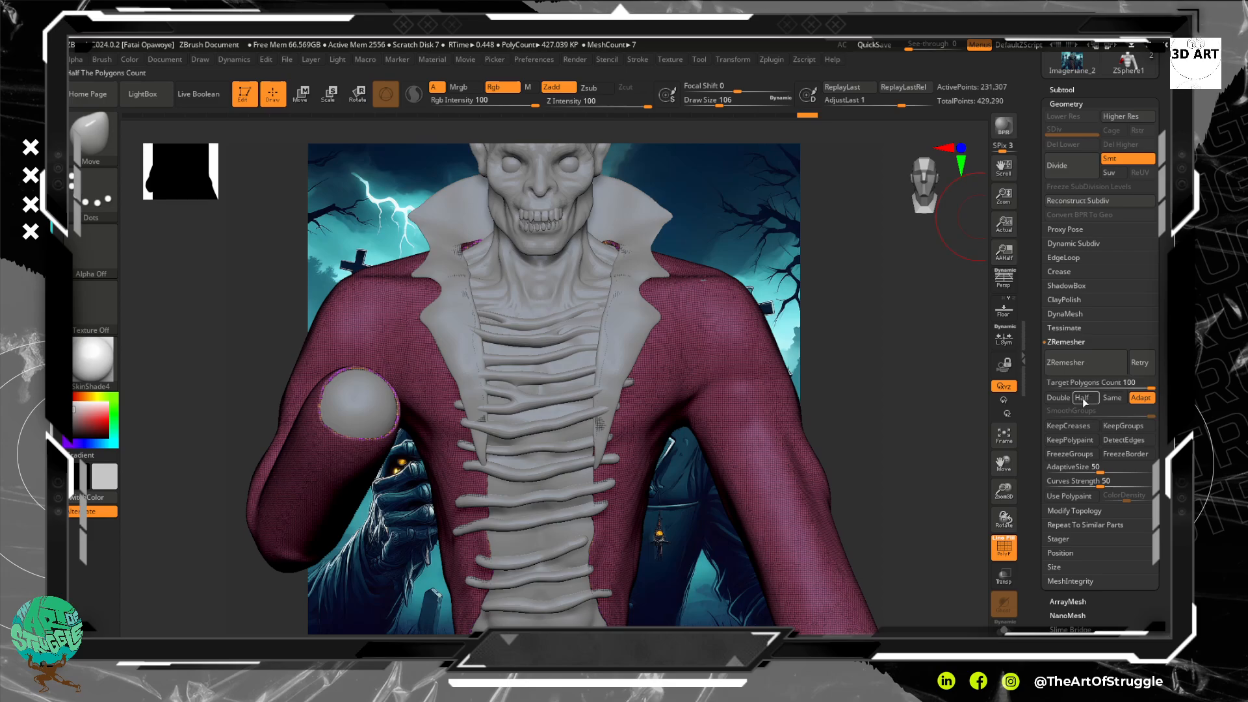
{"action": "left_click", "coordinate": [1085, 363]}
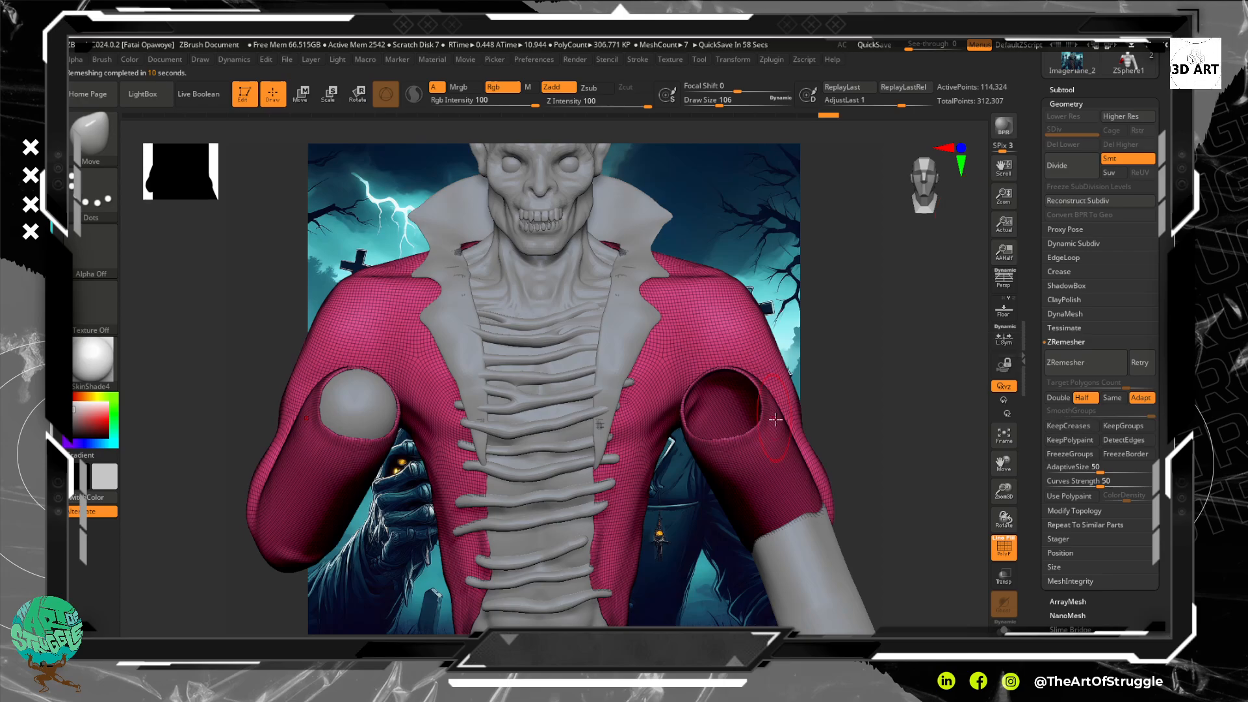
Check the remeshed coat from the side, and undo both the ZRemesher and DynaMesh operations.
{"action": "mouse_move", "coordinate": [856, 404]}
{"action": "left_mouse_down"}
{"action": "mouse_move", "coordinate": [794, 418]}
{"action": "mouse_move", "coordinate": [816, 416]}
{"action": "mouse_move", "coordinate": [780, 399]}
{"action": "mouse_move", "coordinate": [803, 397]}
{"action": "left_mouse_up"}
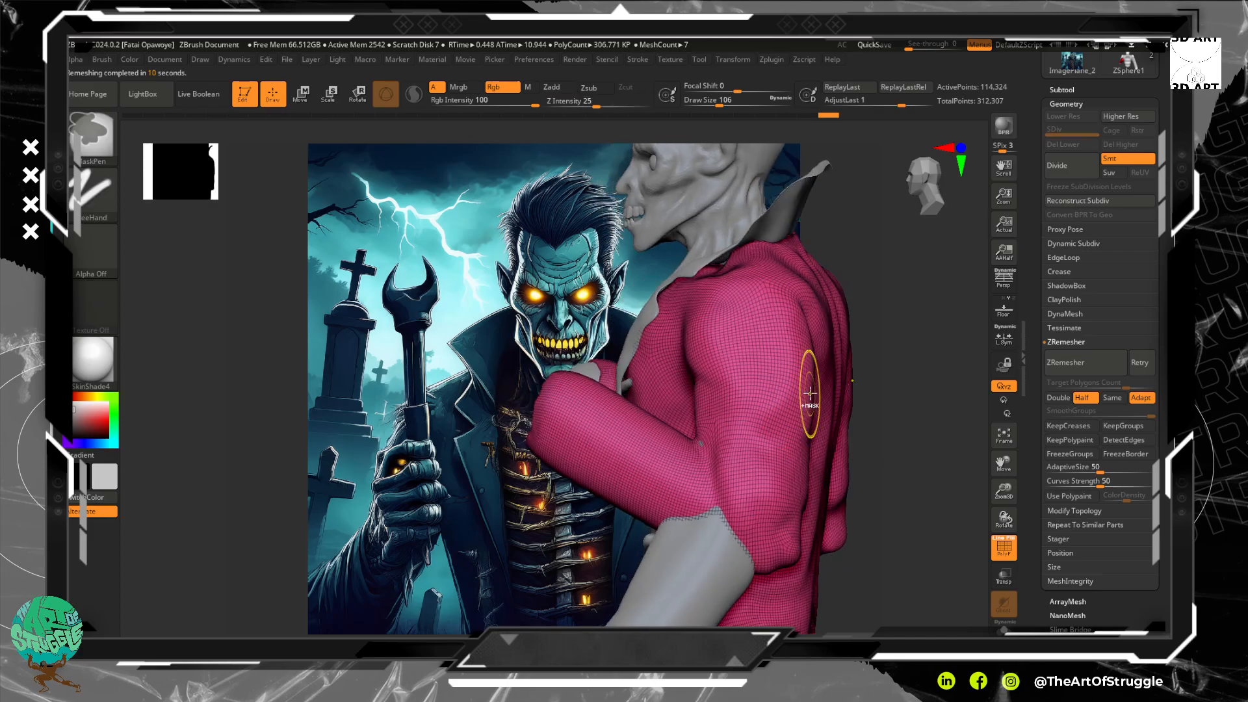
{"action": "key", "text": "ctrl+z"}
{"action": "left_click_drag", "start_coordinate": [908, 422], "coordinate": [892, 392], "text": "alt"}
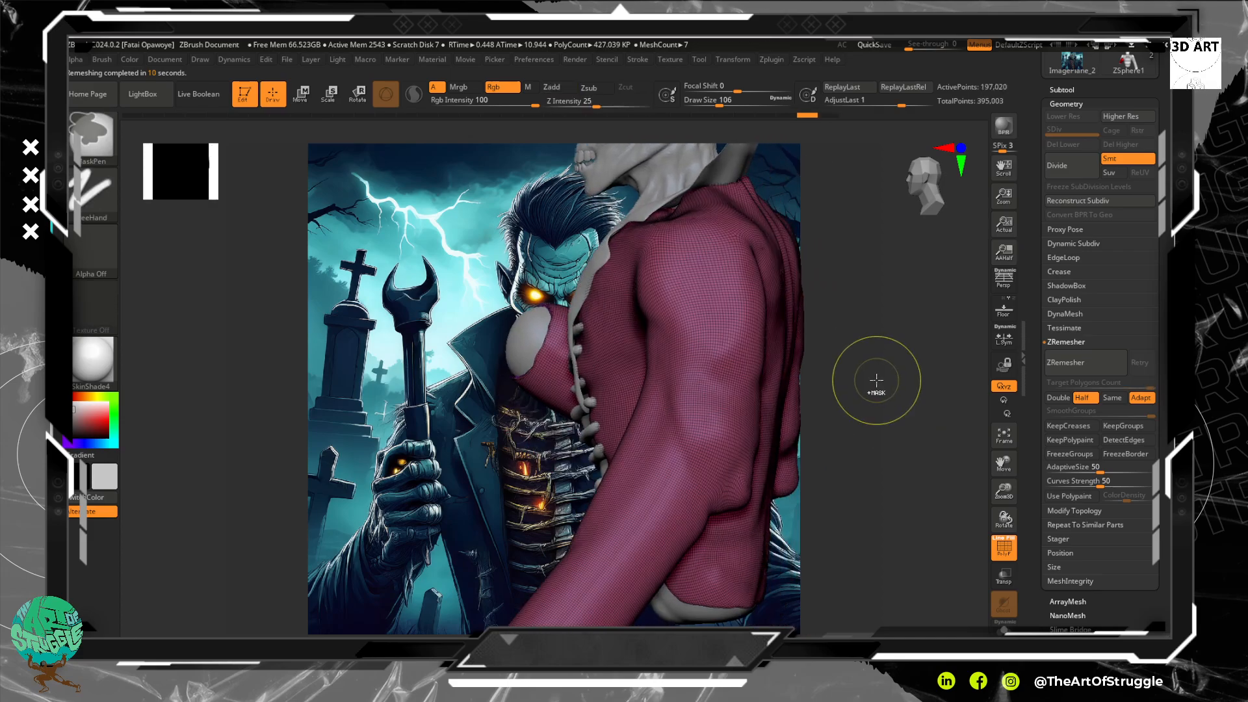
{"action": "key", "text": "ctrl+z"}
{"action": "key", "text": "ctrl+z"}
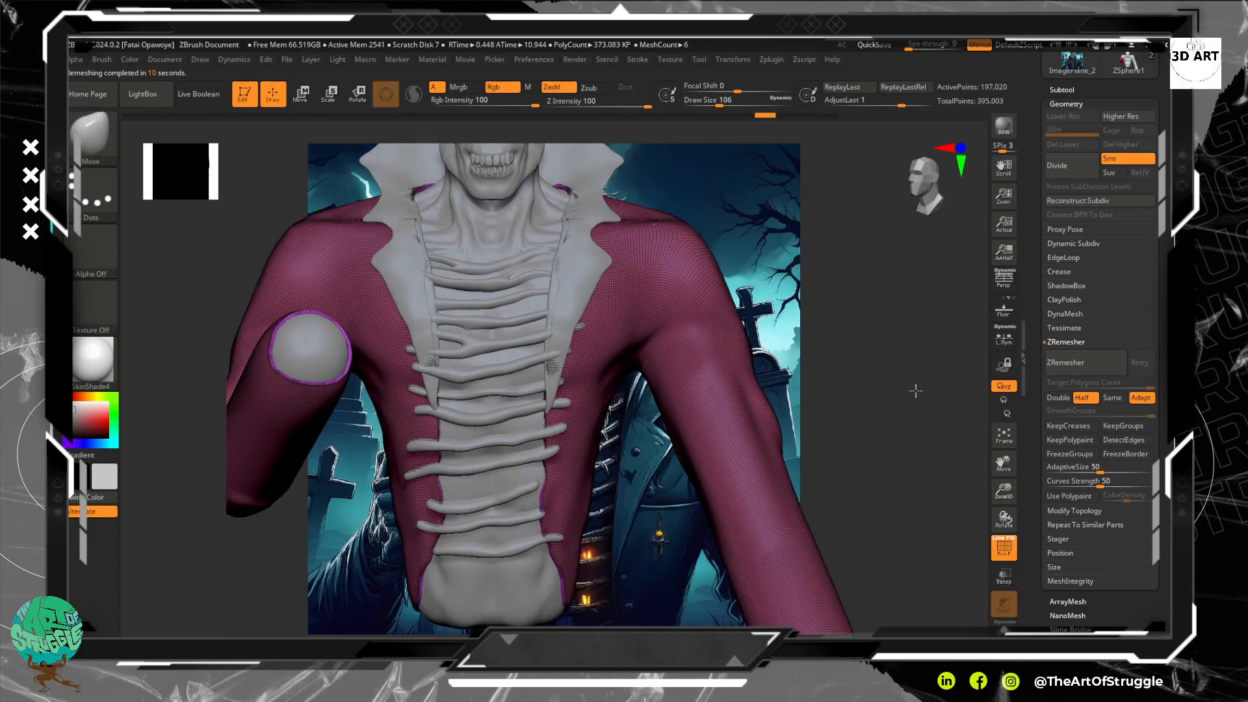
Subdivide the coat mesh once with smoothing on.
{"action": "left_click", "coordinate": [1066, 170]}
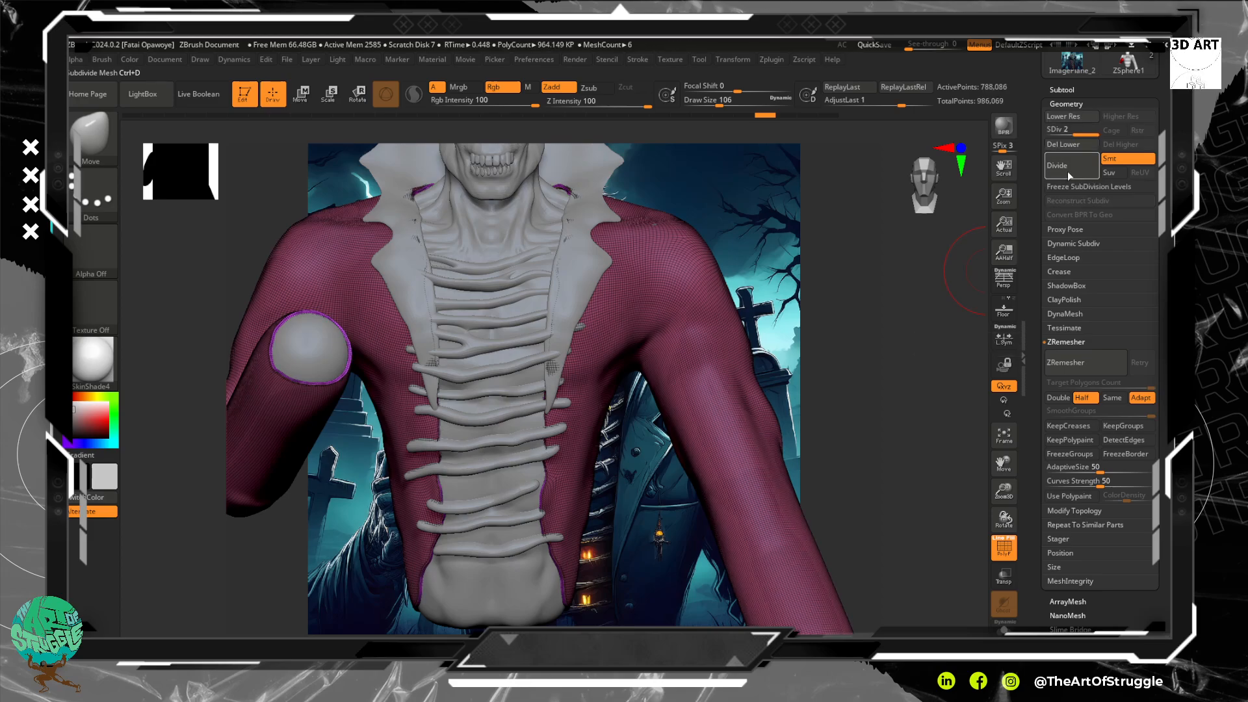
Try to ZRemesh the subdivided coat with the Half and Same polygon count options, and undo the result.
{"action": "left_click", "coordinate": [1071, 363]}
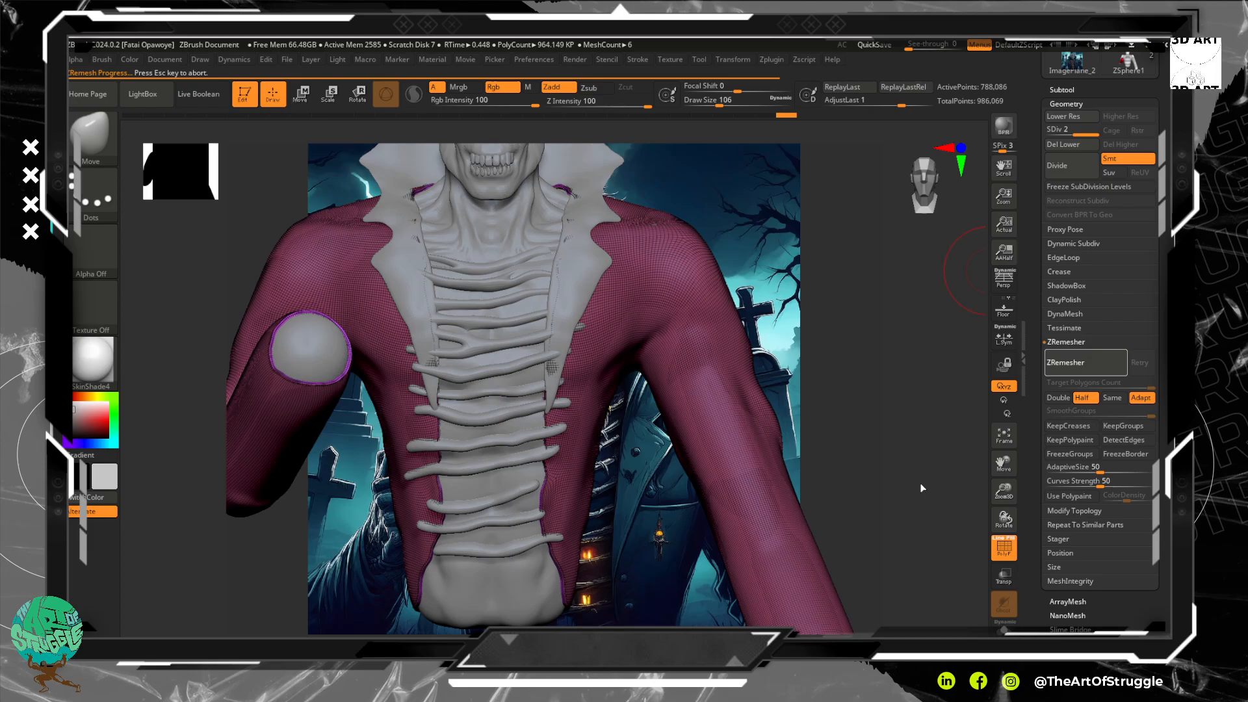
{"action": "left_click", "coordinate": [1112, 397]}
{"action": "left_click", "coordinate": [1101, 363]}
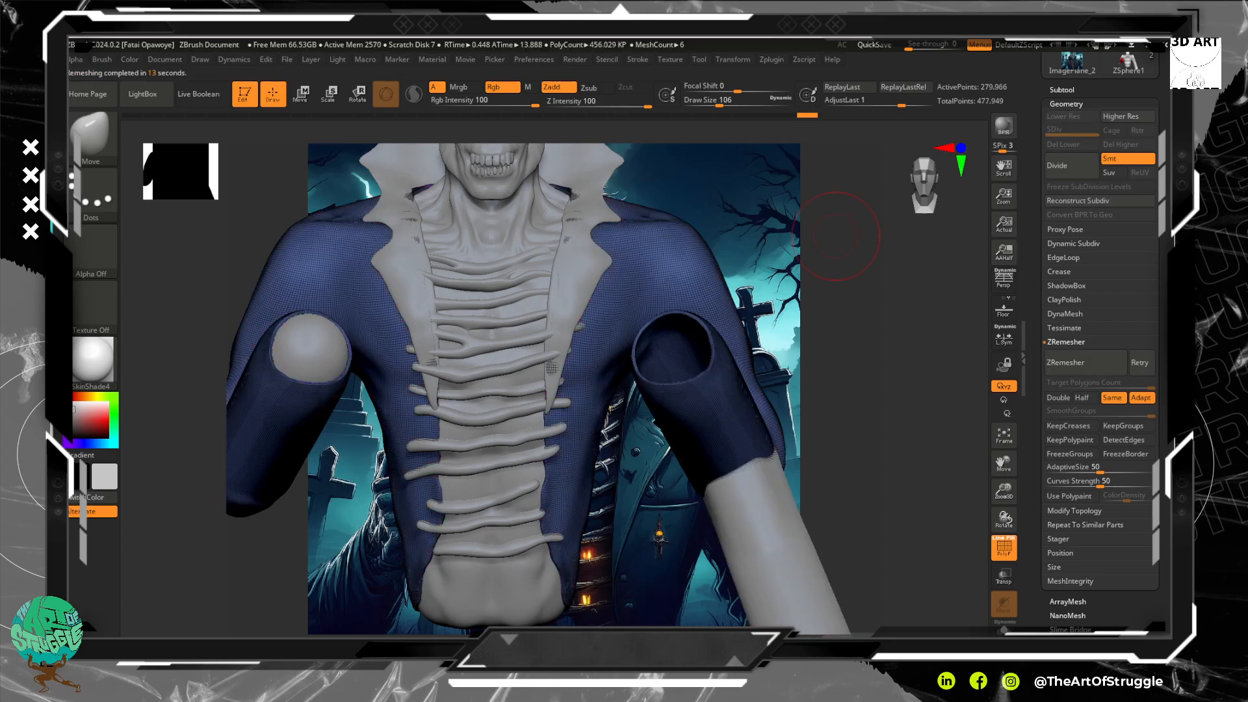
{"action": "key", "text": "ctrl+z"}
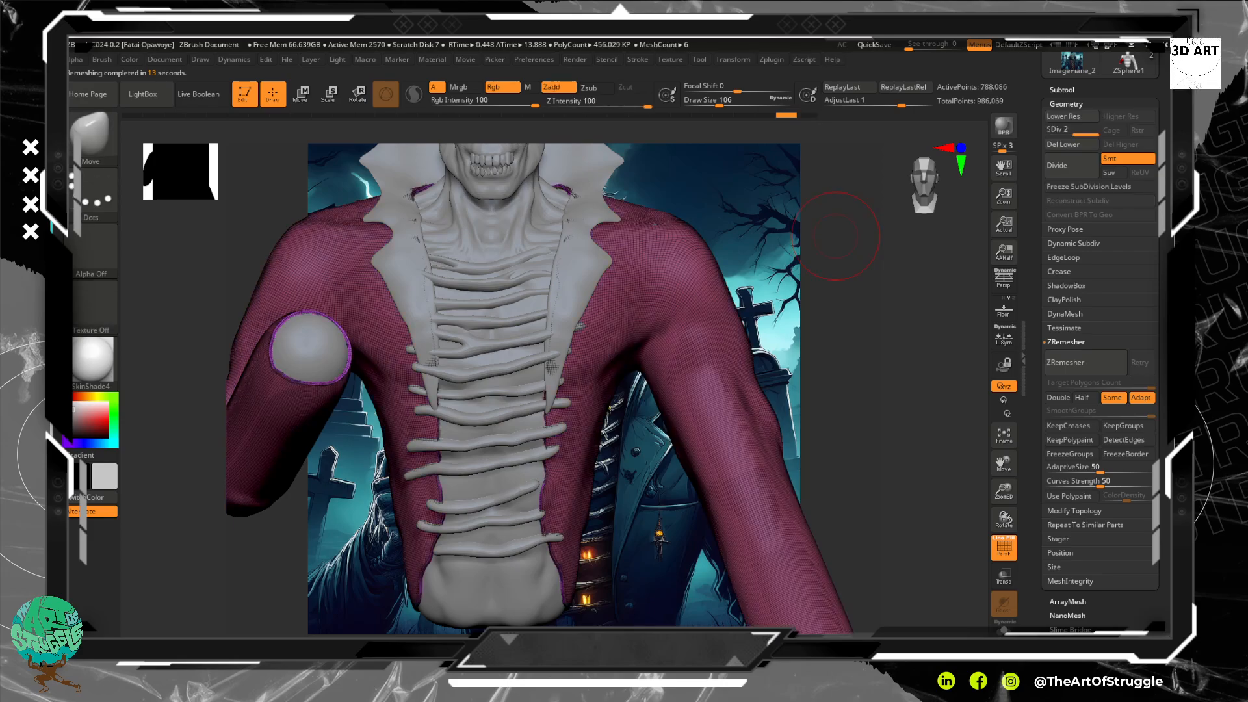
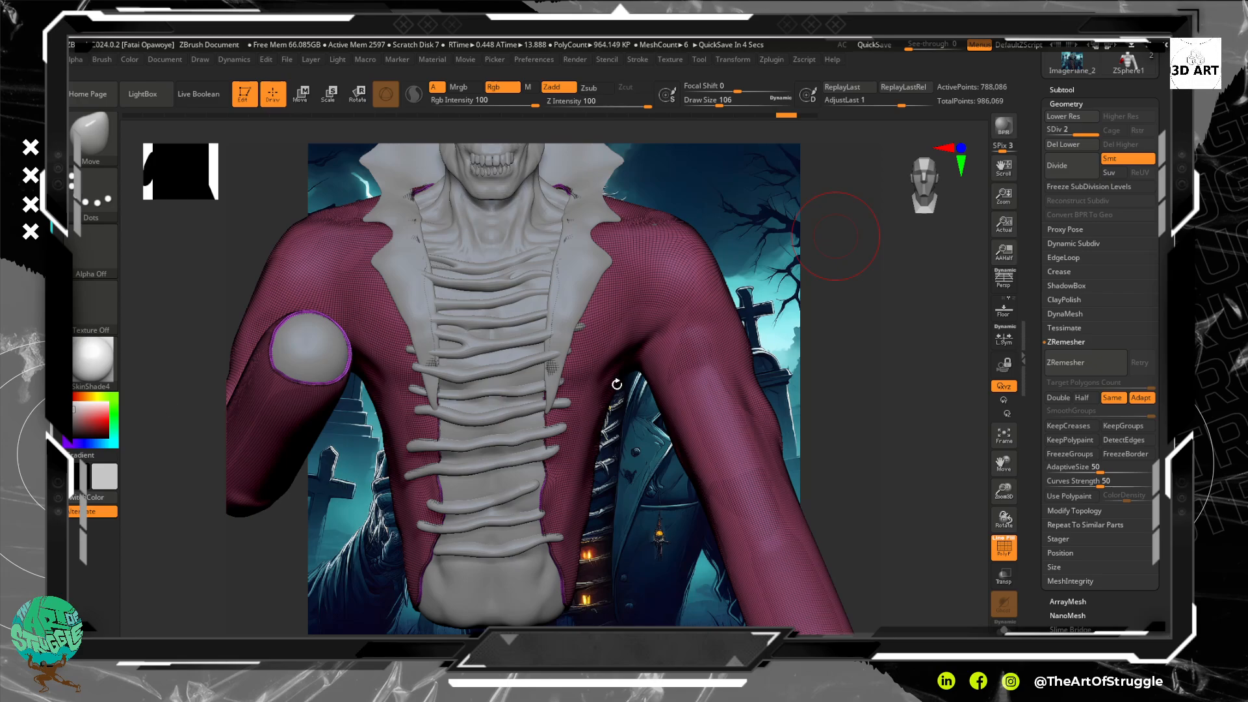
Delete the coat's lower subdivision level.
{"action": "mouse_move", "coordinate": [825, 299]}
{"action": "left_mouse_down"}
{"action": "mouse_move", "coordinate": [734, 302]}
{"action": "mouse_move", "coordinate": [822, 306]}
{"action": "left_mouse_up"}
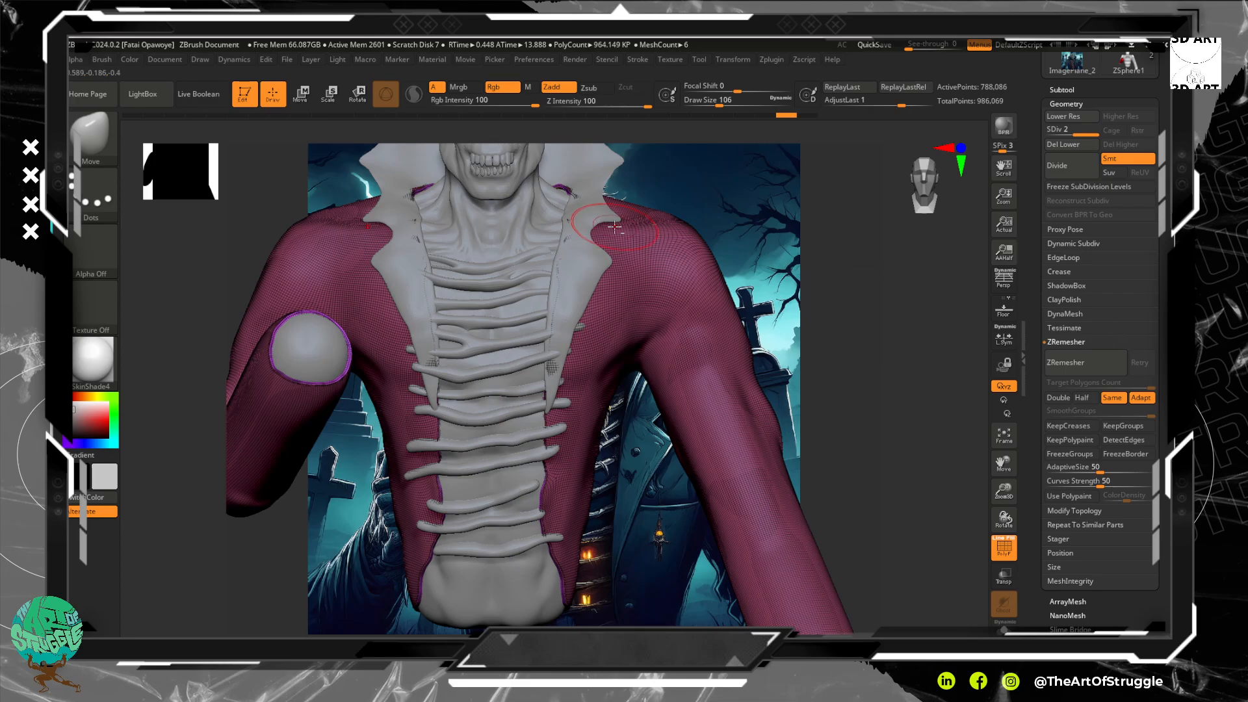
{"action": "left_click", "coordinate": [1076, 146]}
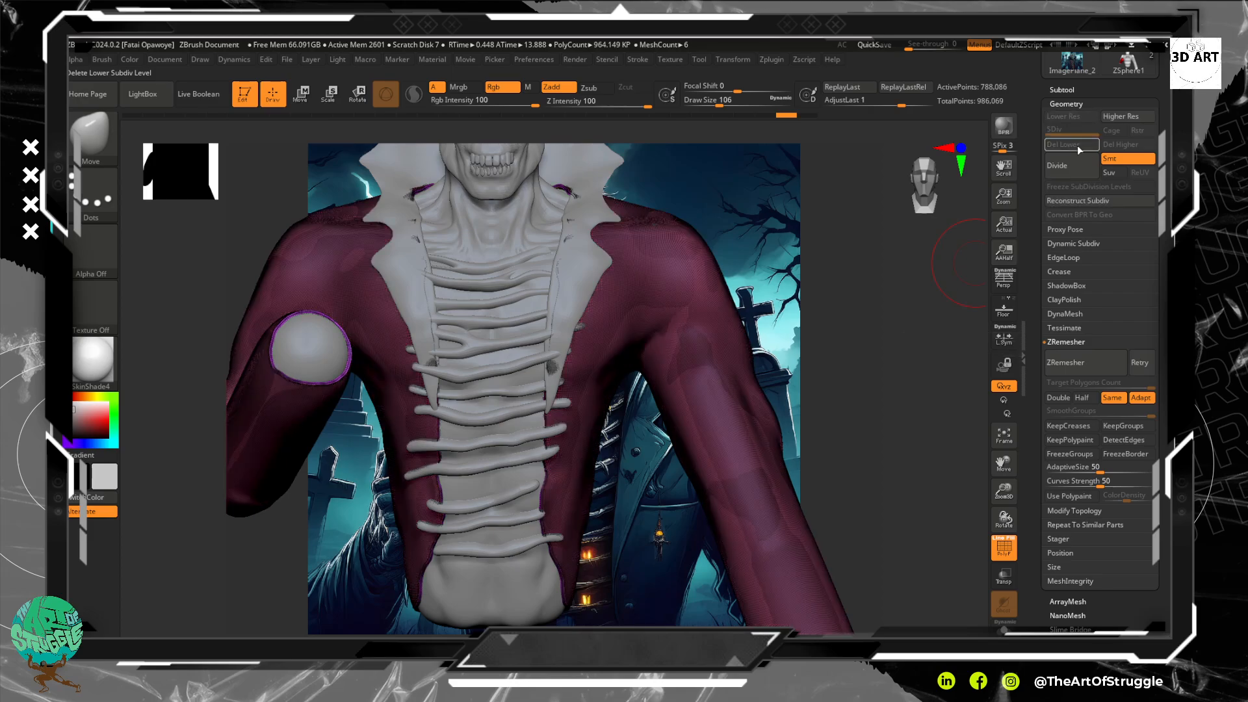
Try to ZRemesh the subdivided coat with the Same polygon count option, and undo it together with the subdivision.
{"action": "left_click", "coordinate": [1104, 362]}
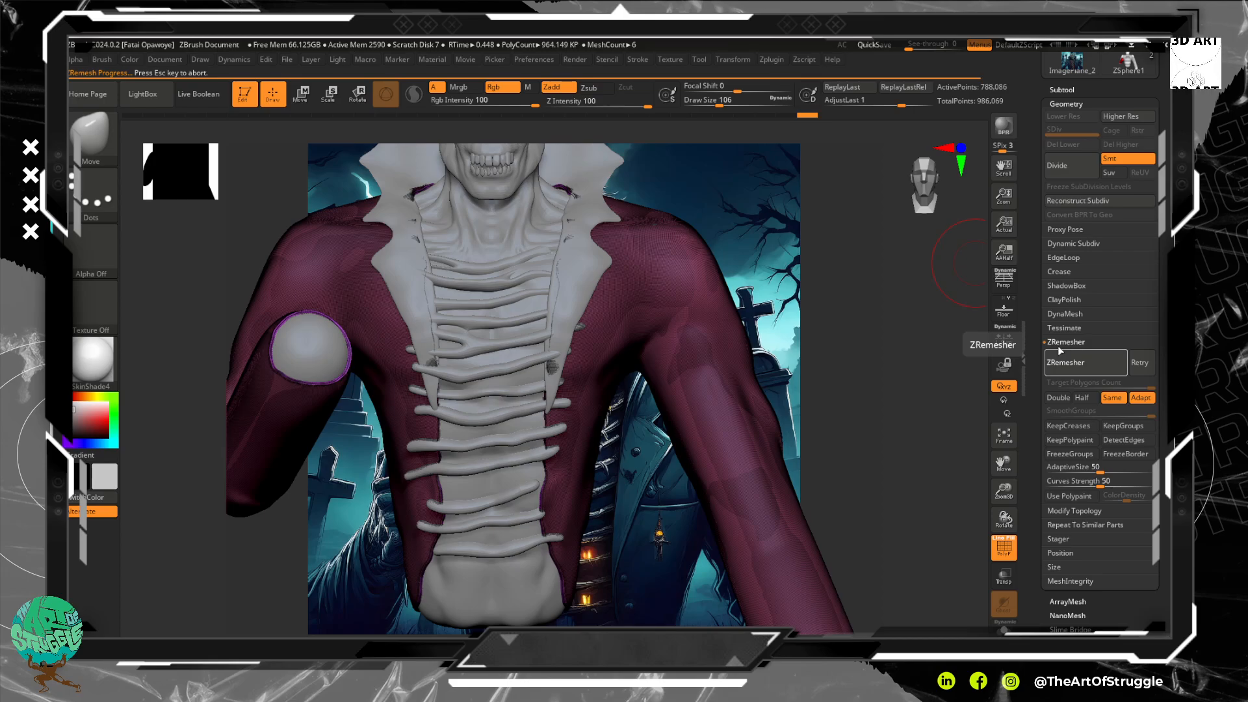
{"action": "mouse_move", "coordinate": [884, 359]}
{"action": "left_mouse_down"}
{"action": "mouse_move", "coordinate": [924, 362]}
{"action": "mouse_move", "coordinate": [844, 355]}
{"action": "mouse_move", "coordinate": [875, 429]}
{"action": "mouse_move", "coordinate": [784, 318]}
{"action": "mouse_move", "coordinate": [808, 371]}
{"action": "mouse_move", "coordinate": [732, 351]}
{"action": "mouse_move", "coordinate": [772, 388]}
{"action": "mouse_move", "coordinate": [784, 368]}
{"action": "left_mouse_up"}
{"action": "key", "text": "ctrl+z"}
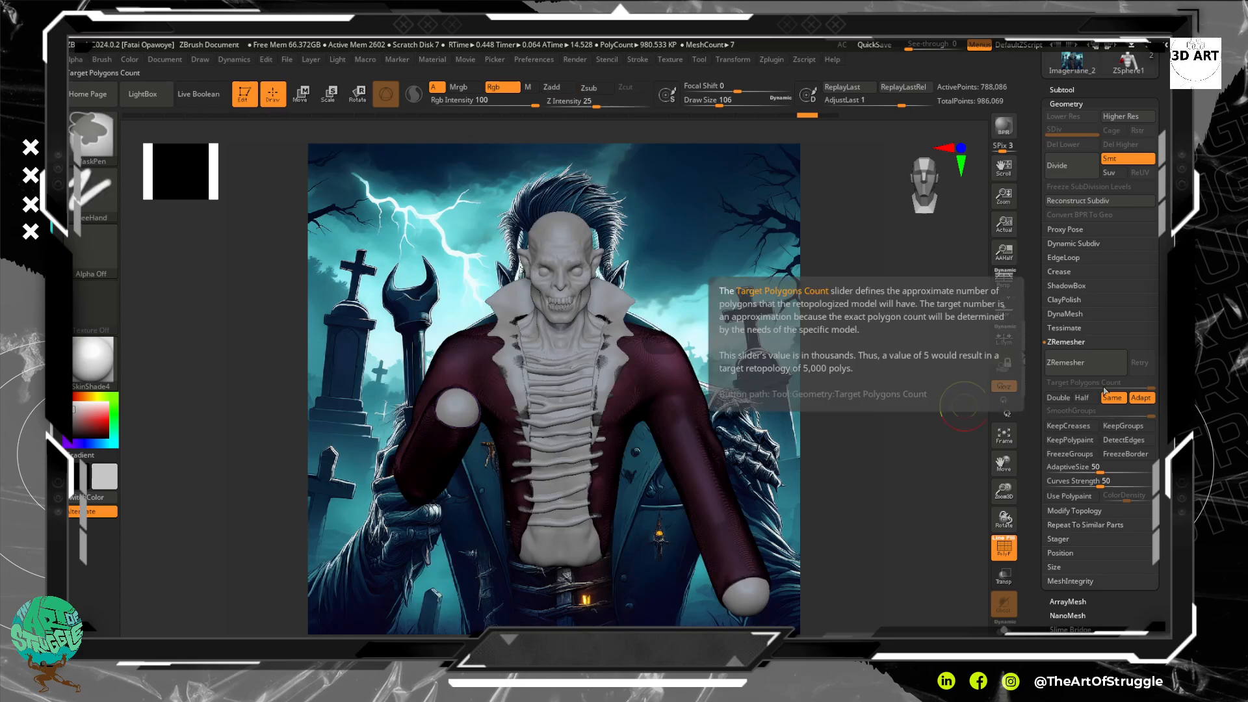
{"action": "key", "text": "ctrl+z"}
Hide the polyframe display and smooth the coat's shoulder surface beside the lapel.
{"action": "left_click_drag", "start_coordinate": [868, 409], "coordinate": [832, 440]}
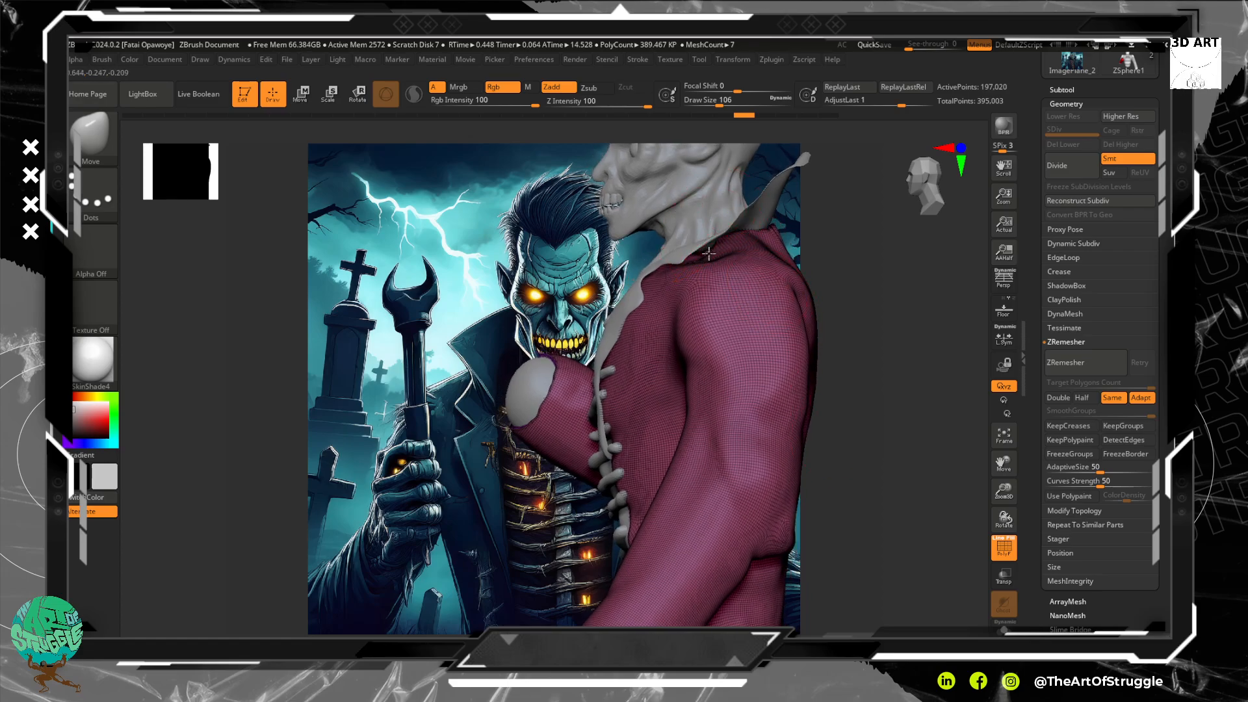
{"action": "left_click_drag", "start_coordinate": [860, 247], "coordinate": [841, 251]}
{"action": "key", "text": "shift"}
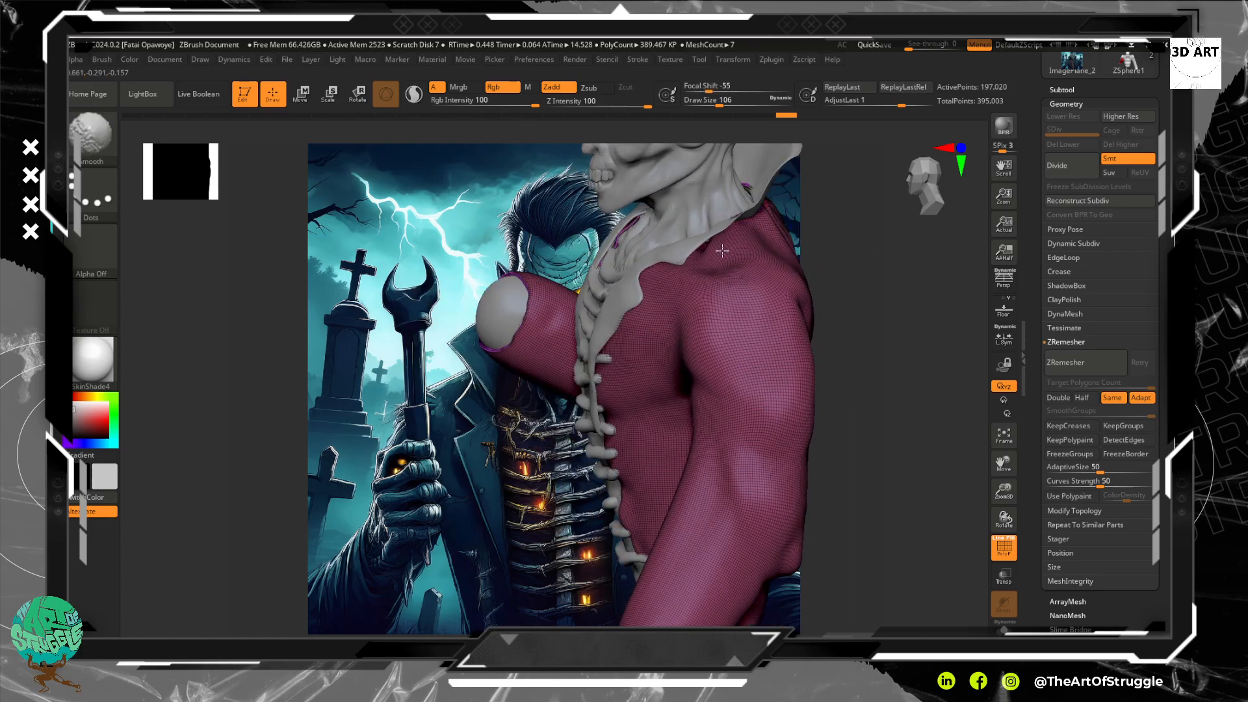
{"action": "key", "text": "shift+f"}
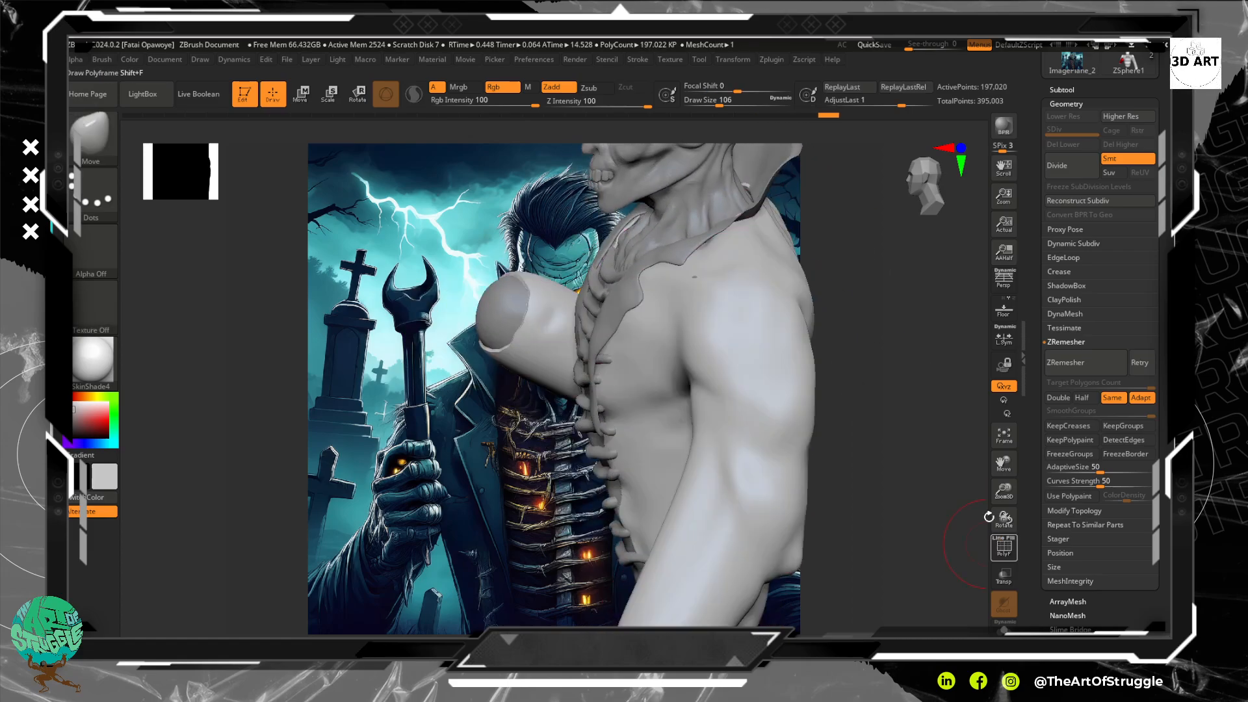
{"action": "mouse_move", "coordinate": [713, 290]}
{"action": "left_mouse_down", "text": "shift"}
{"action": "mouse_move", "coordinate": [698, 276]}
{"action": "mouse_move", "coordinate": [719, 287]}
{"action": "mouse_move", "coordinate": [711, 308]}
{"action": "left_mouse_up", "text": "shift"}
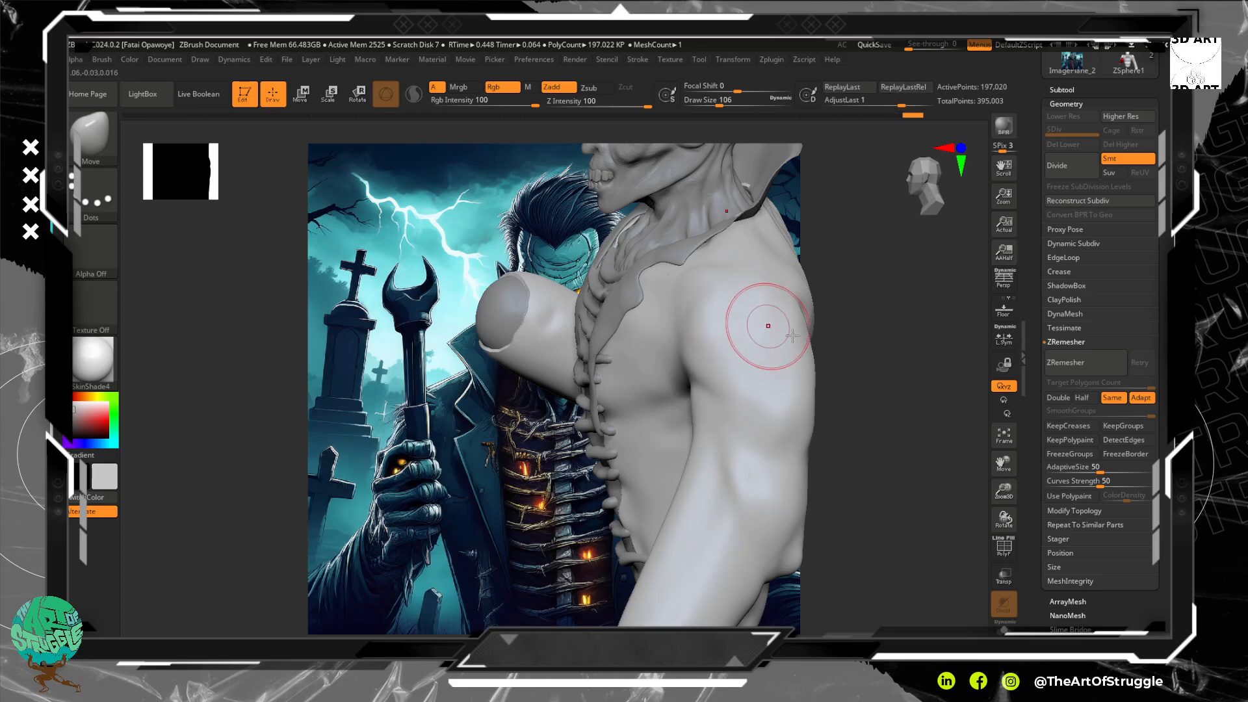
{"action": "mouse_move", "coordinate": [860, 379]}
{"action": "left_mouse_down", "text": "shift"}
{"action": "mouse_move", "coordinate": [899, 366]}
{"action": "mouse_move", "coordinate": [861, 362]}
{"action": "left_mouse_up", "text": "shift"}
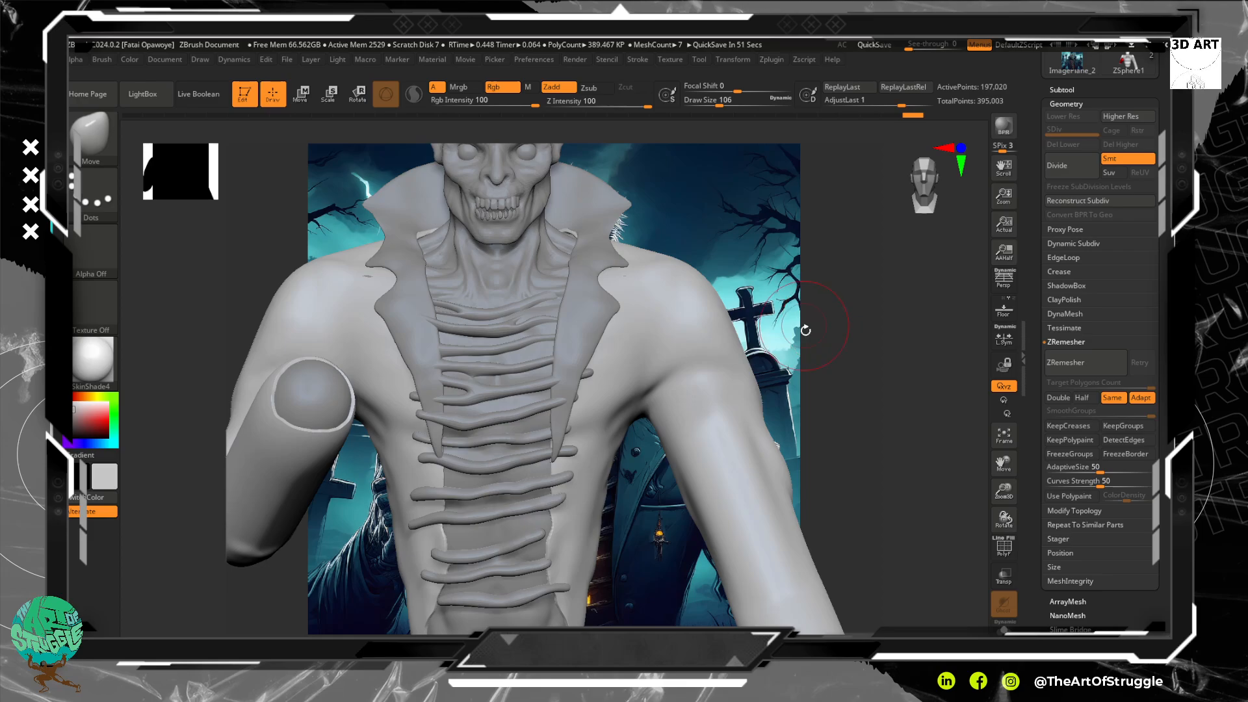
Show the subtool list and duplicate the coat mesh.
{"action": "mouse_move", "coordinate": [863, 423]}
{"action": "left_mouse_down"}
{"action": "mouse_move", "coordinate": [836, 396]}
{"action": "mouse_move", "coordinate": [836, 371]}
{"action": "mouse_move", "coordinate": [852, 393]}
{"action": "mouse_move", "coordinate": [828, 374]}
{"action": "mouse_move", "coordinate": [813, 390]}
{"action": "mouse_move", "coordinate": [738, 402]}
{"action": "mouse_move", "coordinate": [830, 365]}
{"action": "left_mouse_up"}
{"action": "left_click_drag", "start_coordinate": [1108, 91], "coordinate": [1108, 262]}
{"action": "left_click", "coordinate": [1109, 263]}
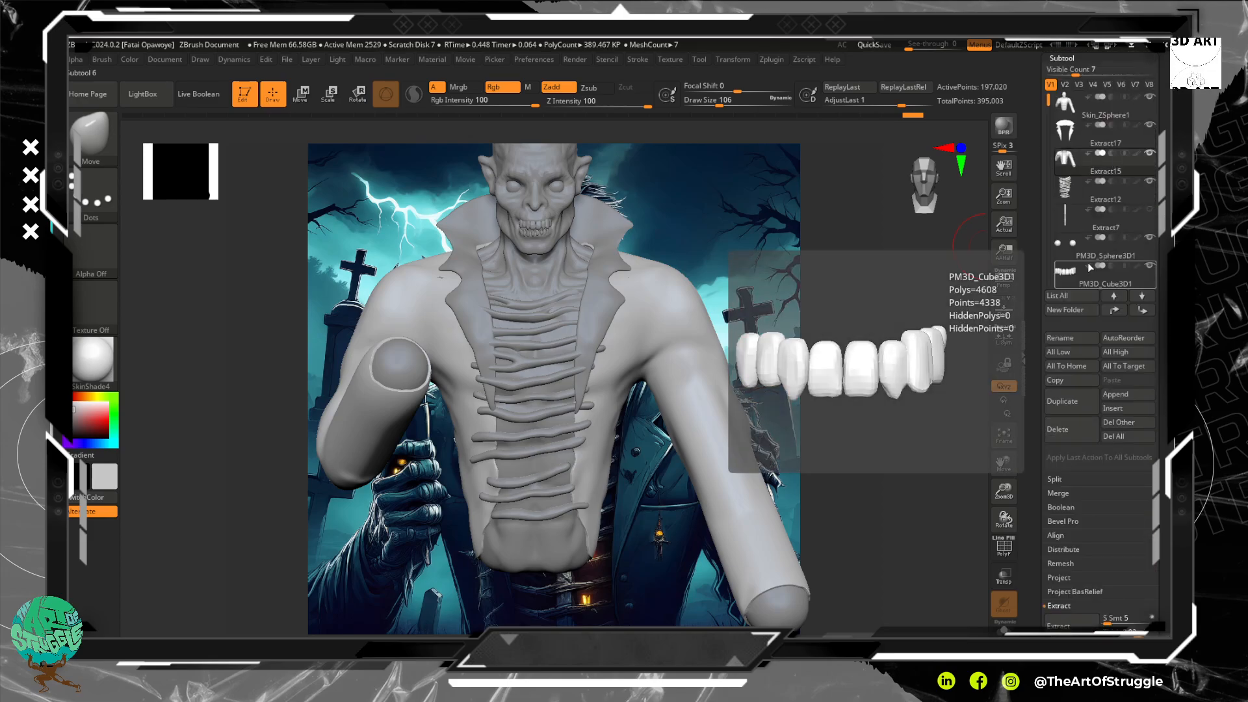
{"action": "mouse_move", "coordinate": [1137, 159]}
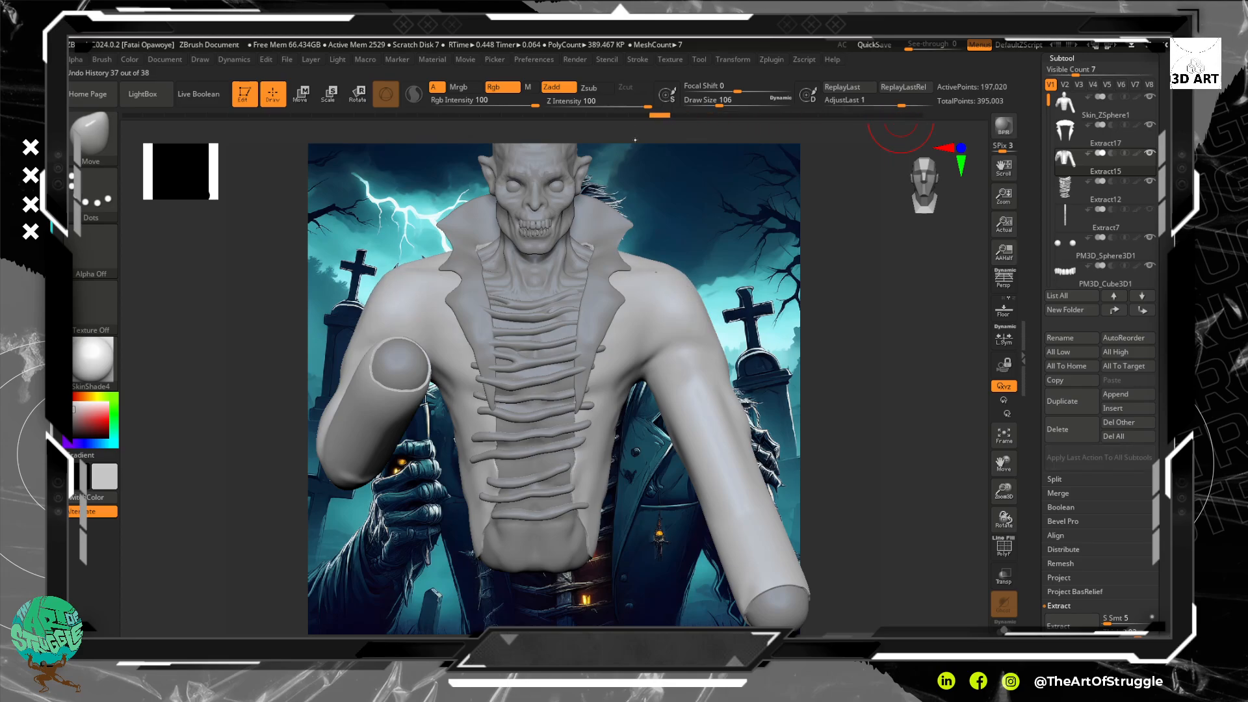
{"action": "mouse_move", "coordinate": [370, 168]}
{"action": "left_mouse_down"}
{"action": "mouse_move", "coordinate": [679, 167]}
{"action": "mouse_move", "coordinate": [191, 166]}
{"action": "left_mouse_up"}
{"action": "left_click", "coordinate": [192, 167], "text": "ctrl"}
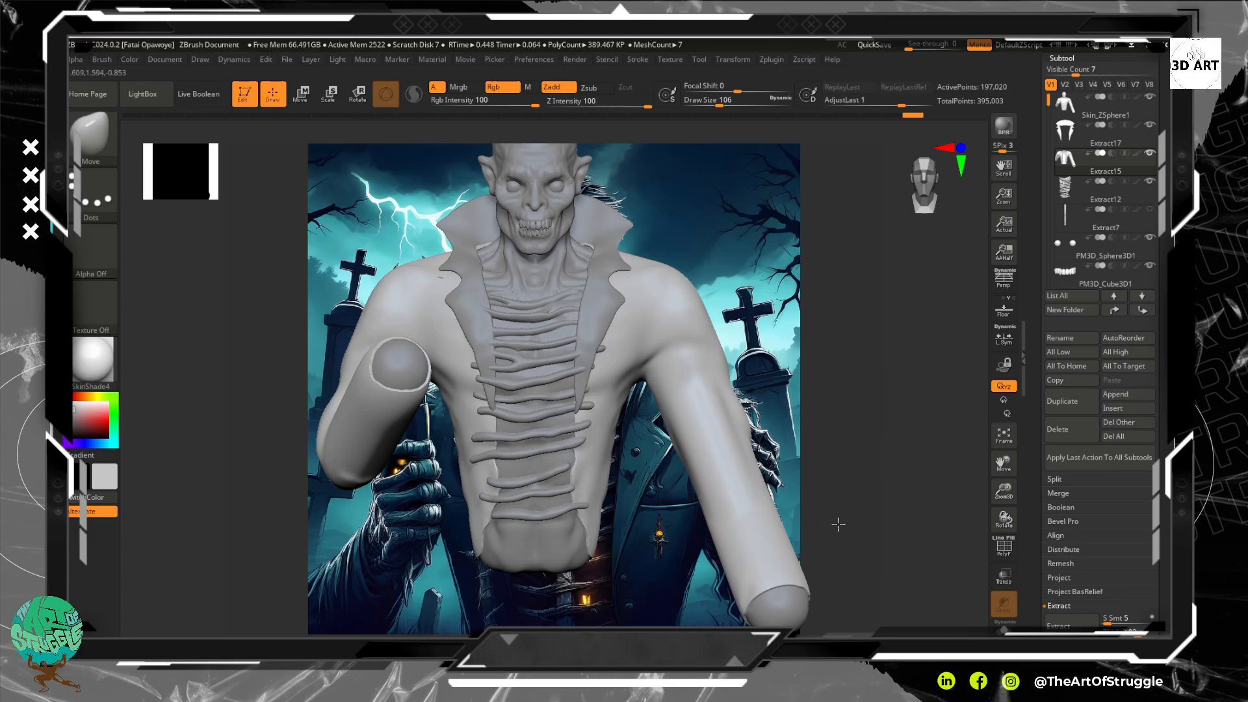
{"action": "mouse_move", "coordinate": [837, 524]}
{"action": "left_mouse_down"}
{"action": "mouse_move", "coordinate": [804, 513]}
{"action": "mouse_move", "coordinate": [862, 507]}
{"action": "left_mouse_up"}
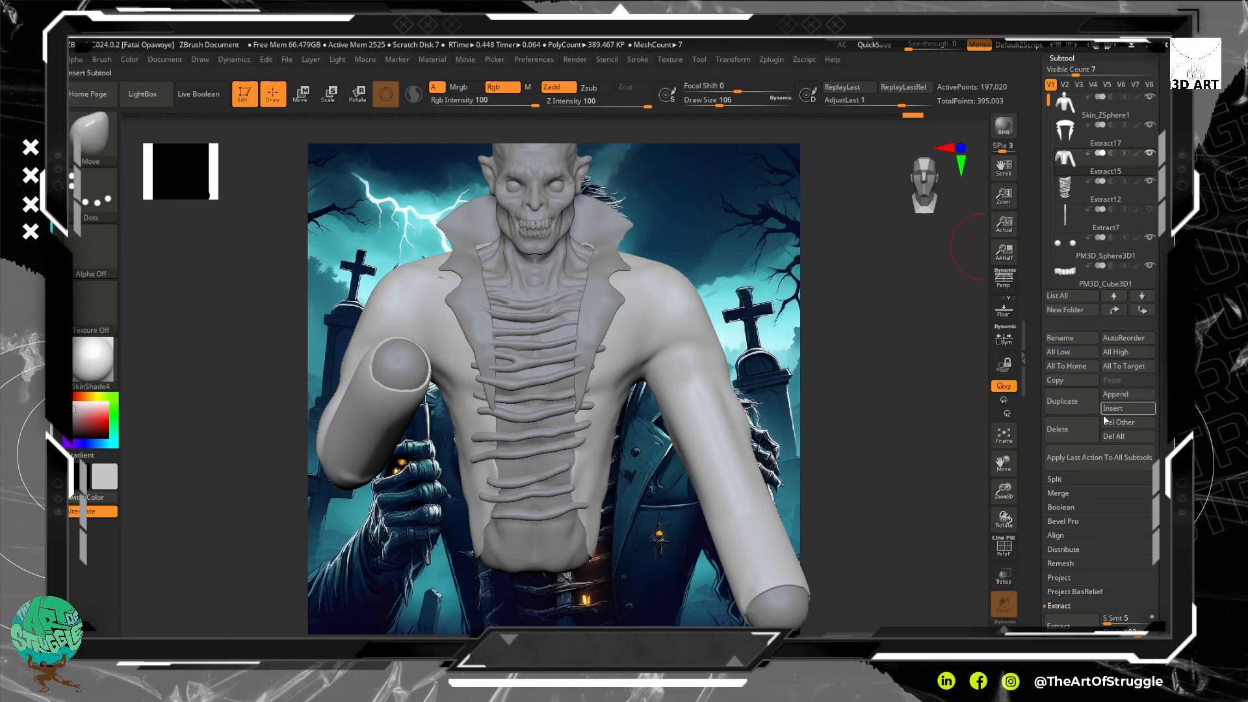
{"action": "left_click", "coordinate": [1070, 402]}
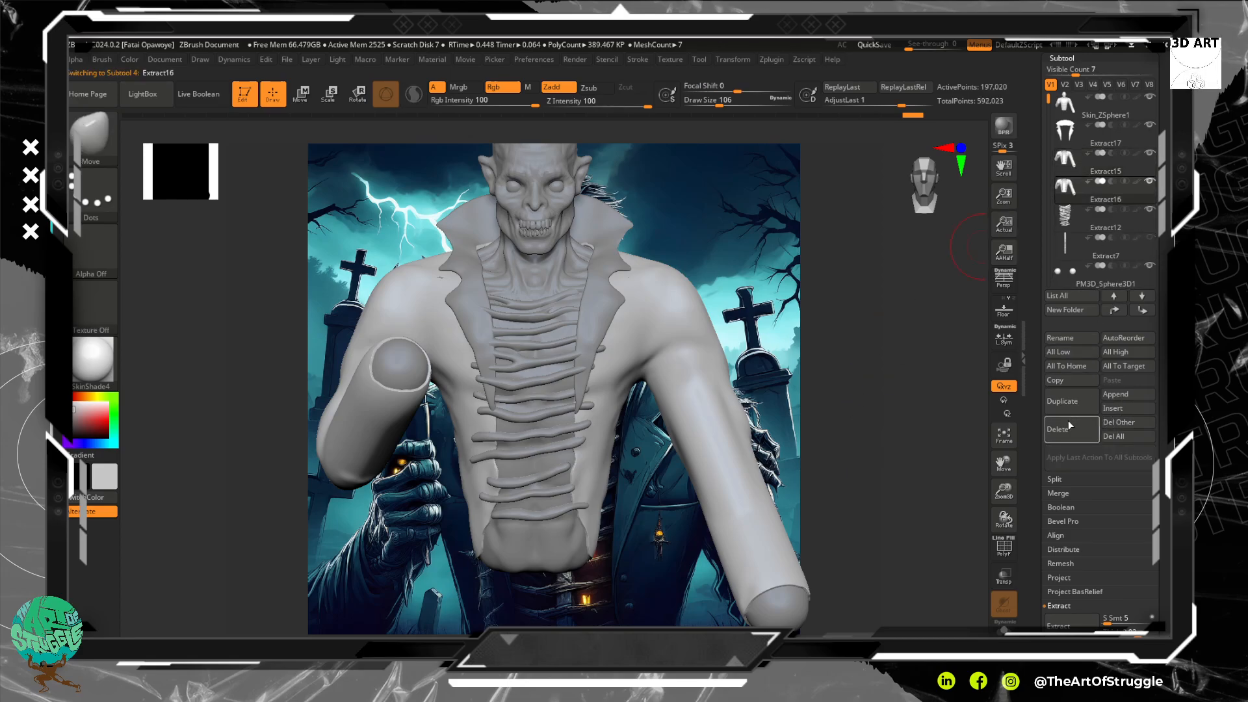
{"action": "mouse_move", "coordinate": [1135, 189]}
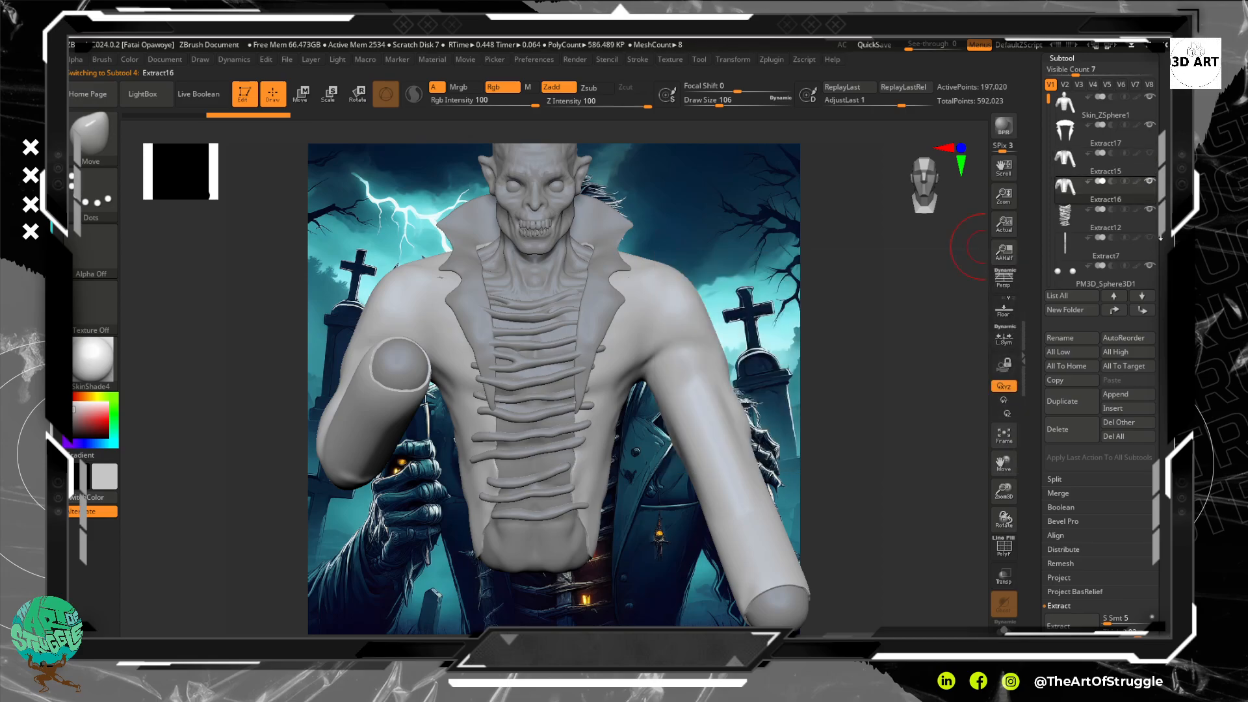
Try to ZRemesh the duplicated coat with the Half polygon count option, inspect its wireframe, and undo the remesh.
{"action": "left_click_drag", "start_coordinate": [1159, 589], "coordinate": [1146, 231]}
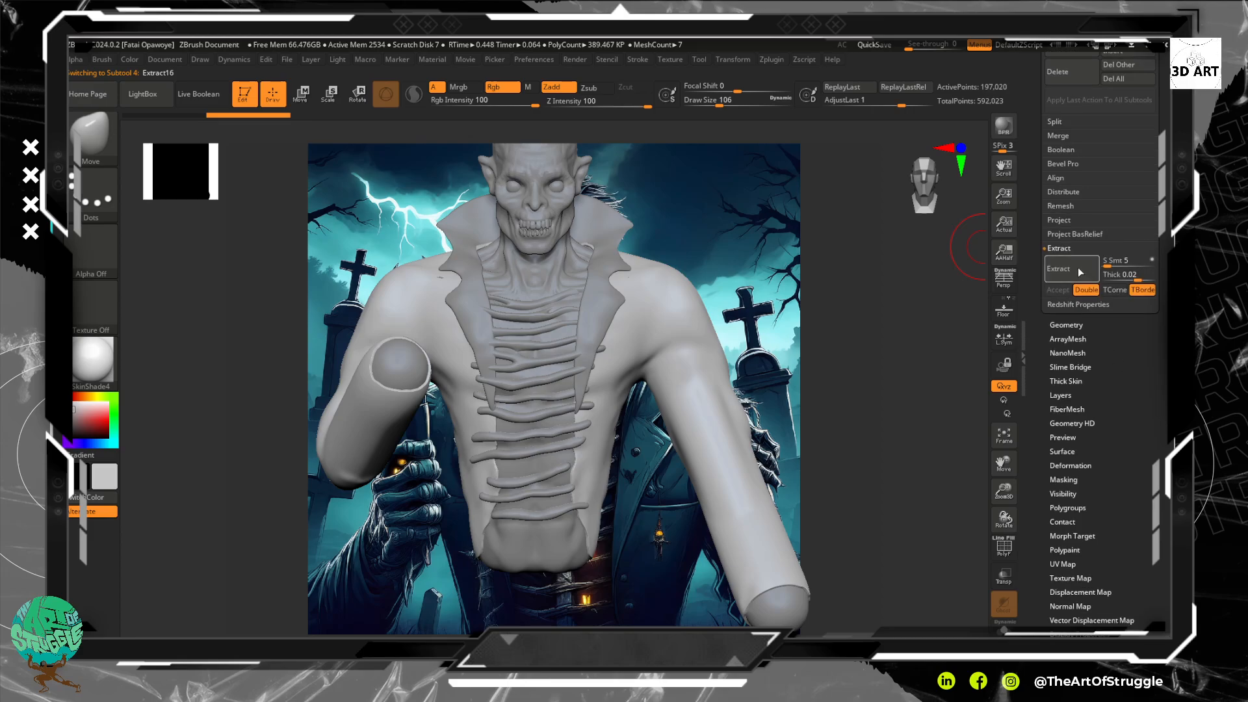
{"action": "left_click", "coordinate": [1073, 324]}
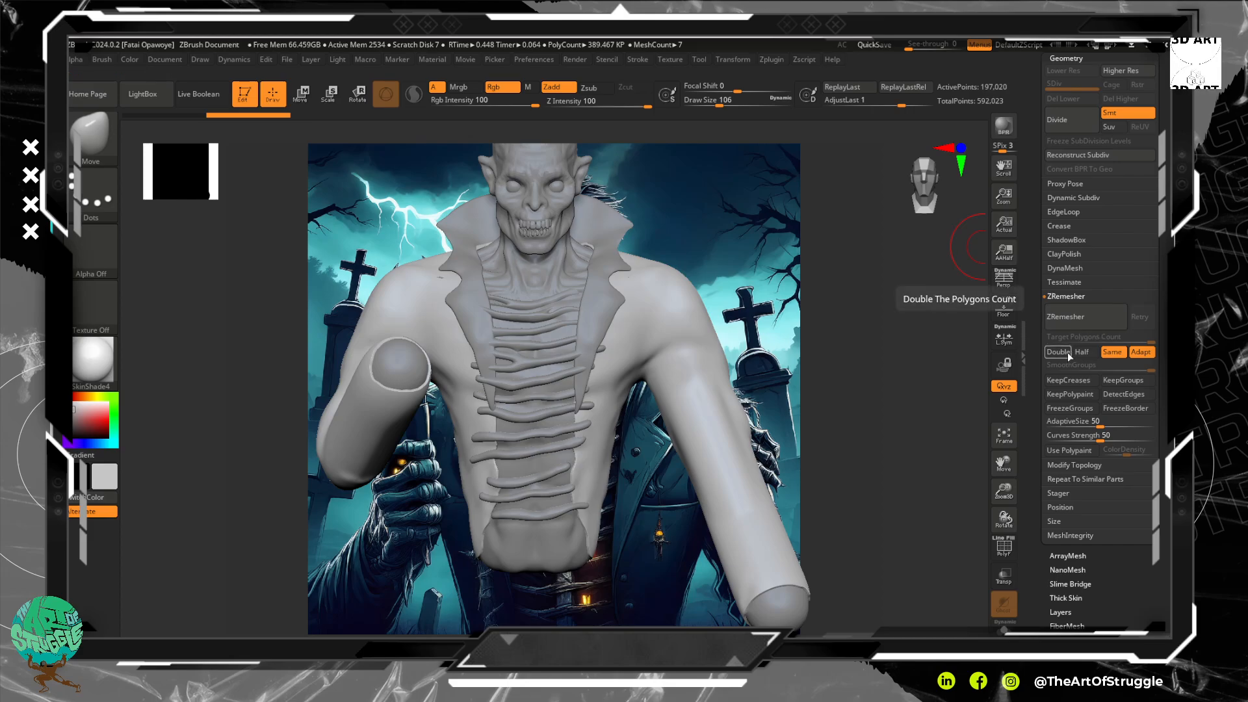
{"action": "left_click", "coordinate": [1082, 352]}
{"action": "left_click", "coordinate": [1083, 316]}
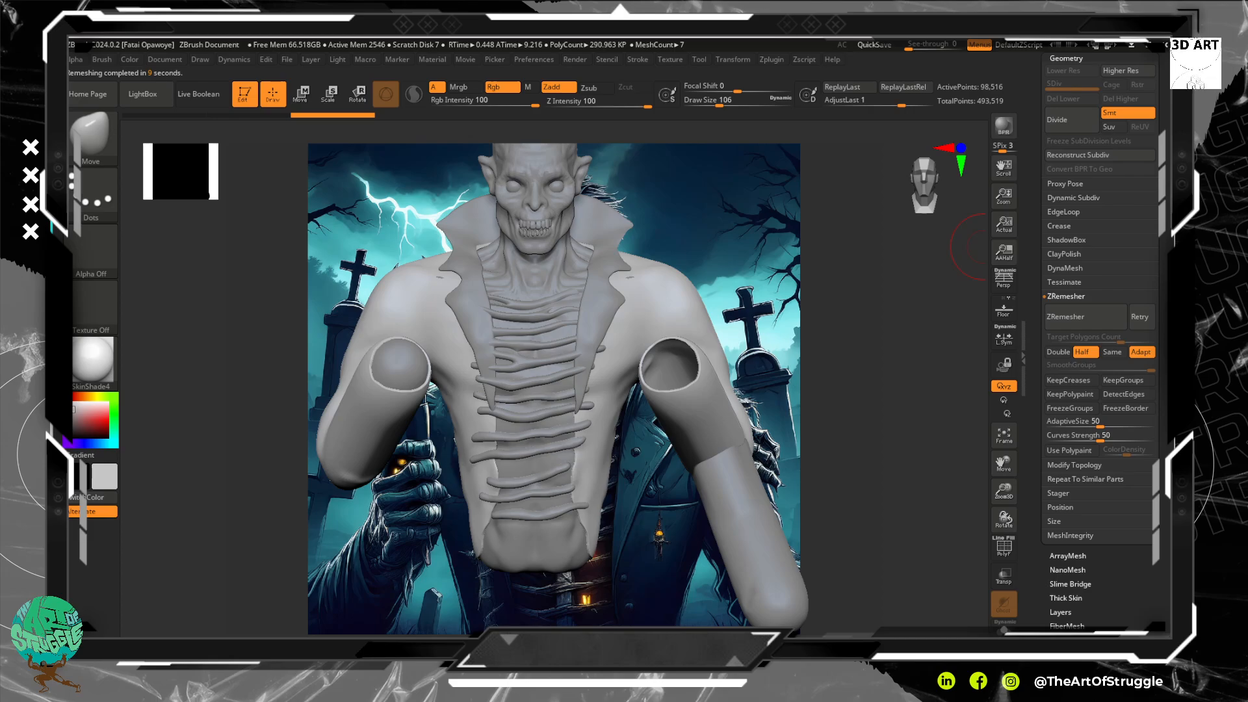
{"action": "left_click_drag", "start_coordinate": [839, 408], "coordinate": [575, 241]}
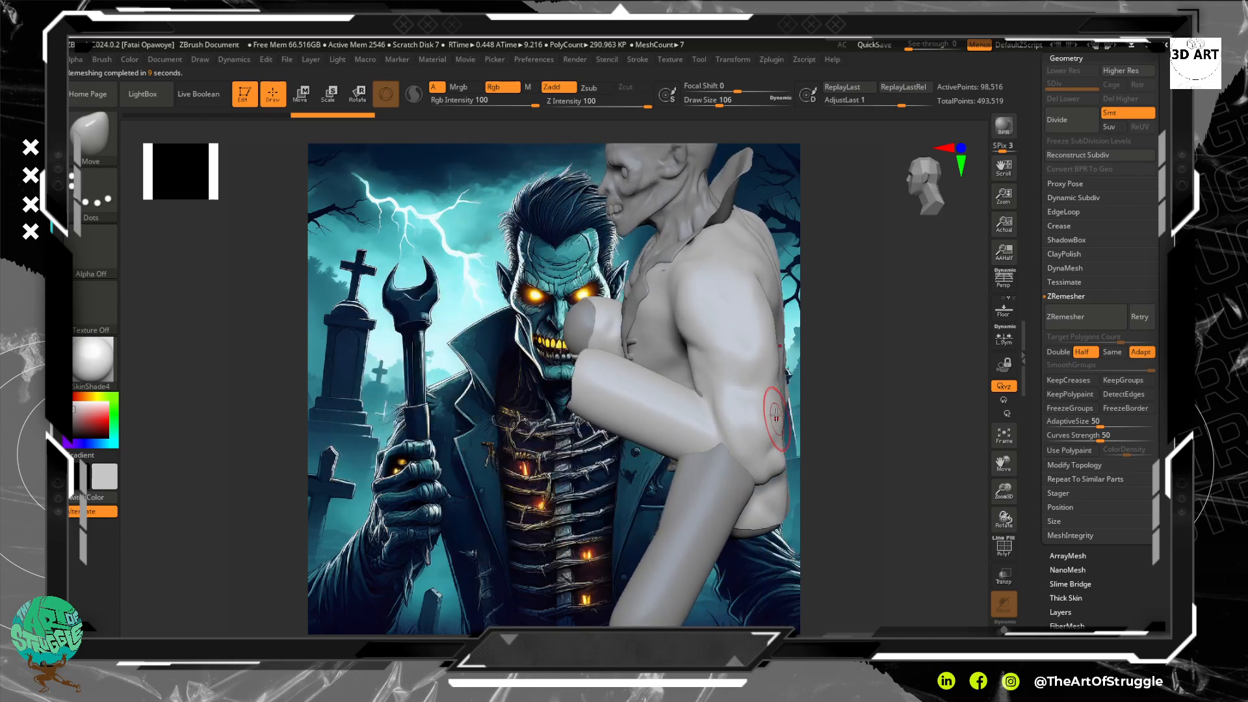
{"action": "left_click_drag", "start_coordinate": [319, 117], "coordinate": [291, 118]}
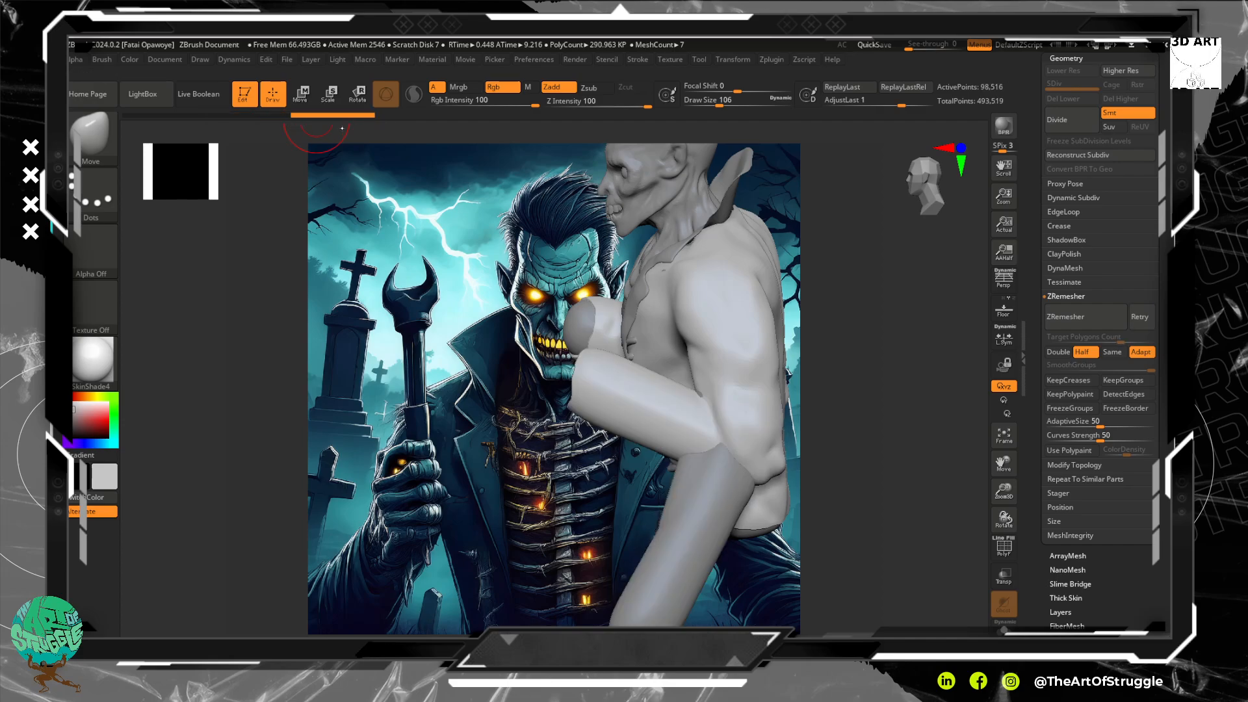
{"action": "mouse_move", "coordinate": [331, 122]}
{"action": "left_mouse_down"}
{"action": "mouse_move", "coordinate": [278, 117]}
{"action": "mouse_move", "coordinate": [340, 106]}
{"action": "left_mouse_up"}
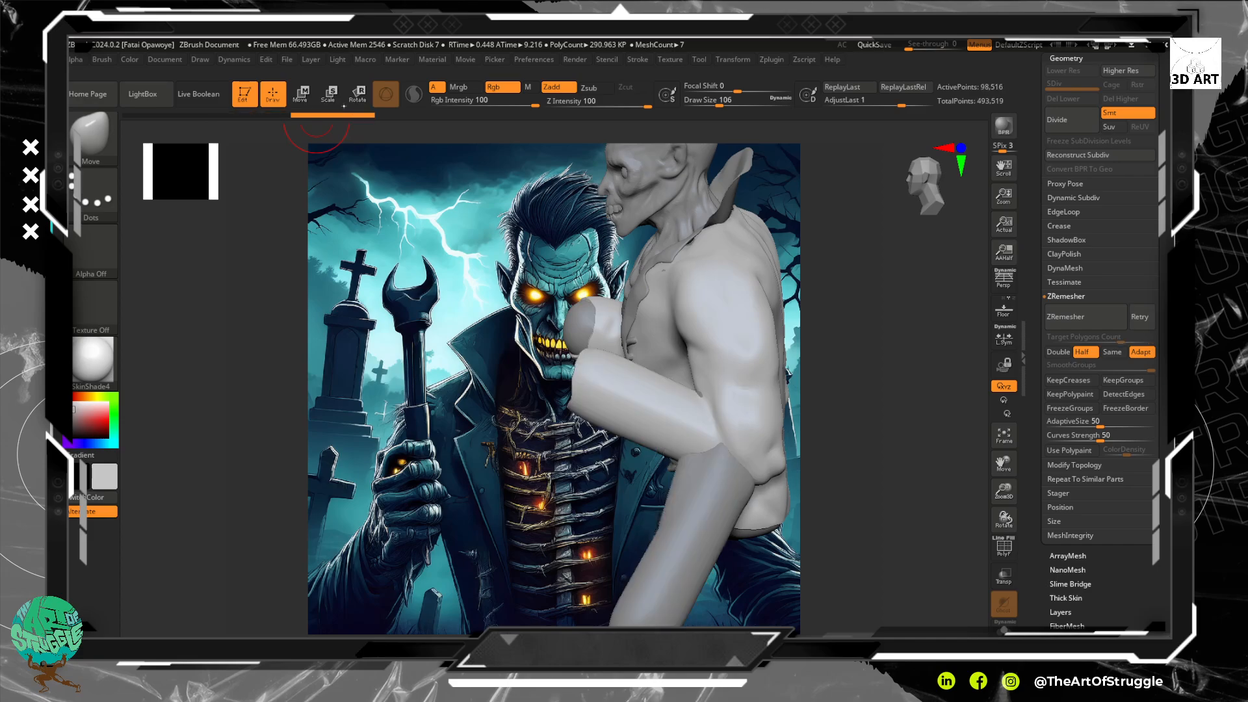
{"action": "left_click", "coordinate": [1008, 558]}
{"action": "left_click_drag", "start_coordinate": [922, 485], "coordinate": [960, 468]}
{"action": "key", "text": "ctrl+z"}
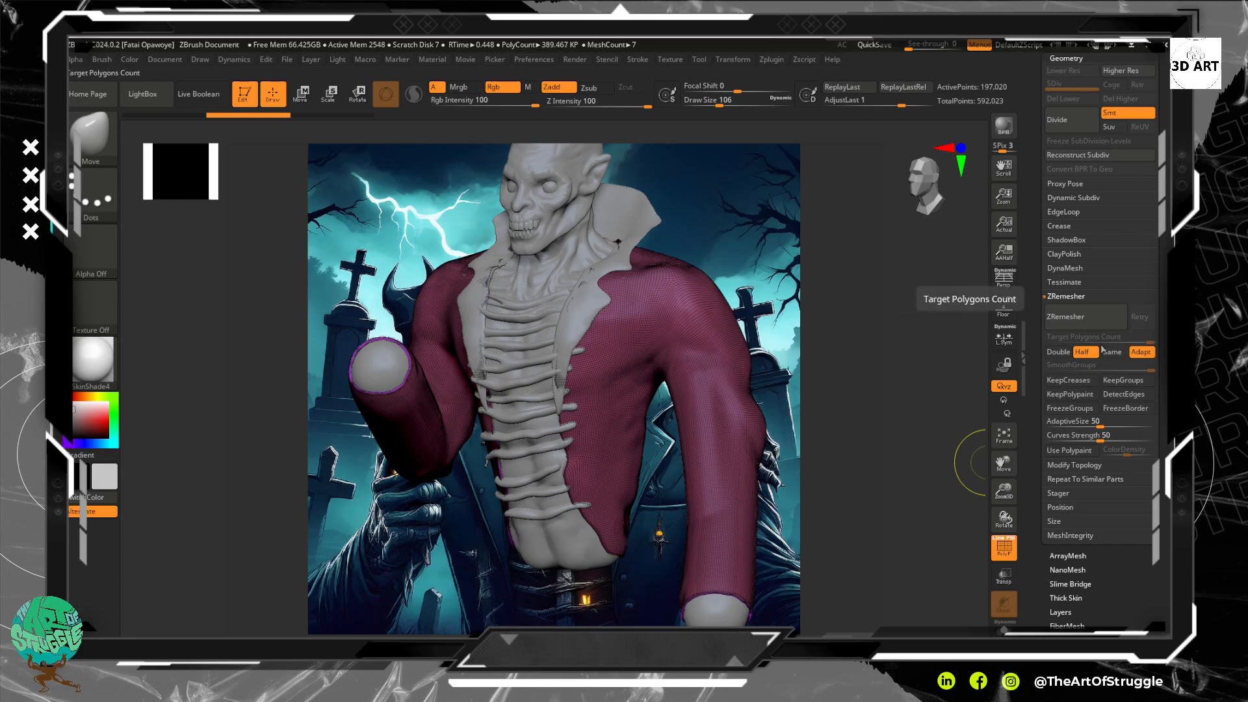
Try to ZRemesh the duplicated coat with Half switched off and a Target Polygons Count of 11.2, and undo the result.
{"action": "left_click", "coordinate": [1082, 352]}
{"action": "left_click_drag", "start_coordinate": [1087, 338], "coordinate": [1081, 336]}
{"action": "left_click", "coordinate": [1076, 322]}
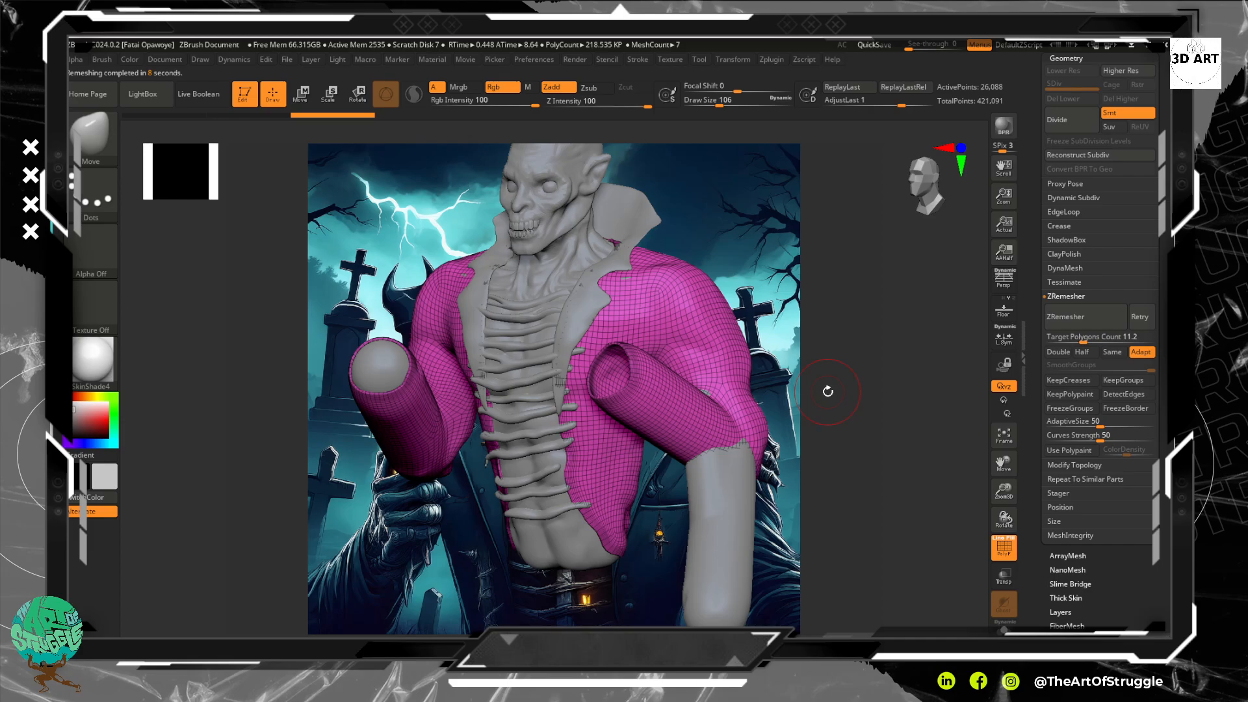
{"action": "left_click", "coordinate": [1064, 508]}
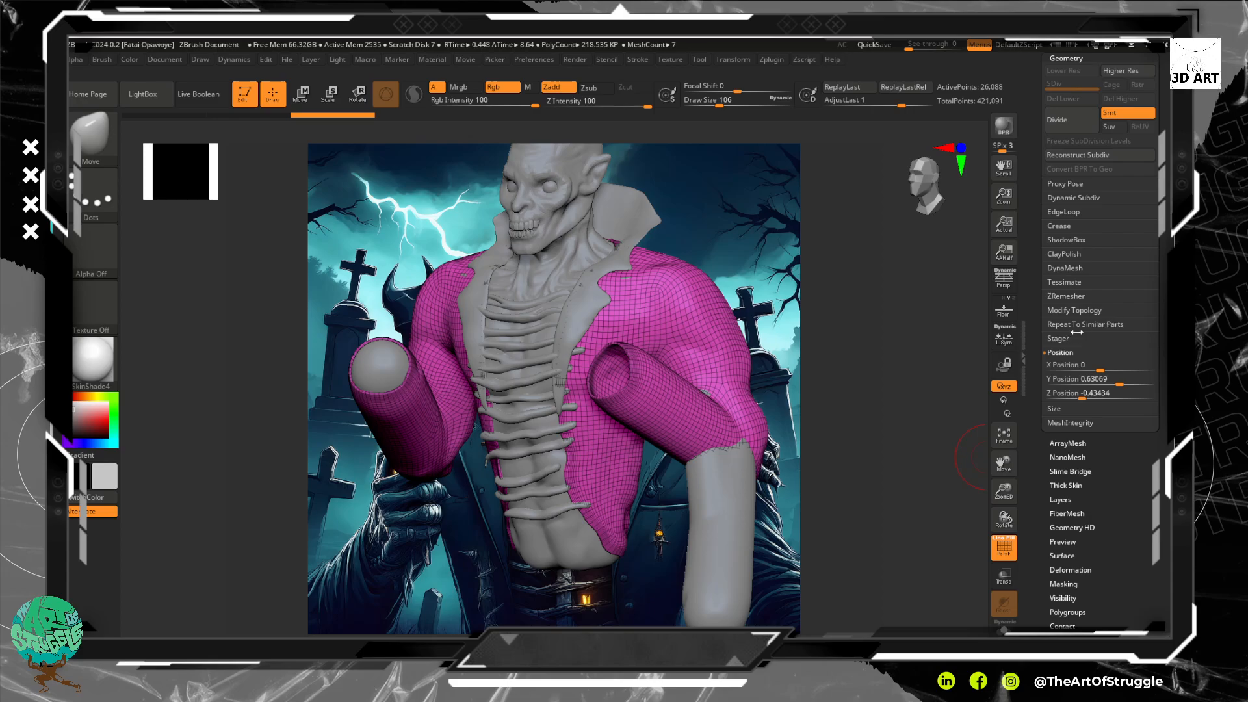
{"action": "left_click", "coordinate": [1079, 311]}
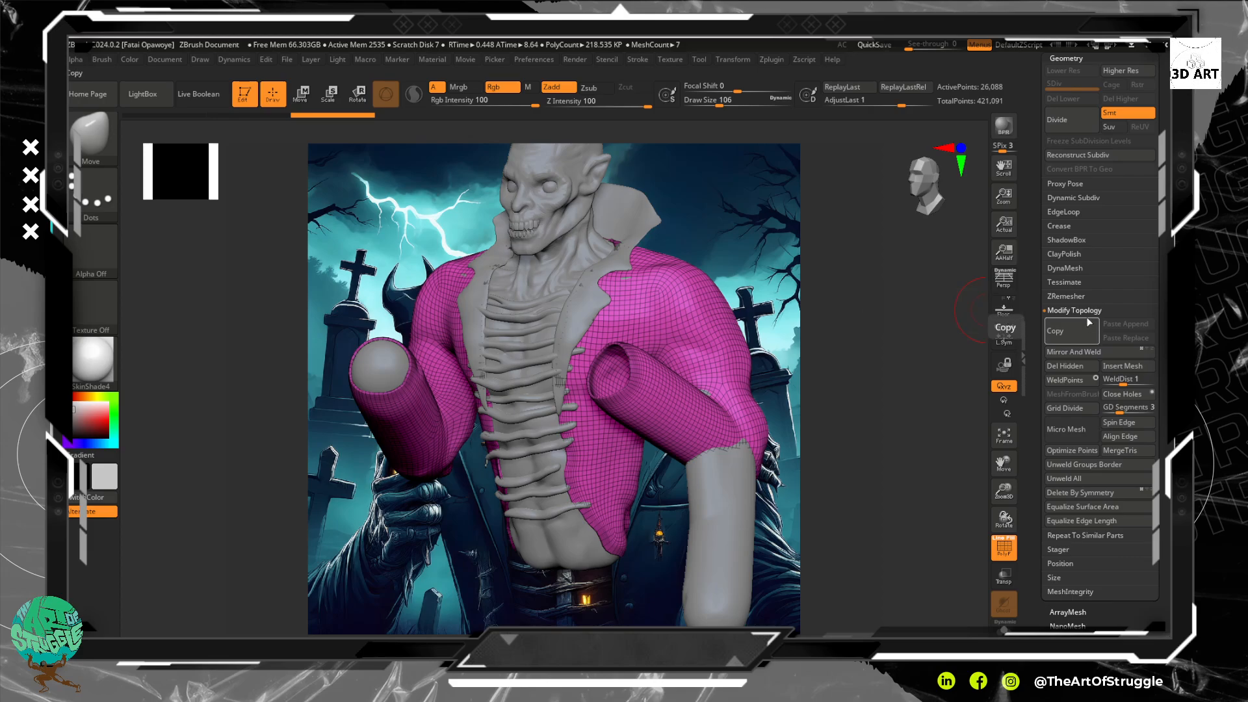
{"action": "left_click", "coordinate": [1066, 297]}
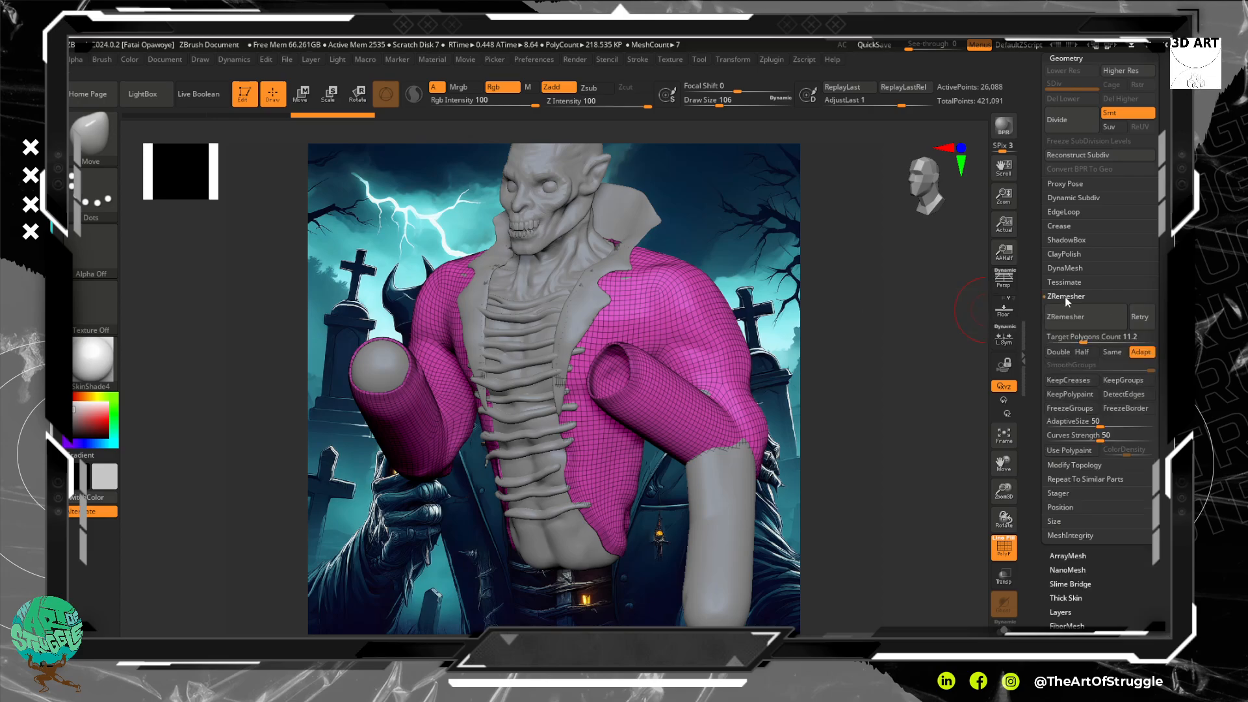
{"action": "left_click", "coordinate": [1091, 322]}
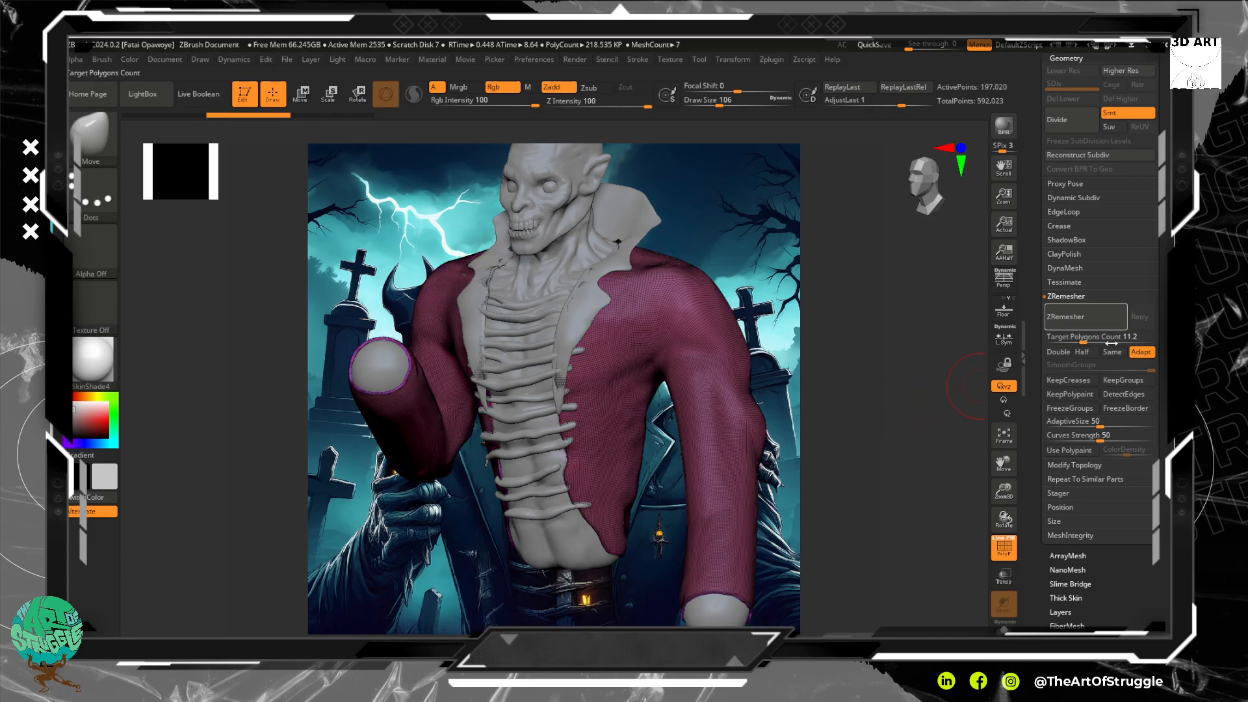
Open the Modify Topology options, try to mask the coat's sleeve area from the front view, and undo the mask.
{"action": "scroll", "coordinate": [1049, 448], "scroll_direction": "down", "scroll_amount": 1}
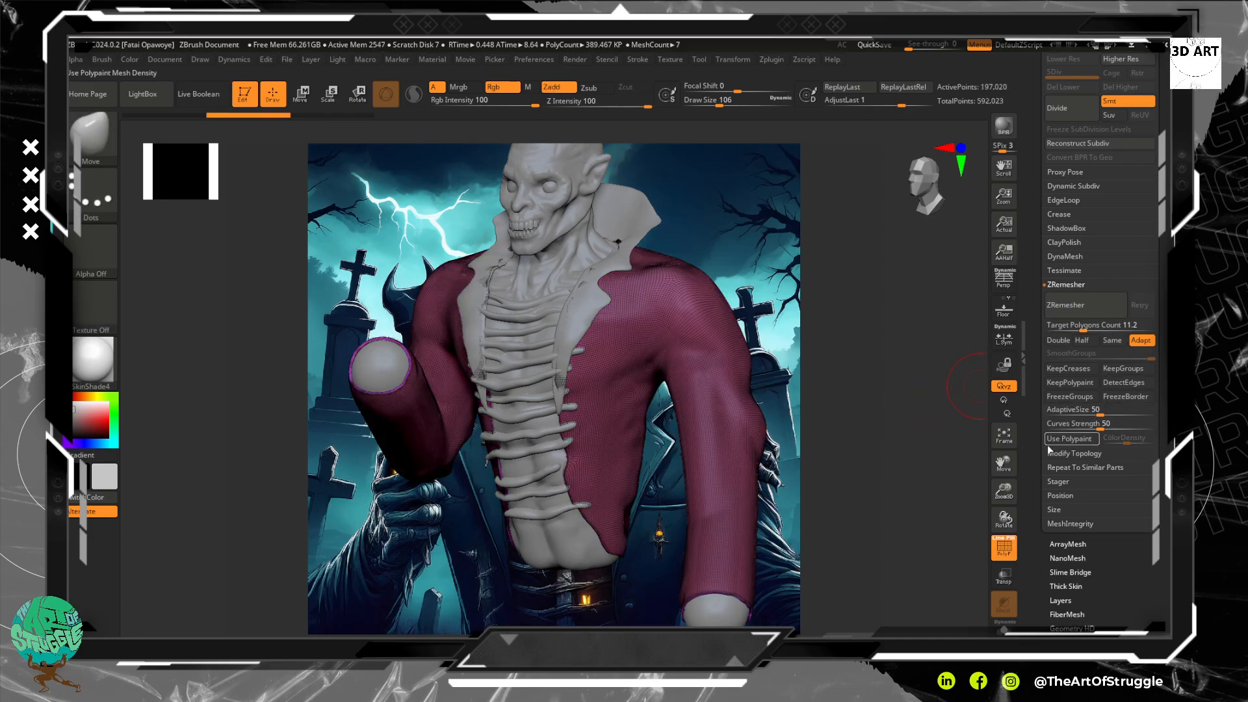
{"action": "left_click", "coordinate": [1063, 452]}
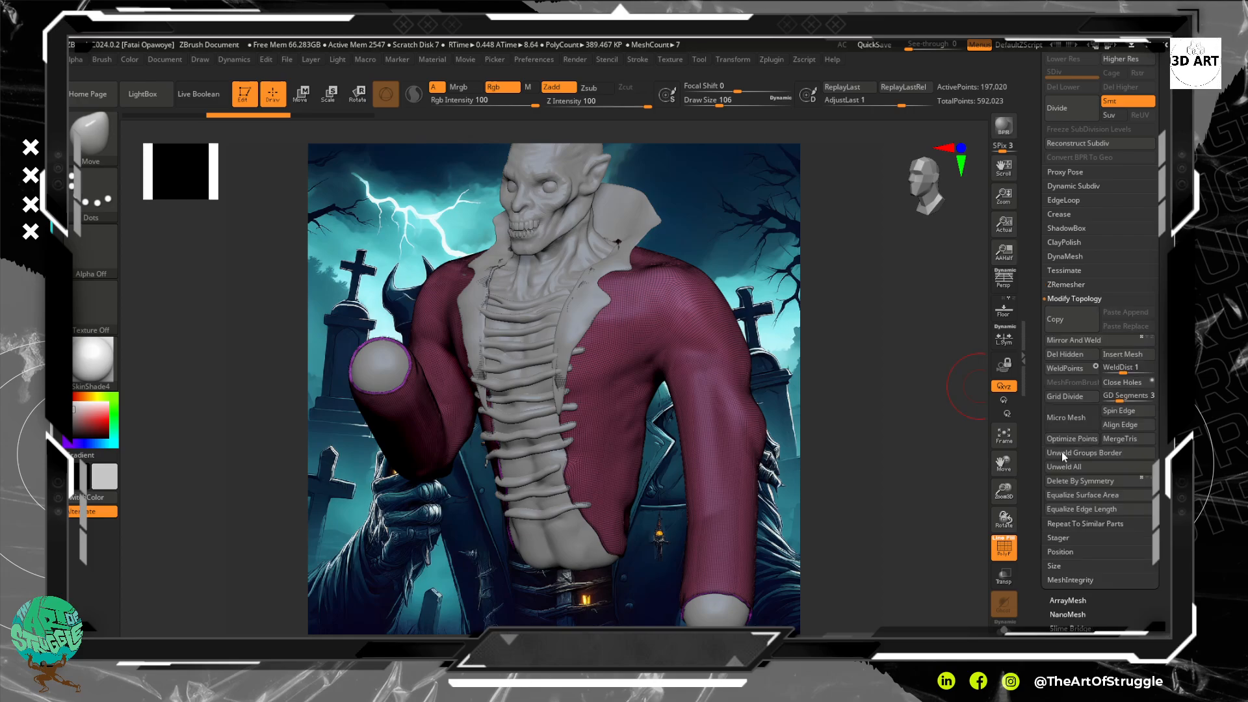
{"action": "mouse_move", "coordinate": [811, 478]}
{"action": "left_mouse_down"}
{"action": "mouse_move", "coordinate": [886, 451]}
{"action": "mouse_move", "coordinate": [852, 457]}
{"action": "left_mouse_up"}
{"action": "key", "text": "ctrl"}
{"action": "mouse_move", "coordinate": [874, 609]}
{"action": "left_mouse_down", "text": "ctrl"}
{"action": "mouse_move", "coordinate": [643, 398]}
{"action": "mouse_move", "coordinate": [645, 234]}
{"action": "left_mouse_up", "text": "ctrl"}
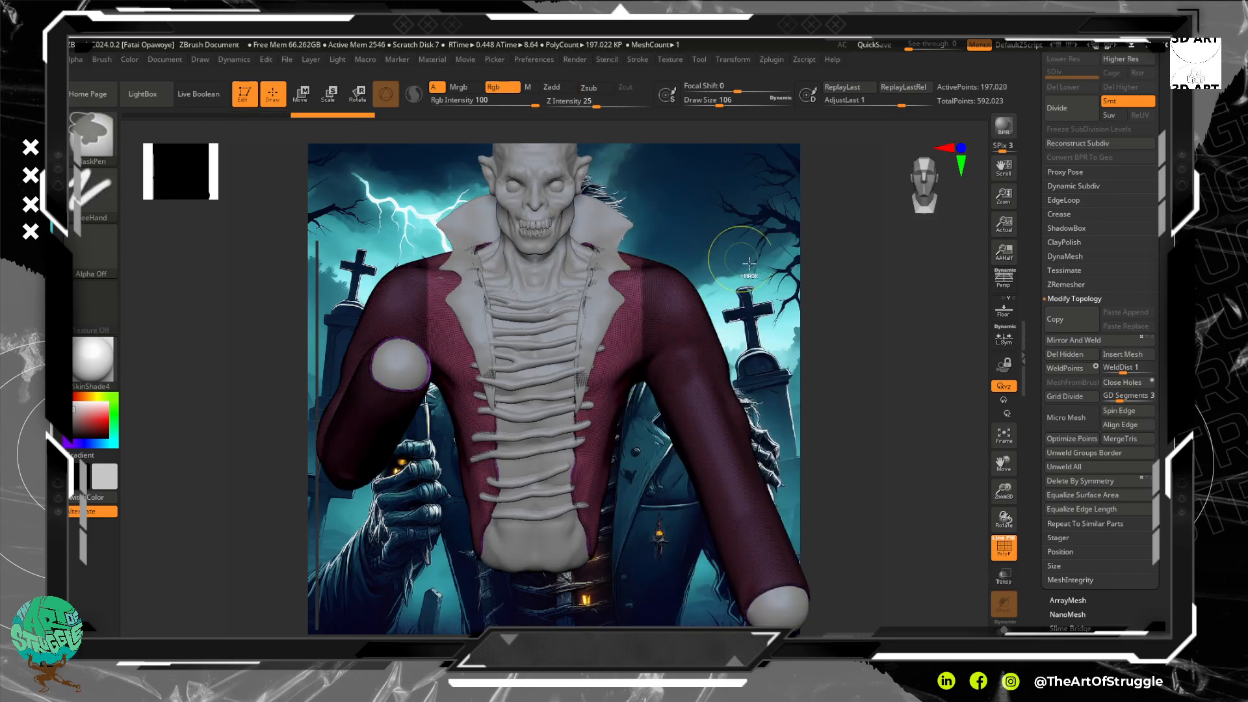
{"action": "key", "text": "ctrl+z"}
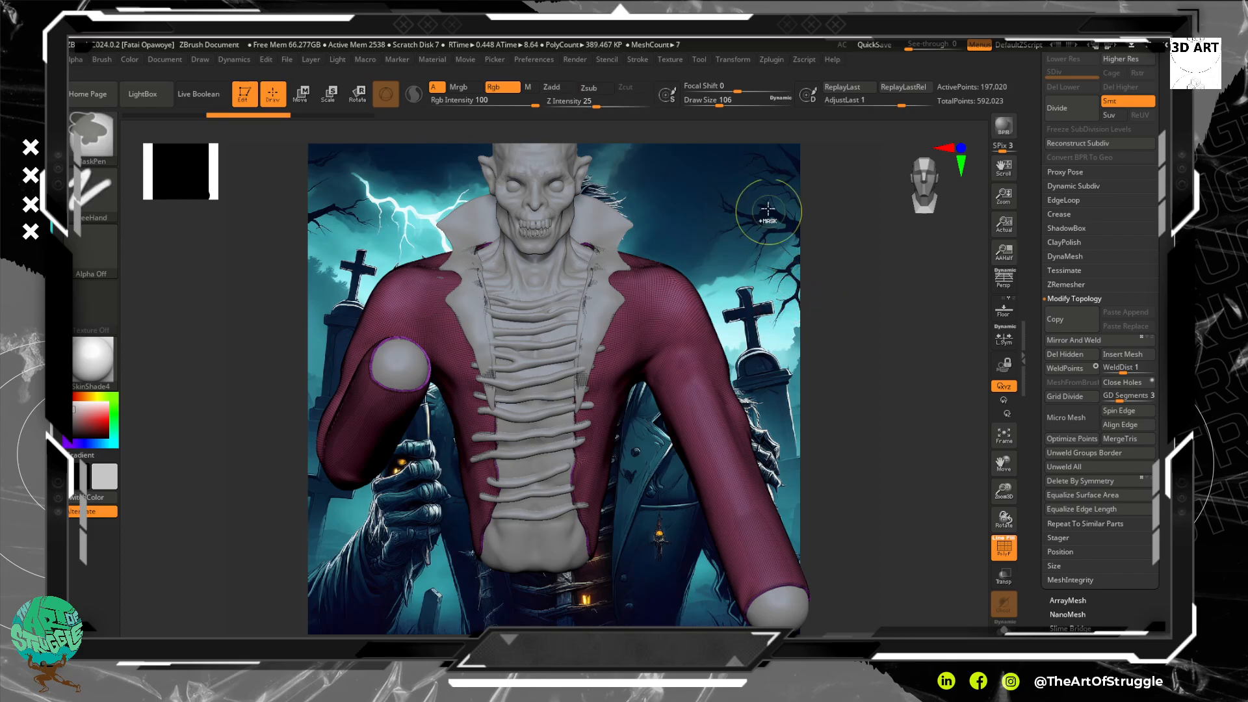
Mask the whole coat except the character's left sleeve and shoulder.
{"action": "left_click_drag", "start_coordinate": [767, 207], "coordinate": [645, 628], "text": "ctrl"}
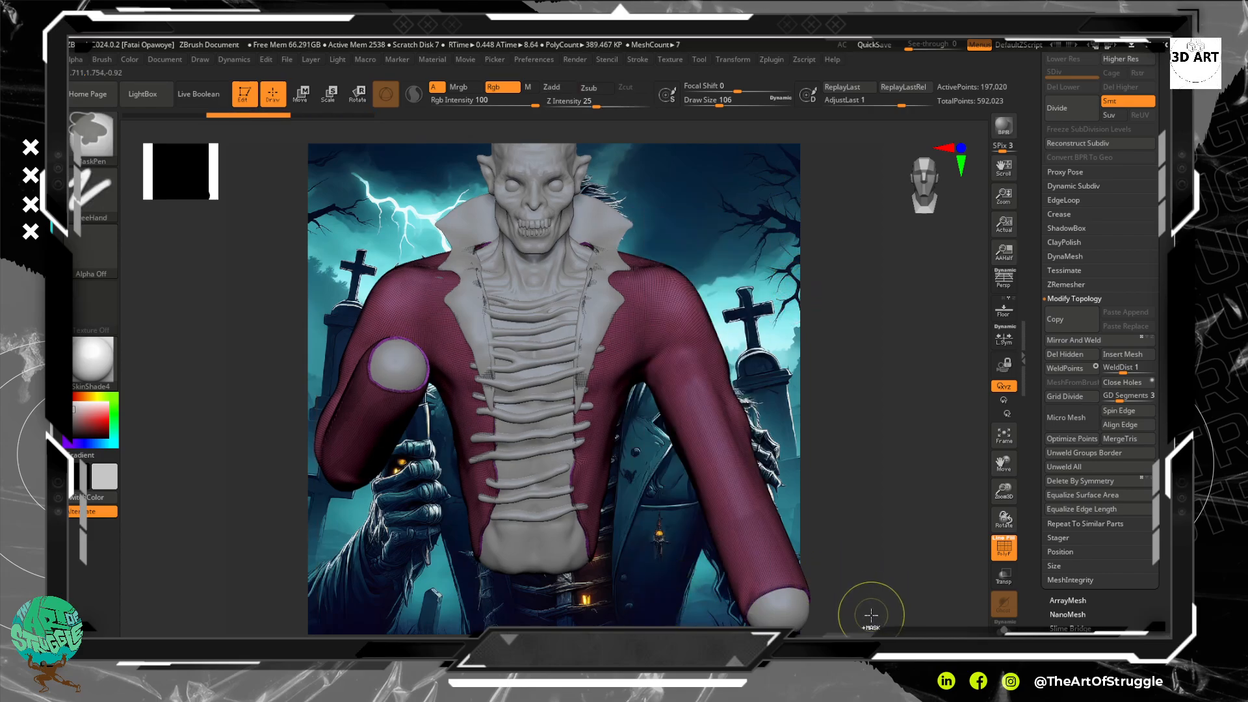
{"action": "left_click_drag", "start_coordinate": [871, 622], "coordinate": [622, 195], "text": "ctrl"}
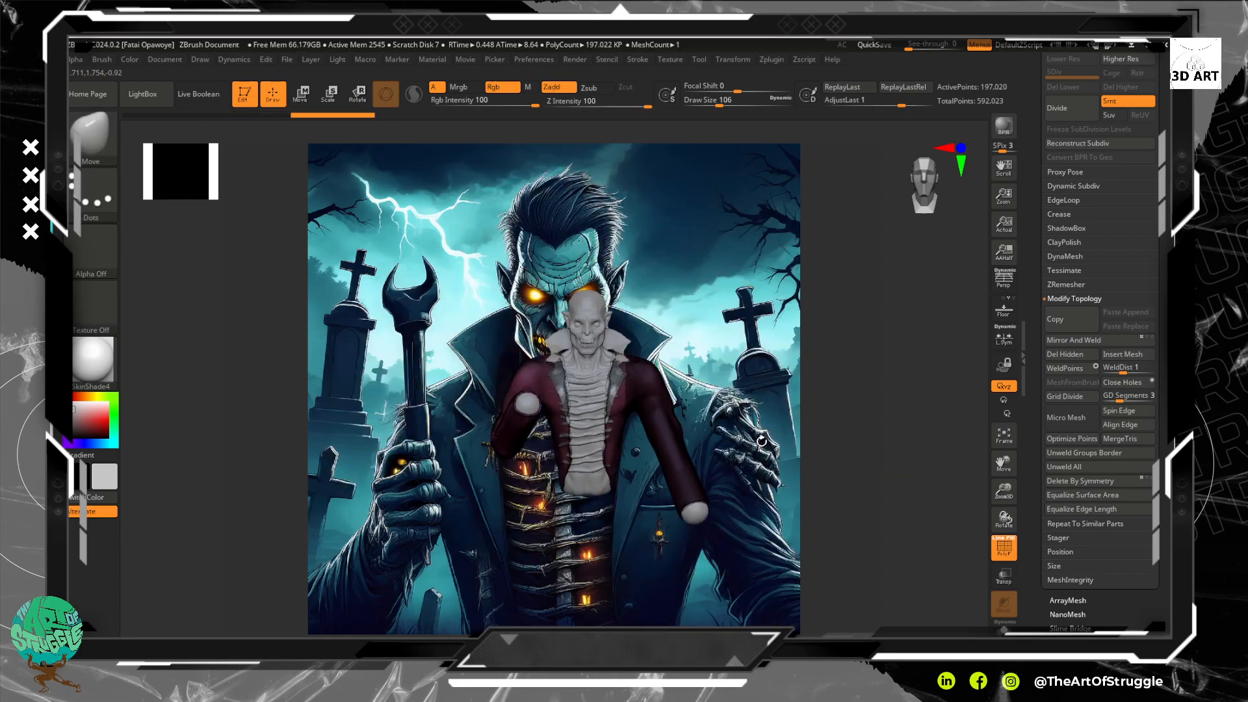
{"action": "left_click_drag", "start_coordinate": [772, 546], "coordinate": [632, 304], "text": "ctrl"}
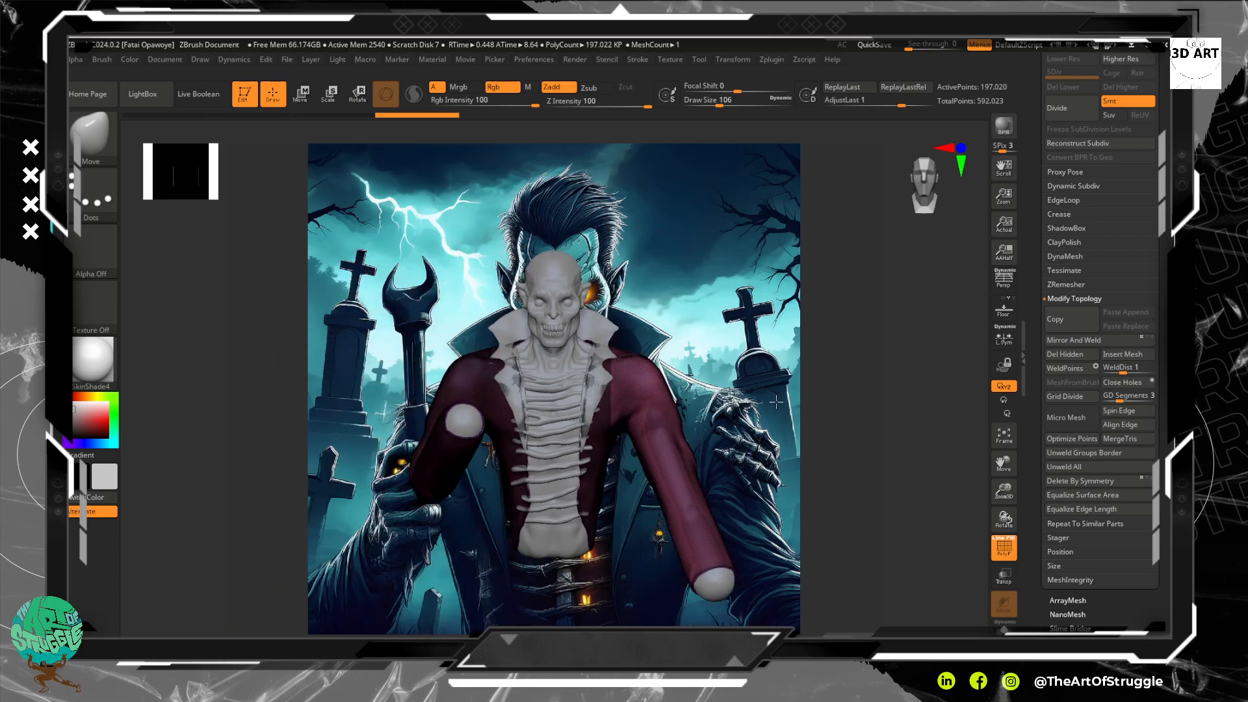
Open the Polygroups options and merge the coat's stray polygroups.
{"action": "left_click_drag", "start_coordinate": [1138, 564], "coordinate": [1137, 406]}
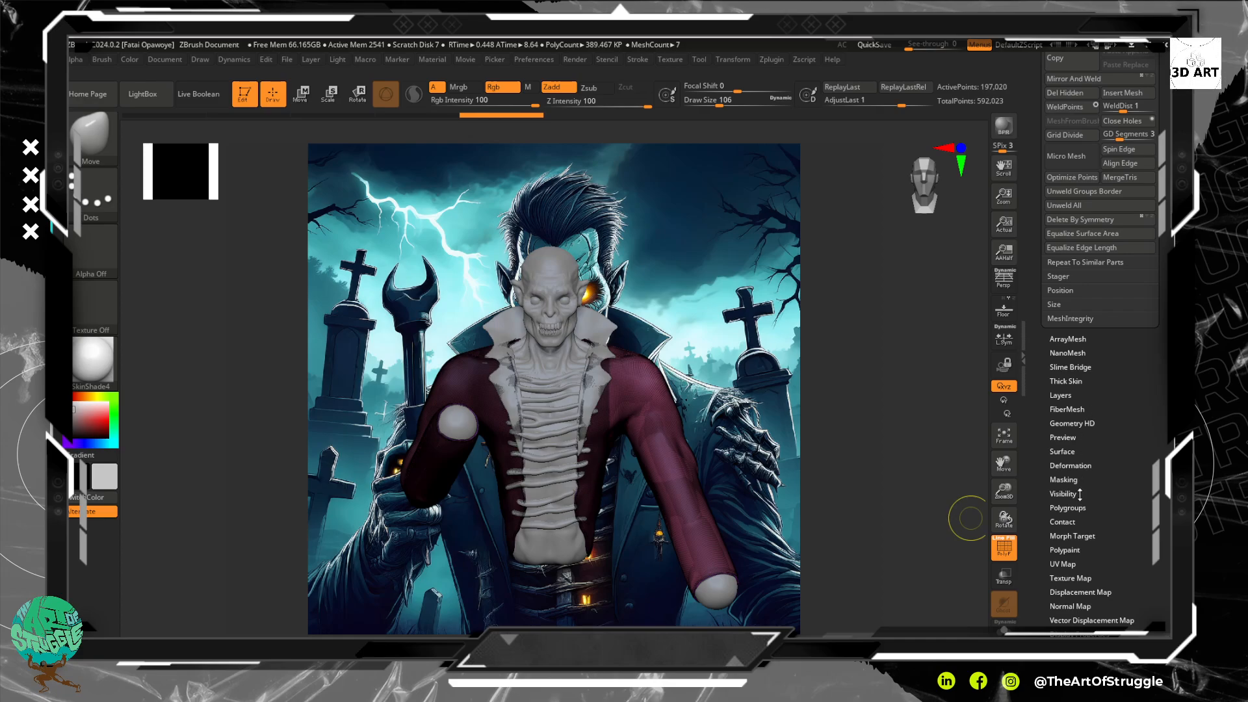
{"action": "left_click", "coordinate": [1062, 508]}
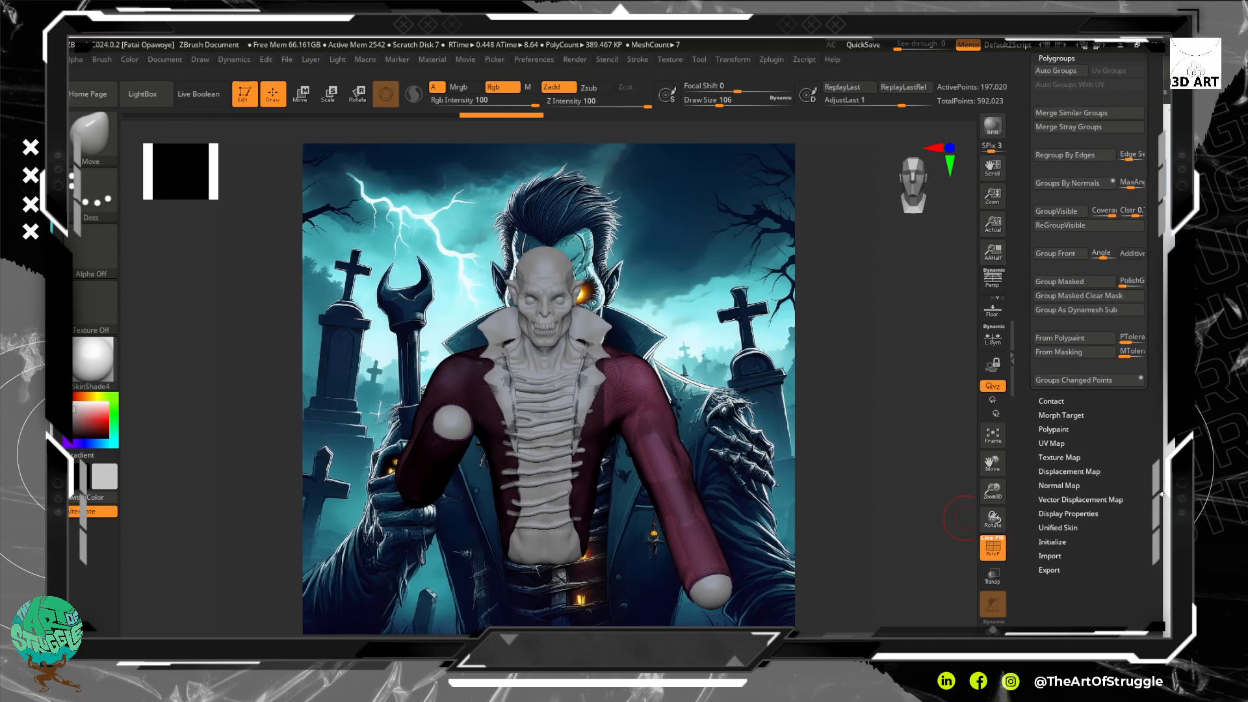
{"action": "left_click", "coordinate": [1096, 113]}
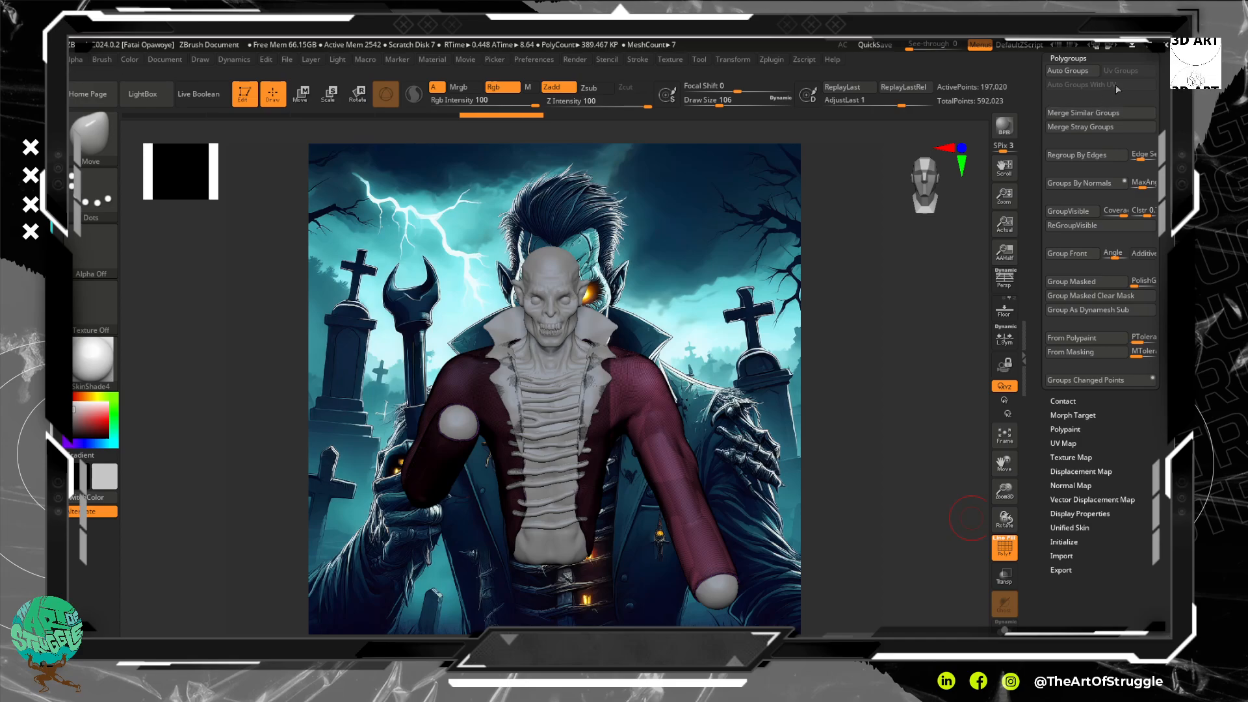
{"action": "key", "text": "ctrl"}
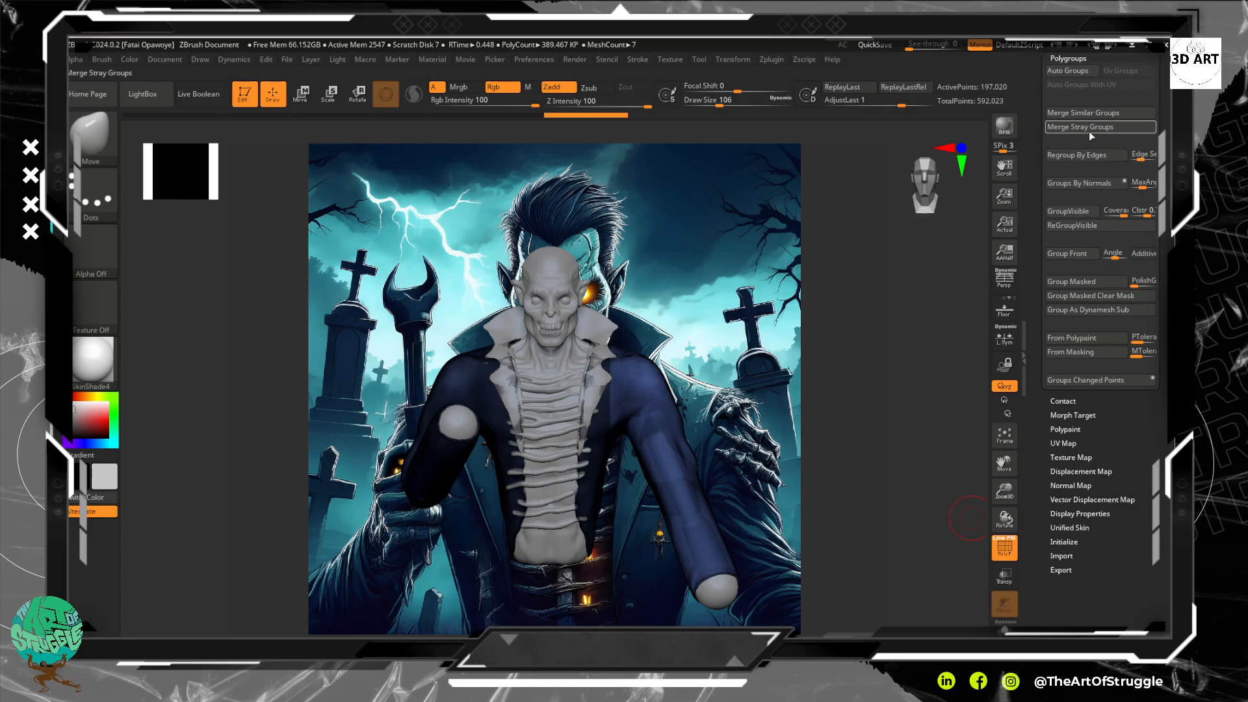
Give the masked body of the coat its own polygroup with Group Masked, and clear the mask.
{"action": "left_click", "coordinate": [1089, 281]}
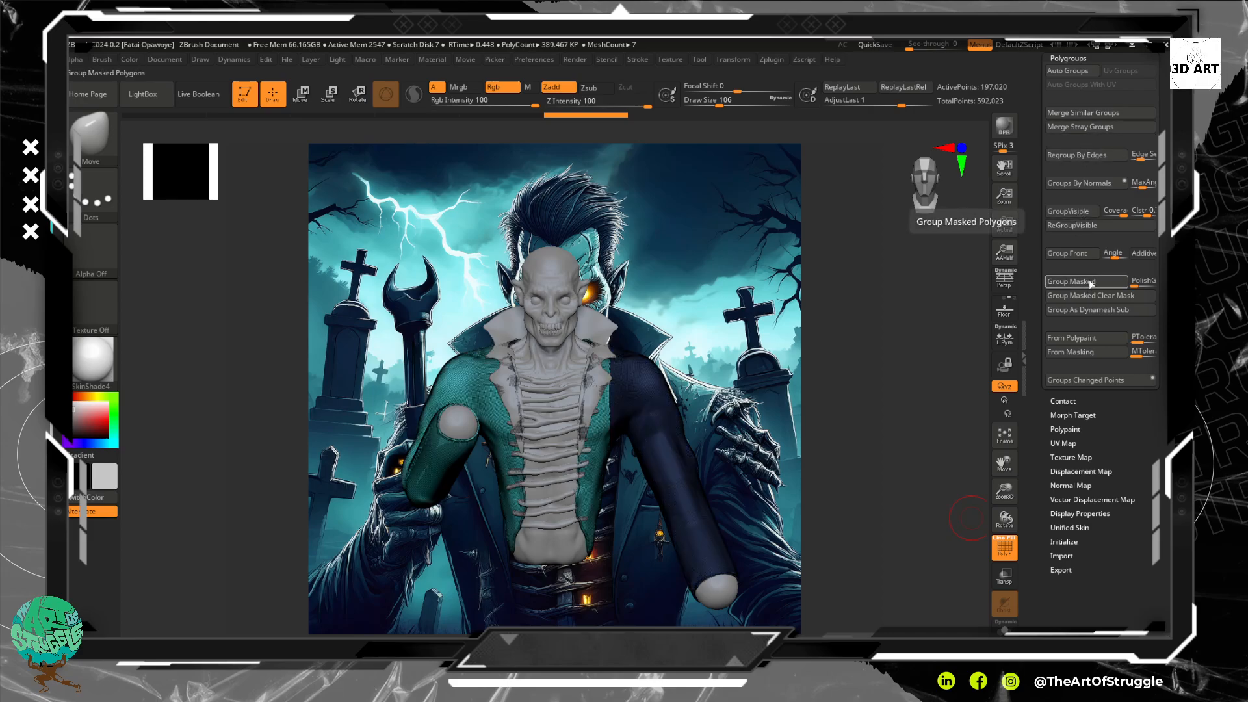
{"action": "left_click", "coordinate": [790, 409], "text": "ctrl"}
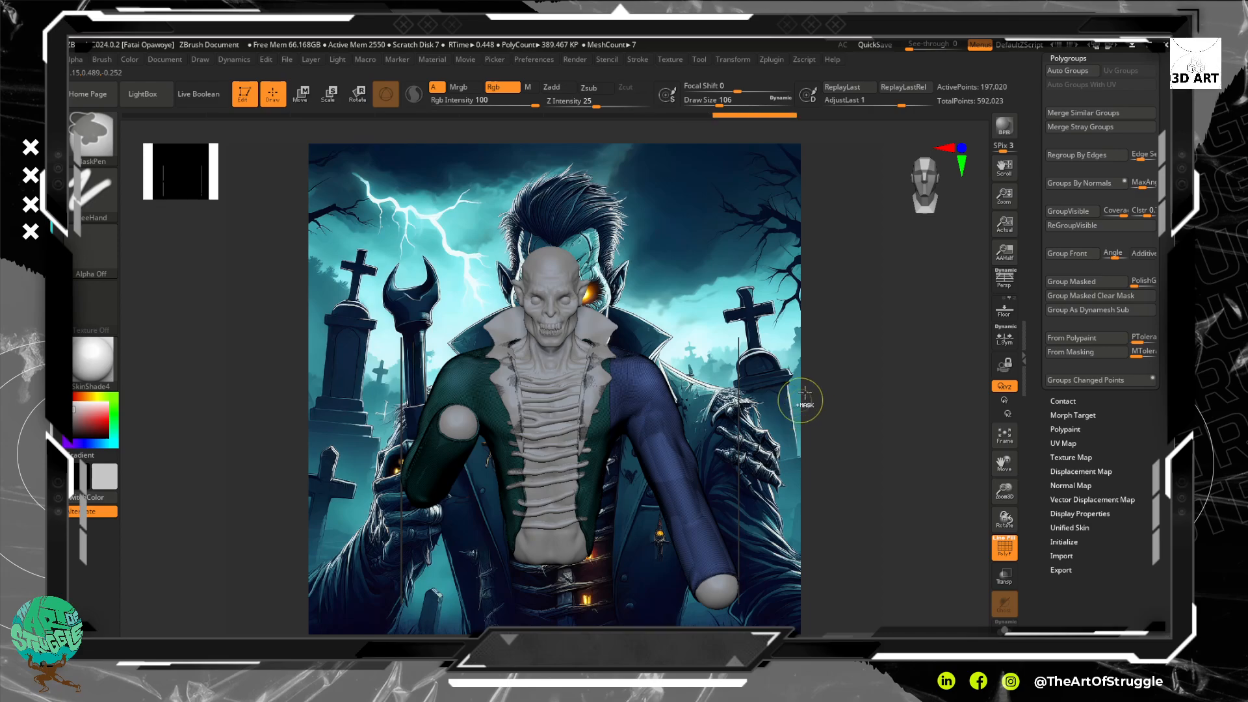
{"action": "left_click", "coordinate": [808, 398], "text": "ctrl"}
{"action": "left_click_drag", "start_coordinate": [819, 386], "coordinate": [855, 429], "text": "ctrl"}
ZRemesh the coat with the Half, KeepPolypaint and FreezeGroups options switched on and FreezeBorder off.
{"action": "mouse_move", "coordinate": [778, 371]}
{"action": "left_mouse_down", "text": "alt"}
{"action": "mouse_move", "coordinate": [839, 488]}
{"action": "mouse_move", "coordinate": [858, 455]}
{"action": "left_mouse_up", "text": "alt"}
{"action": "scroll", "coordinate": [1159, 286], "scroll_direction": "up", "scroll_amount": 5}
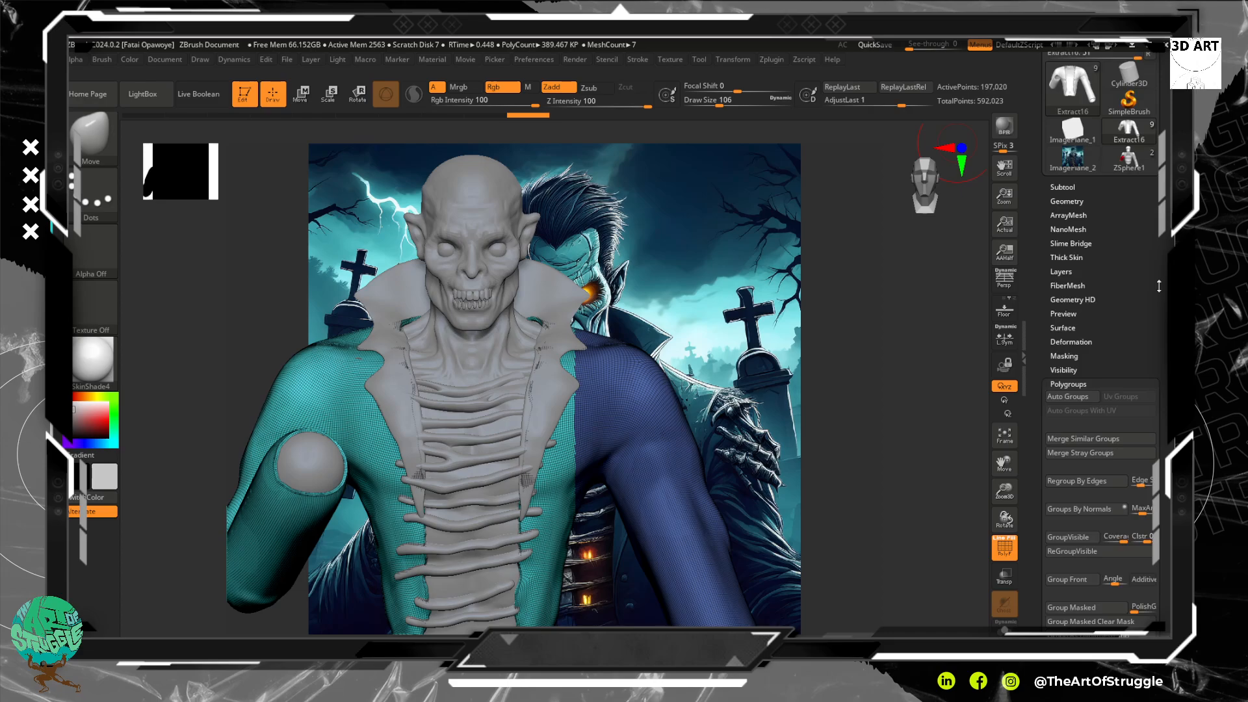
{"action": "left_click", "coordinate": [1069, 201]}
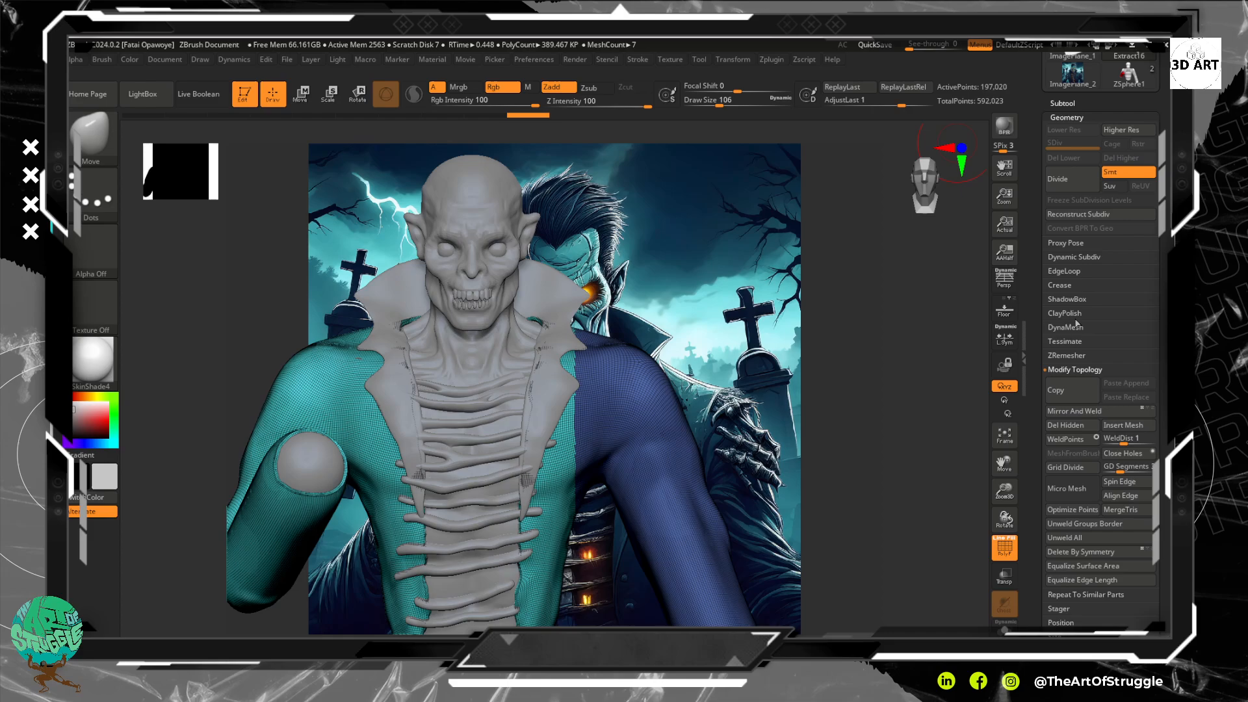
{"action": "left_click", "coordinate": [1074, 355]}
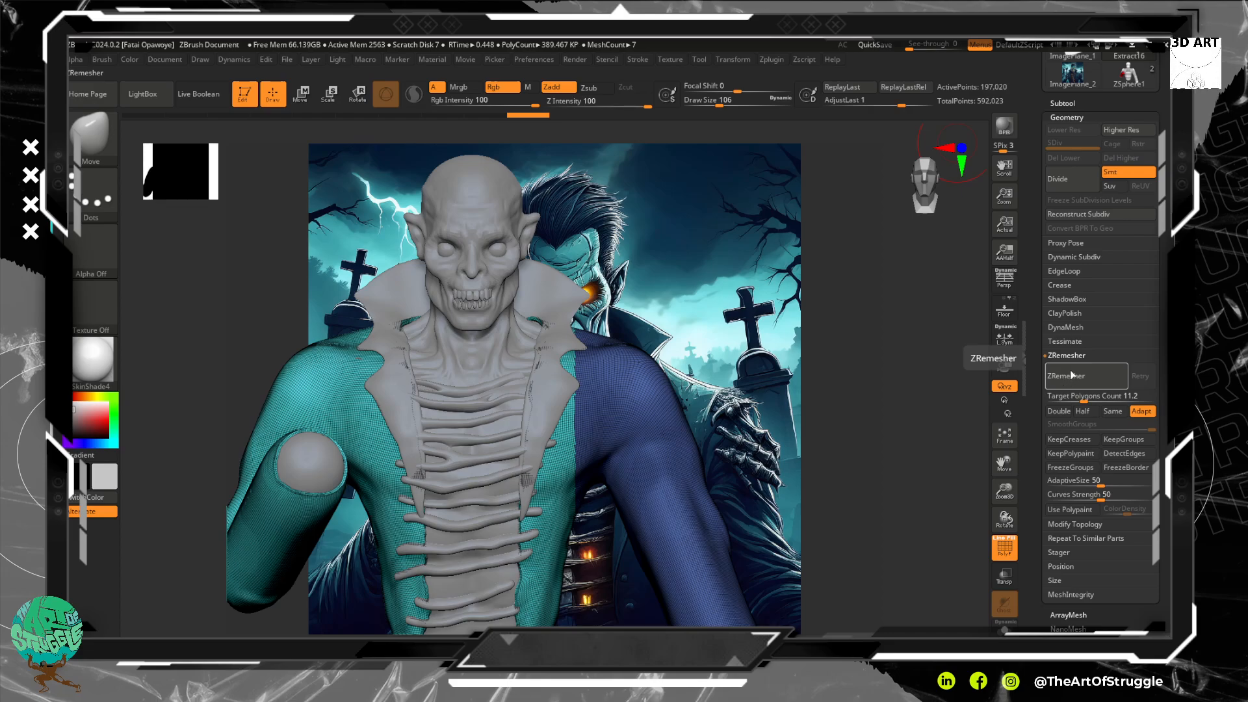
{"action": "left_click", "coordinate": [1080, 412]}
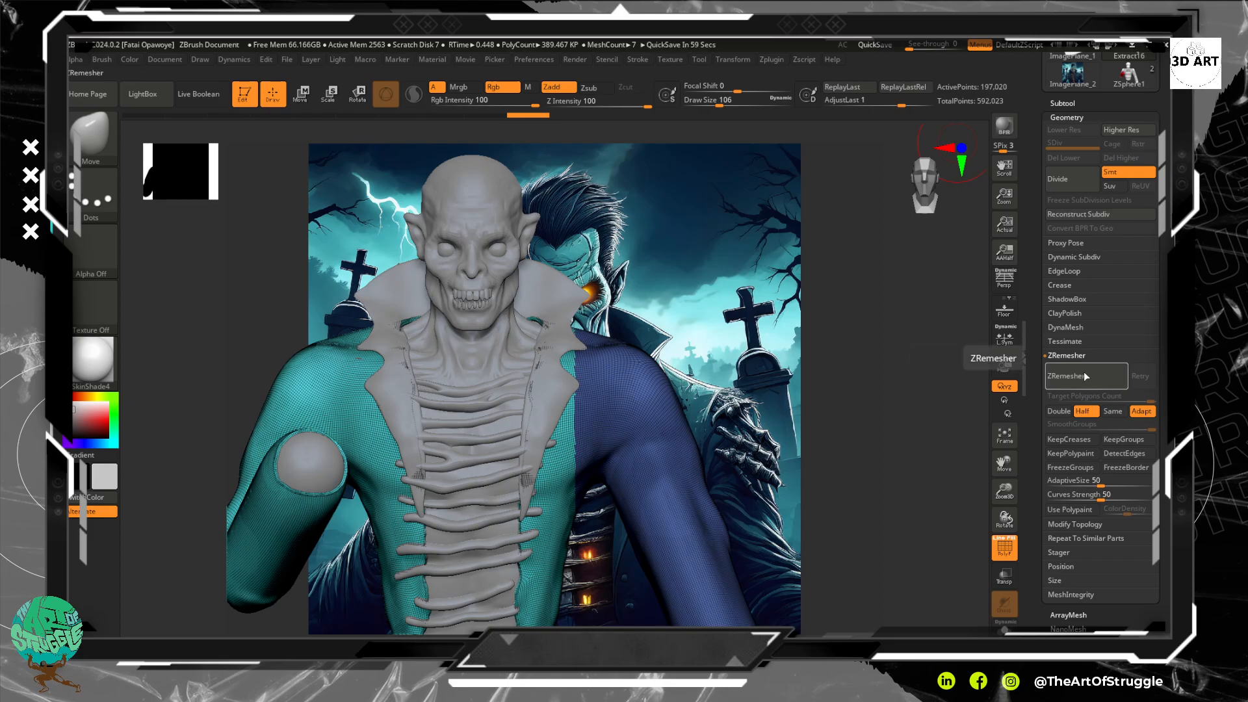
{"action": "left_click", "coordinate": [1073, 468]}
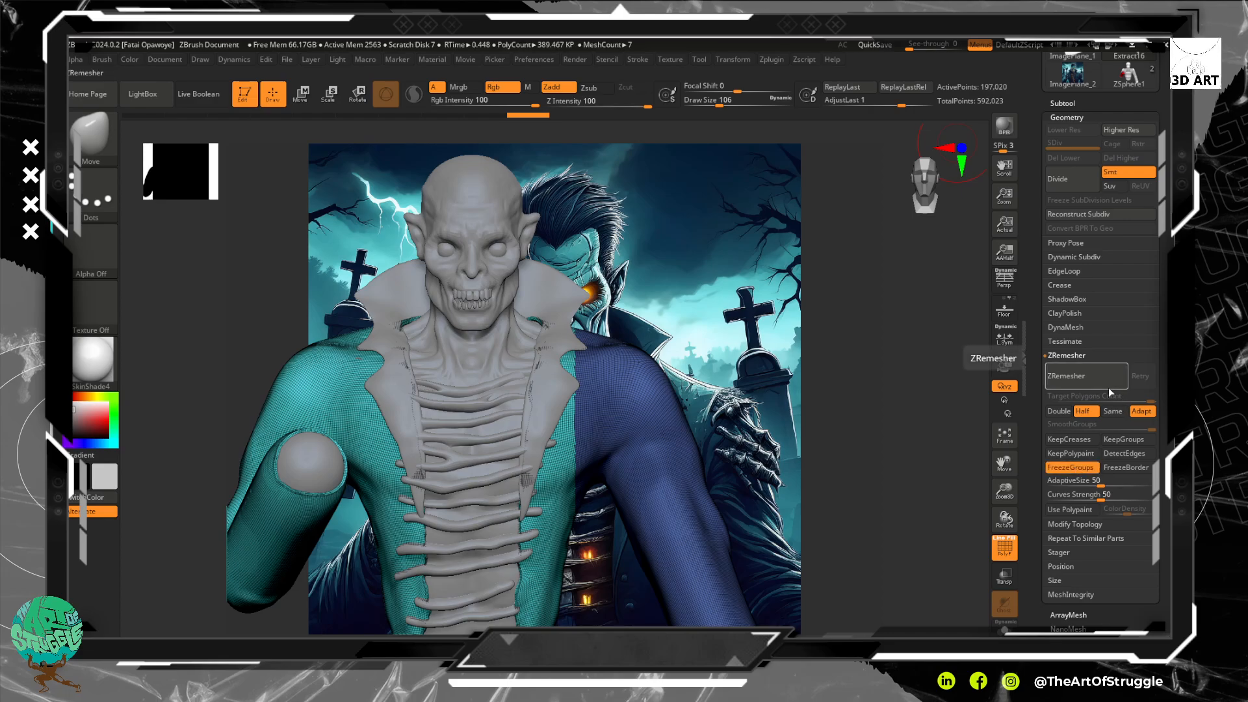
{"action": "left_click", "coordinate": [1119, 468]}
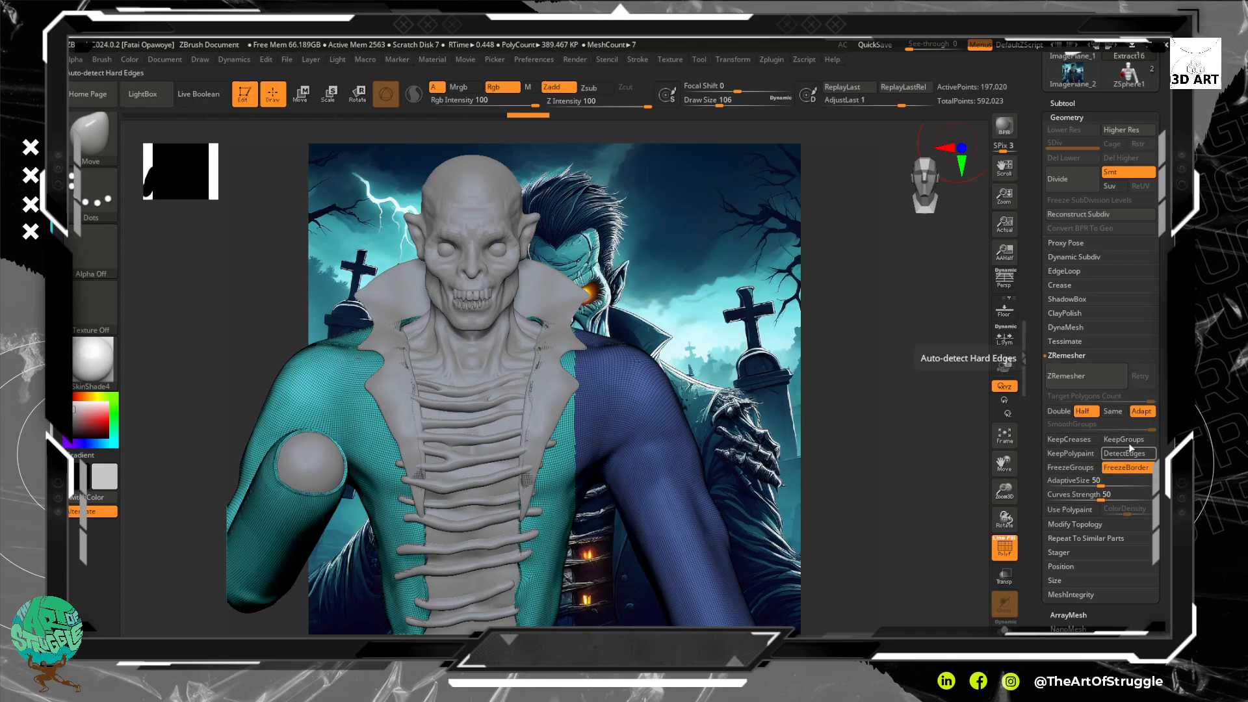
{"action": "left_click", "coordinate": [1078, 454]}
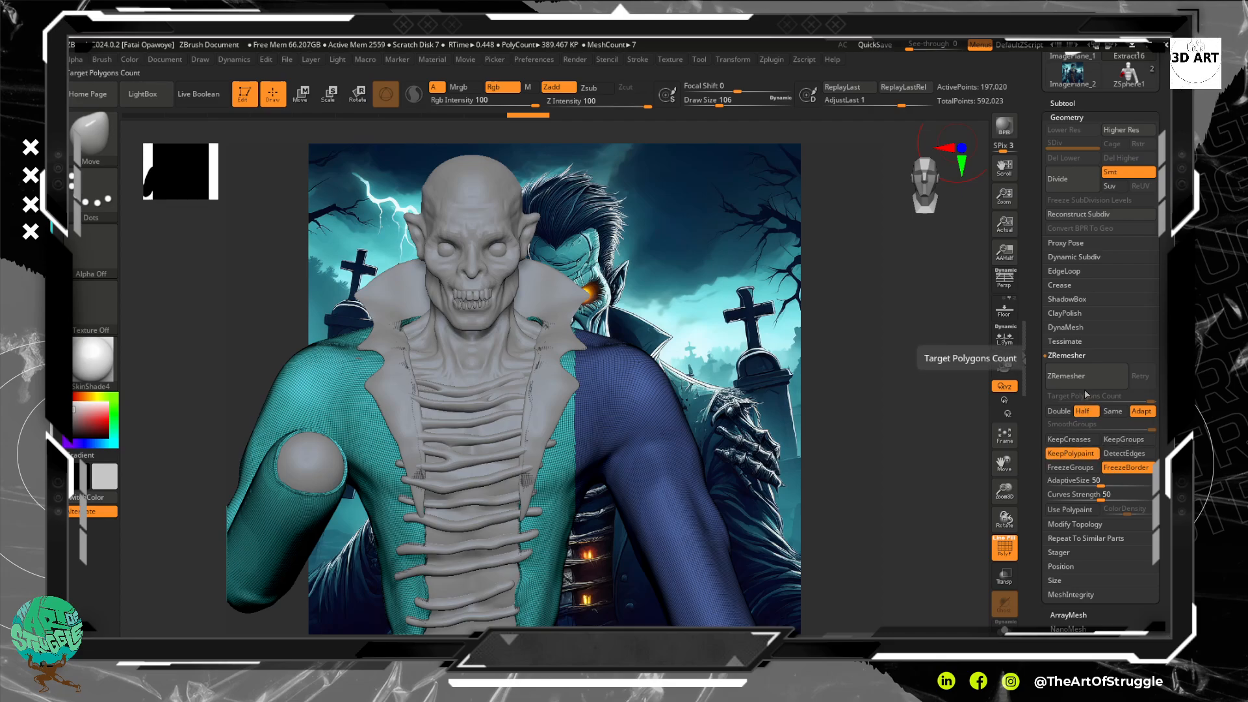
{"action": "left_click", "coordinate": [1071, 467]}
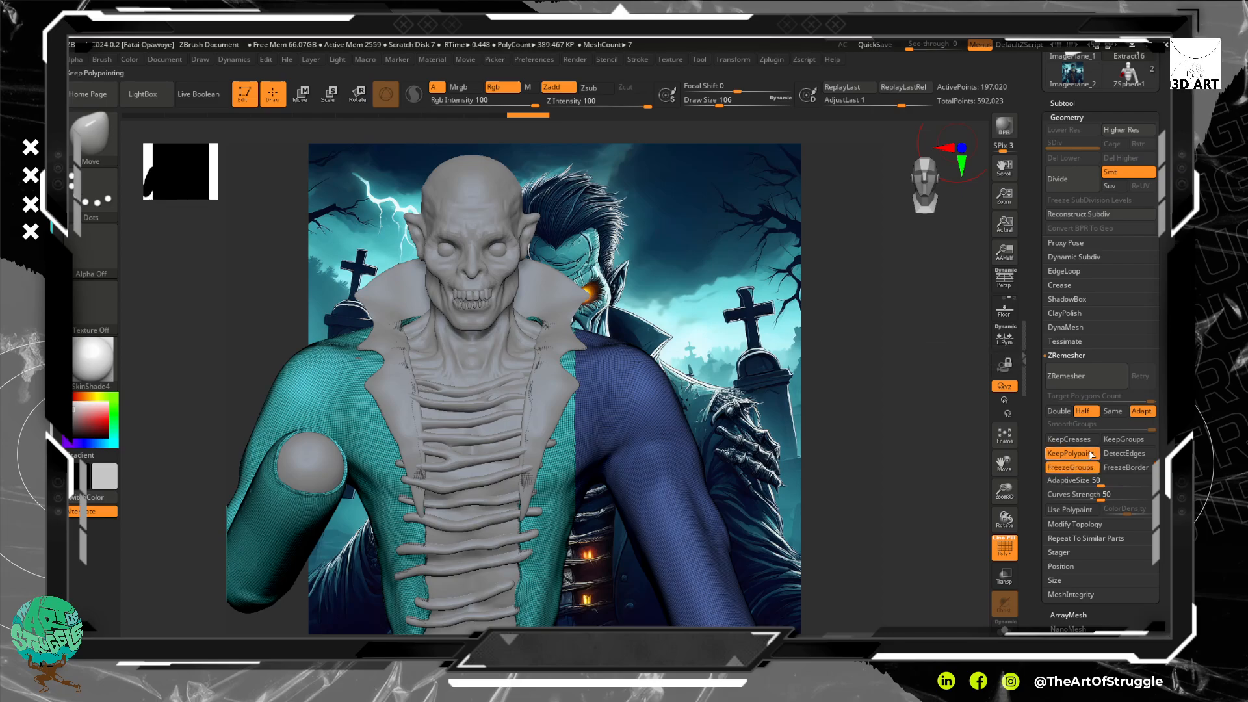
{"action": "left_click", "coordinate": [1085, 380]}
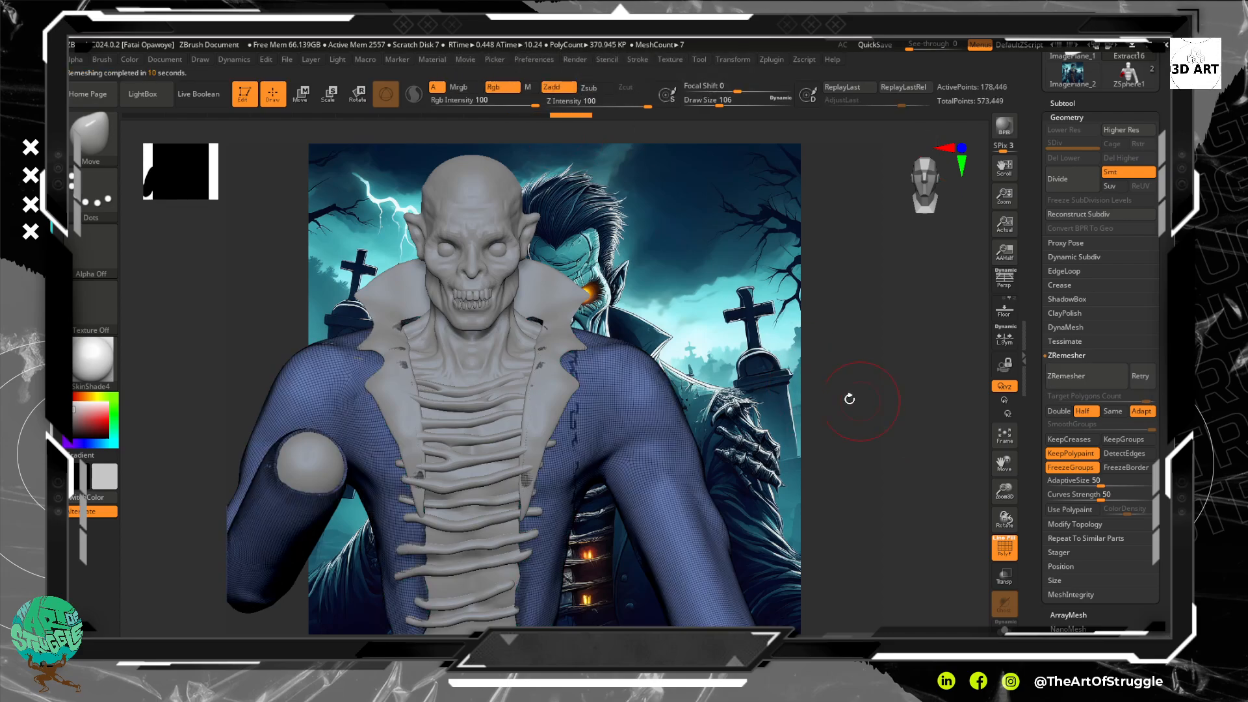
Undo the last change and examine the coat's shoulder seam beside the lapel up close with the wireframe hidden.
{"action": "mouse_move", "coordinate": [822, 426]}
{"action": "left_mouse_down"}
{"action": "mouse_move", "coordinate": [630, 438]}
{"action": "mouse_move", "coordinate": [957, 537]}
{"action": "left_mouse_up"}
{"action": "left_click", "coordinate": [1004, 547]}
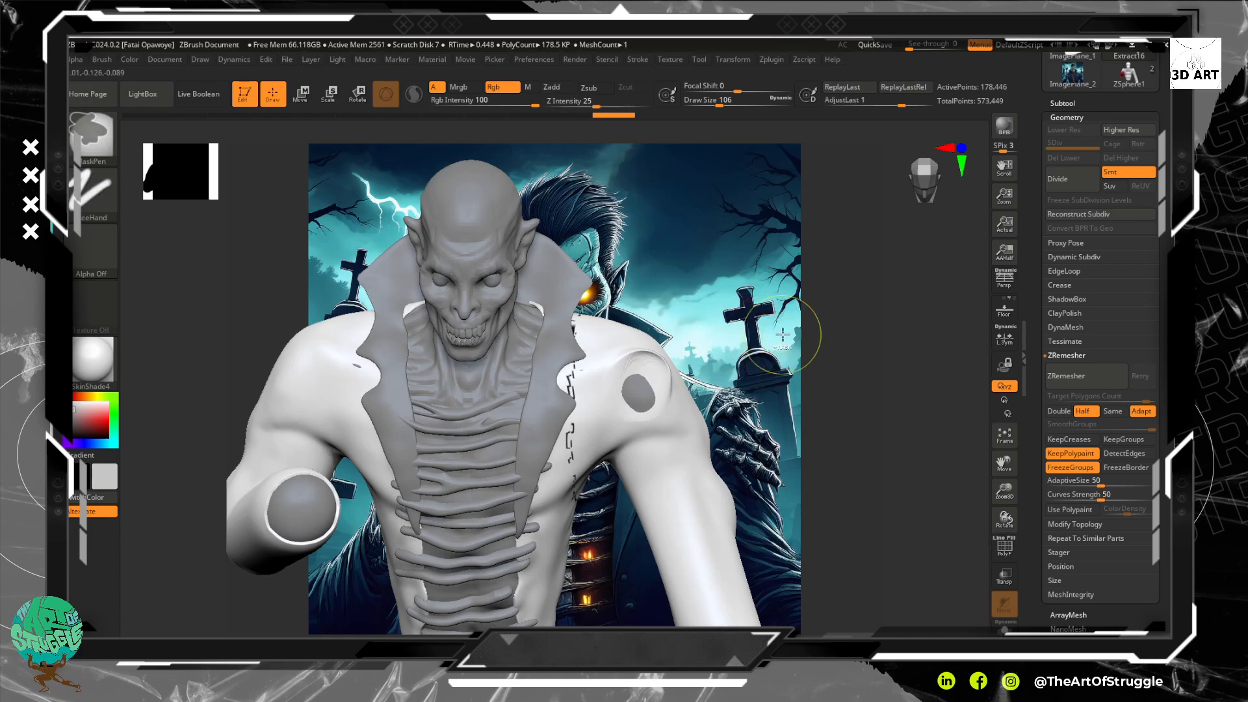
{"action": "key", "text": "ctrl+z"}
{"action": "left_click_drag", "start_coordinate": [792, 335], "coordinate": [865, 632], "text": "alt"}
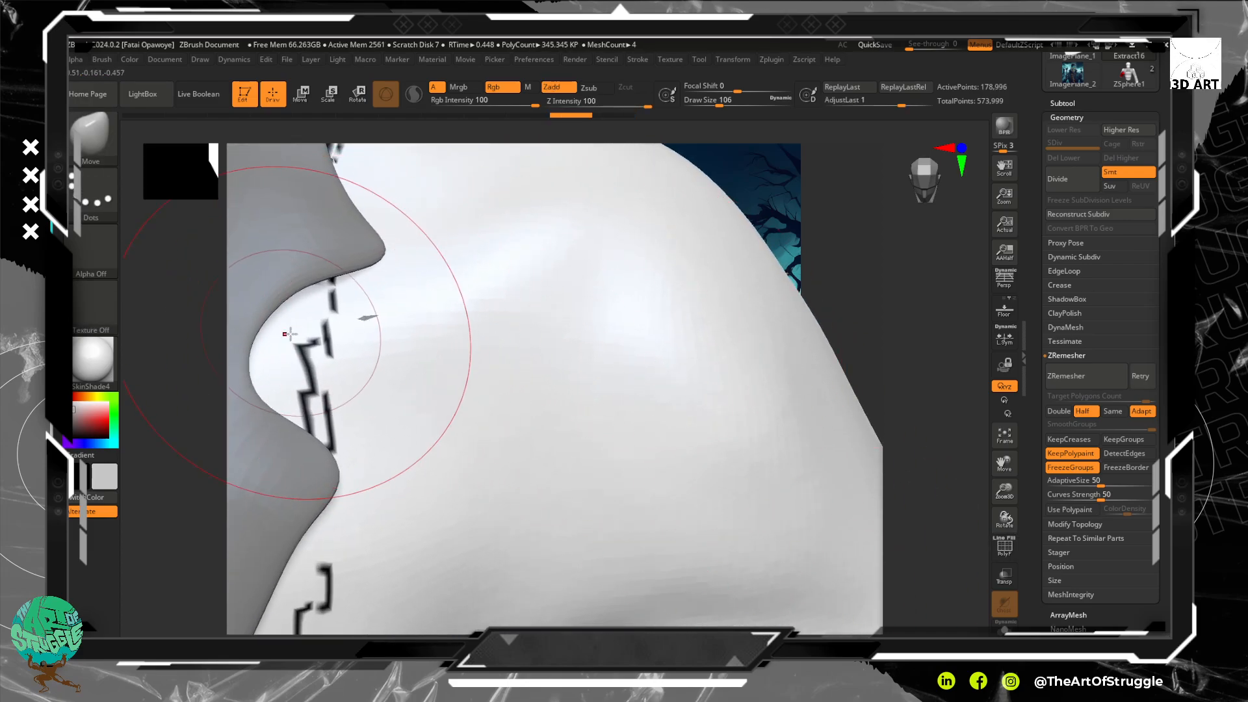
{"action": "left_click", "coordinate": [1002, 552]}
{"action": "left_click", "coordinate": [1001, 553]}
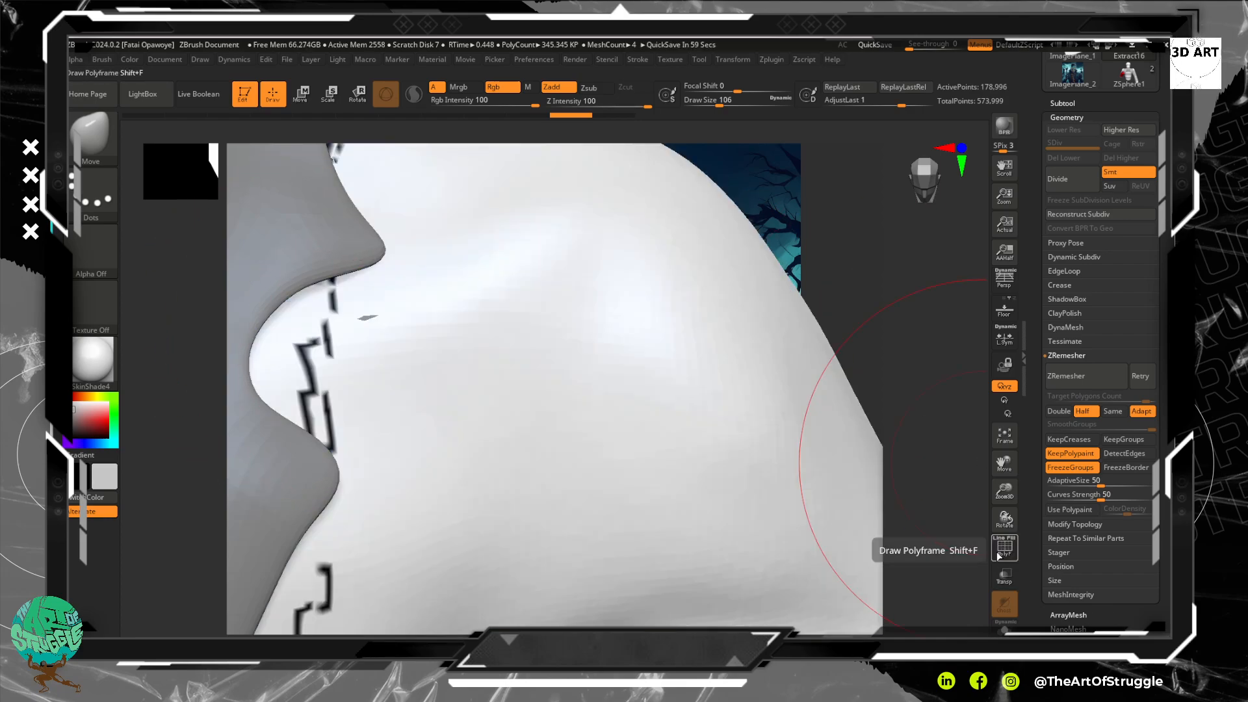
{"action": "left_click_drag", "start_coordinate": [929, 453], "coordinate": [818, 175], "text": "alt"}
{"action": "left_click_drag", "start_coordinate": [841, 469], "coordinate": [830, 423]}
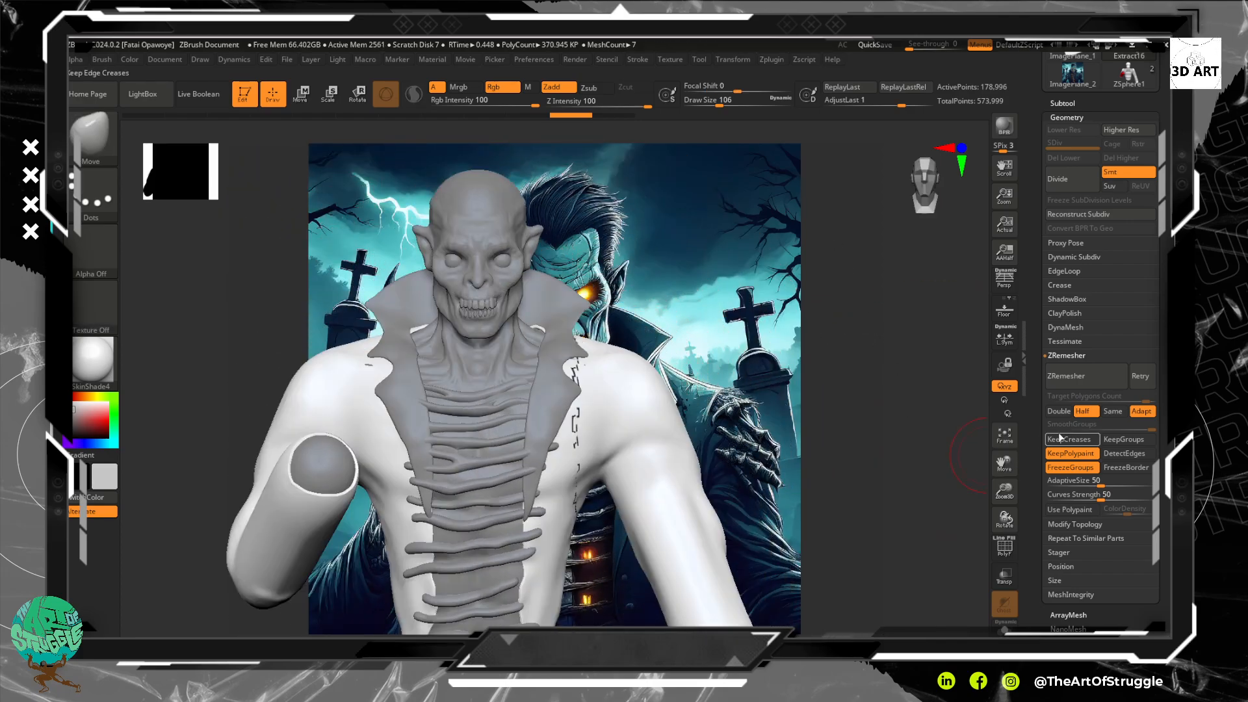
ZRemesh the coat again, then repeat it at Half with FreezeGroups and KeepPolypaint off and inspect the sleeve's wireframe.
{"action": "left_click", "coordinate": [1097, 376]}
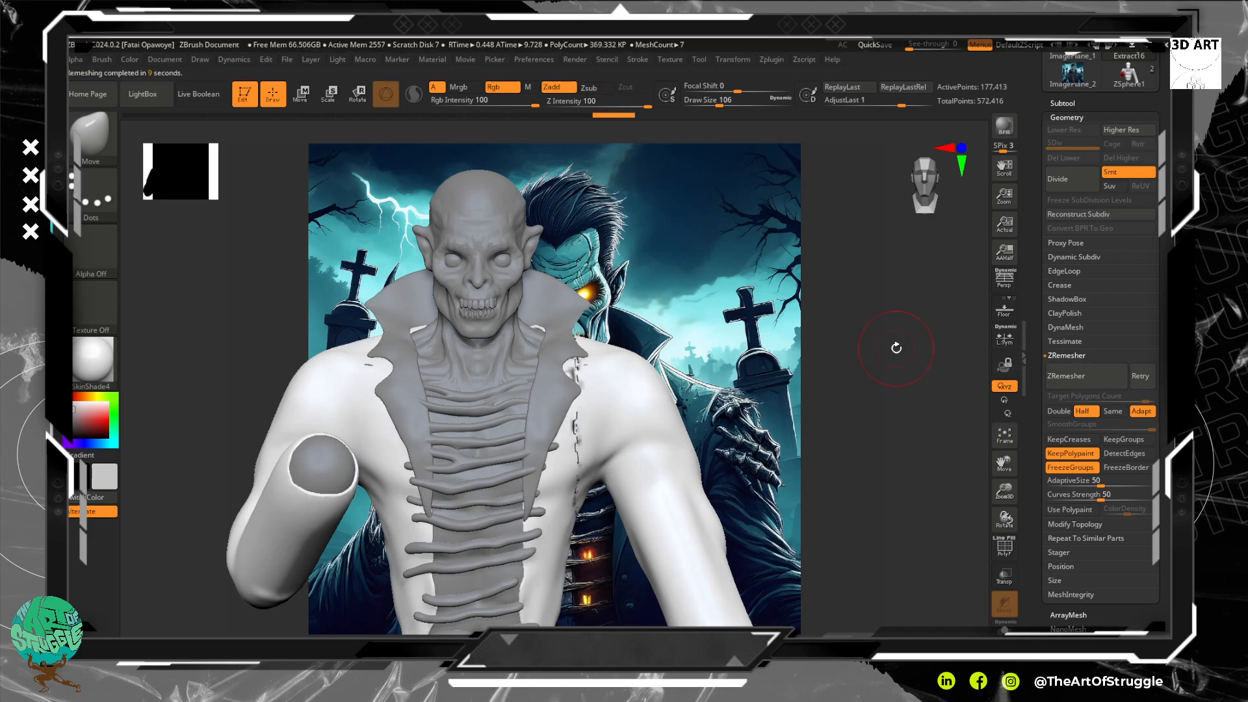
{"action": "left_click", "coordinate": [1005, 549]}
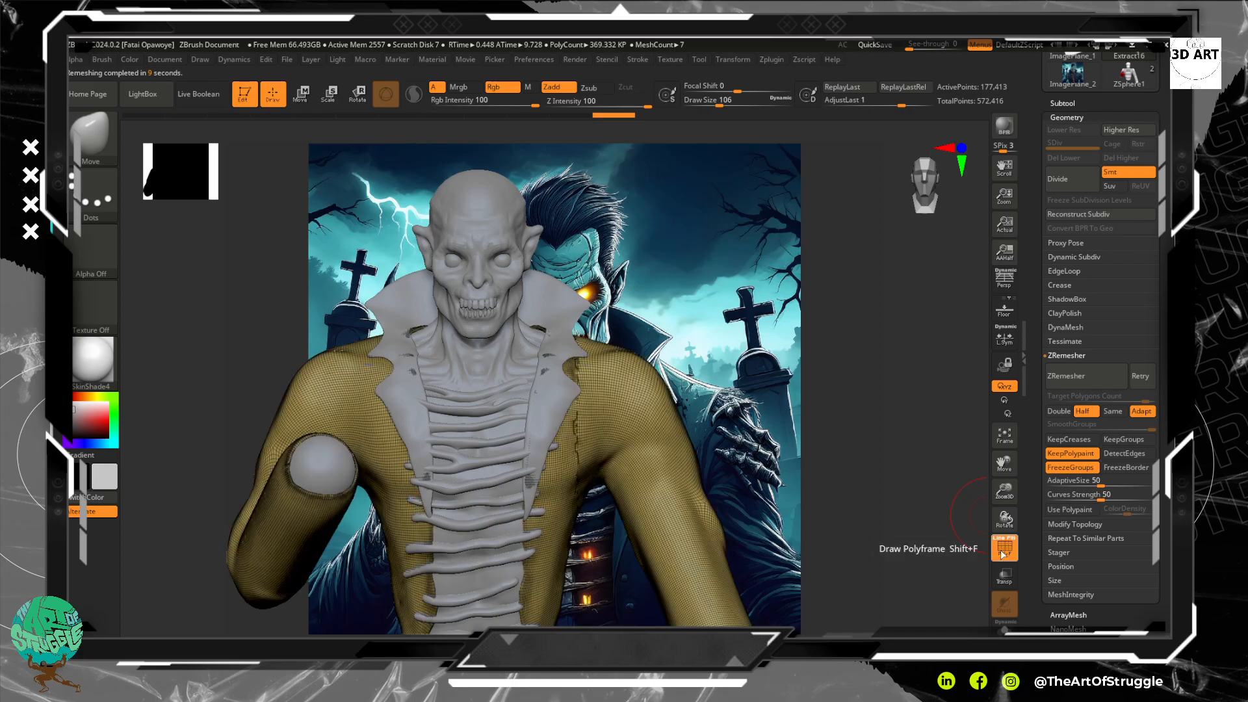
{"action": "left_click", "coordinate": [1070, 468]}
{"action": "left_click", "coordinate": [1070, 453]}
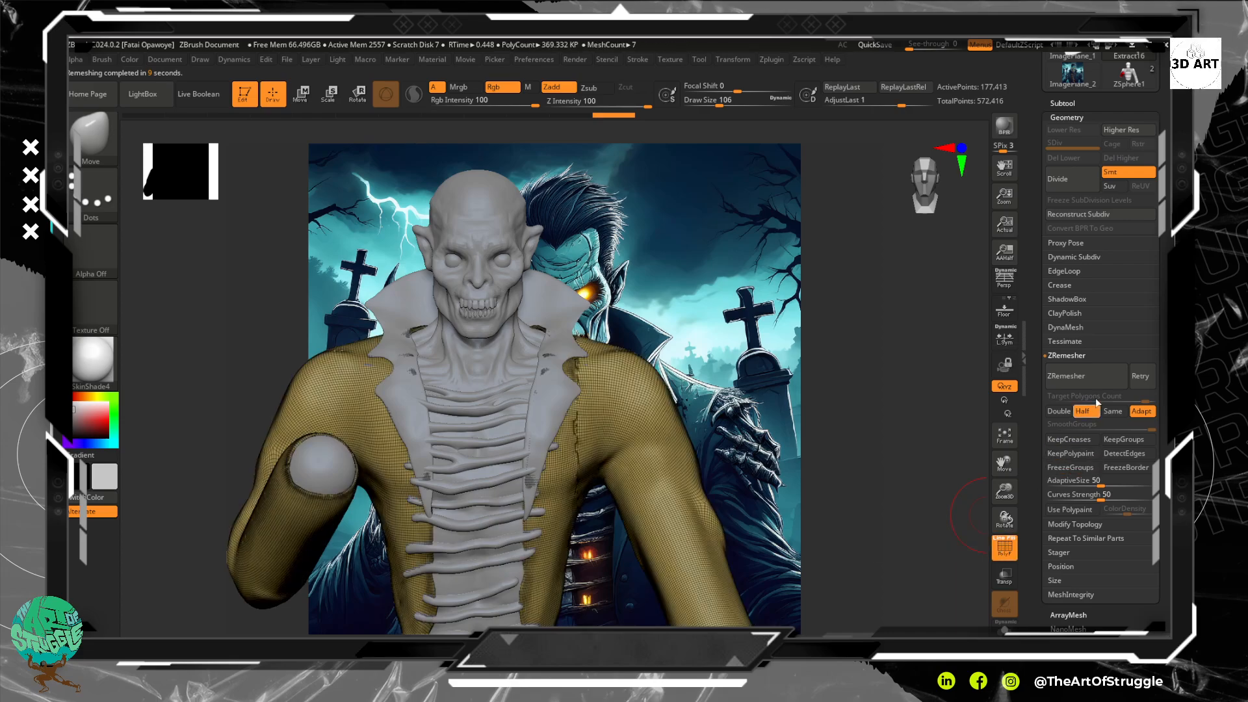
{"action": "left_click", "coordinate": [1066, 377]}
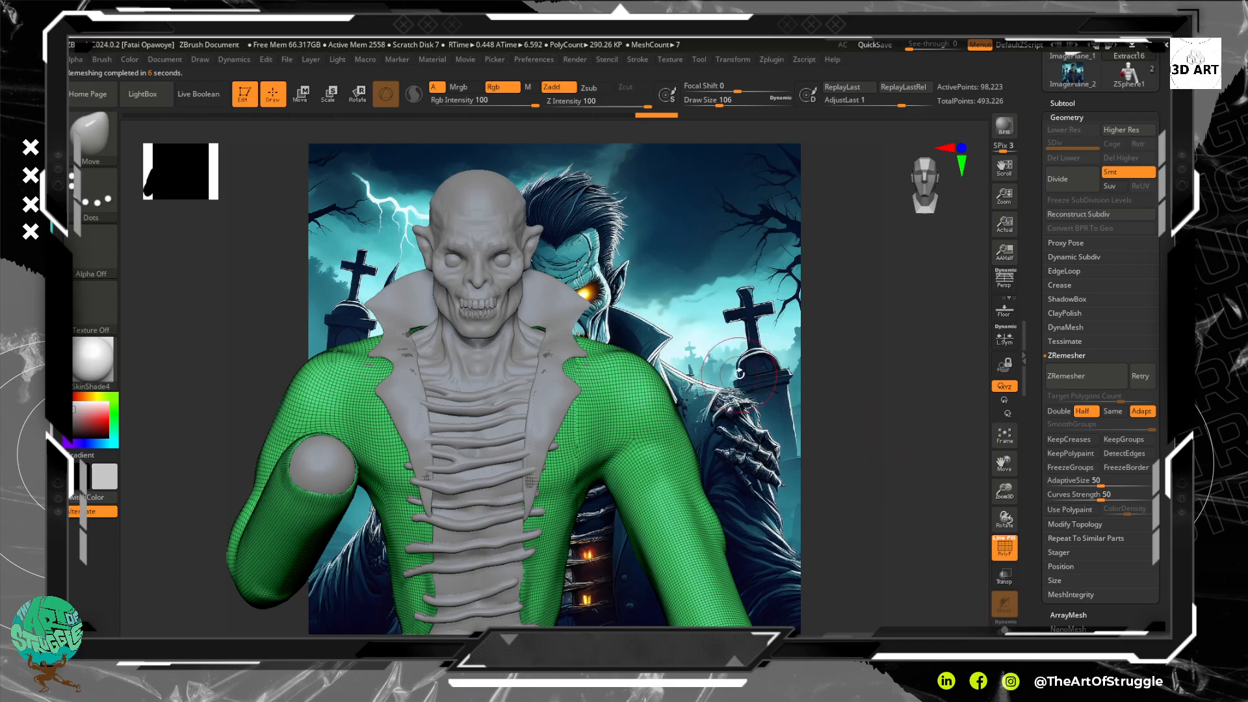
{"action": "mouse_move", "coordinate": [739, 373]}
{"action": "left_mouse_down", "text": "alt"}
{"action": "mouse_move", "coordinate": [790, 468]}
{"action": "mouse_move", "coordinate": [780, 423]}
{"action": "mouse_move", "coordinate": [722, 408]}
{"action": "mouse_move", "coordinate": [710, 334]}
{"action": "mouse_move", "coordinate": [615, 328]}
{"action": "mouse_move", "coordinate": [656, 250]}
{"action": "mouse_move", "coordinate": [728, 239]}
{"action": "mouse_move", "coordinate": [775, 381]}
{"action": "mouse_move", "coordinate": [748, 245]}
{"action": "mouse_move", "coordinate": [767, 318]}
{"action": "mouse_move", "coordinate": [730, 260]}
{"action": "mouse_move", "coordinate": [745, 357]}
{"action": "mouse_move", "coordinate": [716, 260]}
{"action": "left_mouse_up", "text": "alt"}
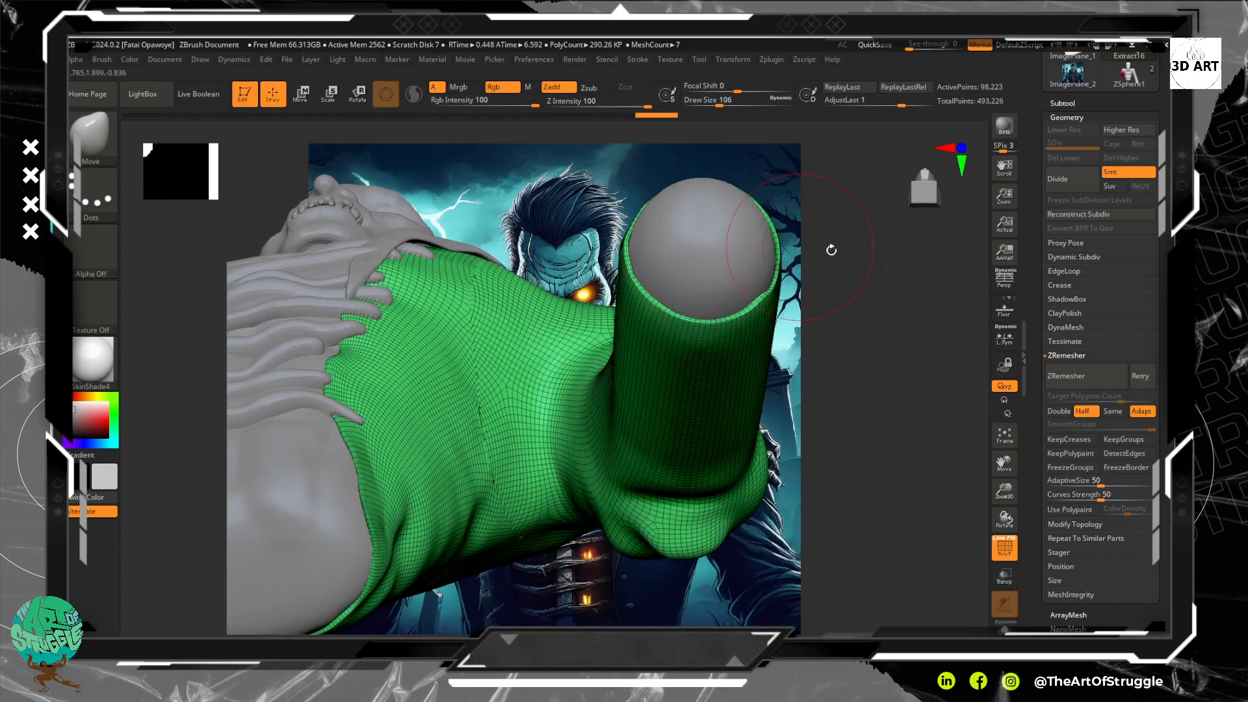
{"action": "mouse_move", "coordinate": [831, 251]}
{"action": "left_mouse_down"}
{"action": "mouse_move", "coordinate": [886, 313]}
{"action": "mouse_move", "coordinate": [864, 306]}
{"action": "mouse_move", "coordinate": [862, 243]}
{"action": "left_mouse_up"}
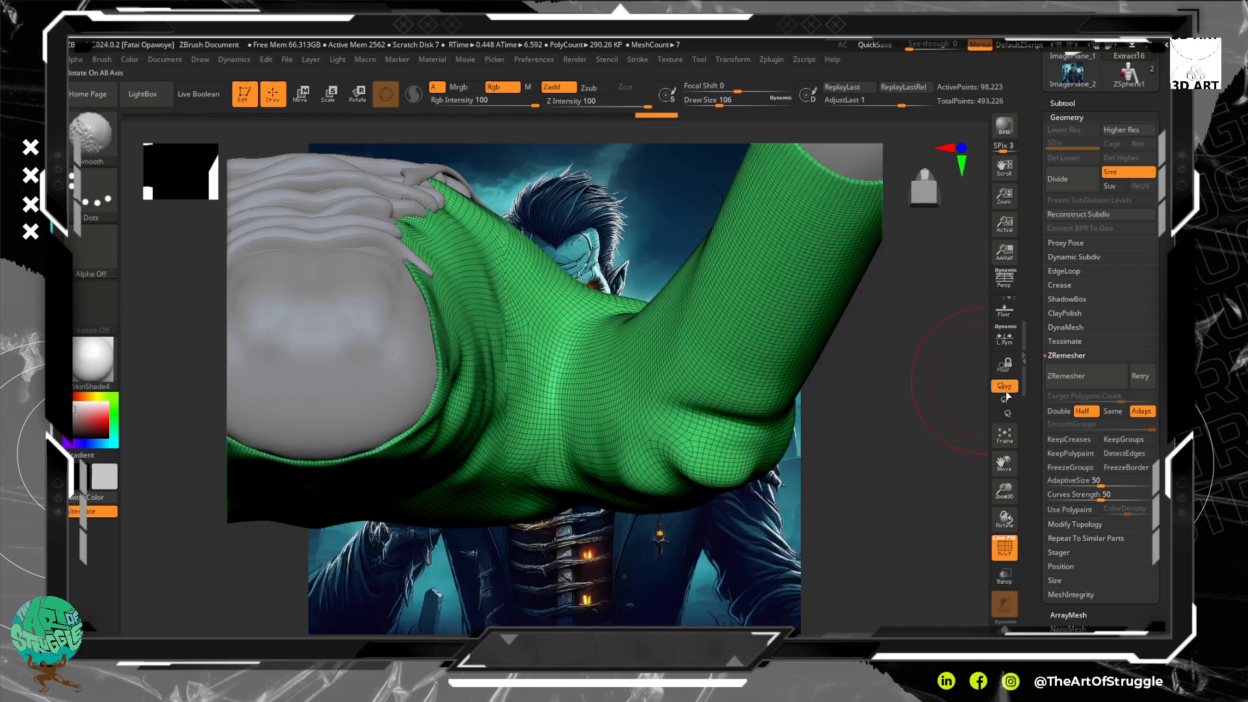
Switch off ZRemesher's Half option, try smoothing the shoulder mesh near the lapel, and undo the stroke.
{"action": "left_click", "coordinate": [1083, 411]}
{"action": "left_click_drag", "start_coordinate": [901, 365], "coordinate": [850, 538]}
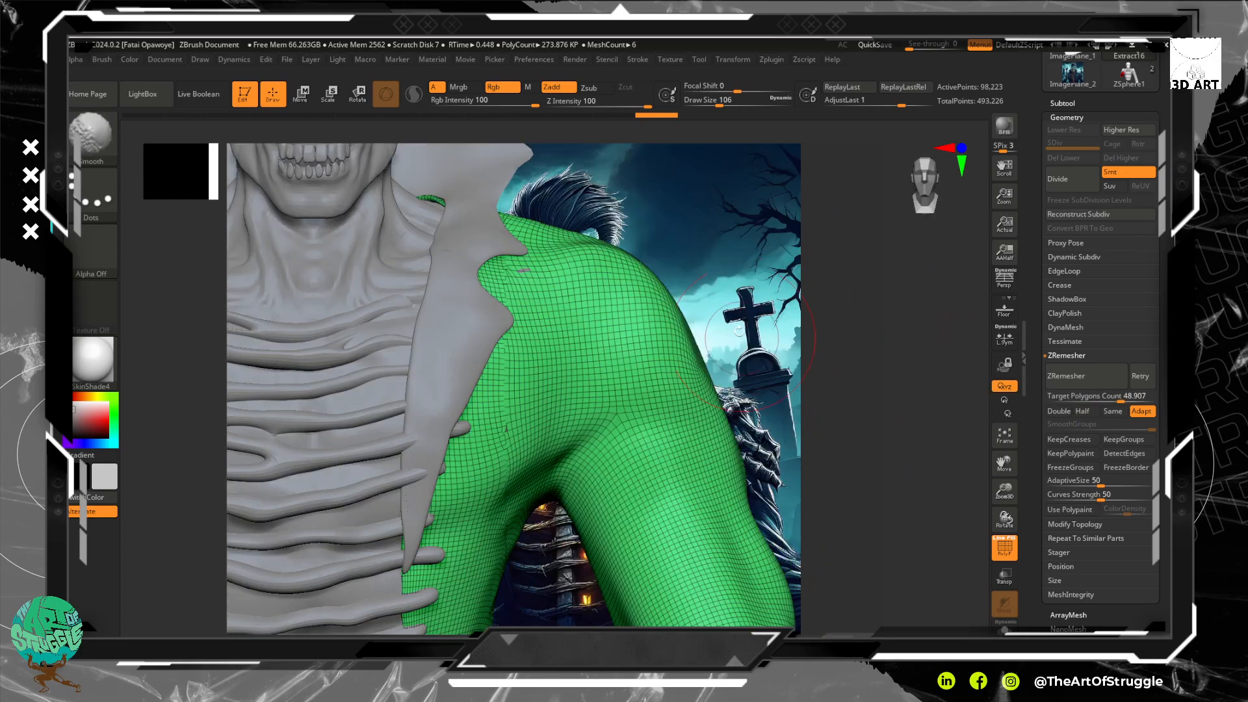
{"action": "left_click_drag", "start_coordinate": [853, 495], "coordinate": [790, 465]}
{"action": "left_click_drag", "start_coordinate": [510, 267], "coordinate": [538, 267], "text": "shift"}
{"action": "key", "text": "ctrl+z"}
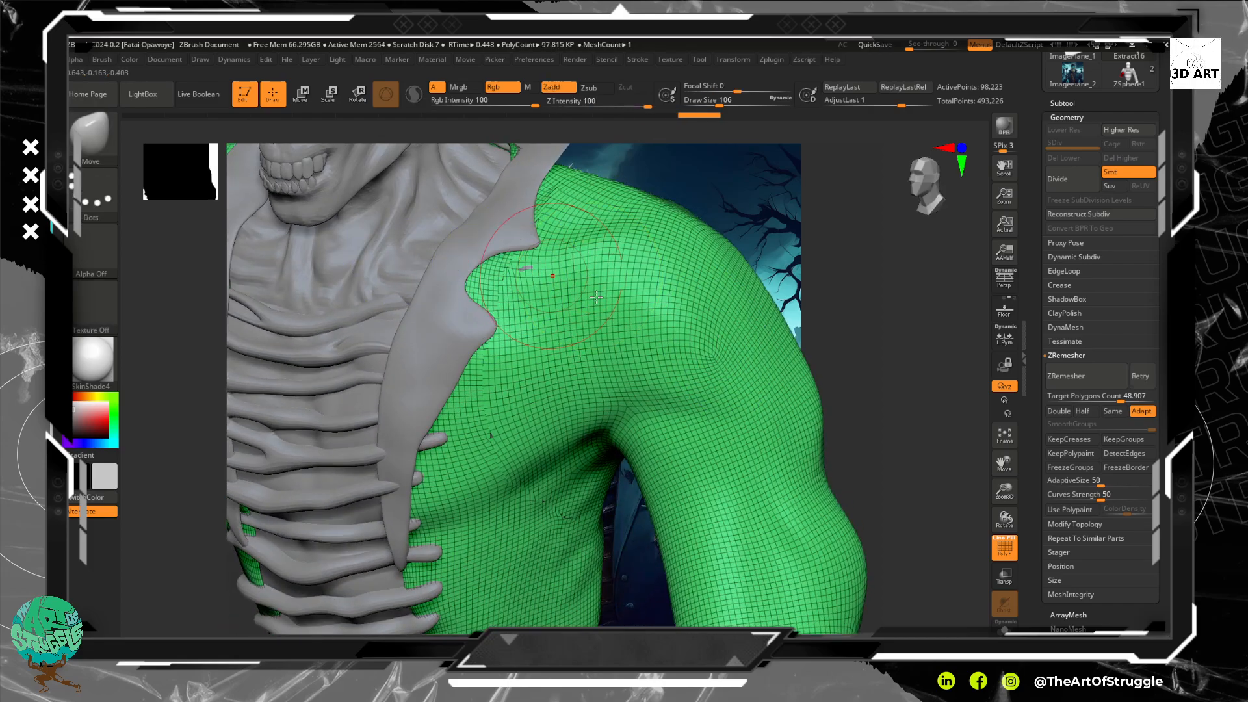
ZRemesh the coat with a Target Polygons Count of 48.907 and display its wireframe.
{"action": "left_click", "coordinate": [1004, 548]}
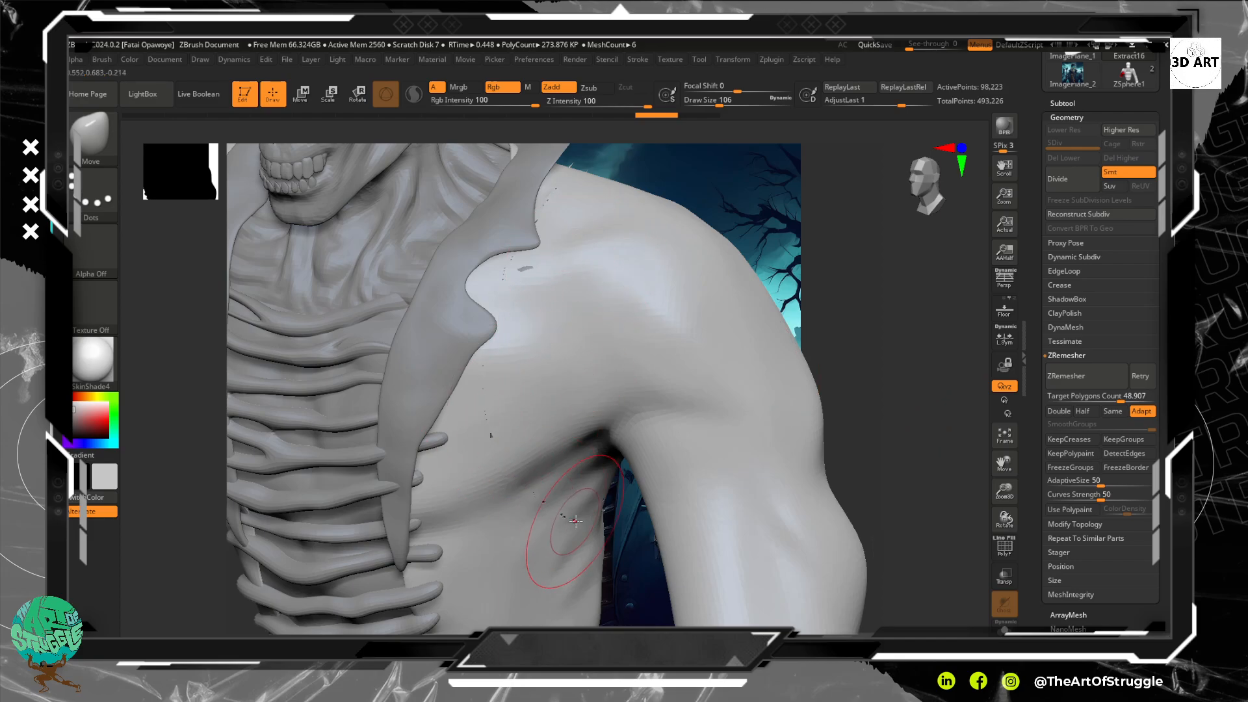
{"action": "left_click_drag", "start_coordinate": [886, 377], "coordinate": [895, 312], "text": "alt"}
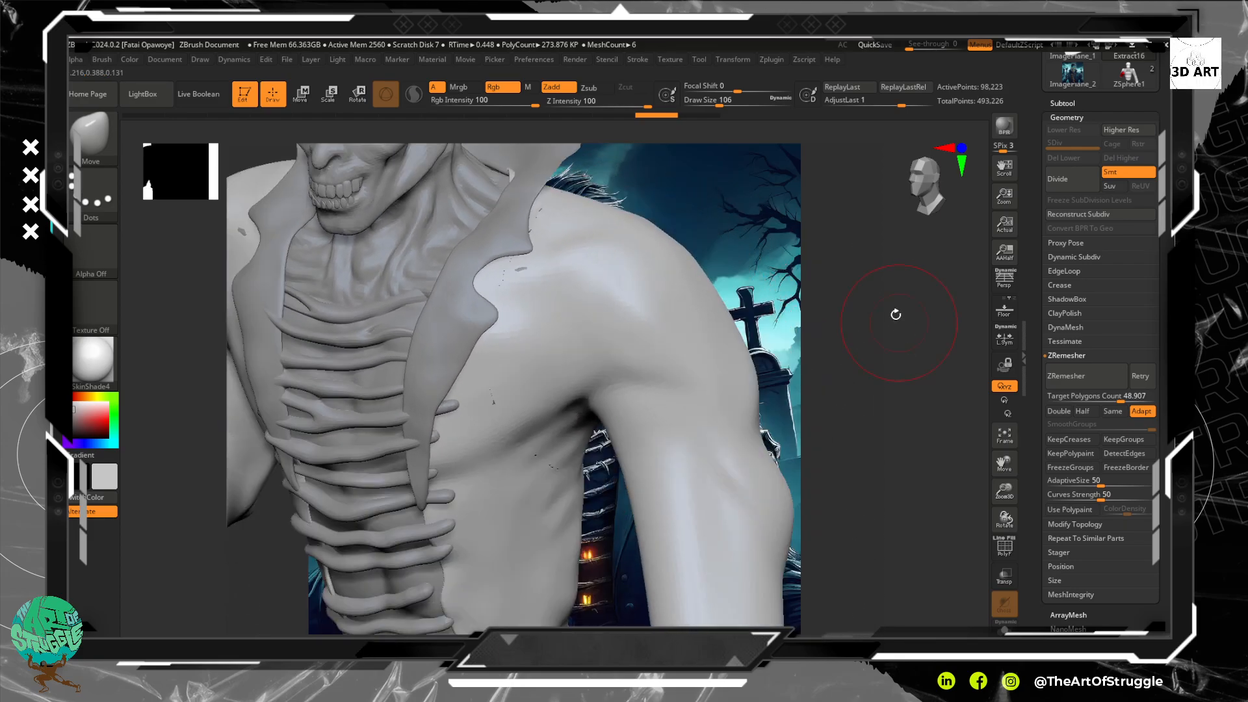
{"action": "left_click", "coordinate": [1105, 376]}
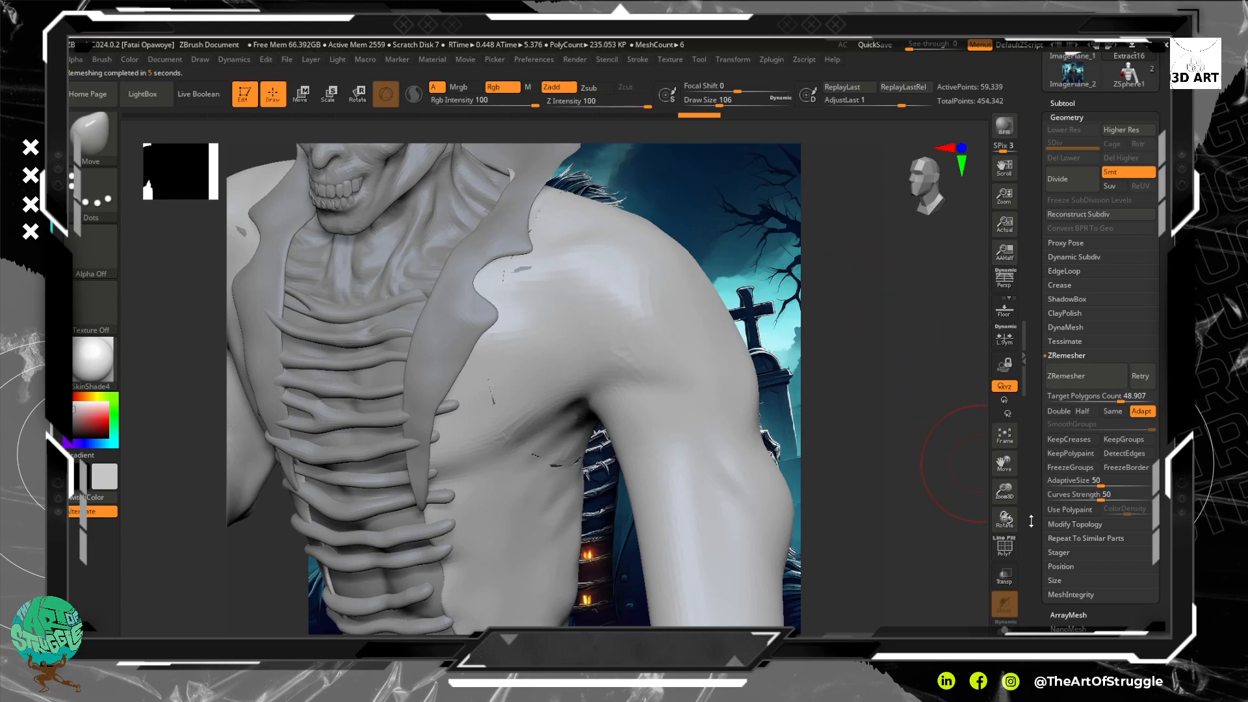
{"action": "left_click", "coordinate": [1016, 555]}
{"action": "left_click", "coordinate": [1016, 555]}
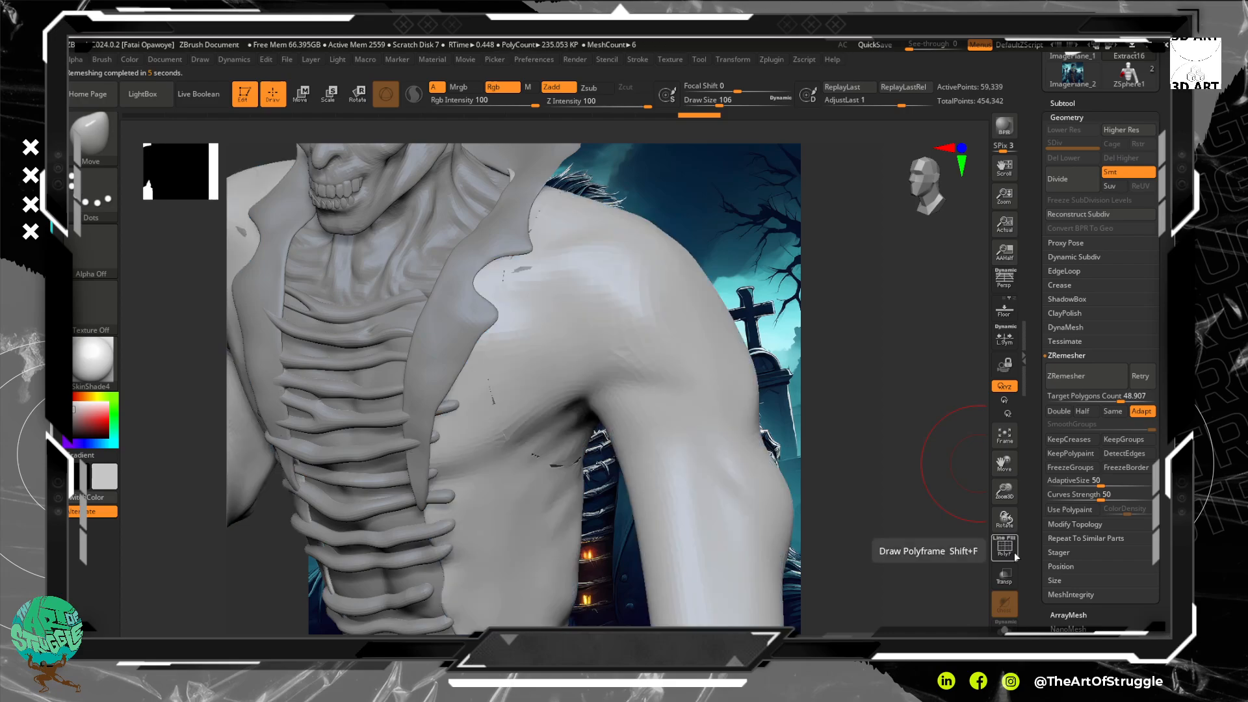
{"action": "left_click", "coordinate": [1016, 555]}
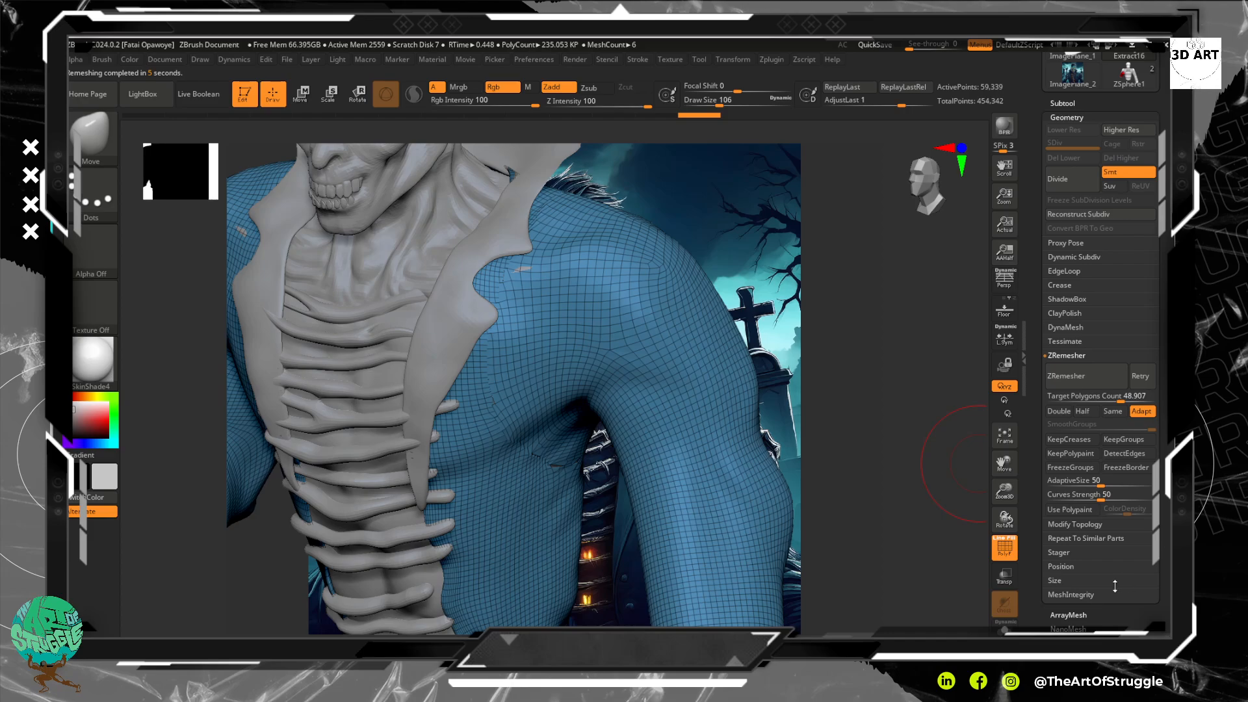
Close the holes in the coat's mesh with Close Holes and reopen the ZRemesher options.
{"action": "left_click", "coordinate": [1079, 525]}
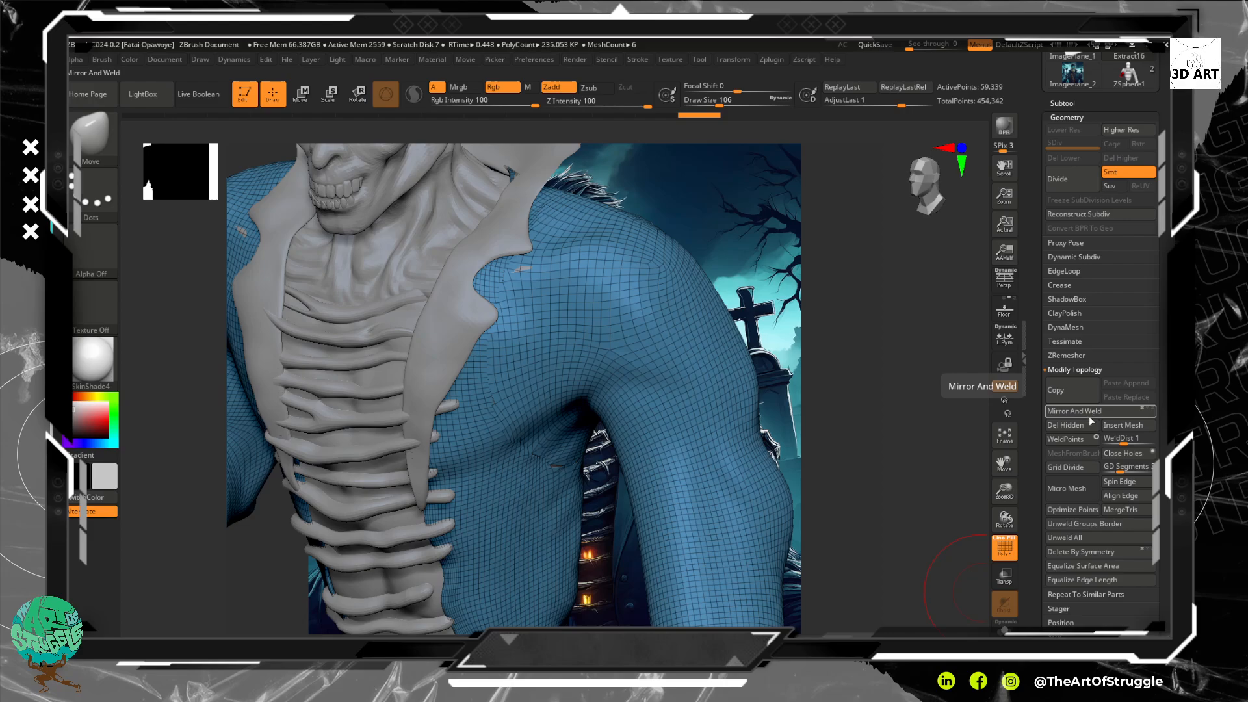
{"action": "left_click", "coordinate": [1132, 453]}
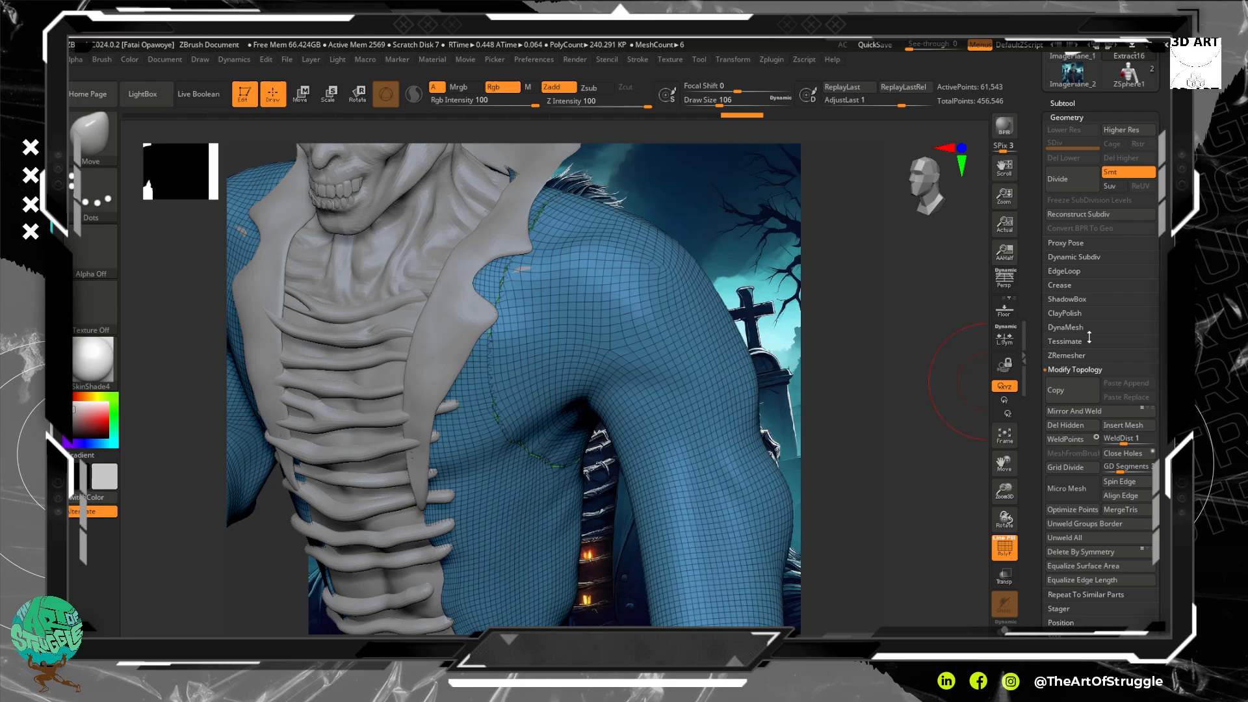
{"action": "left_click", "coordinate": [1070, 356]}
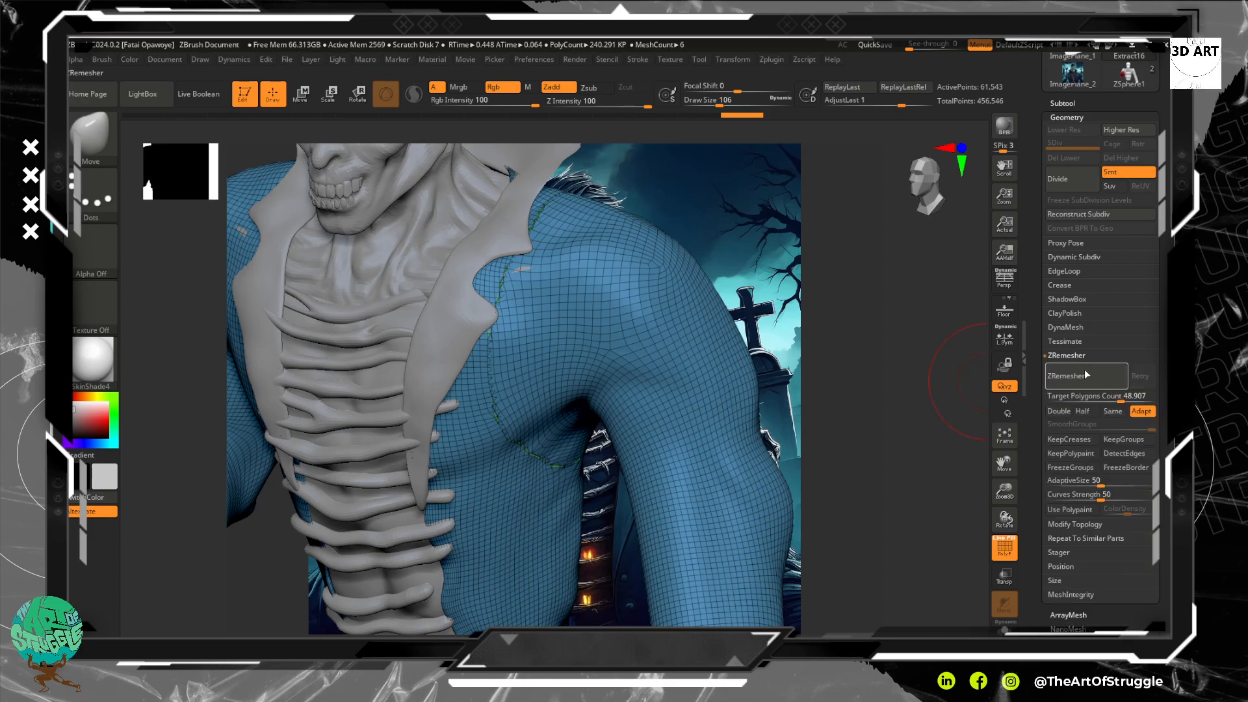
Try ZRemeshing the coat at Half, check the sleeve seam, and undo the remesh.
{"action": "left_click", "coordinate": [1083, 410]}
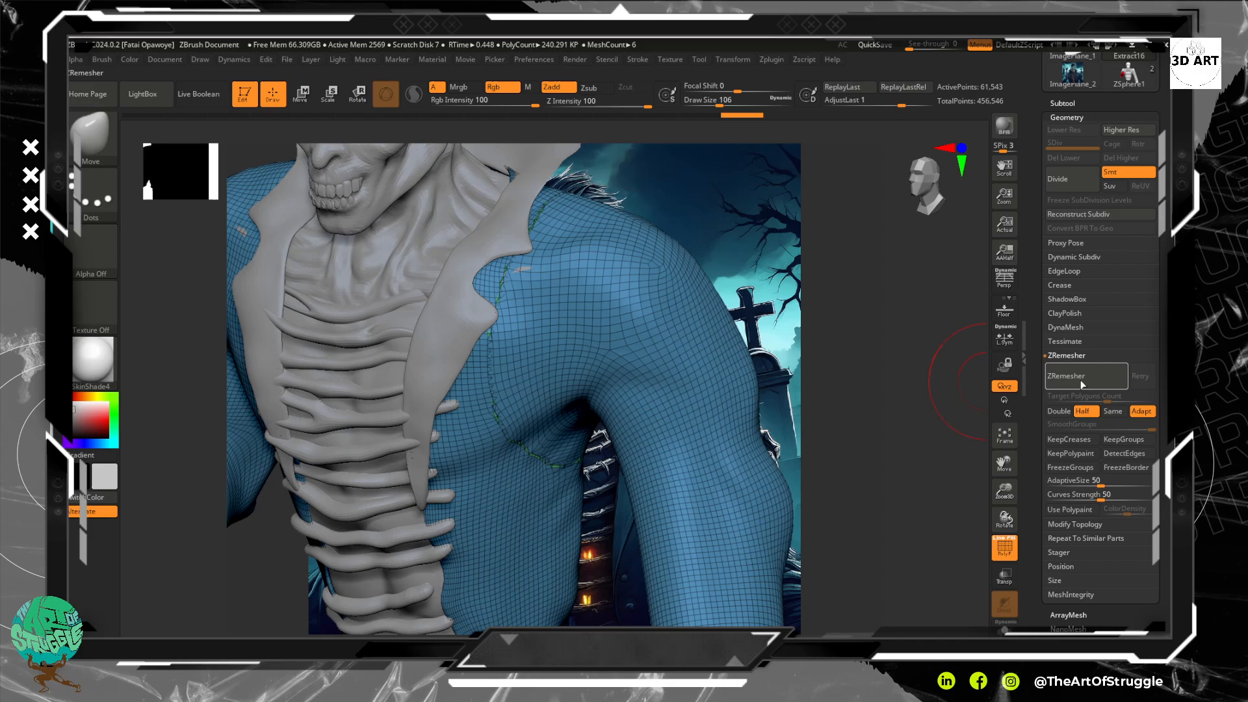
{"action": "left_click", "coordinate": [1085, 377]}
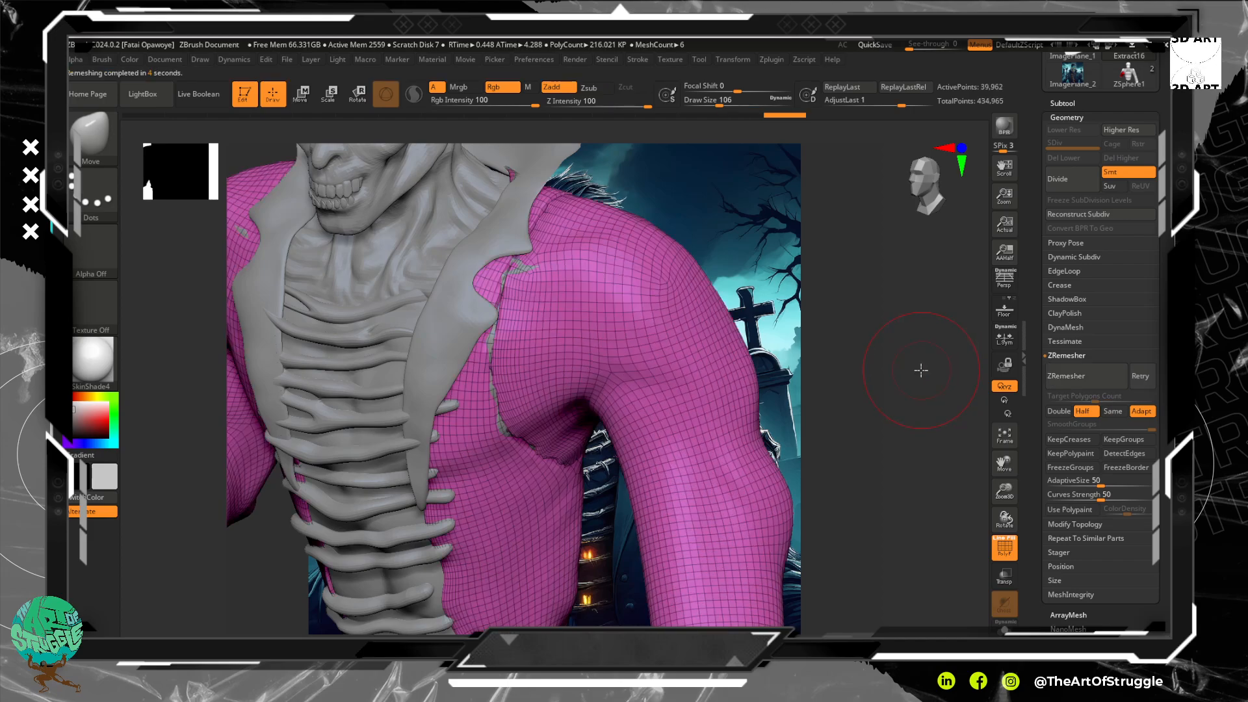
{"action": "mouse_move", "coordinate": [921, 370]}
{"action": "left_mouse_down"}
{"action": "mouse_move", "coordinate": [882, 253]}
{"action": "mouse_move", "coordinate": [837, 372]}
{"action": "mouse_move", "coordinate": [941, 371]}
{"action": "left_mouse_up"}
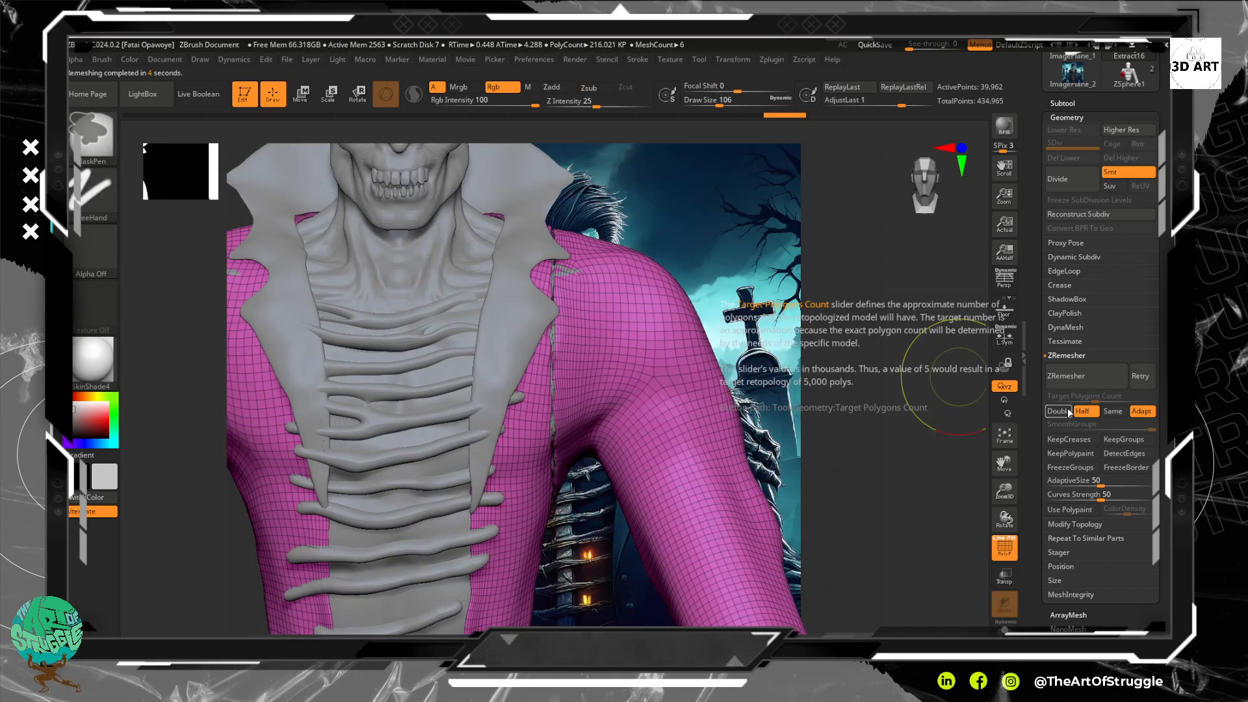
{"action": "key", "text": "ctrl+z"}
Switch ZRemesher to Same, try remeshing the coat, and undo the remesh.
{"action": "left_click", "coordinate": [1113, 411]}
{"action": "left_click", "coordinate": [1085, 377]}
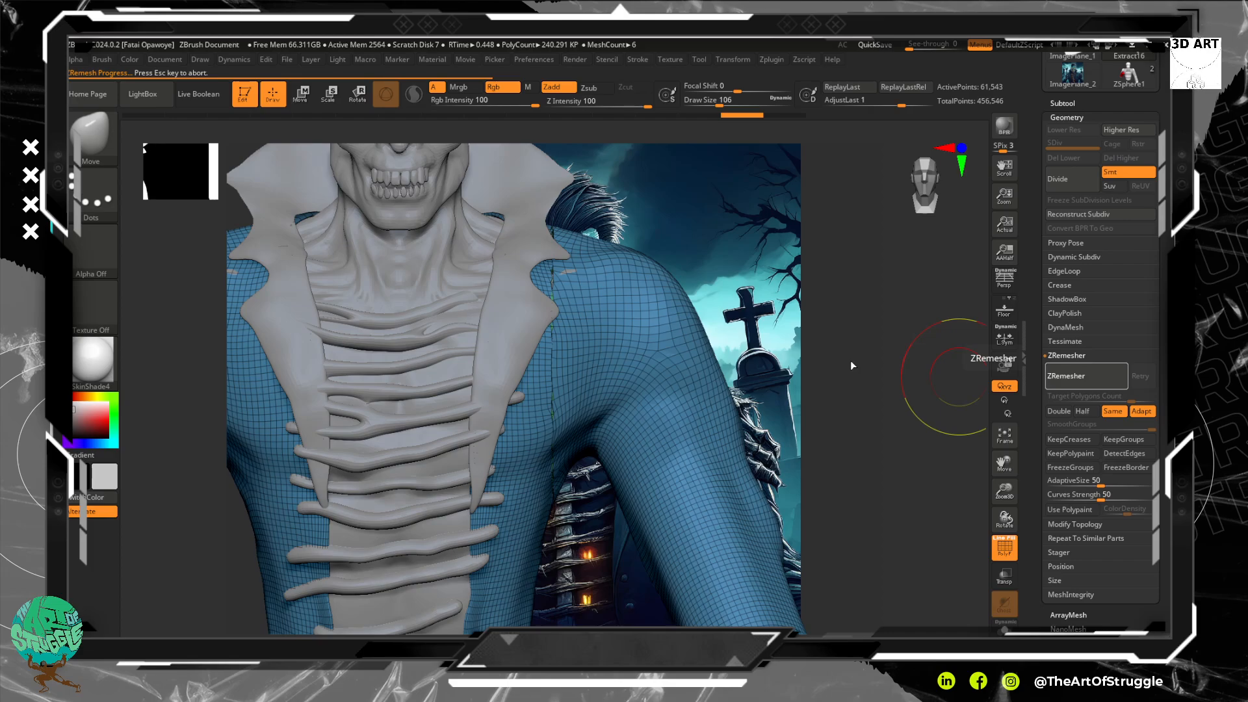
{"action": "key", "text": "ctrl+z"}
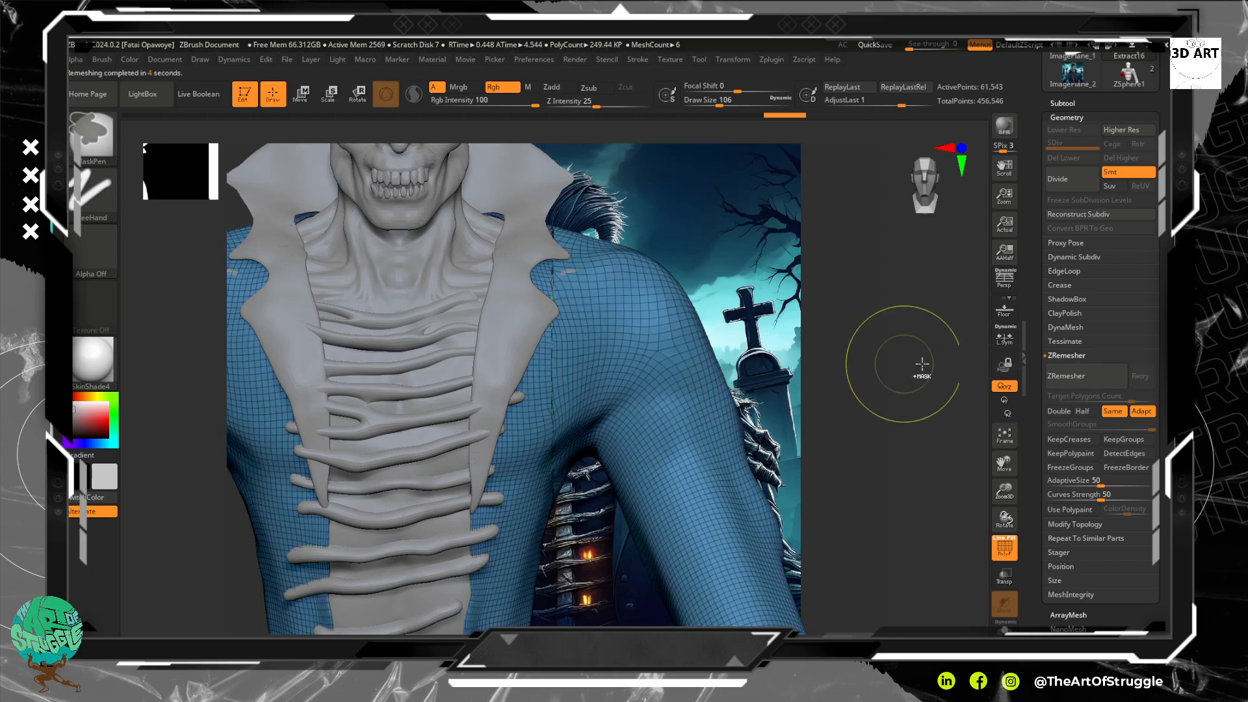
DynaMesh the coat at Resolution 128, then ZRemesh it with Same on.
{"action": "left_click", "coordinate": [1069, 327]}
{"action": "left_click", "coordinate": [1074, 351]}
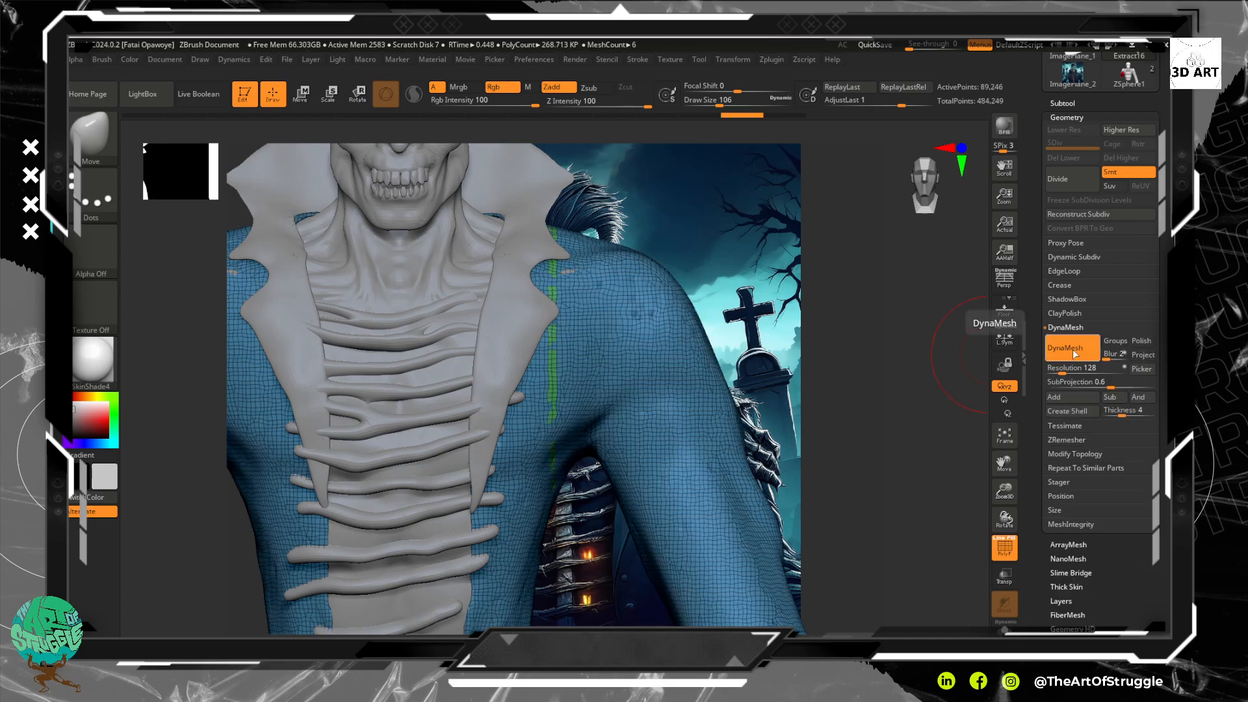
{"action": "left_click_drag", "start_coordinate": [866, 396], "coordinate": [896, 301], "text": "alt"}
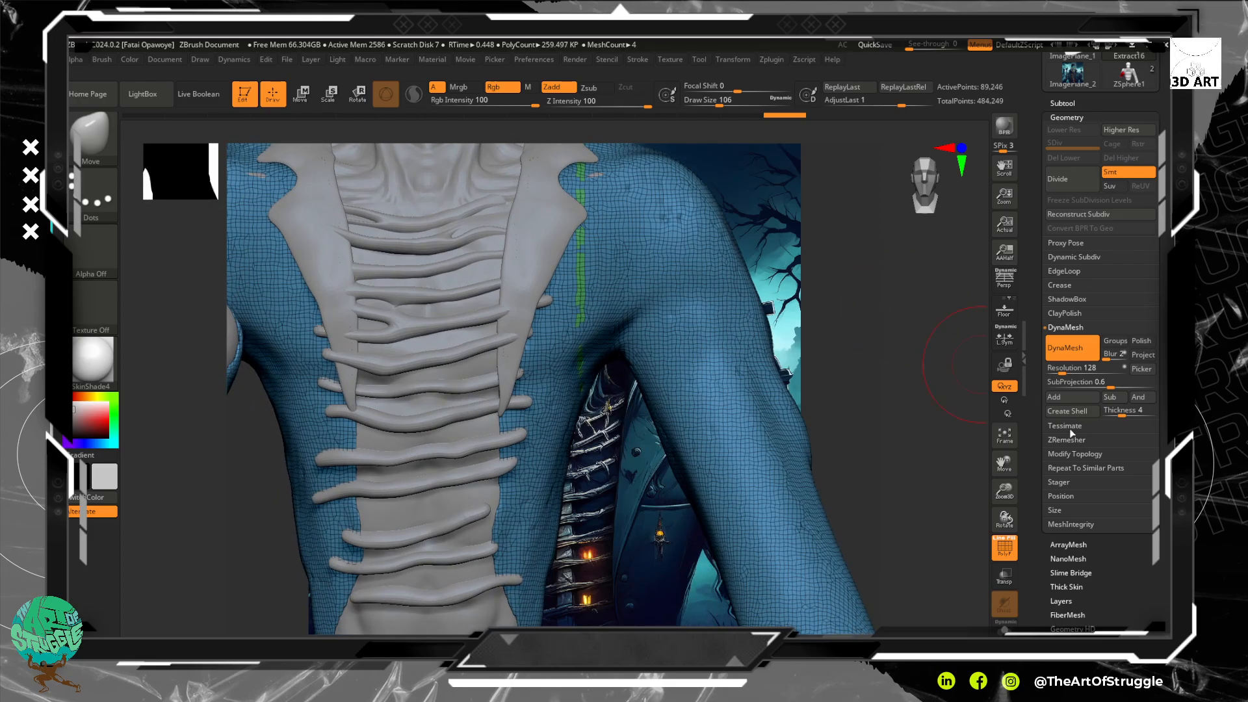
{"action": "left_click", "coordinate": [1070, 453]}
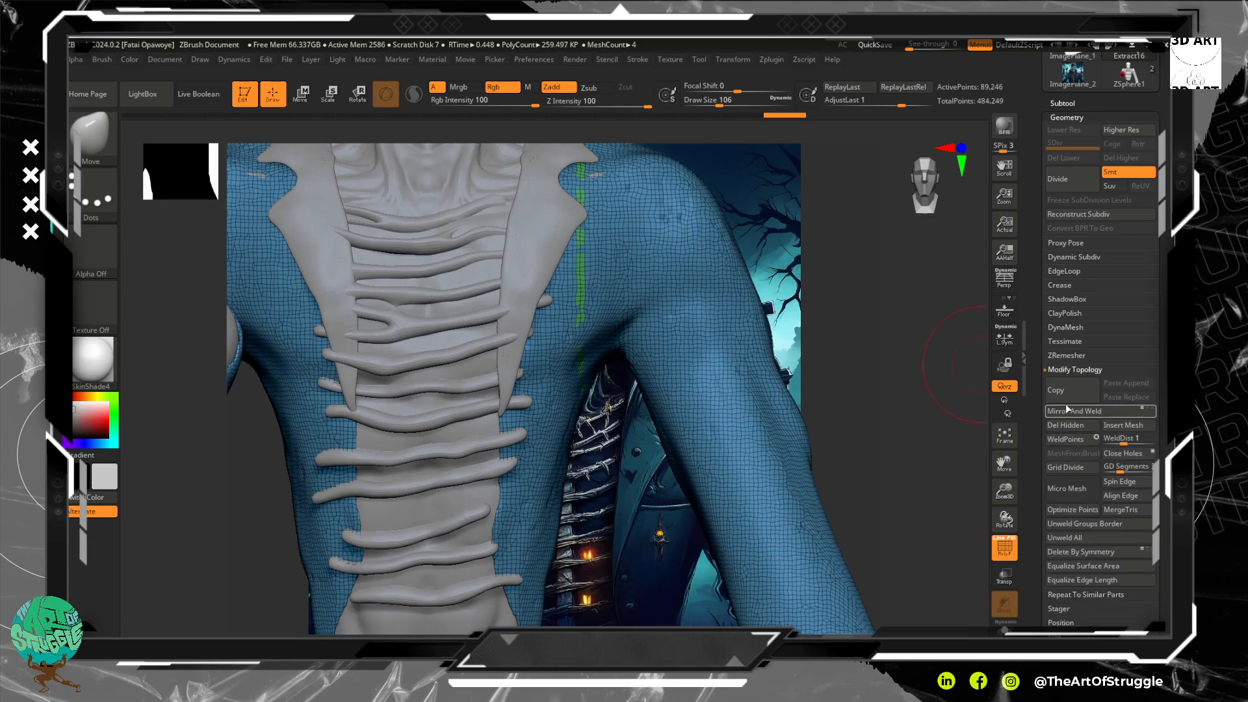
{"action": "left_click", "coordinate": [1063, 357]}
{"action": "left_click", "coordinate": [1087, 376]}
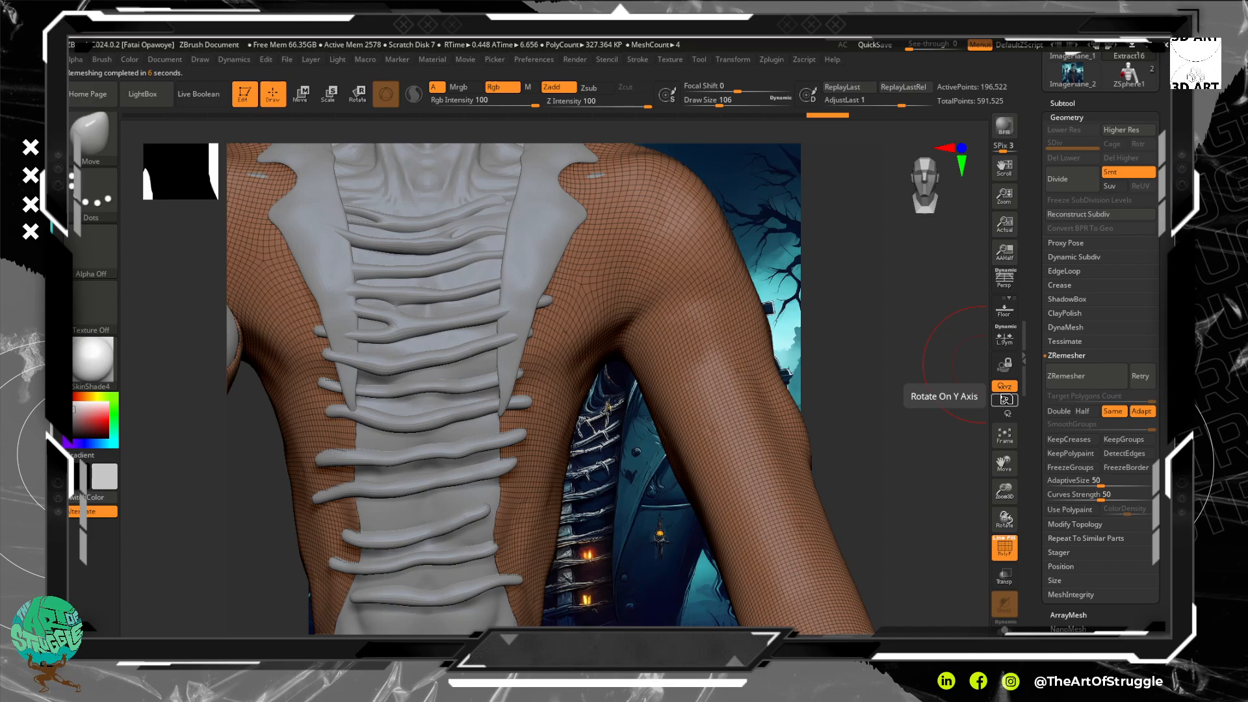
Pull the coat's front edges over the protruding rib ends below the lapels using the Move brush at Draw Size 138.
{"action": "left_click_drag", "start_coordinate": [926, 340], "coordinate": [880, 357]}
{"action": "left_click_drag", "start_coordinate": [867, 287], "coordinate": [839, 275]}
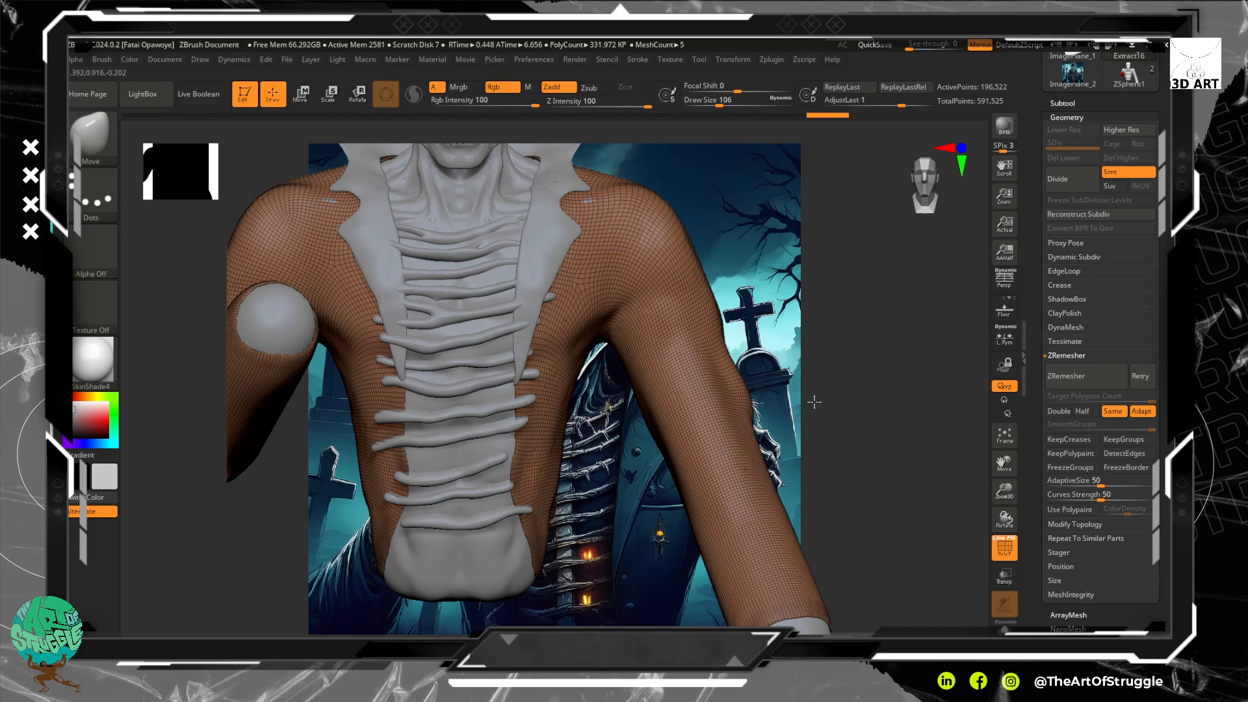
{"action": "mouse_move", "coordinate": [815, 402]}
{"action": "left_mouse_down"}
{"action": "mouse_move", "coordinate": [852, 384]}
{"action": "mouse_move", "coordinate": [780, 390]}
{"action": "left_mouse_up"}
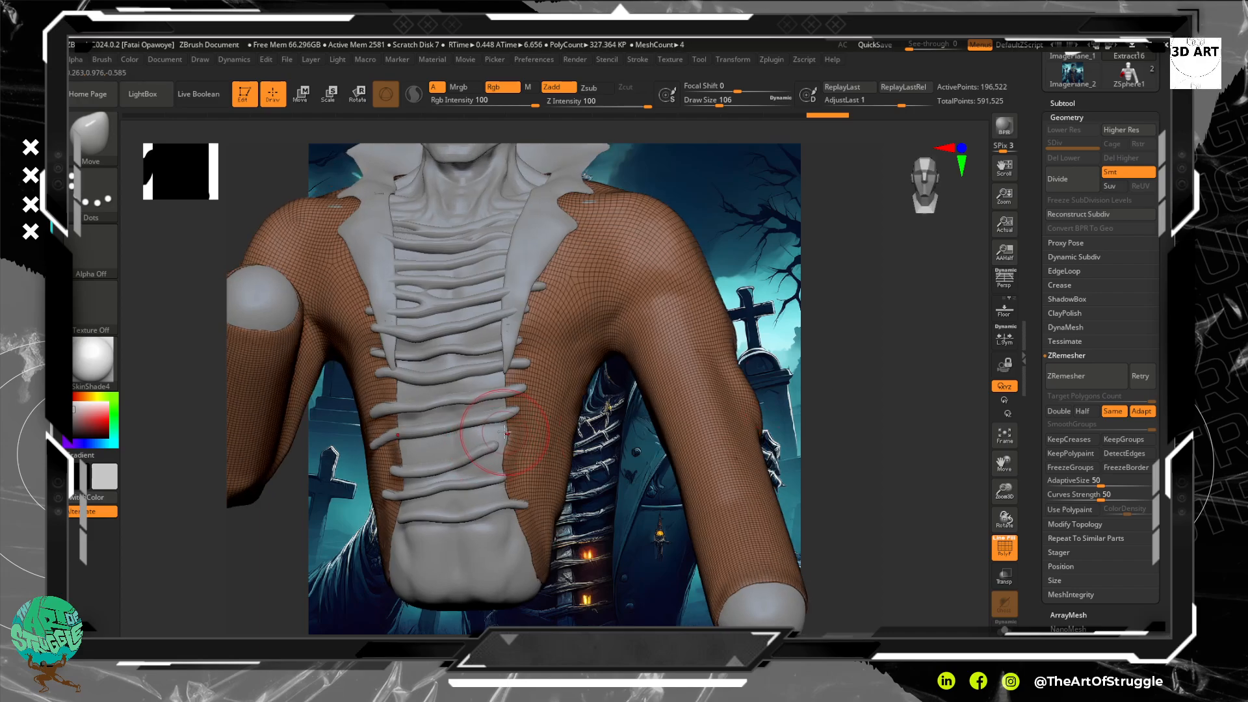
{"action": "key", "text": "bracketleft"}
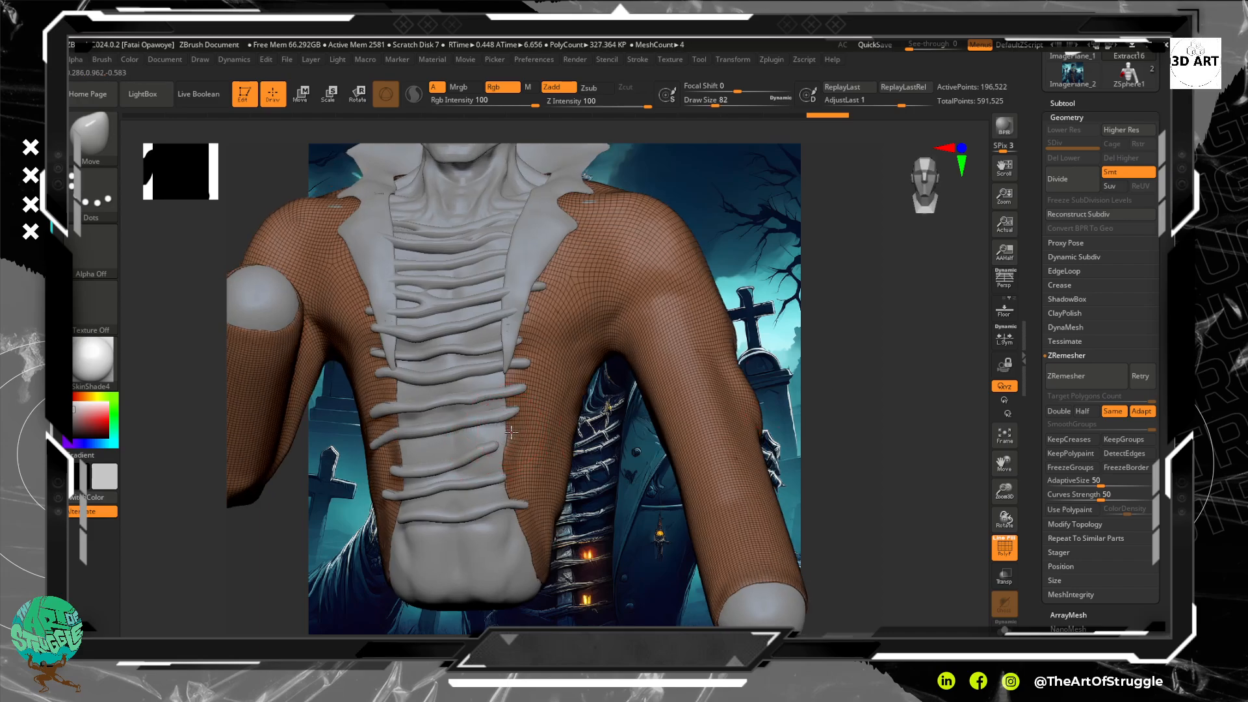
{"action": "right_click_drag", "start_coordinate": [507, 432], "coordinate": [516, 439]}
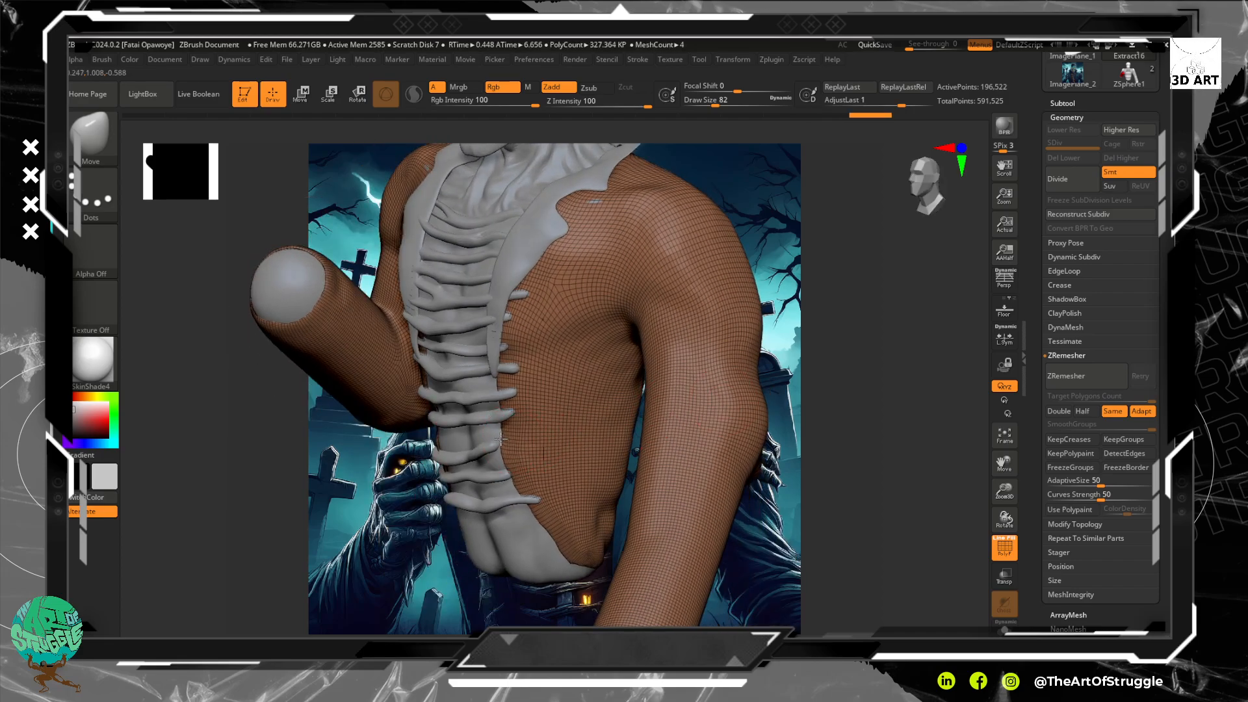
{"action": "left_click_drag", "start_coordinate": [823, 358], "coordinate": [860, 371]}
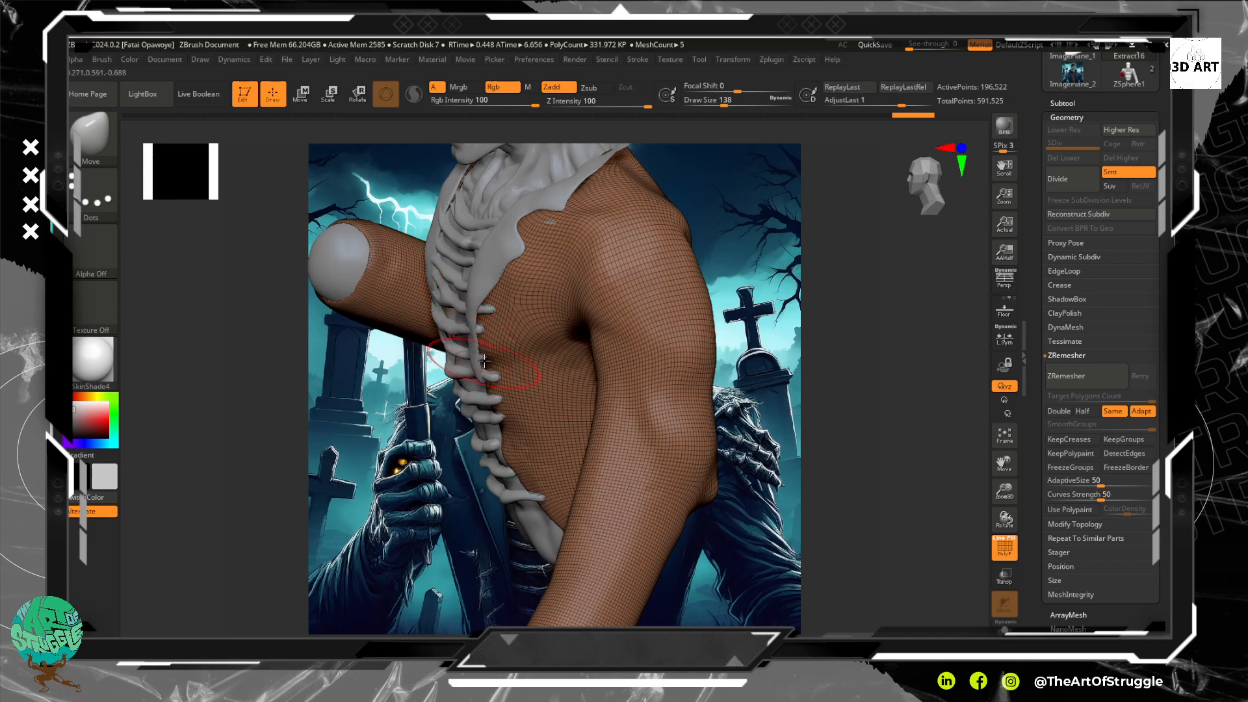
{"action": "mouse_move", "coordinate": [490, 361]}
{"action": "left_mouse_down"}
{"action": "mouse_move", "coordinate": [477, 356]}
{"action": "mouse_move", "coordinate": [482, 421]}
{"action": "mouse_move", "coordinate": [545, 509]}
{"action": "left_mouse_up"}
{"action": "mouse_move", "coordinate": [853, 462]}
{"action": "left_mouse_down"}
{"action": "mouse_move", "coordinate": [885, 436]}
{"action": "mouse_move", "coordinate": [871, 423]}
{"action": "left_mouse_up"}
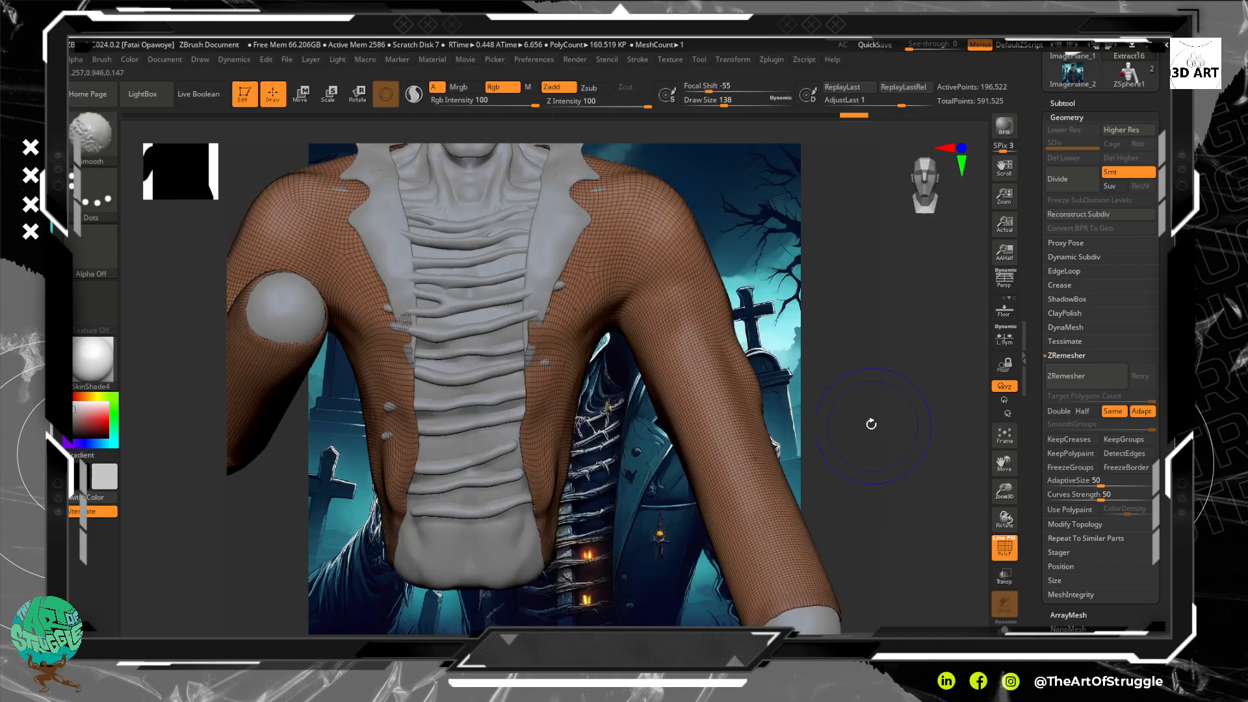
Smooth the coat's front edge and chest area beside the ribs.
{"action": "left_click_drag", "start_coordinate": [554, 473], "coordinate": [530, 484], "text": "shift"}
{"action": "left_click_drag", "start_coordinate": [856, 374], "coordinate": [833, 397]}
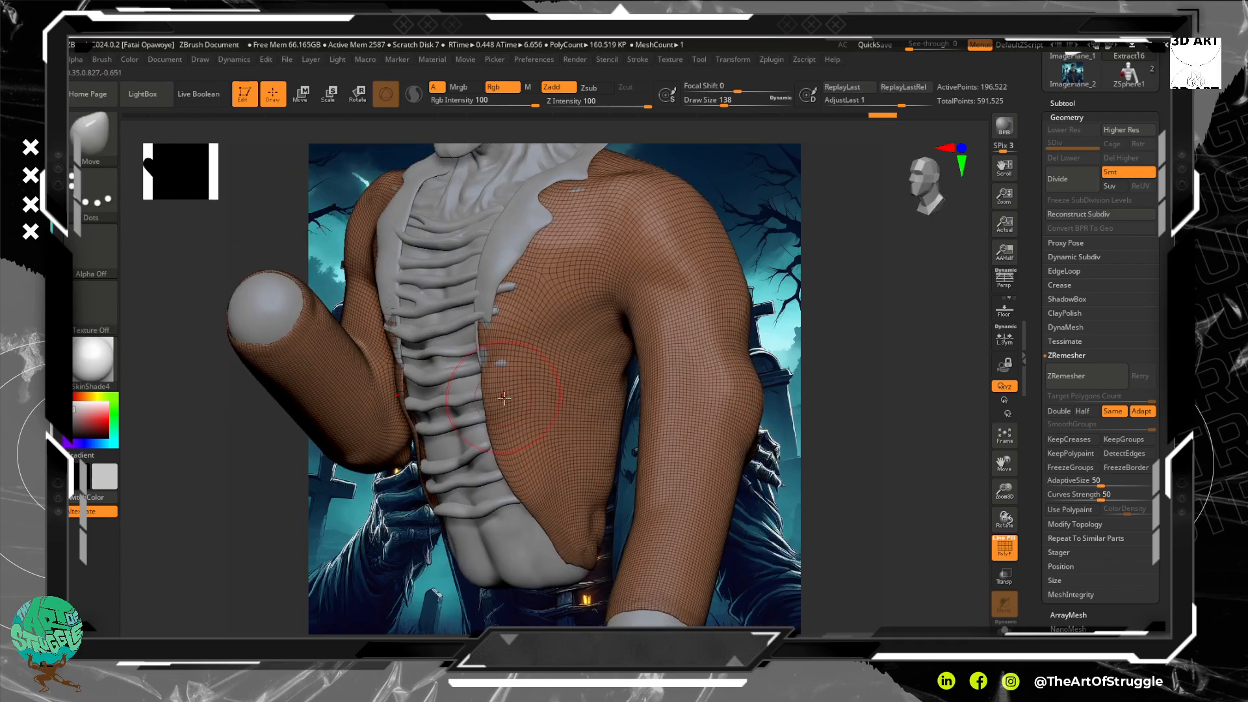
{"action": "left_click_drag", "start_coordinate": [504, 398], "coordinate": [494, 362], "text": "shift"}
{"action": "mouse_move", "coordinate": [844, 292]}
{"action": "left_mouse_down"}
{"action": "mouse_move", "coordinate": [884, 318]}
{"action": "mouse_move", "coordinate": [874, 313]}
{"action": "left_mouse_up"}
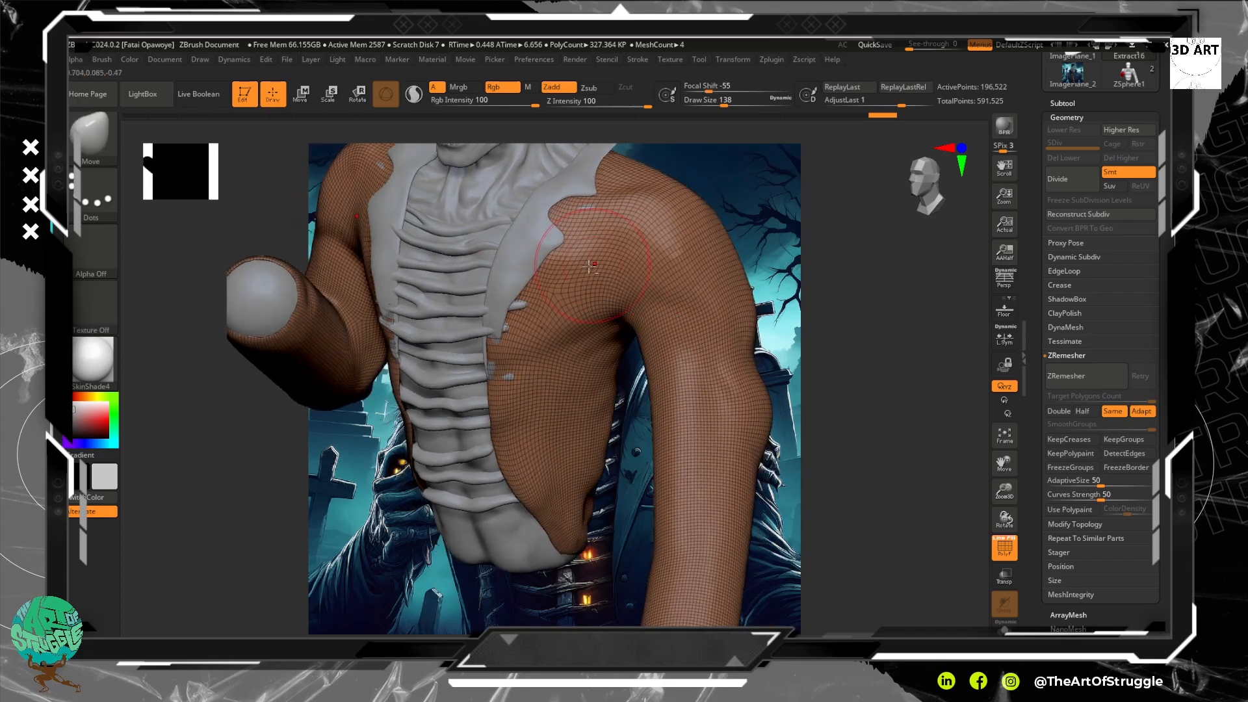
Select the lapel and lengthen its pointed tips down along the coat's front edge with the Move brush at Draw Size 82.
{"action": "left_click", "coordinate": [528, 267], "text": "alt"}
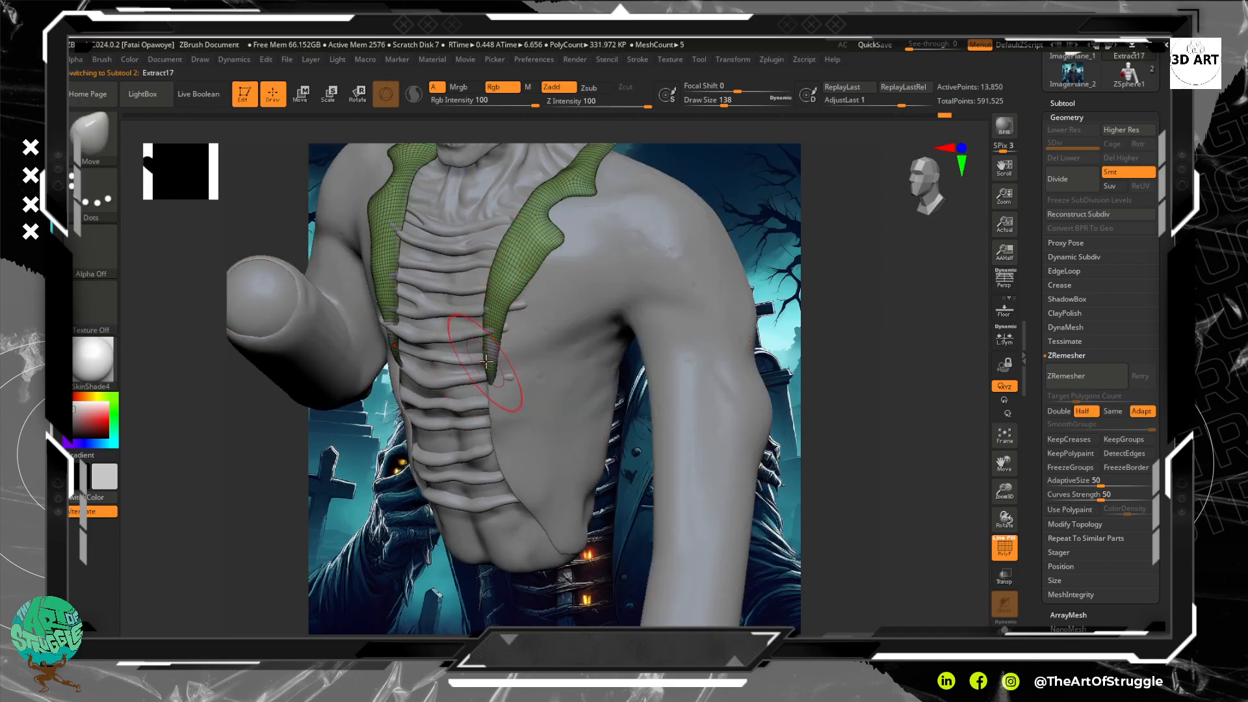
{"action": "left_click_drag", "start_coordinate": [486, 366], "coordinate": [489, 386]}
{"action": "mouse_move", "coordinate": [846, 358]}
{"action": "left_mouse_down", "text": "shift"}
{"action": "mouse_move", "coordinate": [891, 320]}
{"action": "mouse_move", "coordinate": [874, 369]}
{"action": "left_mouse_up", "text": "shift"}
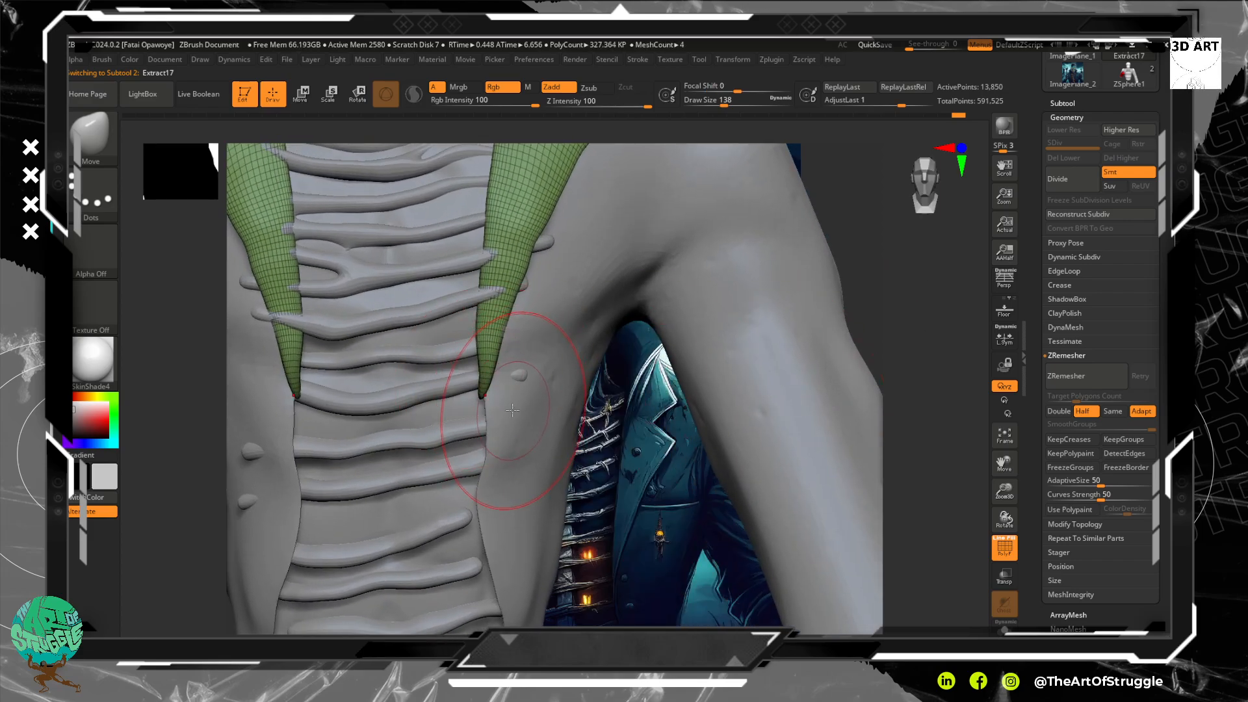
{"action": "key", "text": "["}
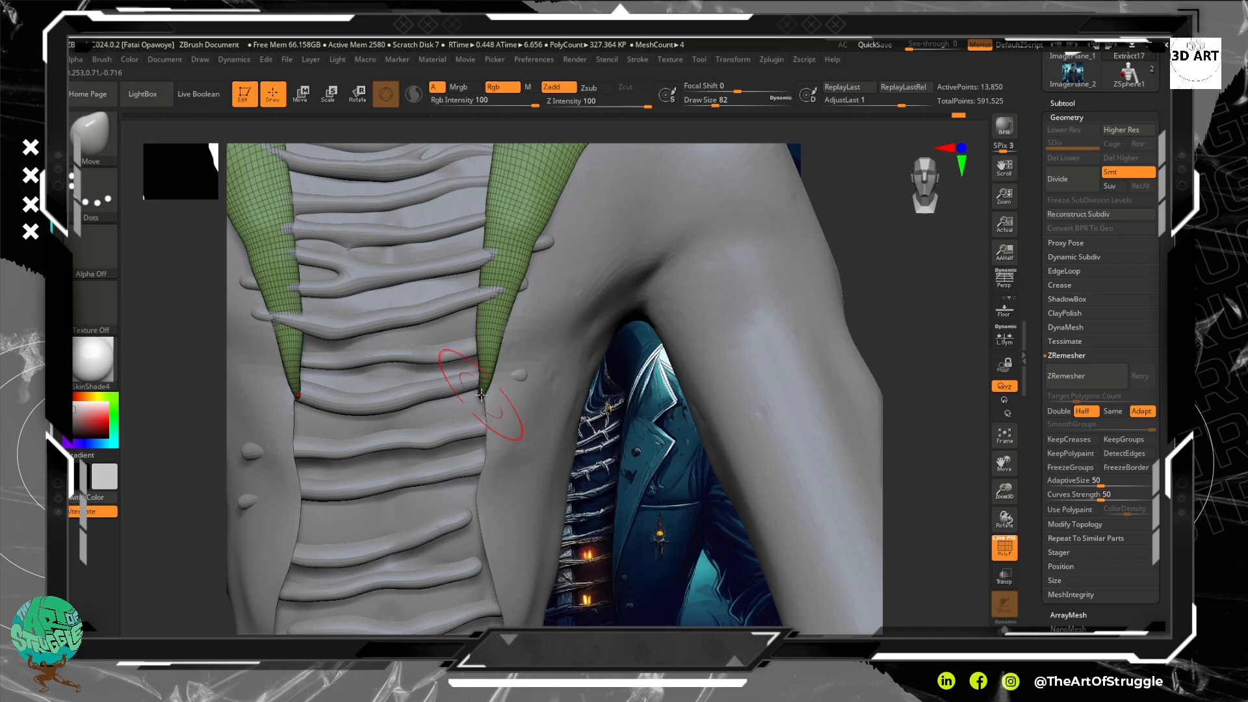
{"action": "left_click_drag", "start_coordinate": [482, 396], "coordinate": [485, 436]}
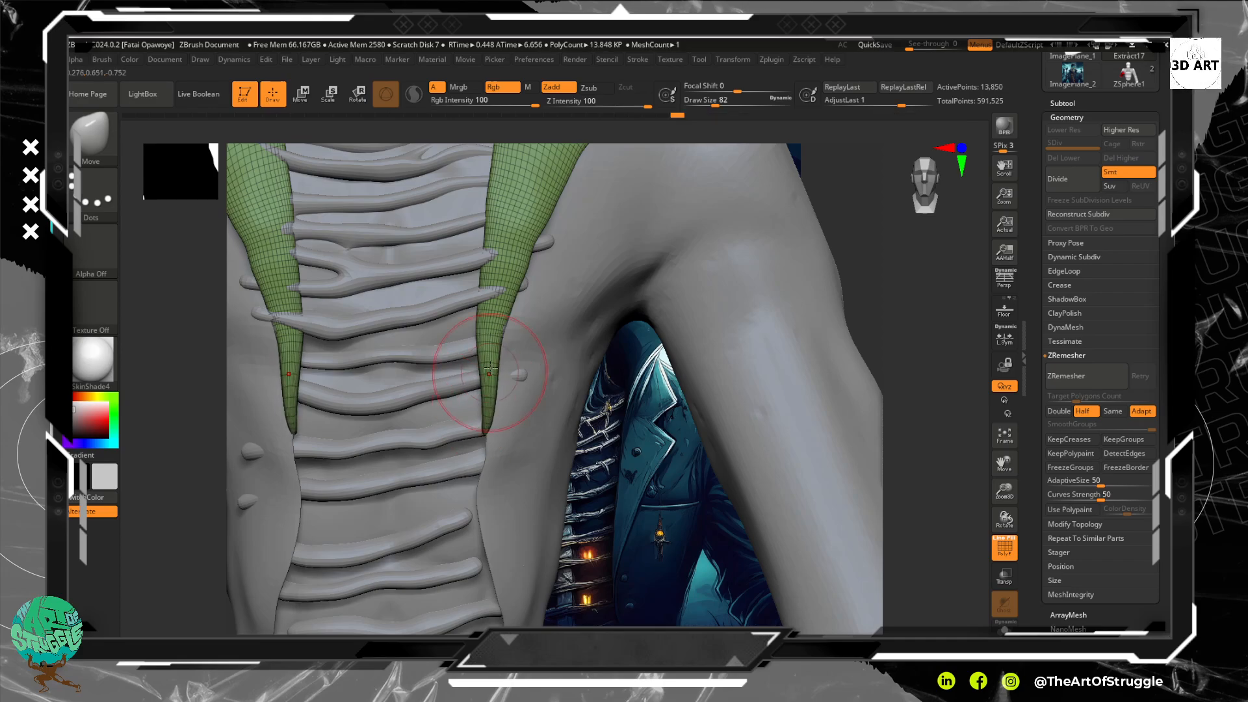
{"action": "left_click_drag", "start_coordinate": [487, 358], "coordinate": [487, 443]}
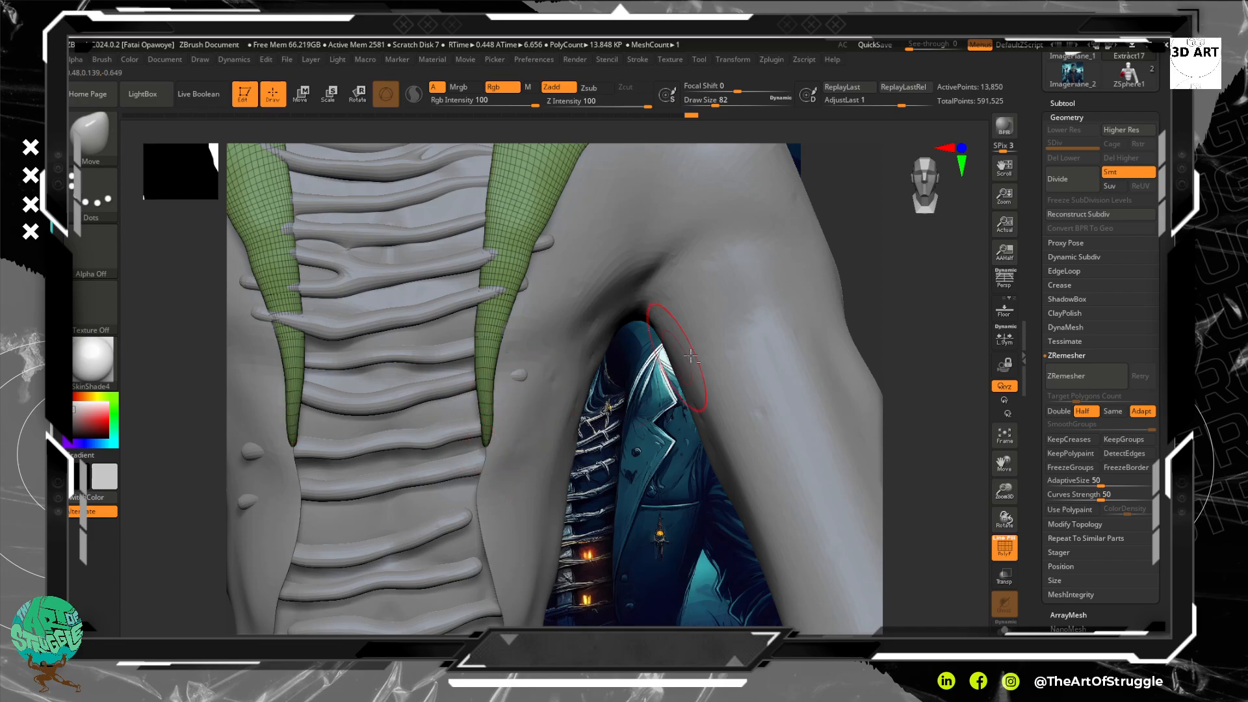
{"action": "key", "text": "f"}
{"action": "mouse_move", "coordinate": [902, 276]}
{"action": "left_mouse_down", "text": "alt"}
{"action": "mouse_move", "coordinate": [892, 262]}
{"action": "mouse_move", "coordinate": [903, 337]}
{"action": "mouse_move", "coordinate": [892, 331]}
{"action": "mouse_move", "coordinate": [887, 352]}
{"action": "mouse_move", "coordinate": [880, 340]}
{"action": "left_mouse_up", "text": "alt"}
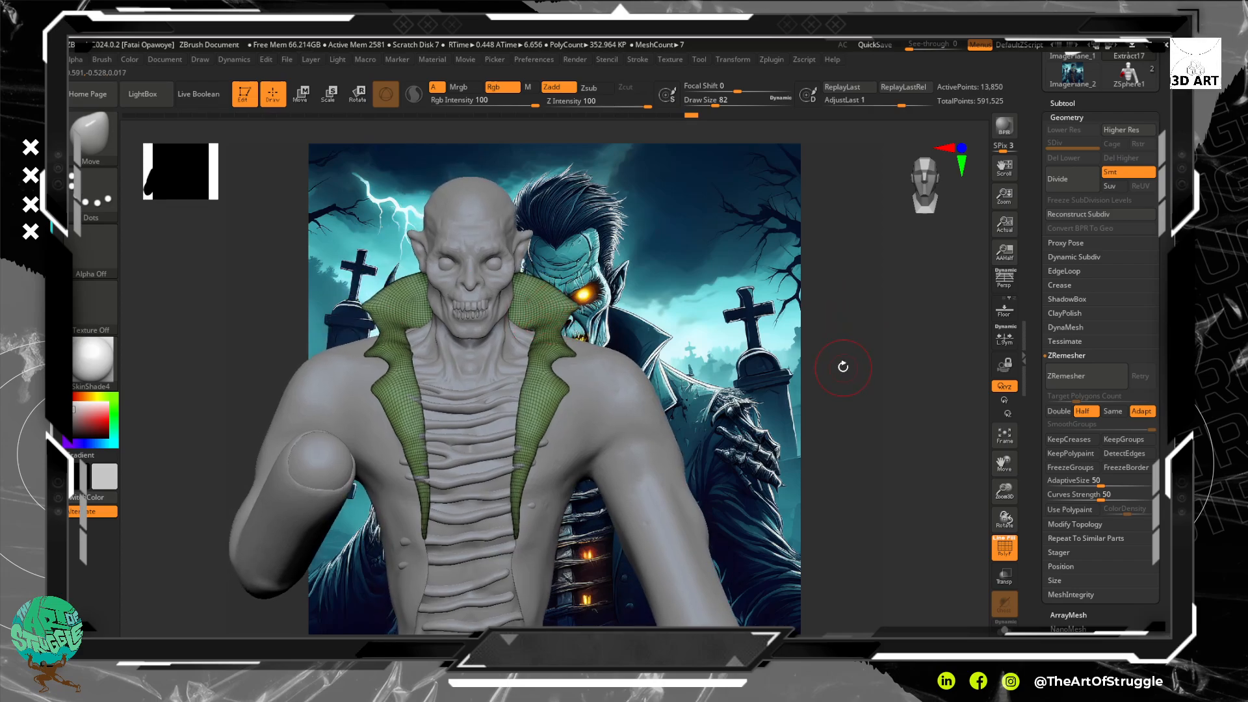
{"action": "mouse_move", "coordinate": [841, 362]}
{"action": "left_mouse_down", "text": "alt"}
{"action": "mouse_move", "coordinate": [831, 334]}
{"action": "mouse_move", "coordinate": [845, 391]}
{"action": "left_mouse_up", "text": "alt"}
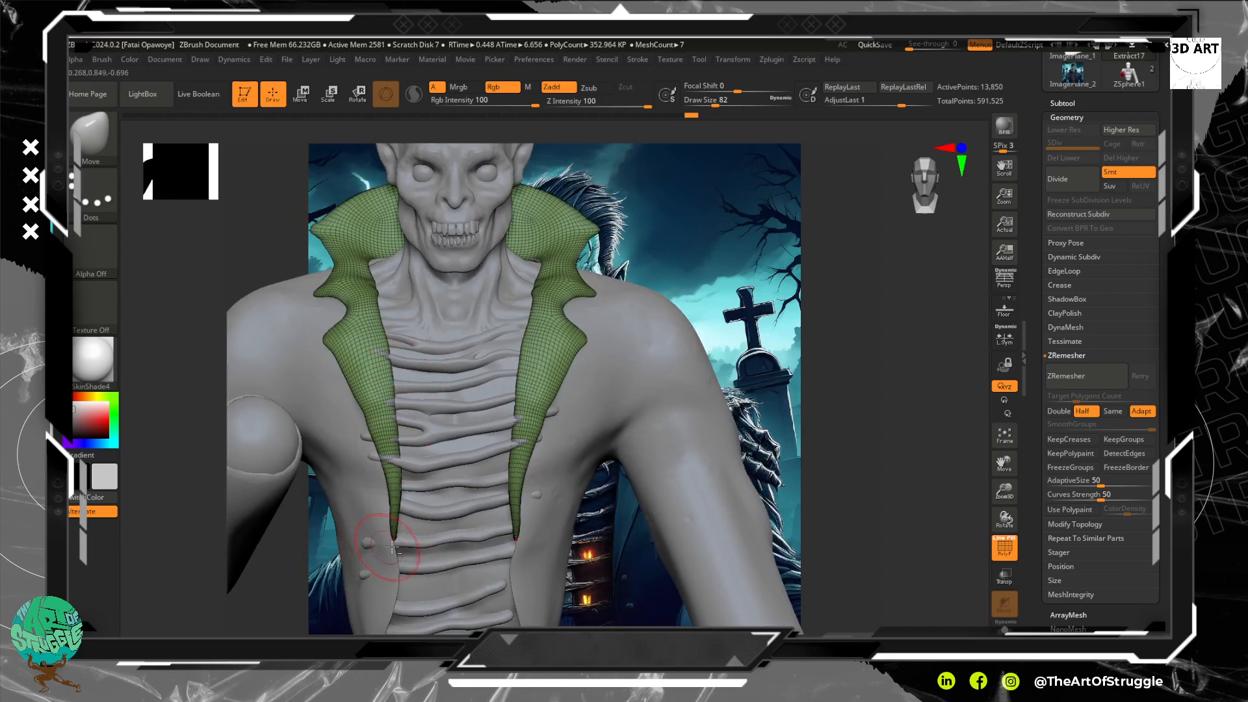
Select the coat and adjust its chest edge beside the lapel with the Move brush at Draw Size 106, smoothing the surface.
{"action": "left_click", "coordinate": [478, 444], "text": "alt"}
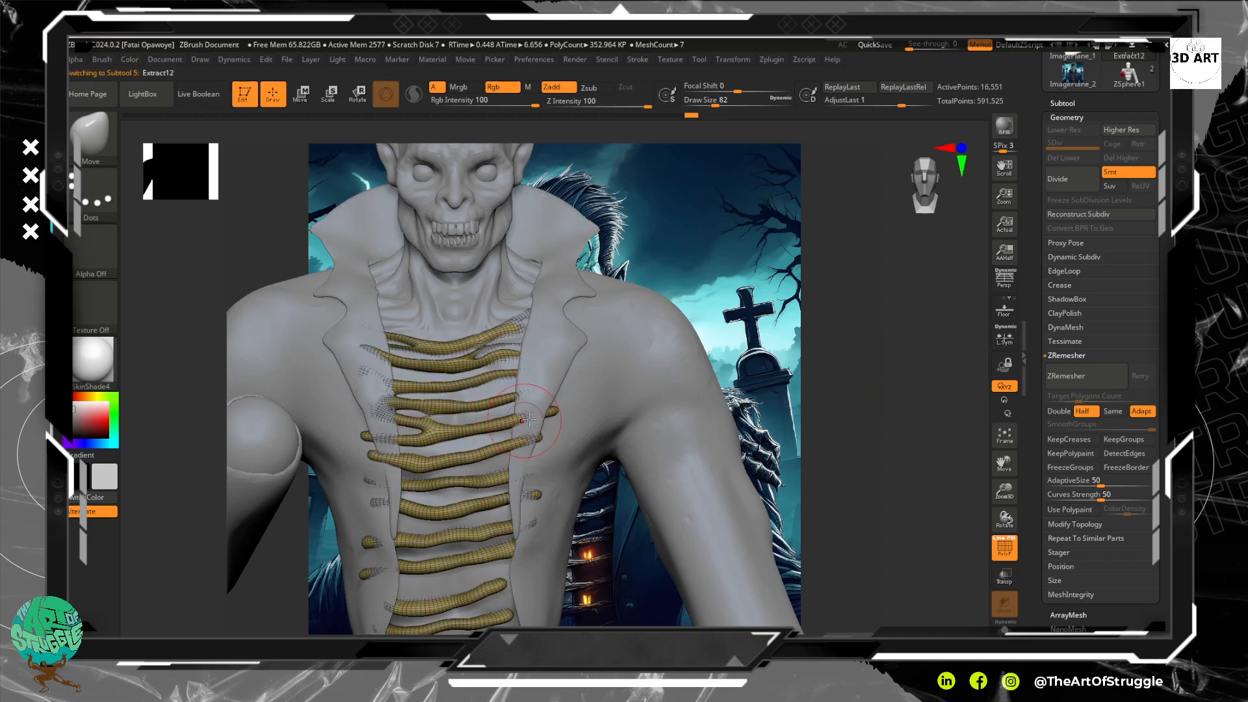
{"action": "left_click_drag", "start_coordinate": [864, 405], "coordinate": [744, 386]}
{"action": "left_click", "coordinate": [532, 407], "text": "alt"}
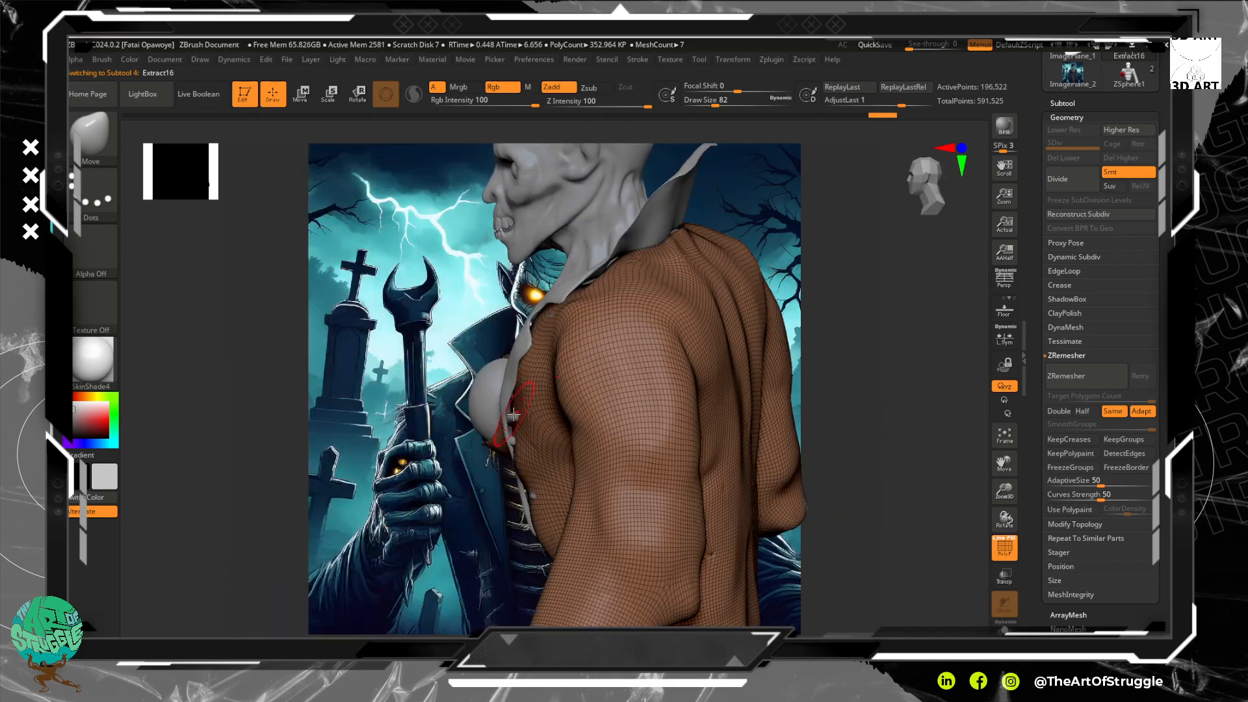
{"action": "left_click_drag", "start_coordinate": [510, 414], "coordinate": [506, 417]}
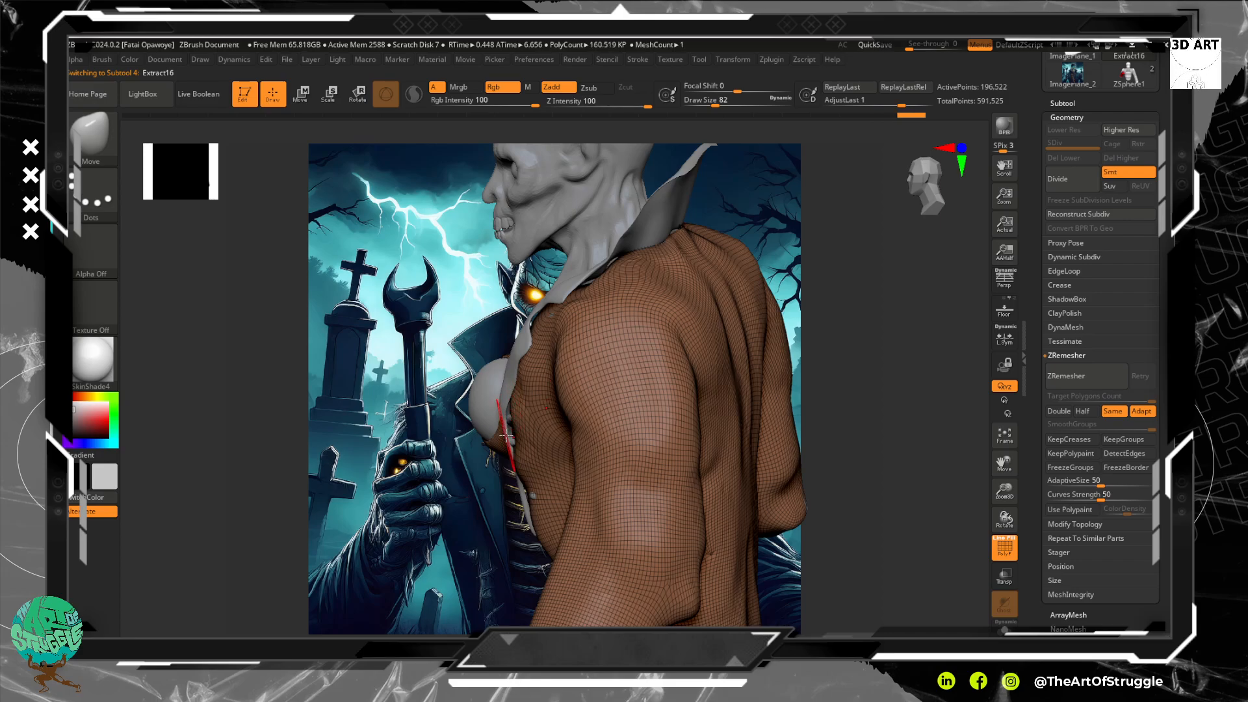
{"action": "key", "text": "bracketright"}
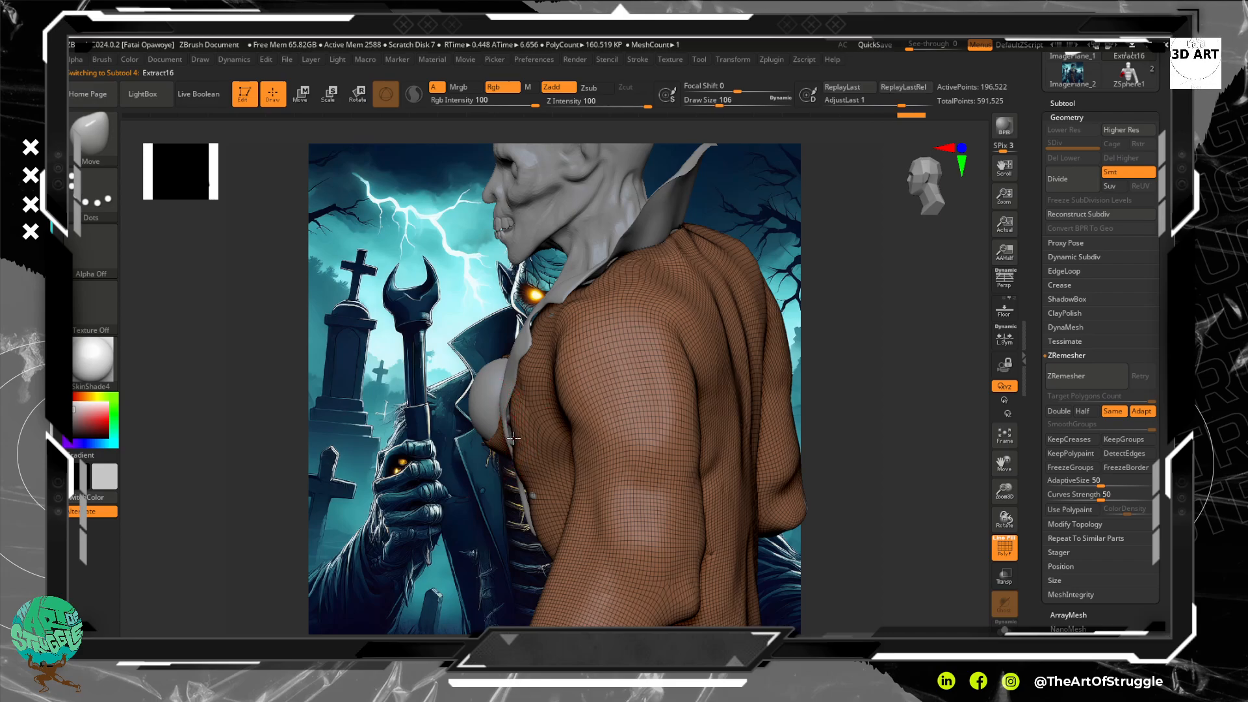
{"action": "mouse_move", "coordinate": [514, 439]}
{"action": "left_mouse_down"}
{"action": "mouse_move", "coordinate": [510, 382]}
{"action": "mouse_move", "coordinate": [577, 398]}
{"action": "left_mouse_up"}
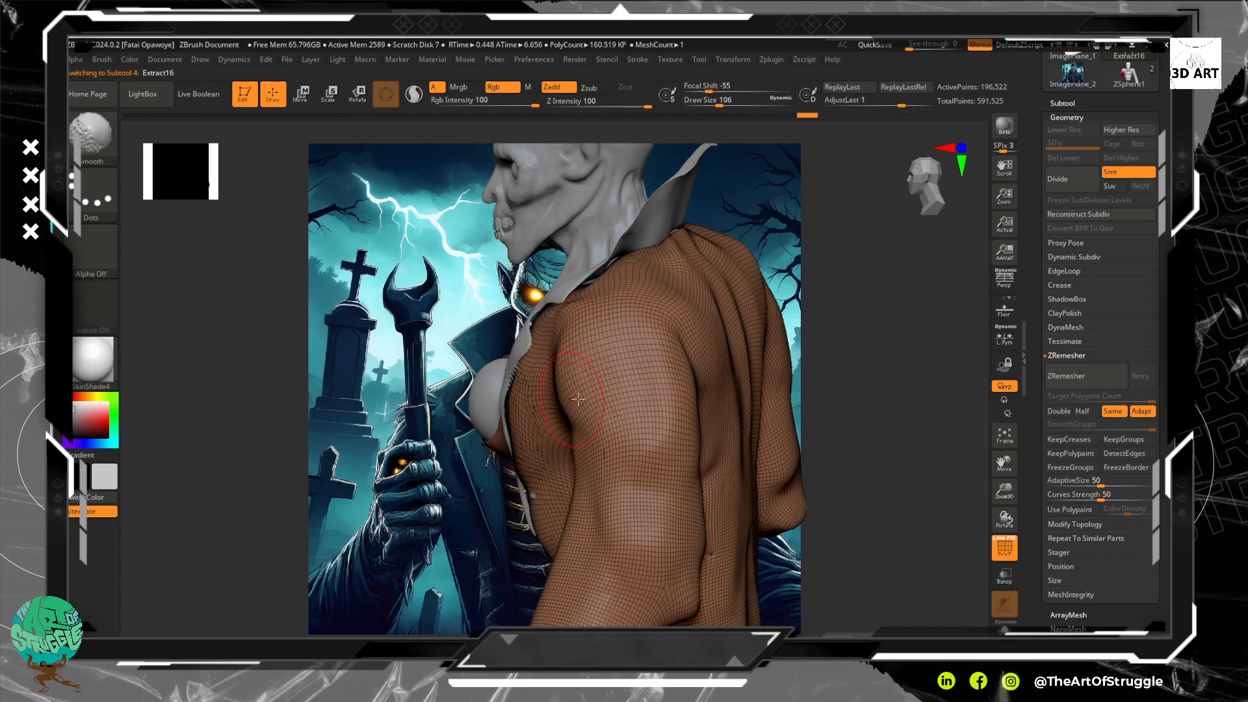
{"action": "mouse_move", "coordinate": [849, 379]}
{"action": "left_mouse_down"}
{"action": "mouse_move", "coordinate": [858, 338]}
{"action": "mouse_move", "coordinate": [811, 367]}
{"action": "mouse_move", "coordinate": [528, 323]}
{"action": "mouse_move", "coordinate": [514, 506]}
{"action": "mouse_move", "coordinate": [571, 377]}
{"action": "left_mouse_up"}
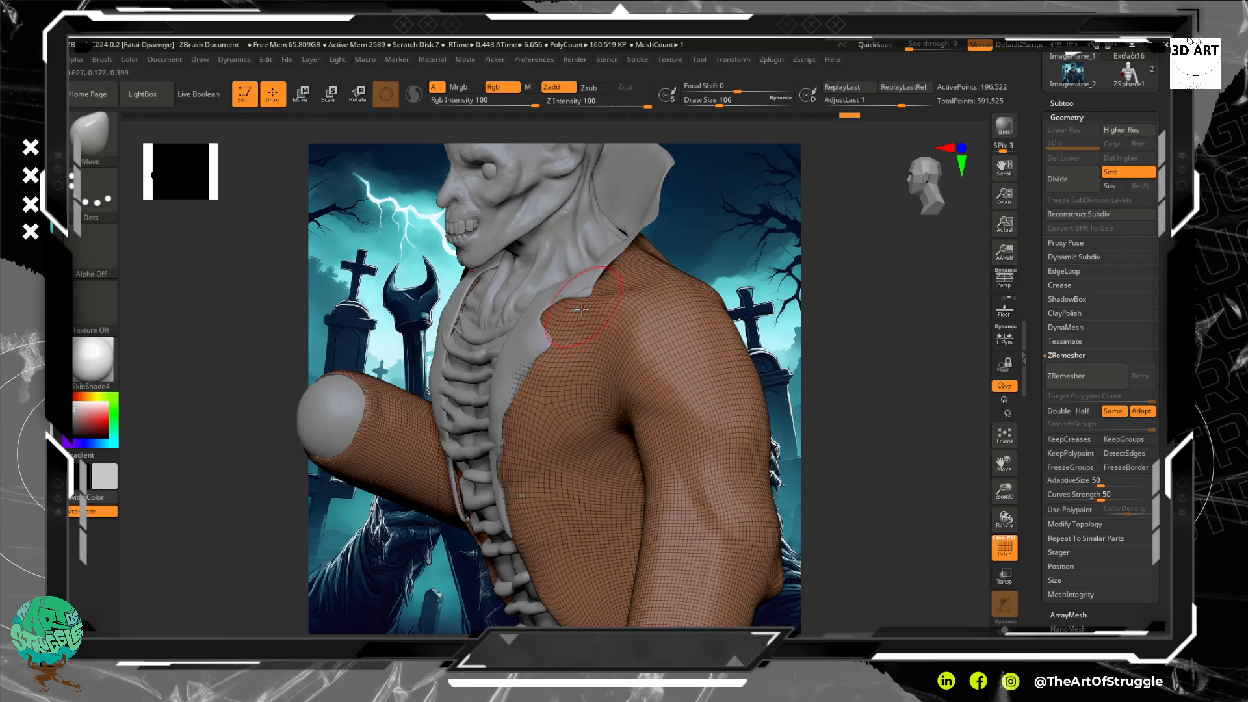
{"action": "left_click_drag", "start_coordinate": [932, 365], "coordinate": [865, 368]}
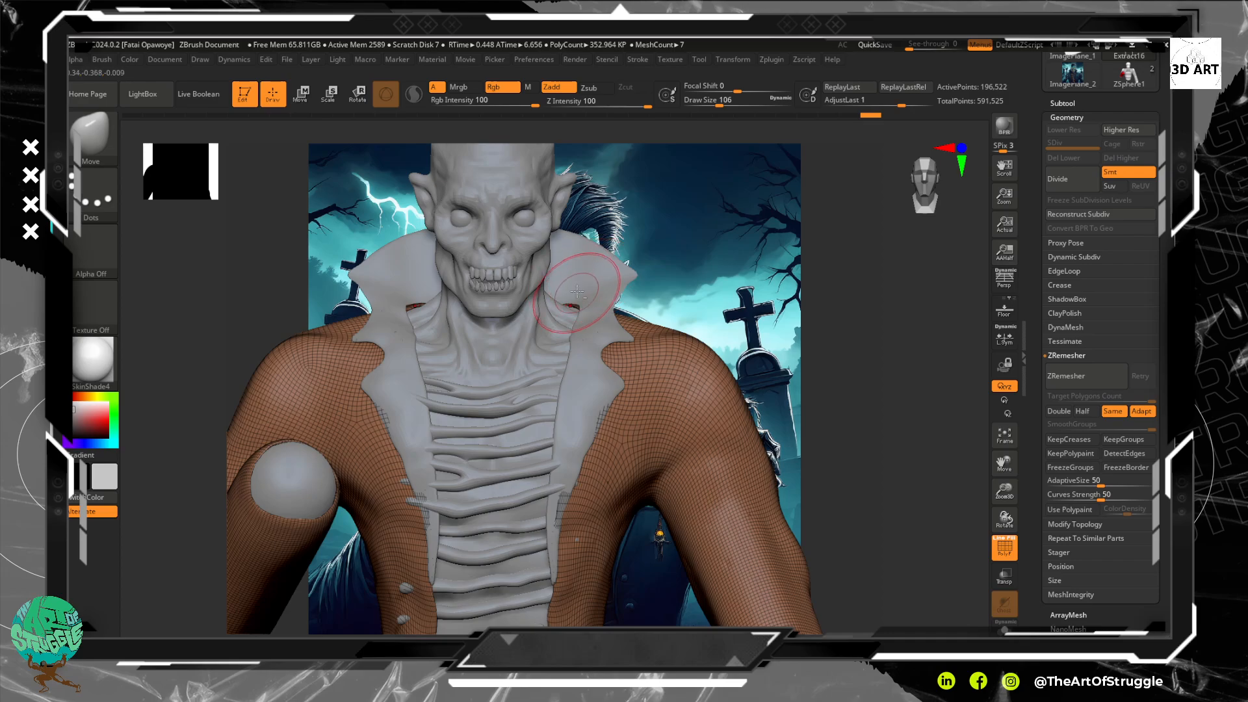
Move the coat's neckline along the upper back to cover the spots where the collar pokes through.
{"action": "left_click", "coordinate": [576, 305], "text": "alt"}
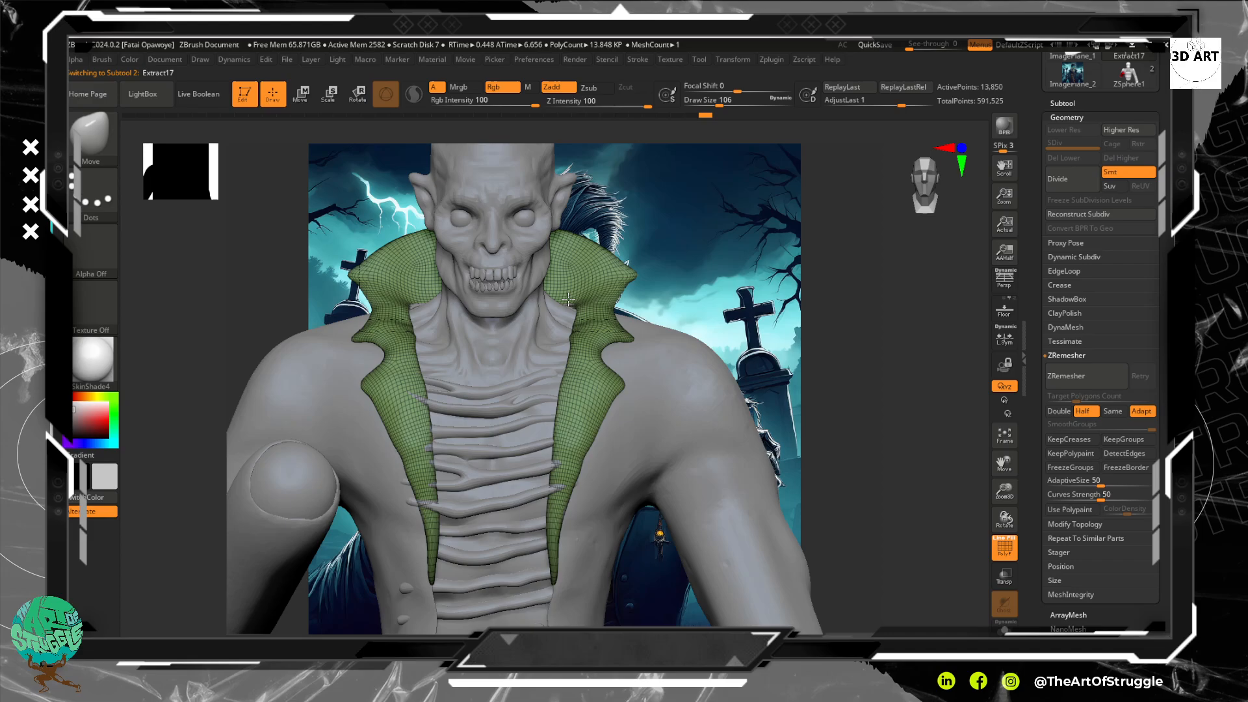
{"action": "left_click_drag", "start_coordinate": [864, 303], "coordinate": [829, 392]}
{"action": "left_click", "coordinate": [645, 354], "text": "alt"}
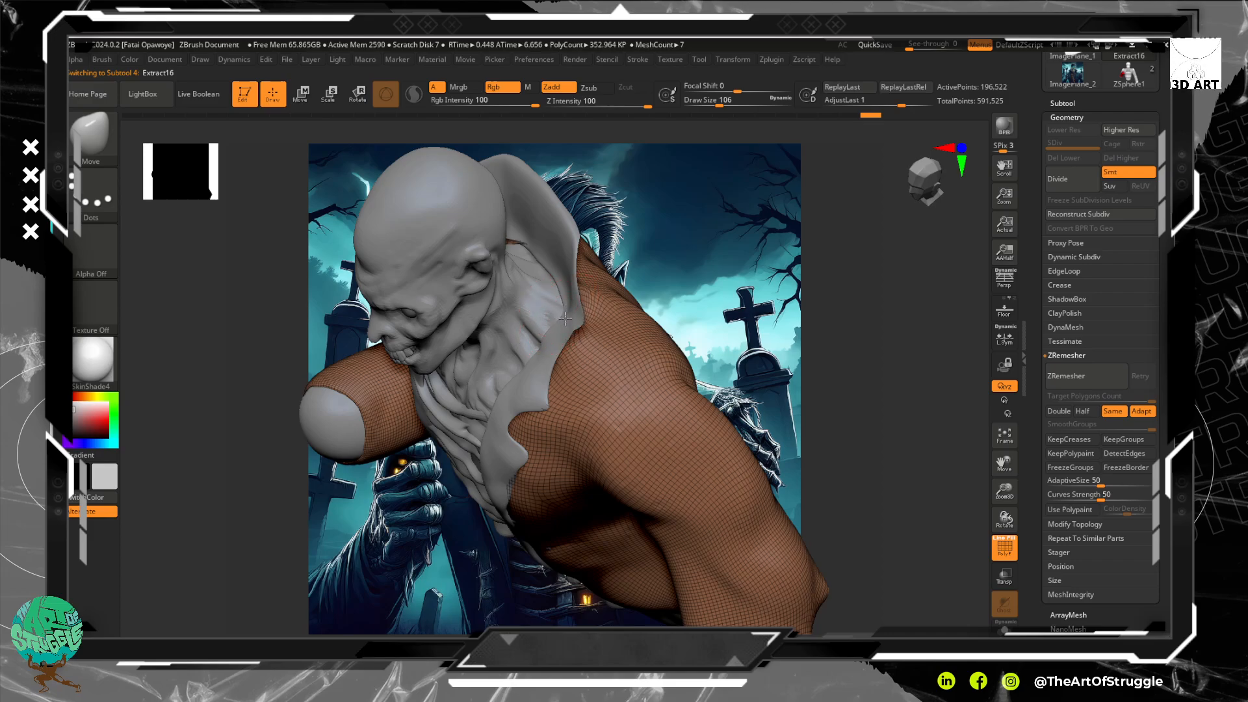
{"action": "mouse_move", "coordinate": [917, 322]}
{"action": "left_mouse_down"}
{"action": "mouse_move", "coordinate": [891, 345]}
{"action": "mouse_move", "coordinate": [905, 366]}
{"action": "left_mouse_up"}
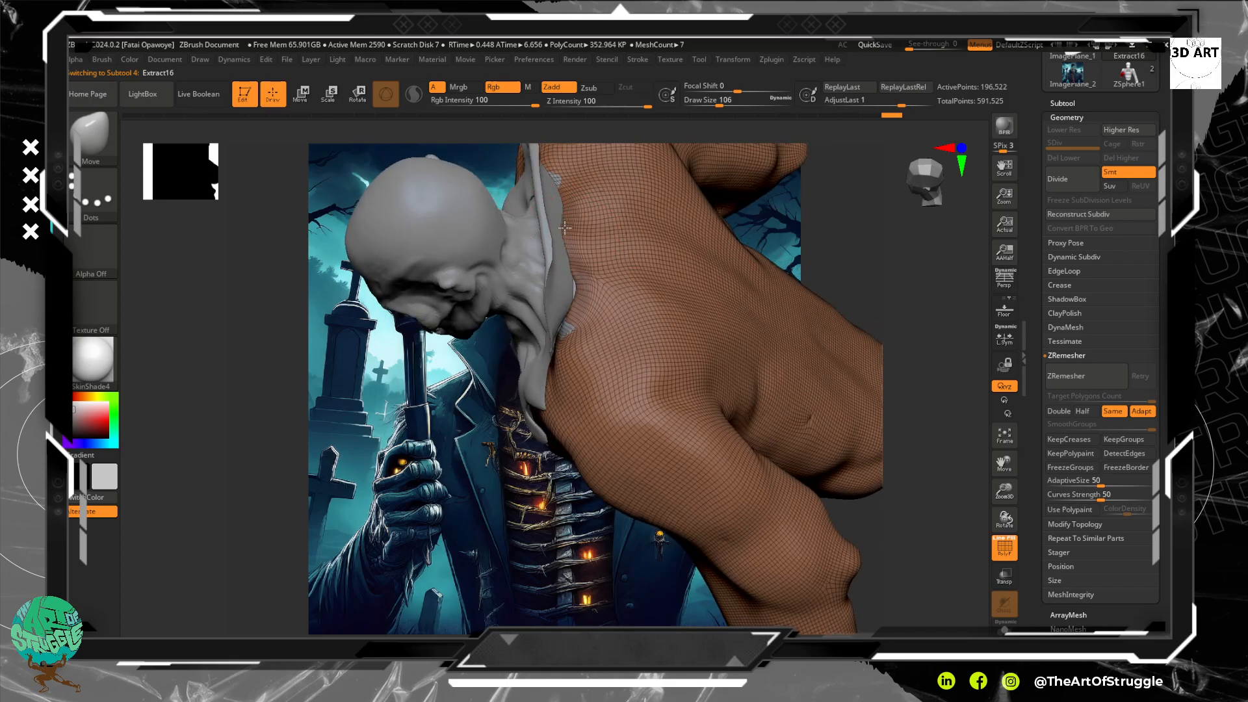
{"action": "left_click_drag", "start_coordinate": [568, 225], "coordinate": [561, 227]}
{"action": "left_click_drag", "start_coordinate": [579, 296], "coordinate": [575, 292]}
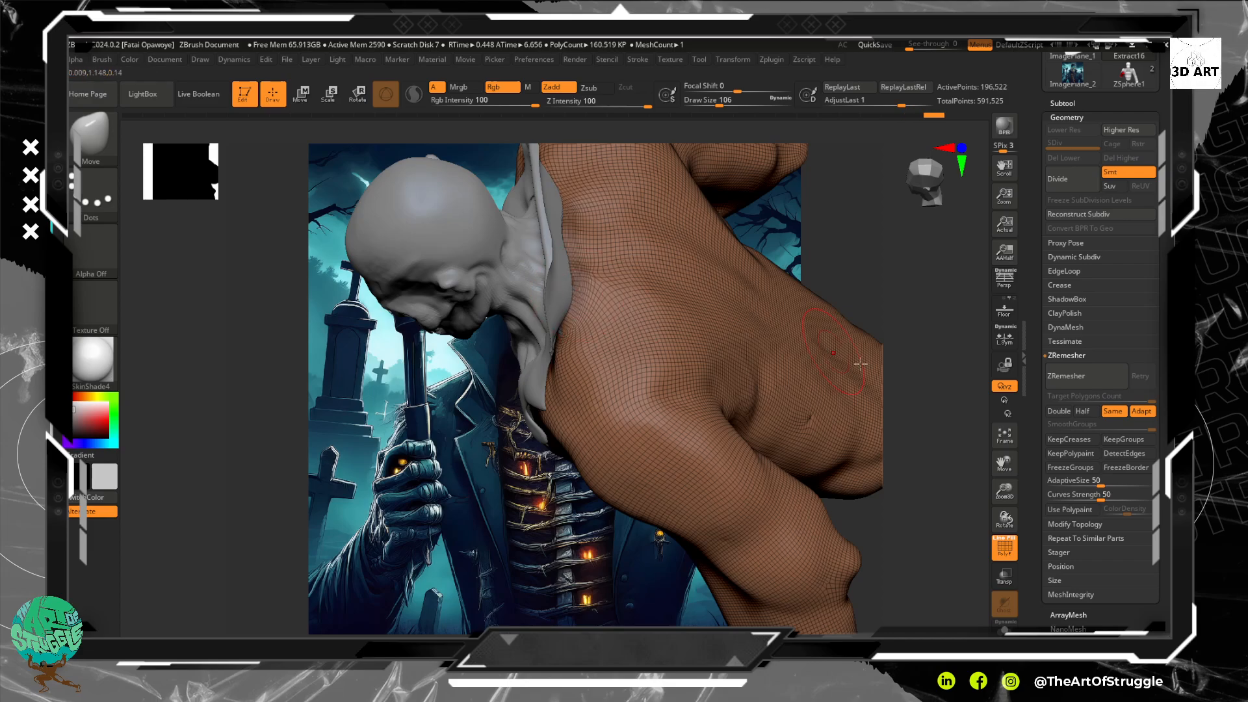
Adjust the coat's neckline where it meets the base of the collar with the Move brush, reducing Draw Size to 74.
{"action": "left_click_drag", "start_coordinate": [970, 364], "coordinate": [787, 269]}
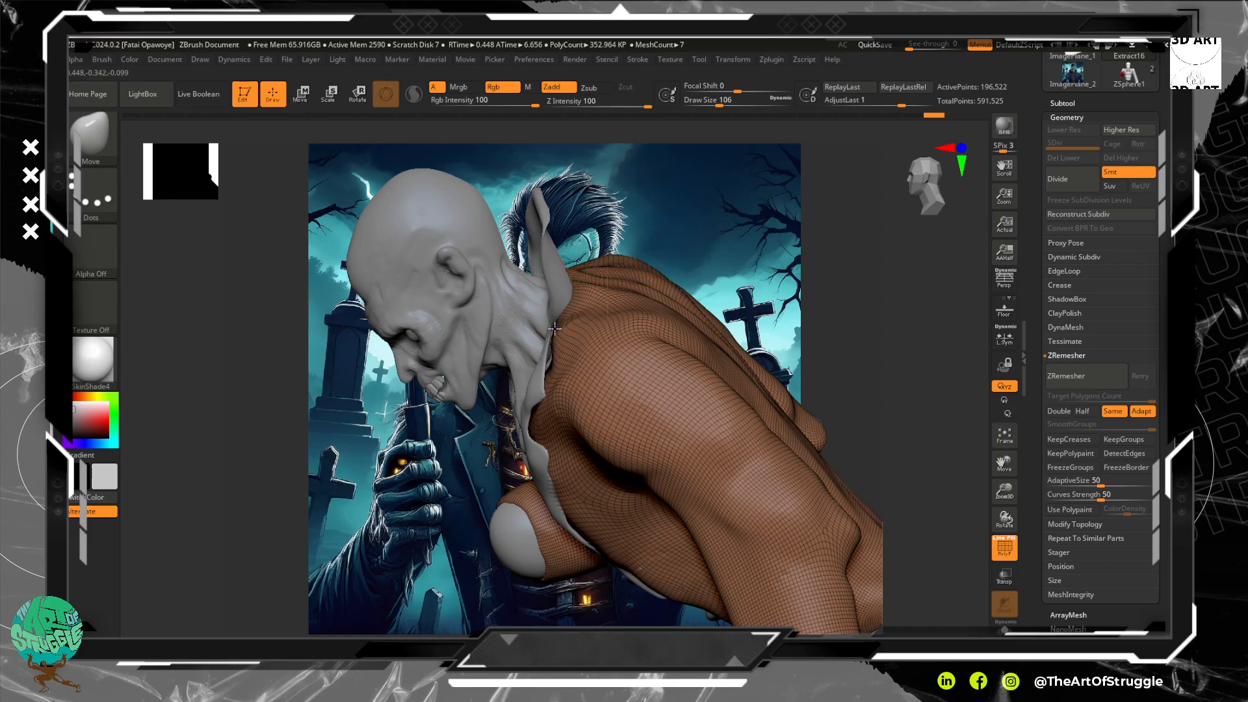
{"action": "left_click_drag", "start_coordinate": [554, 328], "coordinate": [554, 330]}
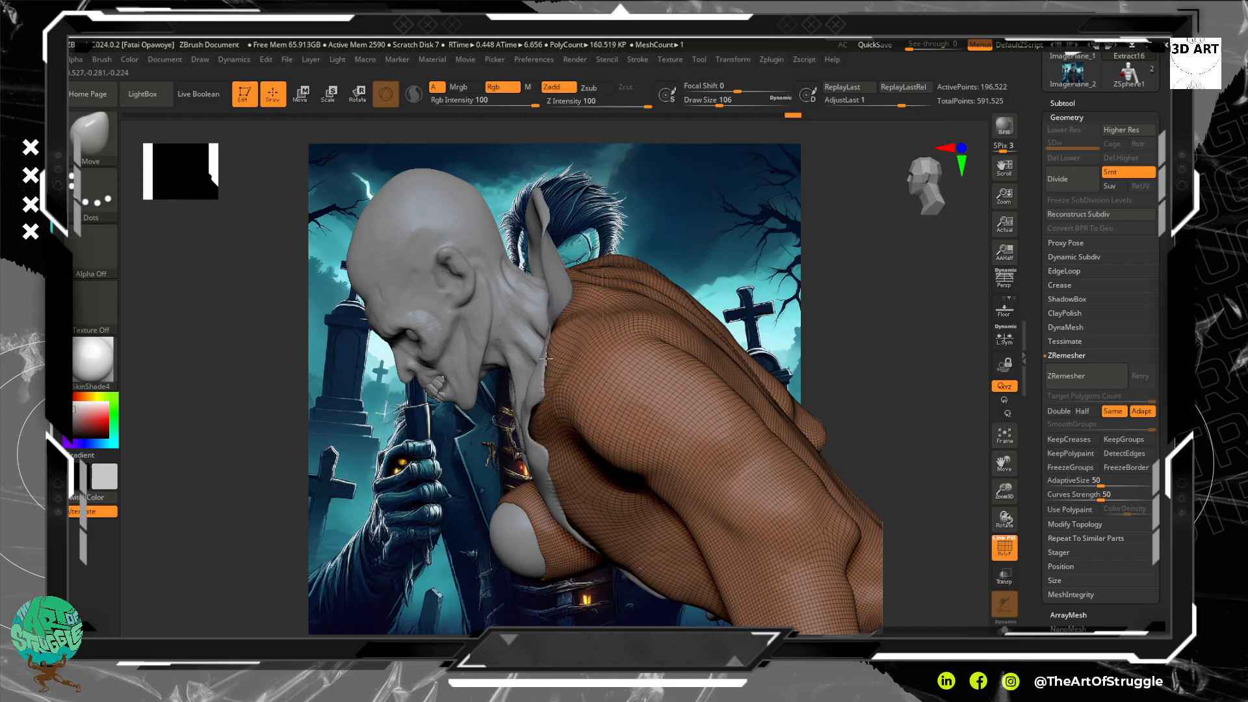
{"action": "left_click_drag", "start_coordinate": [907, 307], "coordinate": [961, 259]}
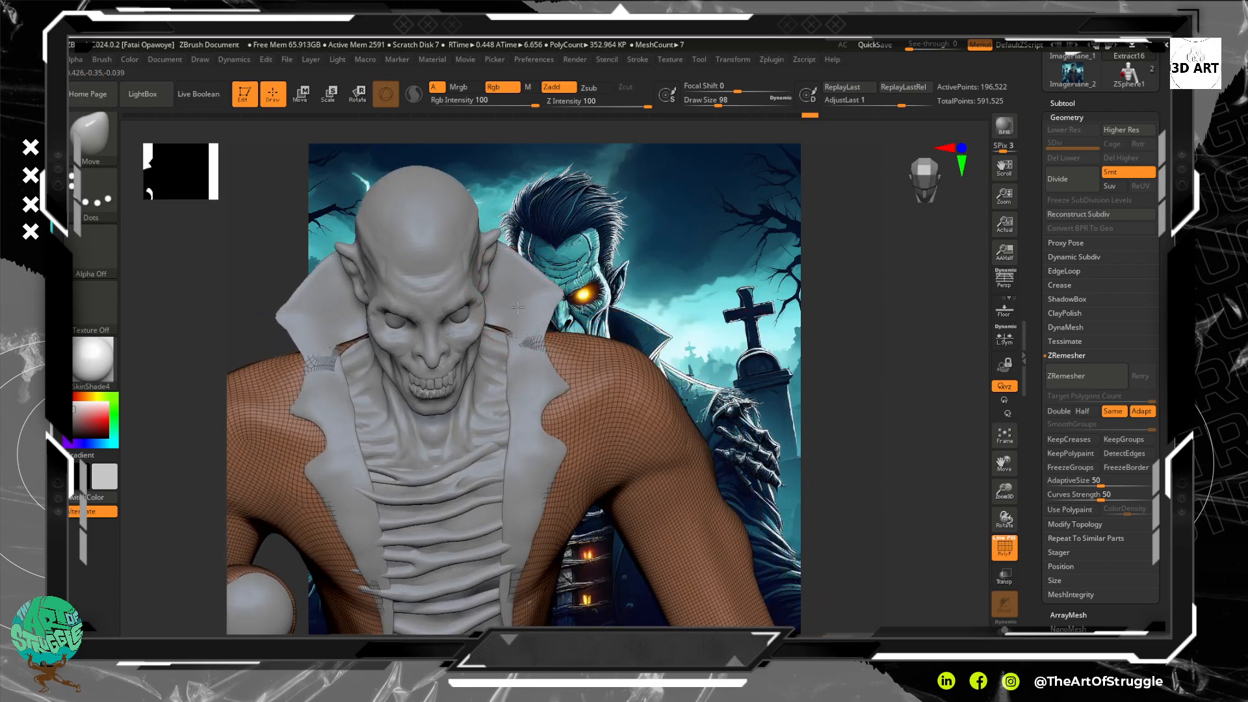
{"action": "key", "text": "bracketleft"}
{"action": "key", "text": "bracketleft"}
{"action": "left_click_drag", "start_coordinate": [509, 328], "coordinate": [501, 334]}
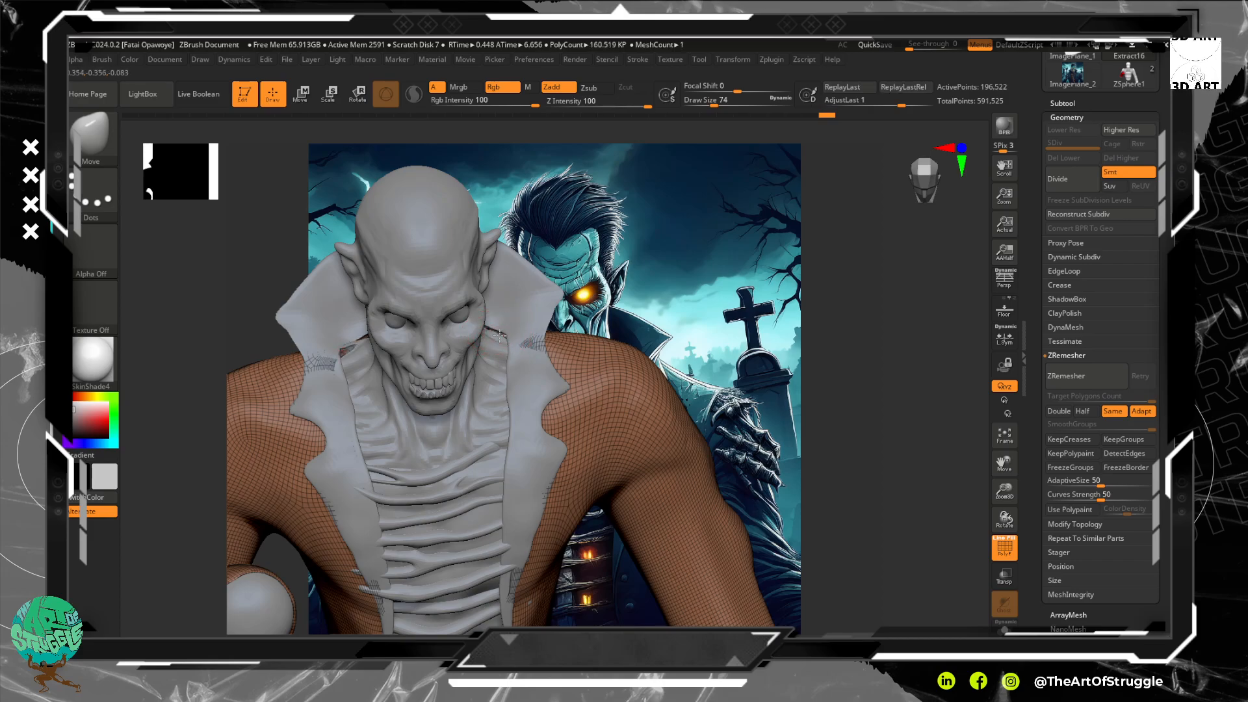
Select the collar and lapel piece and move its inner edge to fit around the side of the neck.
{"action": "left_click", "coordinate": [509, 319], "text": "alt"}
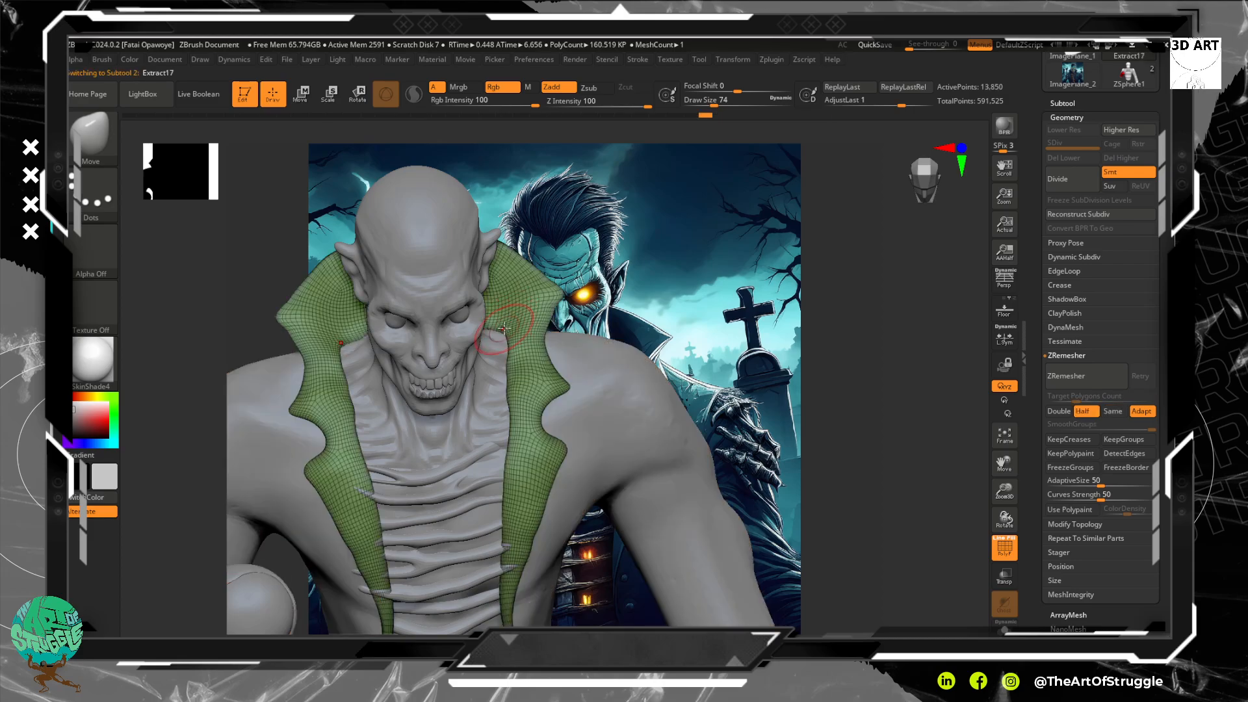
{"action": "left_click_drag", "start_coordinate": [501, 333], "coordinate": [495, 337]}
{"action": "mouse_move", "coordinate": [944, 335]}
{"action": "left_mouse_down"}
{"action": "mouse_move", "coordinate": [936, 435]}
{"action": "mouse_move", "coordinate": [922, 452]}
{"action": "left_mouse_up"}
{"action": "mouse_move", "coordinate": [492, 347]}
{"action": "left_mouse_down"}
{"action": "mouse_move", "coordinate": [489, 327]}
{"action": "mouse_move", "coordinate": [497, 349]}
{"action": "left_mouse_up"}
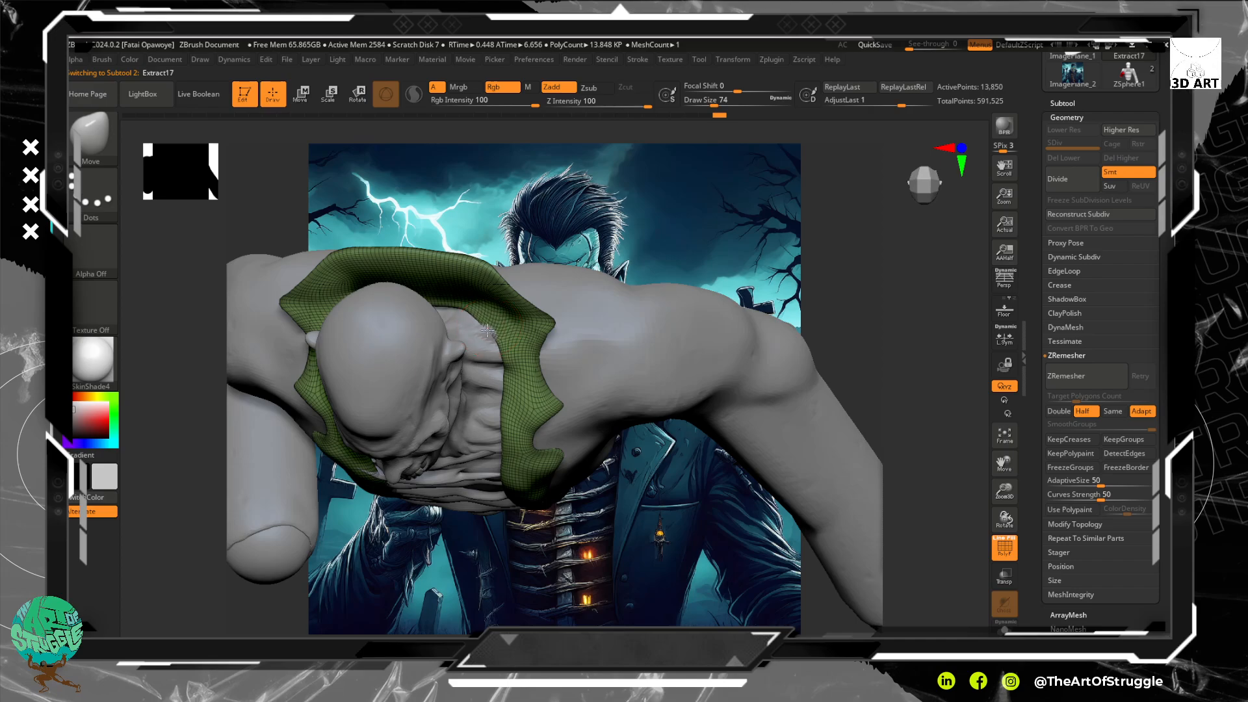
{"action": "left_click_drag", "start_coordinate": [910, 345], "coordinate": [909, 273]}
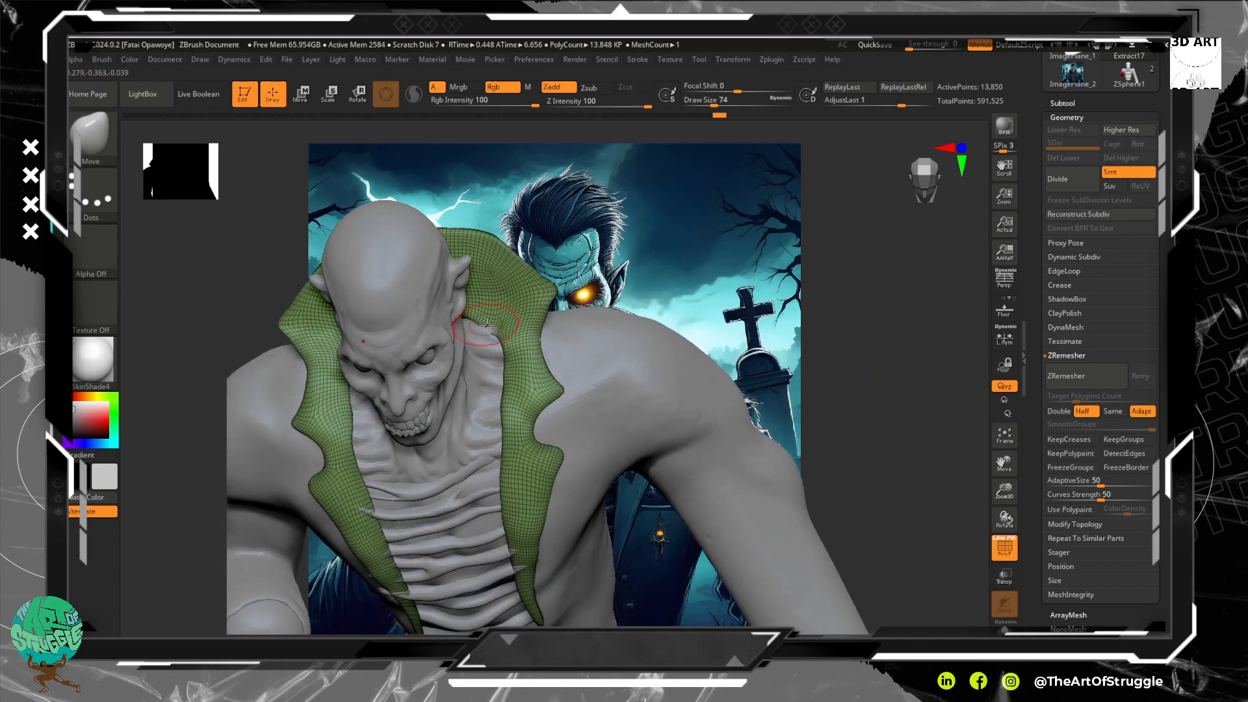
{"action": "left_click_drag", "start_coordinate": [495, 338], "coordinate": [484, 326]}
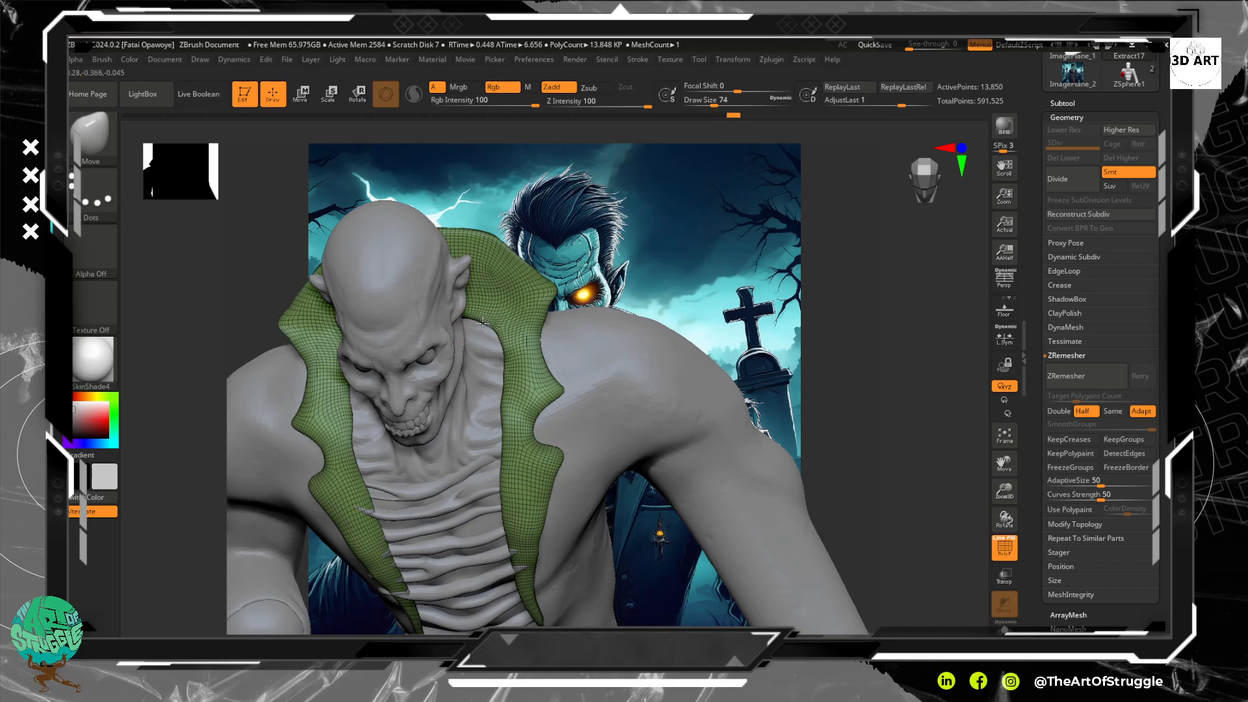
Select the ribs and pull in the rib ends that poke through the lapels with the Move brush.
{"action": "mouse_move", "coordinate": [879, 439]}
{"action": "left_mouse_down"}
{"action": "mouse_move", "coordinate": [831, 392]}
{"action": "mouse_move", "coordinate": [847, 295]}
{"action": "left_mouse_up"}
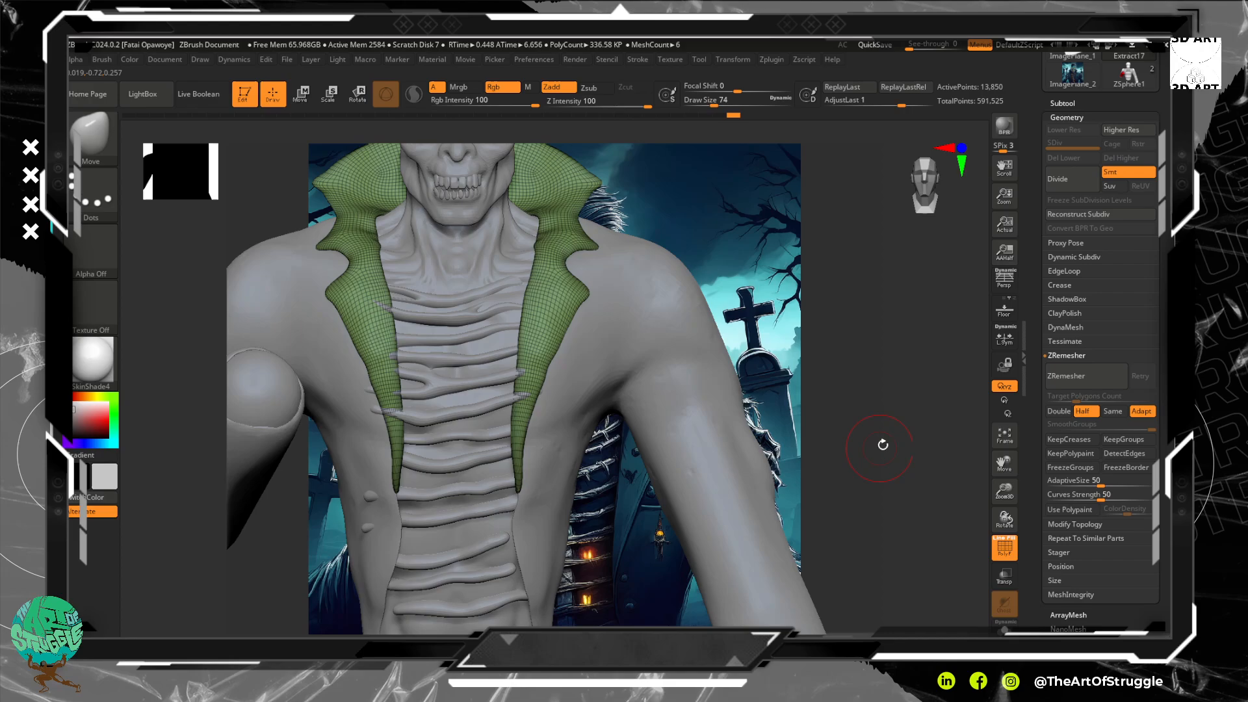
{"action": "left_click_drag", "start_coordinate": [880, 440], "coordinate": [366, 409]}
{"action": "left_click", "coordinate": [393, 414], "text": "alt"}
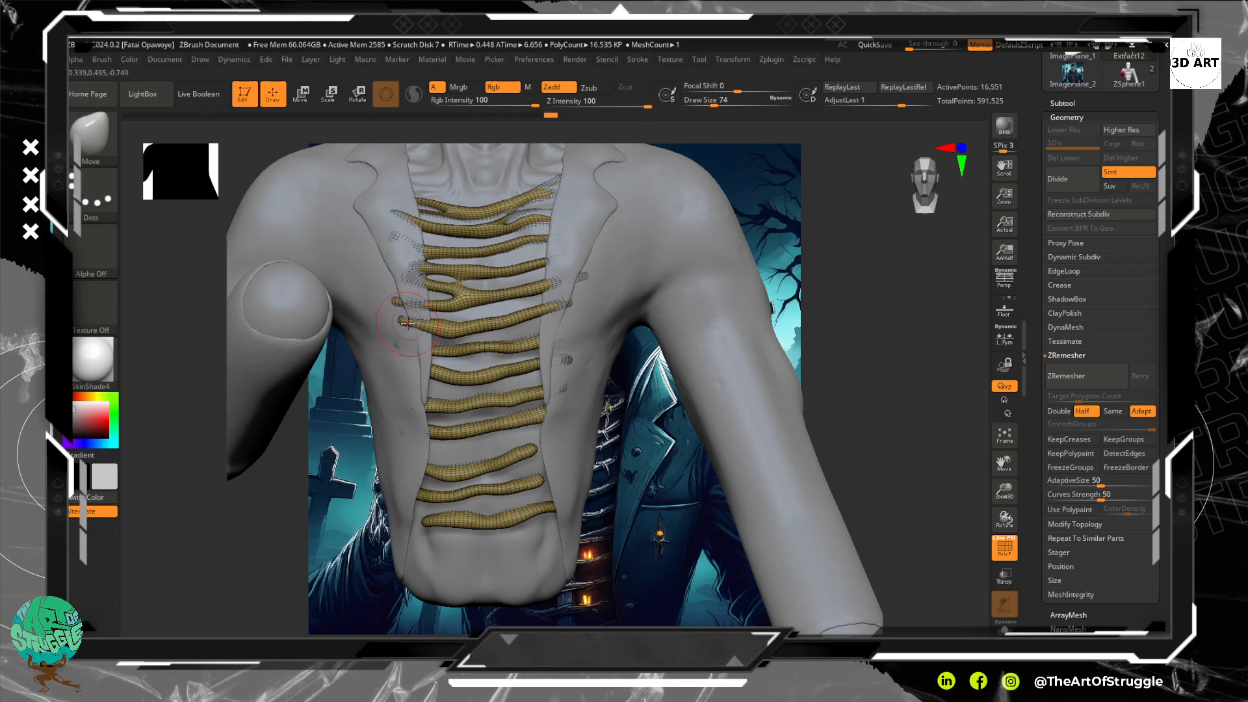
{"action": "mouse_move", "coordinate": [946, 344]}
{"action": "left_mouse_down"}
{"action": "mouse_move", "coordinate": [934, 378]}
{"action": "mouse_move", "coordinate": [897, 353]}
{"action": "left_mouse_up"}
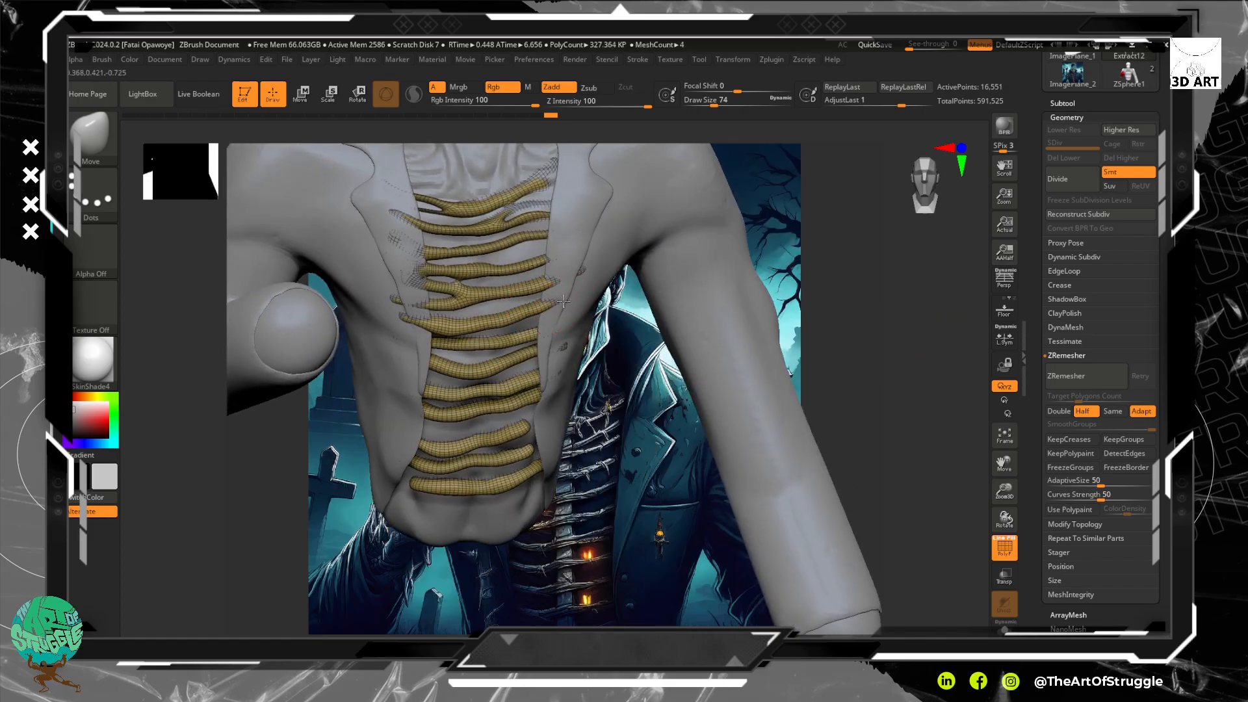
{"action": "left_click_drag", "start_coordinate": [906, 362], "coordinate": [932, 349]}
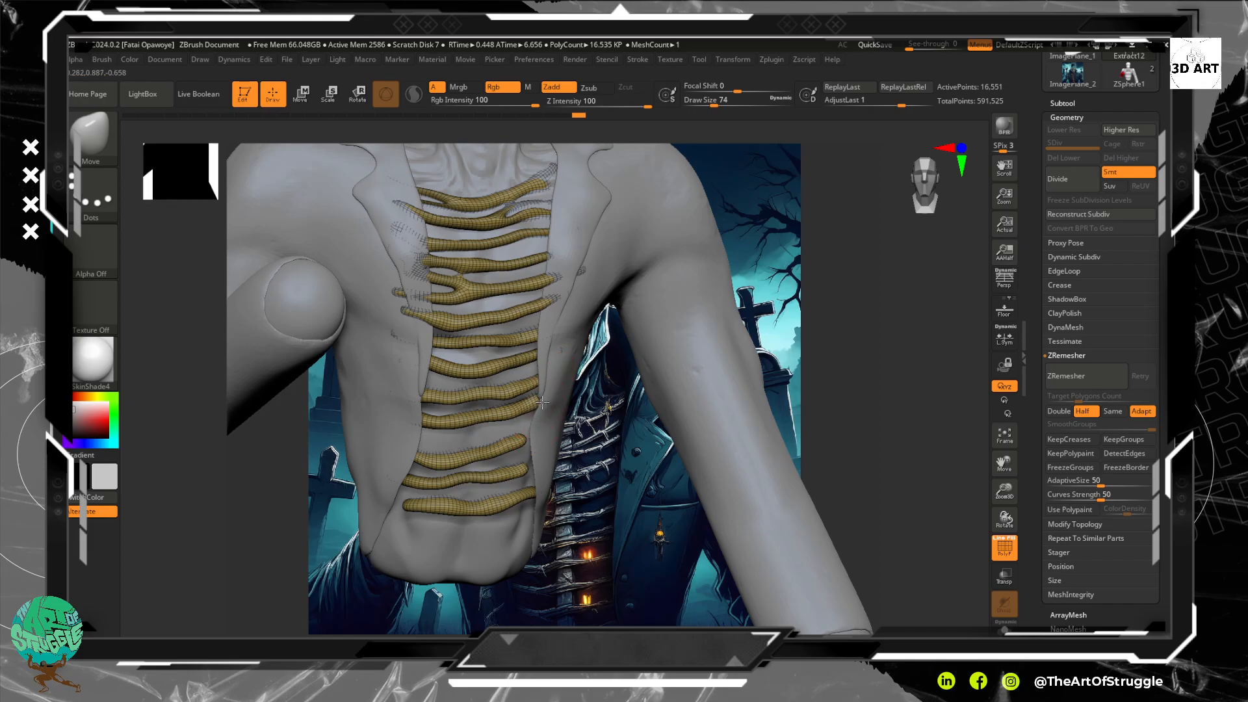
Tuck the remaining protruding rib ends under both front edges of the coat, working from angled side views.
{"action": "mouse_move", "coordinate": [897, 351]}
{"action": "left_mouse_down"}
{"action": "mouse_move", "coordinate": [900, 404]}
{"action": "mouse_move", "coordinate": [825, 370]}
{"action": "mouse_move", "coordinate": [748, 361]}
{"action": "left_mouse_up"}
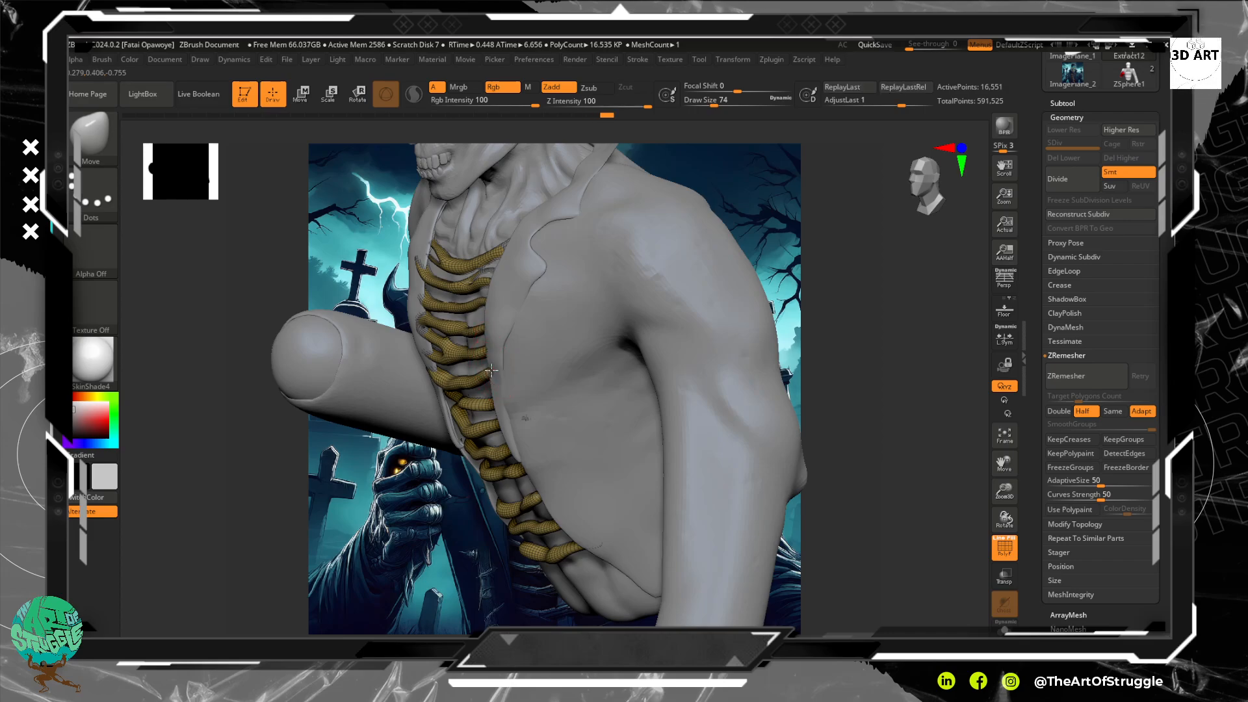
{"action": "left_click_drag", "start_coordinate": [895, 349], "coordinate": [887, 339]}
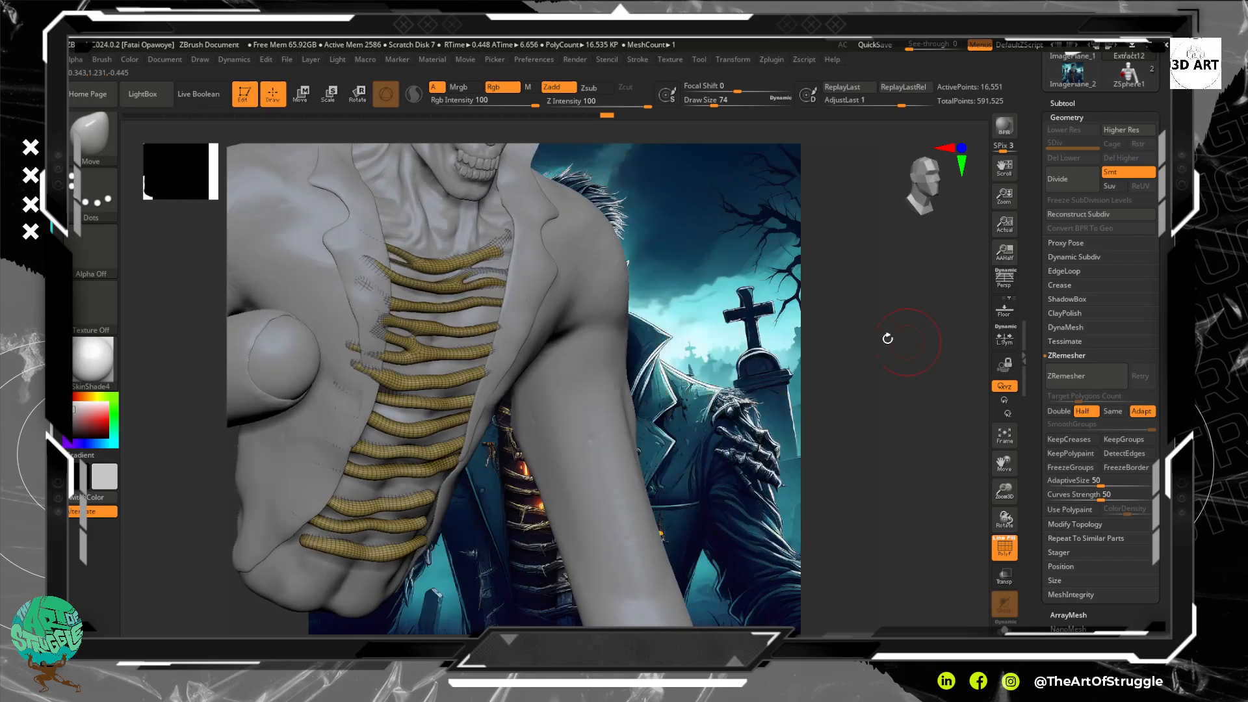
{"action": "left_click_drag", "start_coordinate": [776, 333], "coordinate": [710, 351]}
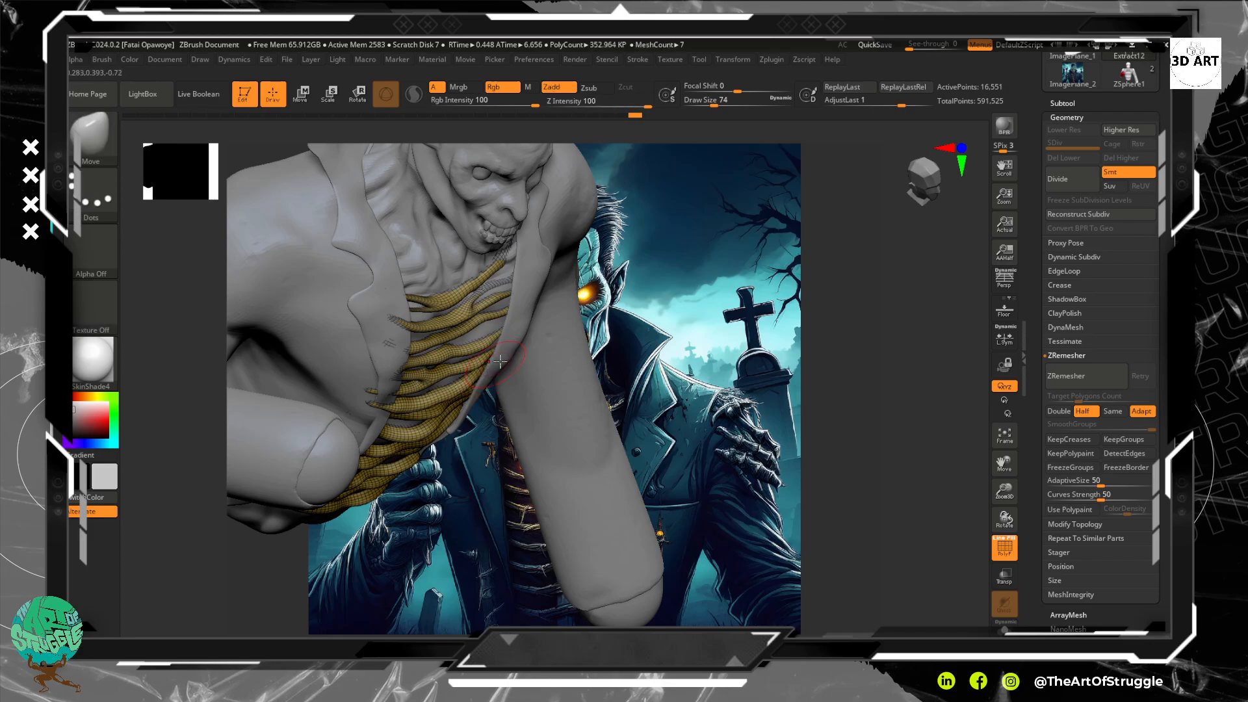
{"action": "left_click_drag", "start_coordinate": [822, 345], "coordinate": [697, 322]}
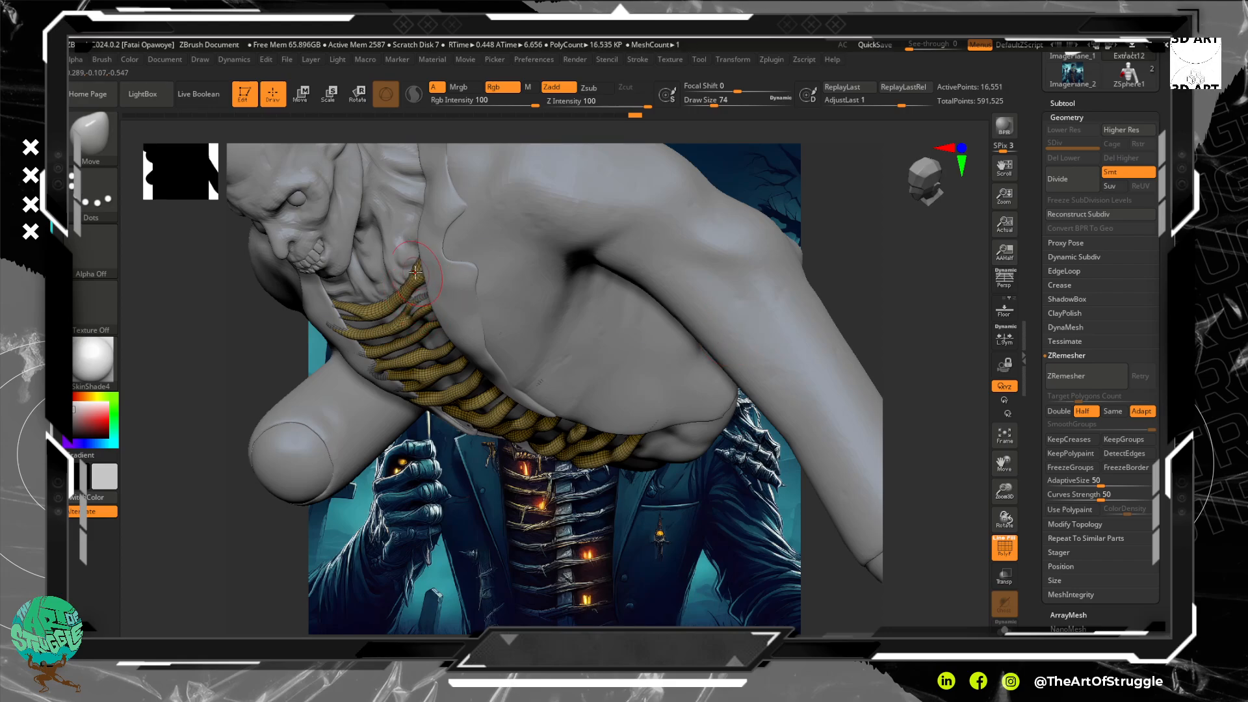
{"action": "mouse_move", "coordinate": [941, 298]}
{"action": "left_mouse_down", "text": "shift"}
{"action": "mouse_move", "coordinate": [947, 268]}
{"action": "mouse_move", "coordinate": [925, 298]}
{"action": "left_mouse_up", "text": "shift"}
{"action": "mouse_move", "coordinate": [825, 313]}
{"action": "left_mouse_down"}
{"action": "mouse_move", "coordinate": [748, 322]}
{"action": "mouse_move", "coordinate": [779, 320]}
{"action": "left_mouse_up"}
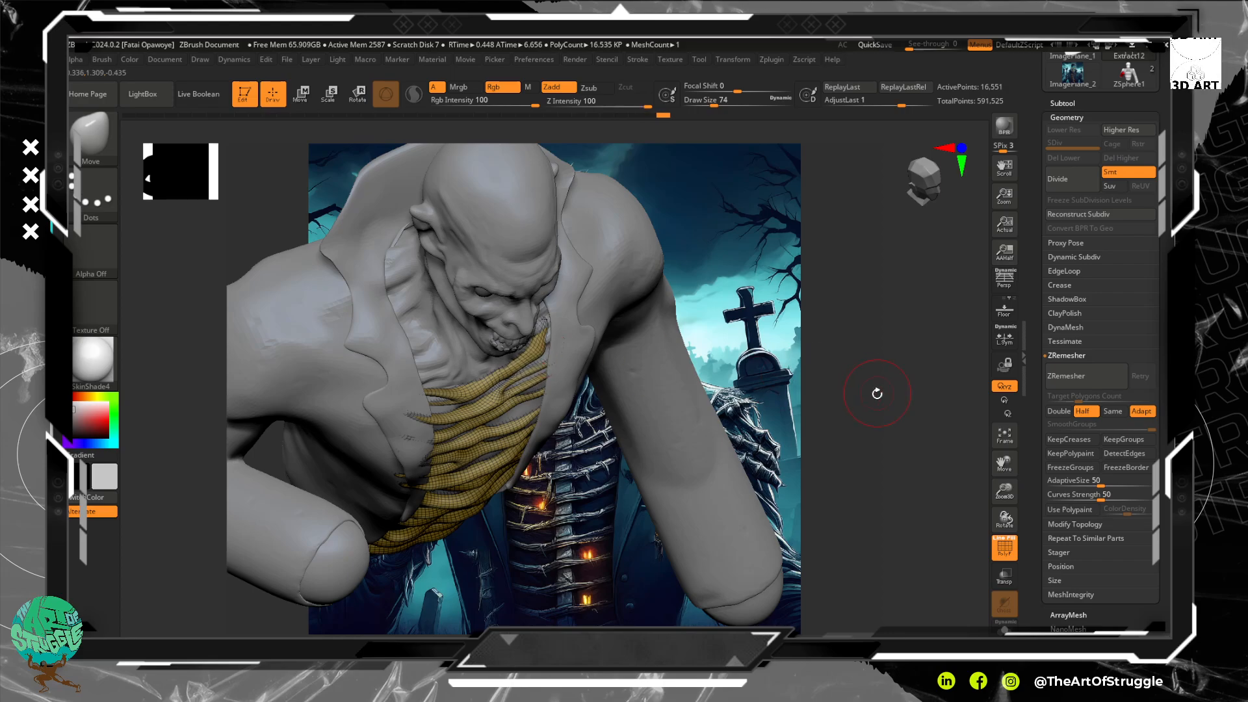
{"action": "left_click_drag", "start_coordinate": [878, 390], "coordinate": [806, 361]}
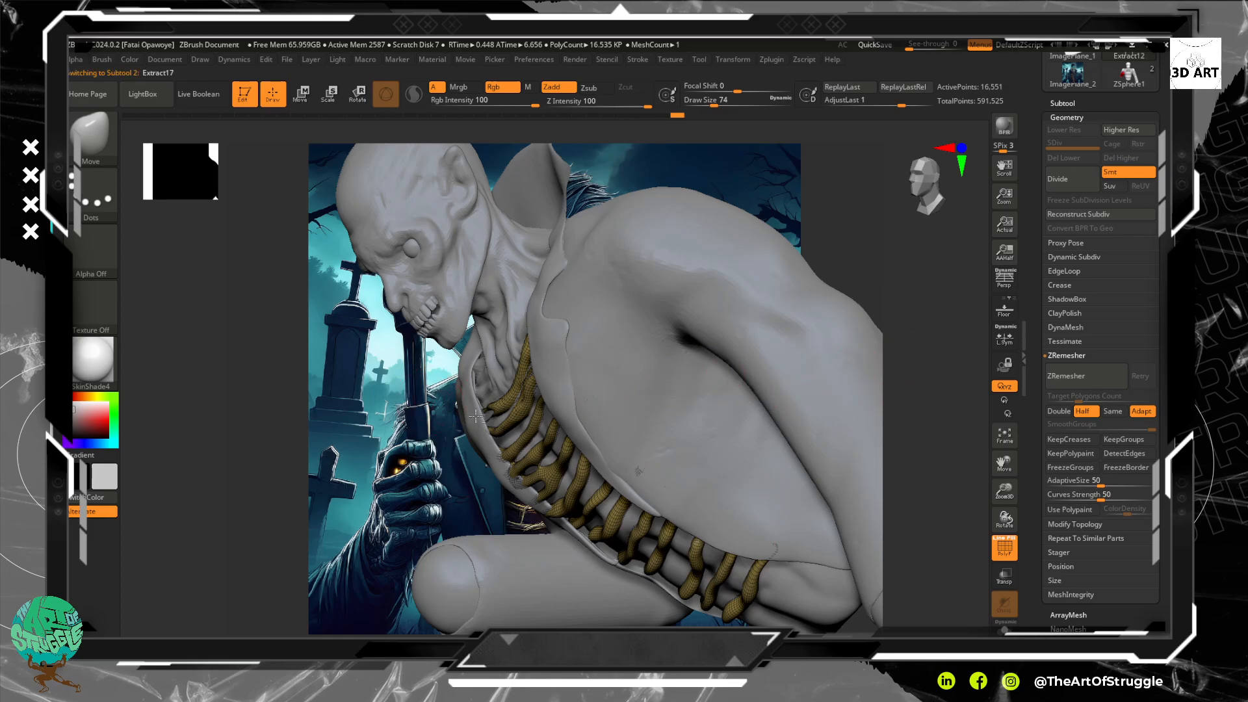
Refine the lapel edges and the adjoining coat front with the Move brush so they lie over the rib ends.
{"action": "left_click", "coordinate": [477, 417], "text": "alt"}
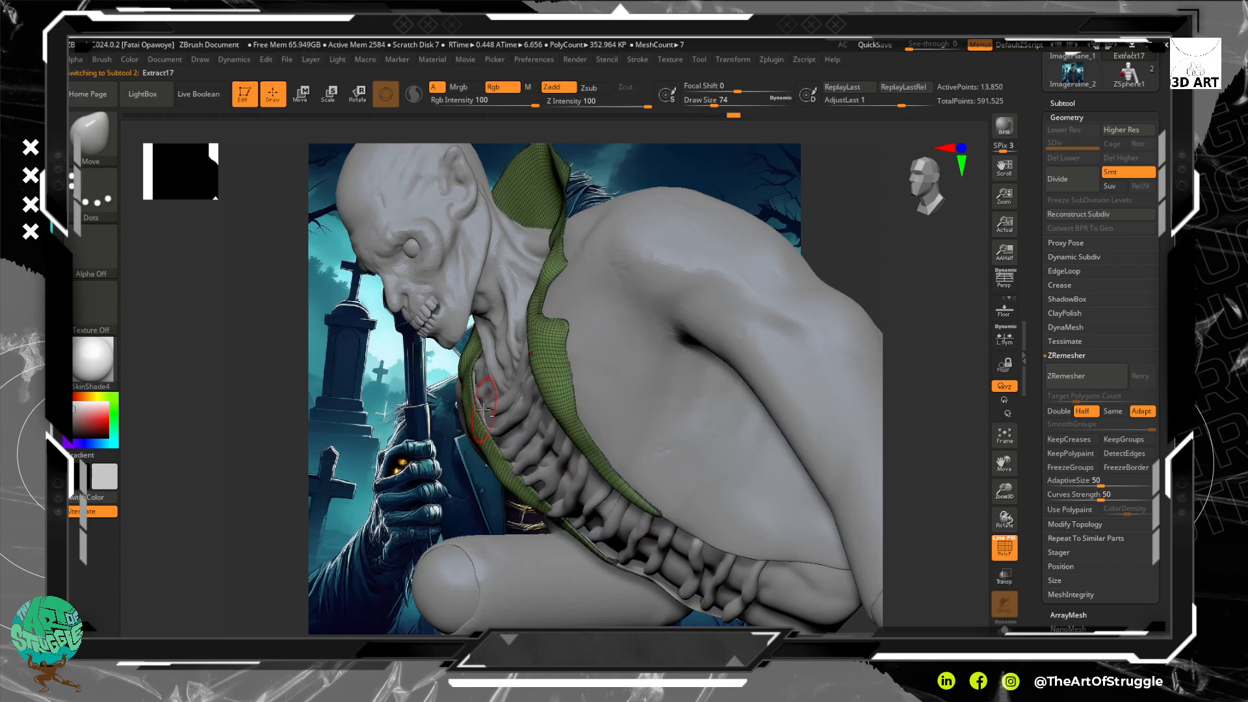
{"action": "left_click", "coordinate": [484, 408], "text": "alt"}
{"action": "left_click", "coordinate": [609, 378], "text": "alt"}
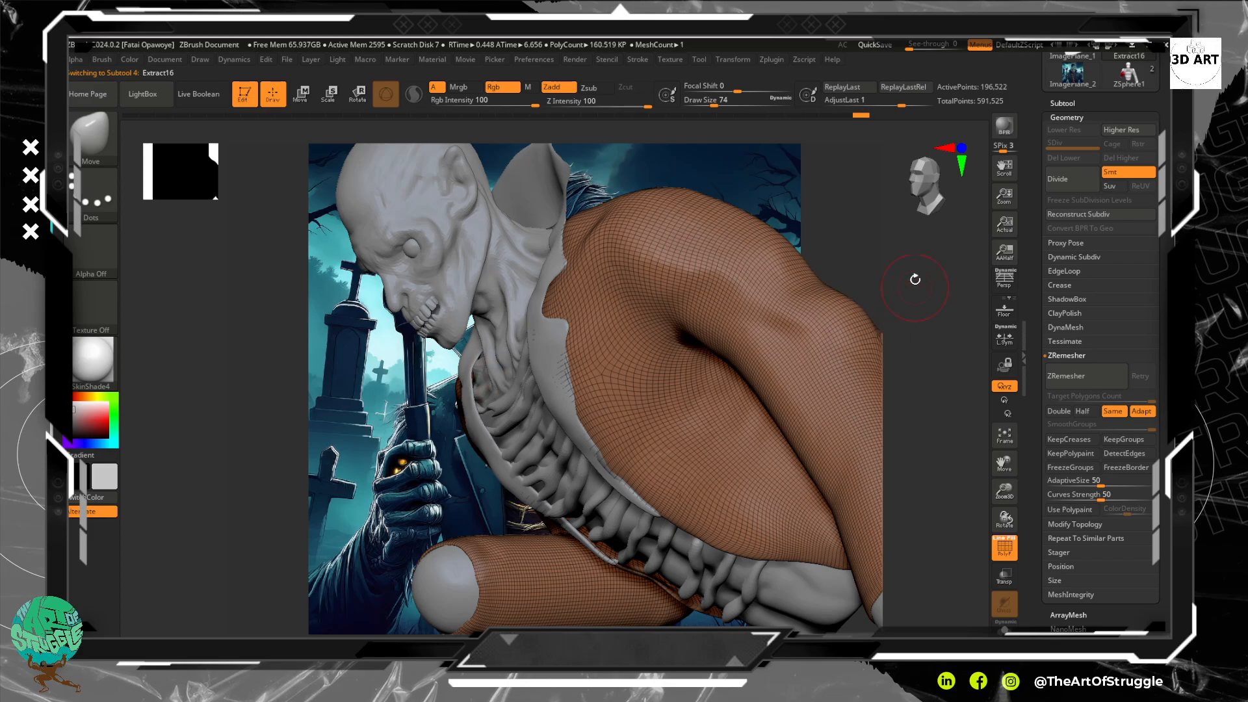
{"action": "left_click_drag", "start_coordinate": [938, 289], "coordinate": [948, 277], "text": "shift"}
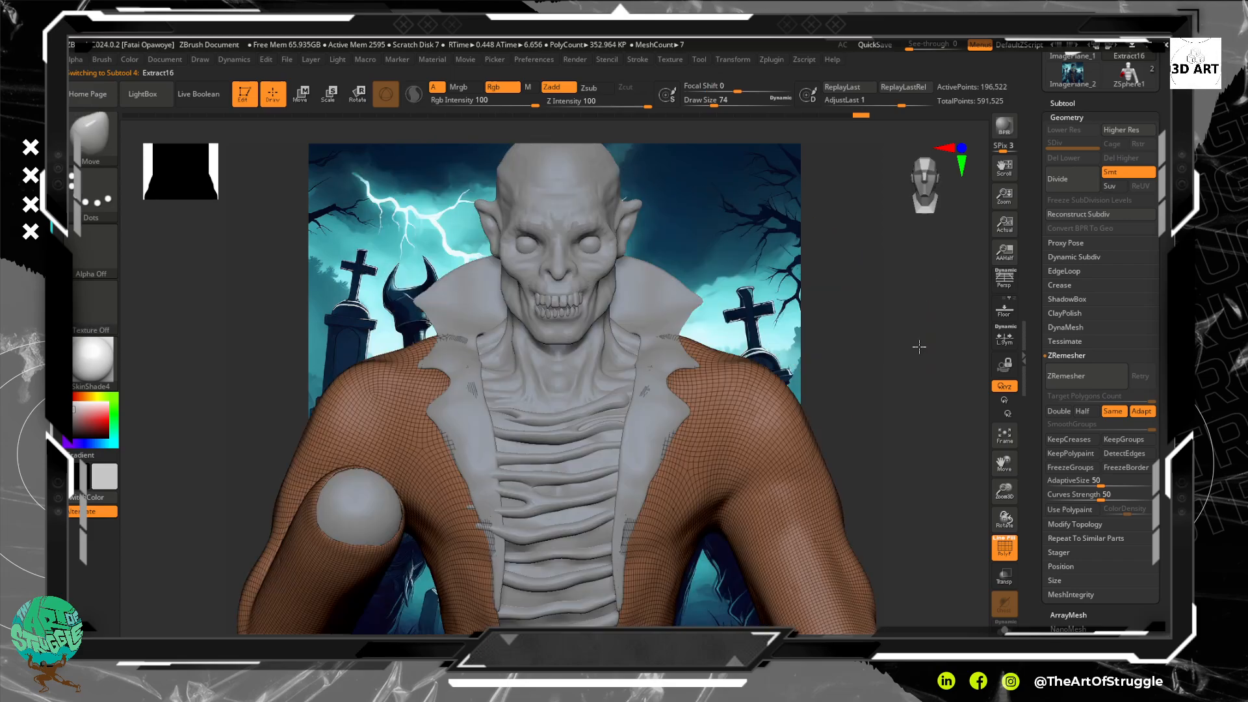
{"action": "mouse_move", "coordinate": [920, 346]}
{"action": "left_mouse_down", "text": "shift"}
{"action": "mouse_move", "coordinate": [928, 363]}
{"action": "mouse_move", "coordinate": [504, 445]}
{"action": "left_mouse_up", "text": "shift"}
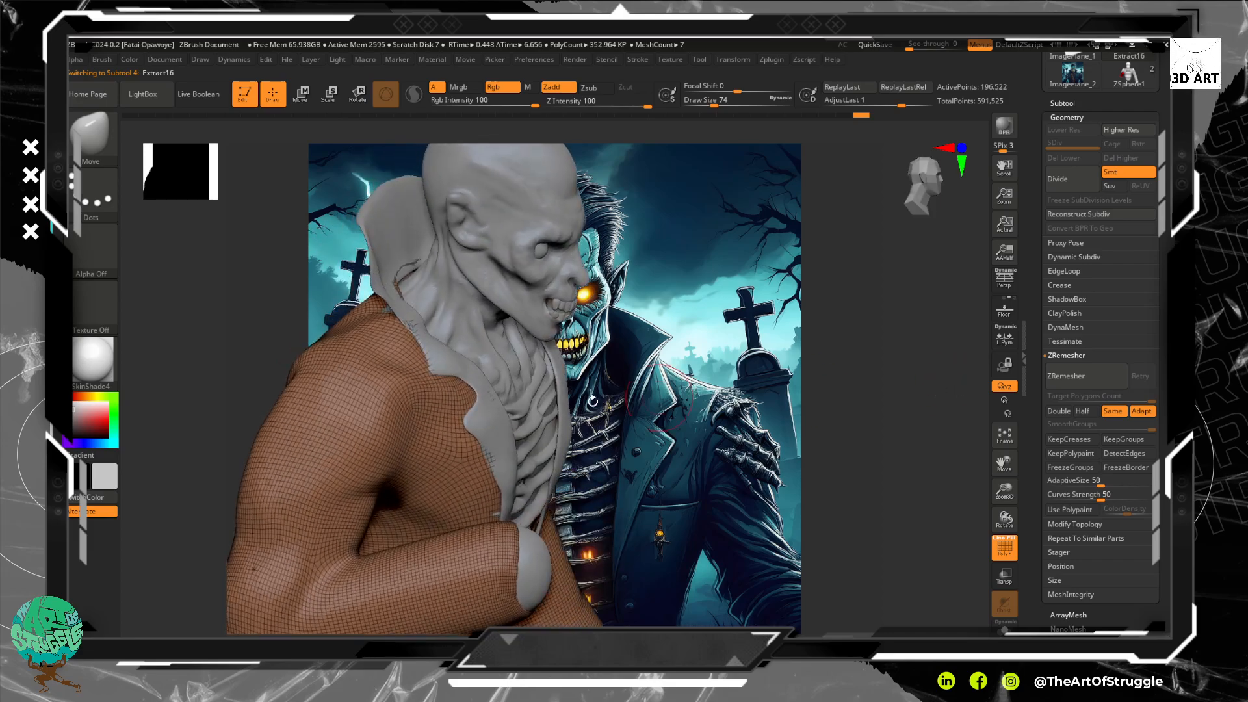
{"action": "left_click", "coordinate": [496, 452], "text": "alt"}
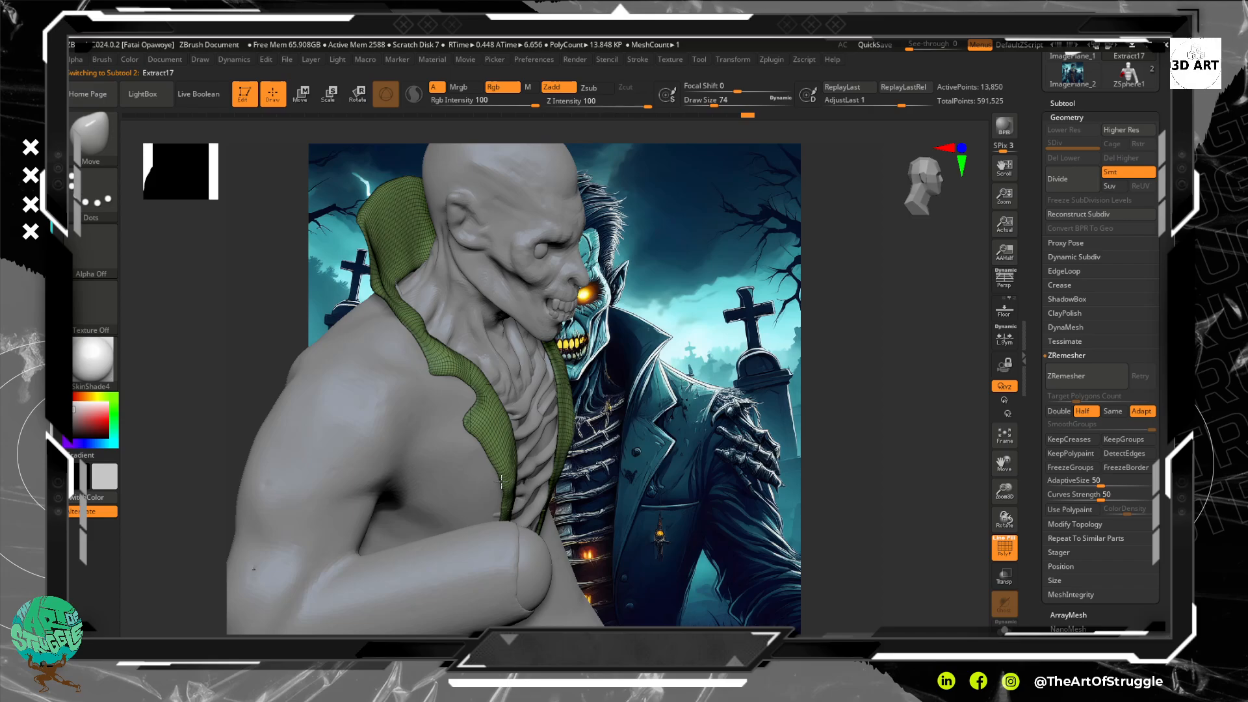
{"action": "mouse_move", "coordinate": [882, 420]}
{"action": "left_mouse_down"}
{"action": "mouse_move", "coordinate": [836, 357]}
{"action": "mouse_move", "coordinate": [869, 296]}
{"action": "mouse_move", "coordinate": [909, 329]}
{"action": "left_mouse_up"}
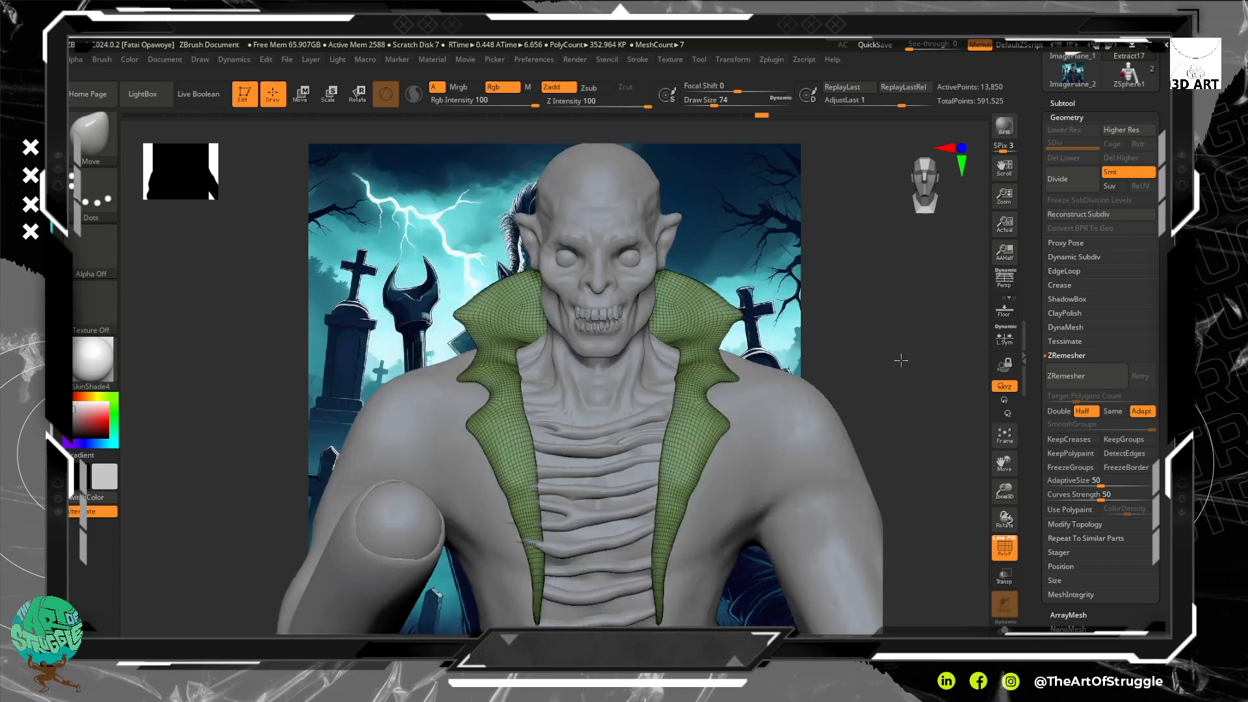
{"action": "left_click_drag", "start_coordinate": [885, 345], "coordinate": [694, 357]}
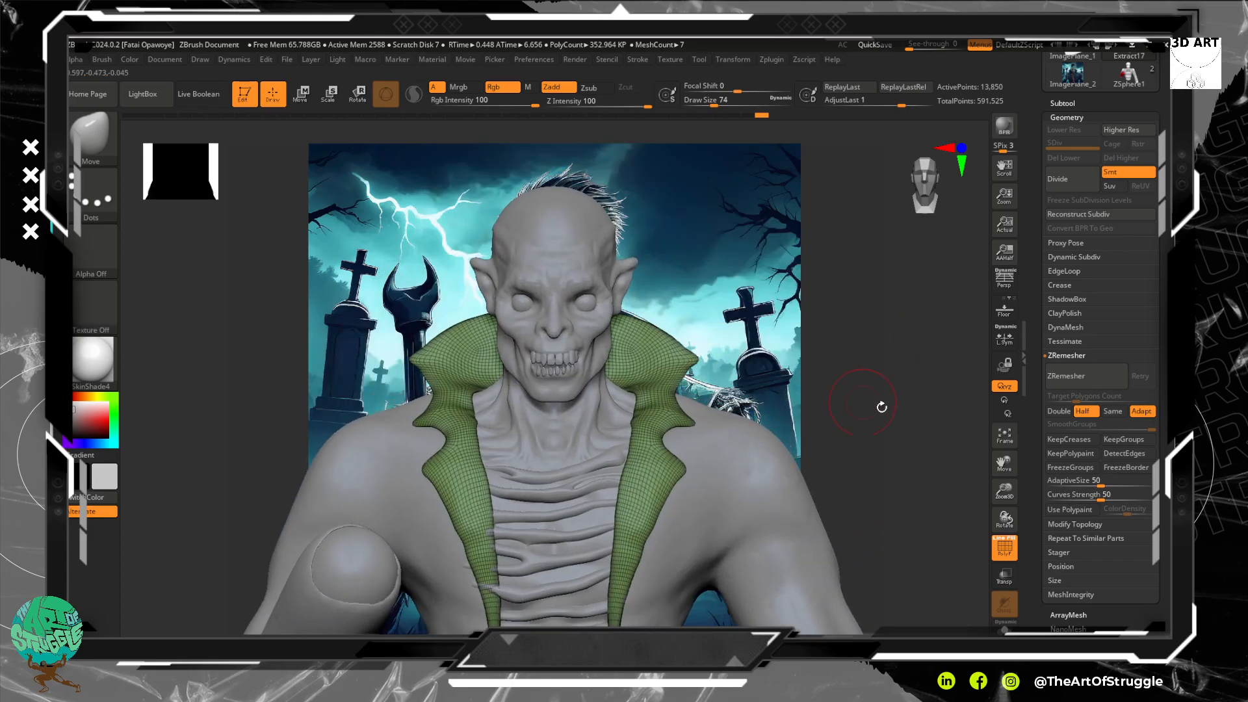
{"action": "mouse_move", "coordinate": [894, 433]}
{"action": "left_mouse_down", "text": "alt"}
{"action": "mouse_move", "coordinate": [830, 339]}
{"action": "mouse_move", "coordinate": [846, 383]}
{"action": "mouse_move", "coordinate": [796, 414]}
{"action": "mouse_move", "coordinate": [820, 450]}
{"action": "left_mouse_up", "text": "alt"}
Turn off the wireframe display, select the ribs and smooth their ends along the coat's front opening.
{"action": "left_click", "coordinate": [1005, 548]}
{"action": "left_click_drag", "start_coordinate": [900, 418], "coordinate": [859, 464]}
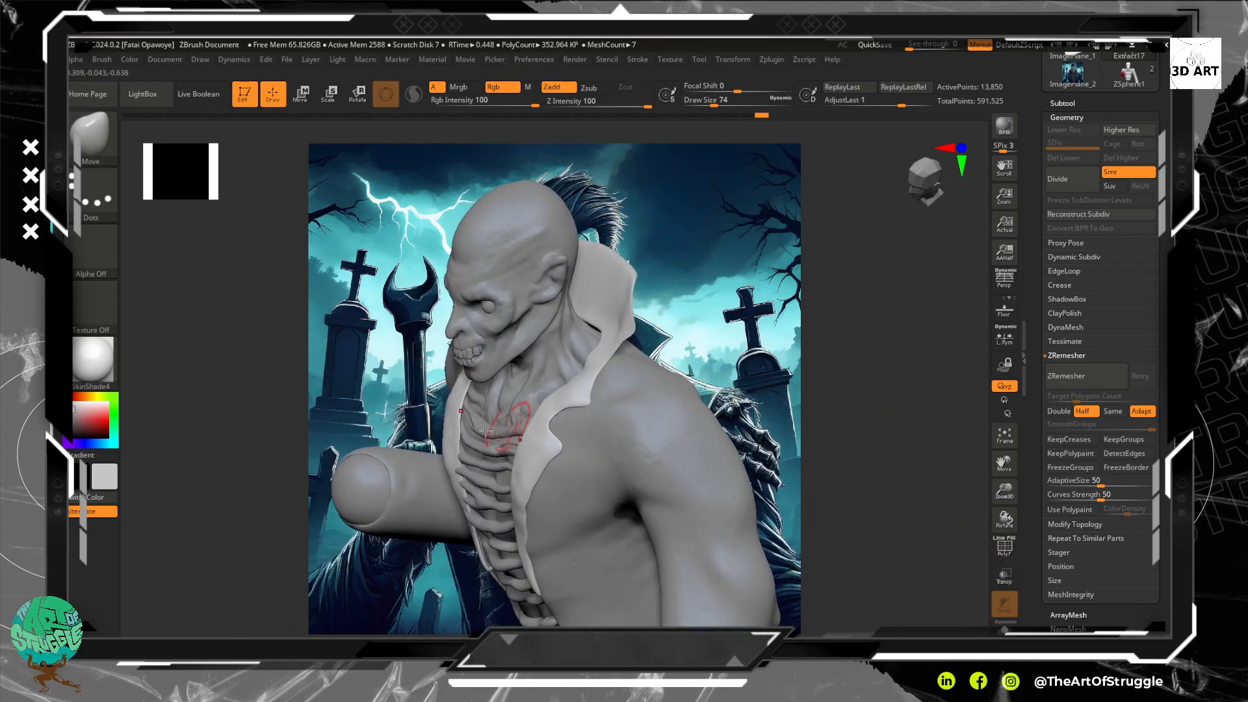
{"action": "left_click_drag", "start_coordinate": [455, 454], "coordinate": [458, 464], "text": "shift"}
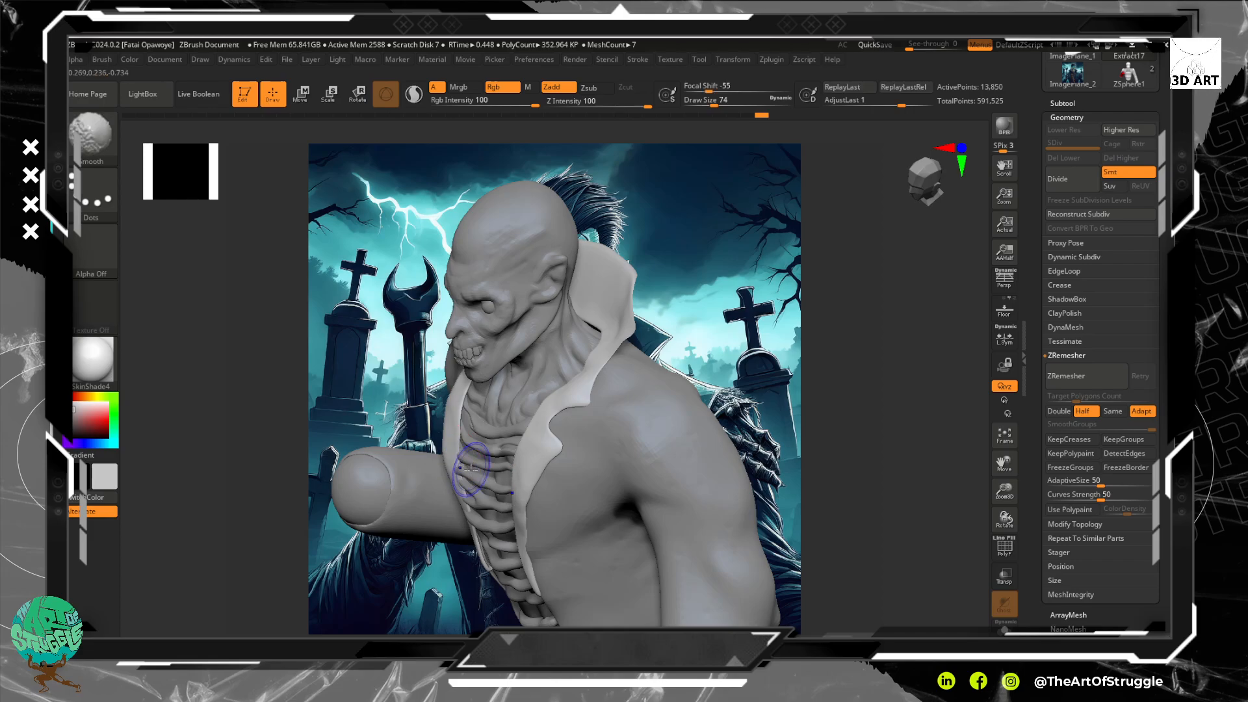
{"action": "left_click", "coordinate": [462, 477], "text": "alt"}
{"action": "key", "text": "shift"}
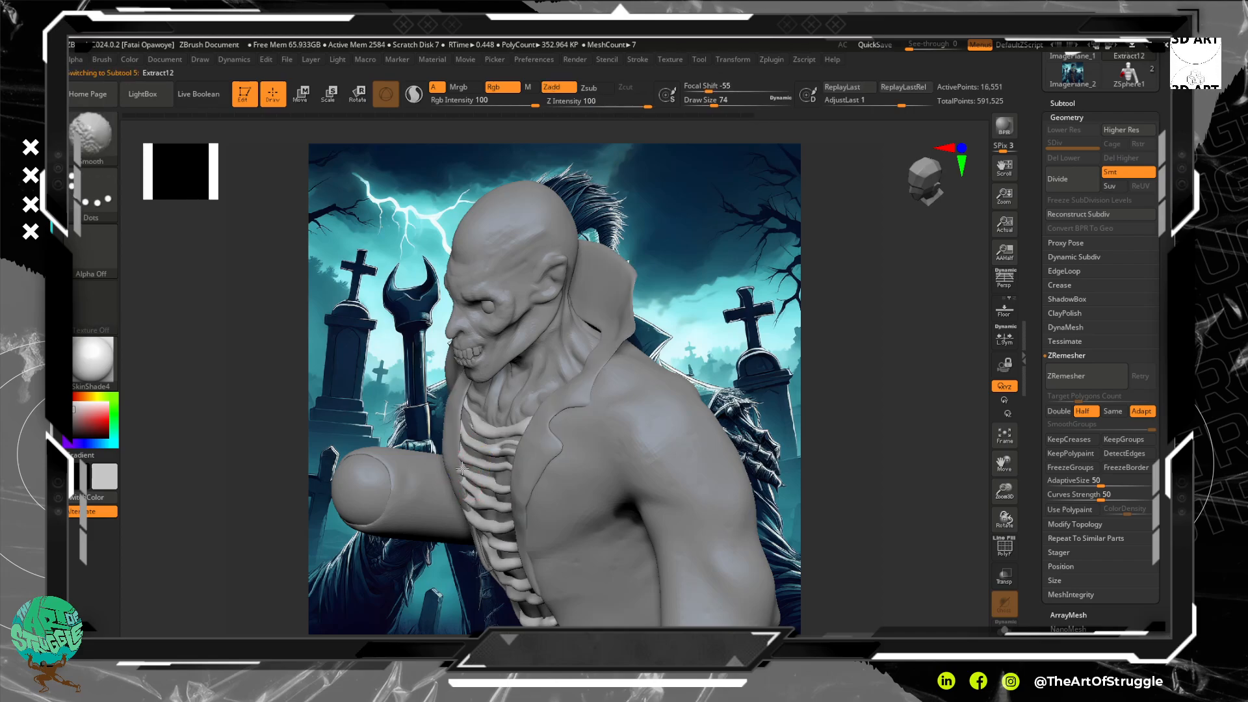
{"action": "mouse_move", "coordinate": [452, 451]}
{"action": "left_mouse_down", "text": "shift"}
{"action": "mouse_move", "coordinate": [450, 510]}
{"action": "mouse_move", "coordinate": [489, 525]}
{"action": "left_mouse_up", "text": "shift"}
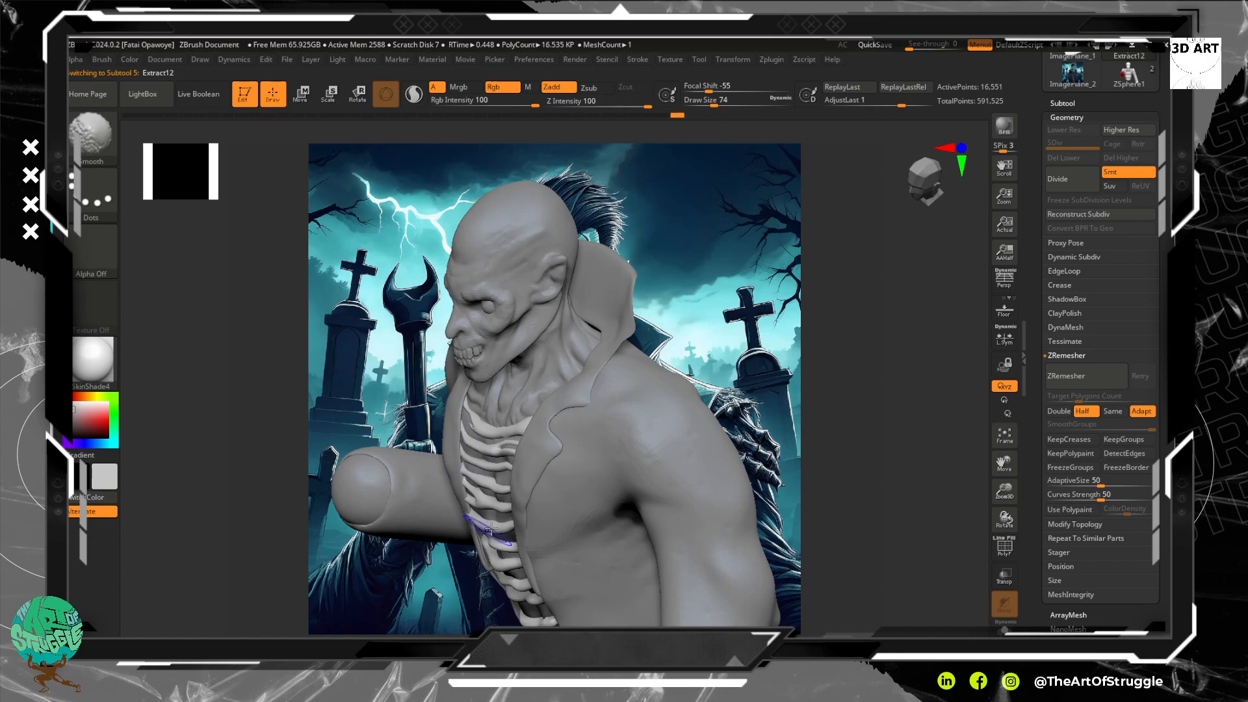
Examine the fit of the coat, collar and ribs from the front and both sides against the reference image.
{"action": "mouse_move", "coordinate": [892, 494]}
{"action": "left_mouse_down"}
{"action": "mouse_move", "coordinate": [914, 418]}
{"action": "mouse_move", "coordinate": [947, 438]}
{"action": "left_mouse_up"}
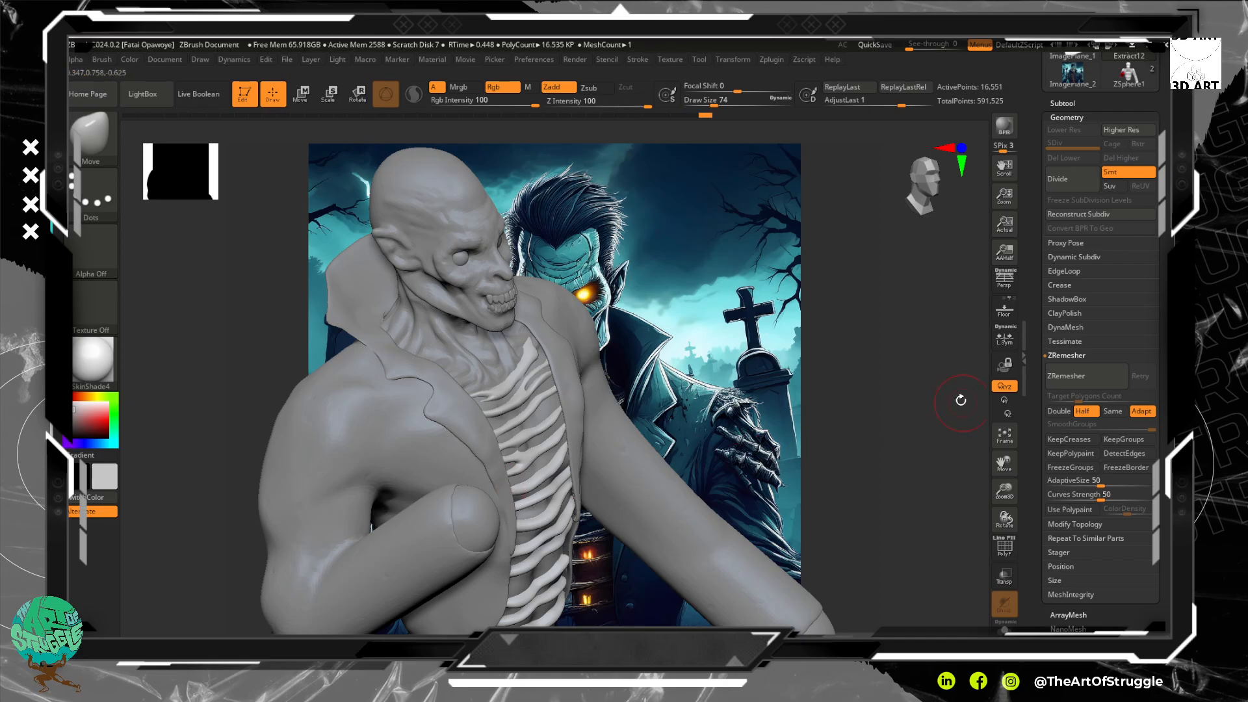
{"action": "left_click_drag", "start_coordinate": [961, 400], "coordinate": [916, 398]}
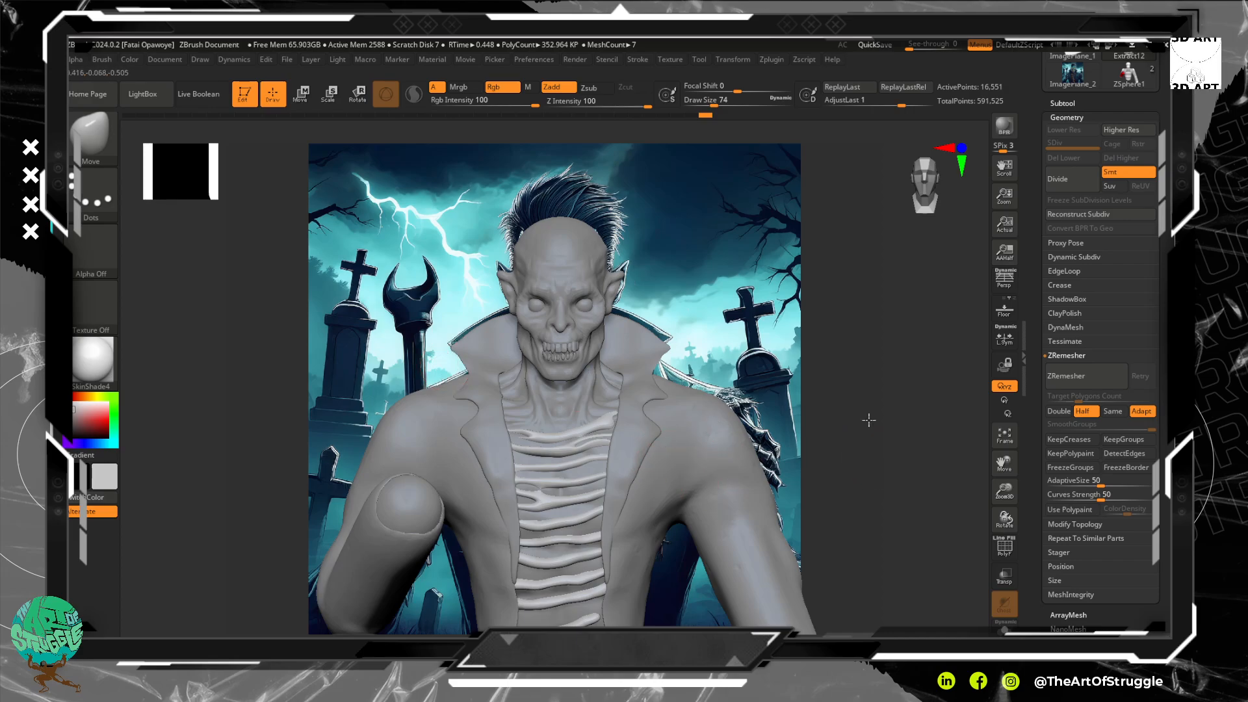
{"action": "left_click_drag", "start_coordinate": [869, 420], "coordinate": [877, 410], "text": "alt"}
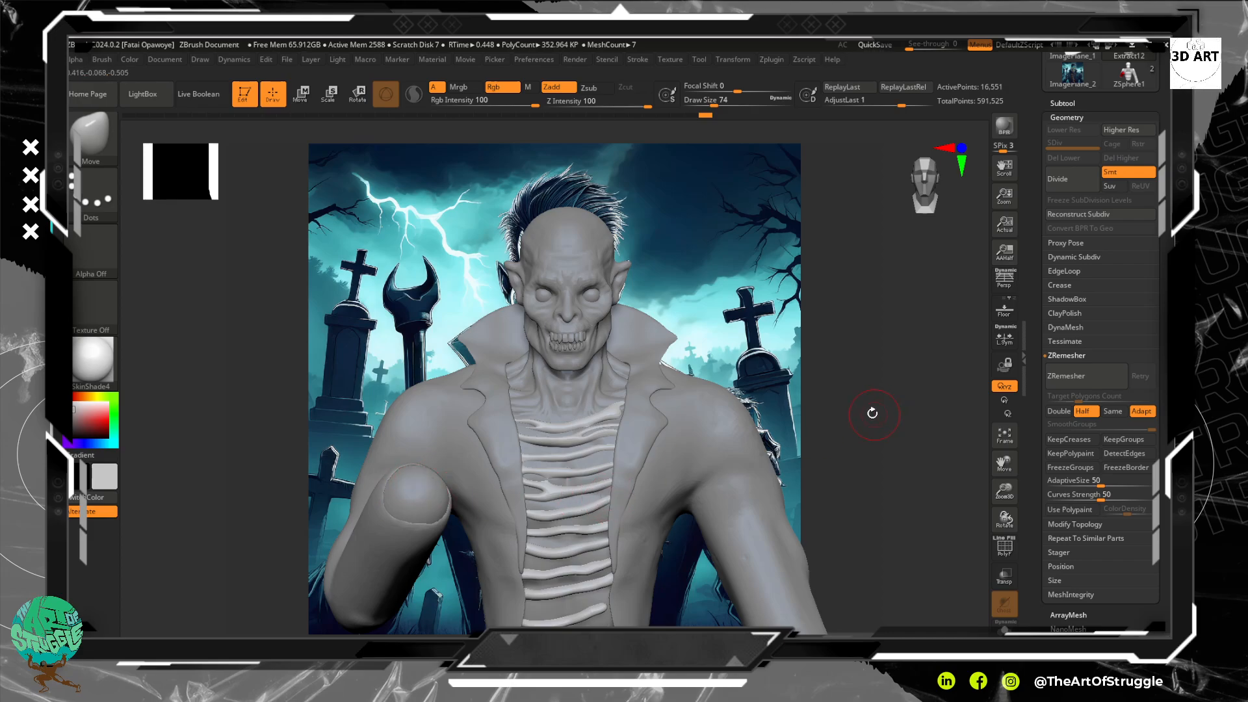
{"action": "left_click_drag", "start_coordinate": [872, 412], "coordinate": [826, 431]}
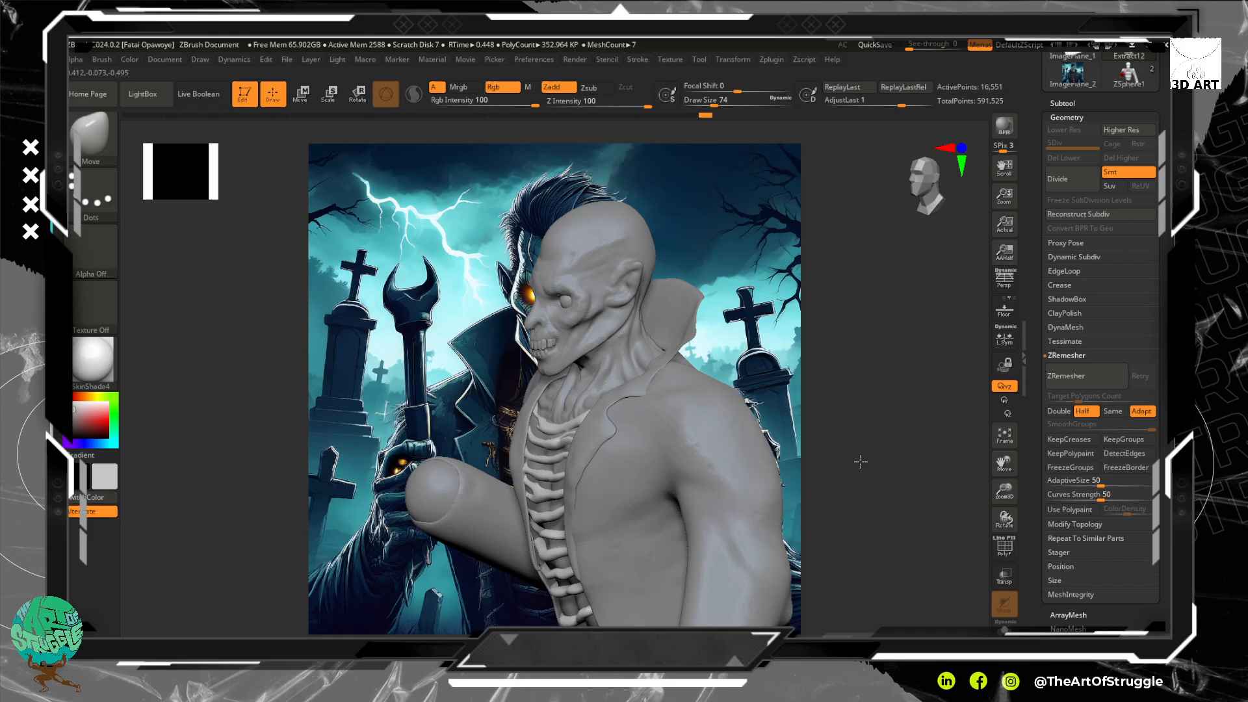
{"action": "mouse_move", "coordinate": [861, 462]}
{"action": "left_mouse_down"}
{"action": "mouse_move", "coordinate": [887, 437]}
{"action": "mouse_move", "coordinate": [827, 365]}
{"action": "mouse_move", "coordinate": [850, 426]}
{"action": "mouse_move", "coordinate": [849, 406]}
{"action": "mouse_move", "coordinate": [826, 418]}
{"action": "mouse_move", "coordinate": [850, 413]}
{"action": "mouse_move", "coordinate": [850, 438]}
{"action": "mouse_move", "coordinate": [857, 418]}
{"action": "left_mouse_up"}
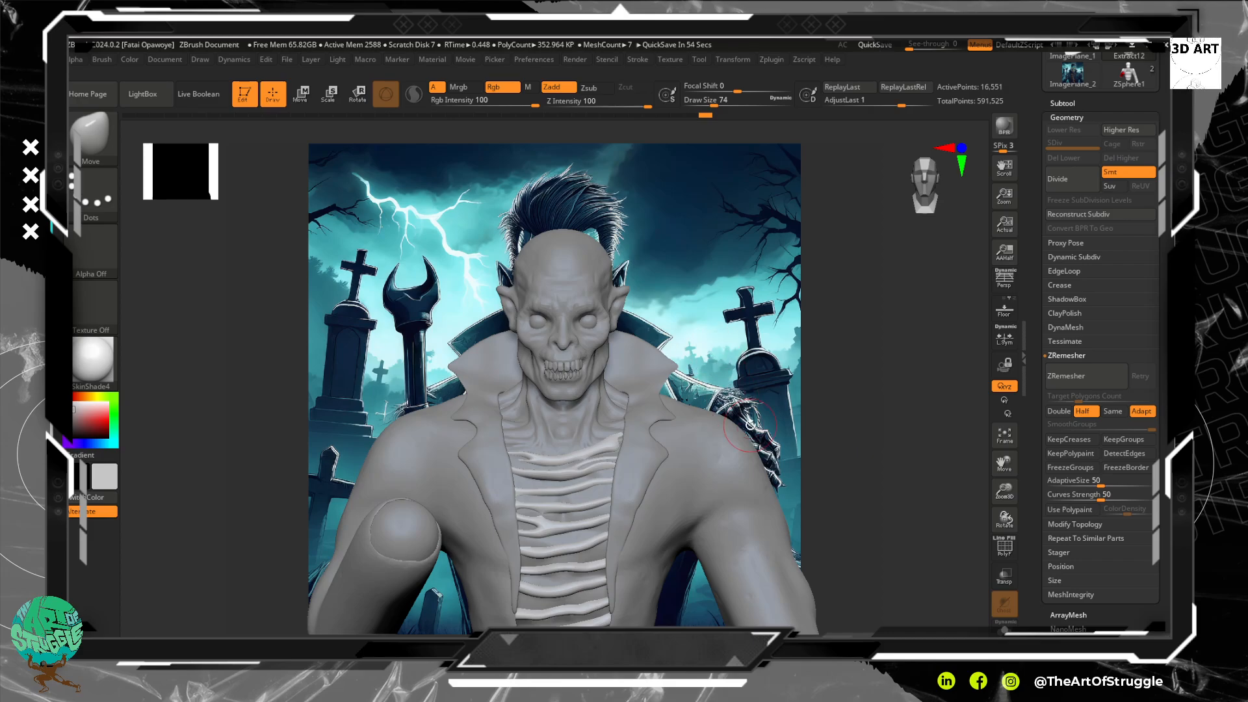
{"action": "mouse_move", "coordinate": [820, 387]}
{"action": "left_mouse_down", "text": "alt"}
{"action": "mouse_move", "coordinate": [897, 455]}
{"action": "mouse_move", "coordinate": [973, 425]}
{"action": "left_mouse_up", "text": "alt"}
{"action": "mouse_move", "coordinate": [876, 367]}
{"action": "left_mouse_down", "text": "alt"}
{"action": "mouse_move", "coordinate": [822, 384]}
{"action": "mouse_move", "coordinate": [743, 334]}
{"action": "left_mouse_up", "text": "alt"}
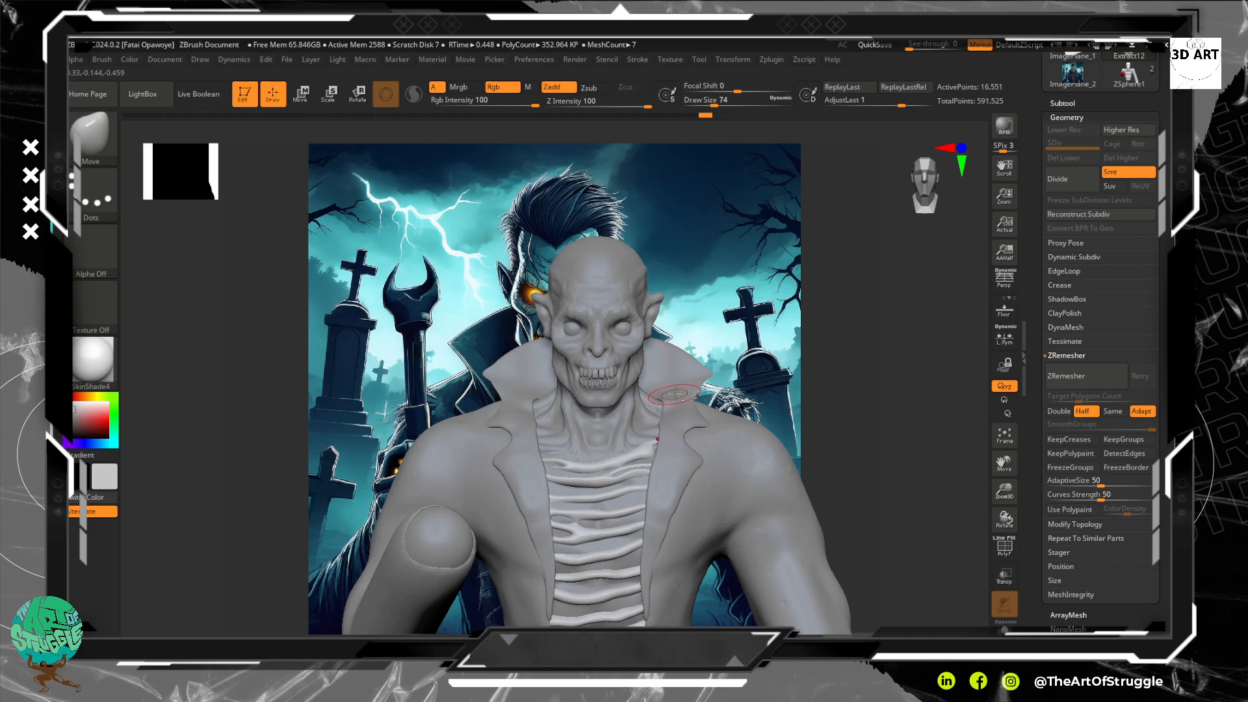
Select the coat's collar piece and nudge its upper rear edge near the ear with the Move brush, checking the shape from behind and the front.
{"action": "mouse_move", "coordinate": [922, 387]}
{"action": "left_mouse_down", "text": "alt"}
{"action": "mouse_move", "coordinate": [964, 462]}
{"action": "mouse_move", "coordinate": [982, 436]}
{"action": "left_mouse_up", "text": "alt"}
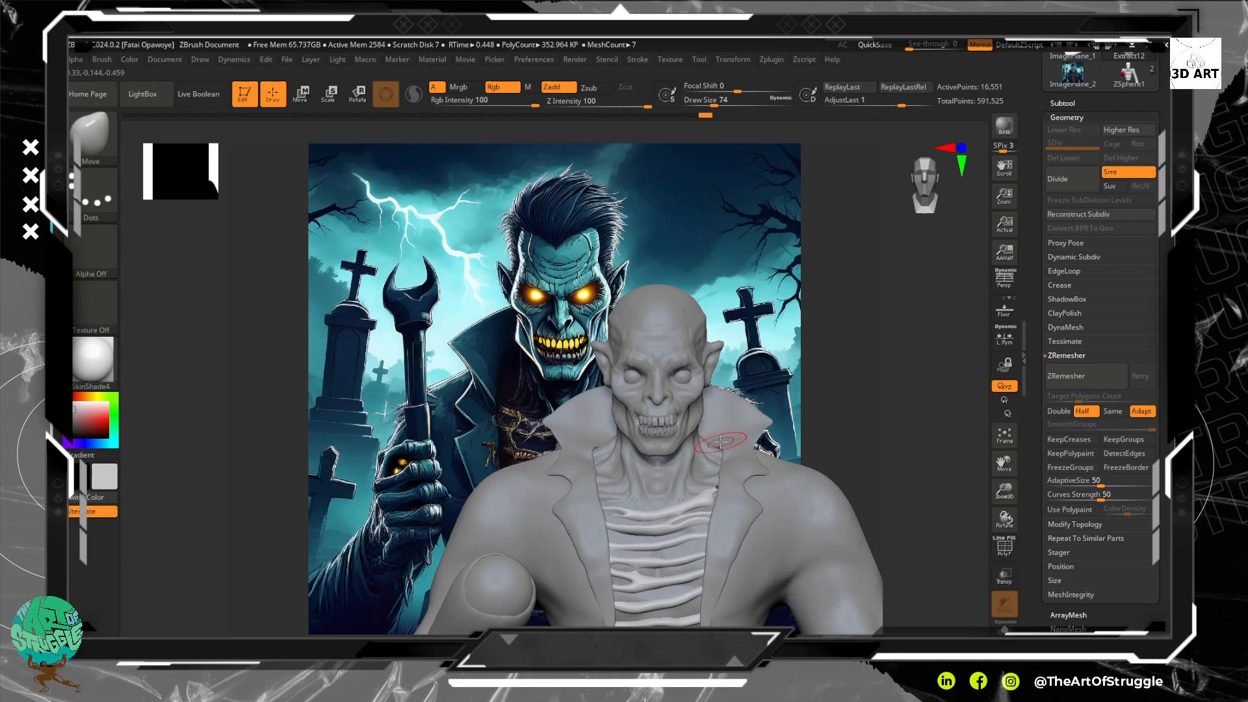
{"action": "mouse_move", "coordinate": [819, 387]}
{"action": "left_mouse_down", "text": "shift"}
{"action": "mouse_move", "coordinate": [847, 420]}
{"action": "mouse_move", "coordinate": [814, 411]}
{"action": "left_mouse_up", "text": "shift"}
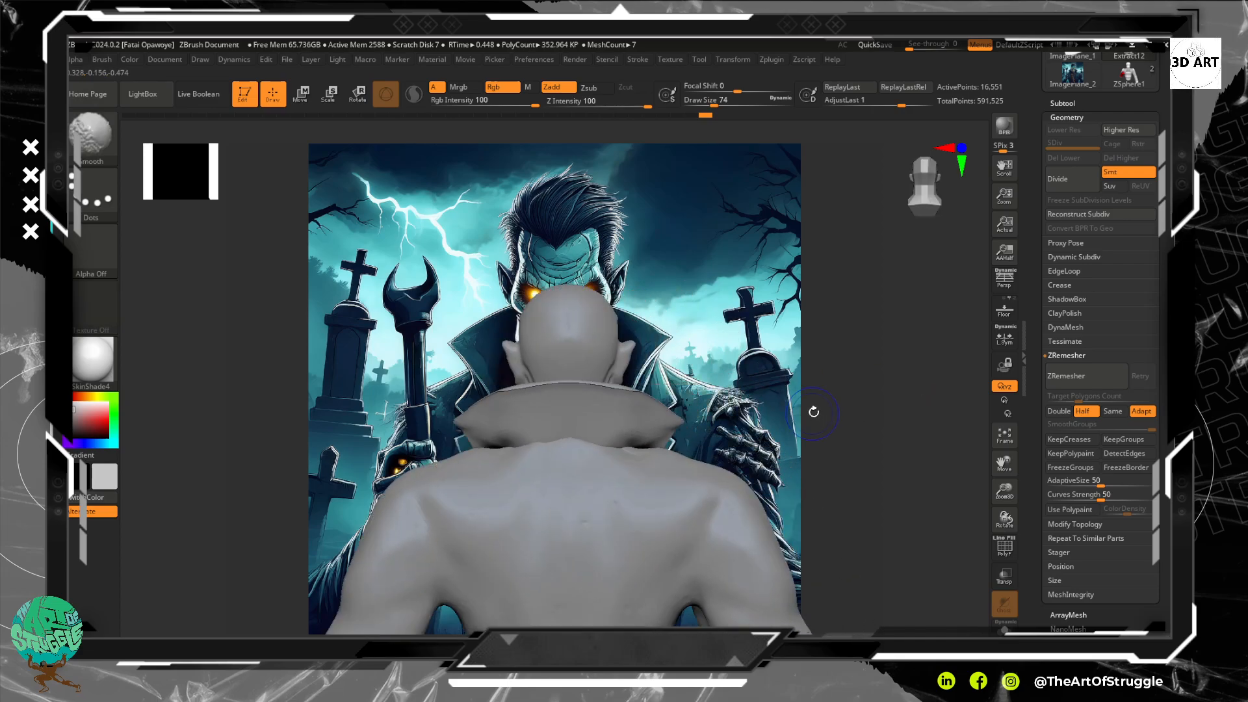
{"action": "left_click", "coordinate": [625, 387], "text": "alt"}
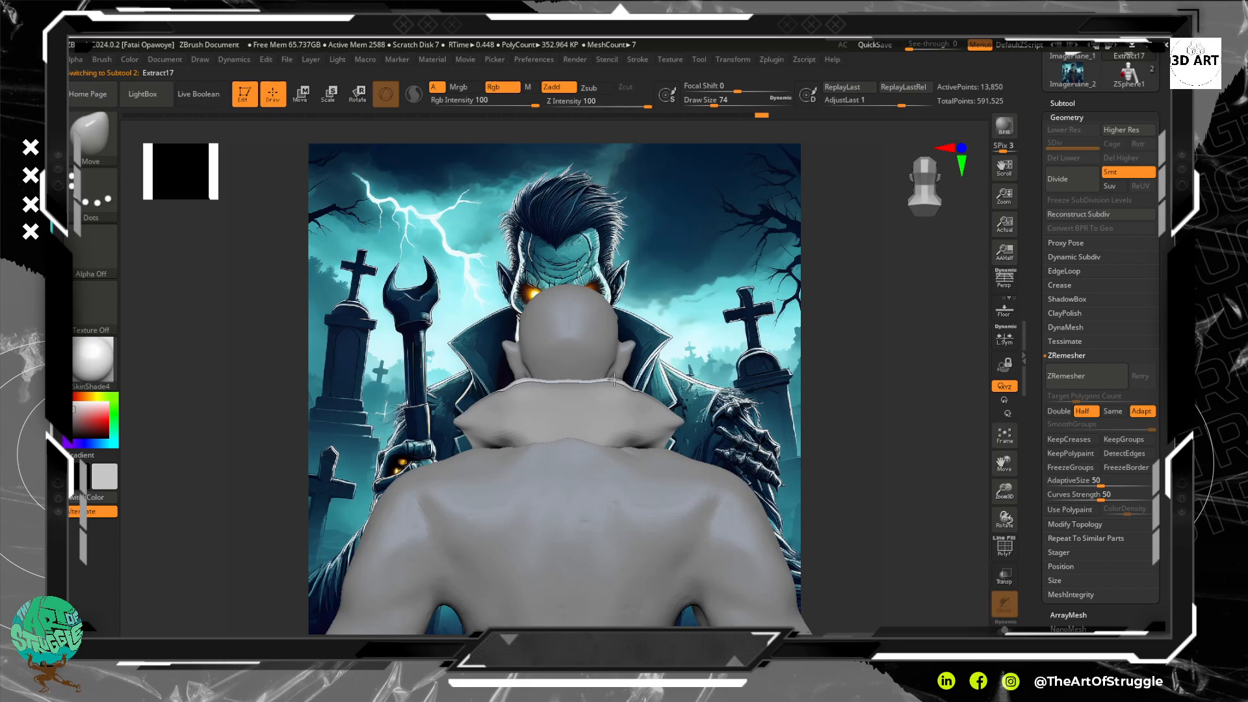
{"action": "left_click_drag", "start_coordinate": [631, 389], "coordinate": [636, 389]}
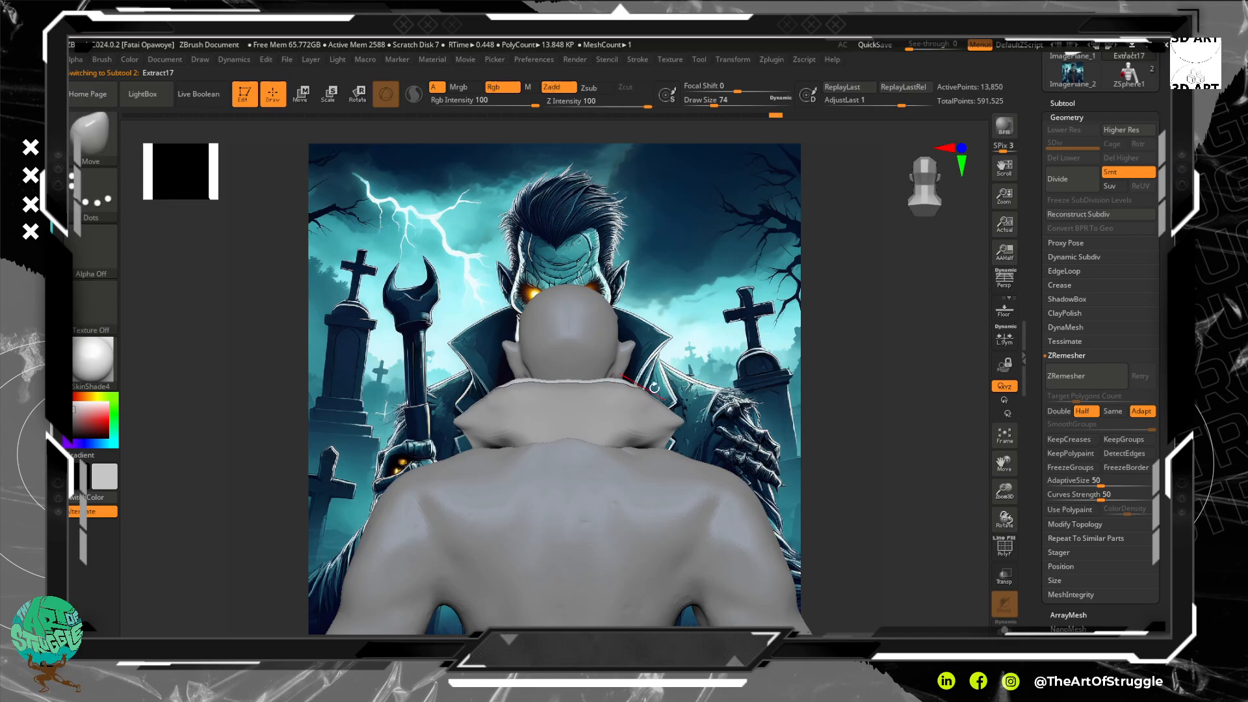
{"action": "mouse_move", "coordinate": [907, 355]}
{"action": "left_mouse_down"}
{"action": "mouse_move", "coordinate": [923, 351]}
{"action": "mouse_move", "coordinate": [862, 354]}
{"action": "left_mouse_up"}
{"action": "key", "text": "shift"}
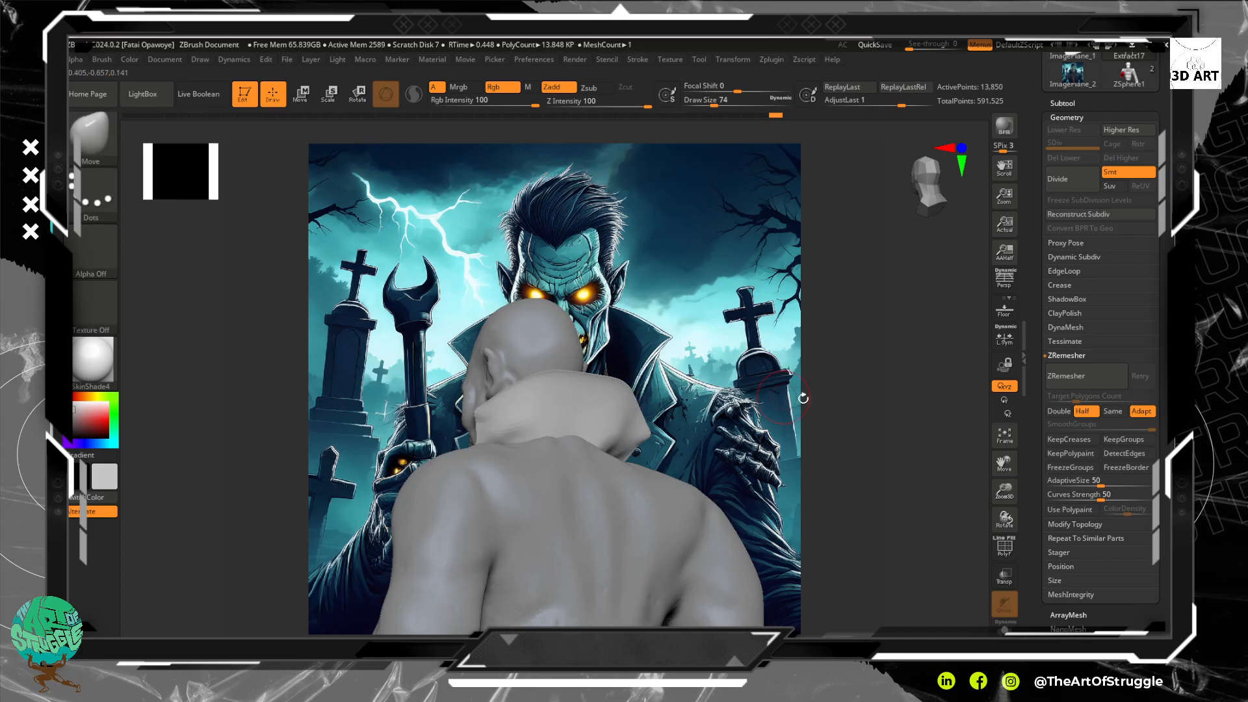
{"action": "mouse_move", "coordinate": [803, 396]}
{"action": "left_mouse_down"}
{"action": "mouse_move", "coordinate": [955, 420]}
{"action": "mouse_move", "coordinate": [775, 357]}
{"action": "mouse_move", "coordinate": [783, 339]}
{"action": "mouse_move", "coordinate": [817, 373]}
{"action": "mouse_move", "coordinate": [812, 351]}
{"action": "mouse_move", "coordinate": [810, 379]}
{"action": "mouse_move", "coordinate": [808, 338]}
{"action": "mouse_move", "coordinate": [808, 389]}
{"action": "mouse_move", "coordinate": [808, 347]}
{"action": "mouse_move", "coordinate": [818, 345]}
{"action": "left_mouse_up"}
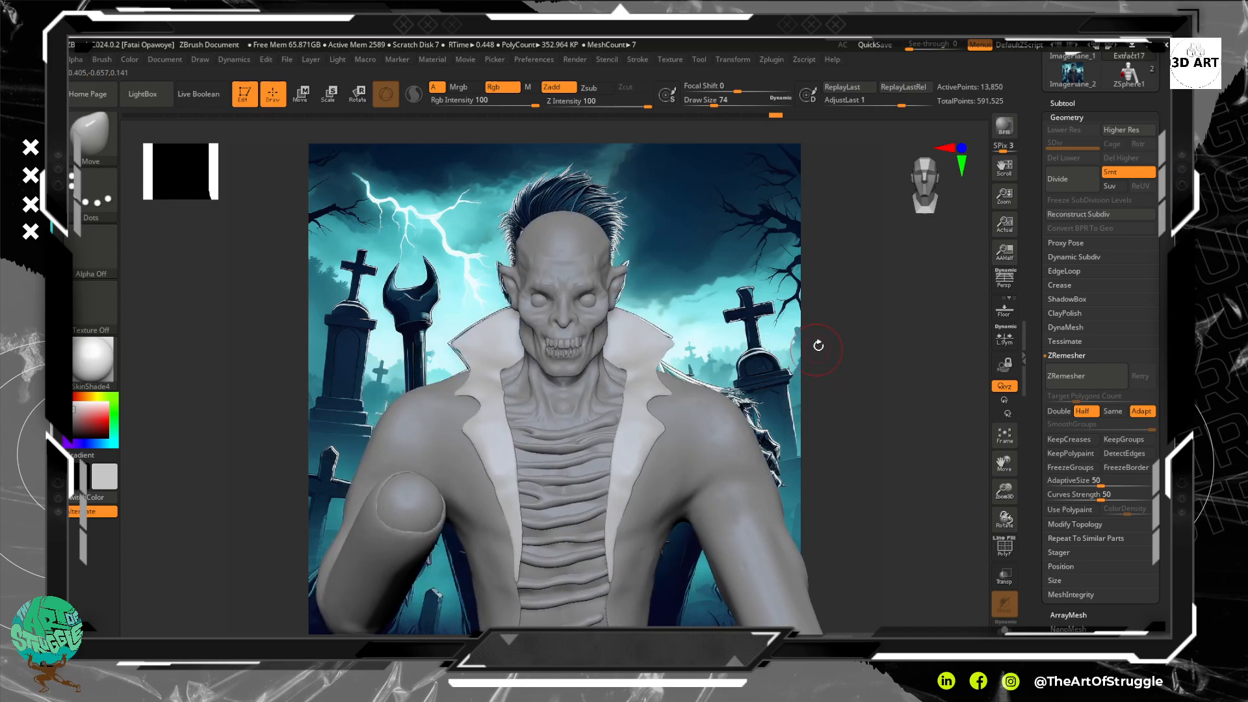